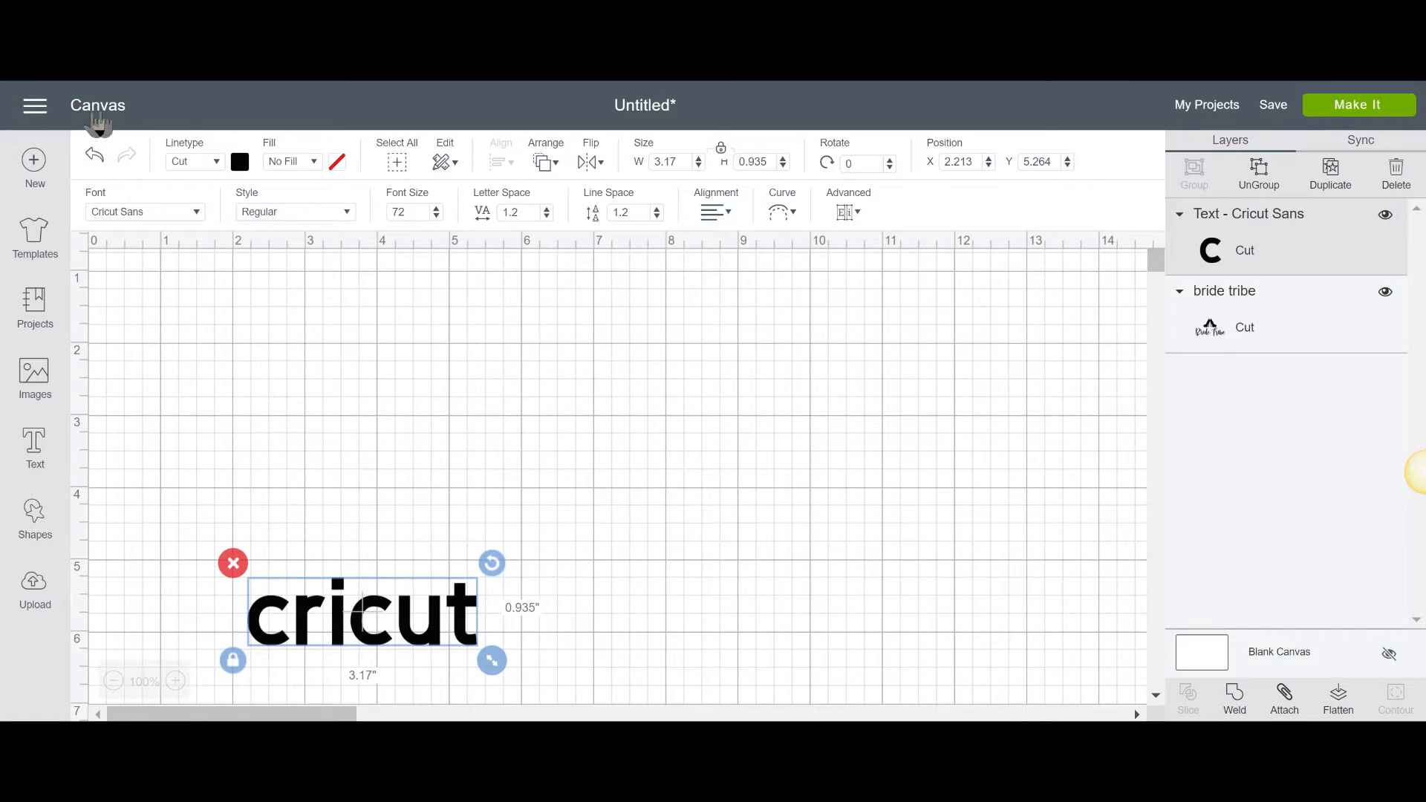
click(34, 108)
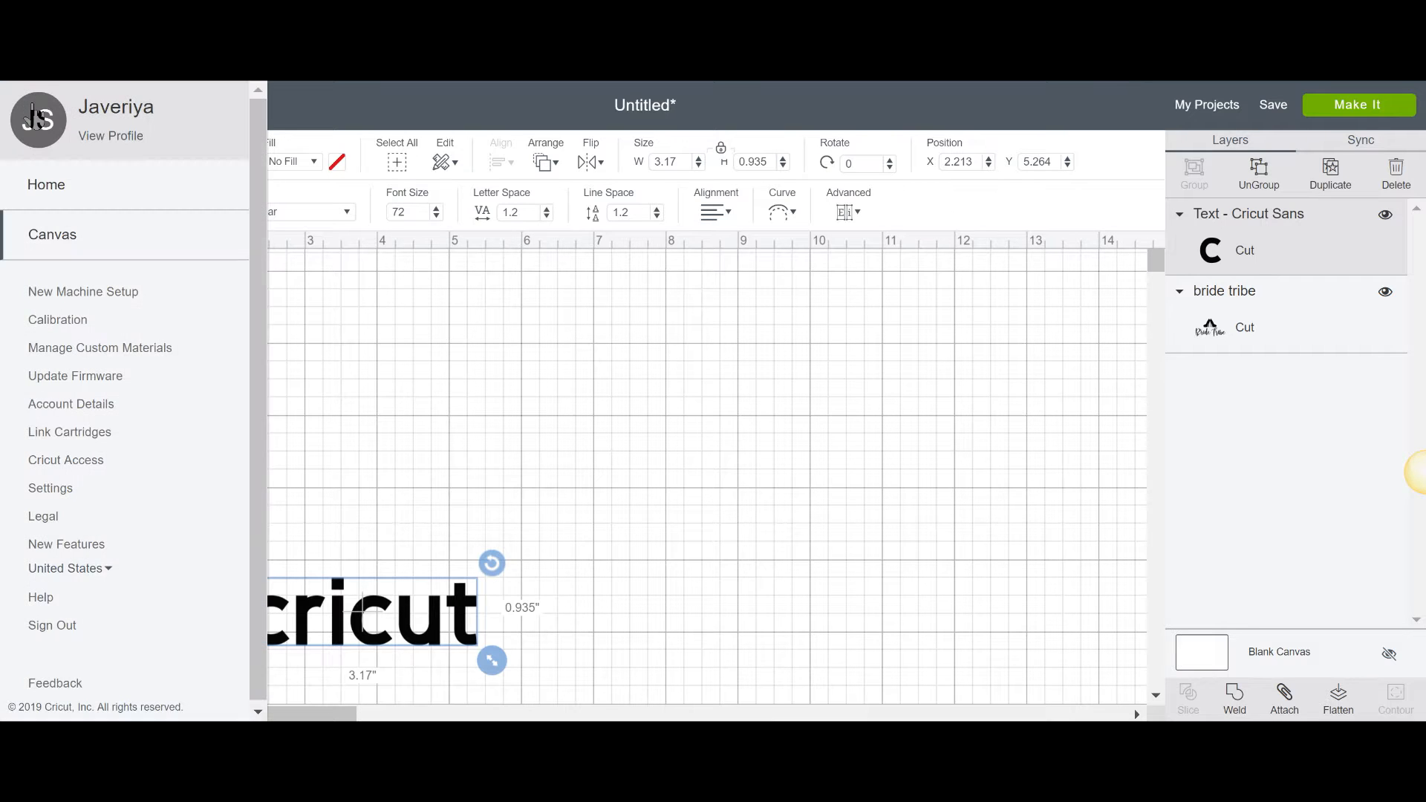
click(645, 110)
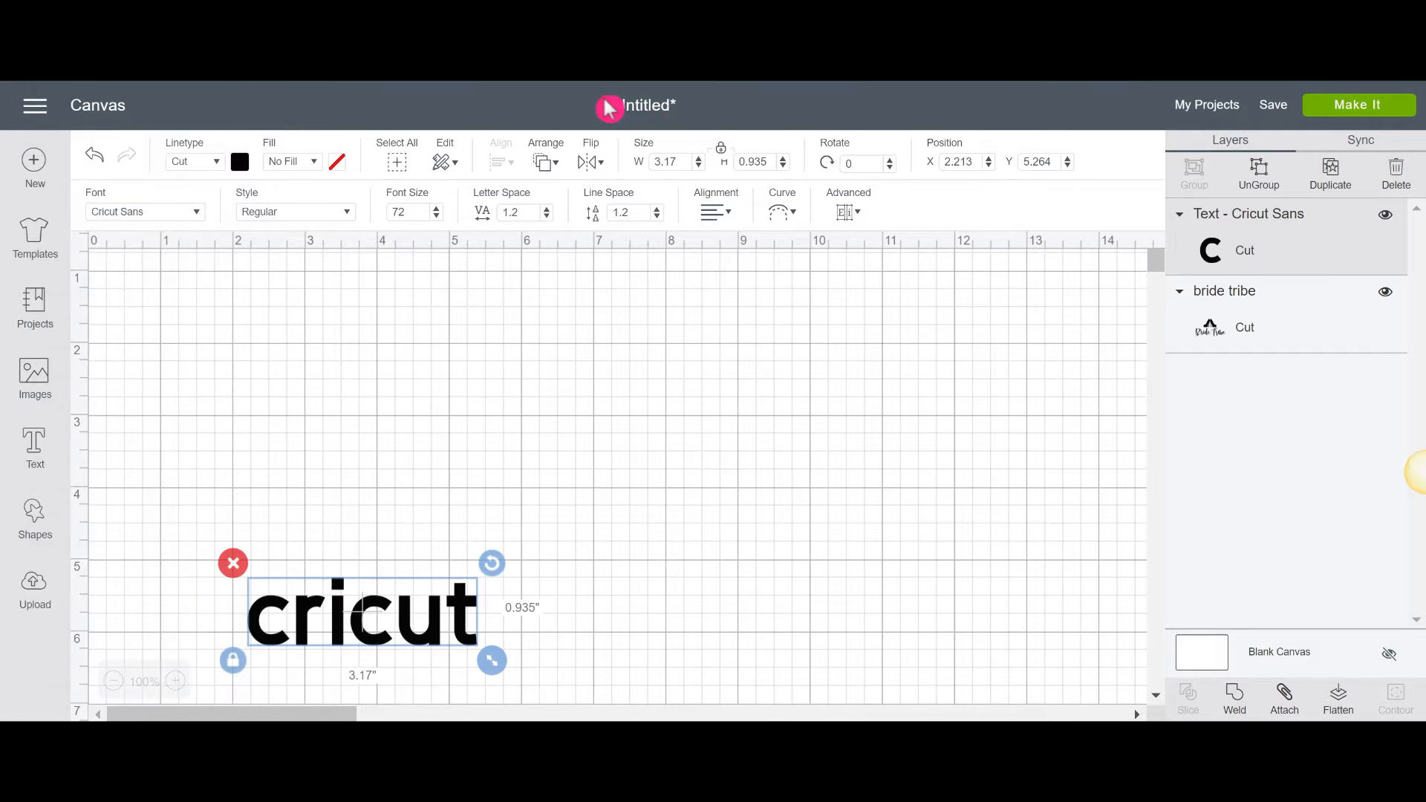
drag(670, 105, 693, 102)
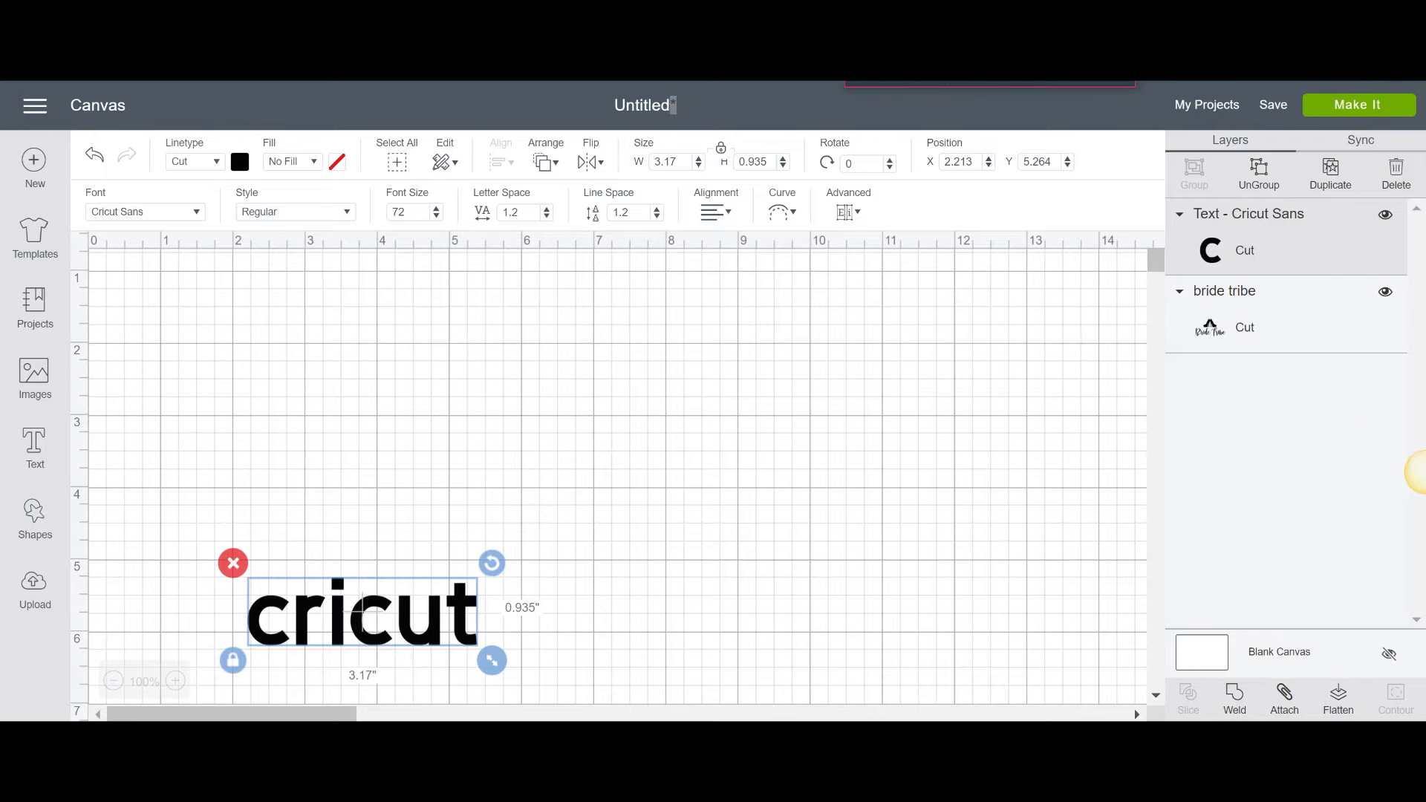
- Enlarge the browser page to 175% to examine the cricut text on the canvas, and reduce the page zoom again
click(1412, 84)
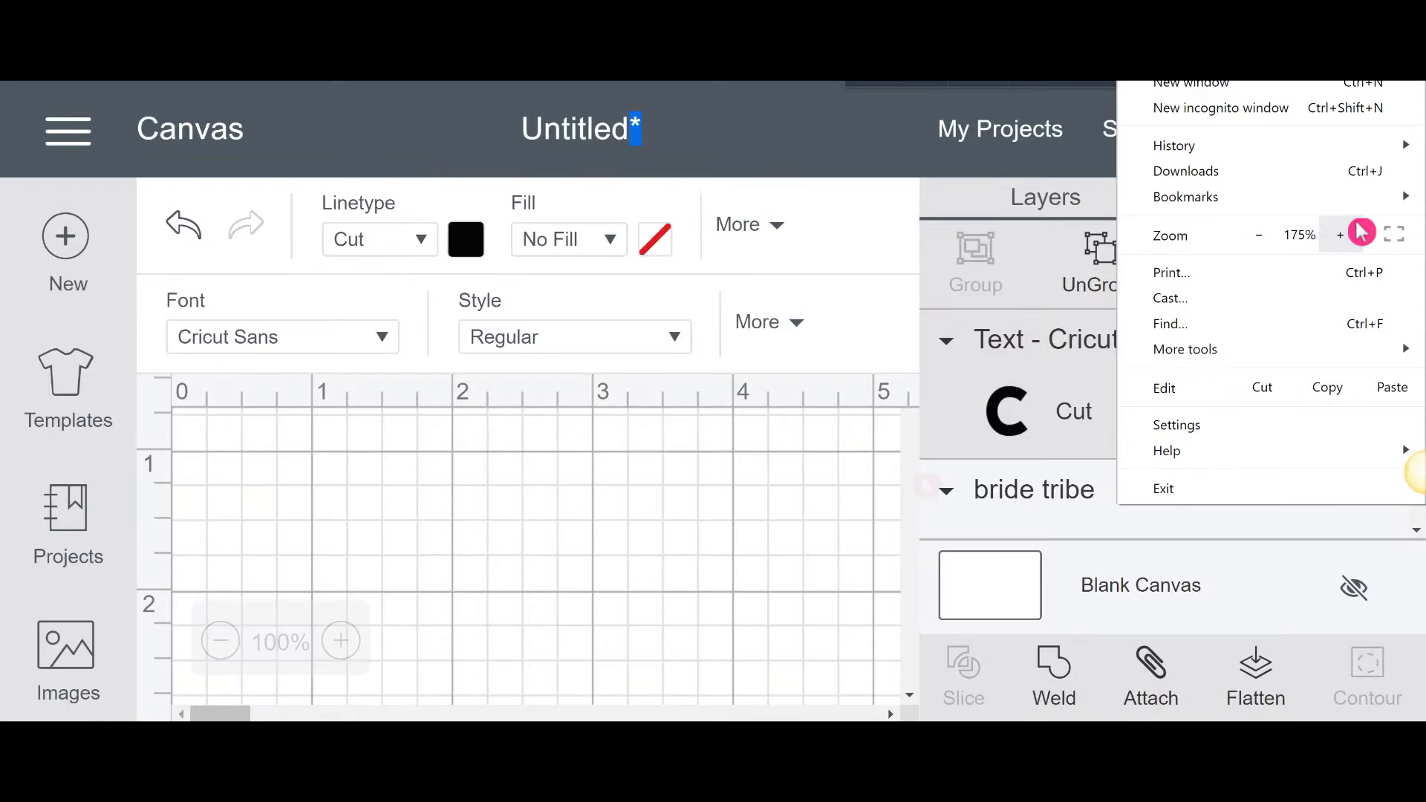
click(822, 587)
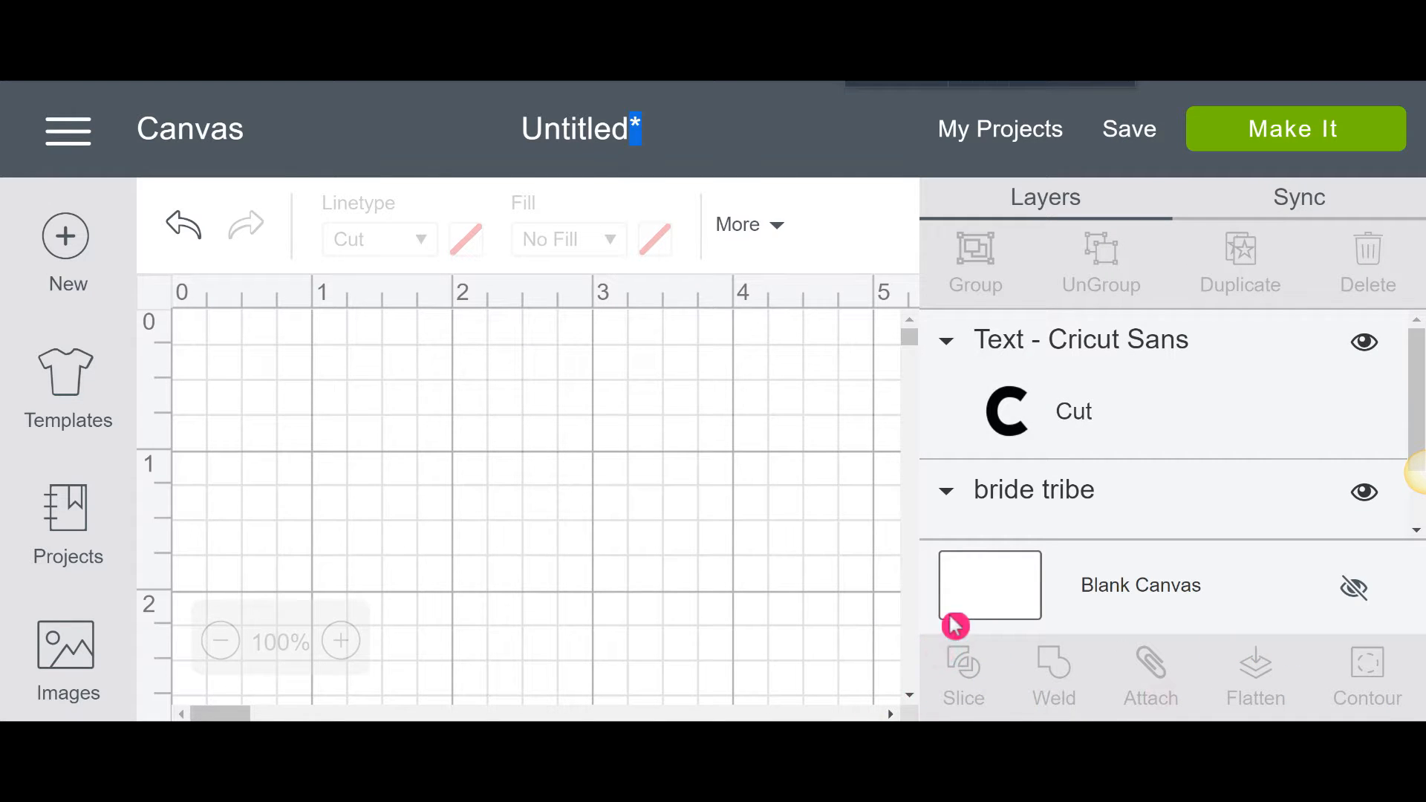
scroll(775, 497, down, 5)
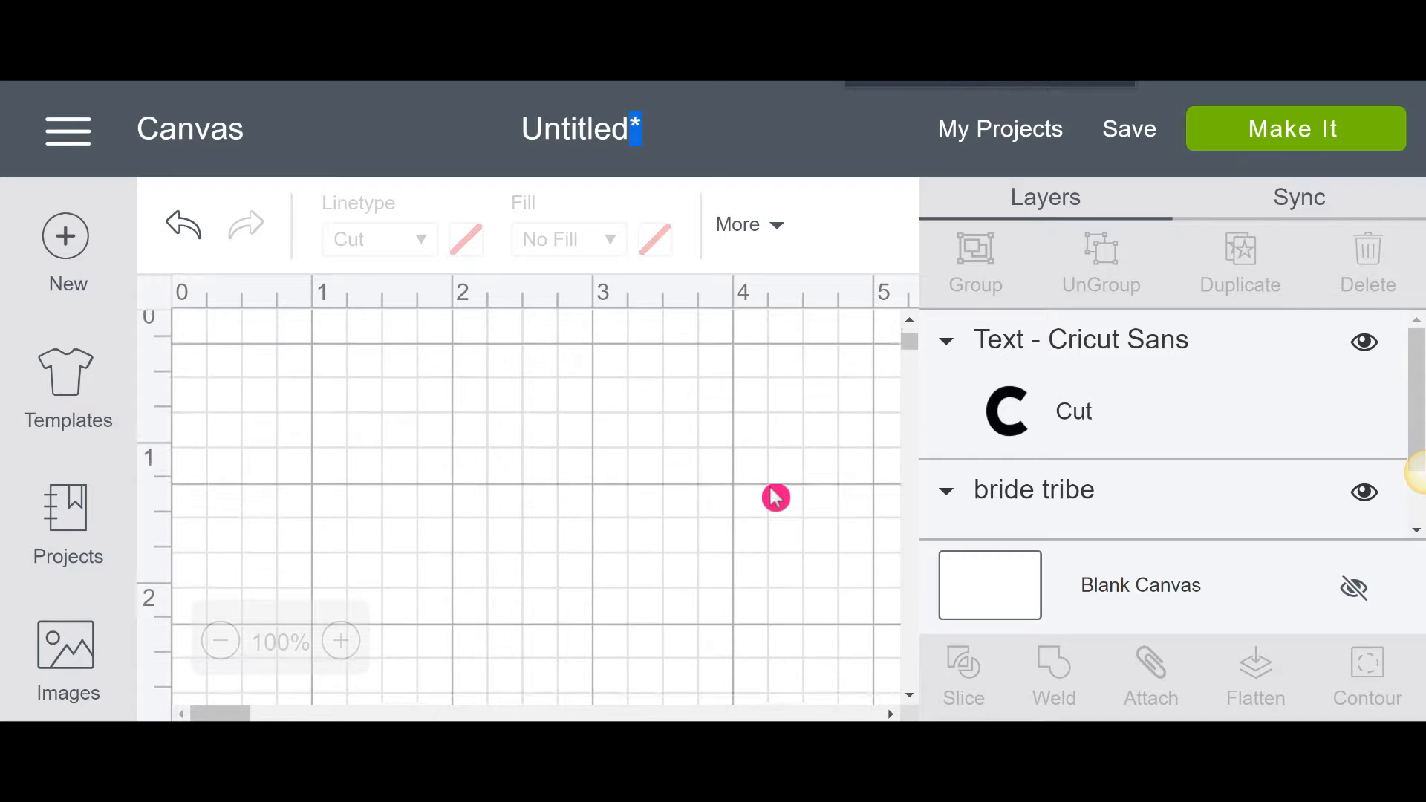
scroll(775, 497, down, 6)
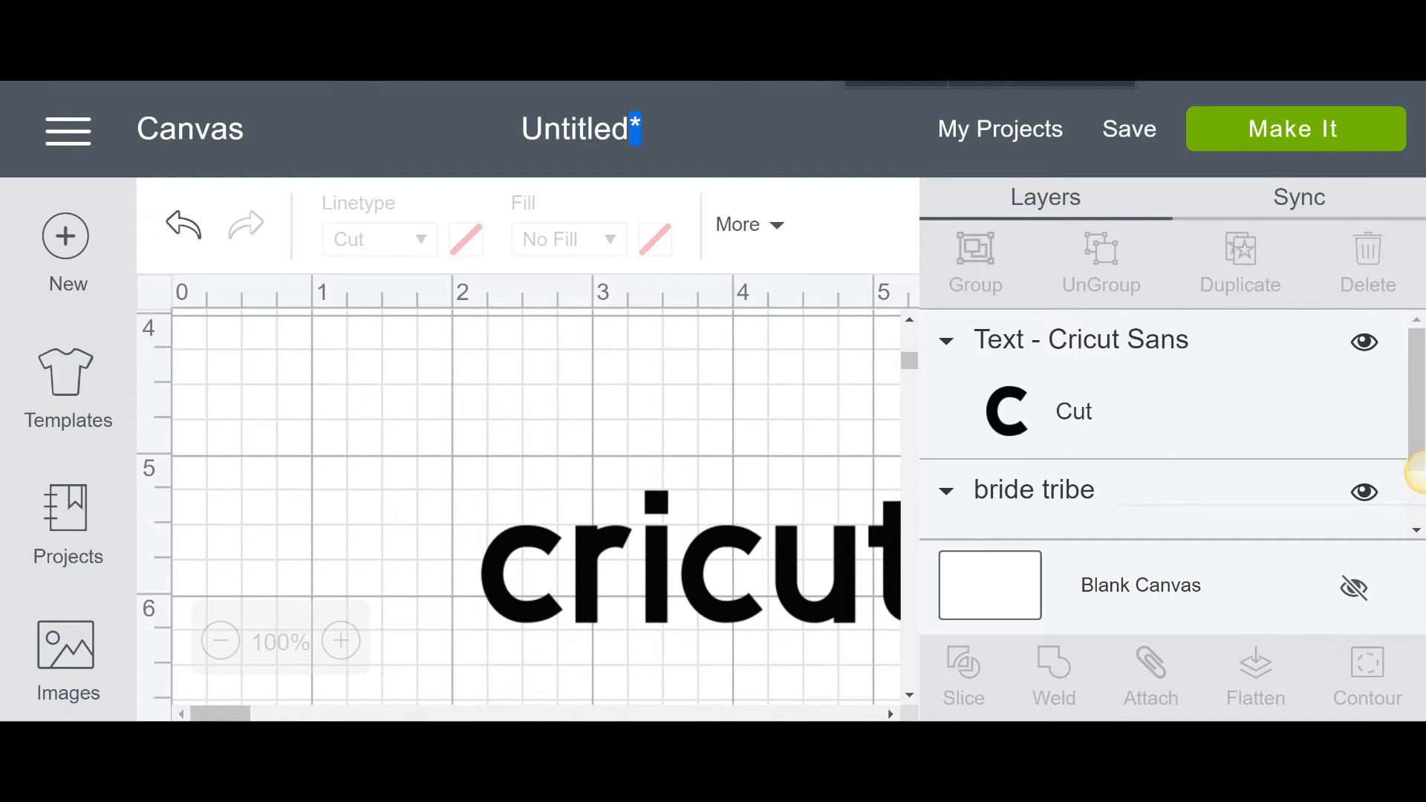
click(1409, 26)
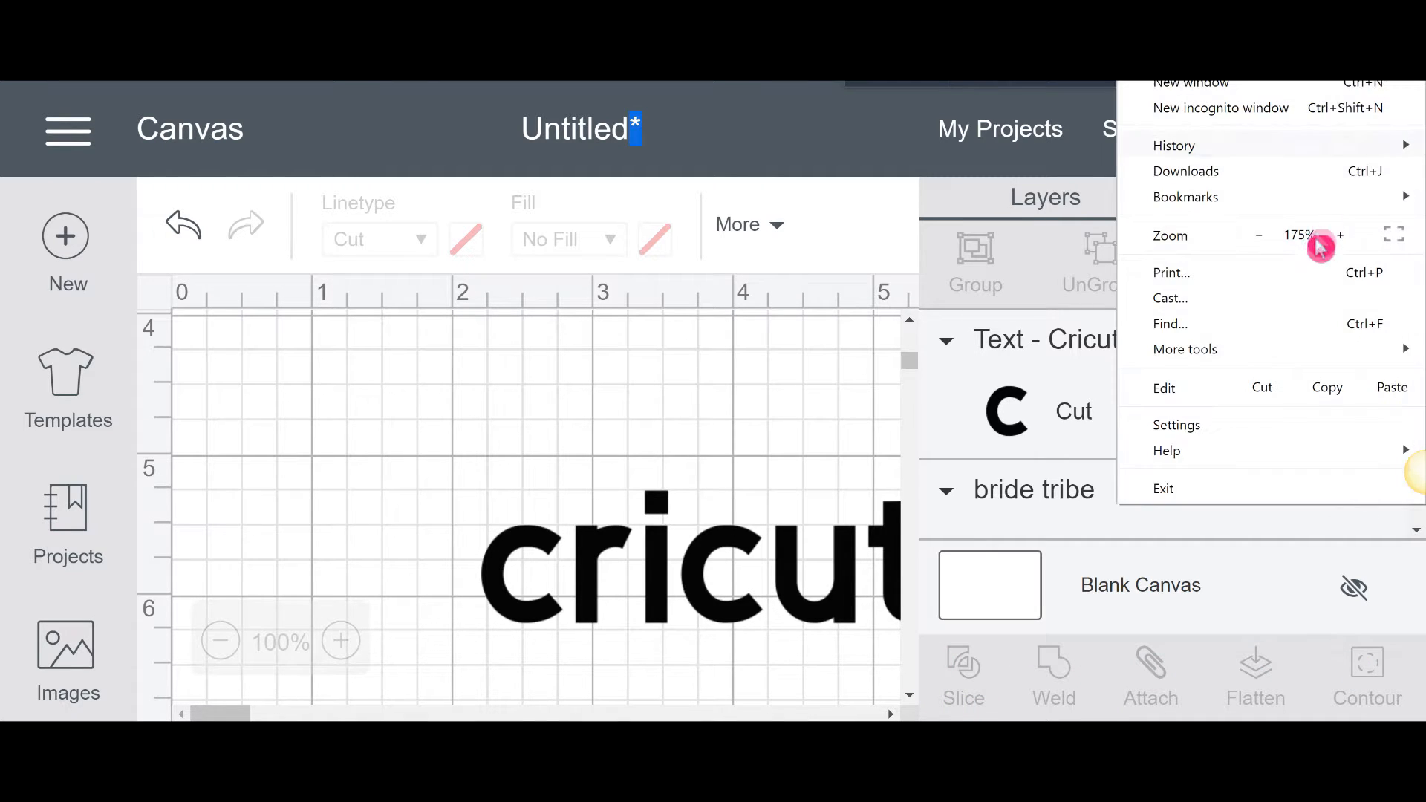
click(1261, 246)
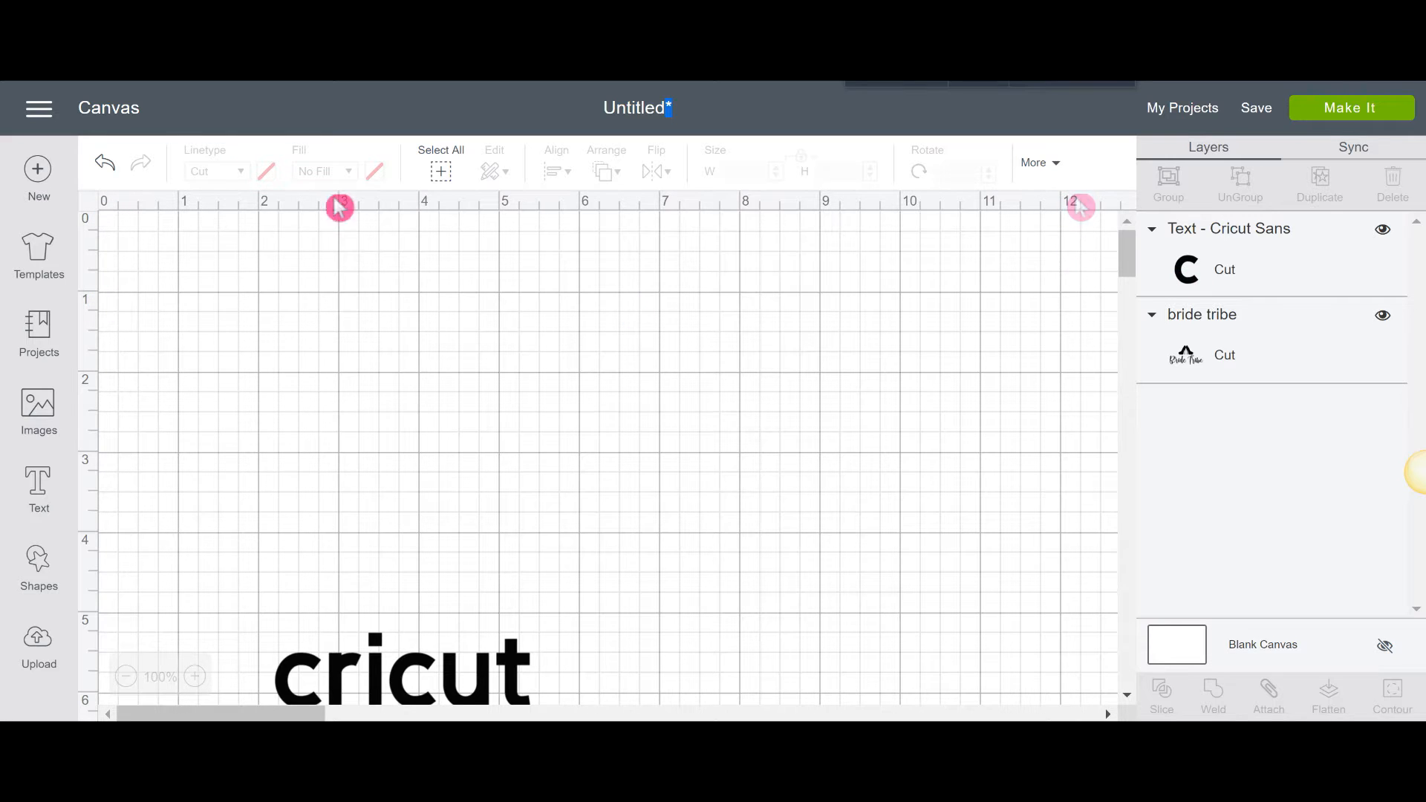
click(421, 680)
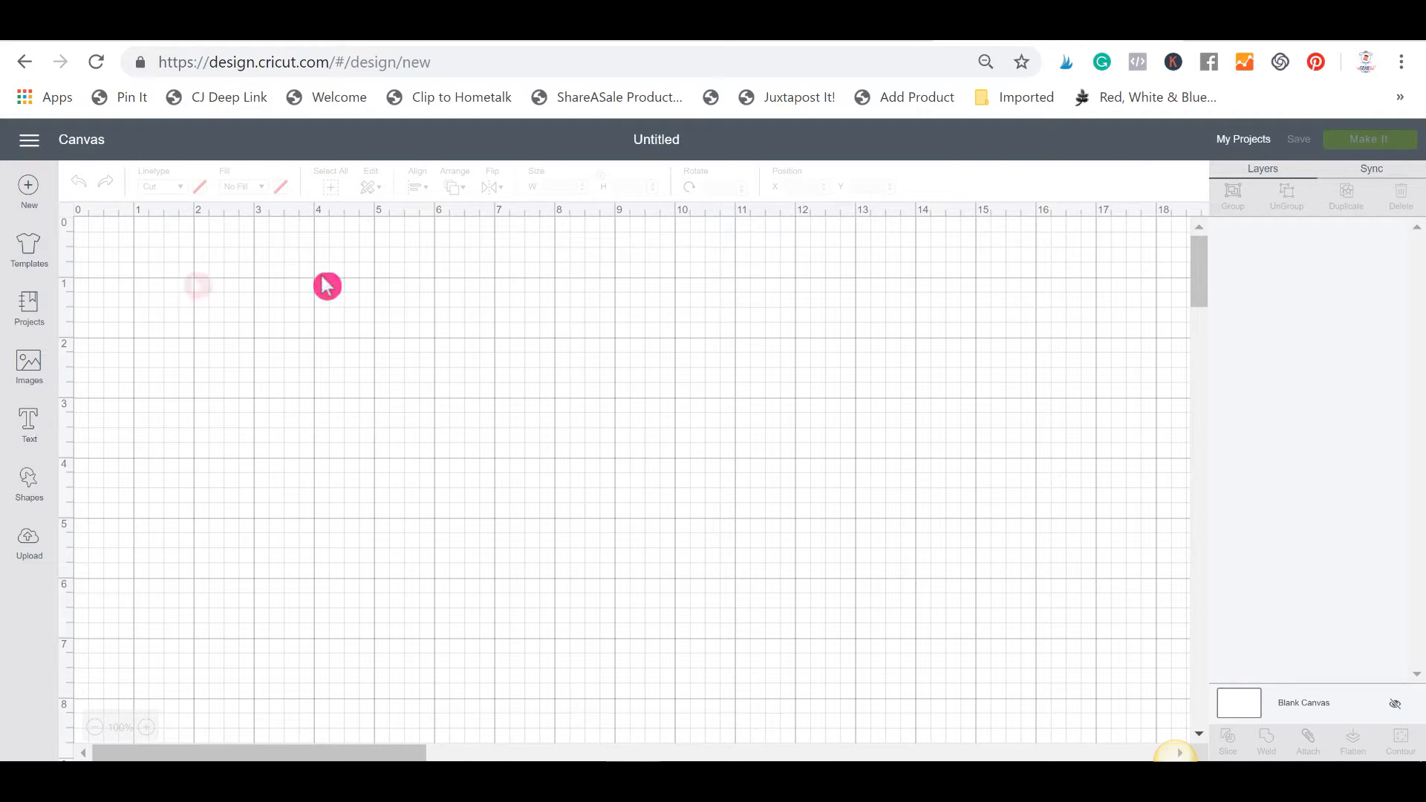
- Browse the template library and place the Aprons template on the blank canvas
click(30, 256)
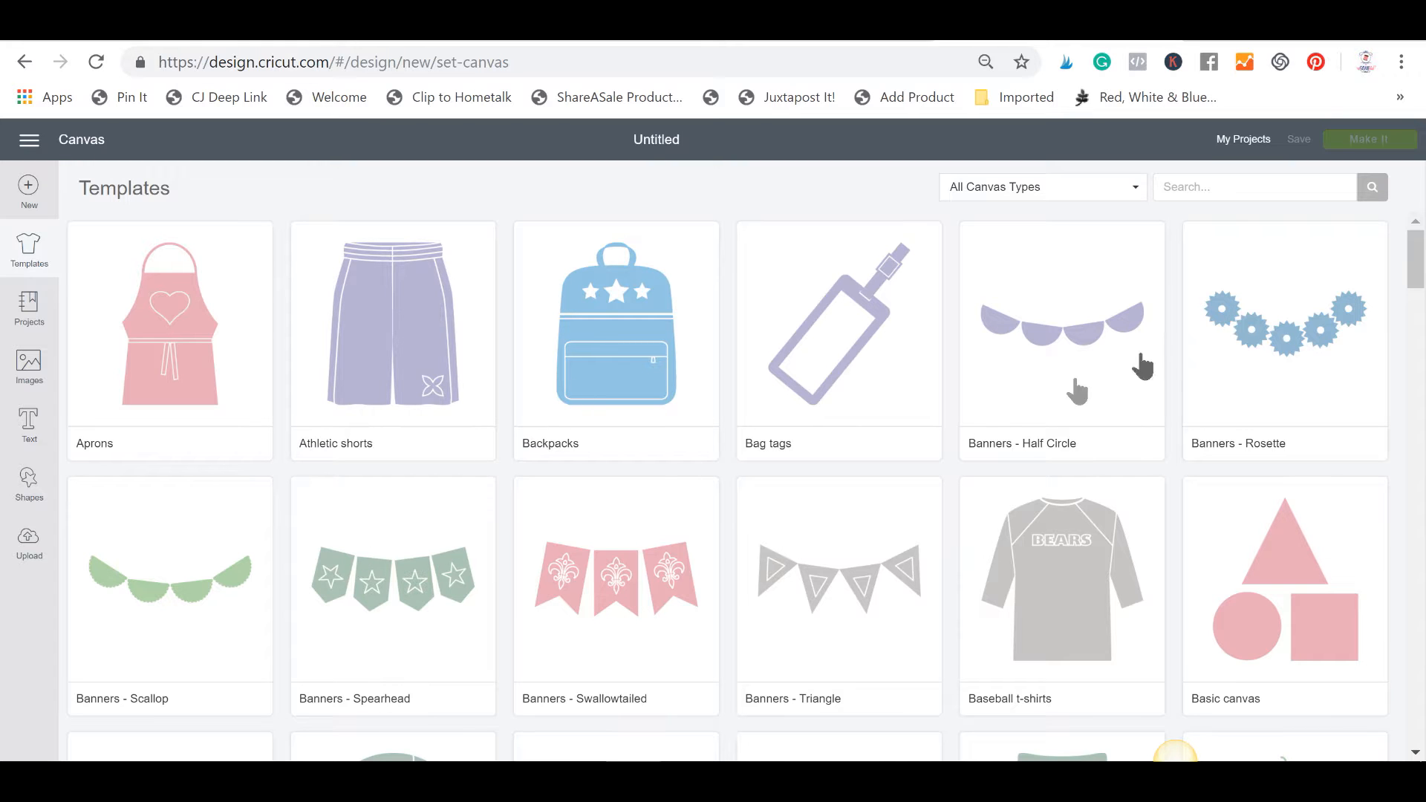
scroll(1140, 369, down, 2)
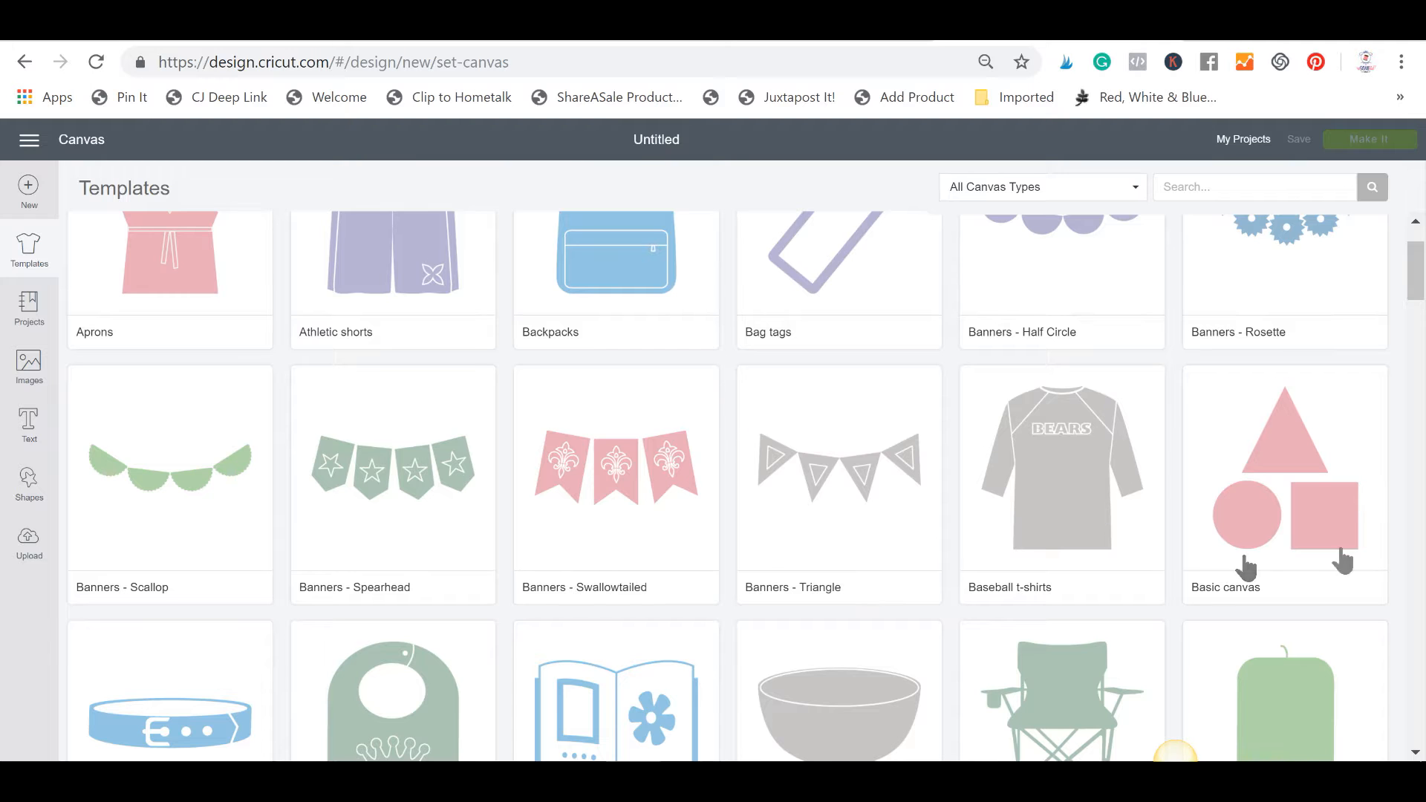
scroll(1263, 460, down, 3)
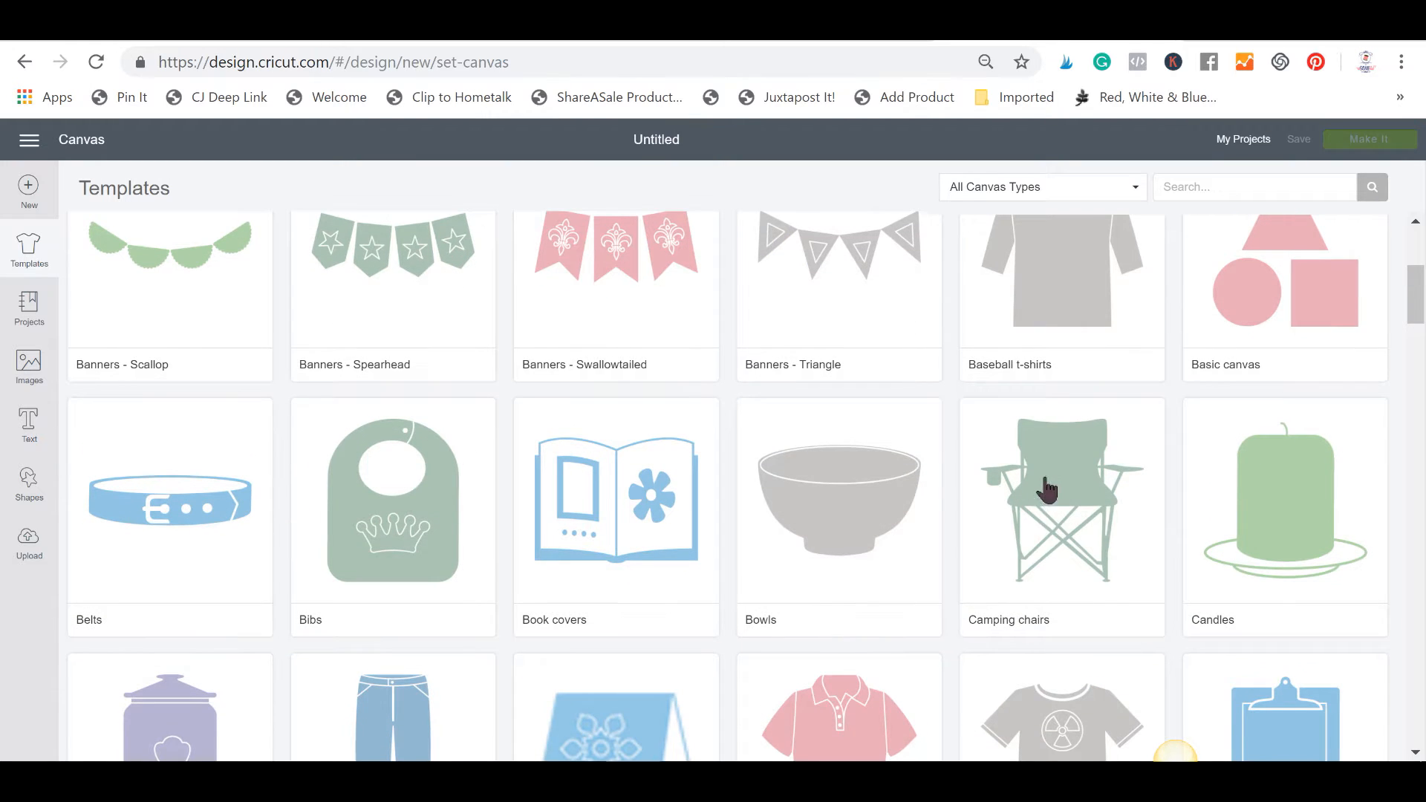
scroll(1047, 490, up, 4)
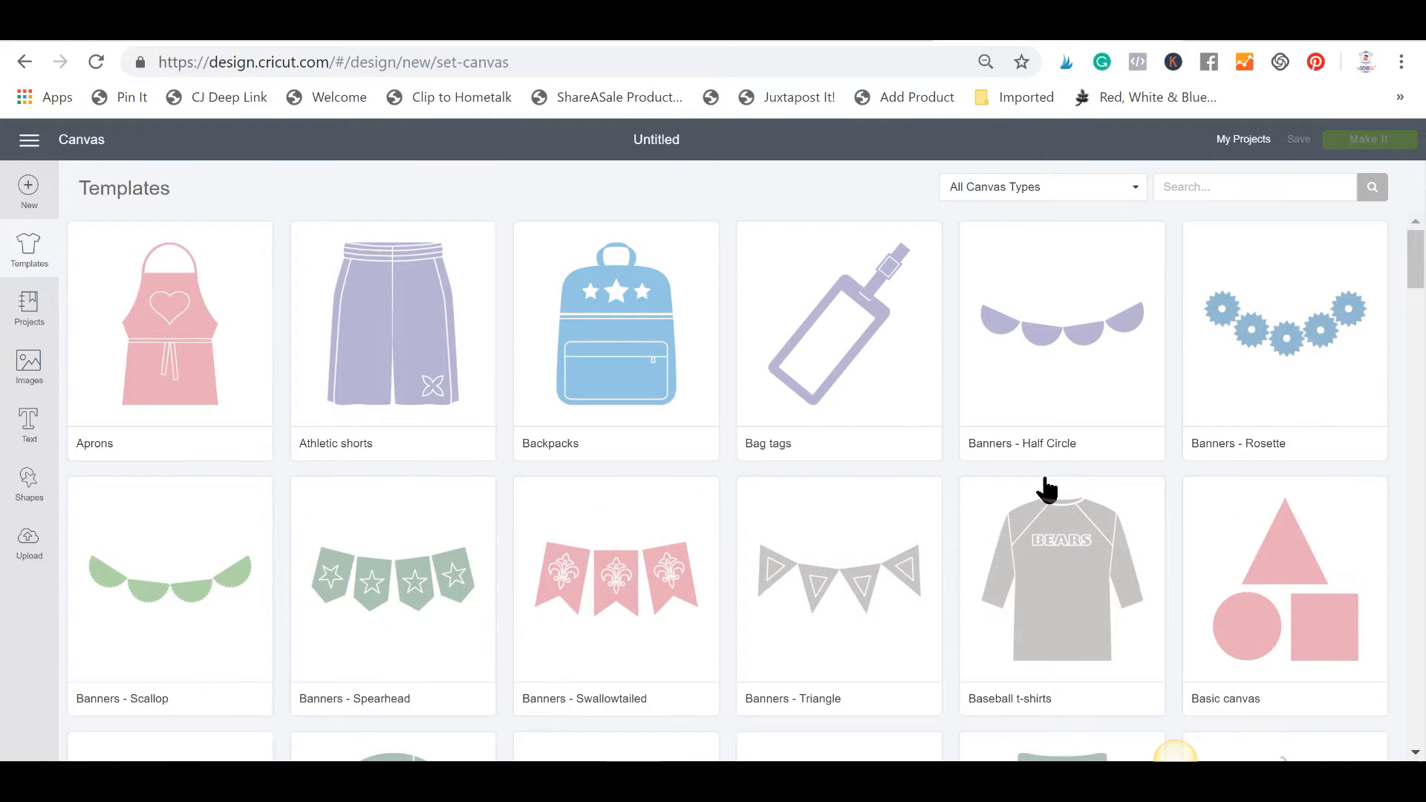
click(200, 342)
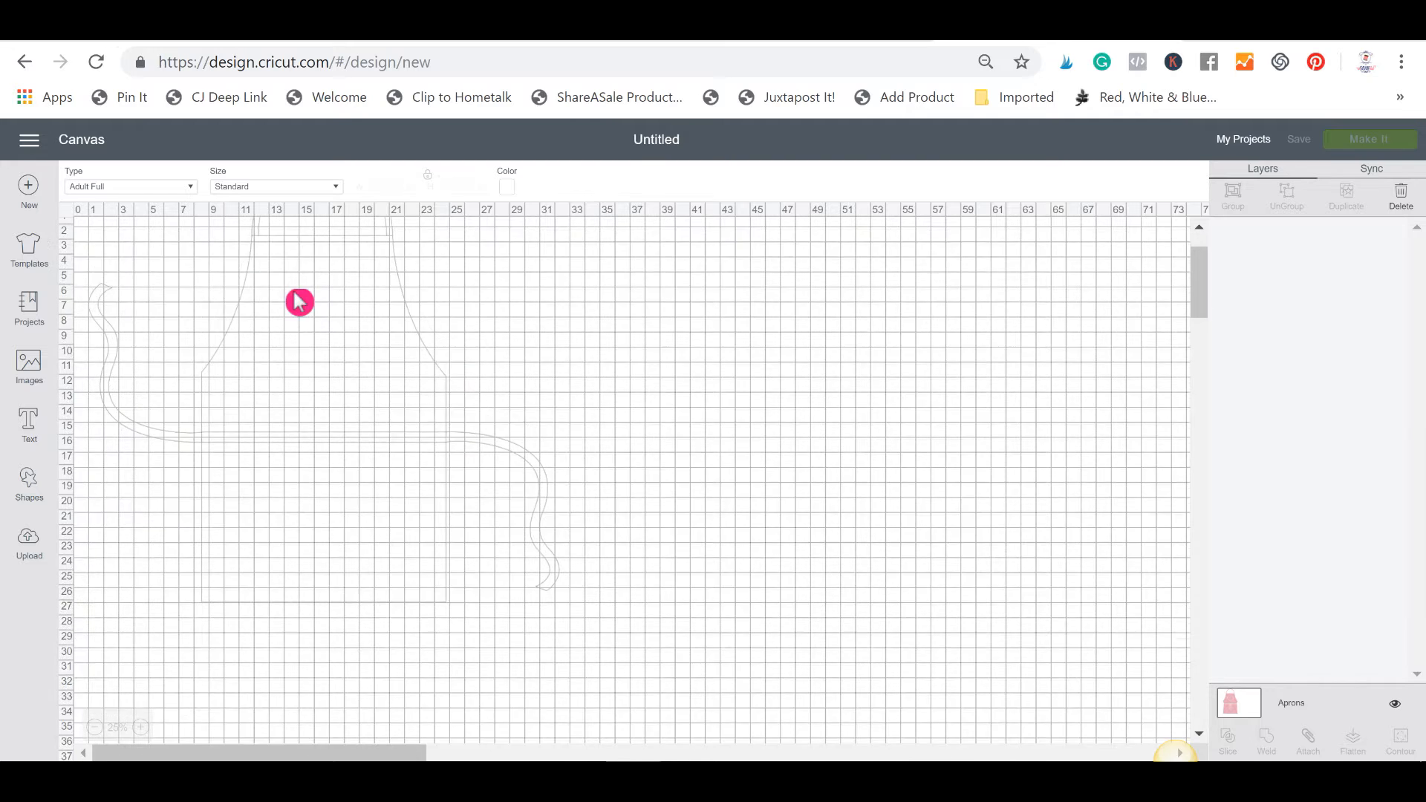
scroll(299, 301, up, 1)
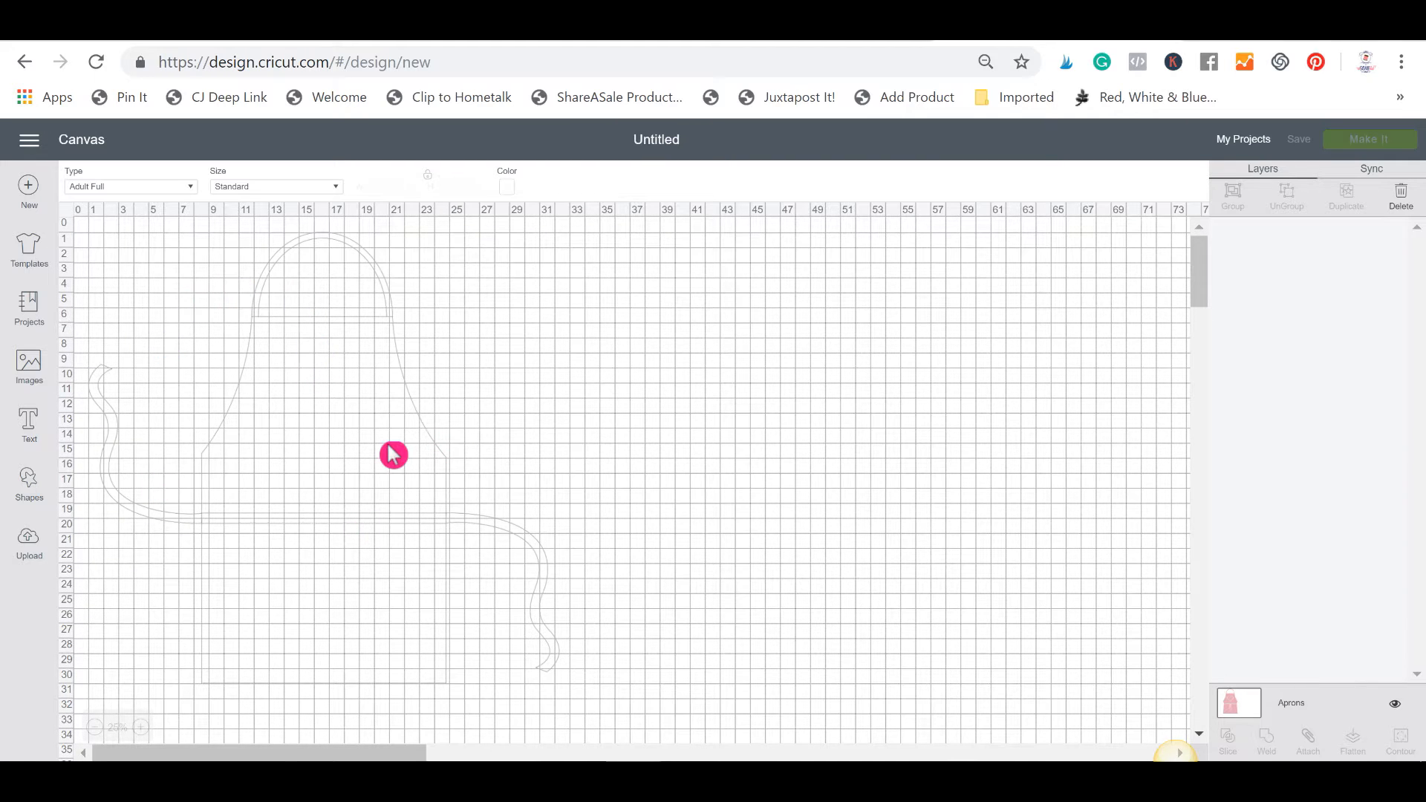
click(366, 398)
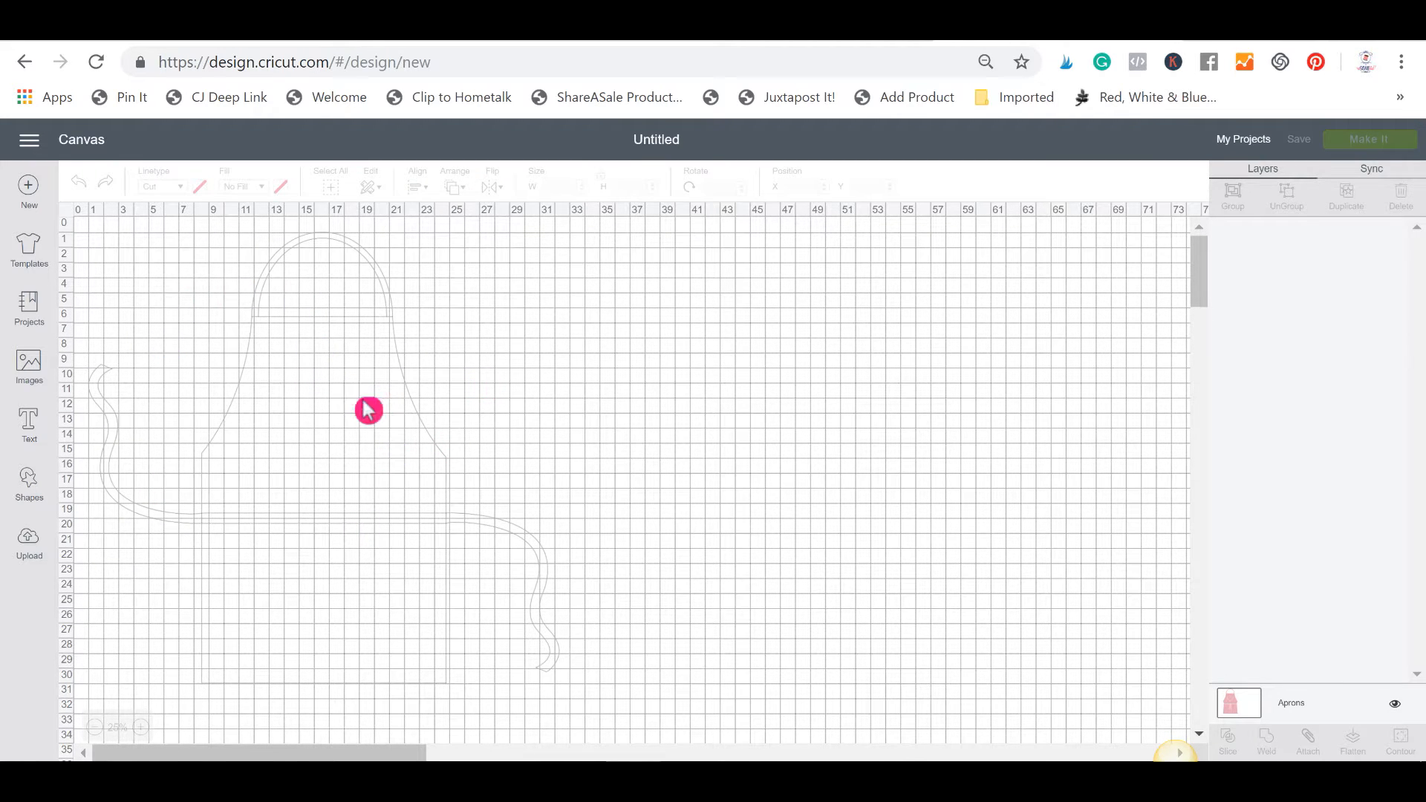
- Add the text "cook and bake" on the upper body of the apron template
drag(341, 390, 396, 405)
click(31, 424)
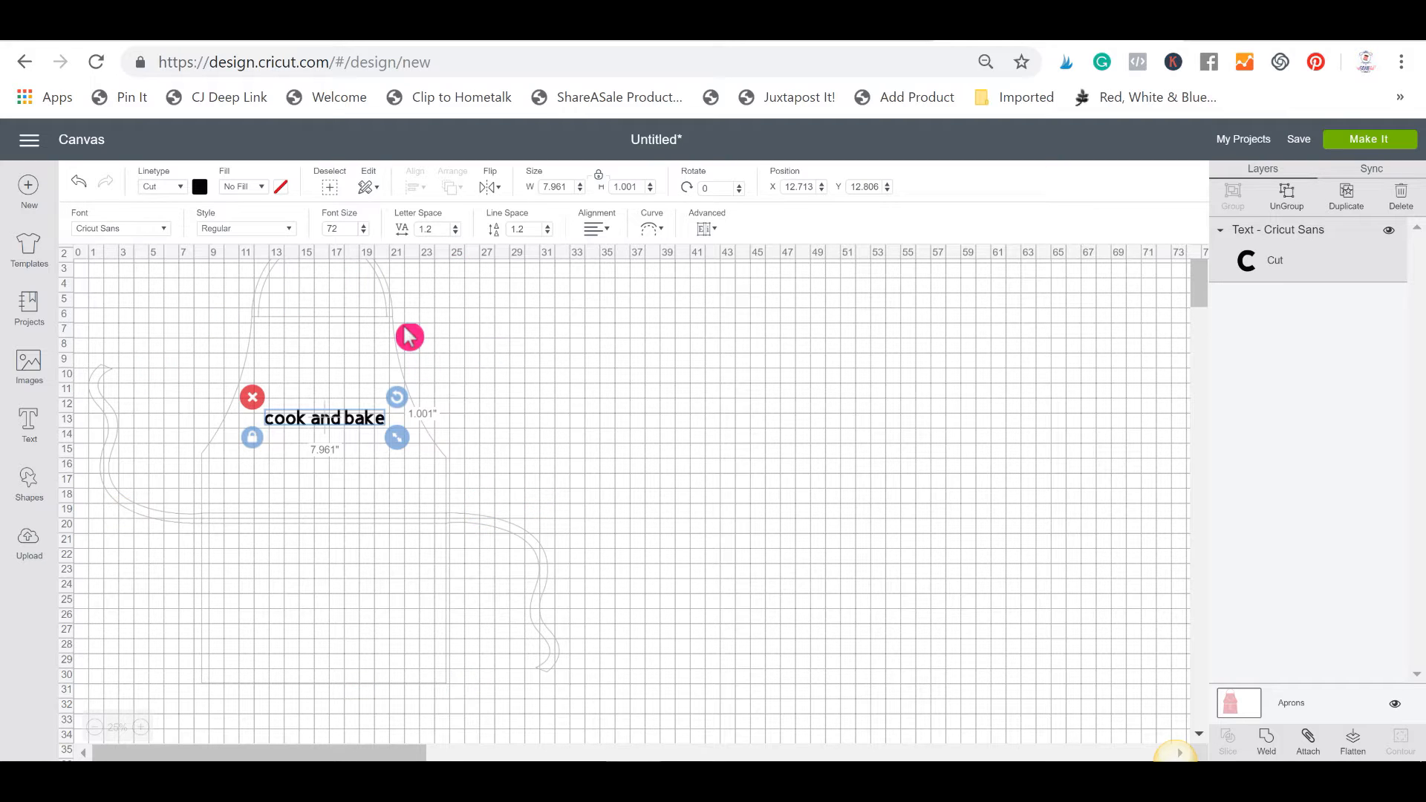
click(327, 433)
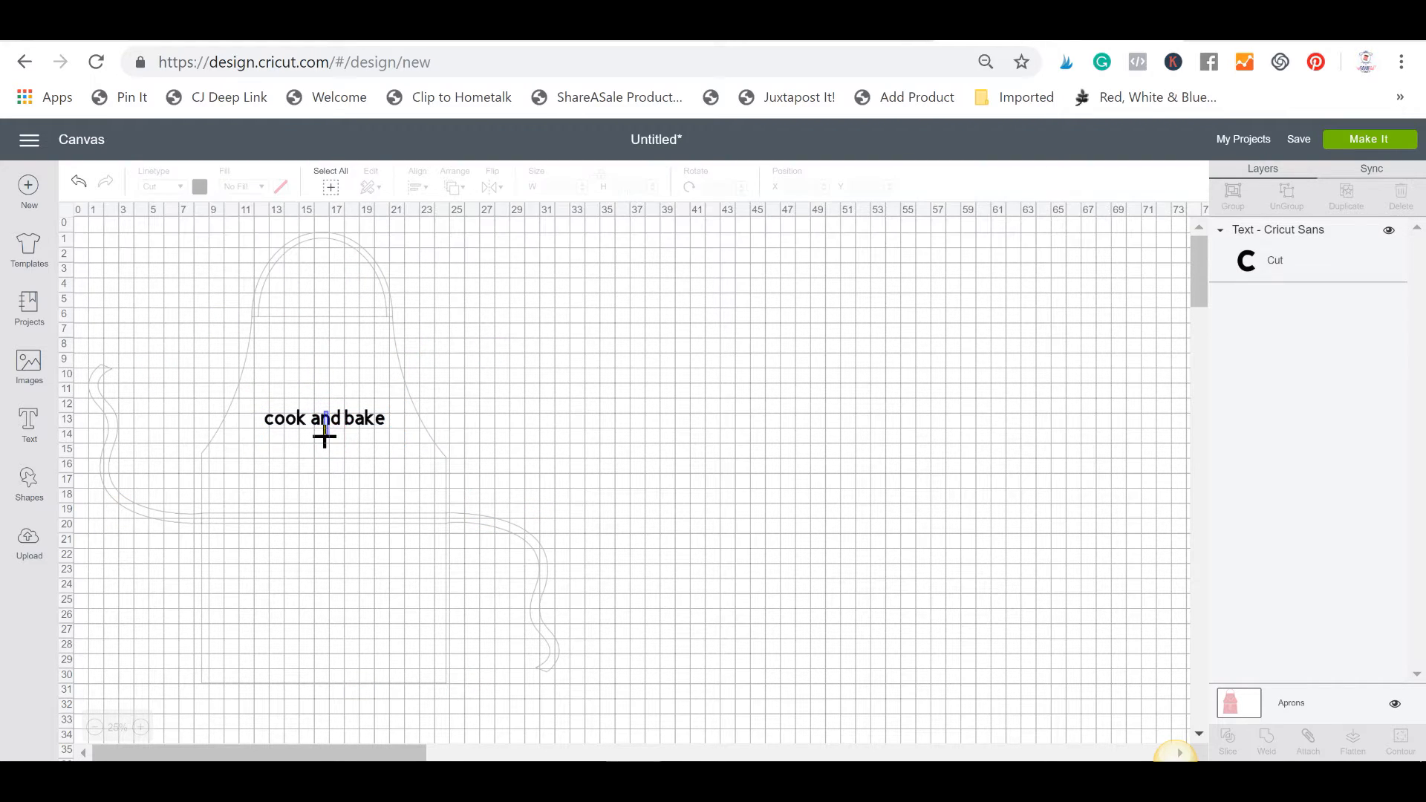
- Enlarge the "cook and bake" text to about 12.74 by 1.60 inches and place it centred just above the apron's waist tie
click(347, 424)
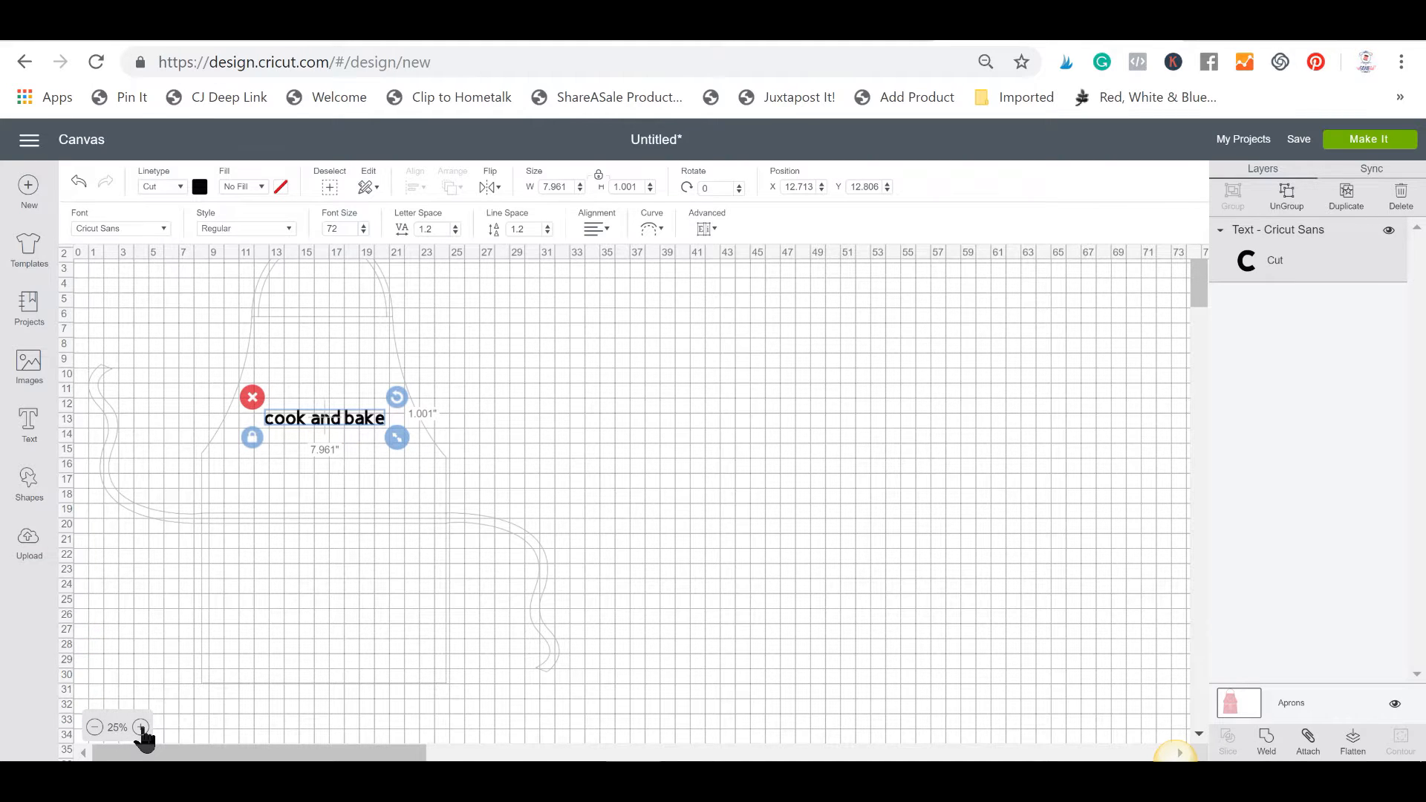
click(141, 728)
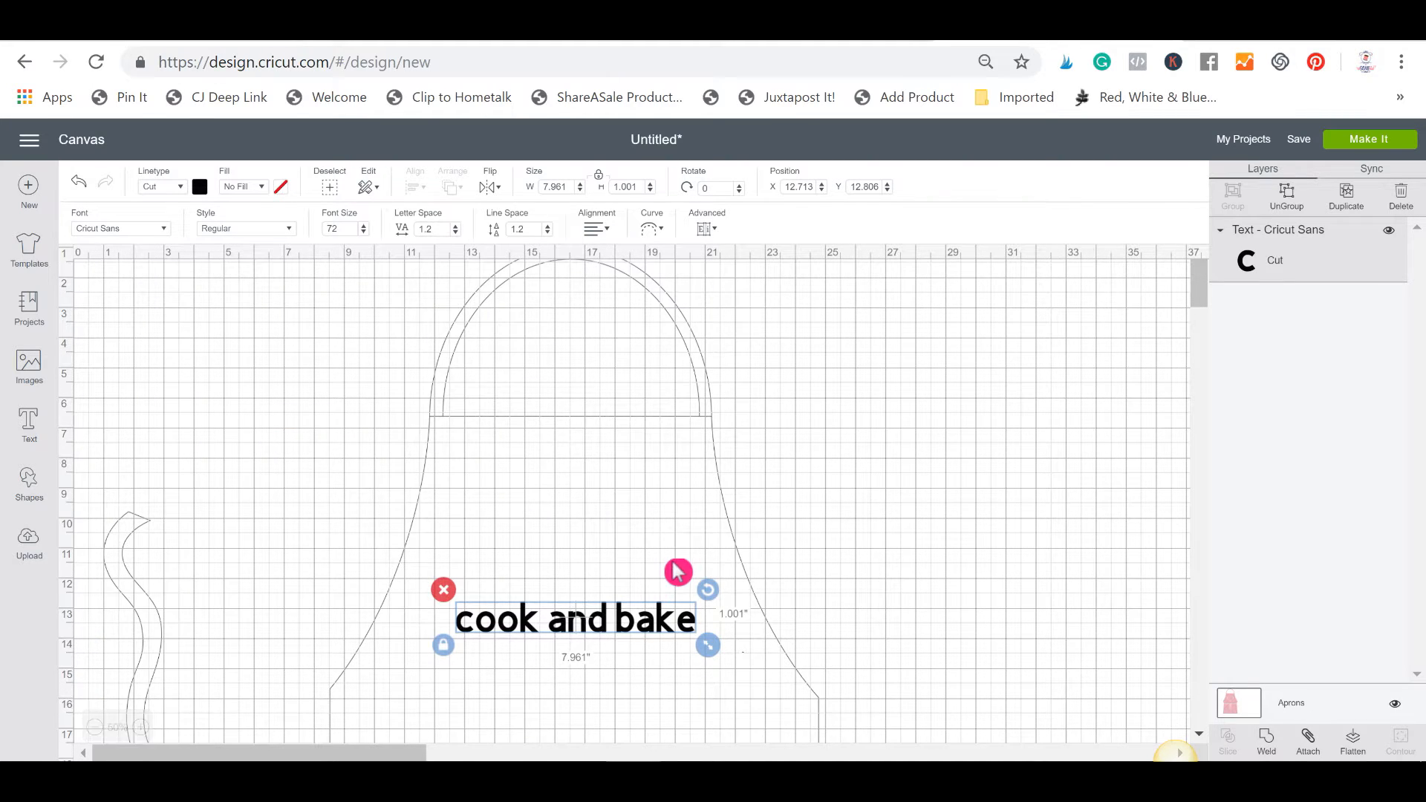
scroll(678, 572, down, 3)
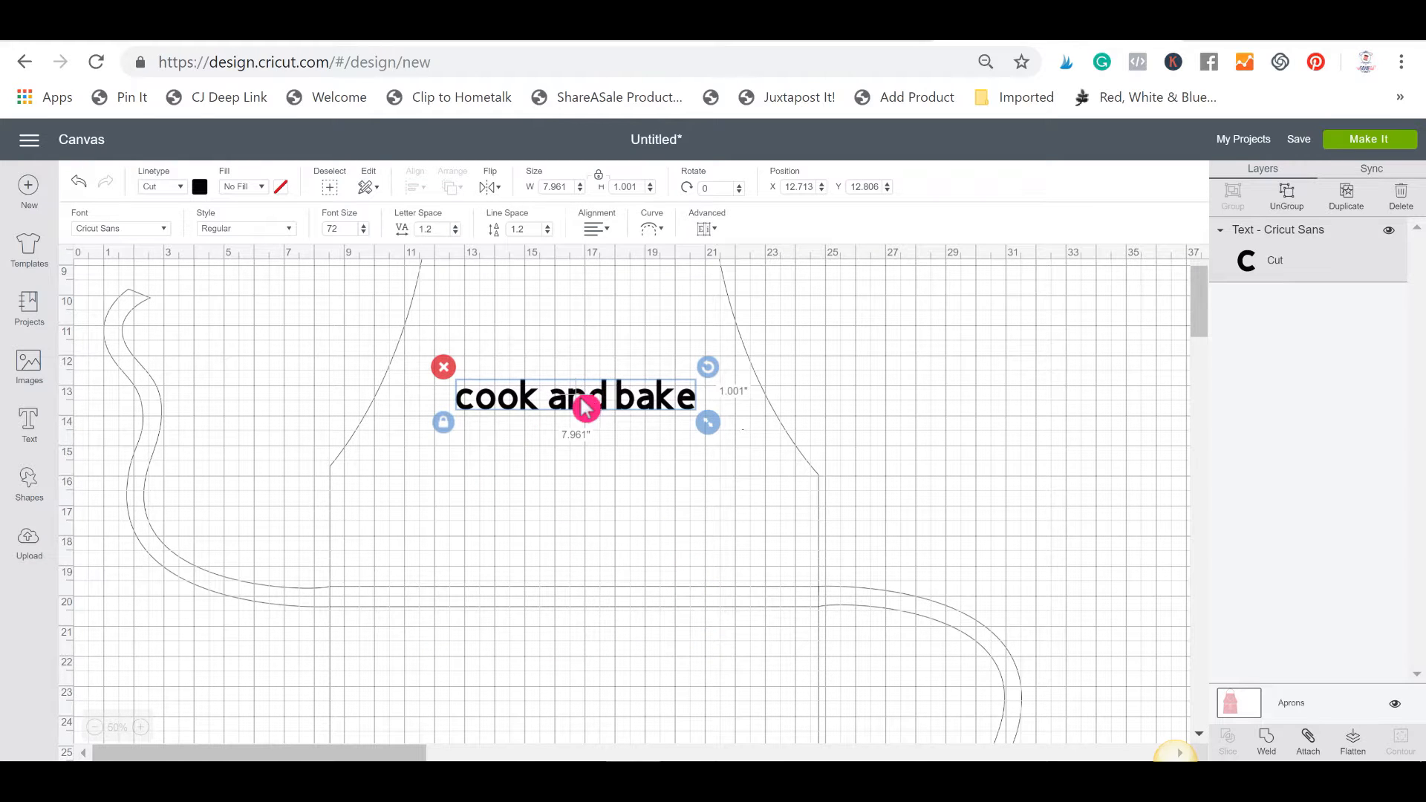
drag(586, 407, 500, 502)
drag(627, 535, 763, 580)
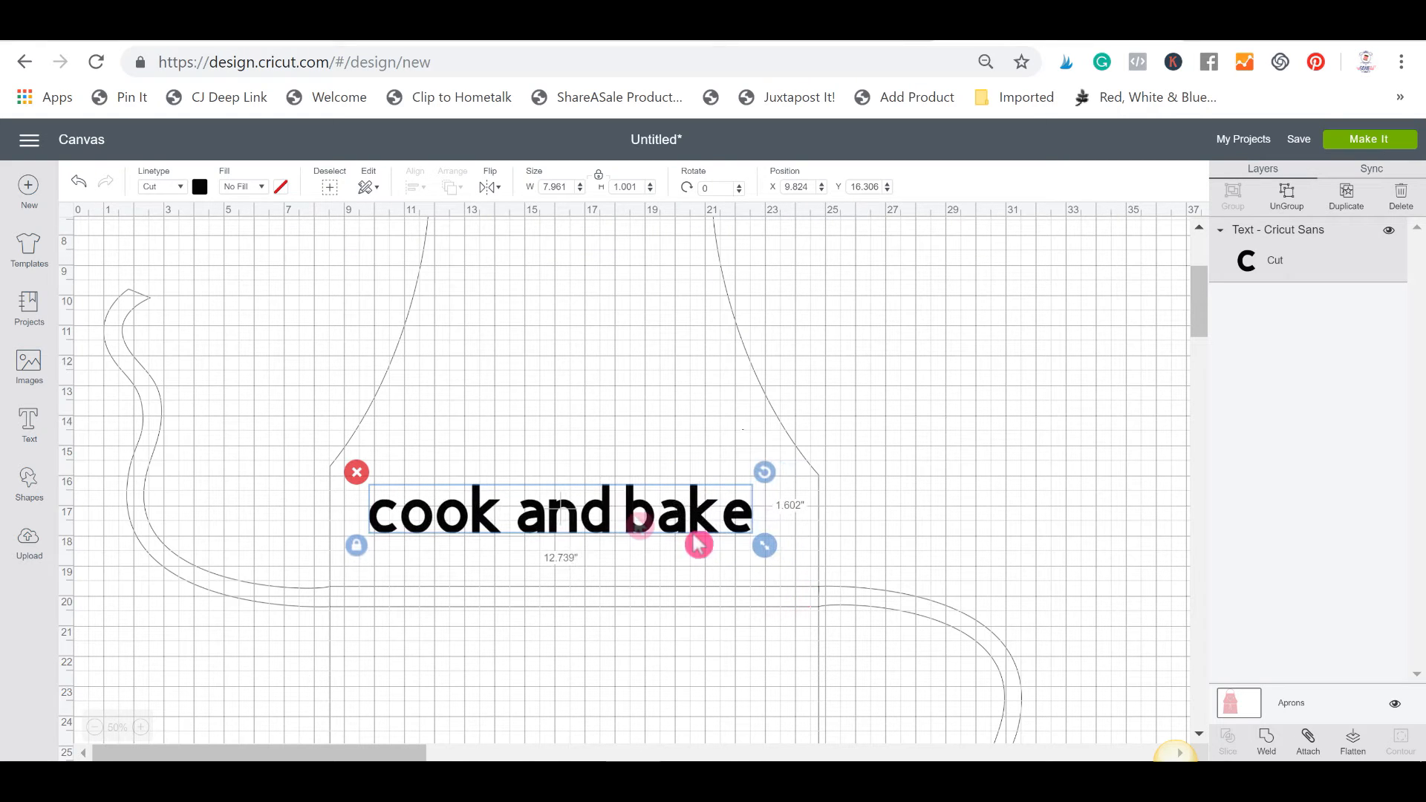
click(641, 511)
mouse_move(644, 508)
mouse_down()
mouse_move(622, 514)
mouse_move(654, 513)
mouse_move(653, 525)
mouse_up()
scroll(633, 474, up, 3)
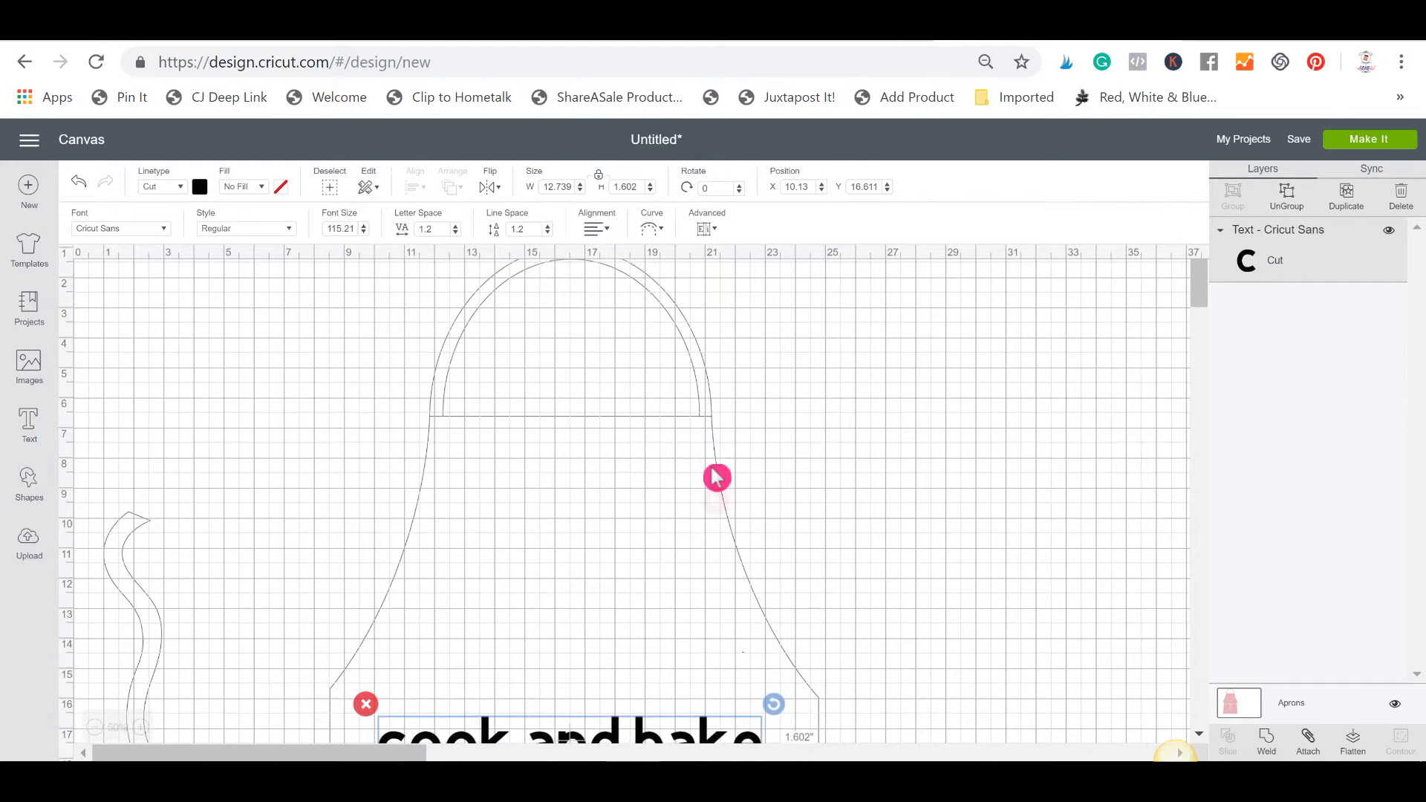
scroll(716, 478, down, 5)
scroll(750, 520, down, 5)
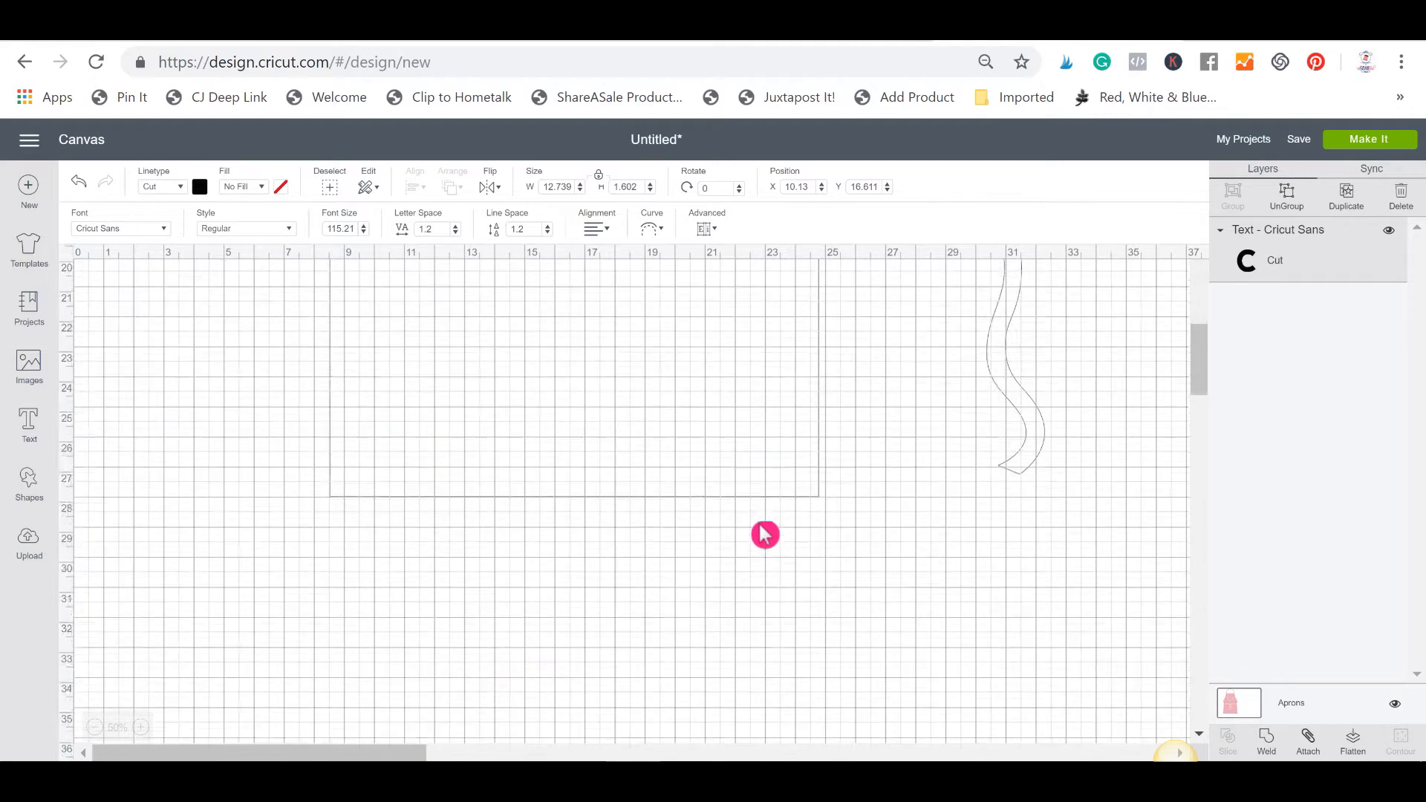
scroll(764, 532, up, 10)
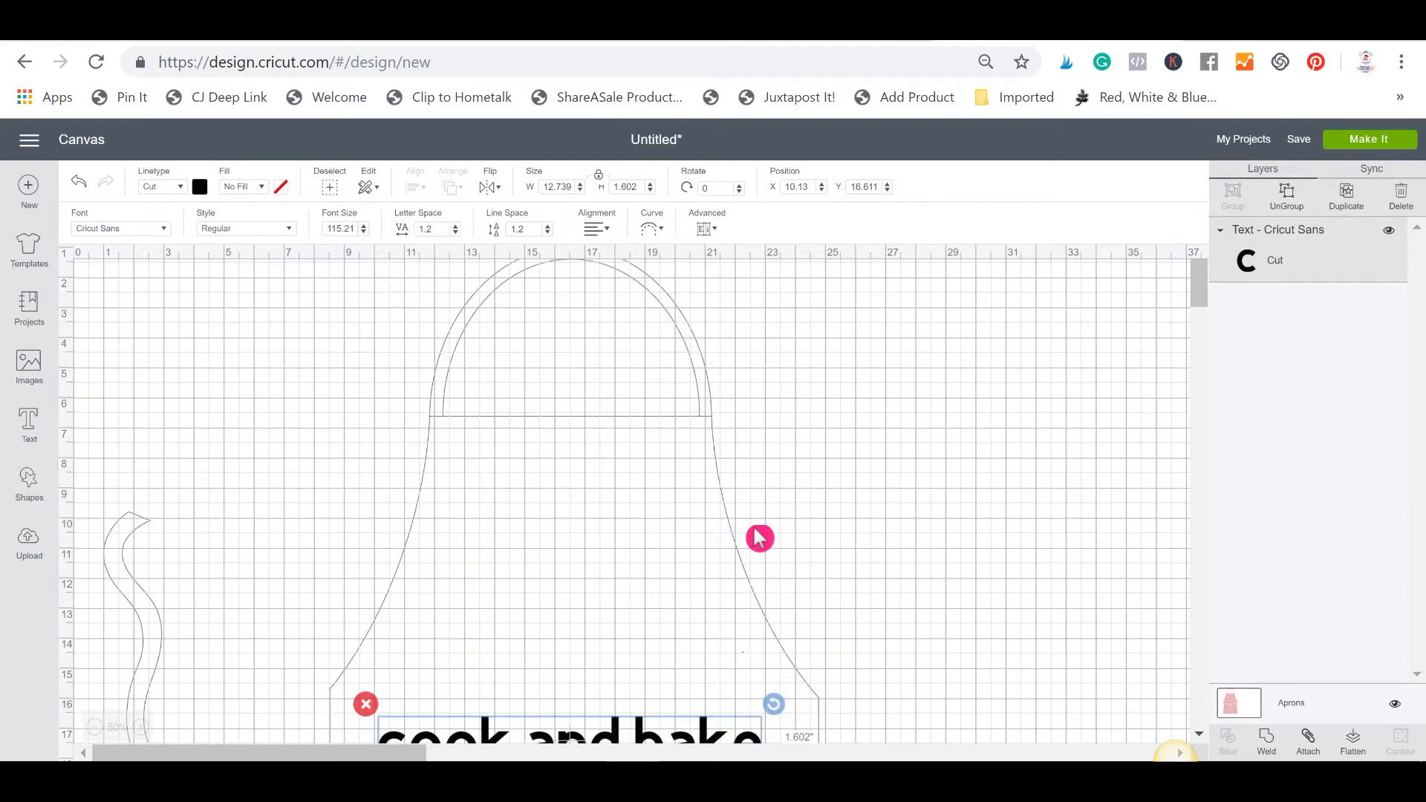
scroll(759, 538, down, 6)
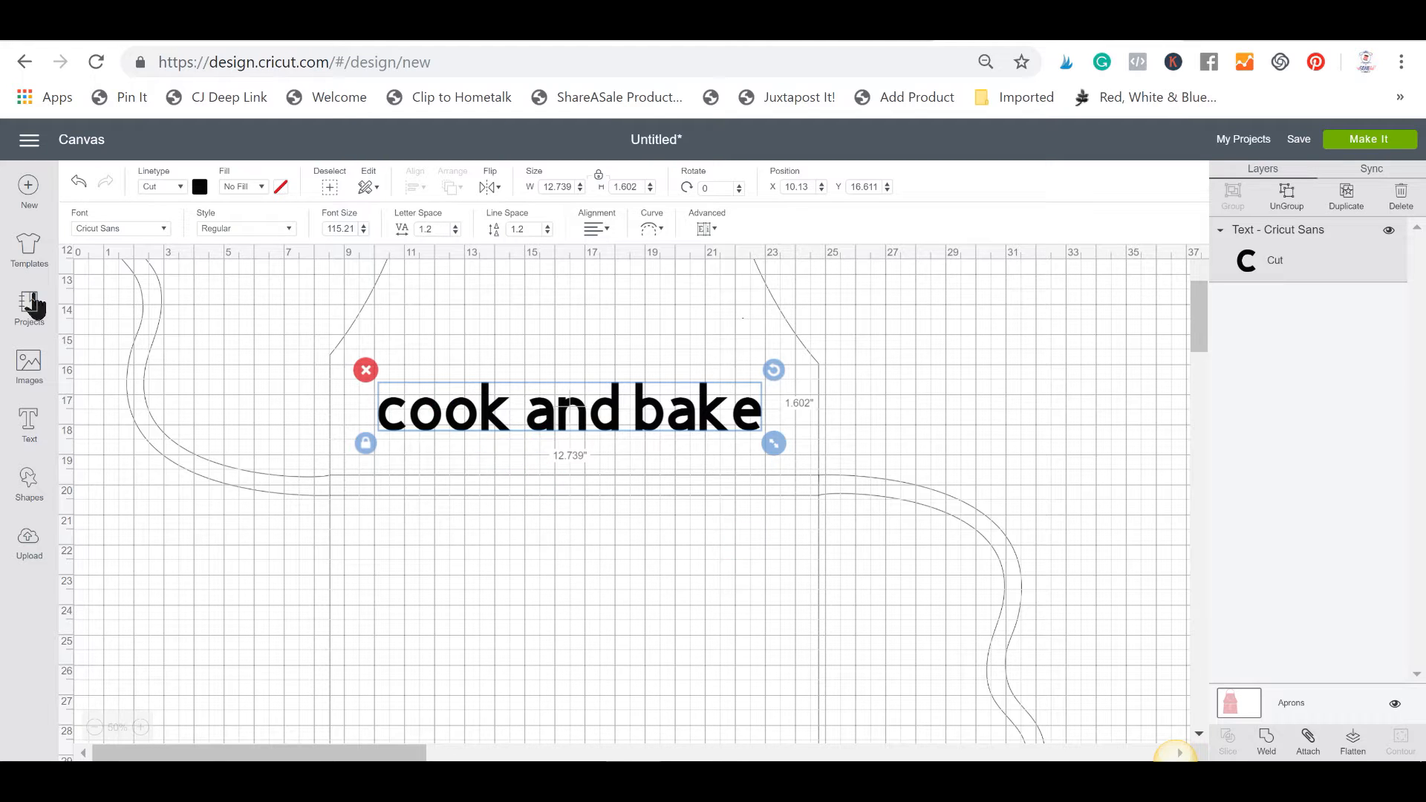
- Look through the whole template library, from Aprons to the last templates, to see the available project types
click(29, 249)
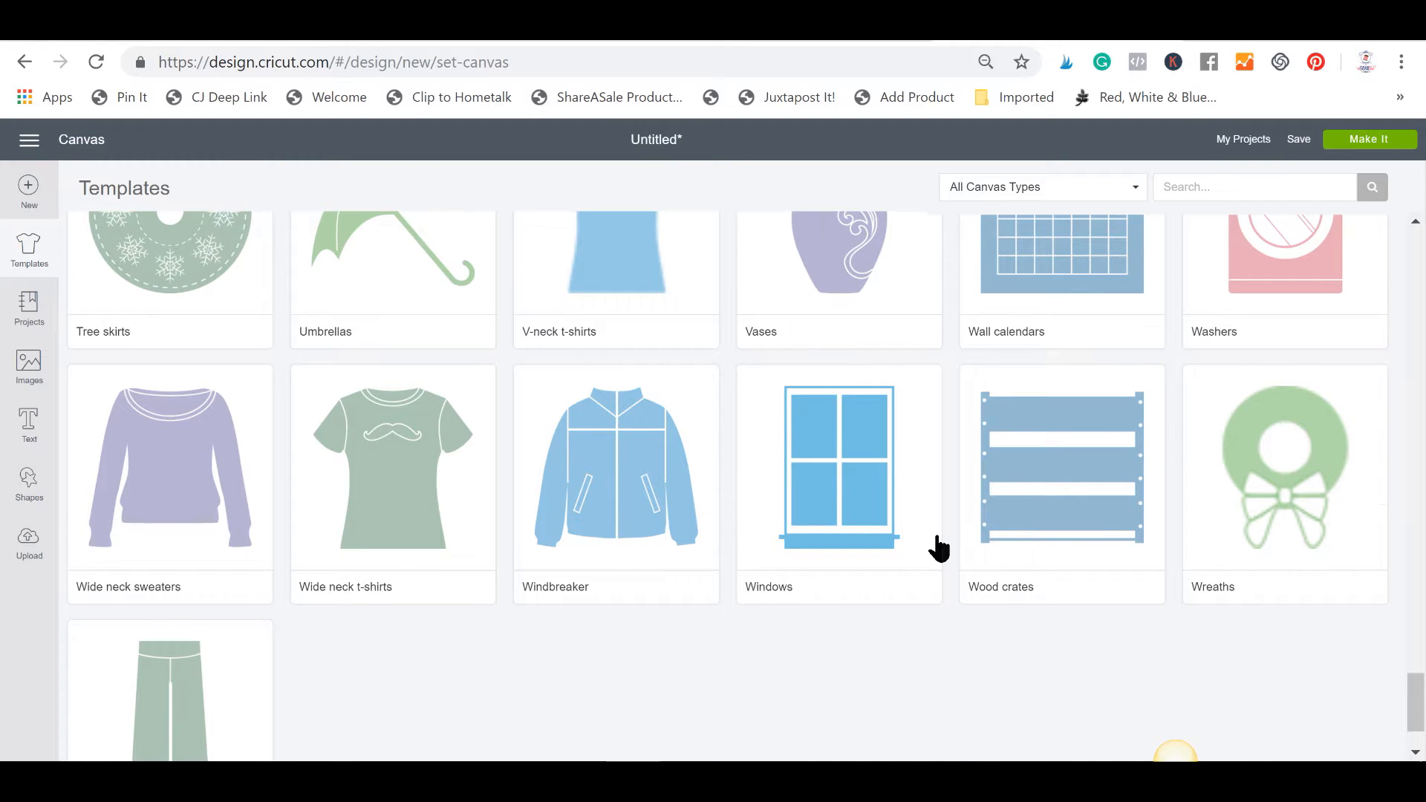
scroll(939, 548, up, 6)
scroll(888, 480, up, 15)
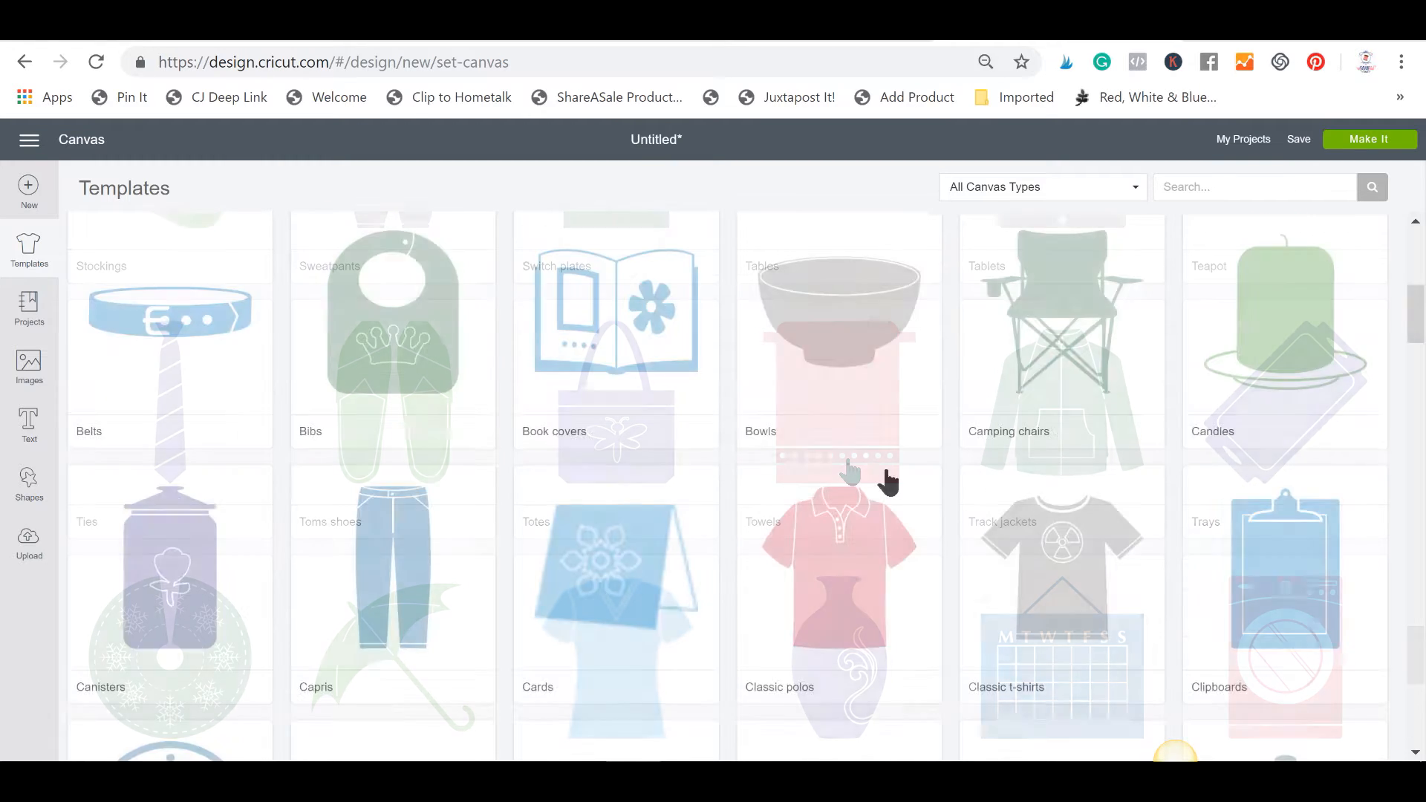
scroll(888, 481, up, 5)
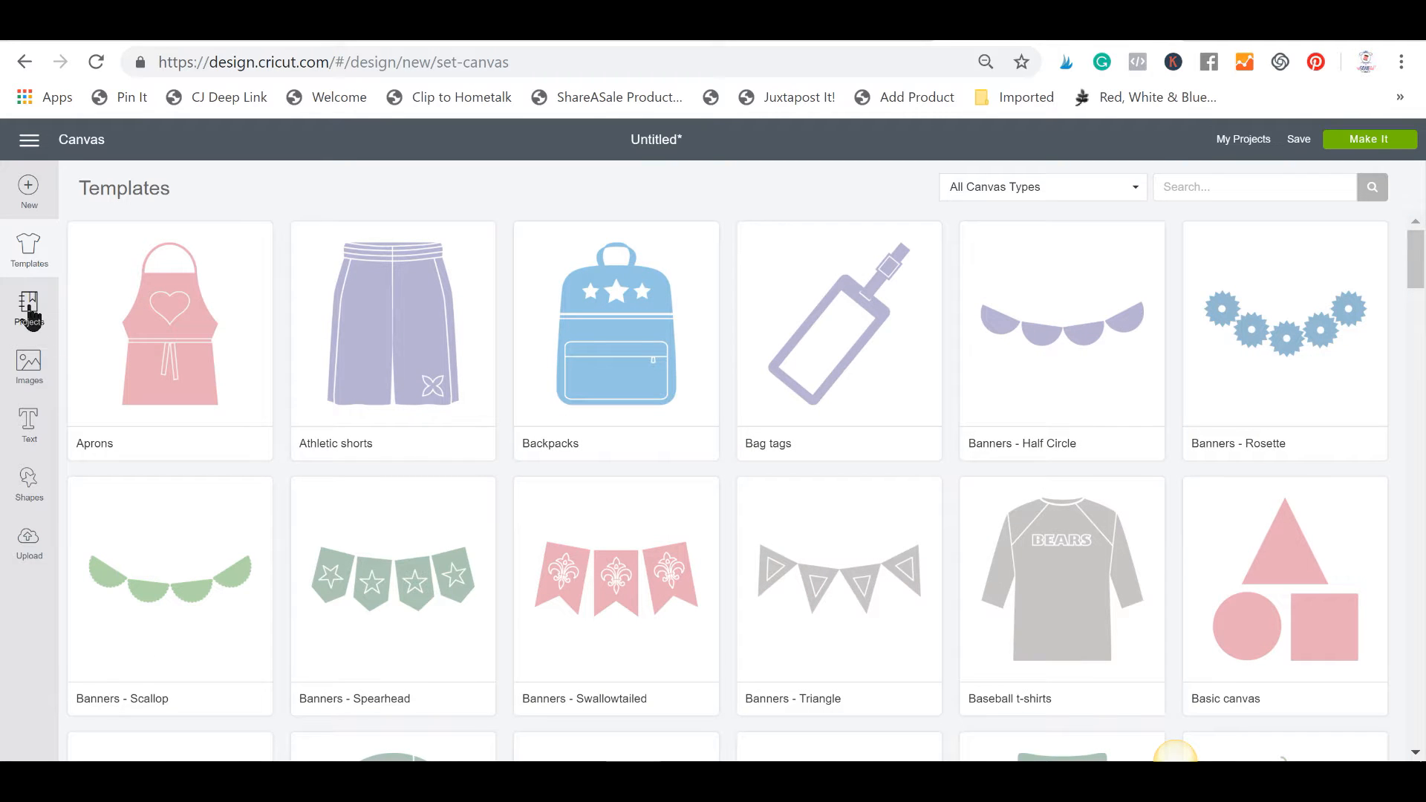
- Browse the ready-made projects across all categories and look through the list of available project categories
click(32, 320)
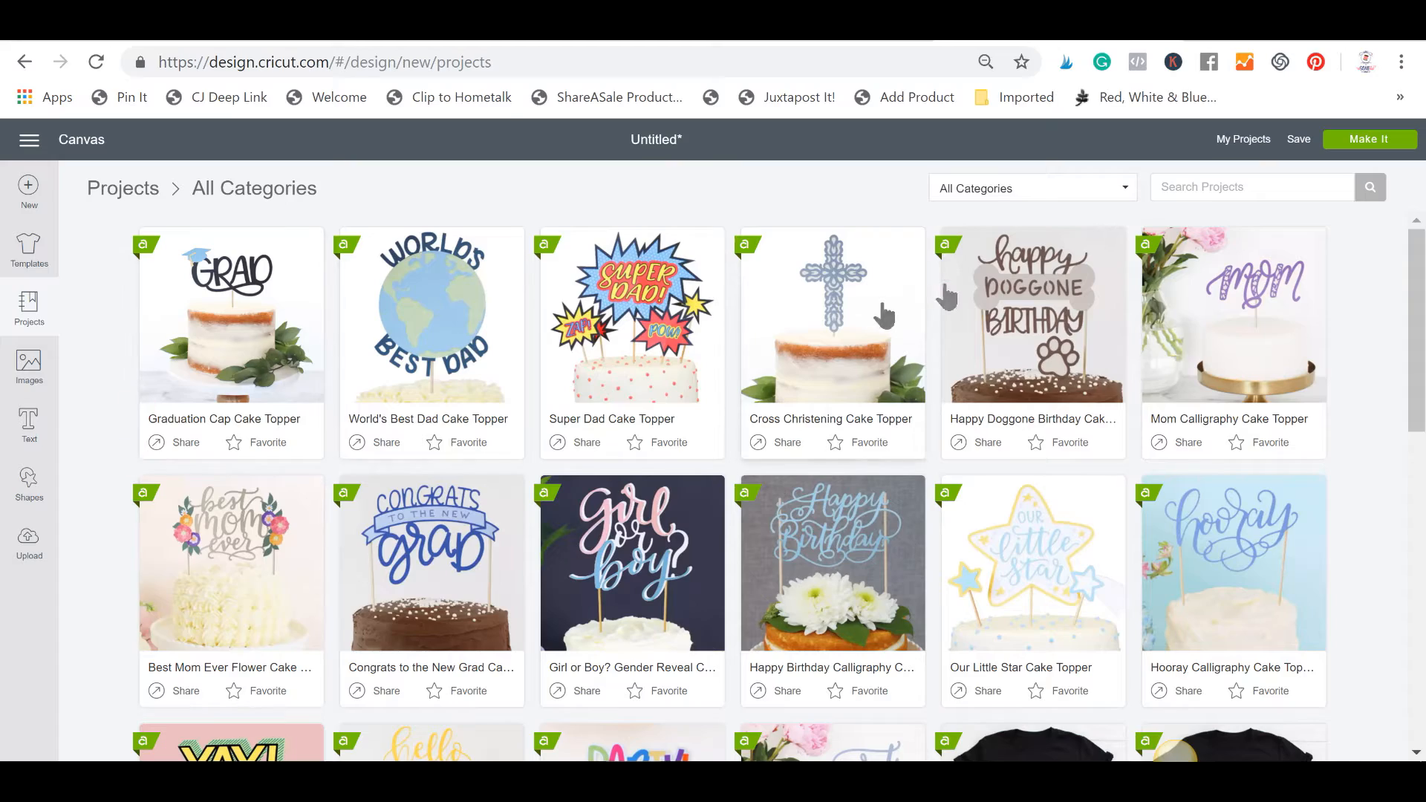
scroll(1307, 375, down, 5)
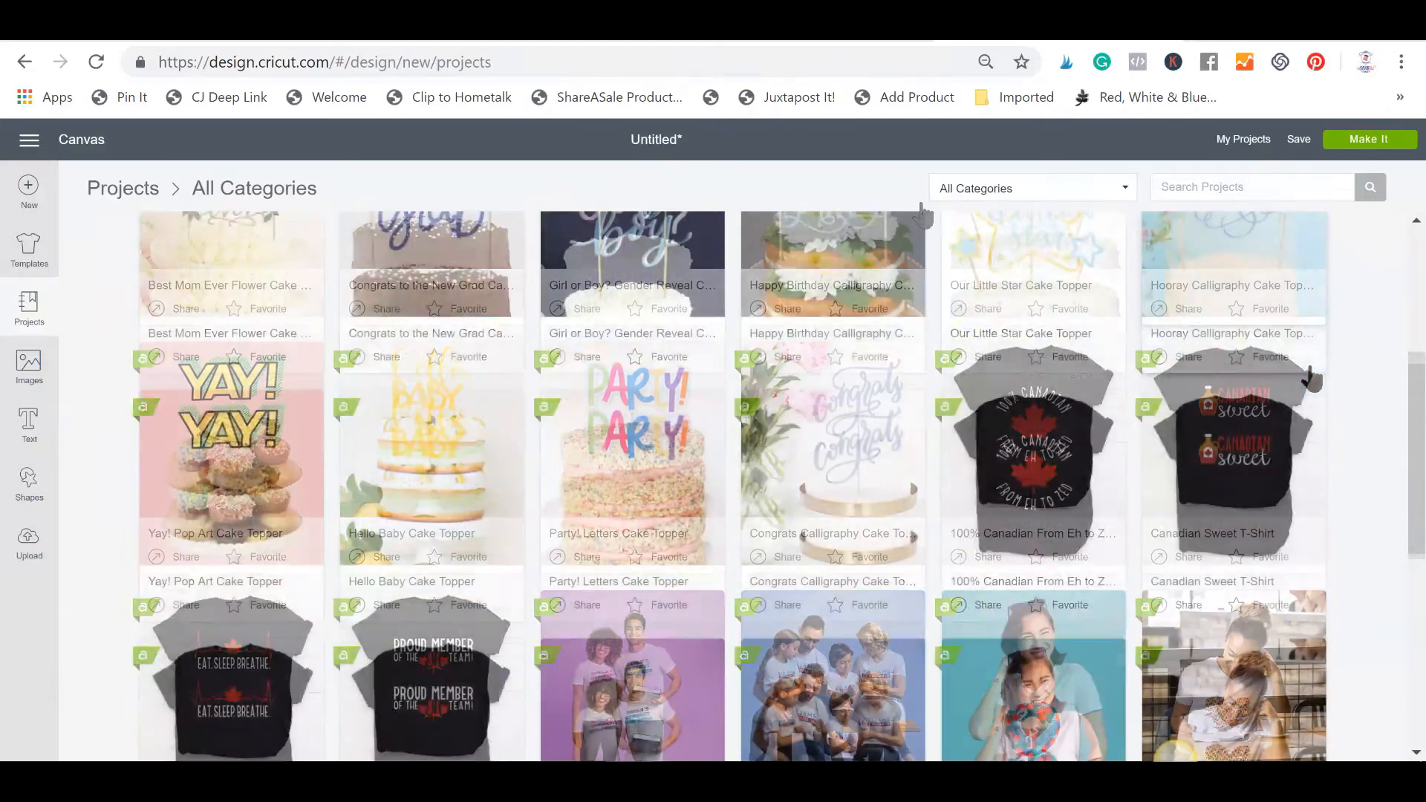
click(1055, 189)
scroll(1070, 520, down, 3)
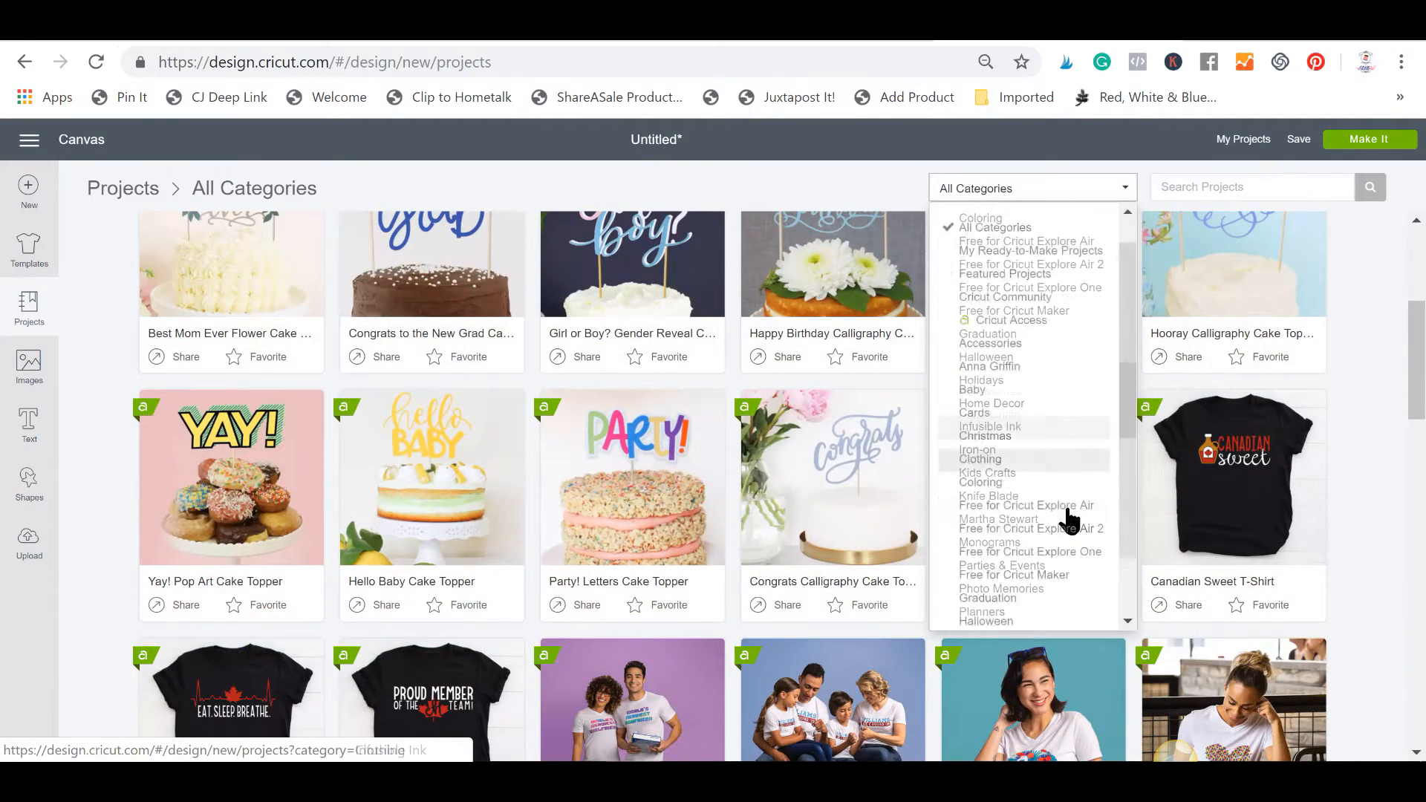
click(1352, 413)
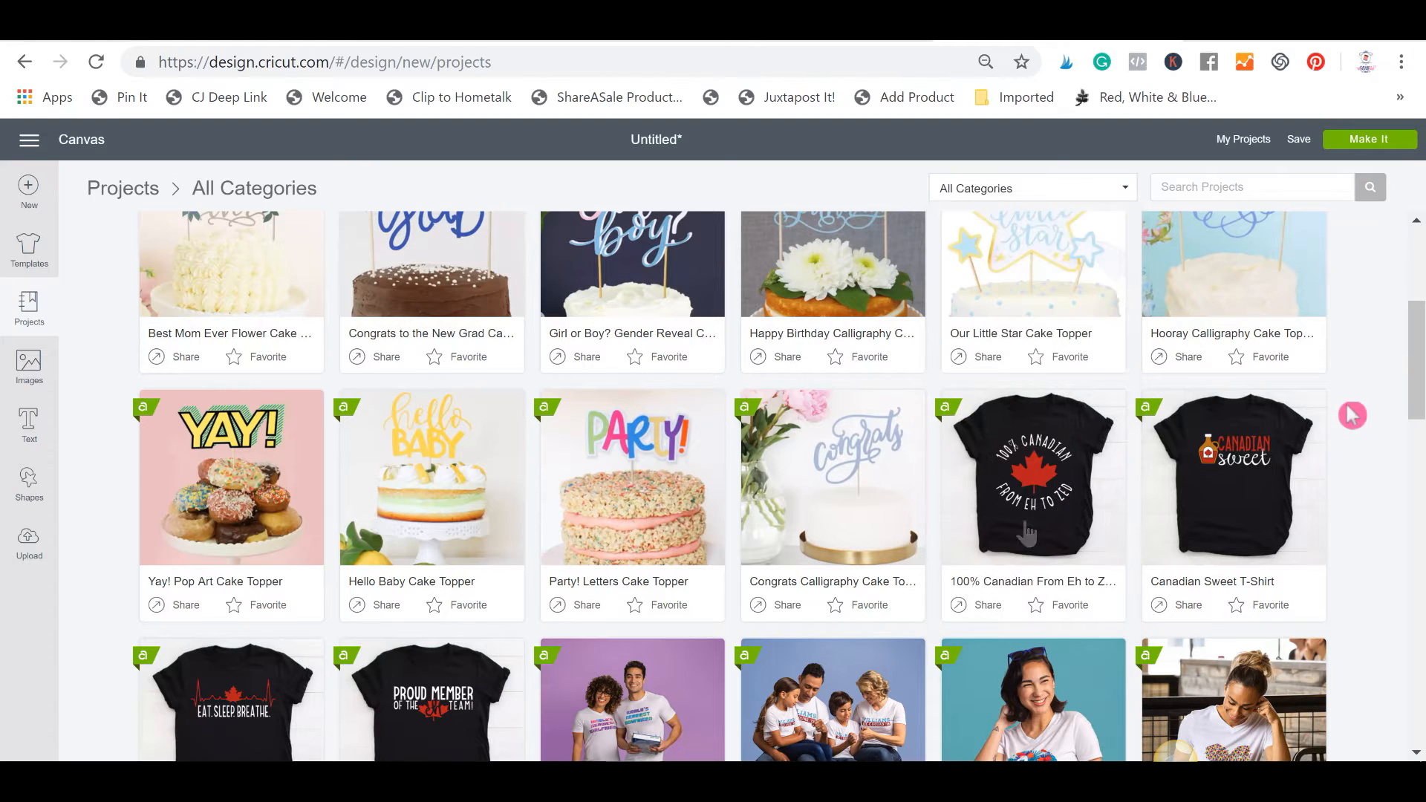
scroll(464, 394, down, 1)
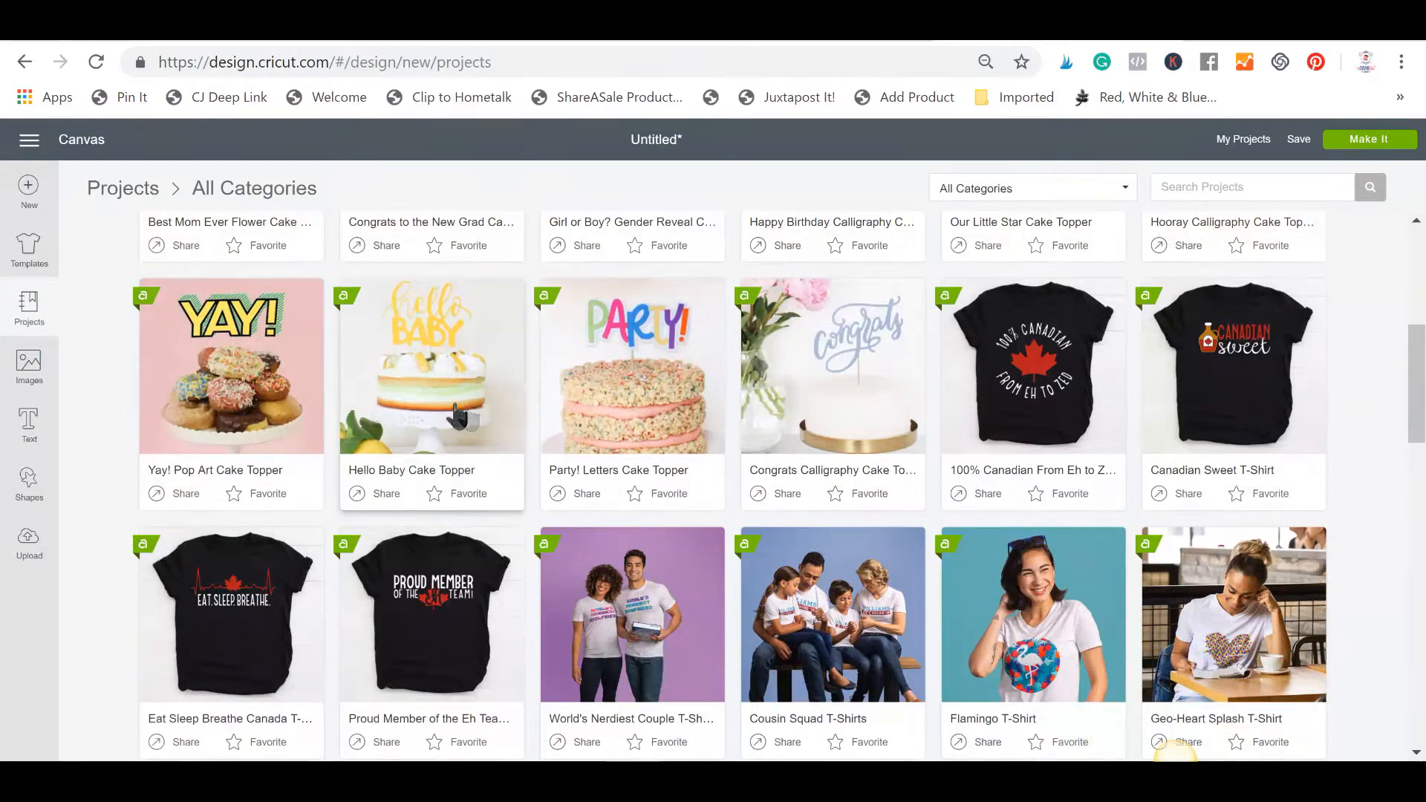
- Open the Hello Baby Cake Topper project for customizing and shift its design slightly on the canvas to about X 0.63, Y 0.81
click(447, 344)
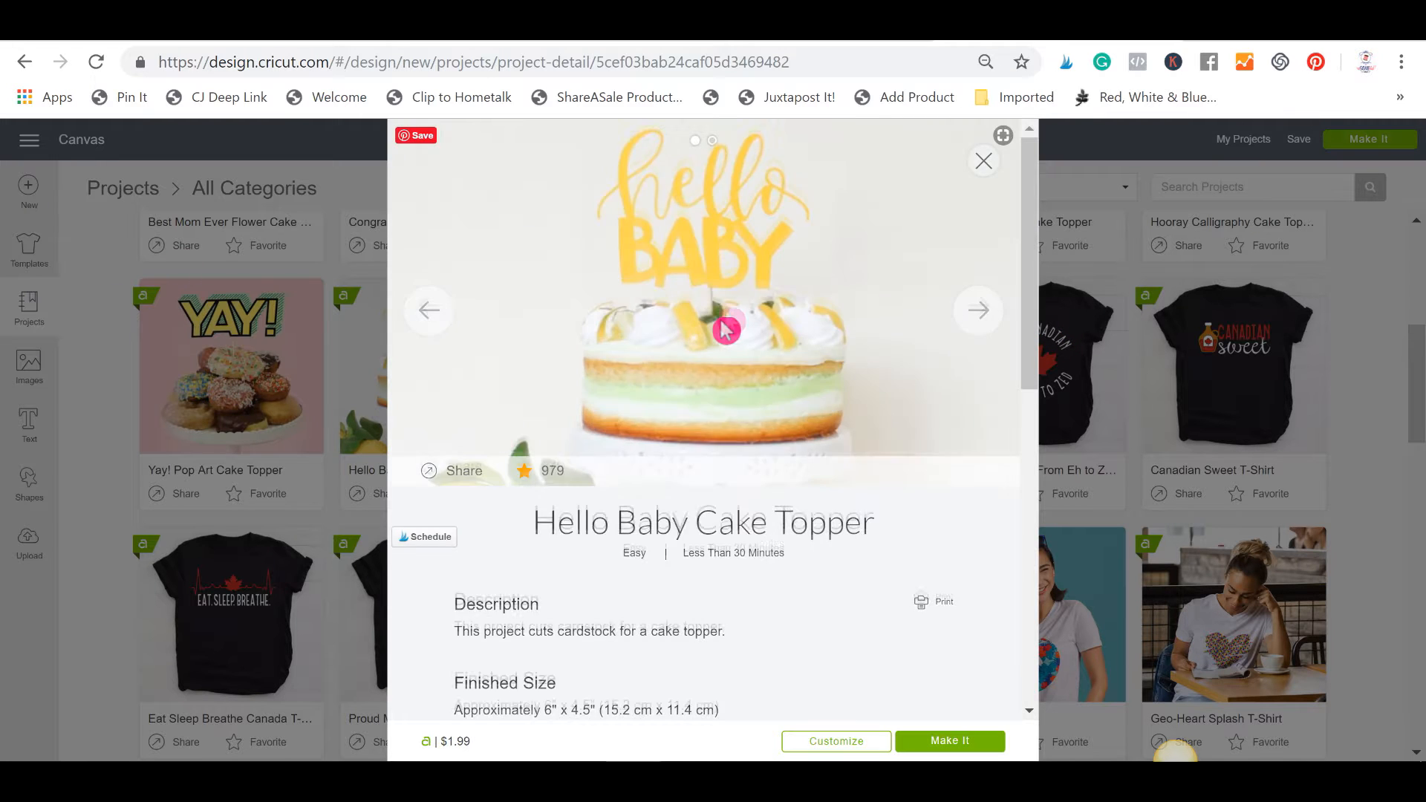
scroll(732, 334, down, 3)
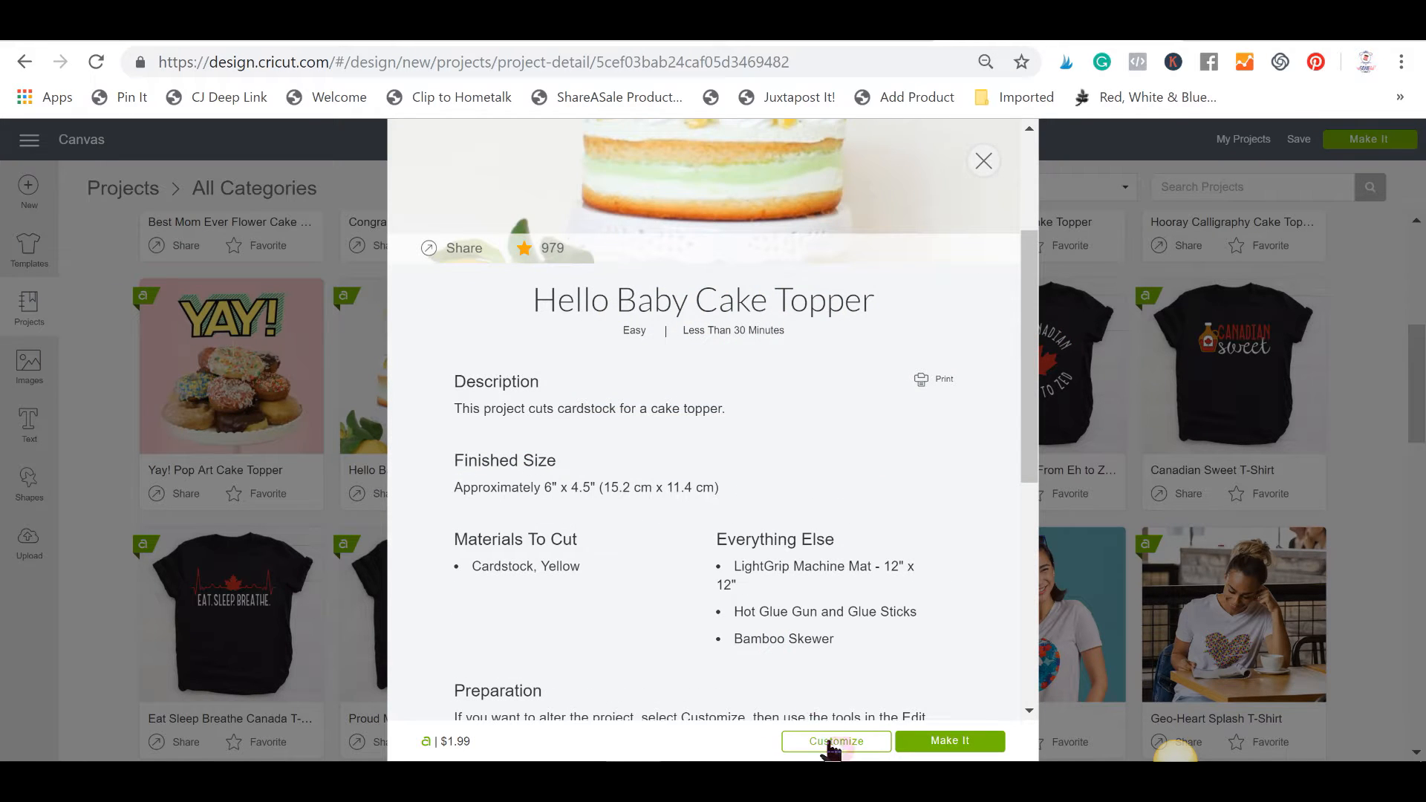
click(833, 743)
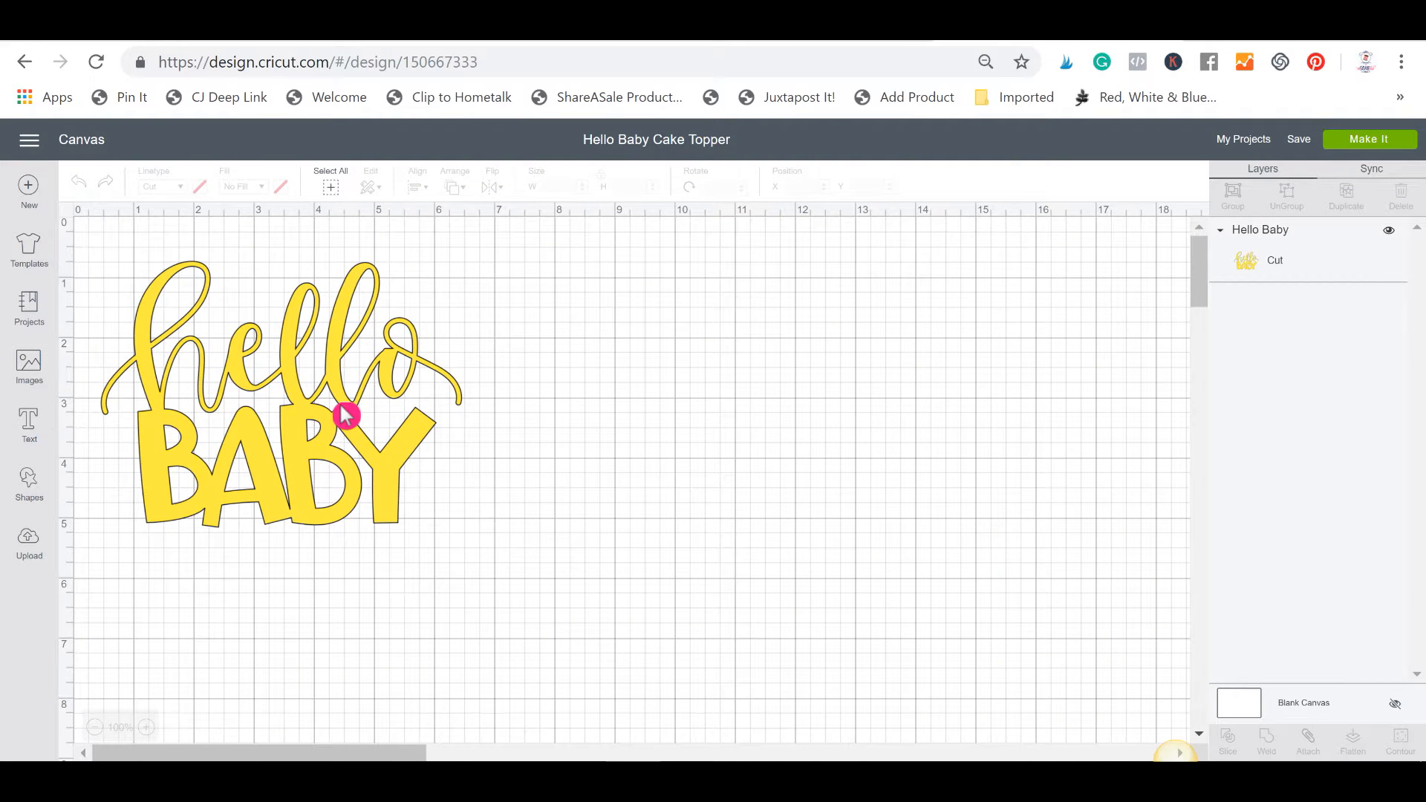
click(407, 426)
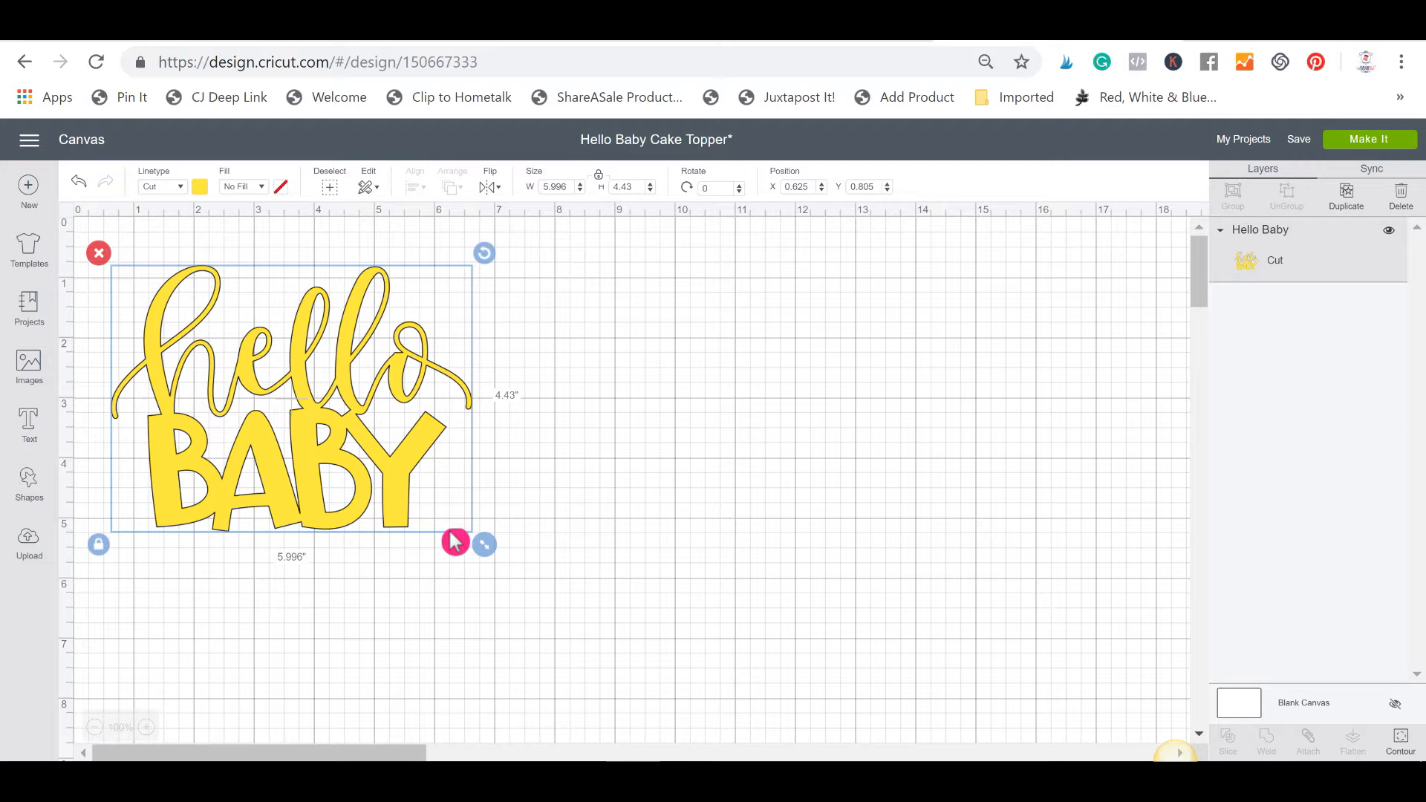
- Check the cake topper's mat preview without purchasing, and move the design on the canvas to about X 4.92, Y 0.46
click(1381, 144)
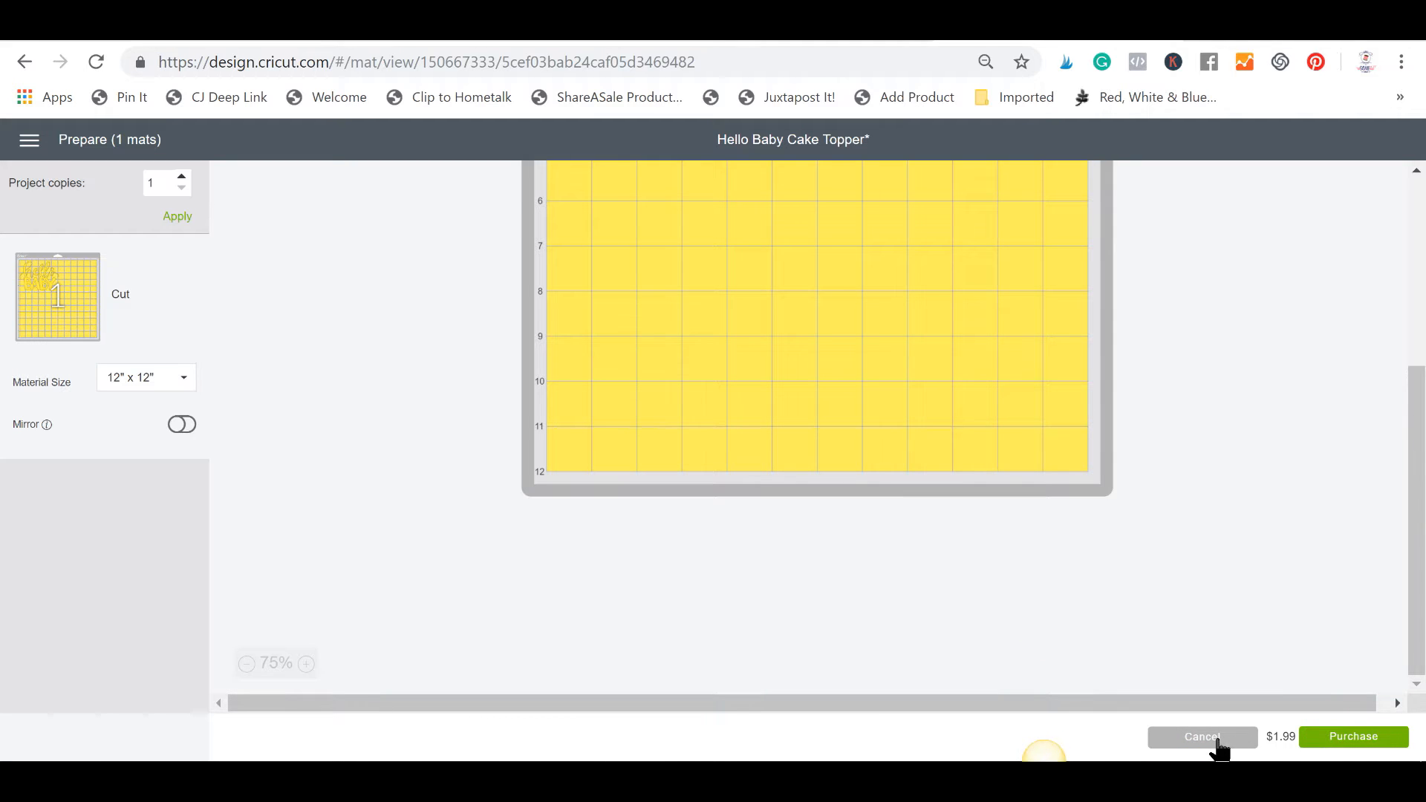
scroll(1091, 433, up, 5)
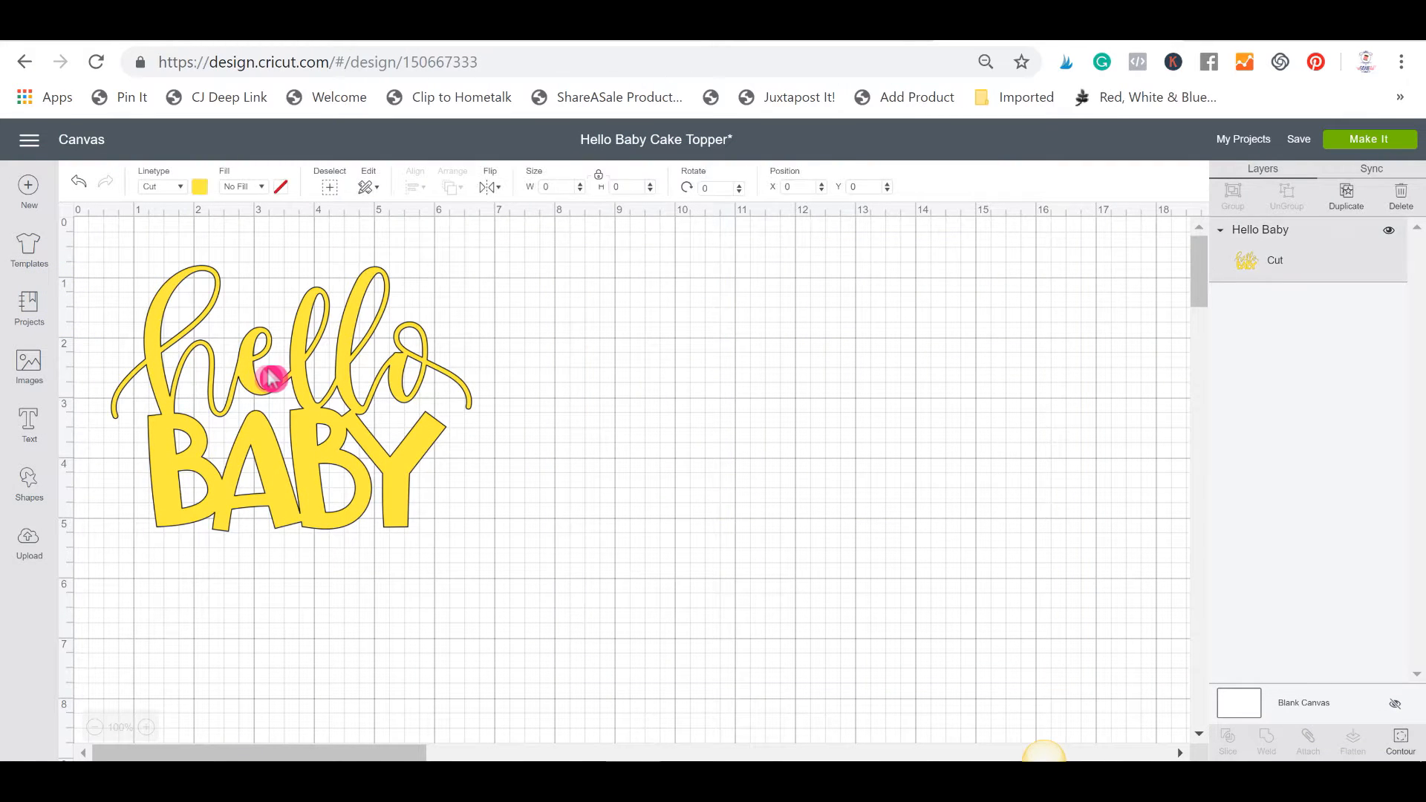
click(274, 379)
drag(275, 379, 621, 286)
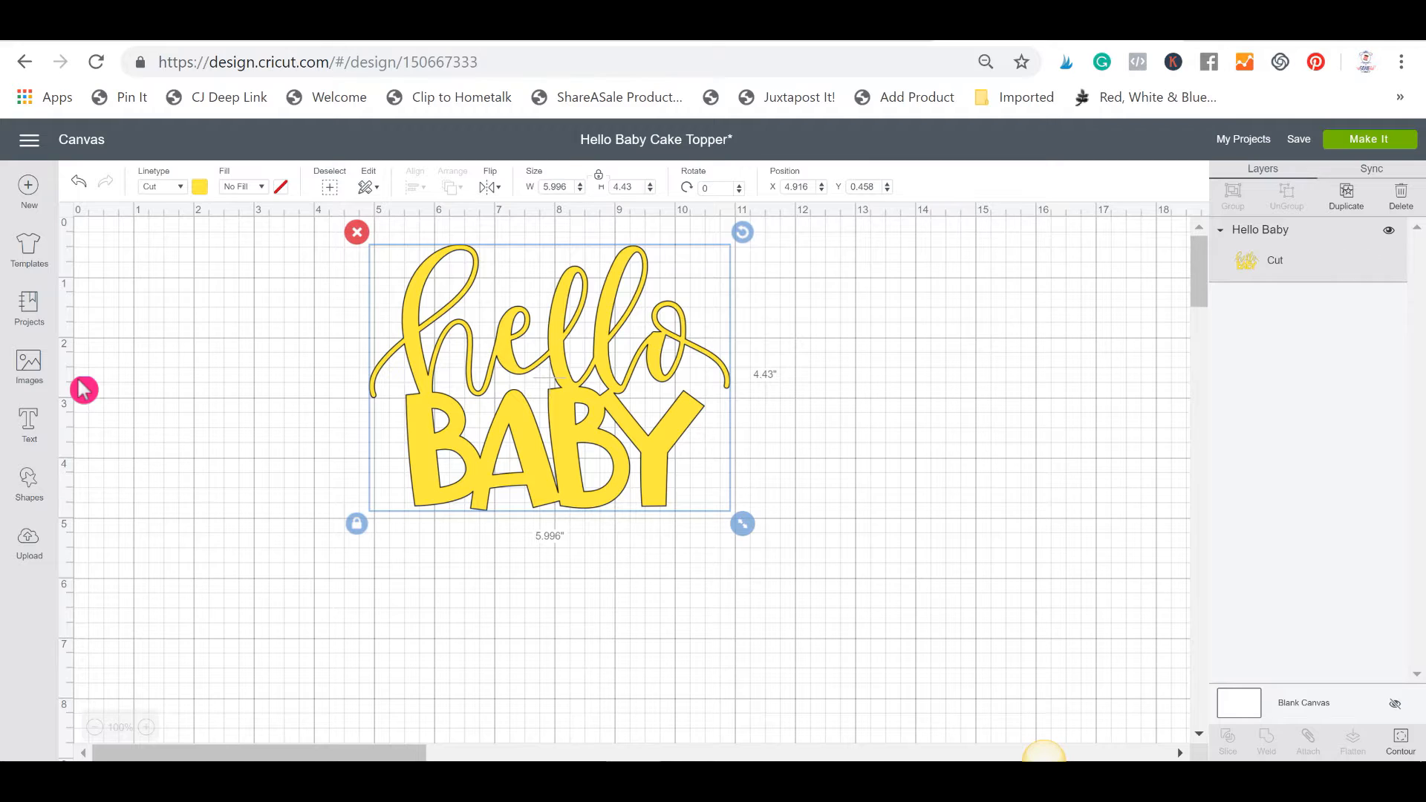
- Browse the featured images in the image library
click(29, 367)
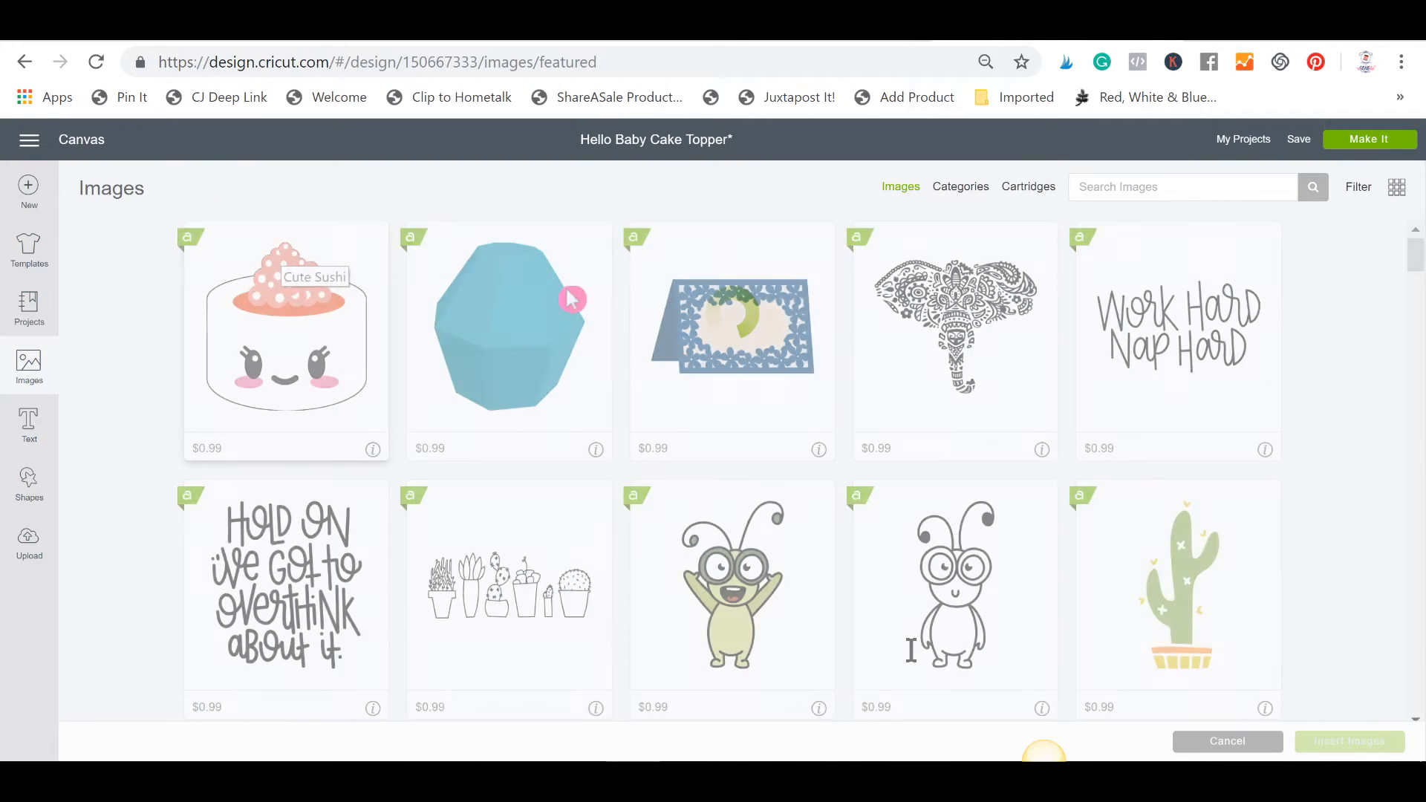
scroll(1319, 366, down, 2)
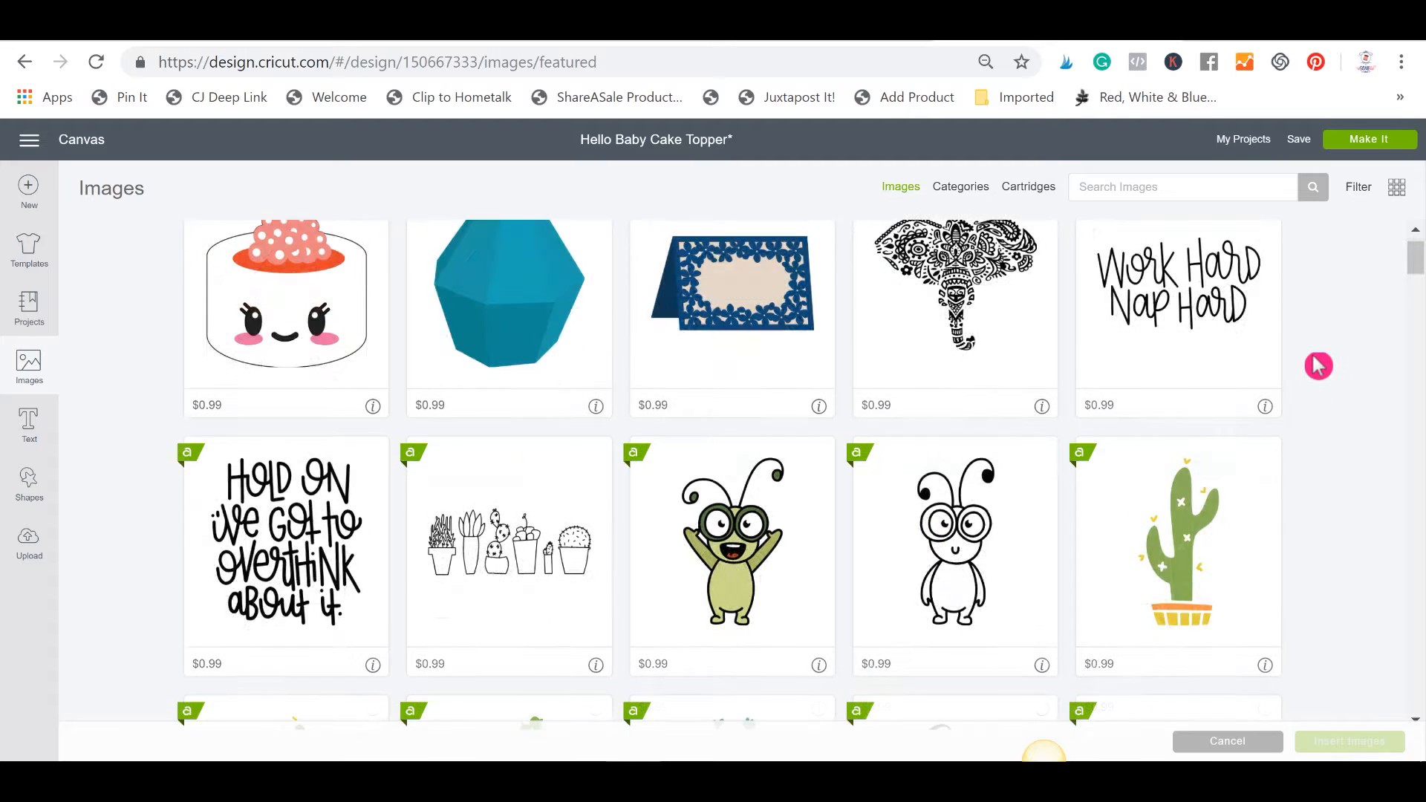
scroll(1318, 366, down, 7)
scroll(1319, 365, up, 3)
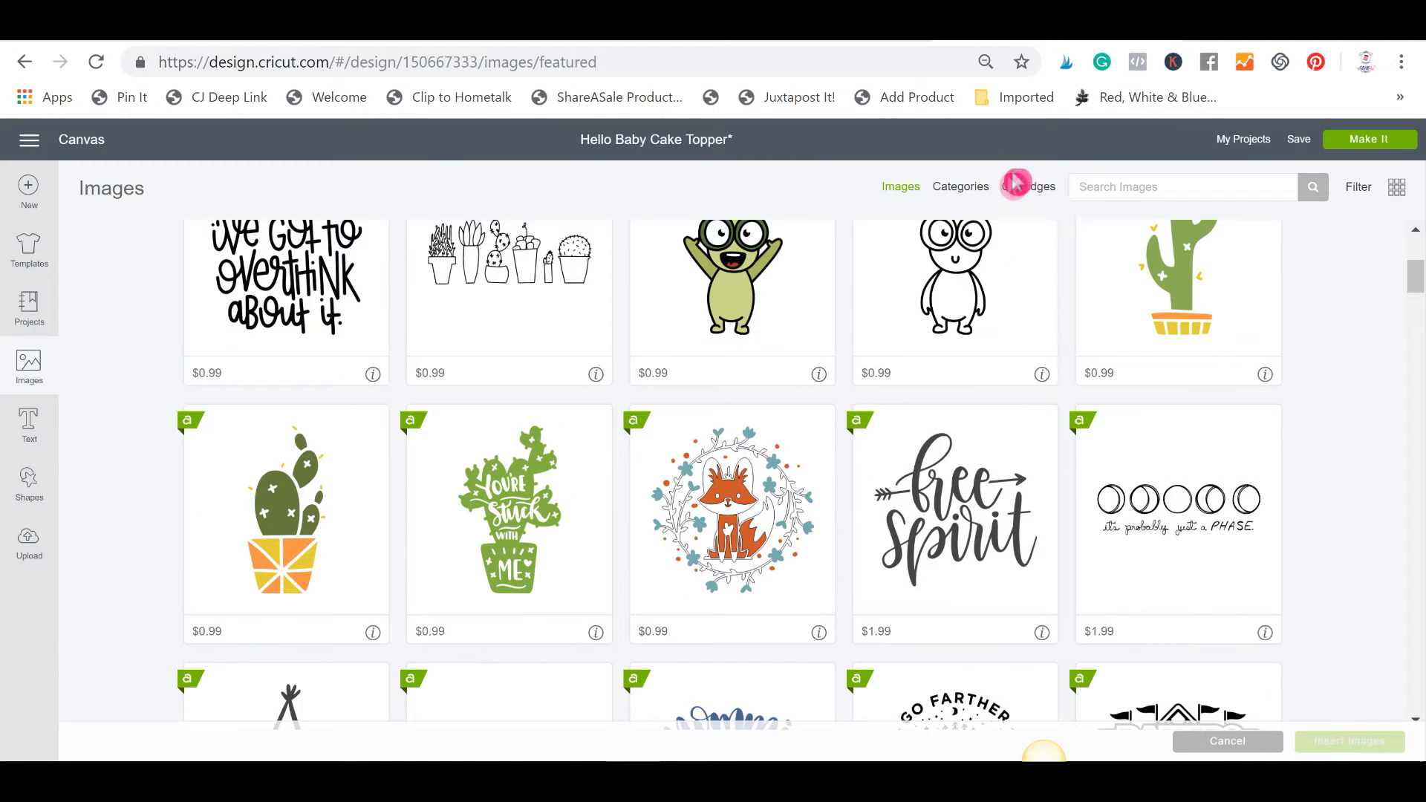
- Look through the cartridge image sets in the image library
click(1027, 197)
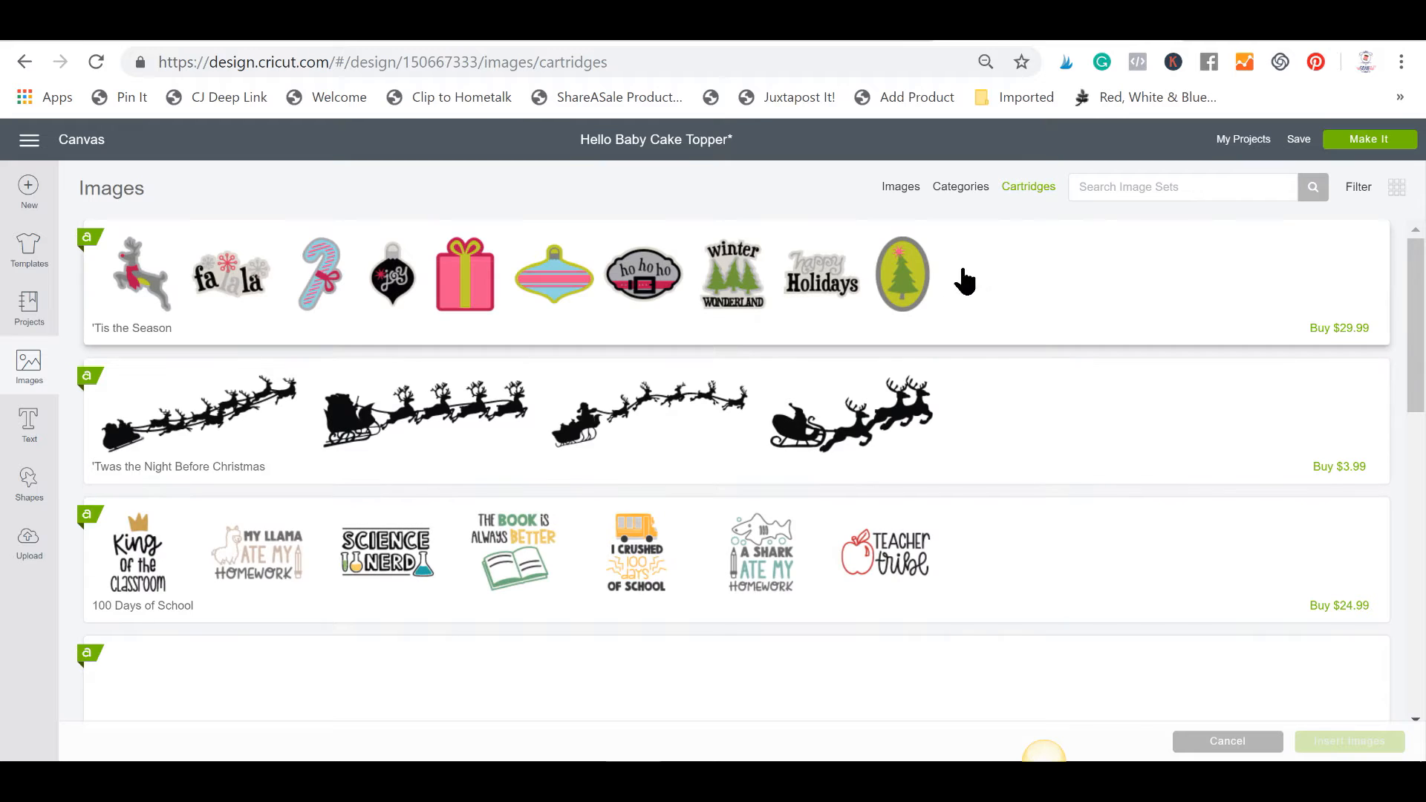
scroll(1025, 279, down, 3)
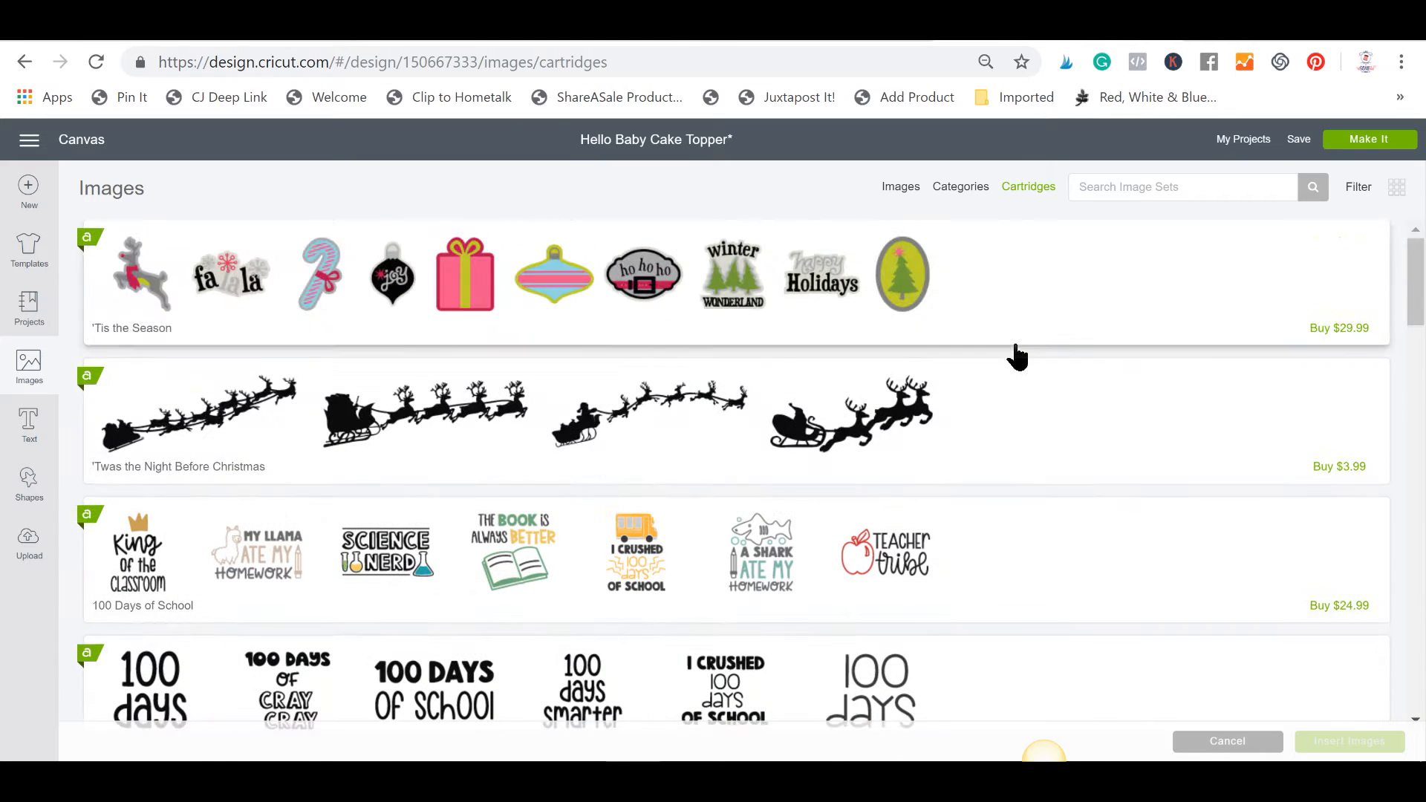
scroll(1012, 356, down, 8)
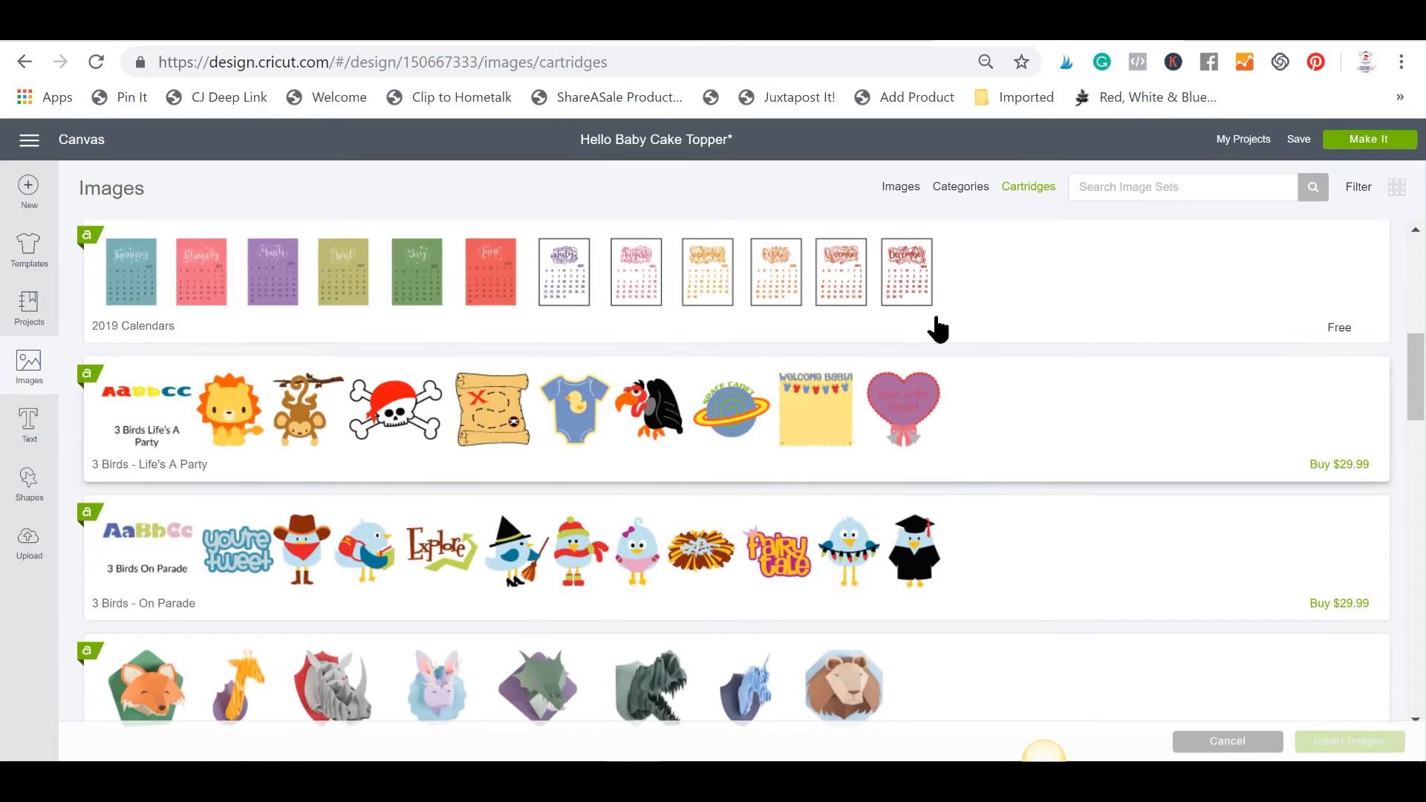
scroll(1073, 433, down, 3)
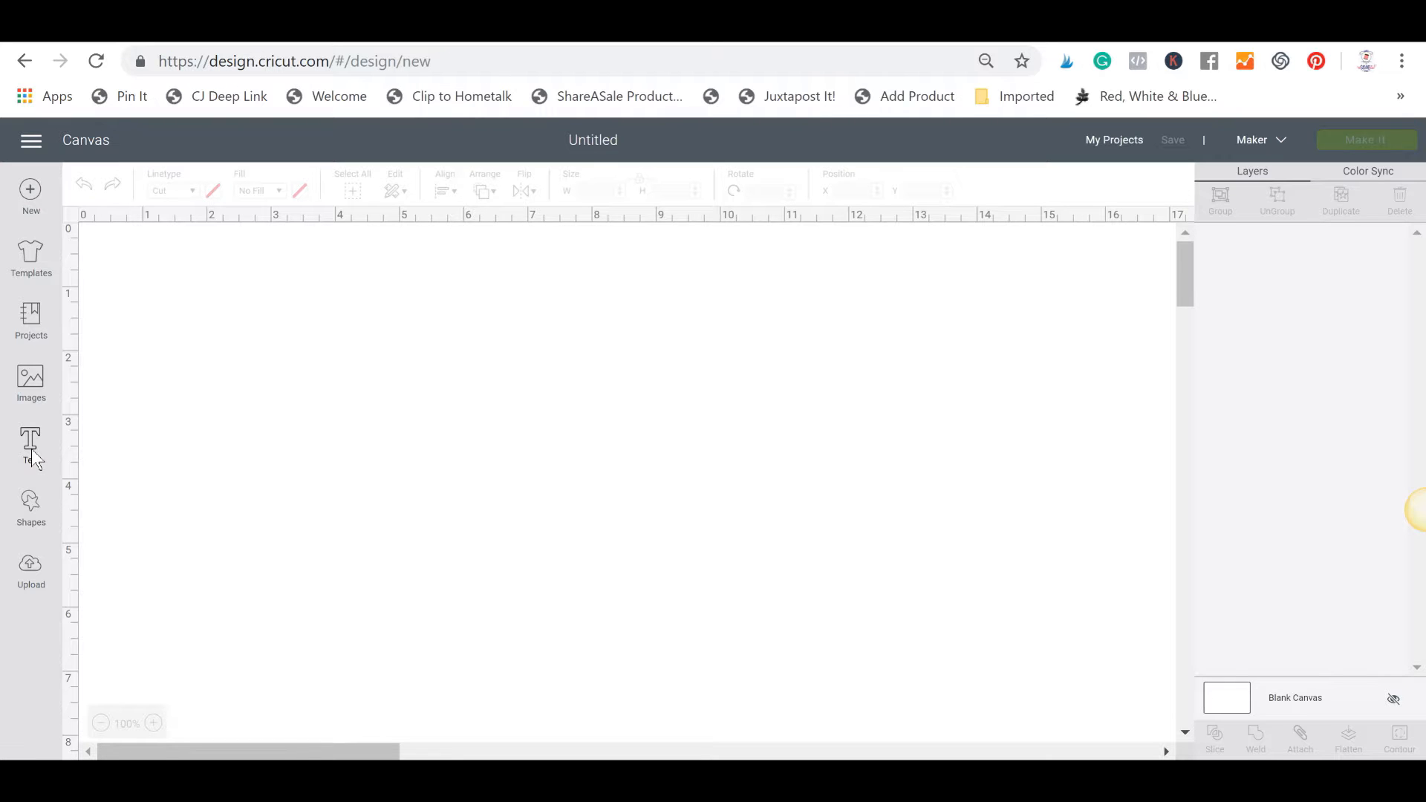
- Try out adding and repositioning the text "Cricut is awesome" on a blank canvas, and delete it
click(32, 449)
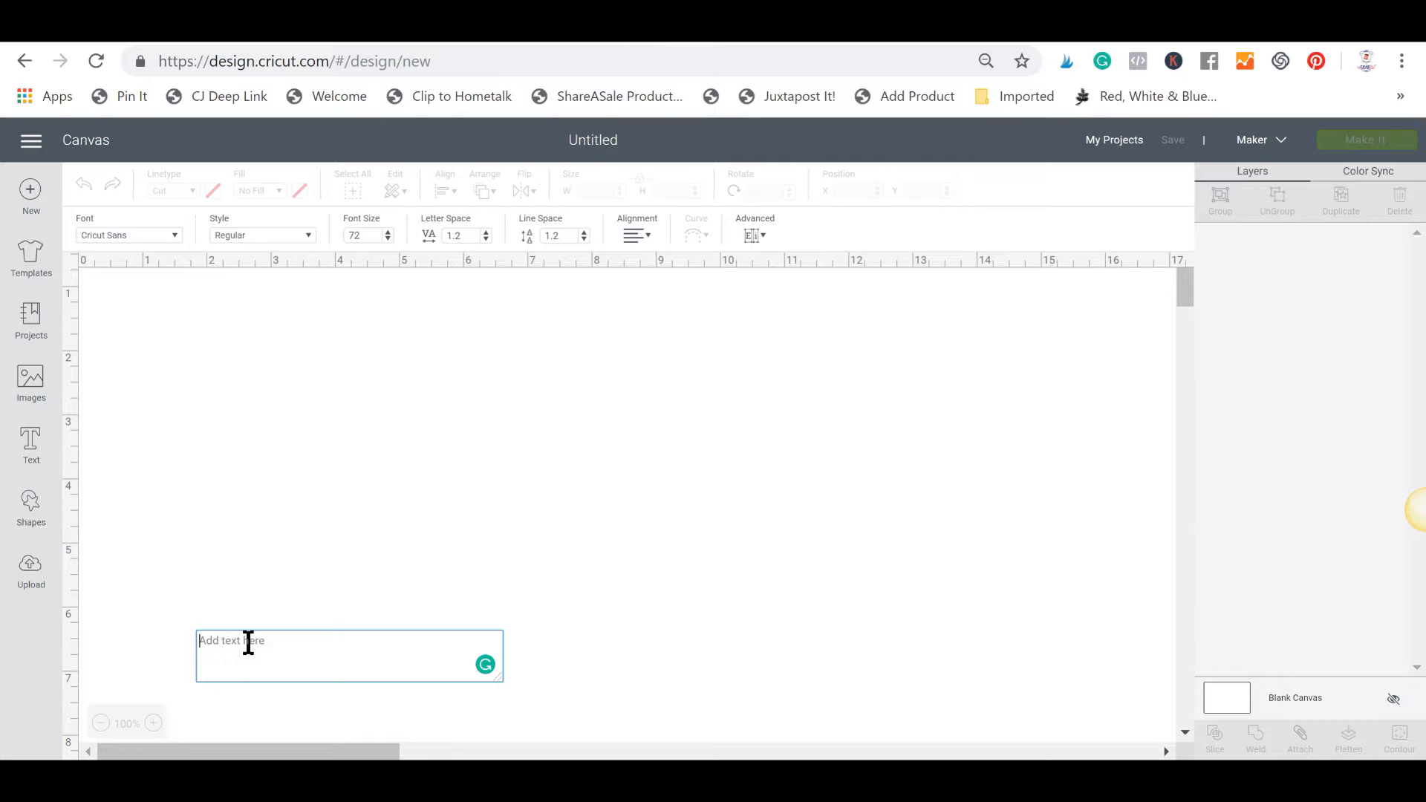
text(Cricut is awesome)
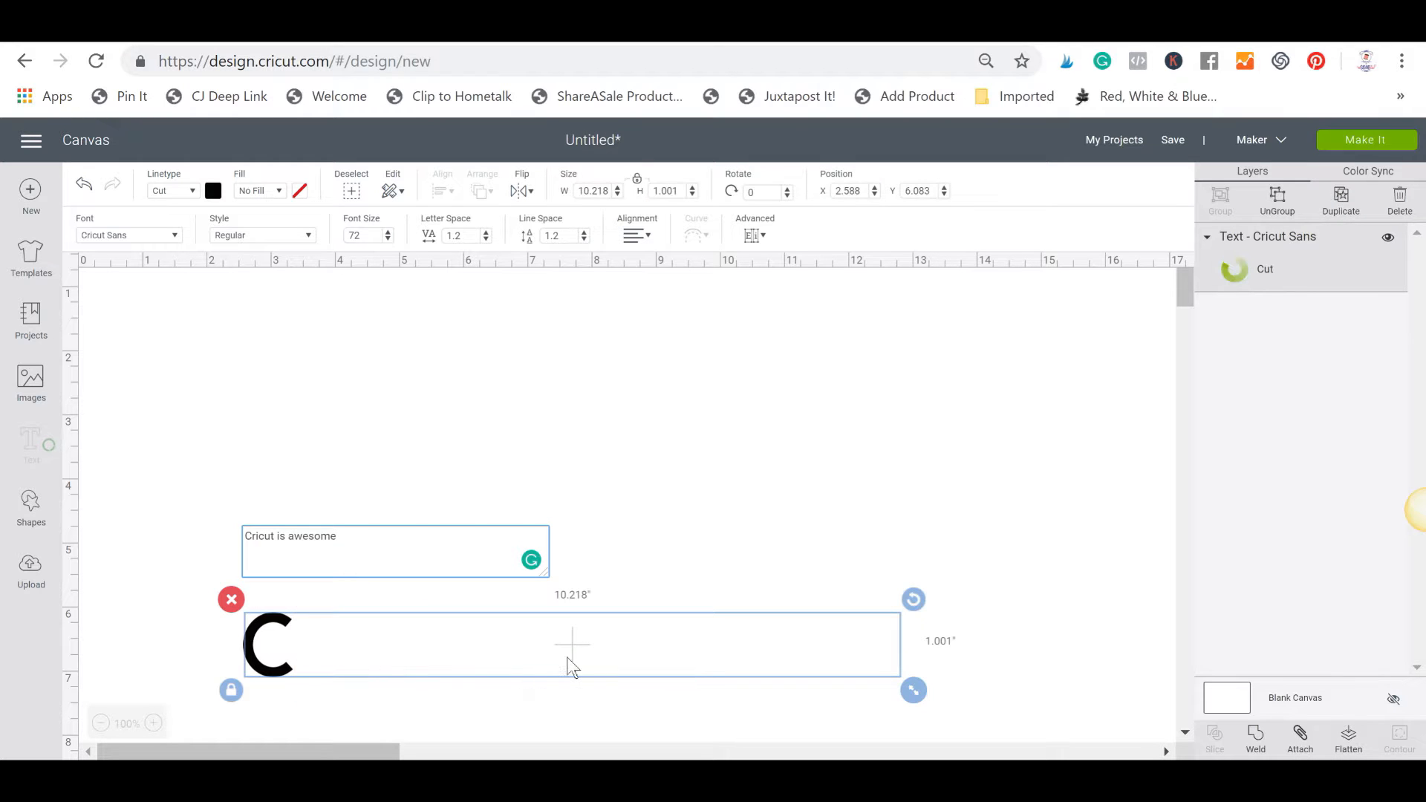
drag(565, 654, 579, 475)
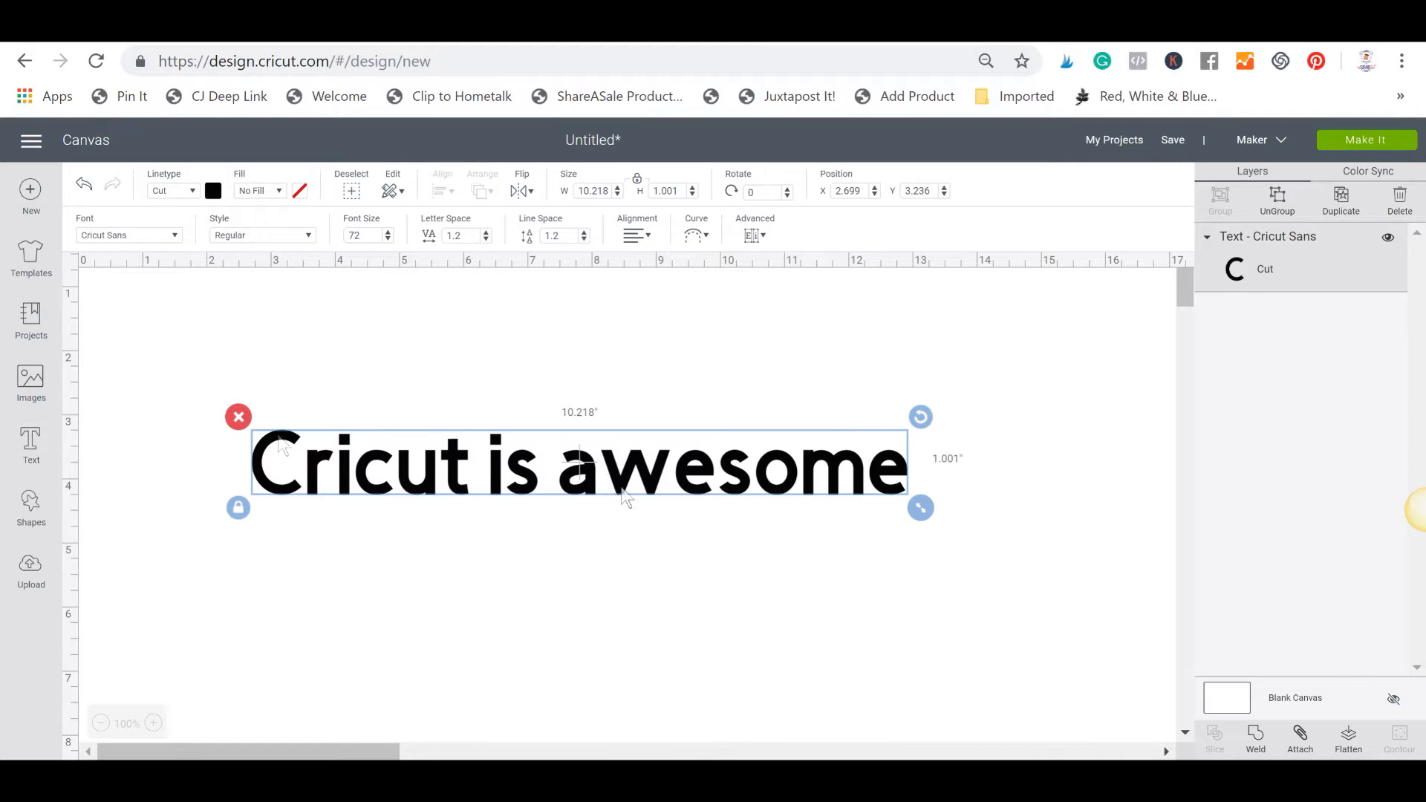
click(238, 418)
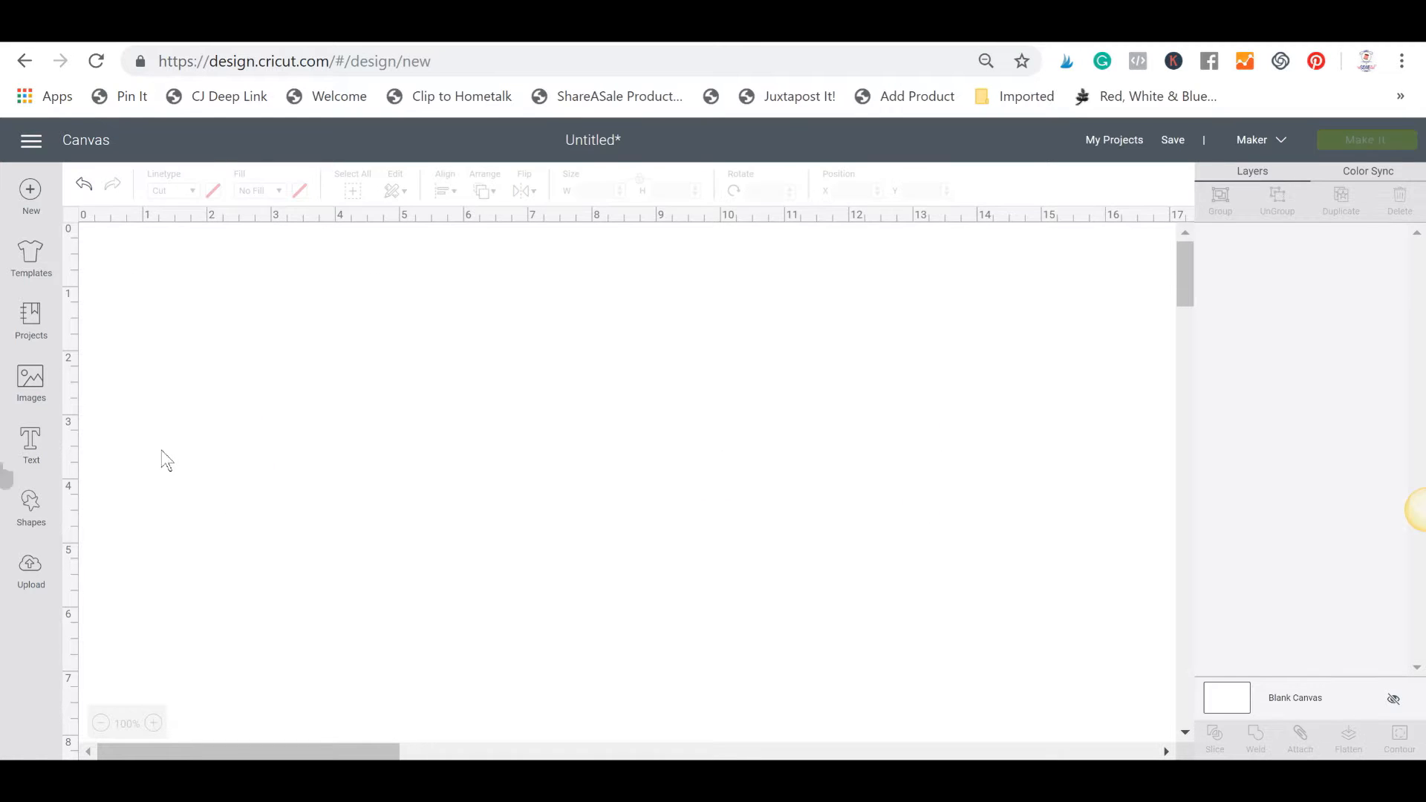
- Insert a square, a circle, a triangle, a heart and a score line from the basic shapes
click(35, 520)
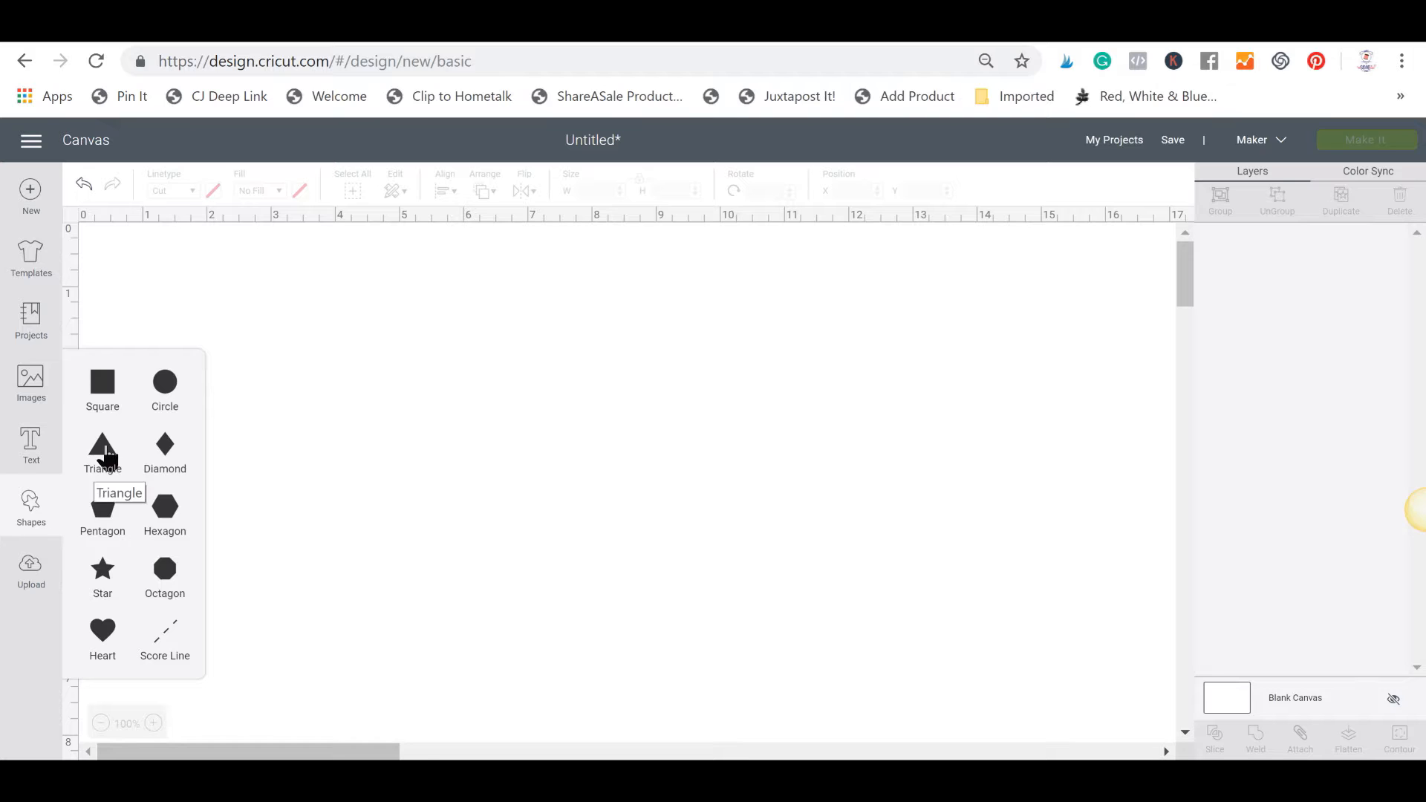
click(105, 399)
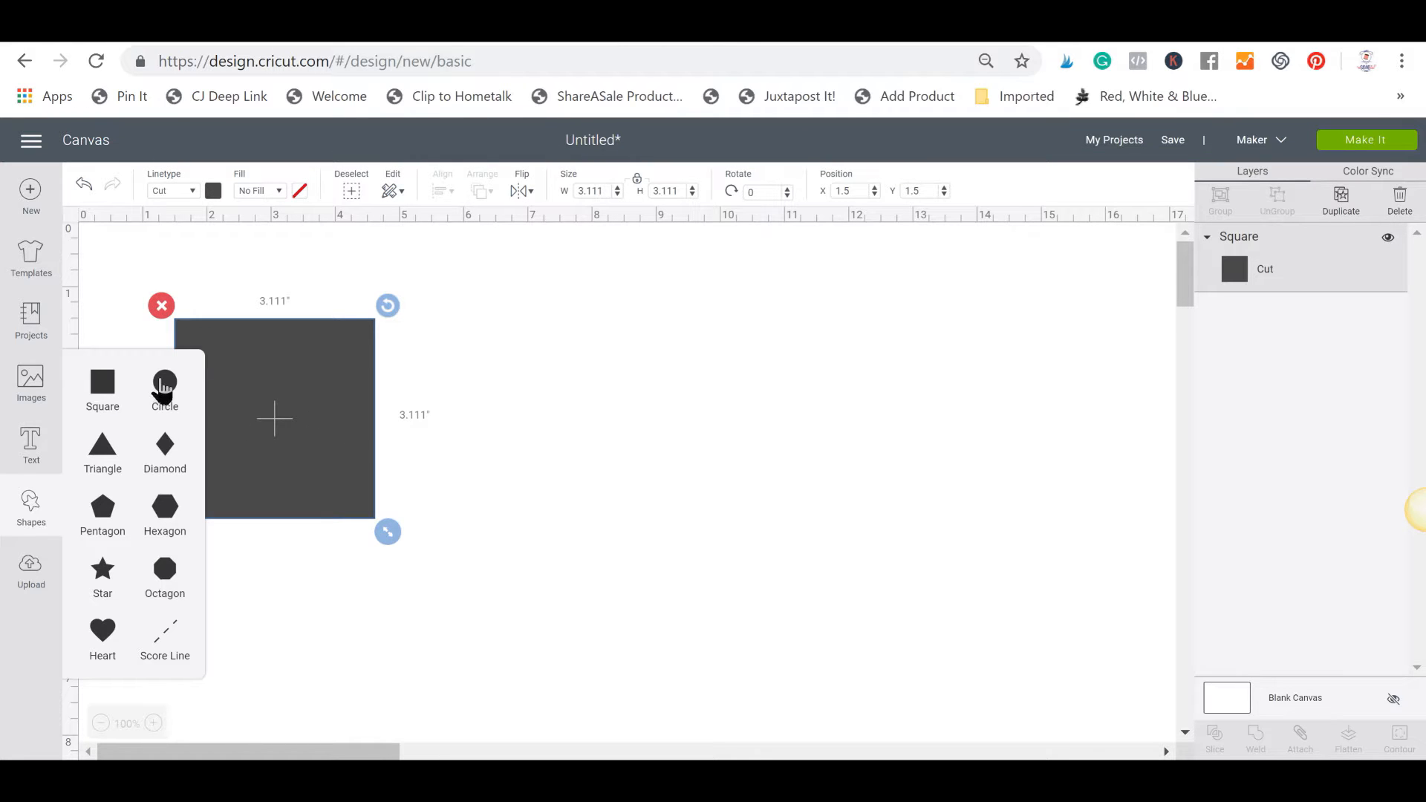
click(168, 387)
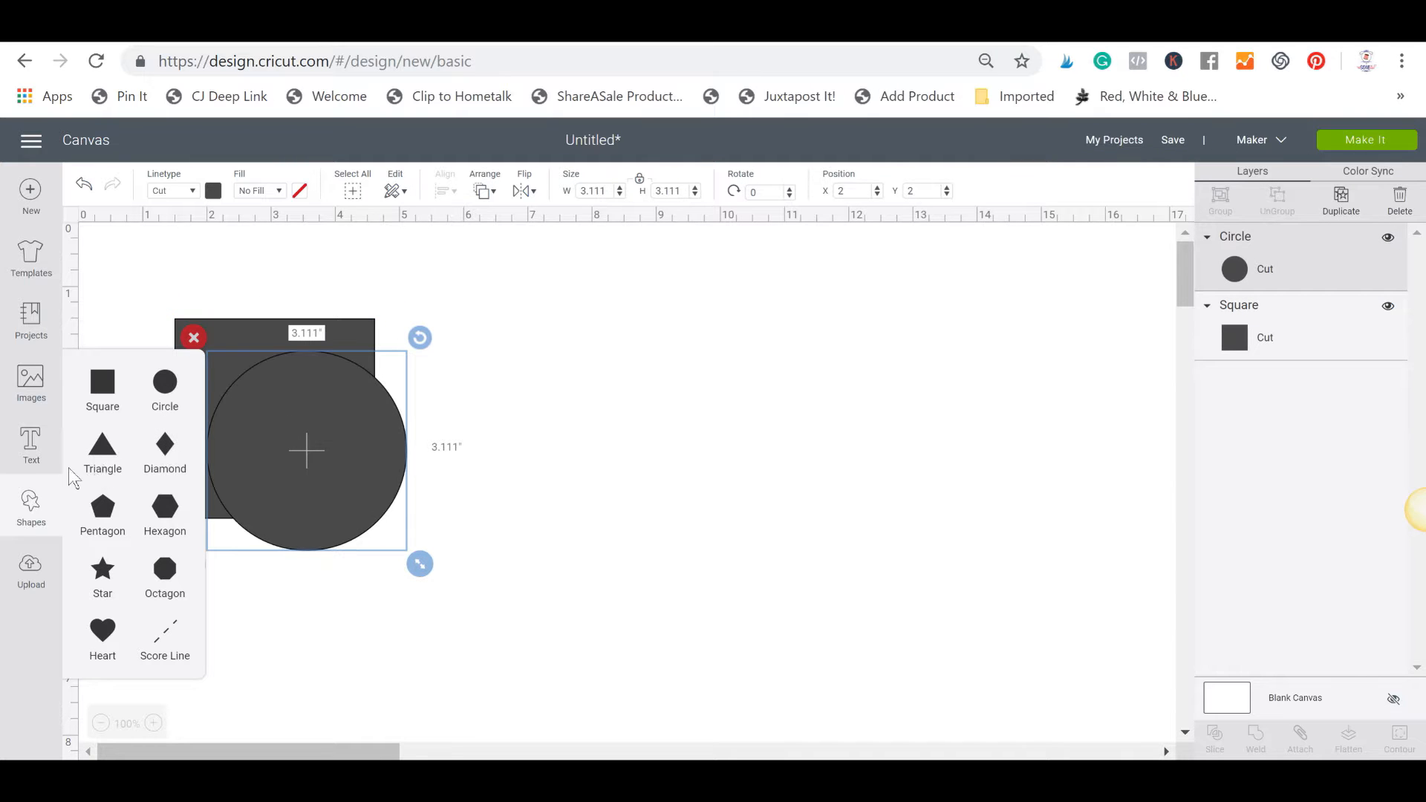
click(96, 466)
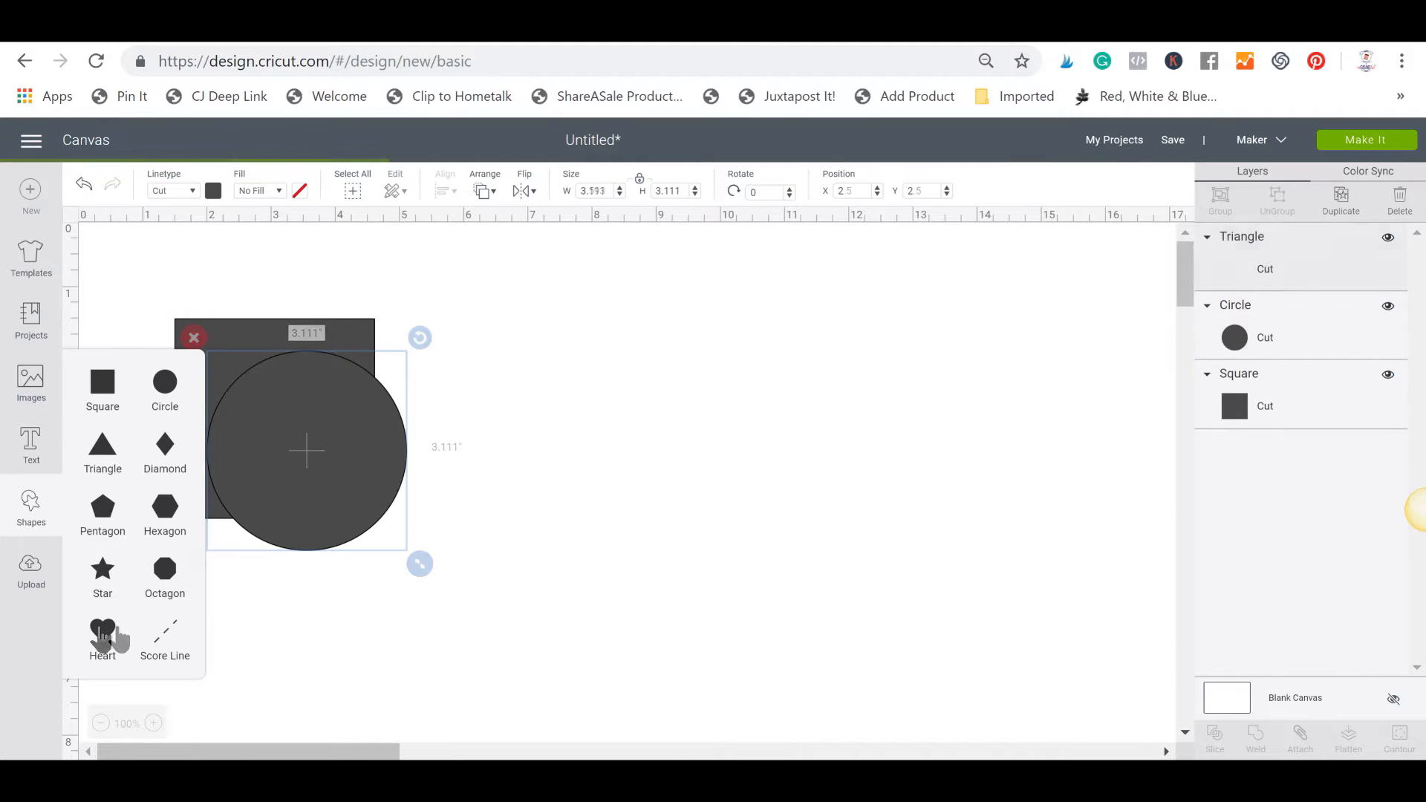
click(102, 631)
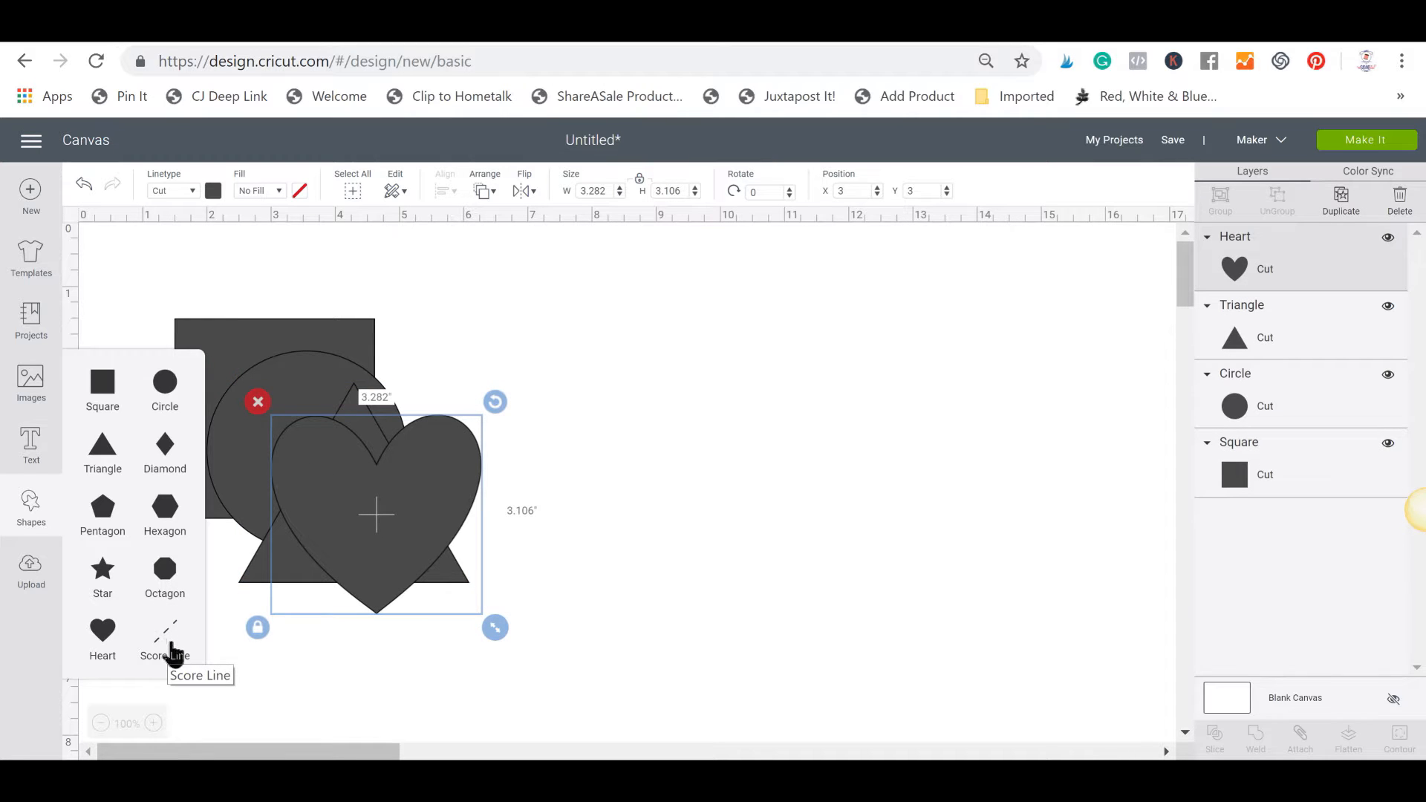
click(164, 645)
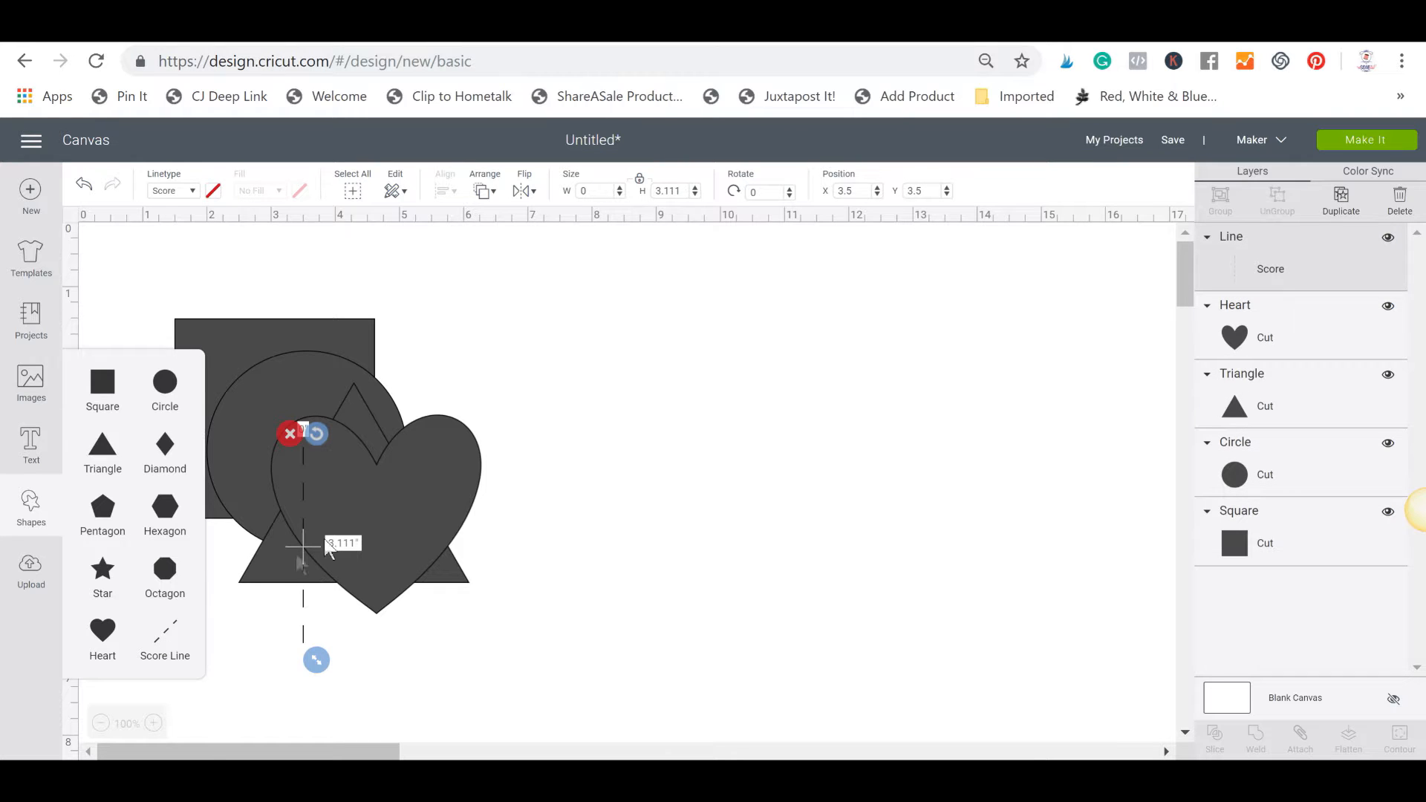
- Move the score line clear of the other shapes to about X 9.4, Y 1.4, and centre the square behind it
drag(305, 600, 704, 466)
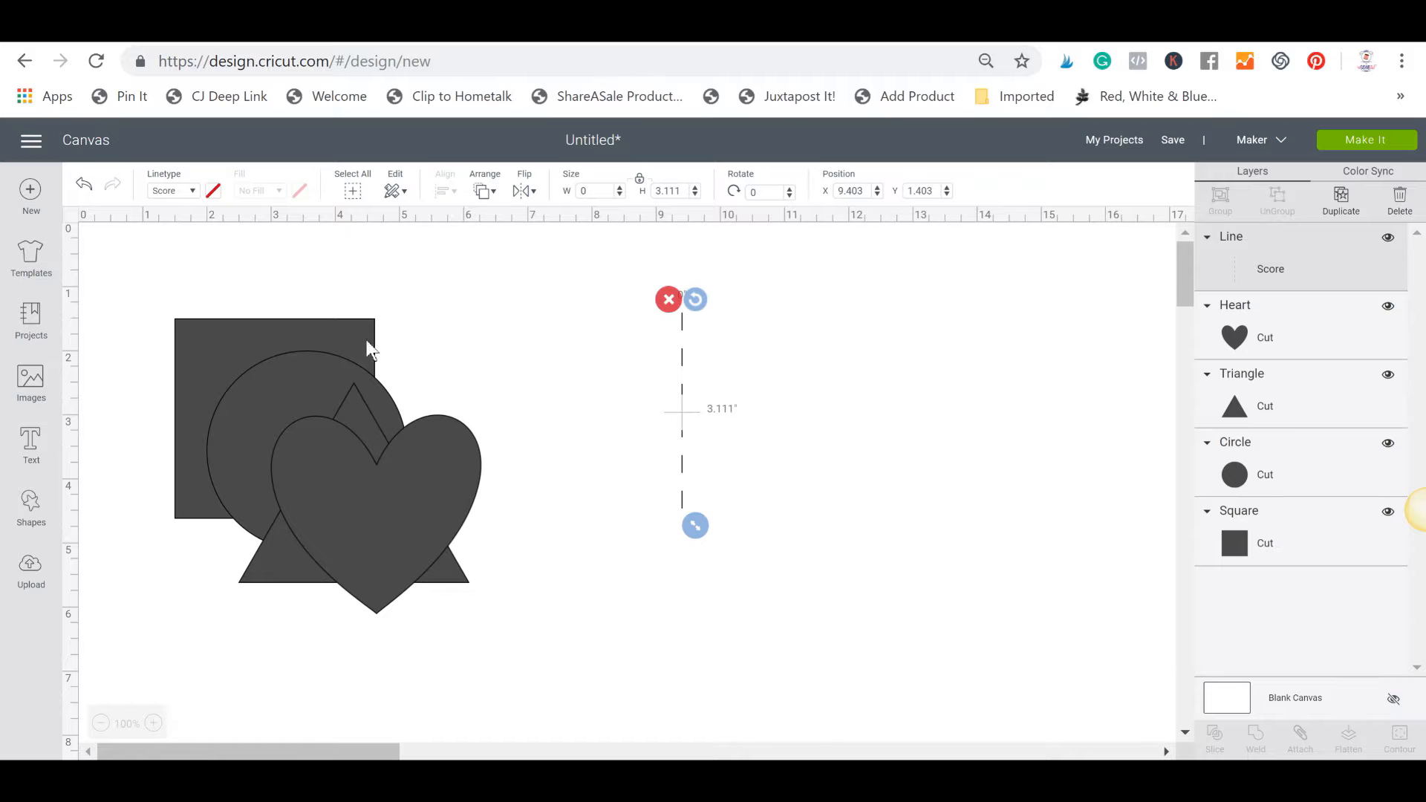
drag(371, 346, 886, 403)
click(891, 545)
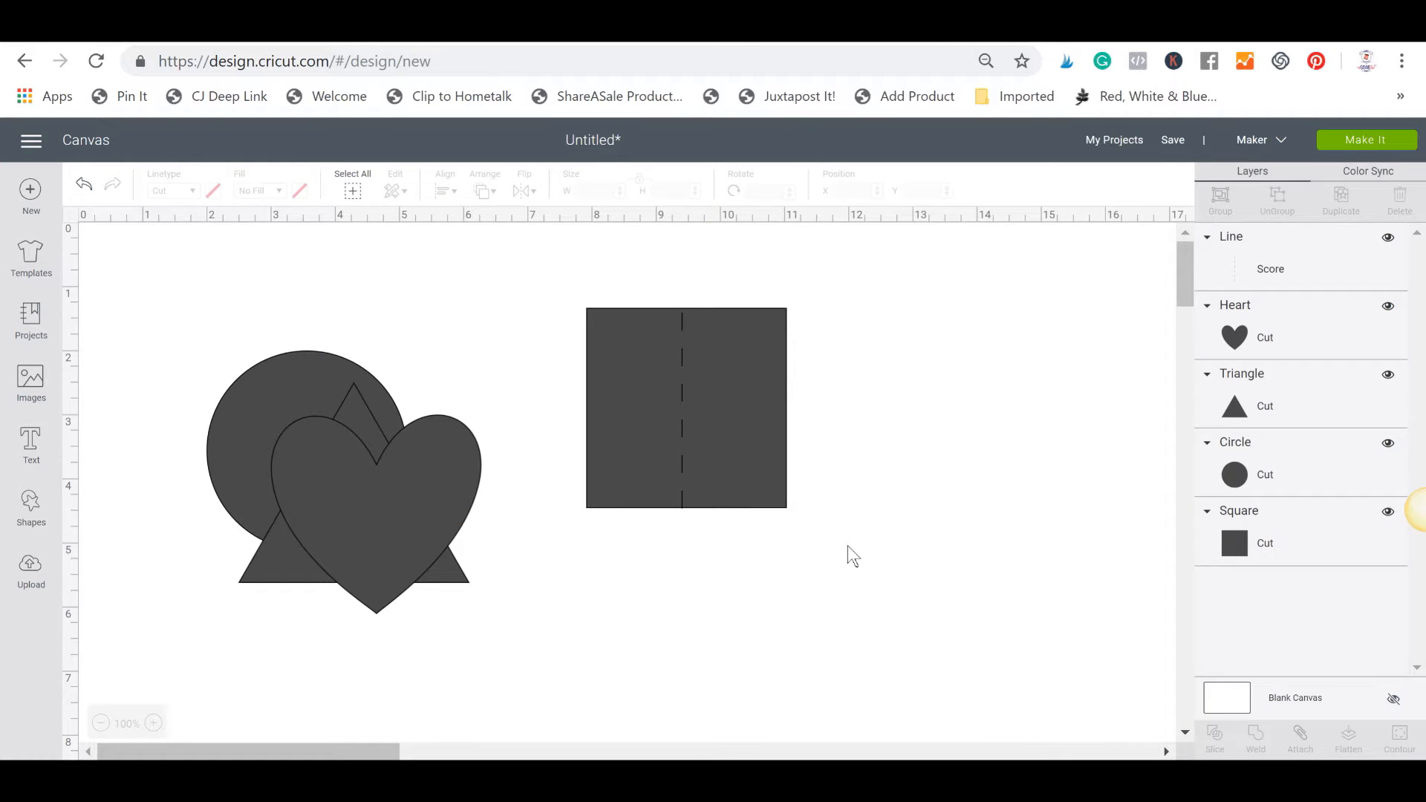
- Select the square together with its score line and attach them to each other
drag(849, 614, 563, 288)
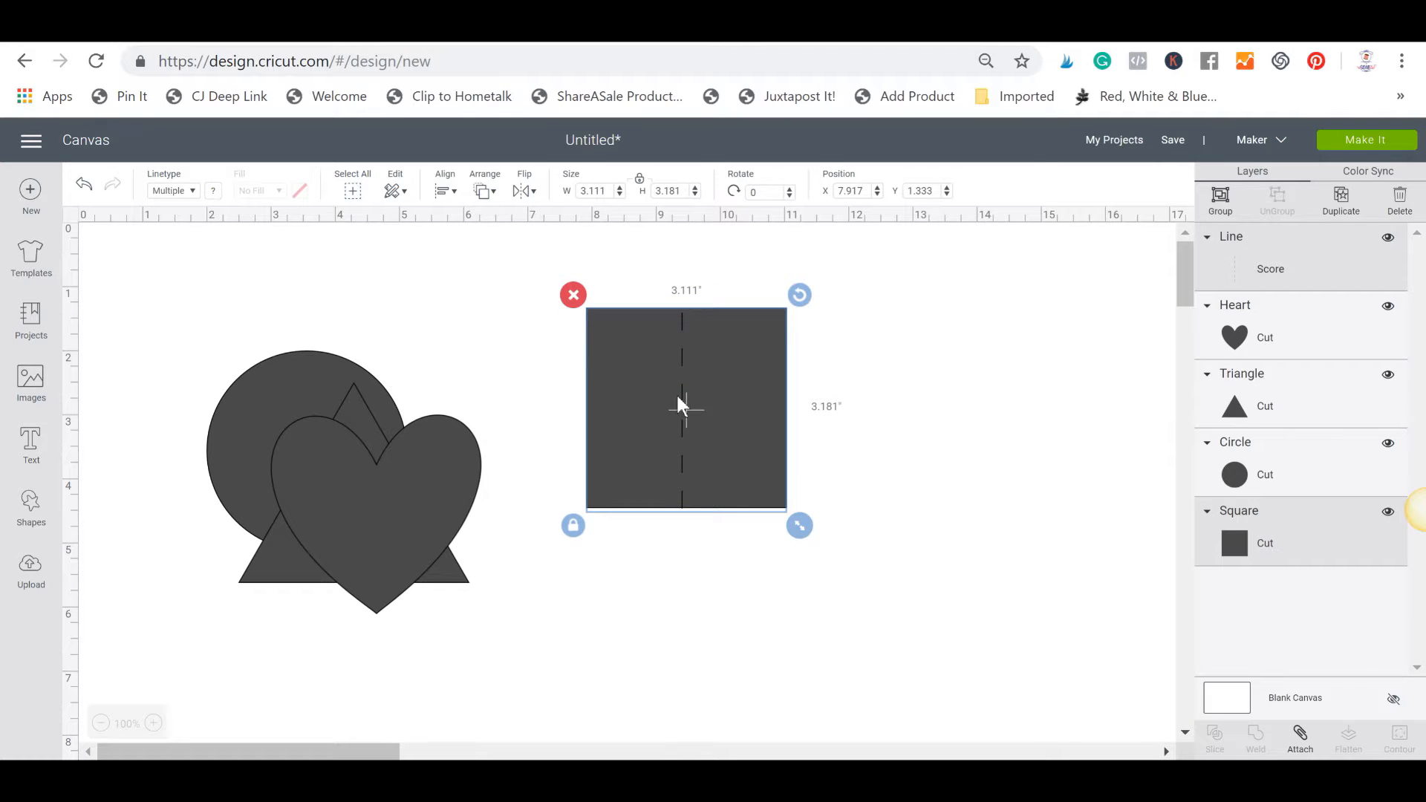
click(866, 505)
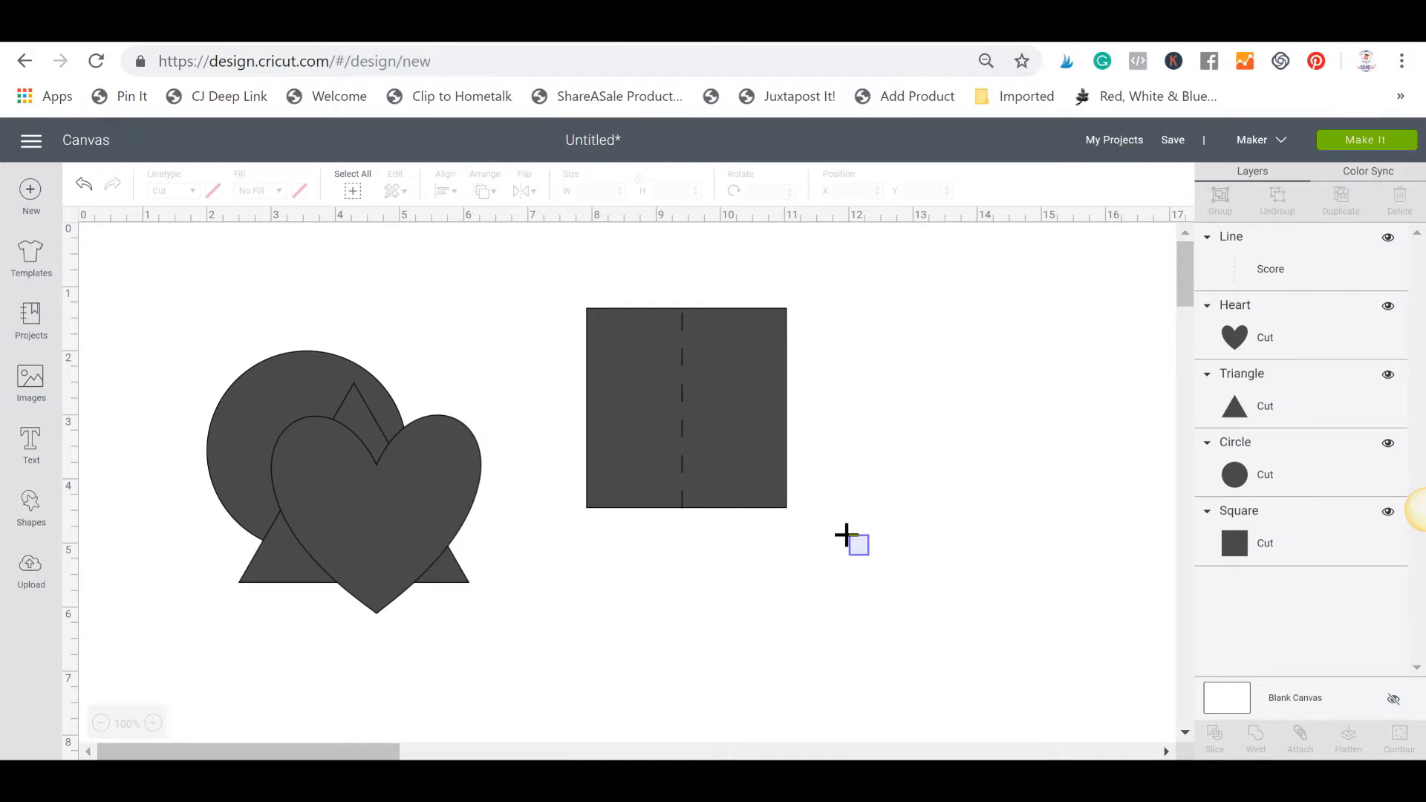
drag(846, 534, 830, 527)
drag(634, 403, 567, 257)
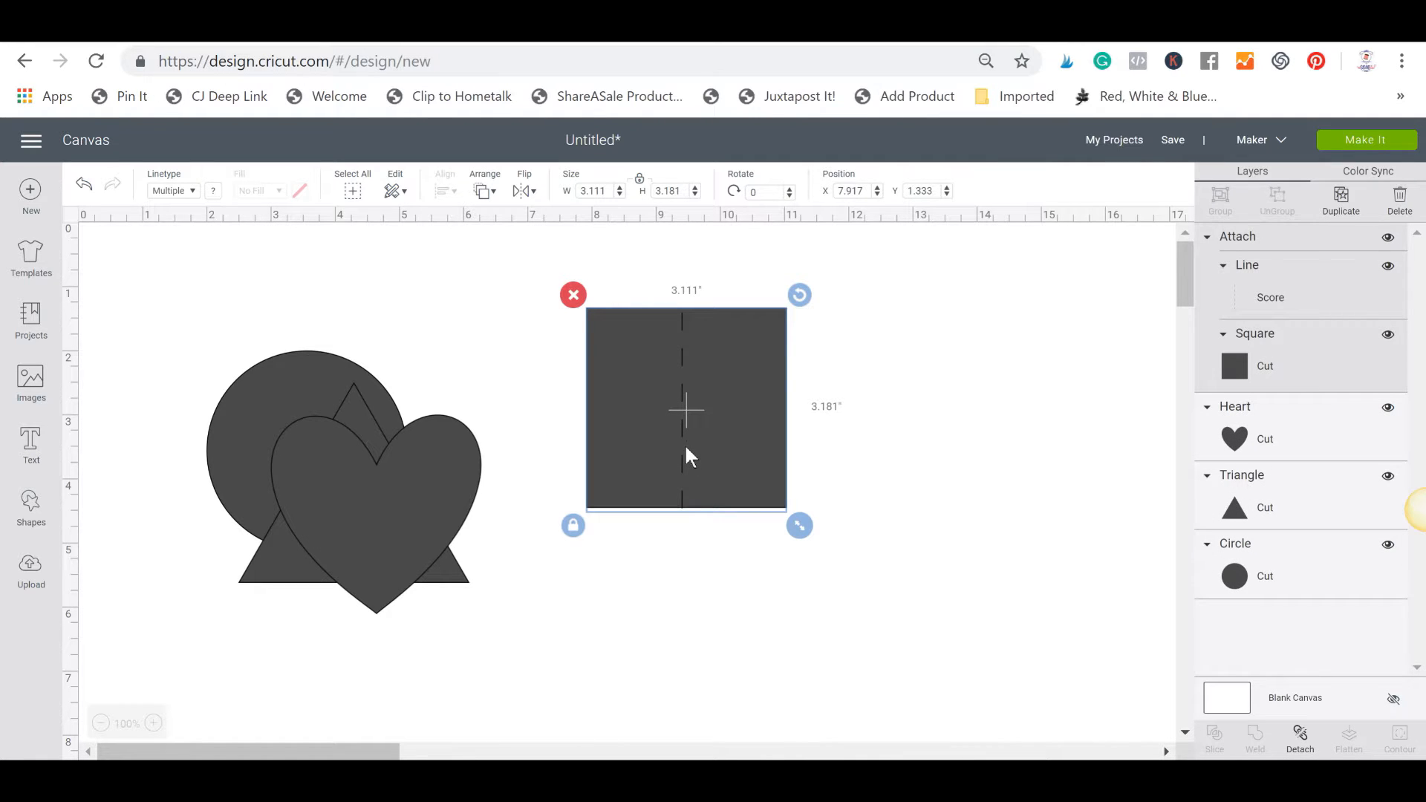
click(1057, 426)
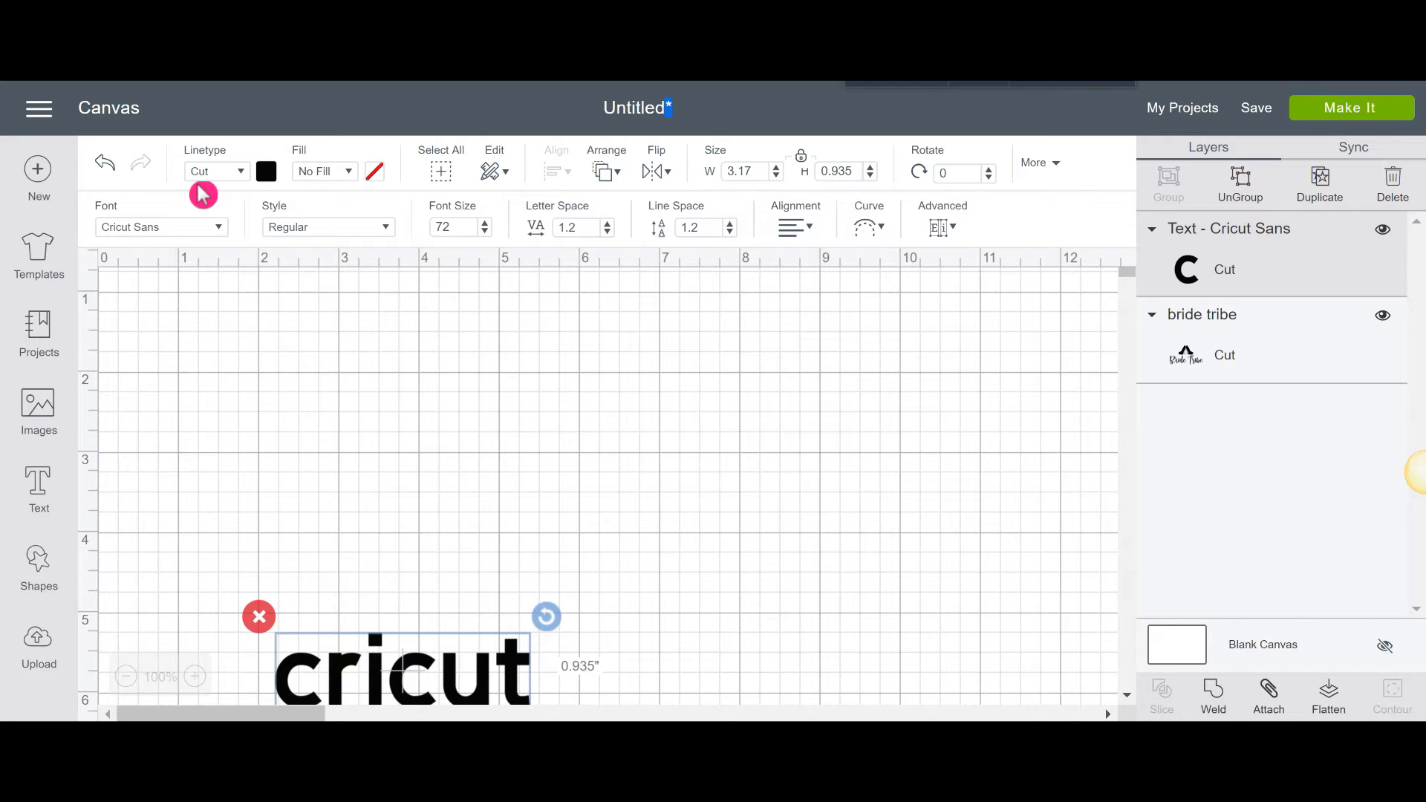
- Set the linetype of the "cricut" text to Draw and move the text up to about X 2, Y 2
click(245, 175)
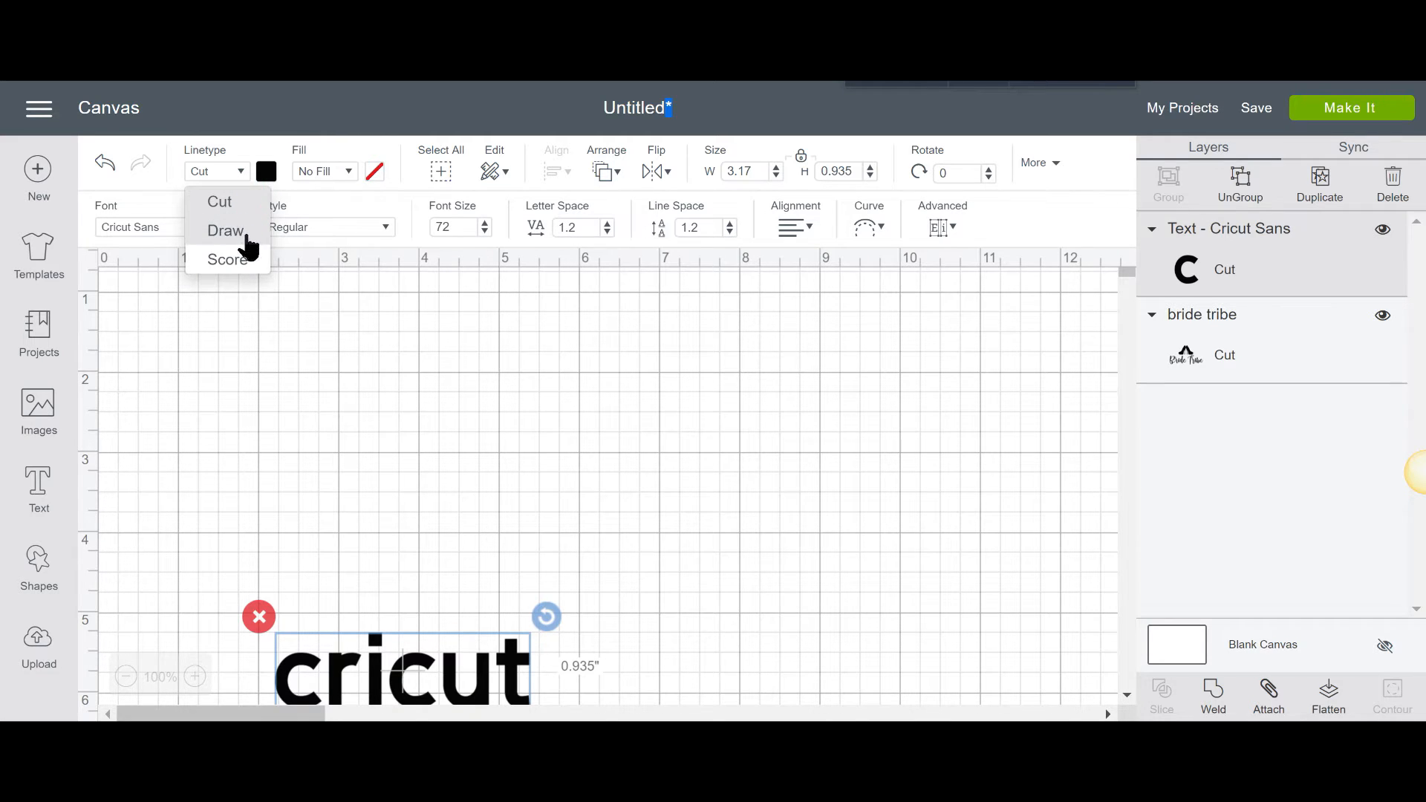
click(239, 174)
click(239, 175)
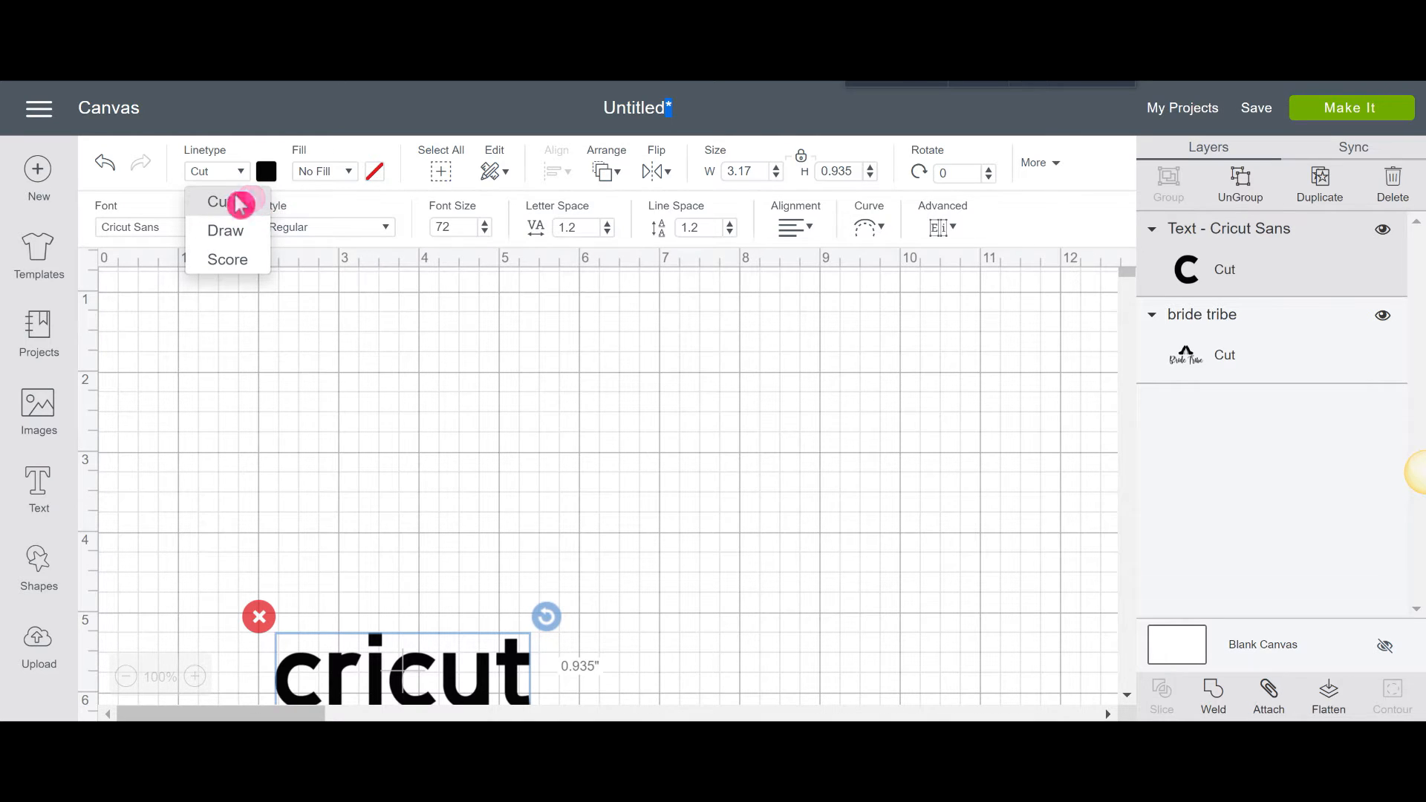
click(246, 235)
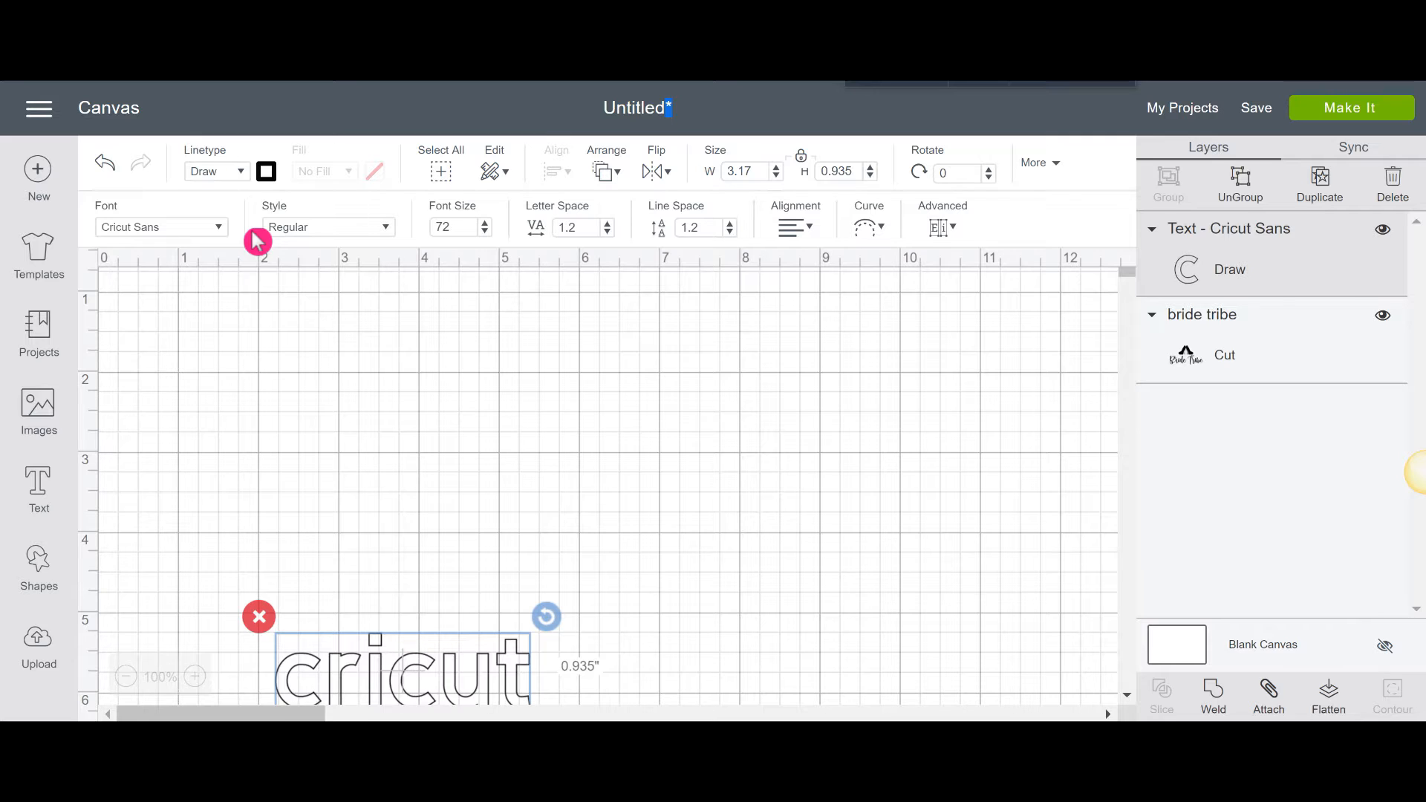
drag(461, 675, 449, 380)
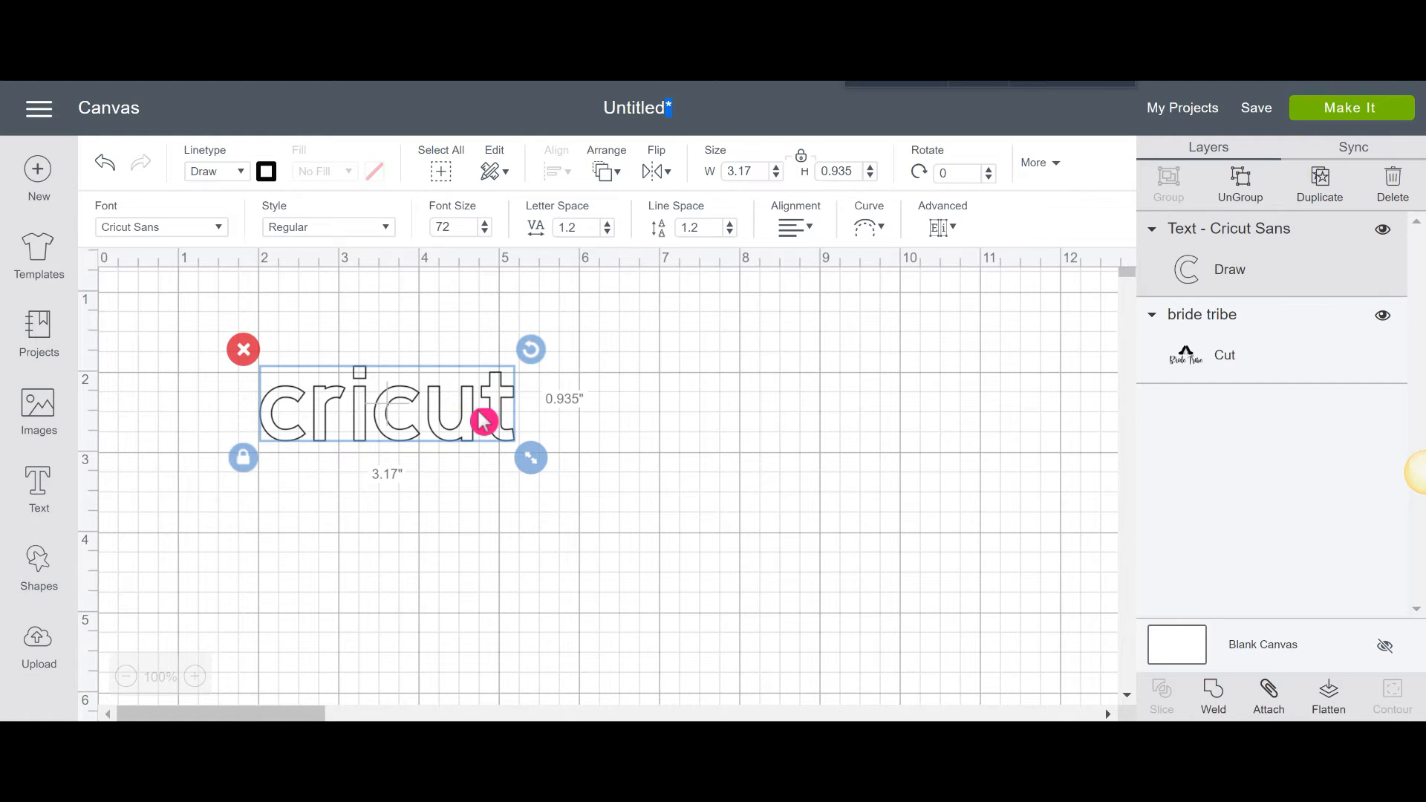
- Review the pen types for the drawn text and choose C - Calligraphy (2.0mm)
click(272, 171)
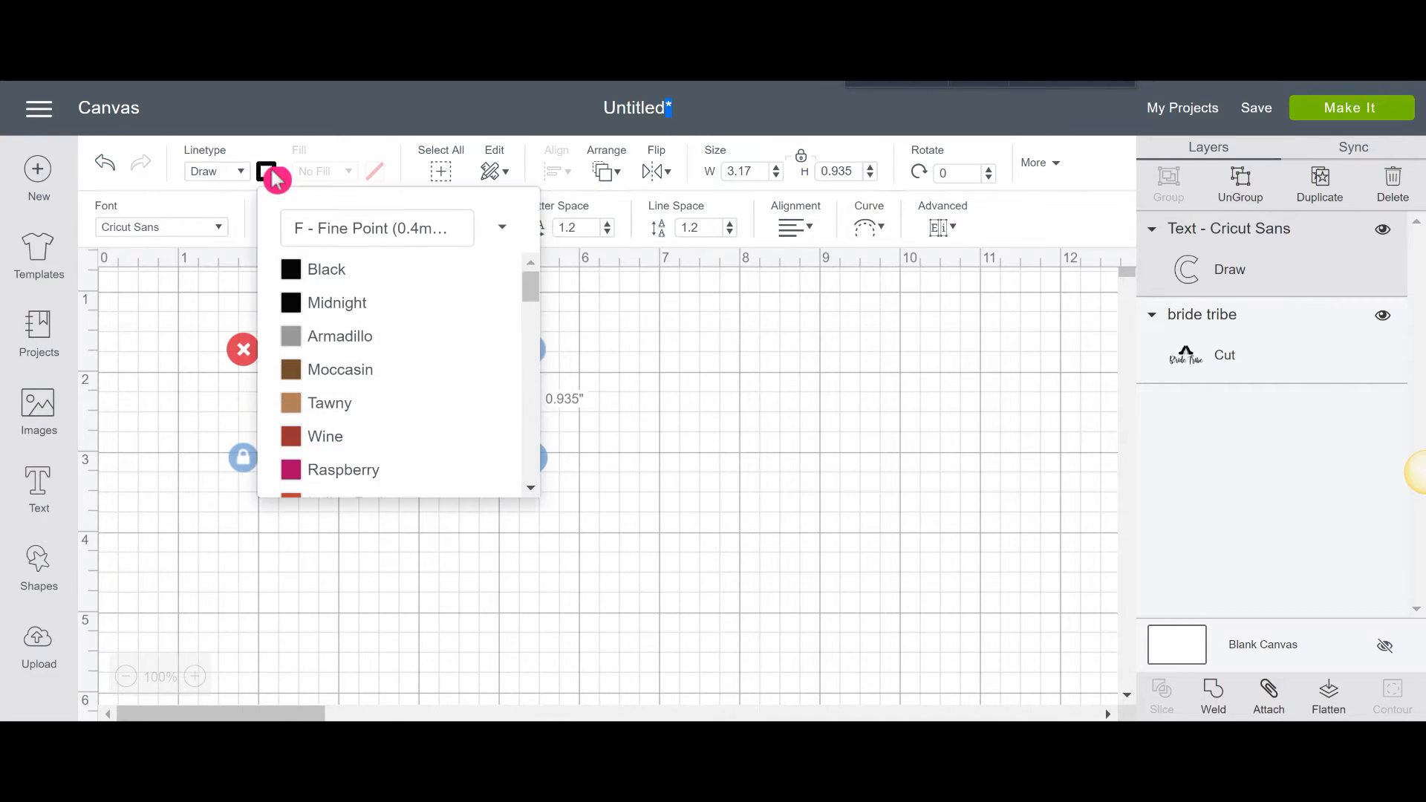
click(400, 230)
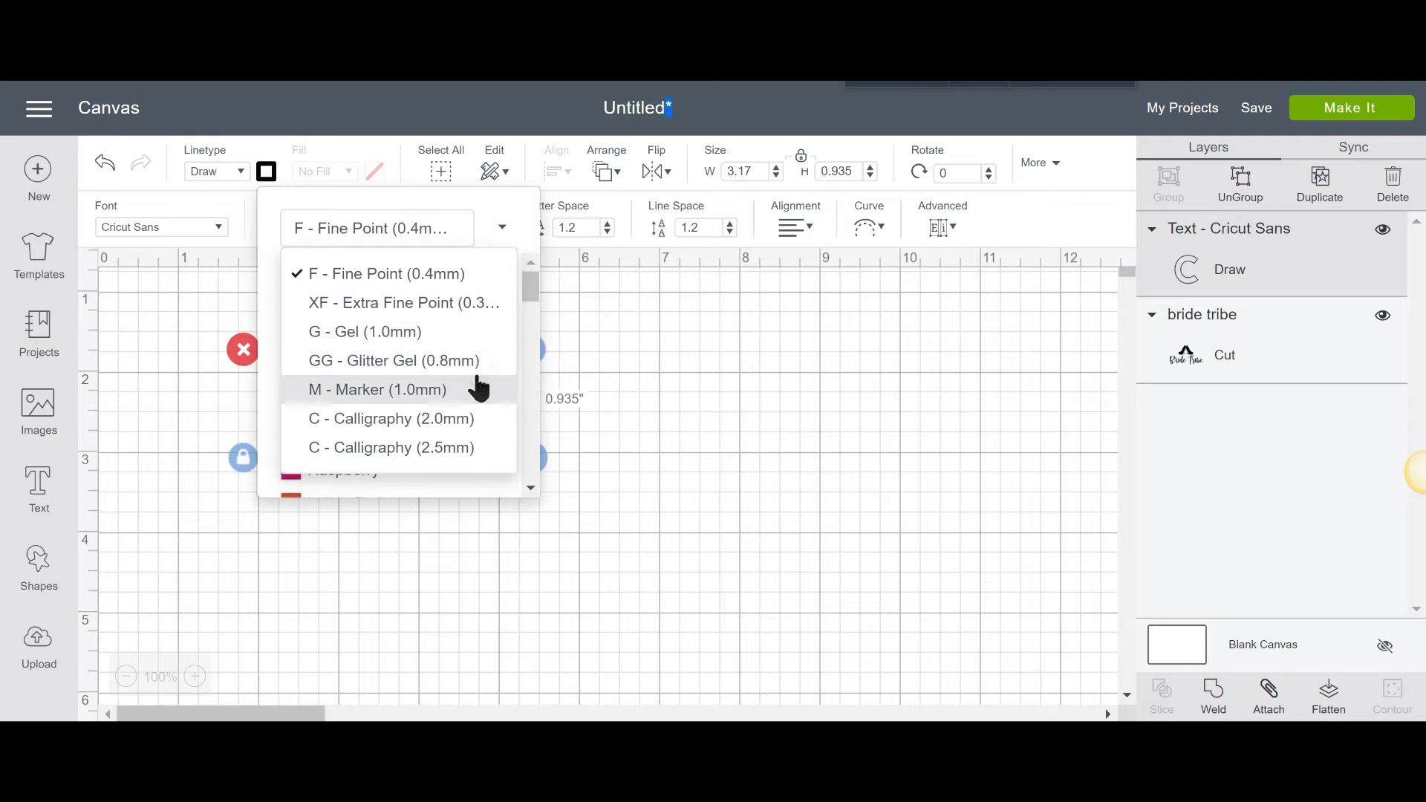
click(416, 418)
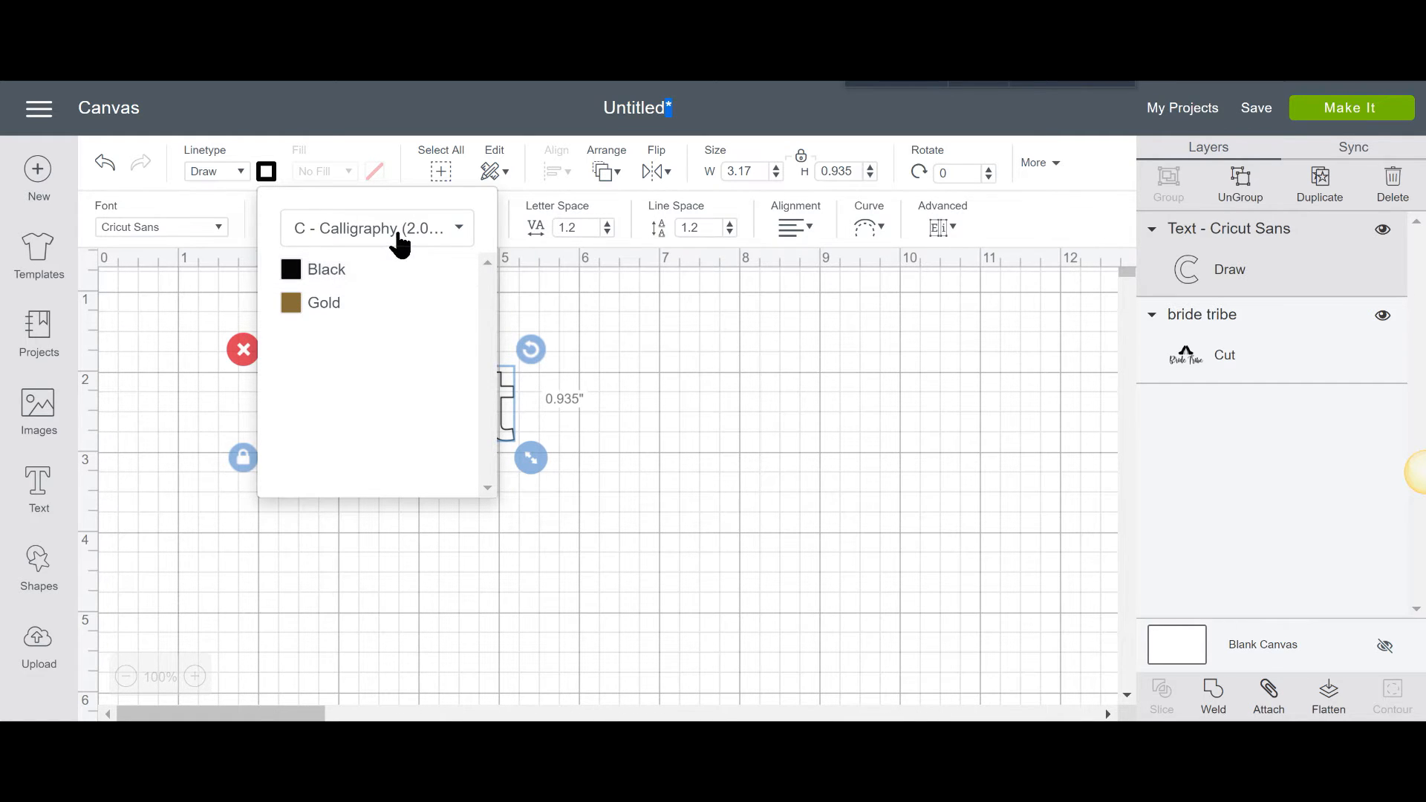
- Set the text's linetype to Score and enlarge the text to about 6.96 inches wide by 2.05 inches high
click(216, 170)
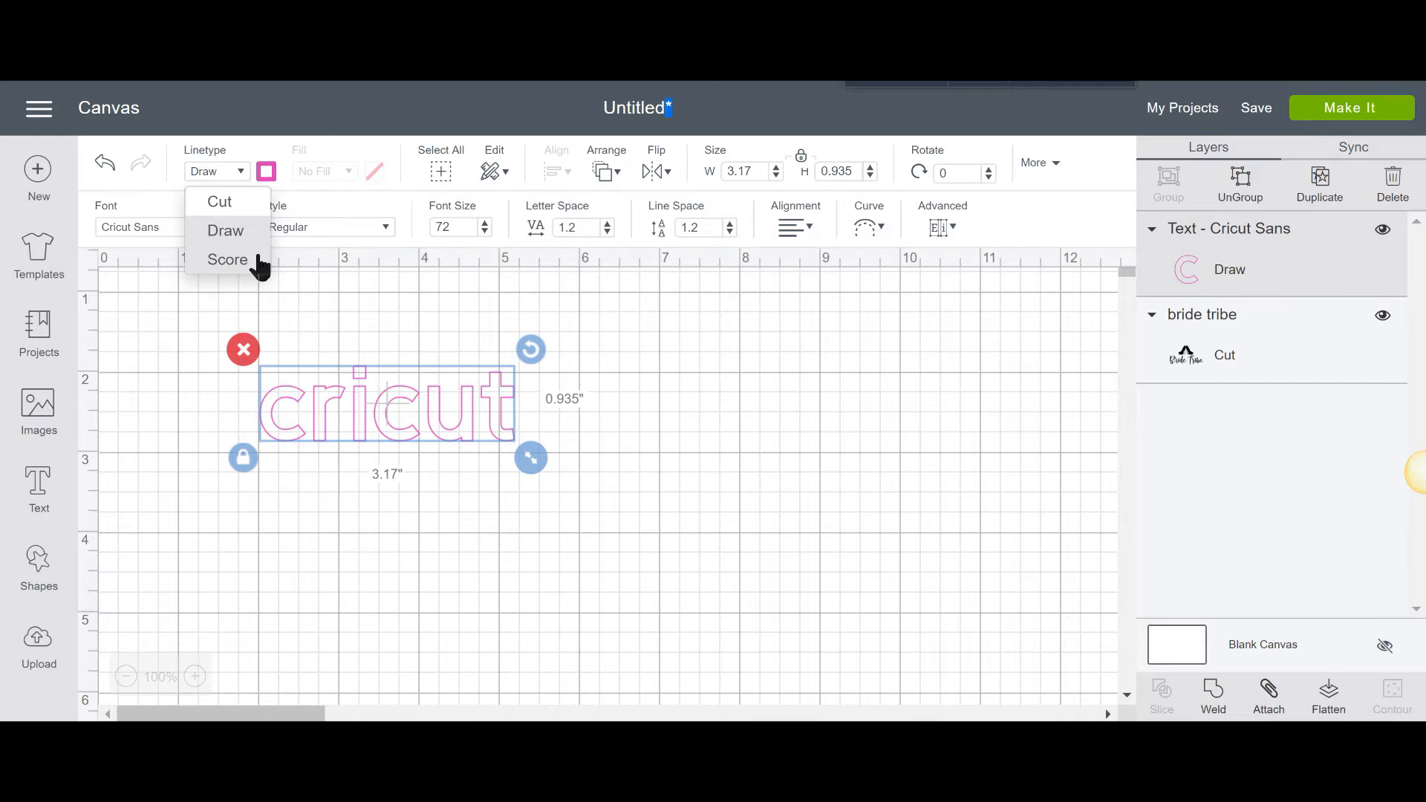
click(226, 260)
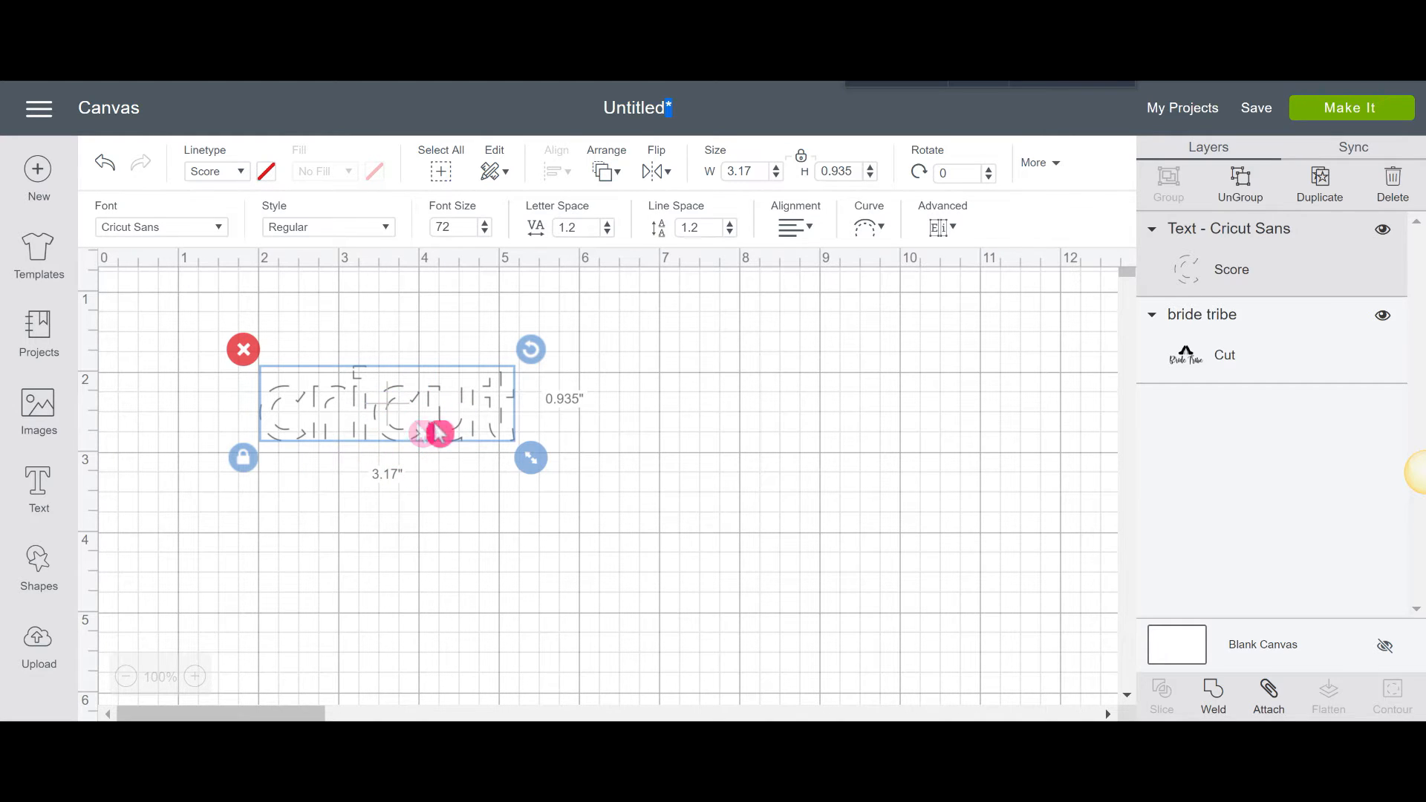
drag(531, 457, 850, 580)
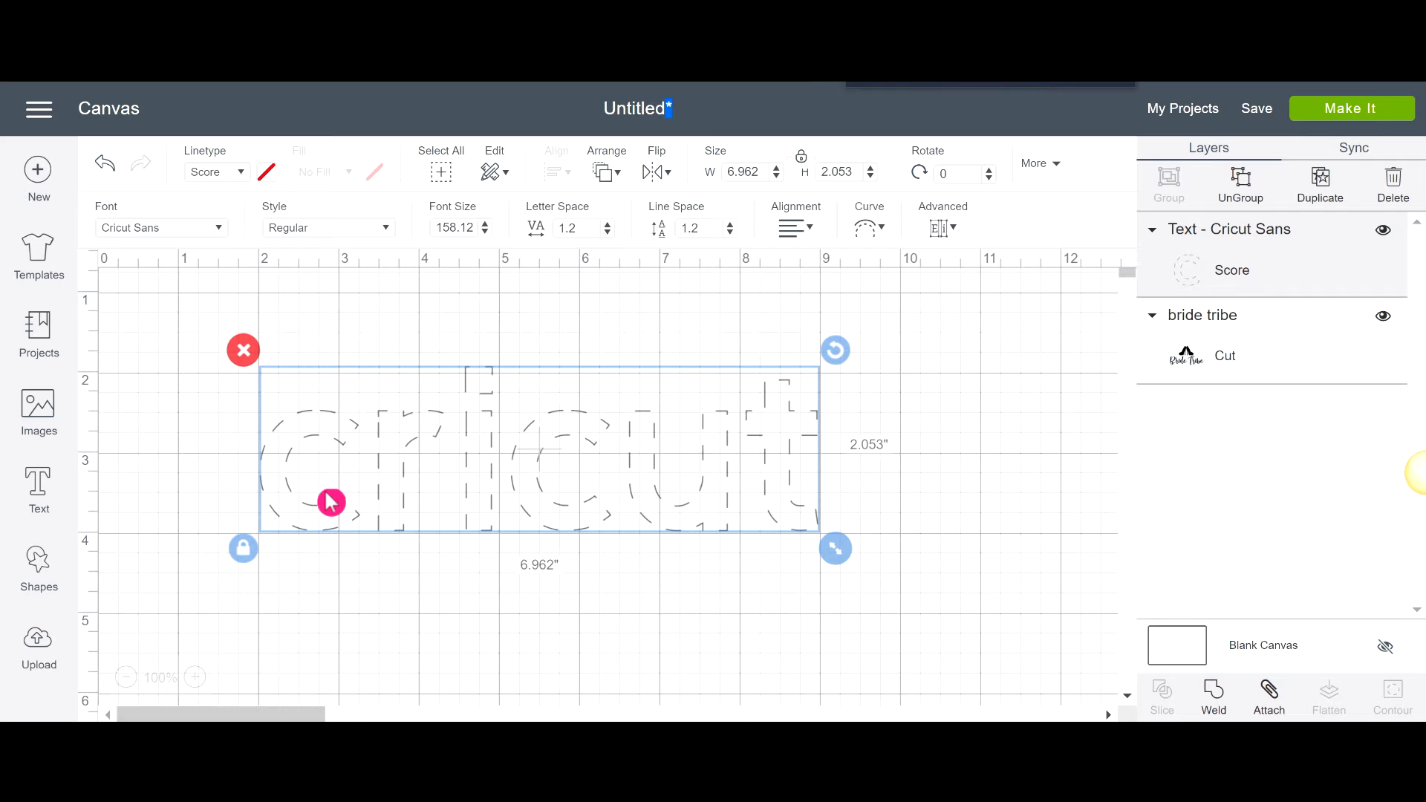
- Set the linetype of the "cricut" text to Cut and its fill to Print
click(216, 172)
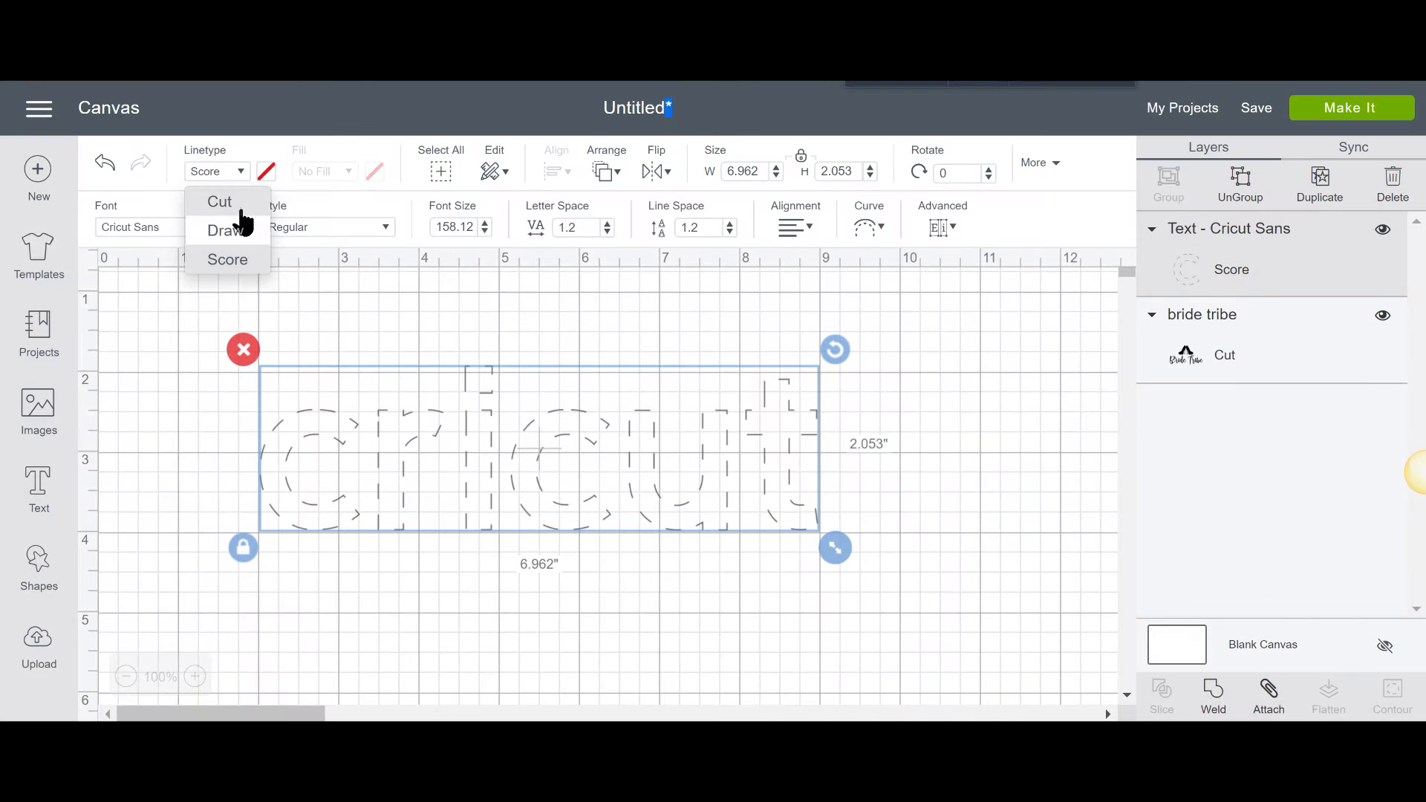
click(237, 205)
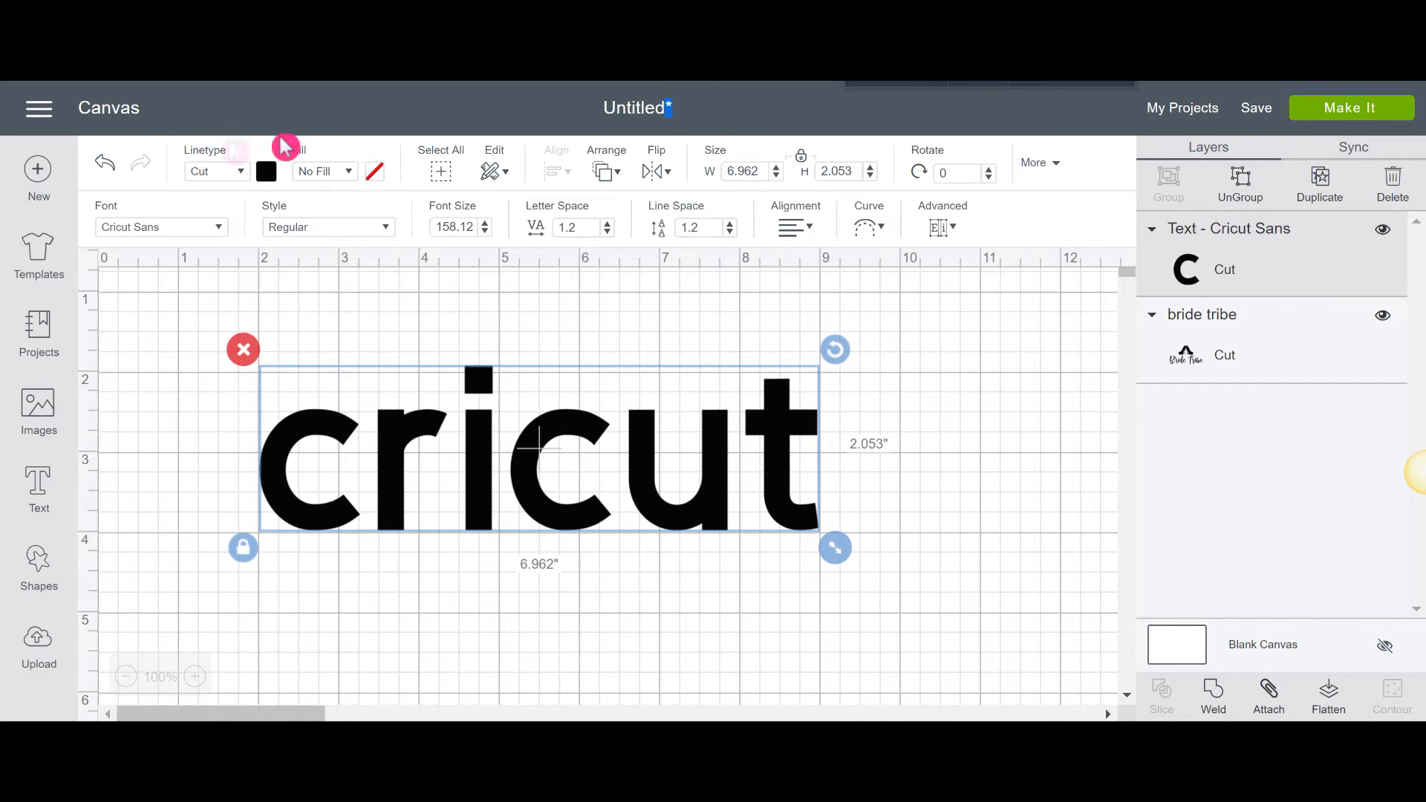
click(355, 178)
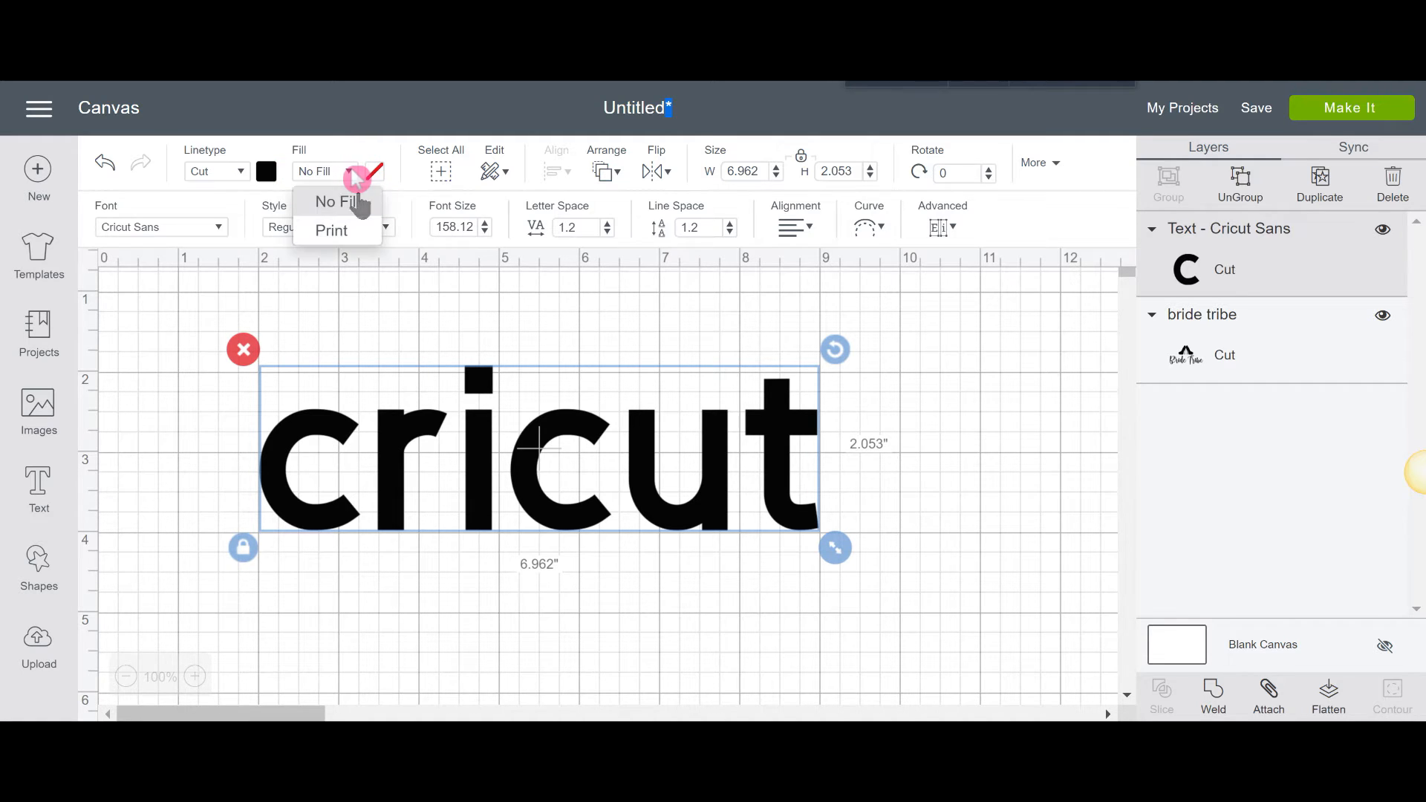
click(356, 178)
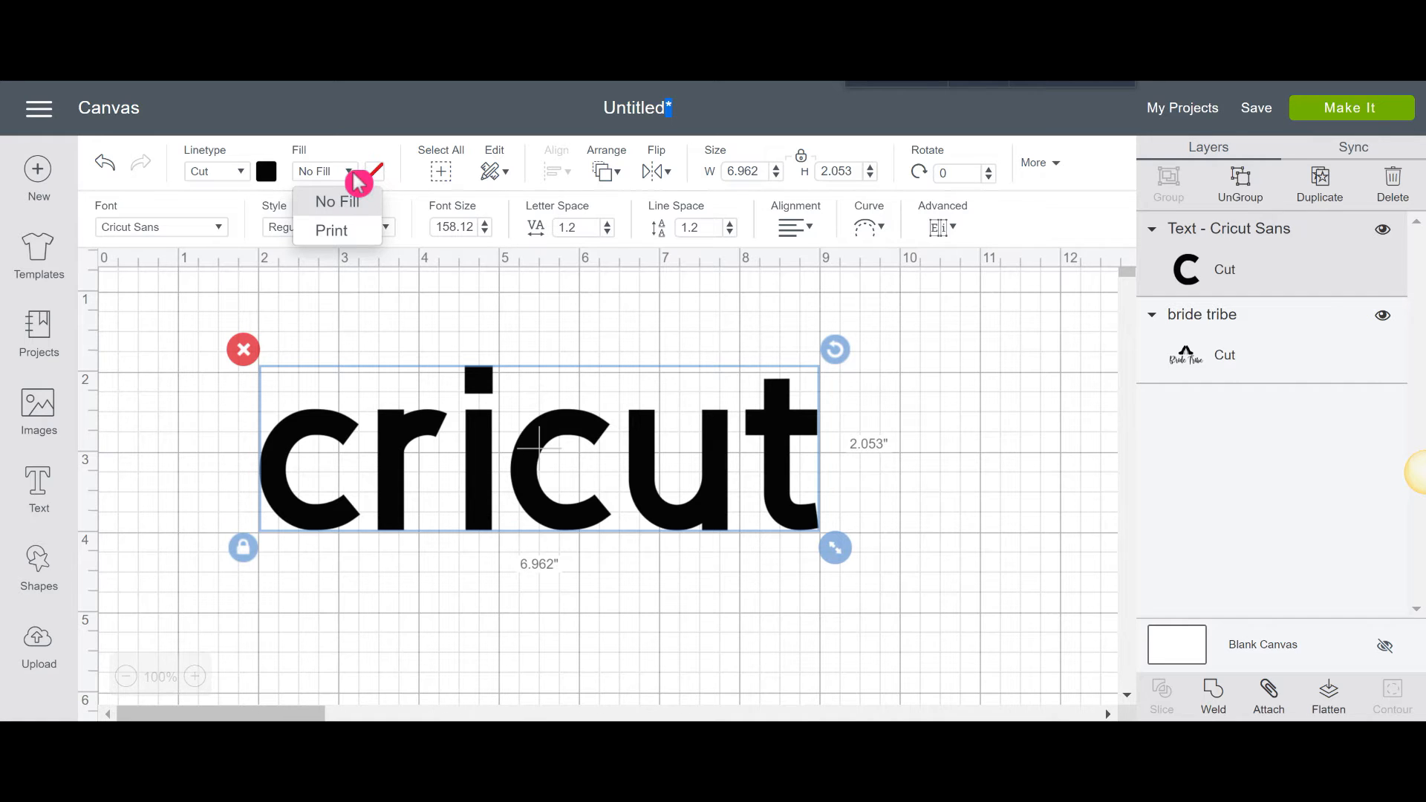
click(356, 178)
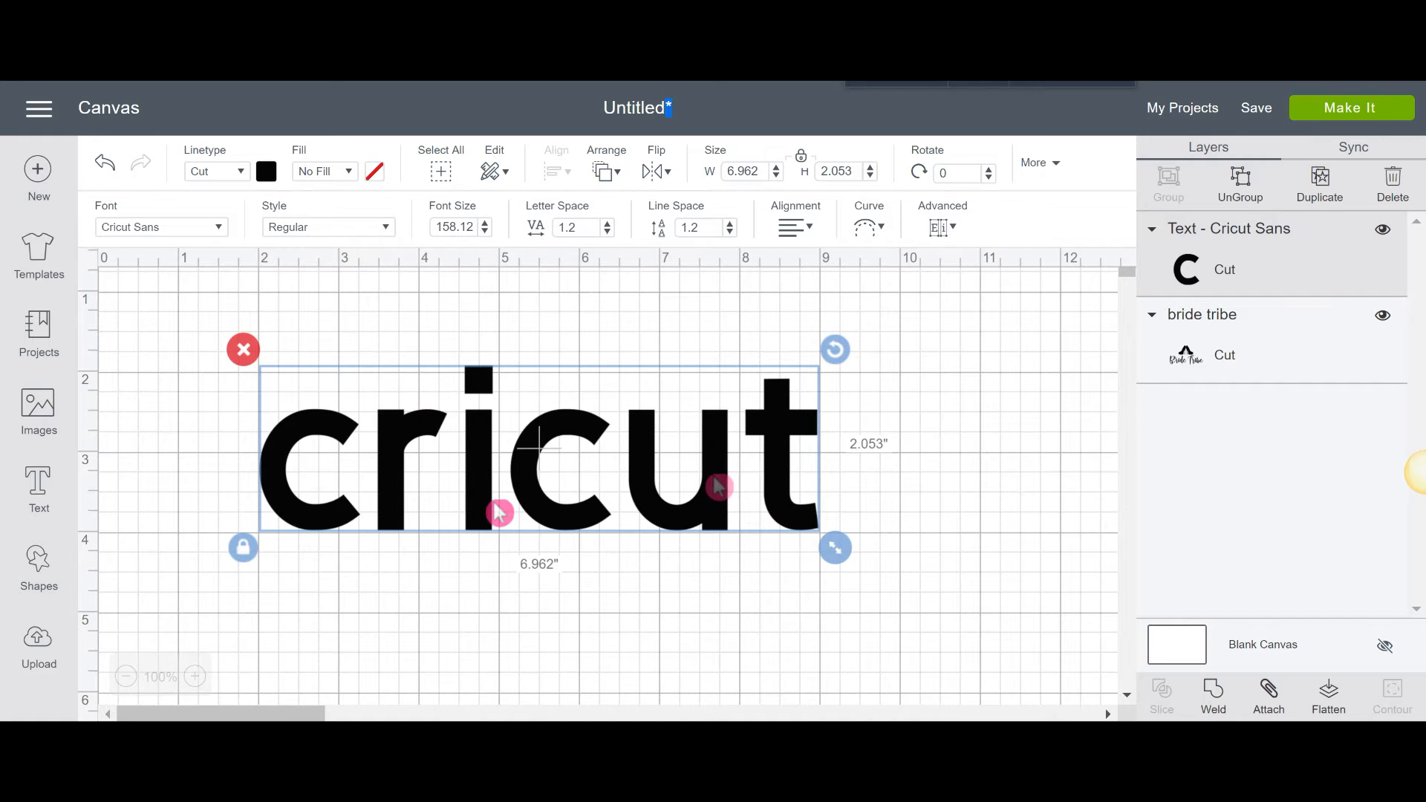
click(354, 177)
click(345, 231)
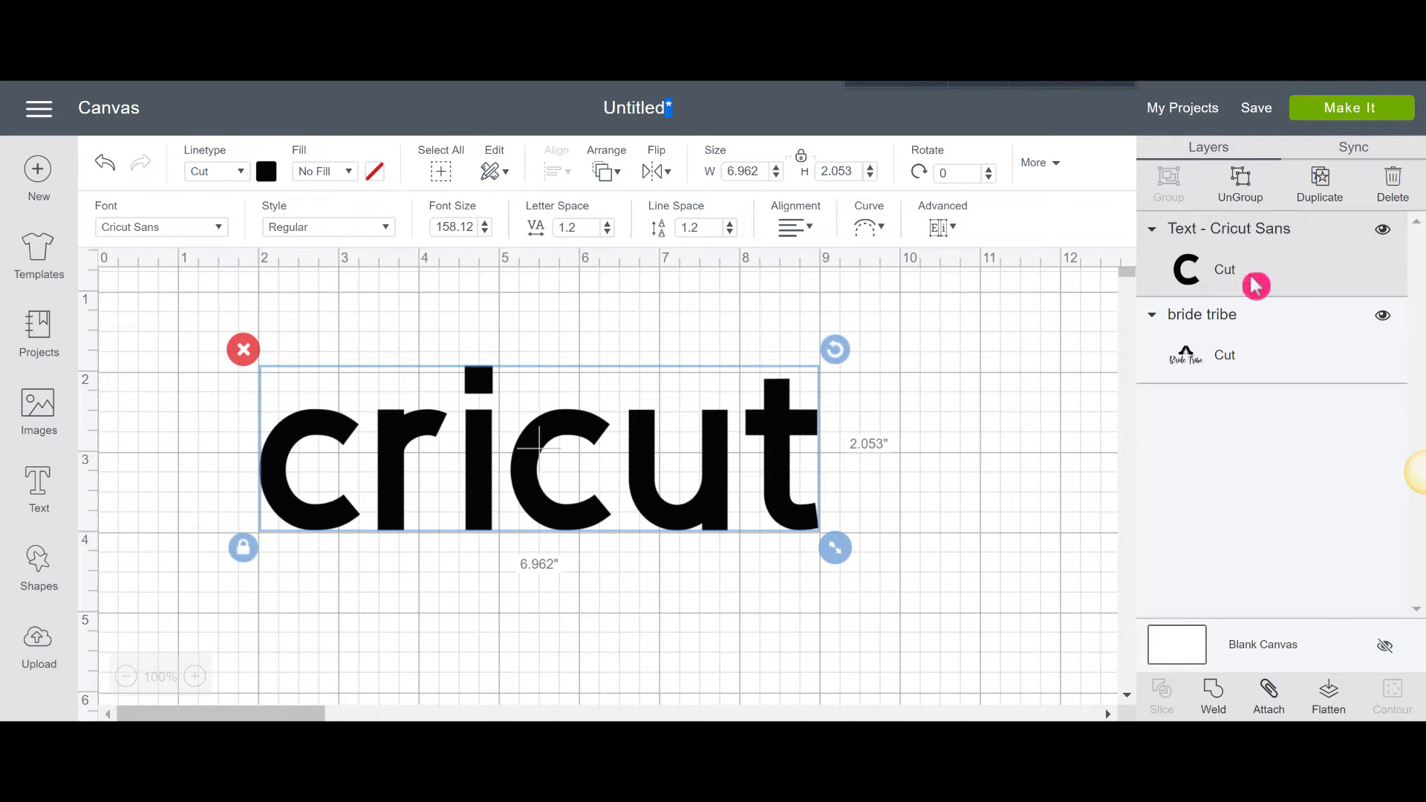
click(343, 171)
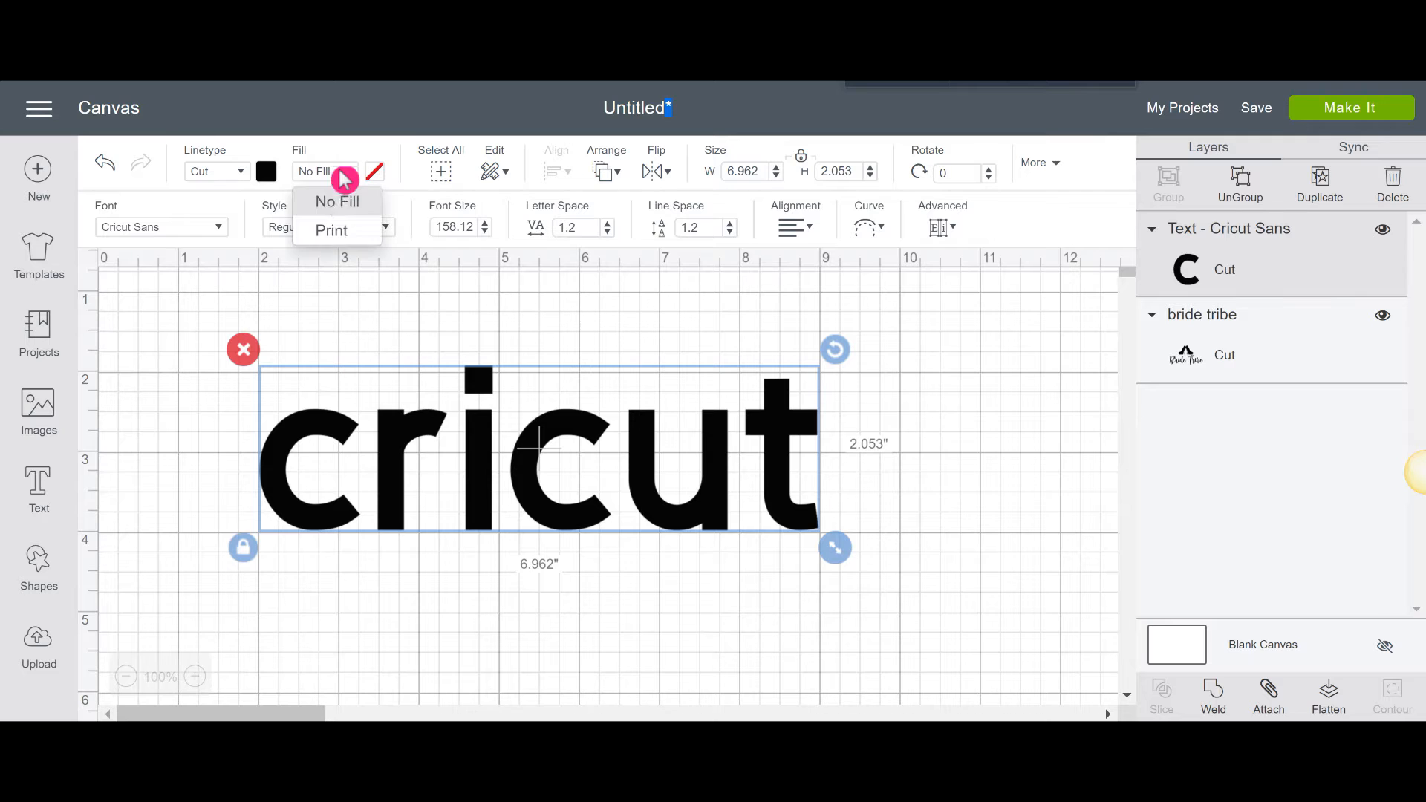
click(338, 231)
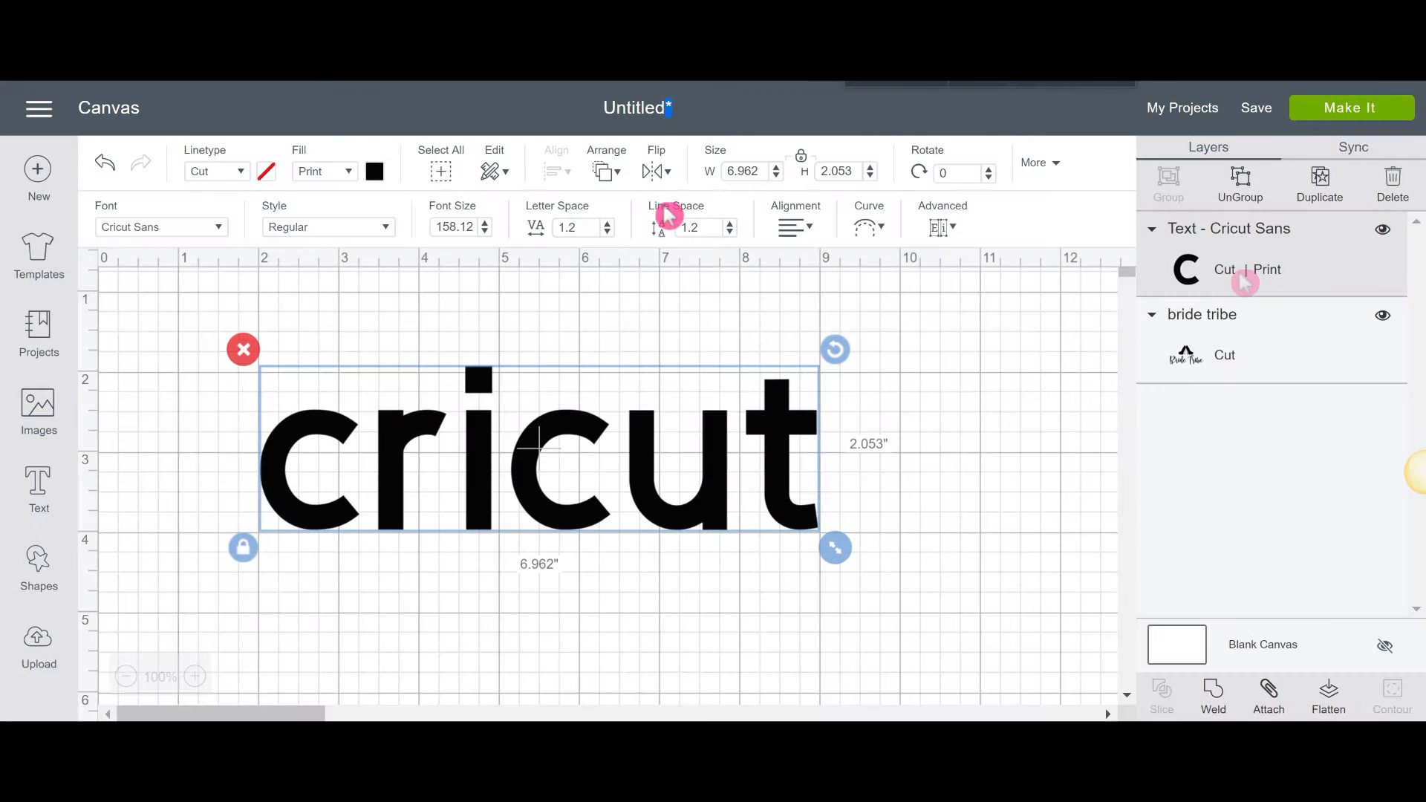
- Reposition the bride tribe artwork and the "cricut" text so the upper area of the canvas is clear
scroll(638, 460, down, 3)
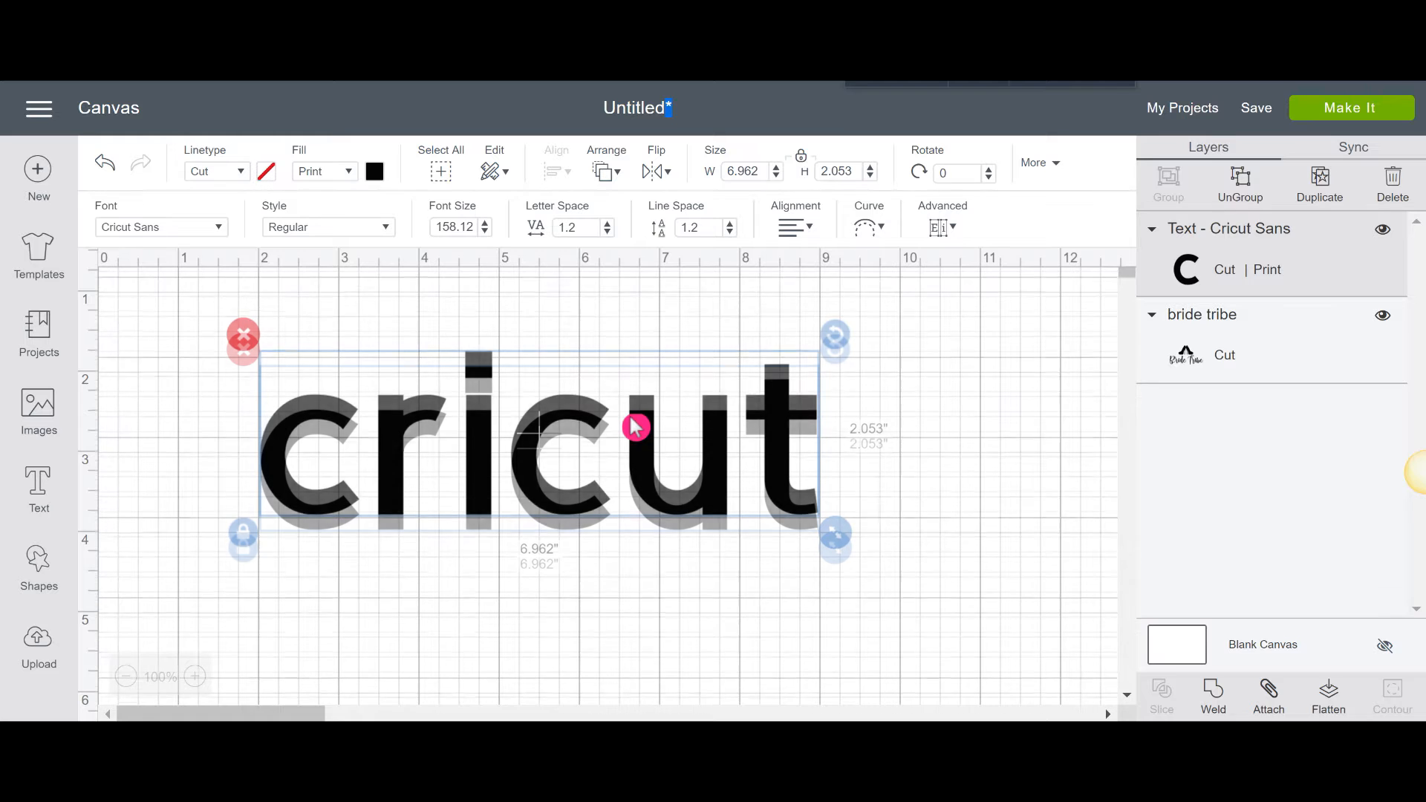
scroll(602, 397, up, 3)
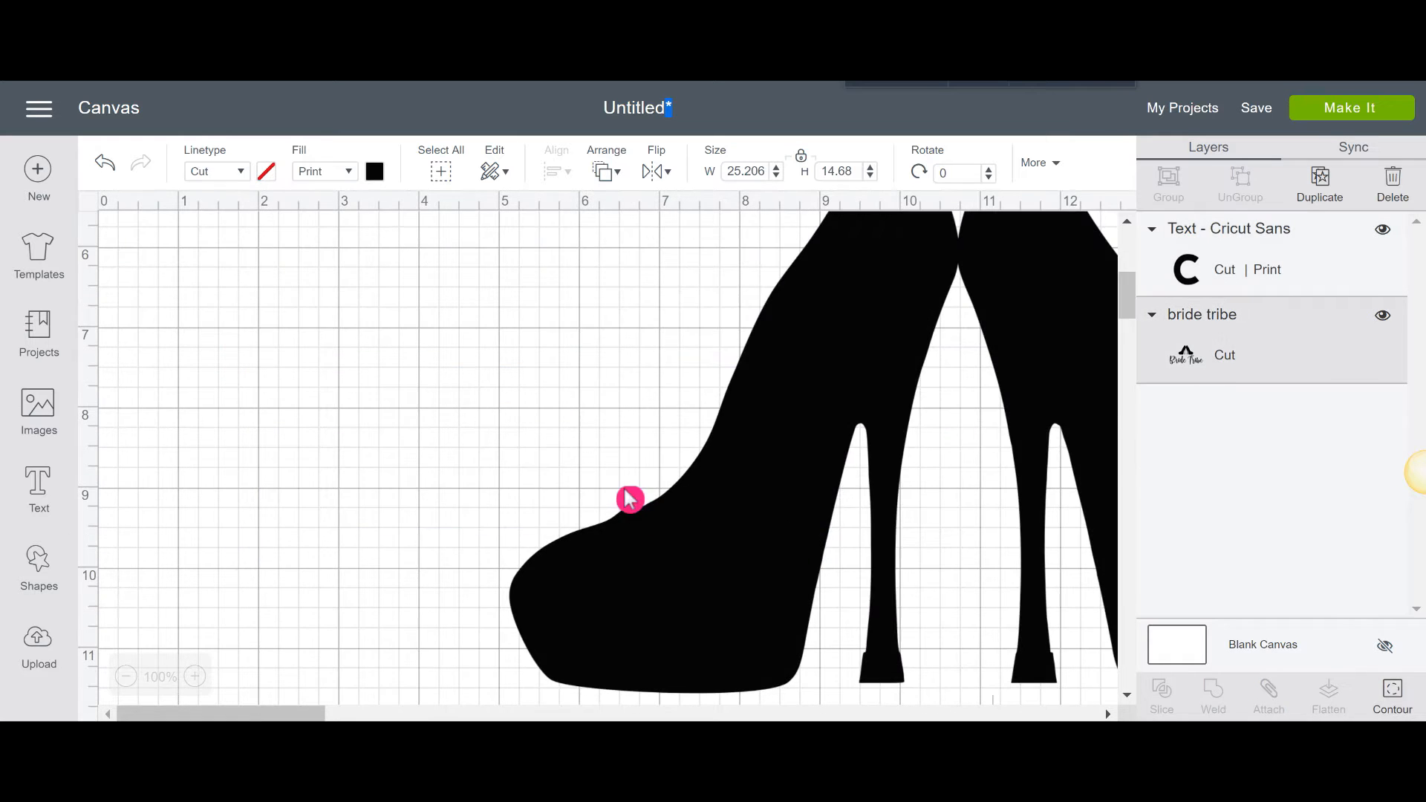
drag(629, 500, 458, 437)
scroll(582, 392, up, 2)
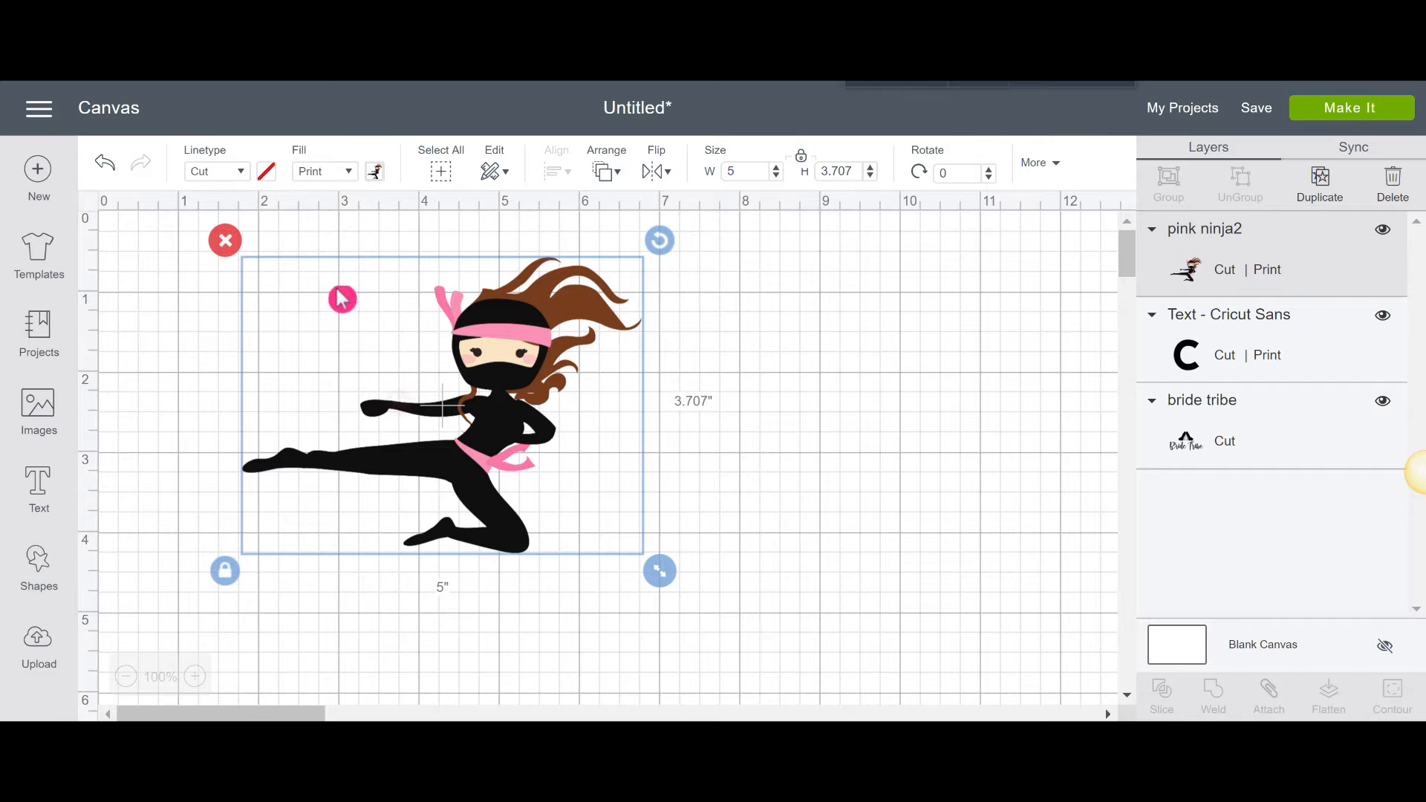
- Switch the fill of the pink ninja image to No Fill and back to Print
click(338, 178)
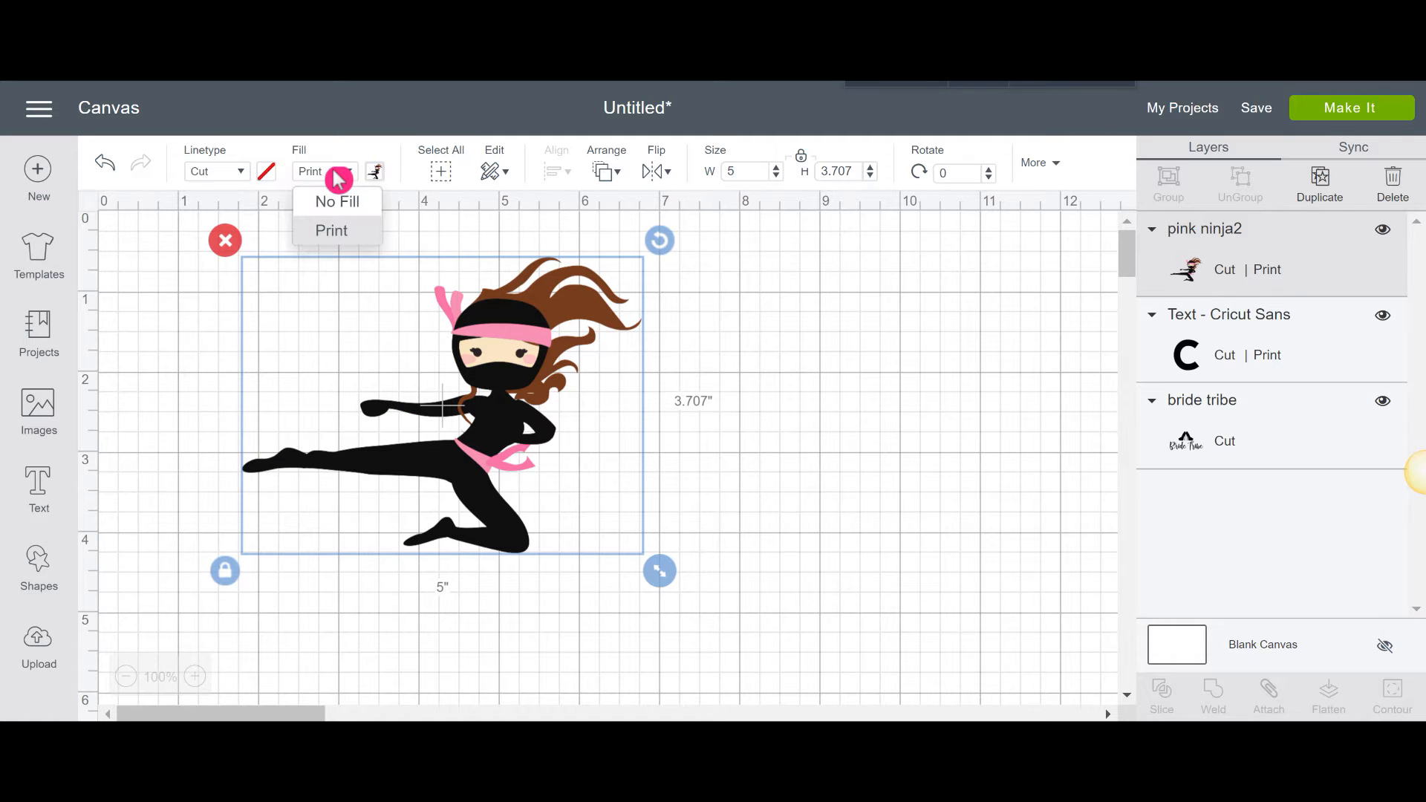
click(347, 205)
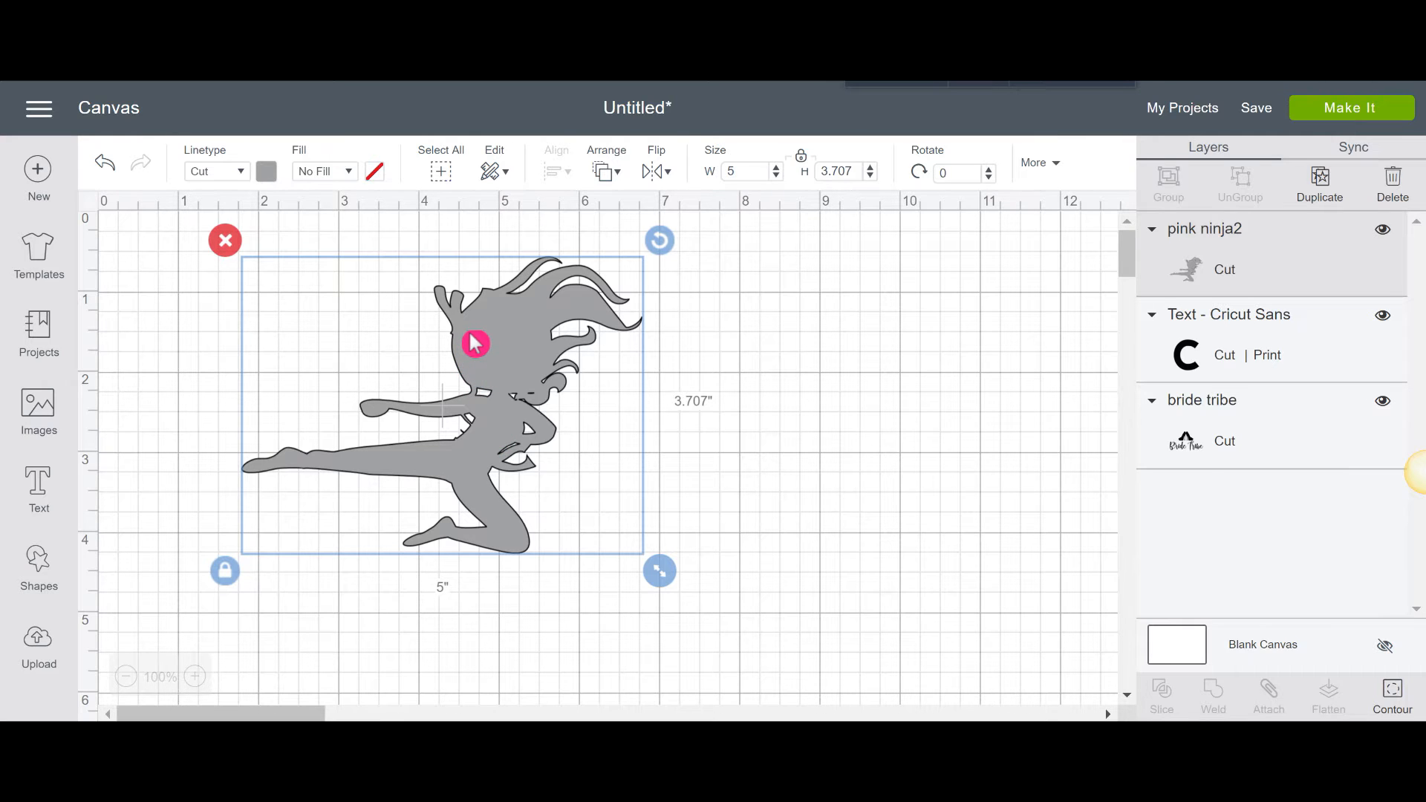
click(340, 172)
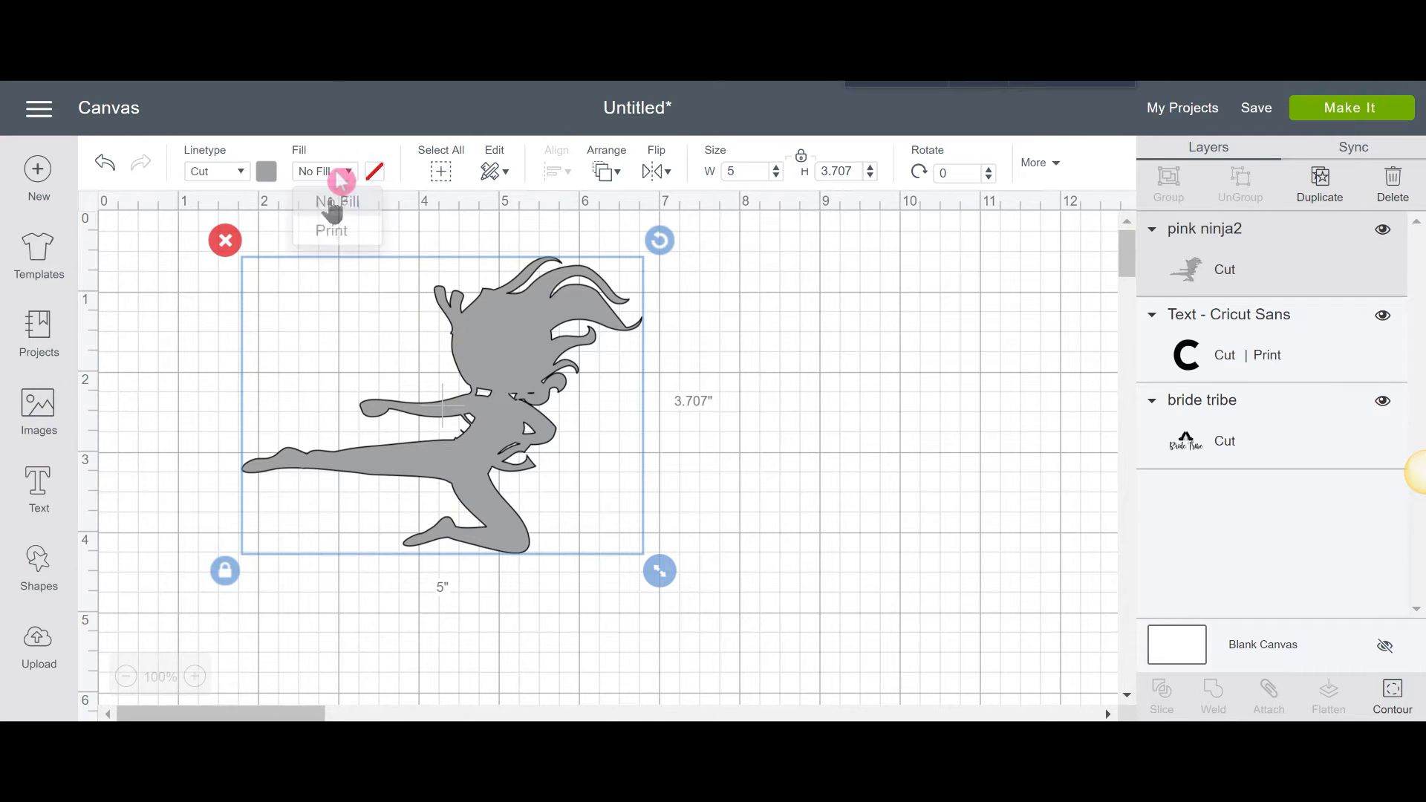
click(345, 235)
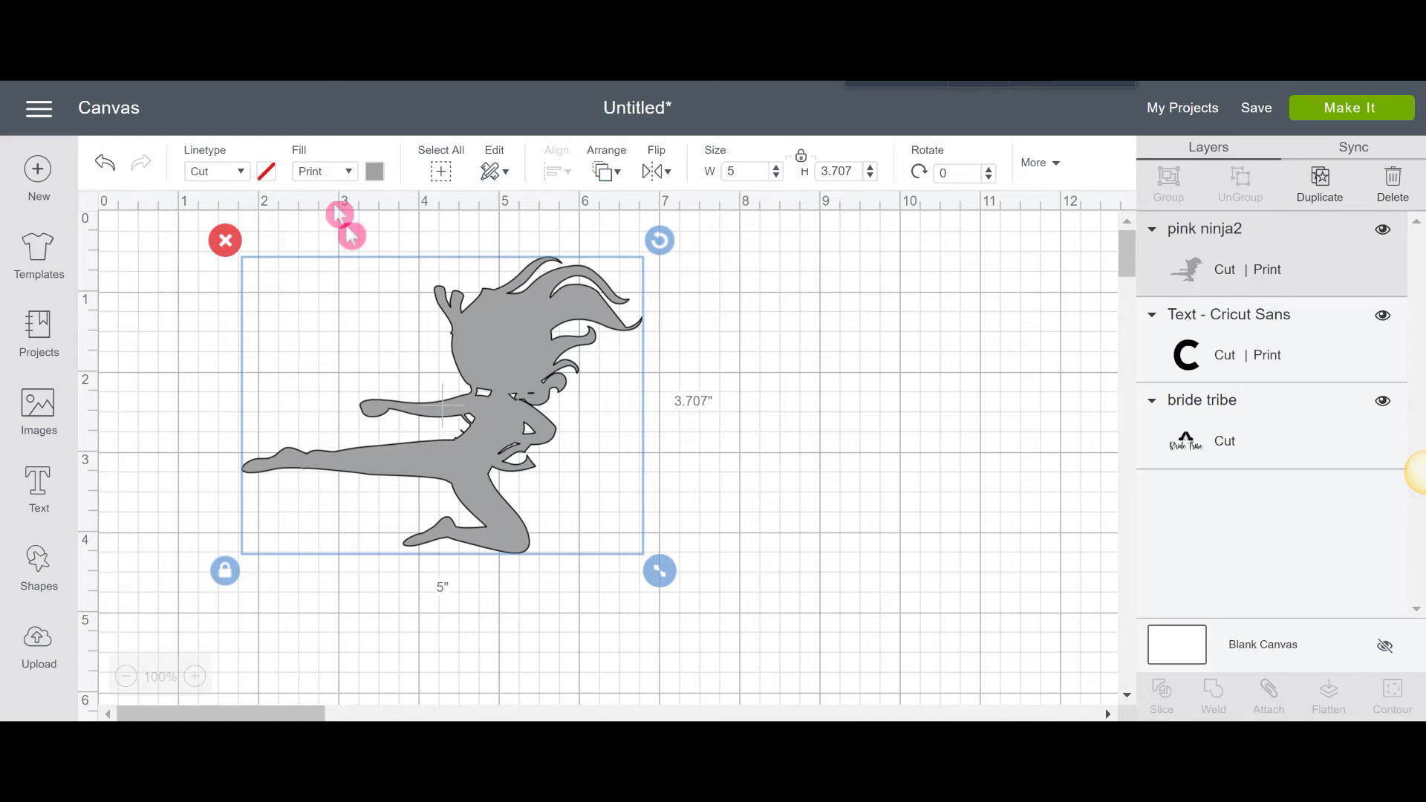
- Restore the ninja image's original artwork as its print type
click(384, 181)
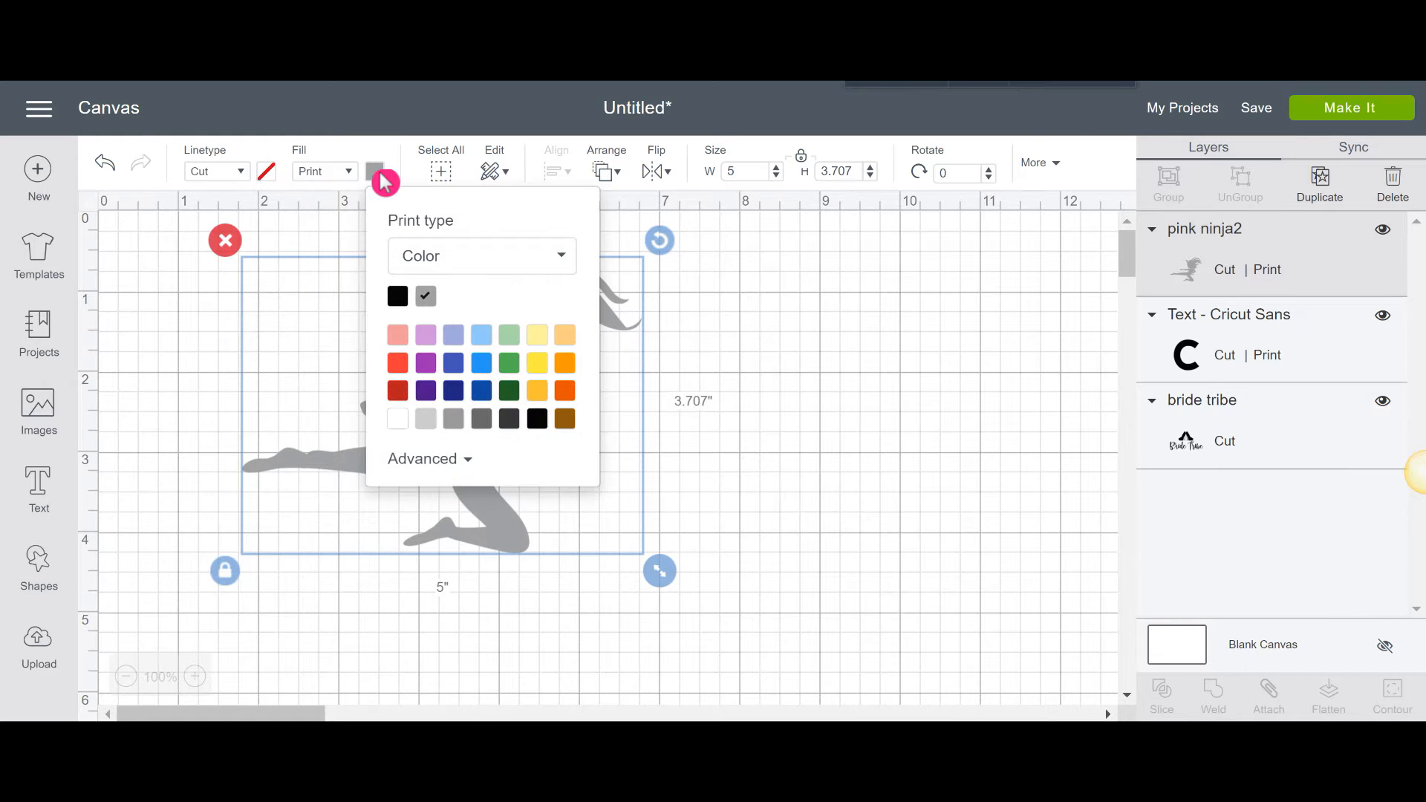
click(487, 267)
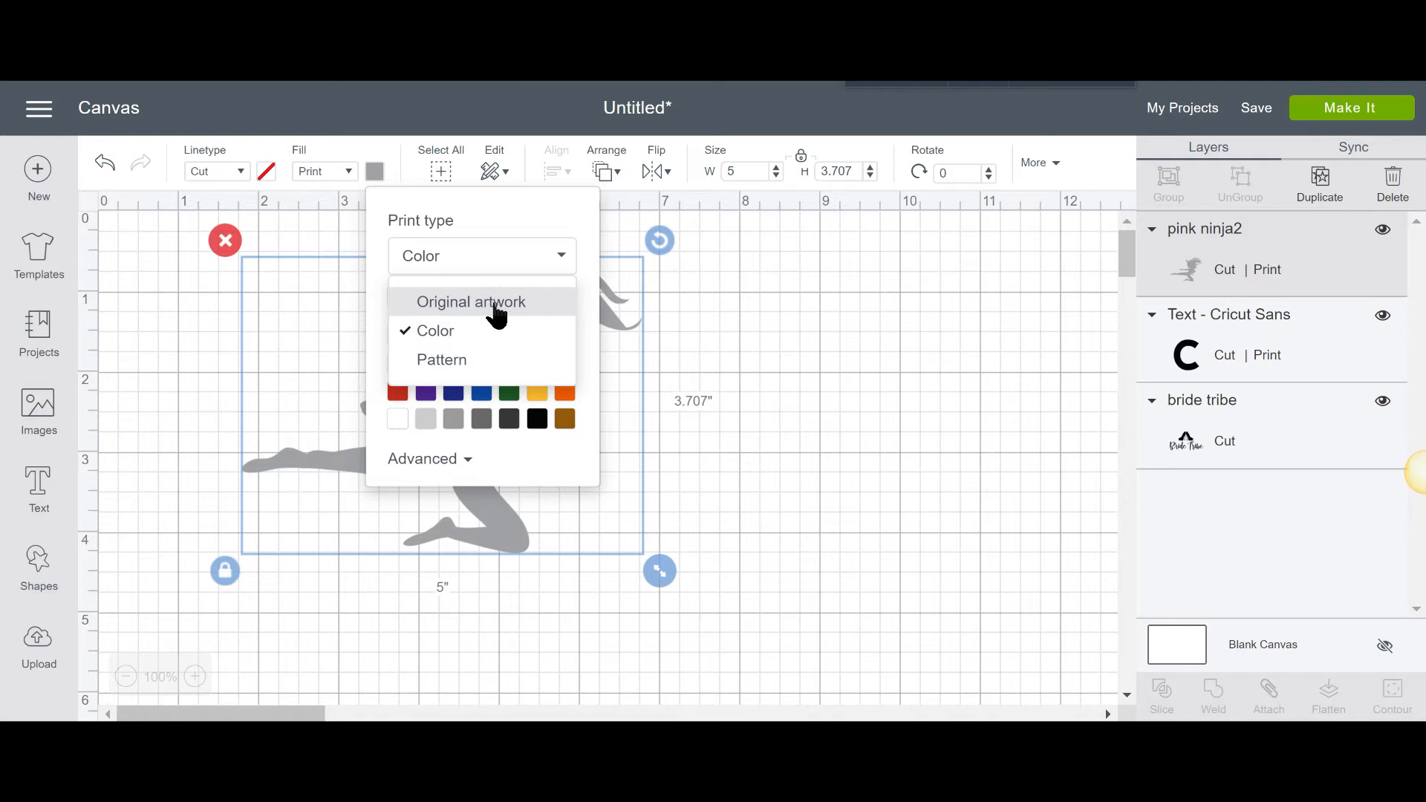
click(496, 305)
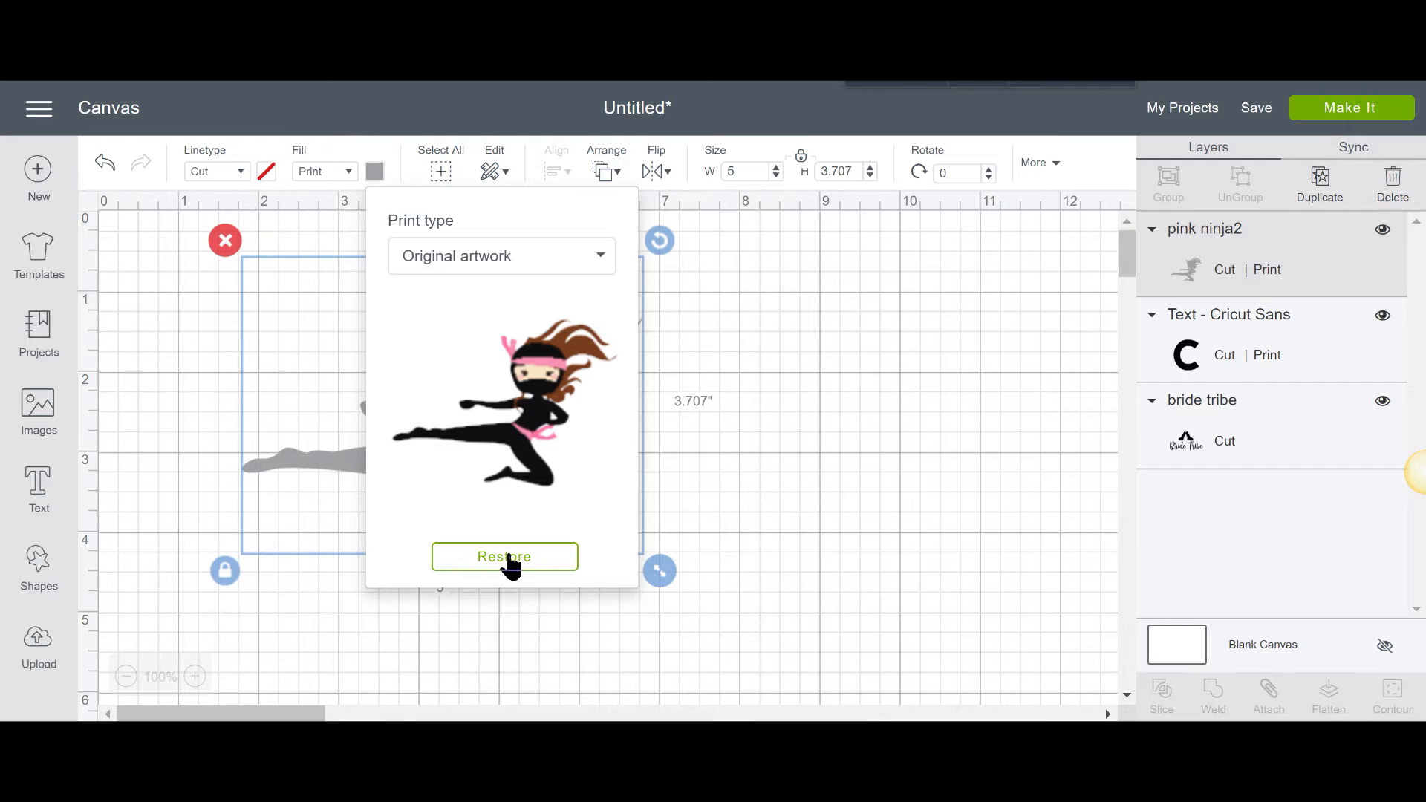
click(508, 561)
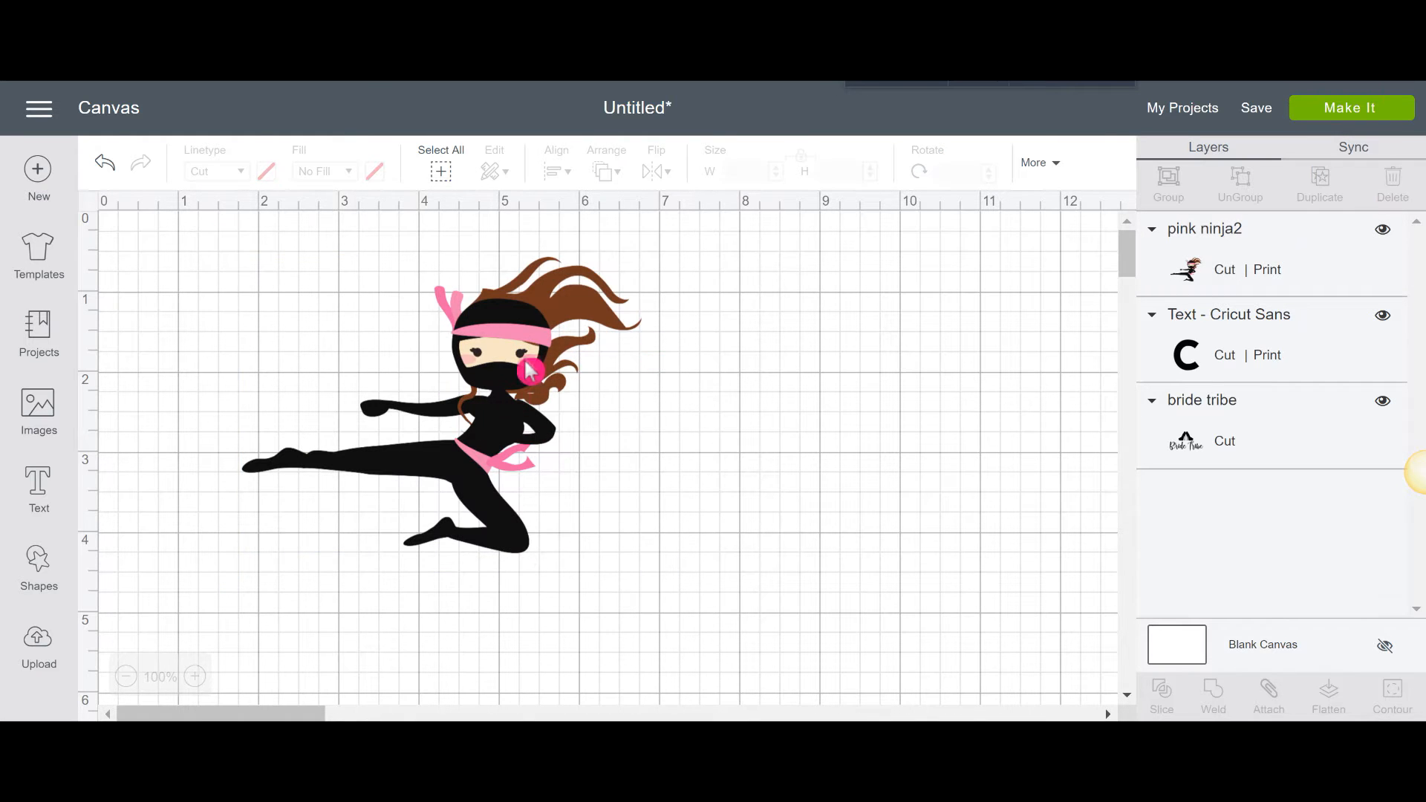
- Check the fill choices for the ninja image and move the image down to about X 2.2, Y 1.6
click(529, 366)
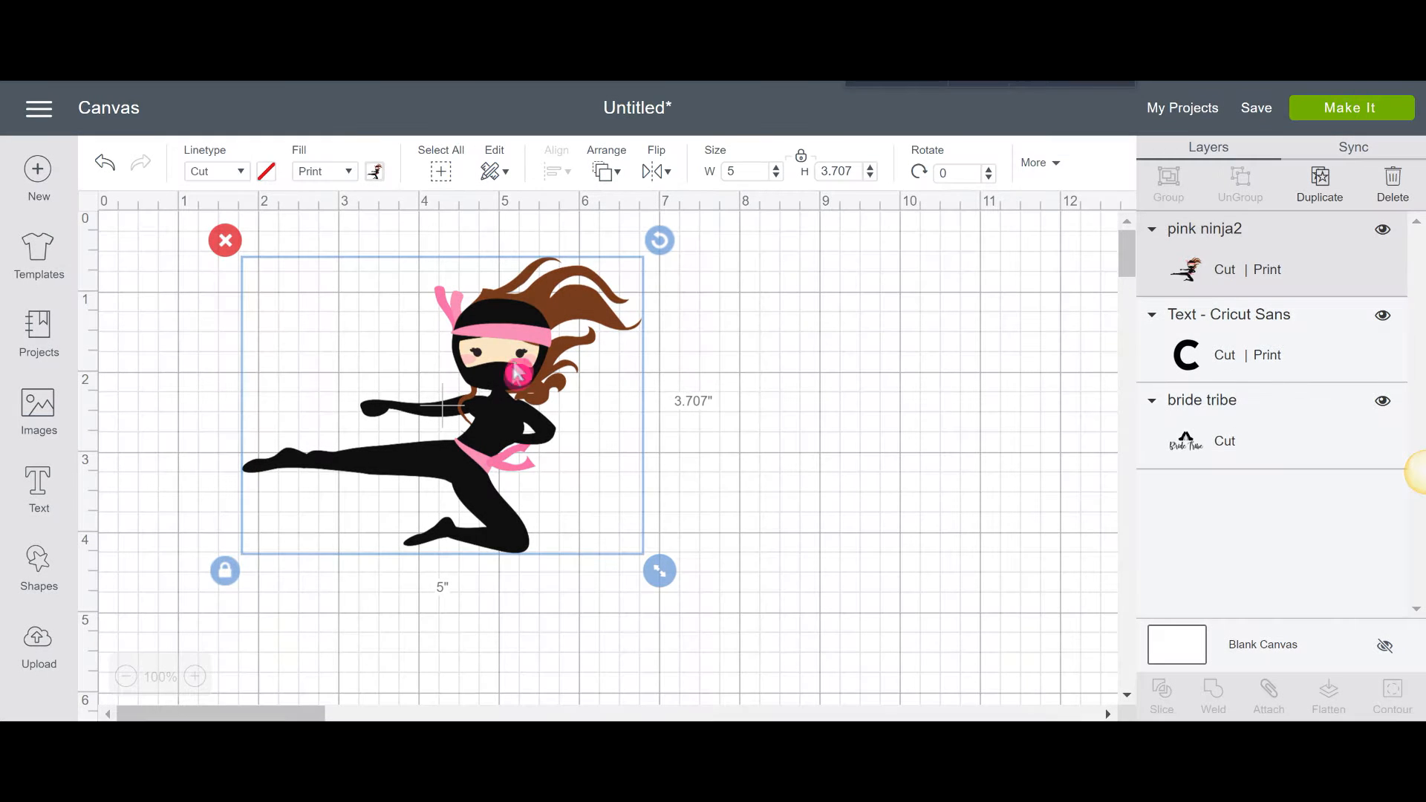
click(351, 175)
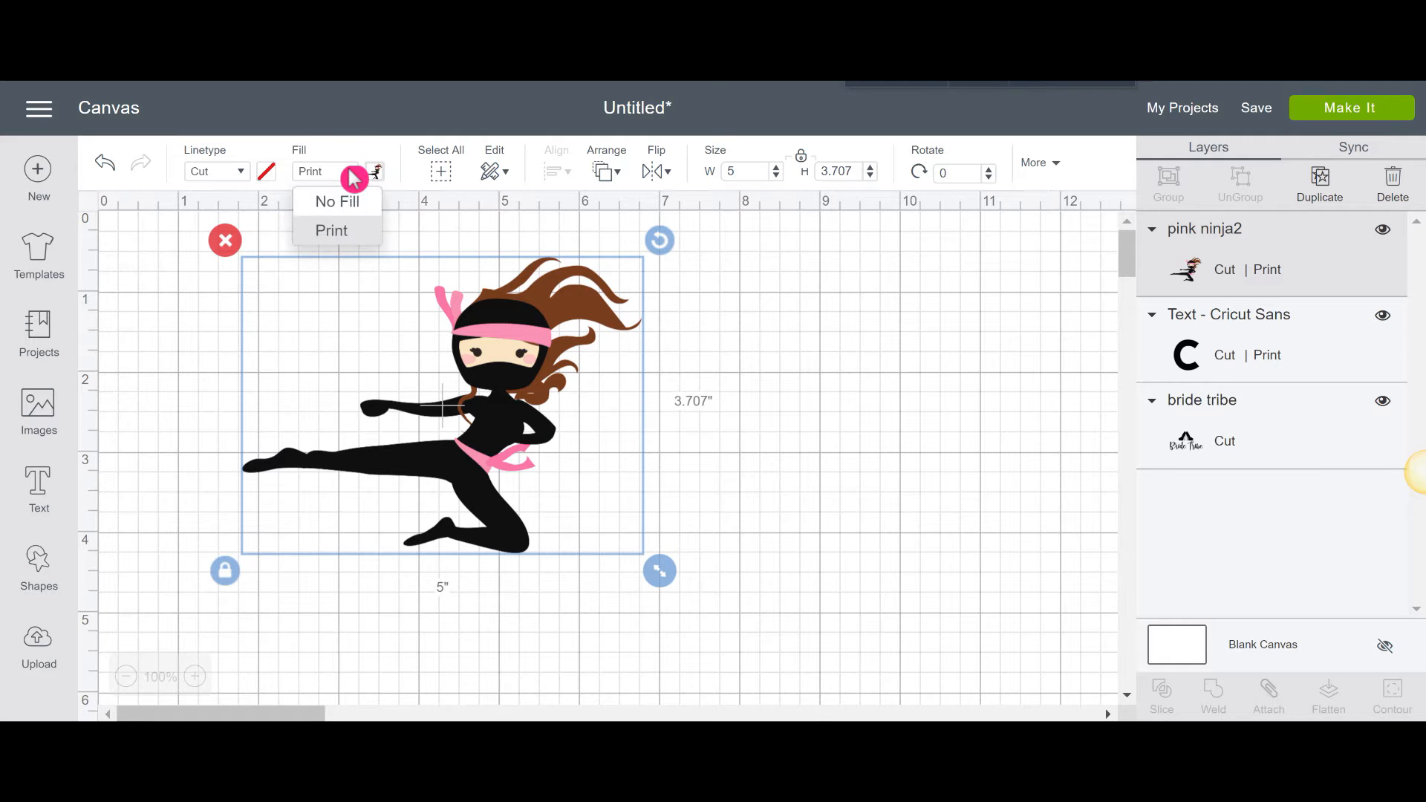
click(354, 177)
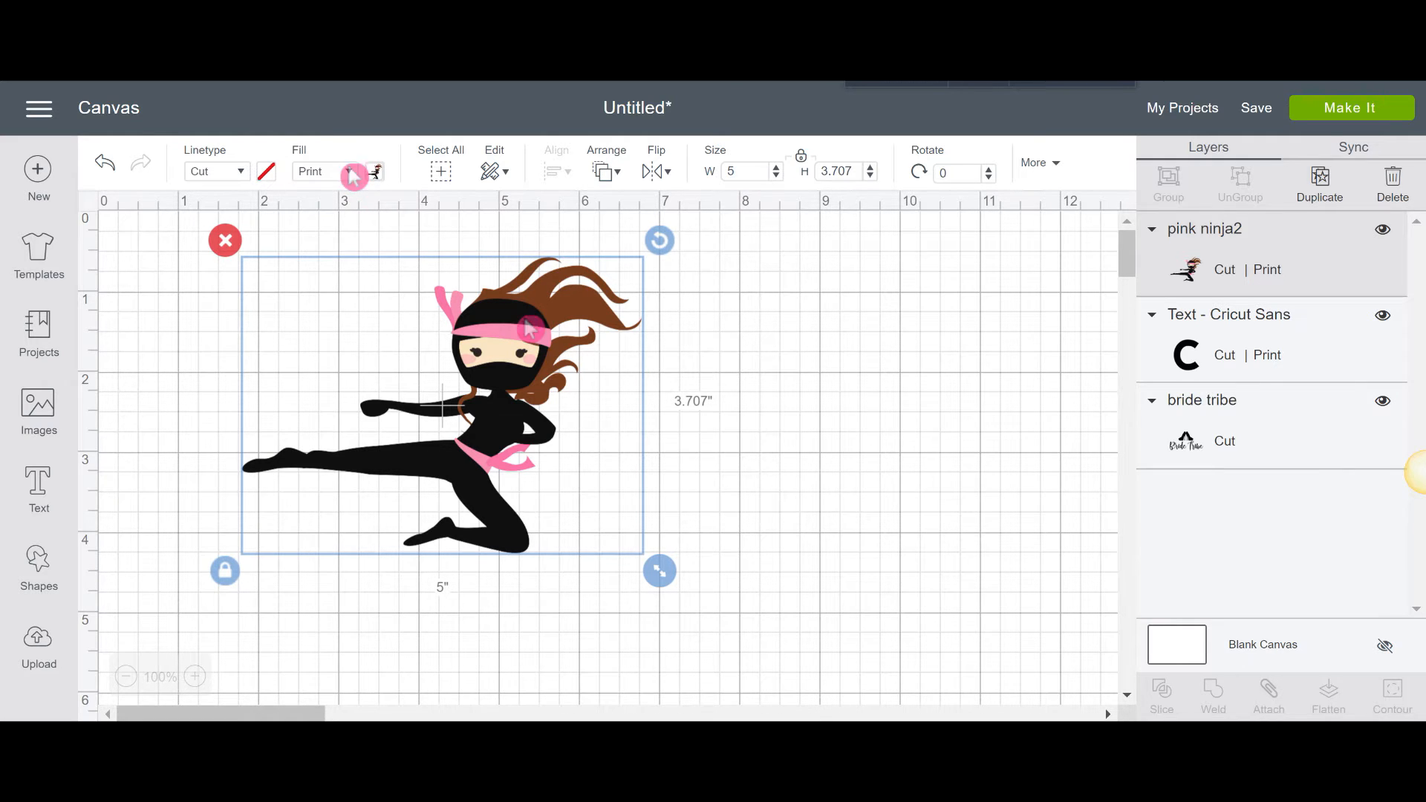
drag(524, 328, 560, 410)
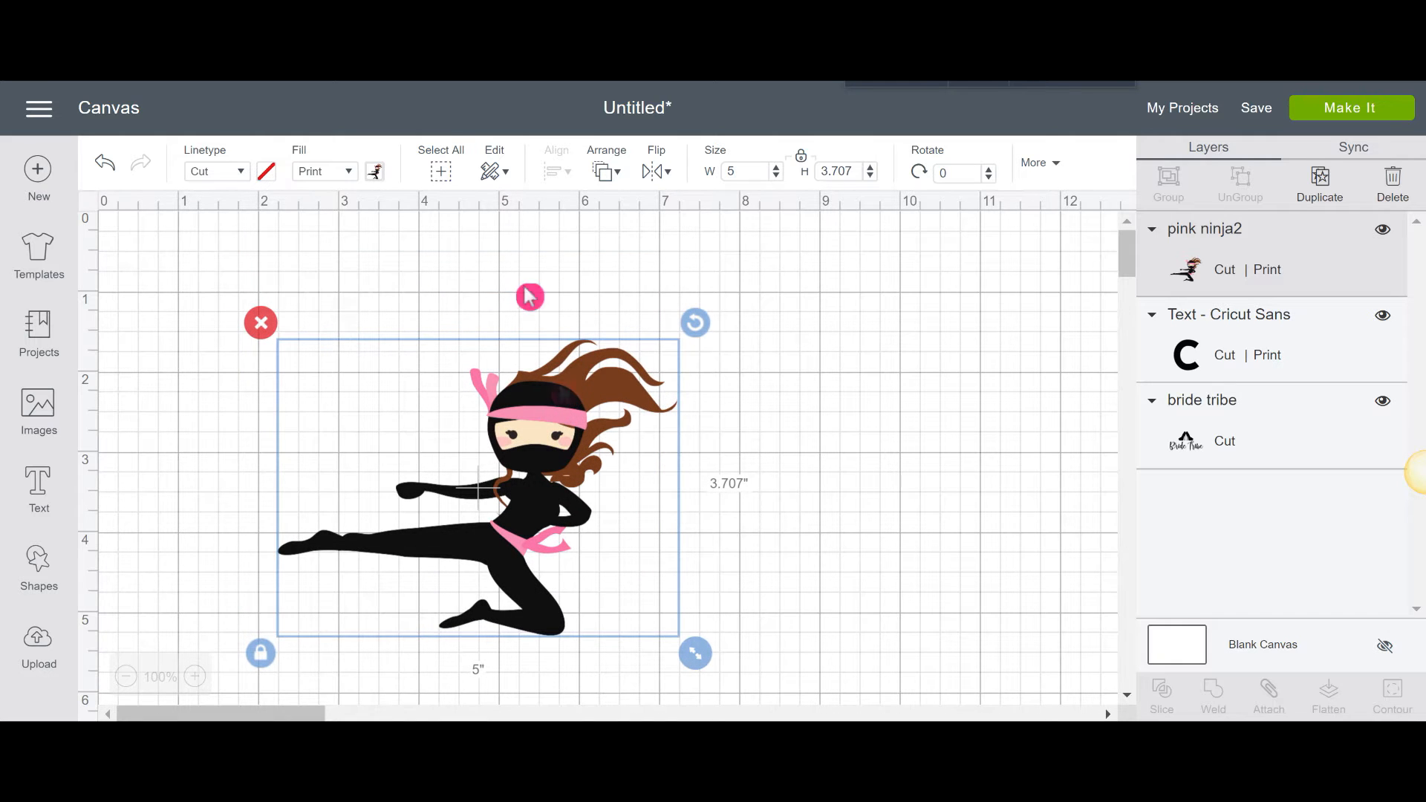
- Select all objects, view the whole layout at 25% zoom, and clear the selection
click(440, 171)
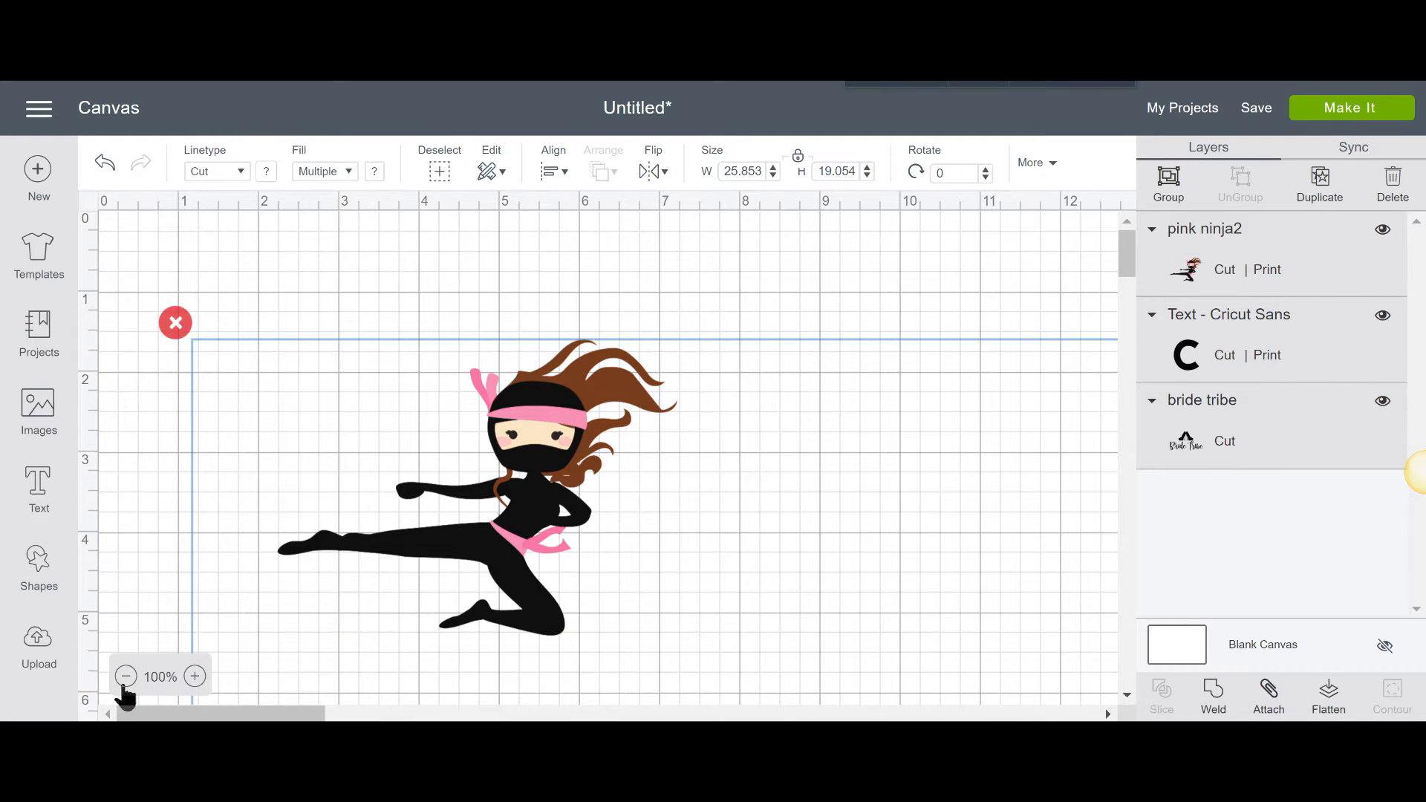
click(741, 469)
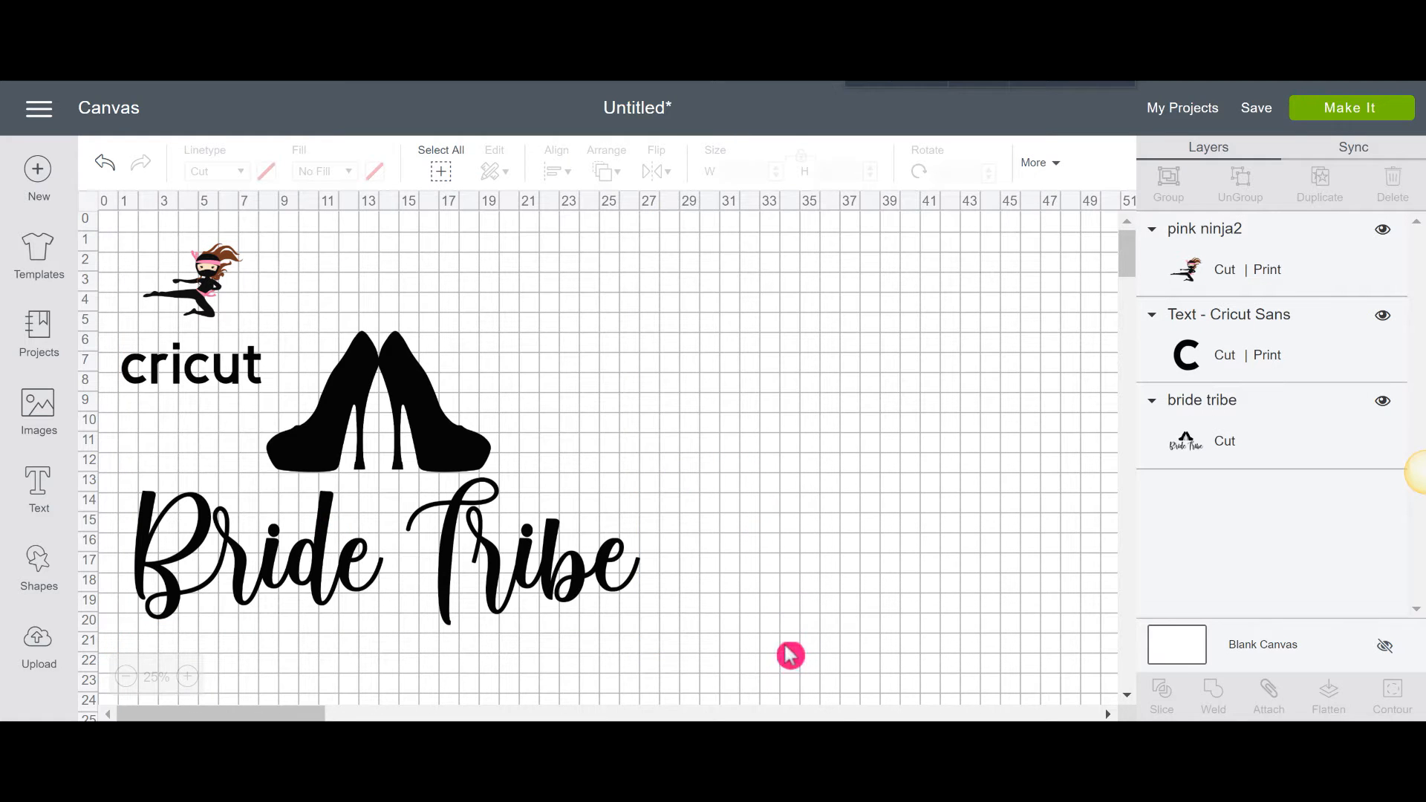
- Marquee-select the objects, clear the selection, select everything again and review the edit options before deselecting
drag(781, 654, 152, 237)
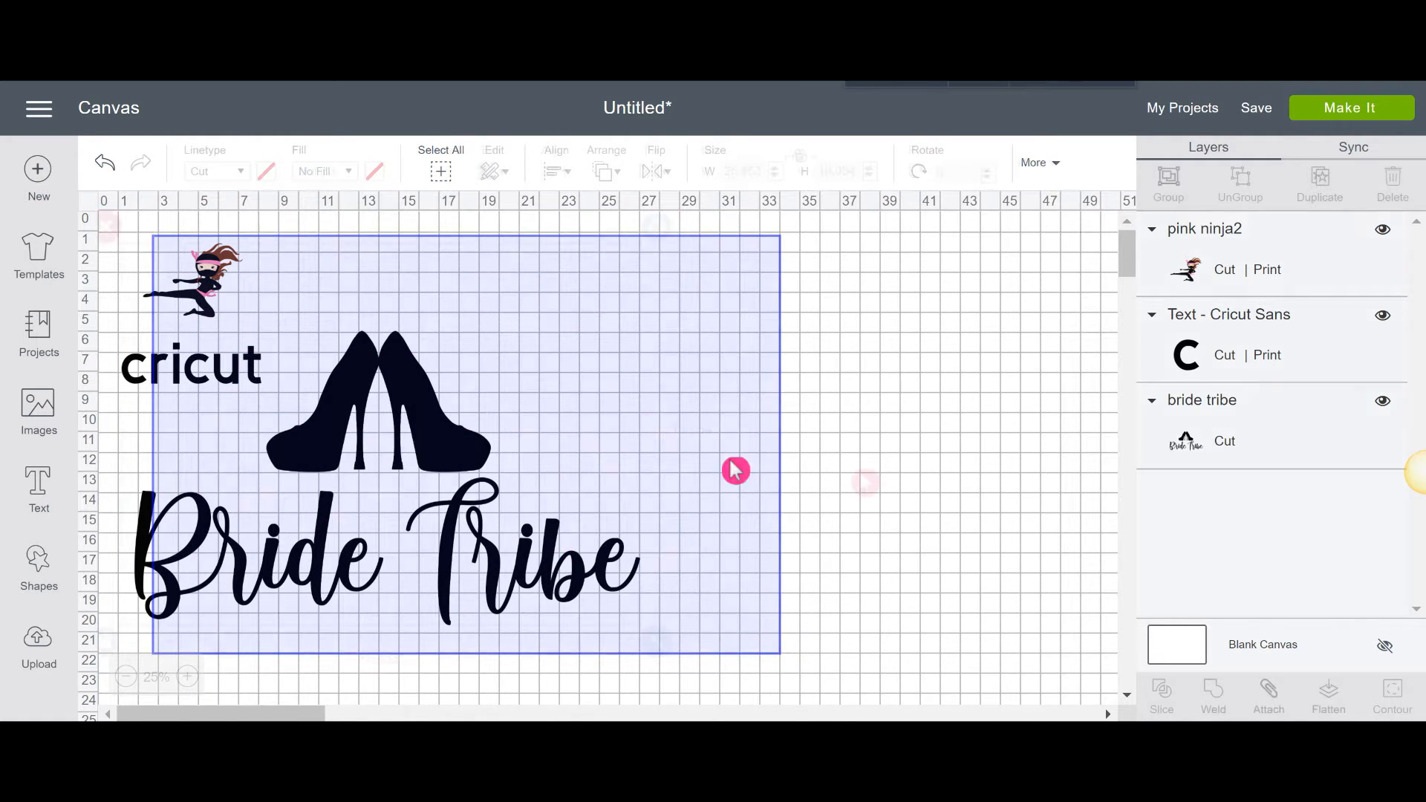
click(929, 481)
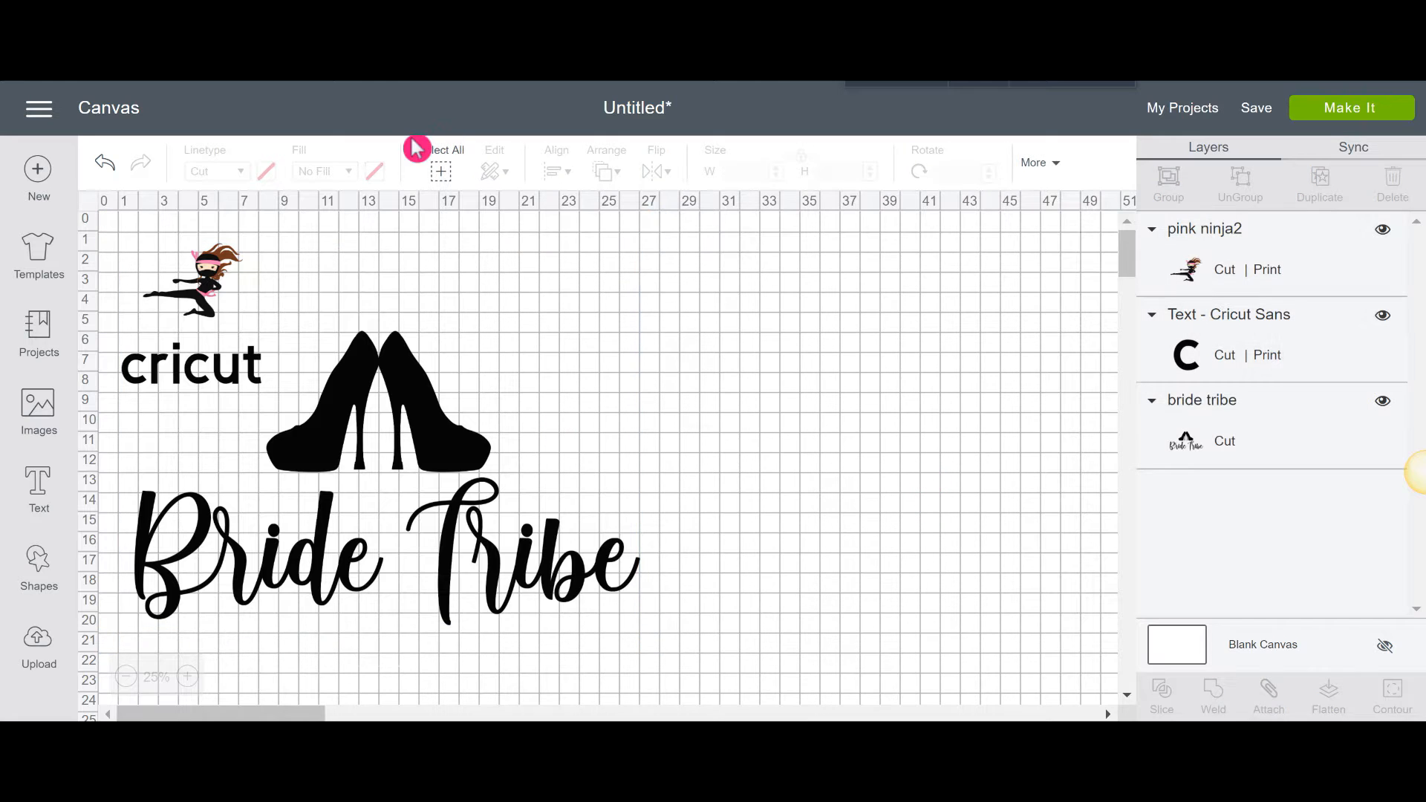
click(441, 177)
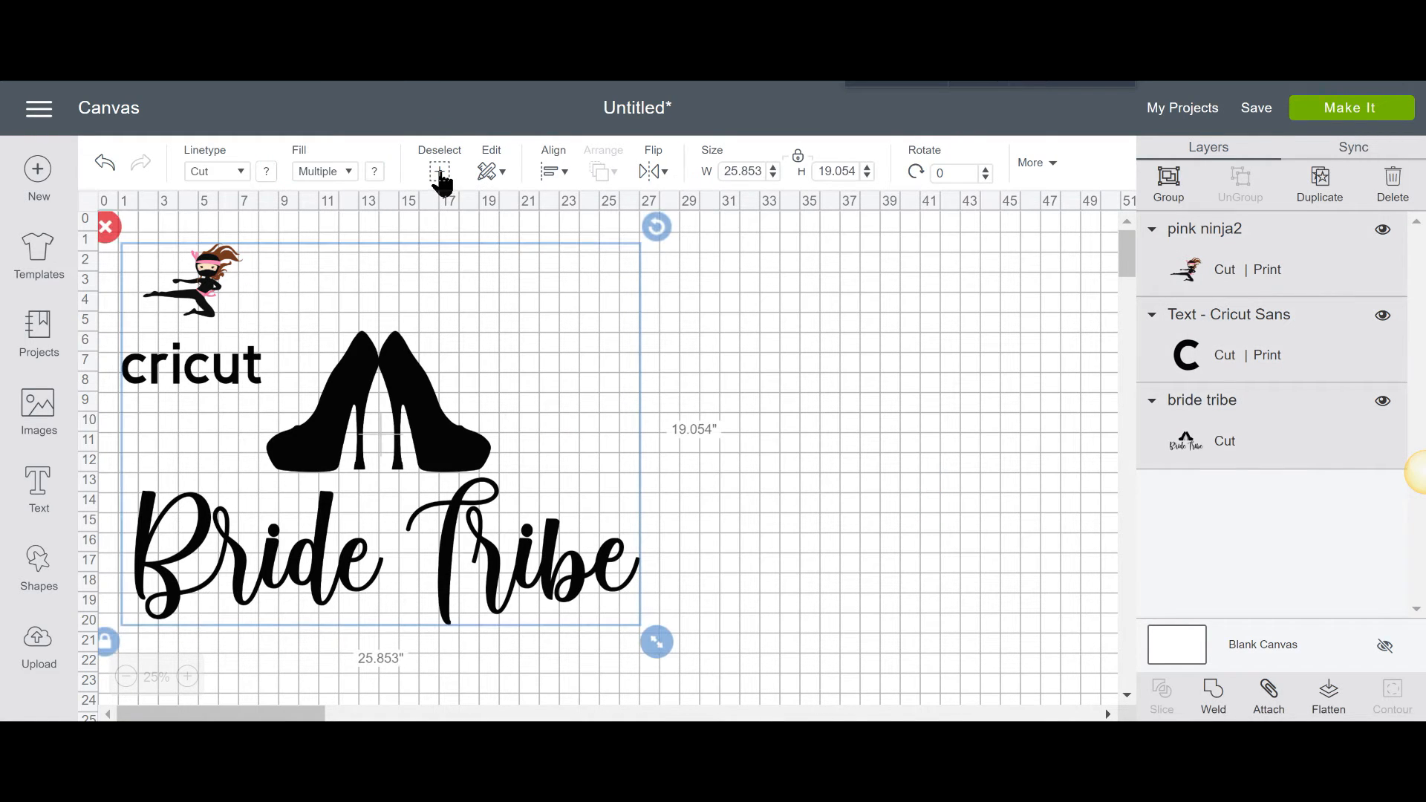
click(507, 185)
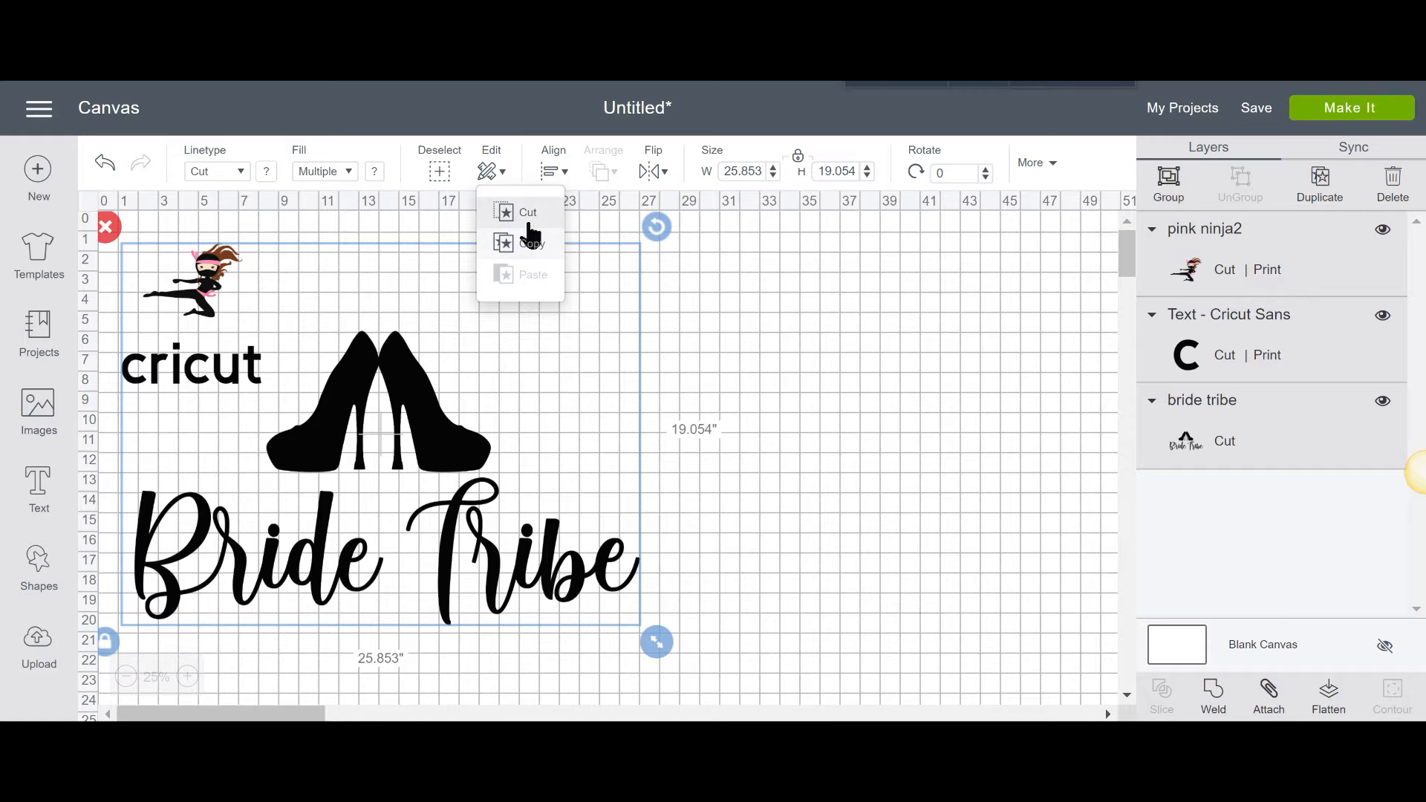
click(735, 347)
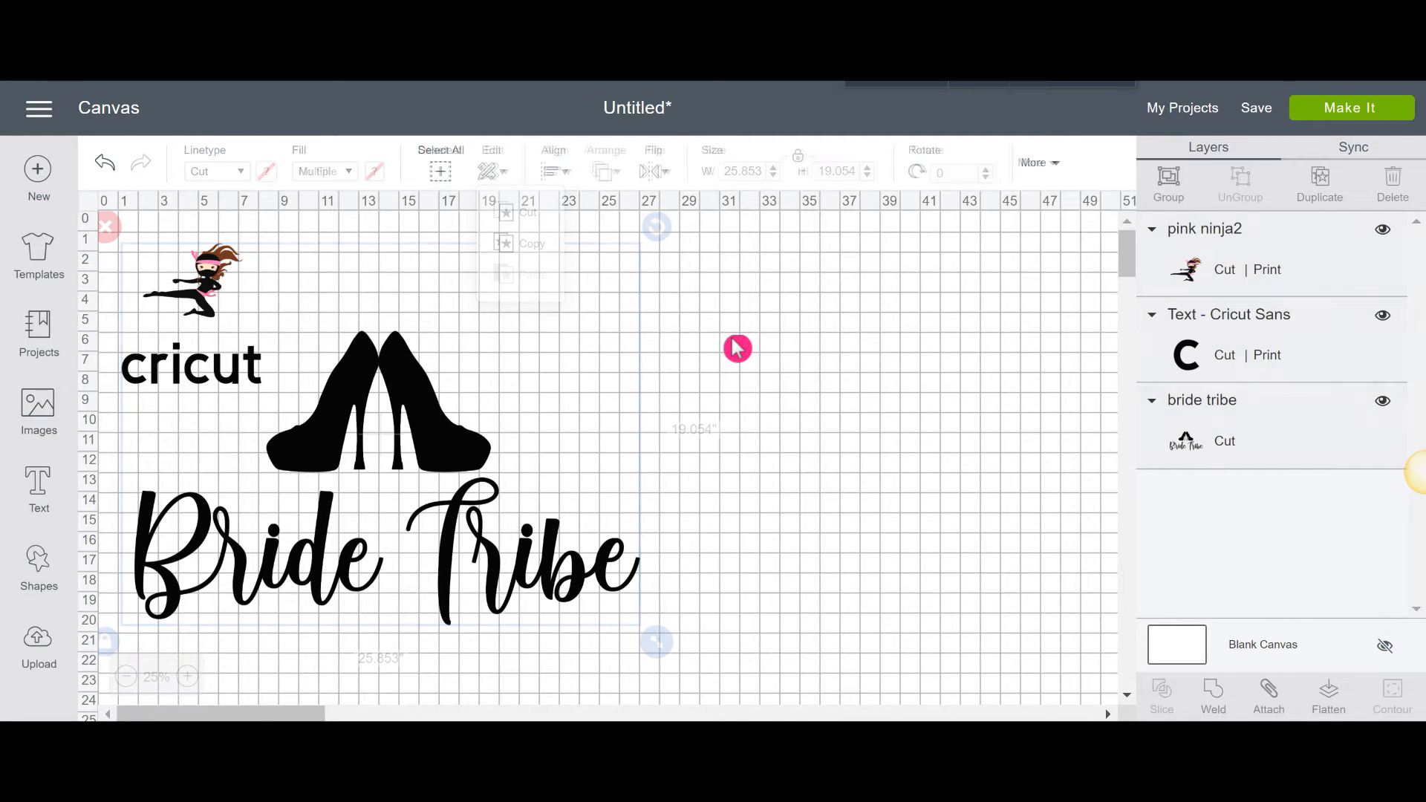
- Shrink the Bride Tribe design to about 14.04 × 8.18 in, and copy and paste it with the copy beside the original
click(474, 422)
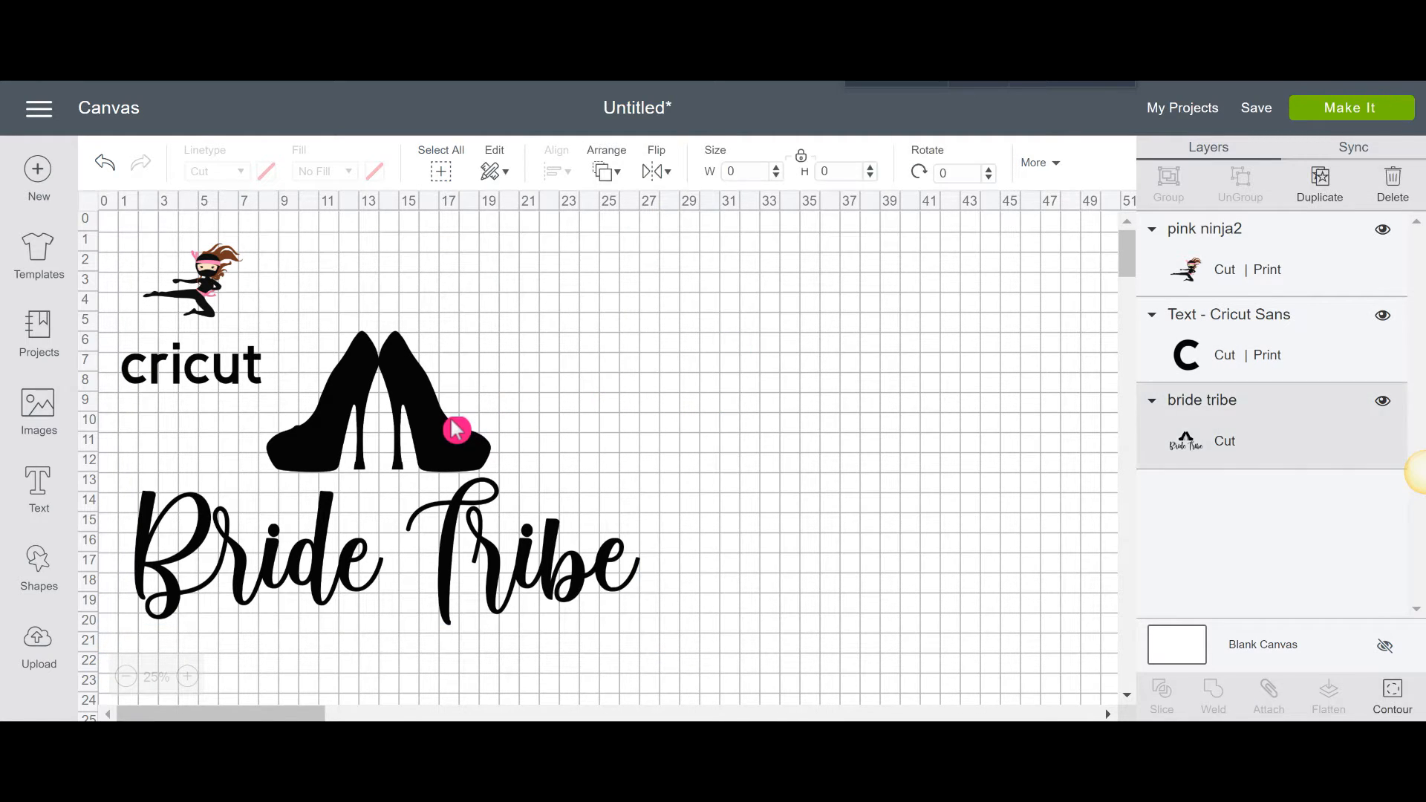
drag(675, 653, 447, 405)
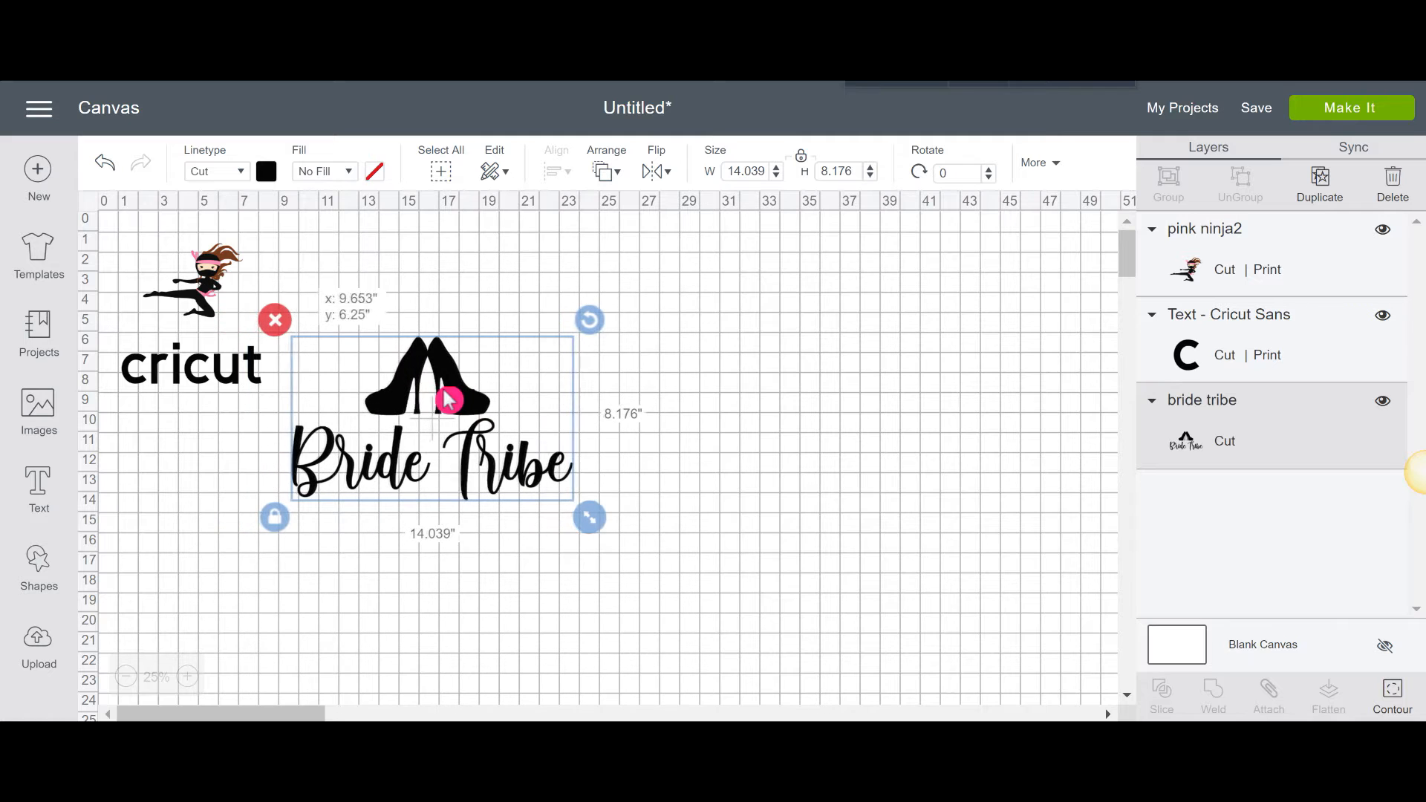
click(502, 172)
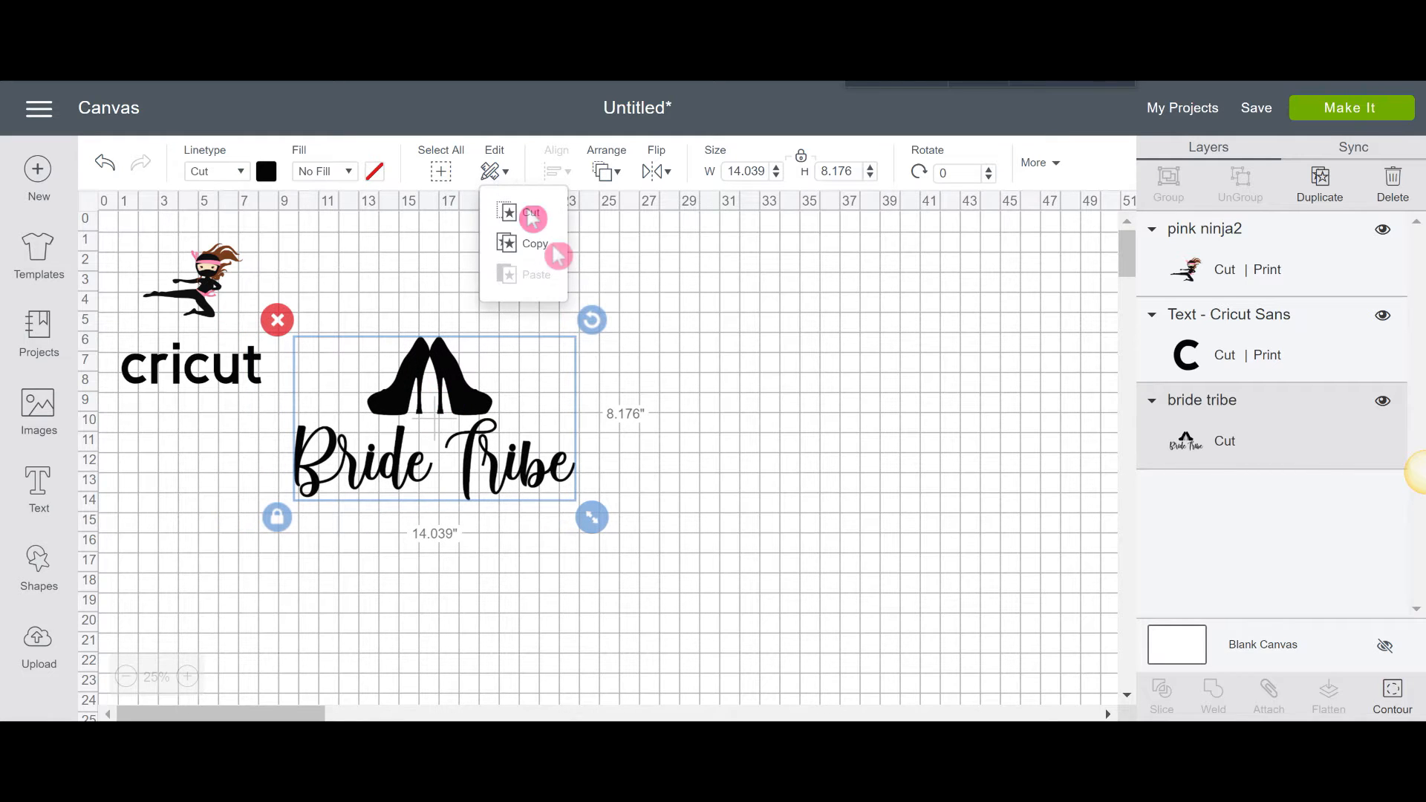
click(535, 244)
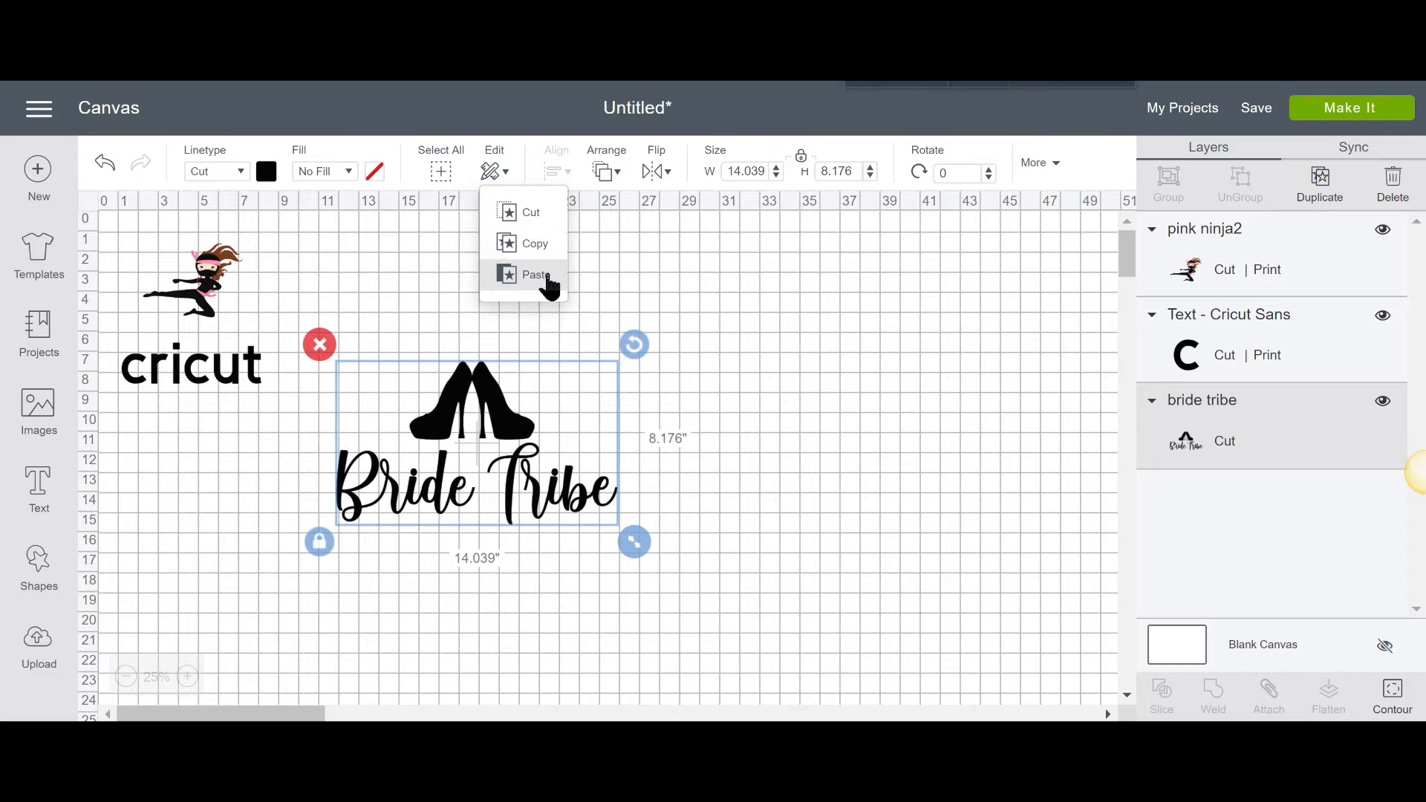
click(558, 282)
drag(523, 430, 847, 423)
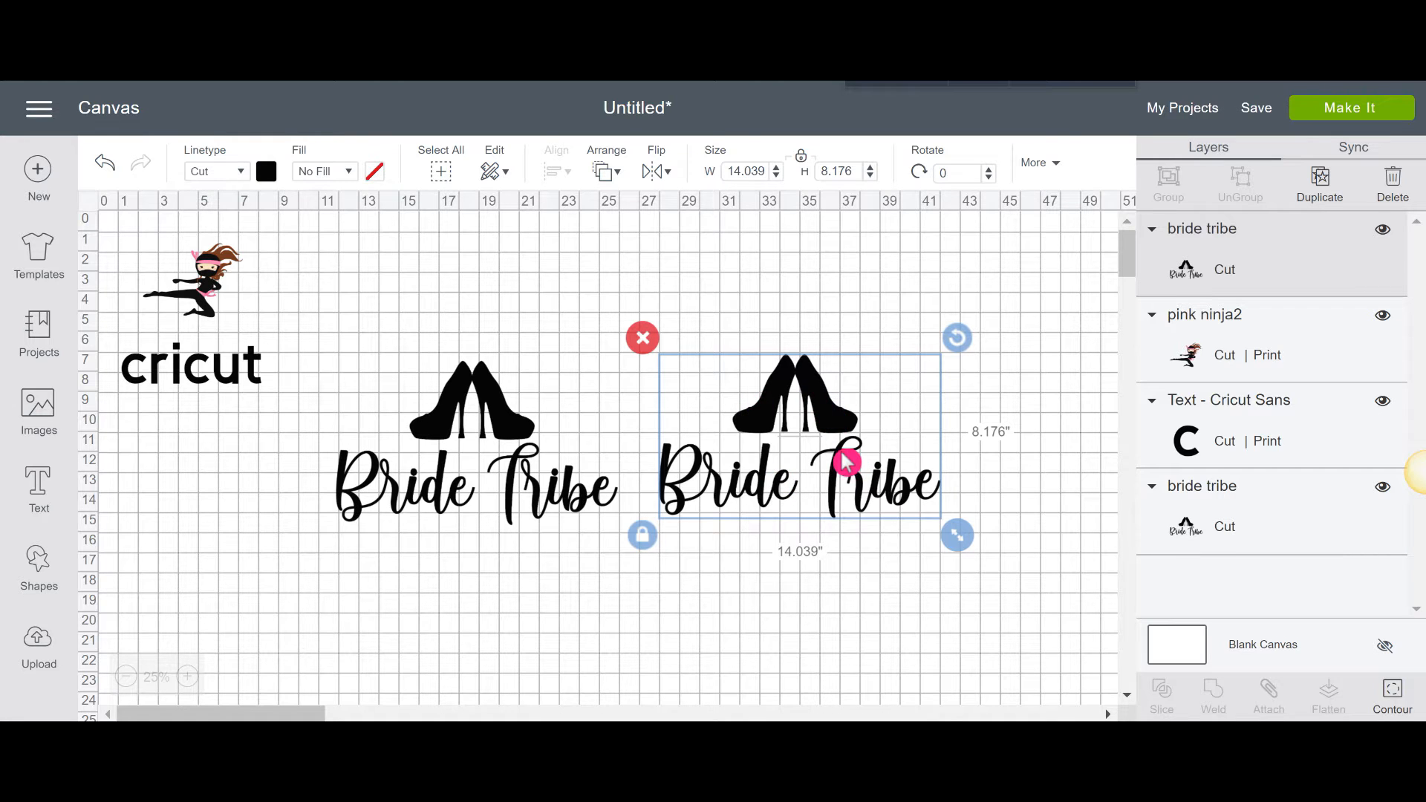
- Duplicate the pasted Bride Tribe design, place the duplicate between the other two, and delete it
click(1321, 186)
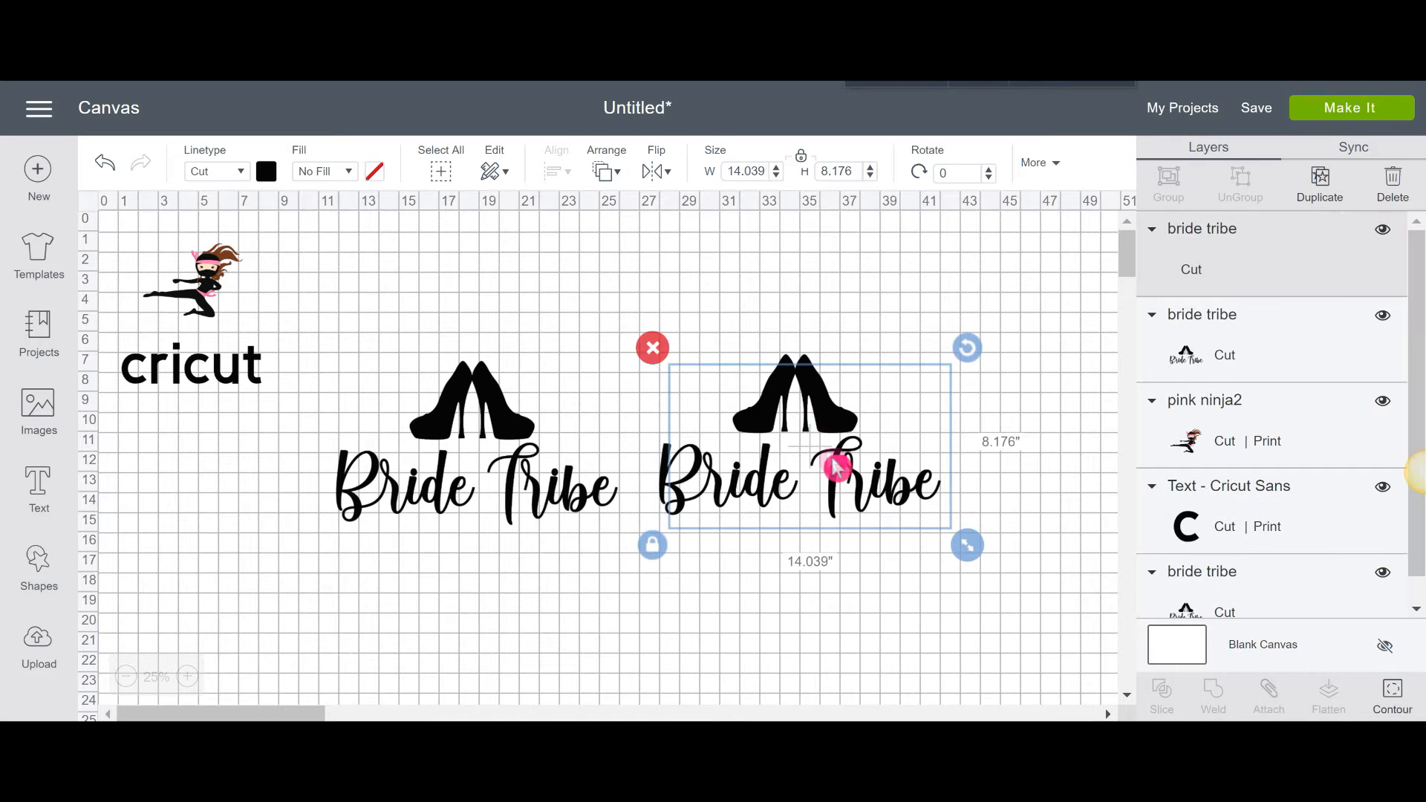
drag(860, 442, 619, 329)
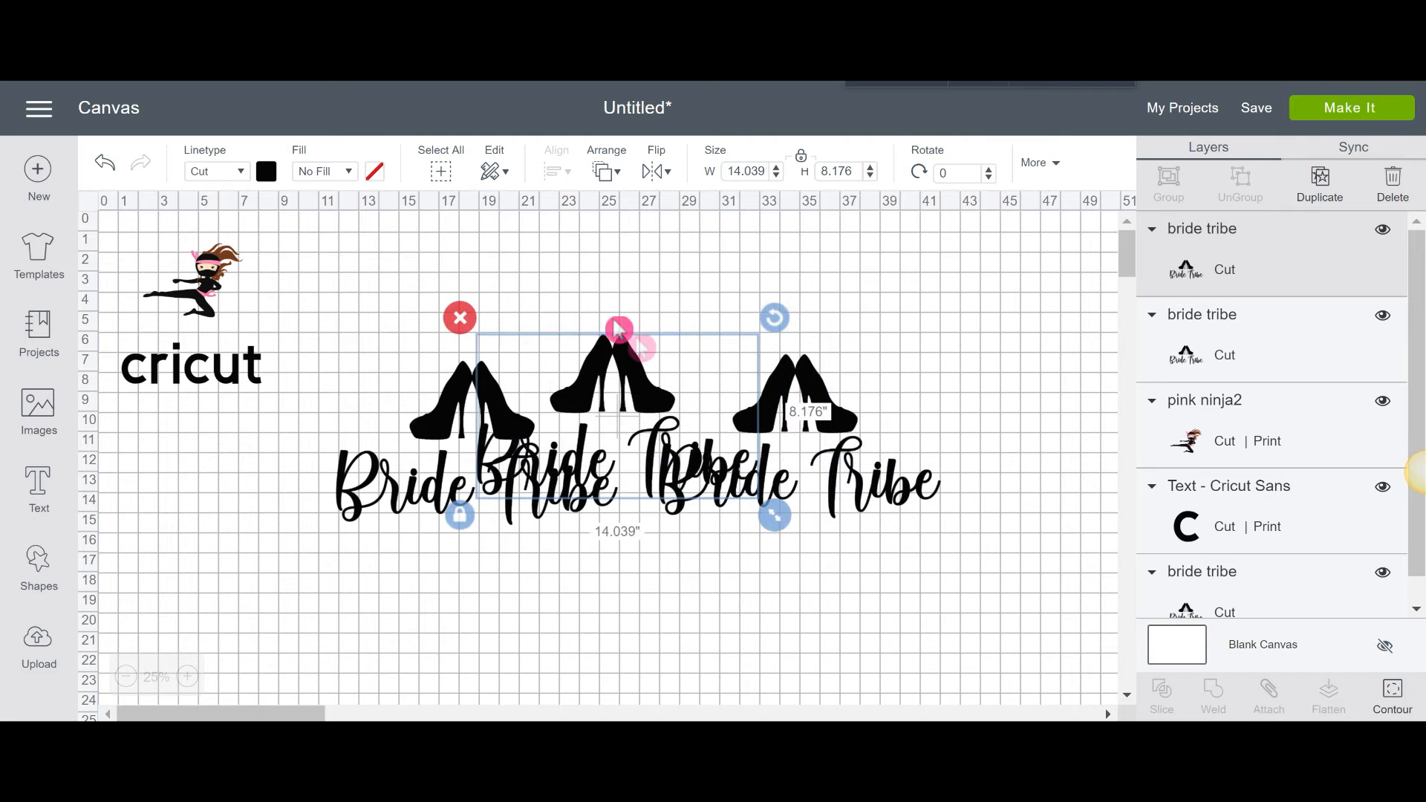
click(460, 318)
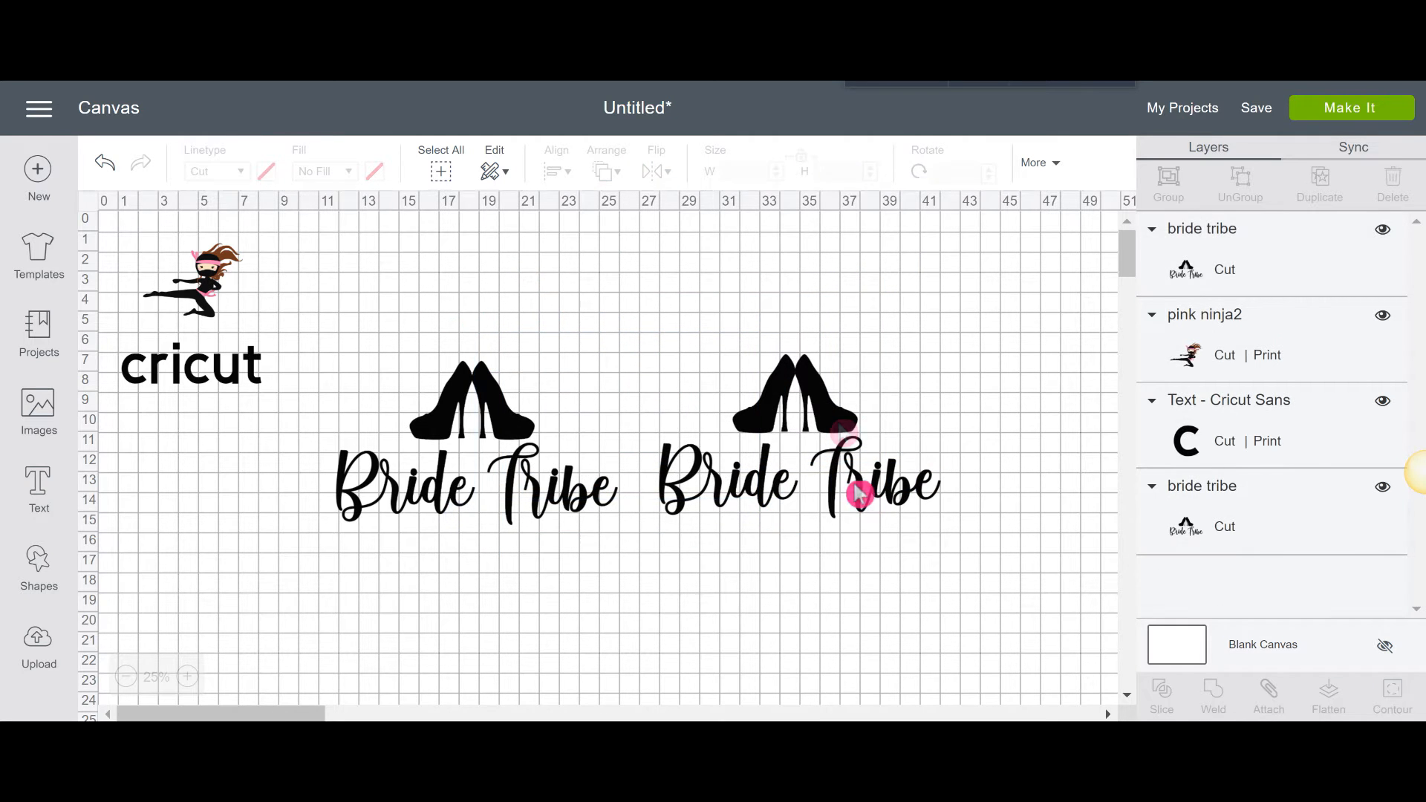
- Cut the second Bride Tribe design from the canvas
click(788, 387)
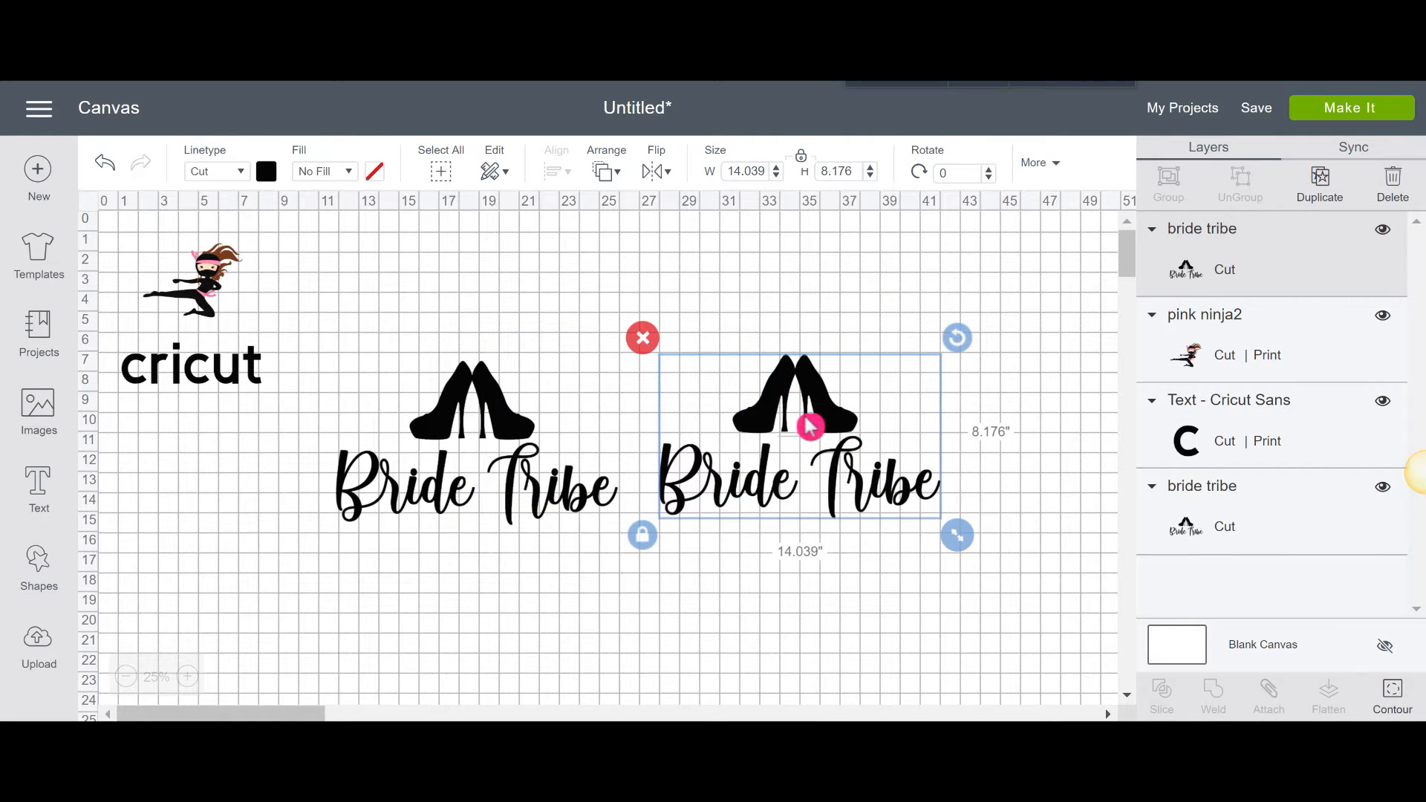
click(494, 174)
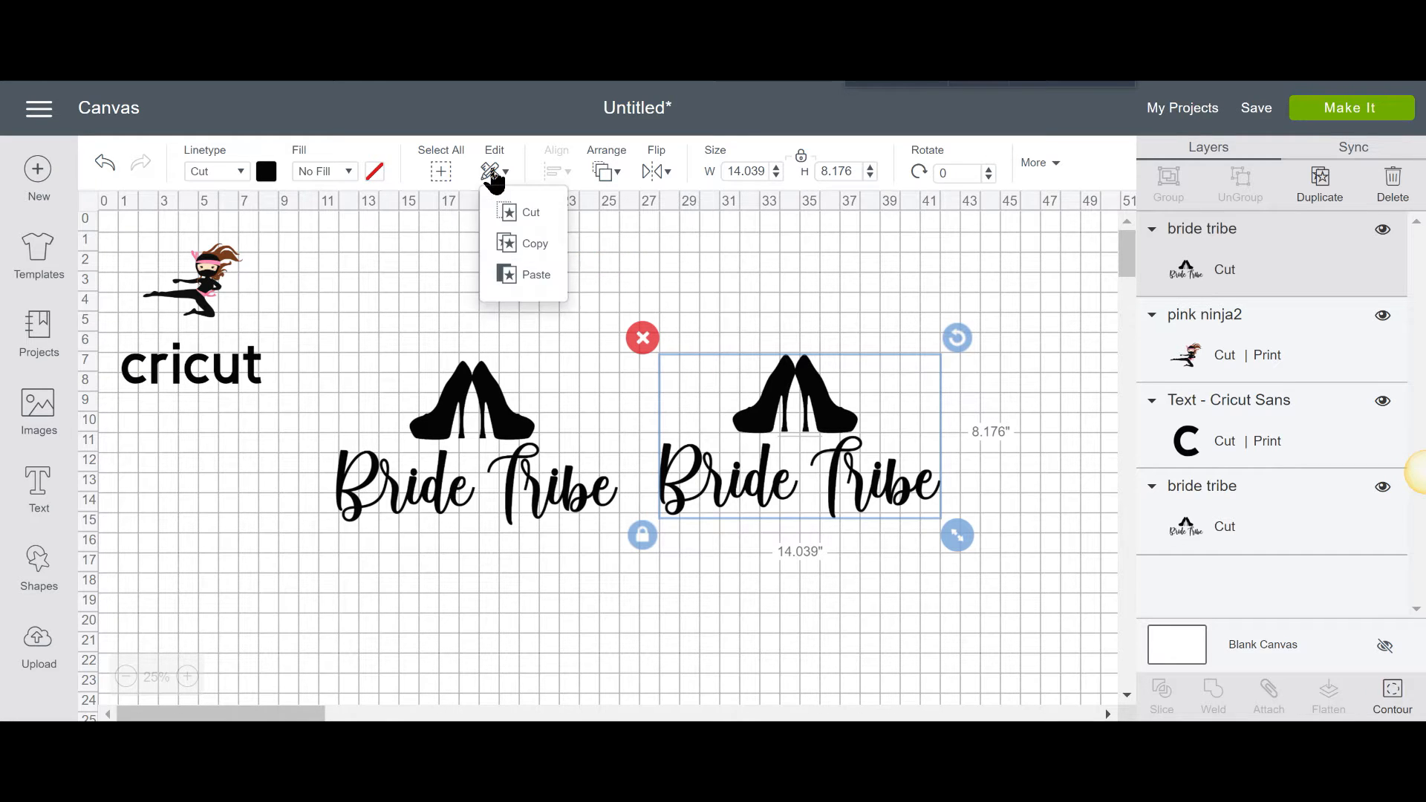
click(530, 213)
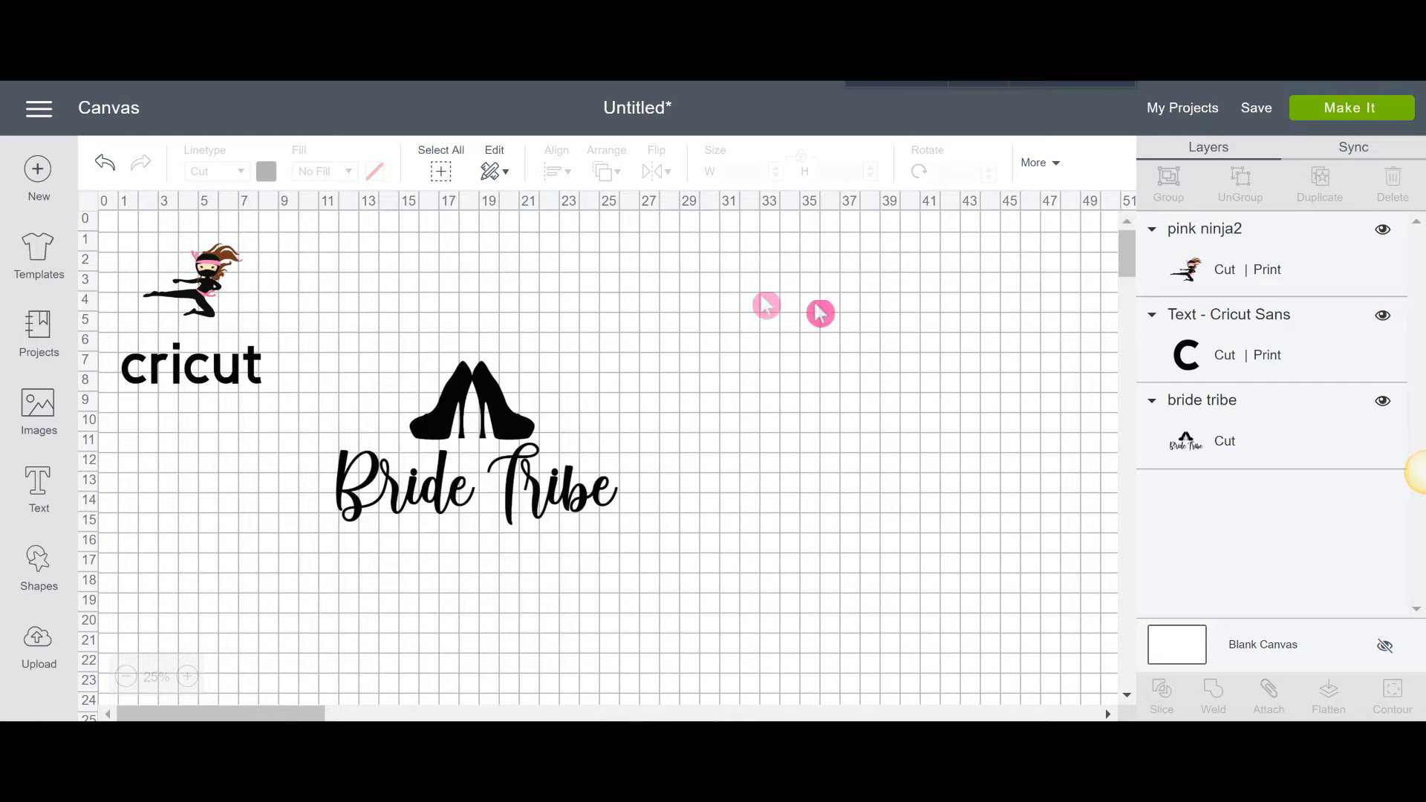
- Shift the remaining Bride Tribe design slightly down and right, and place the pink ninja image over its high heels
click(473, 424)
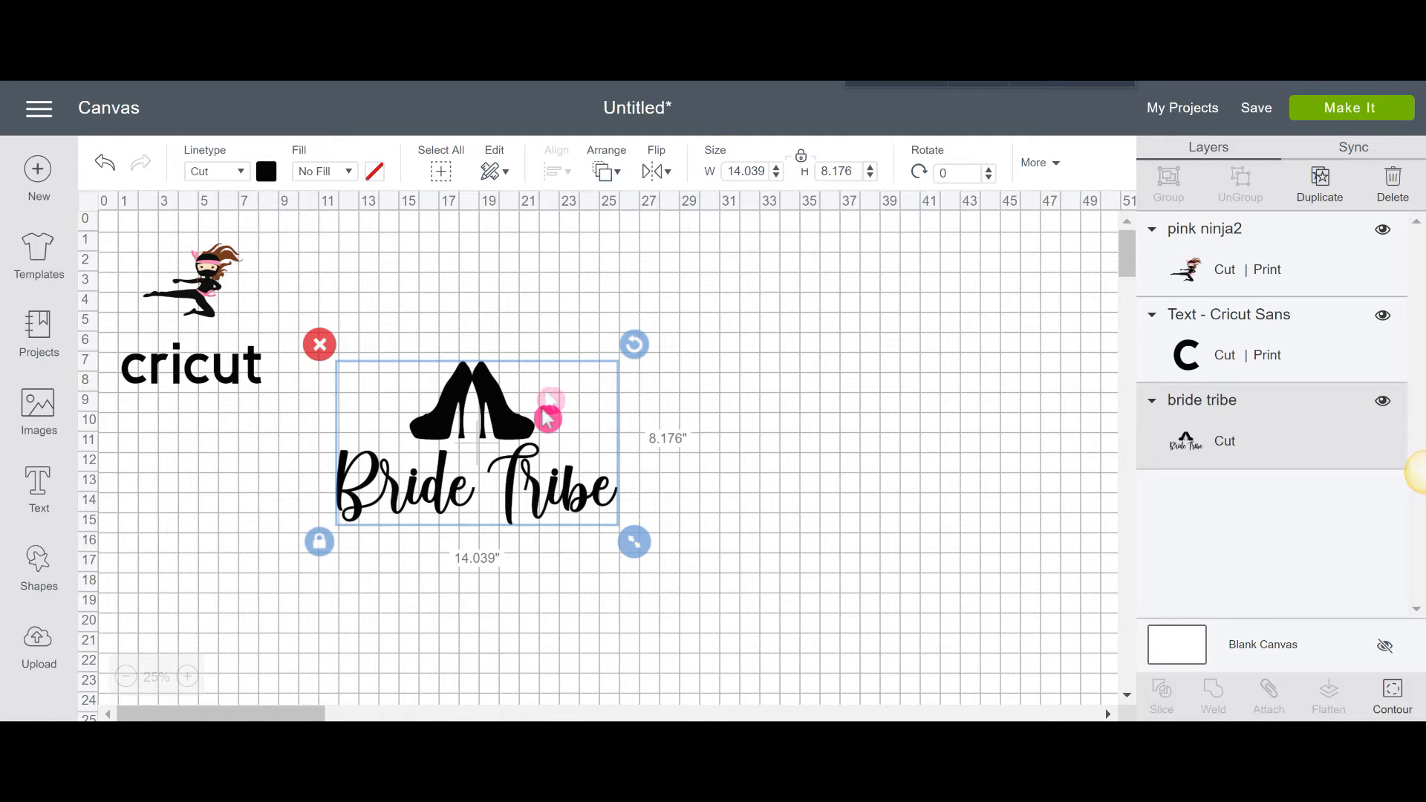
mouse_move(547, 418)
mouse_down()
mouse_move(551, 386)
mouse_move(565, 429)
mouse_up()
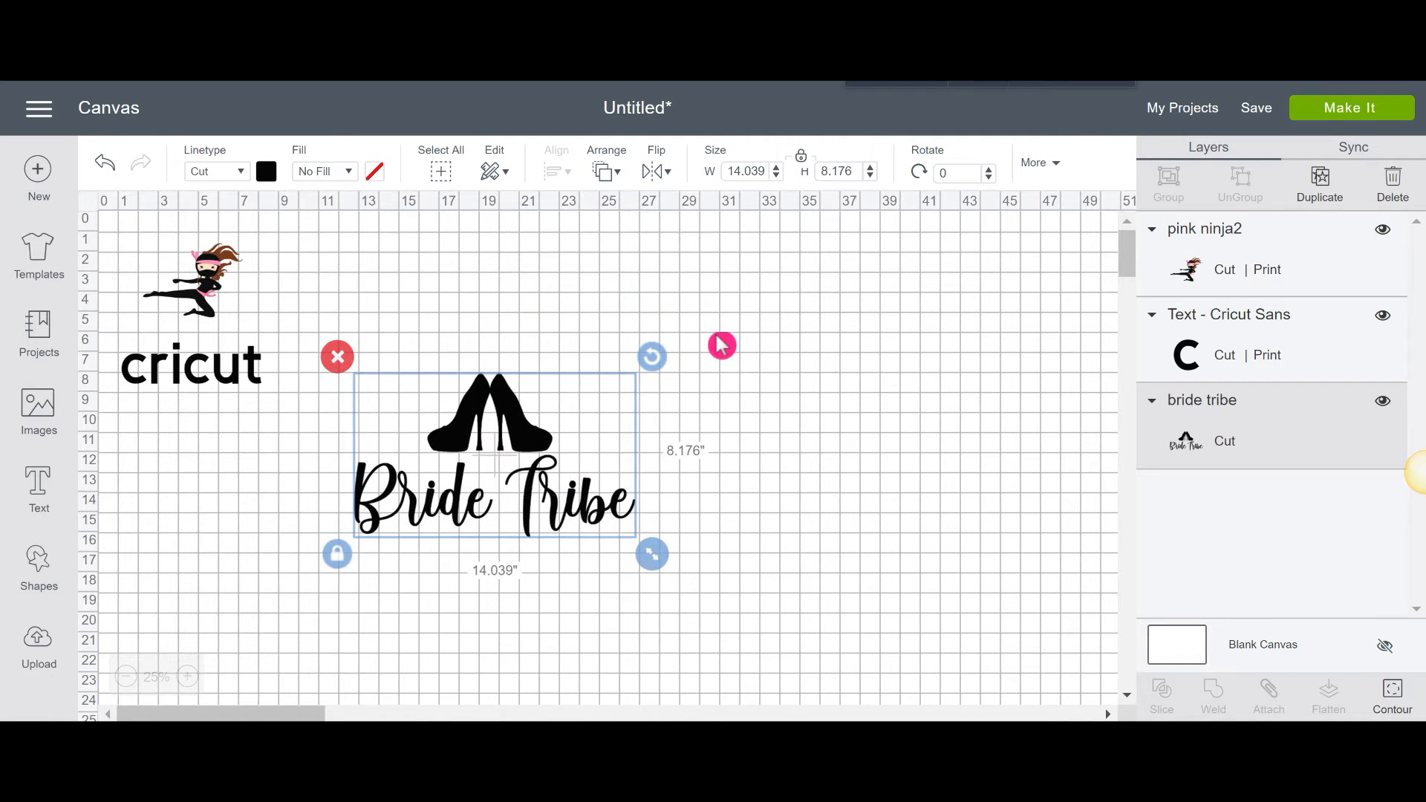
click(564, 289)
click(505, 509)
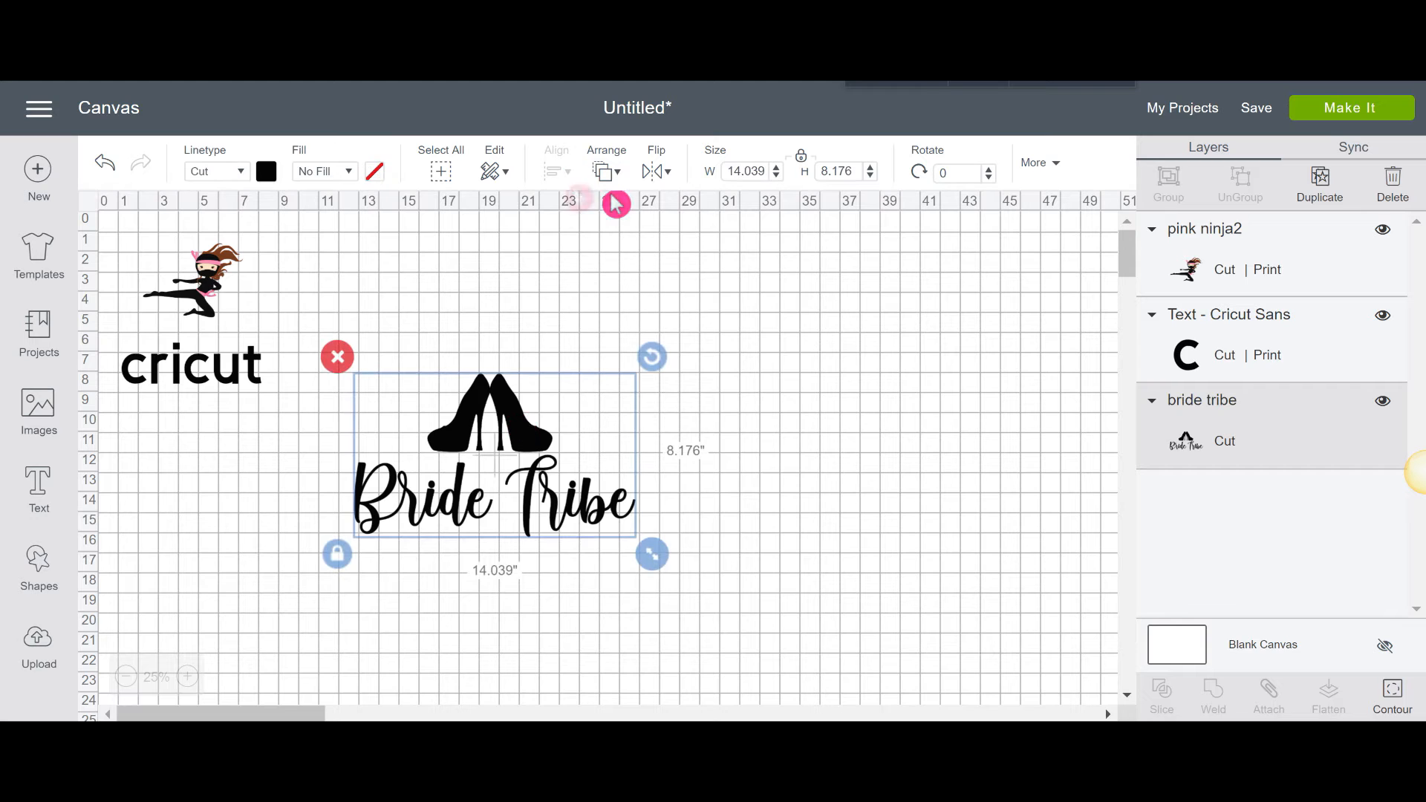
drag(229, 292, 517, 404)
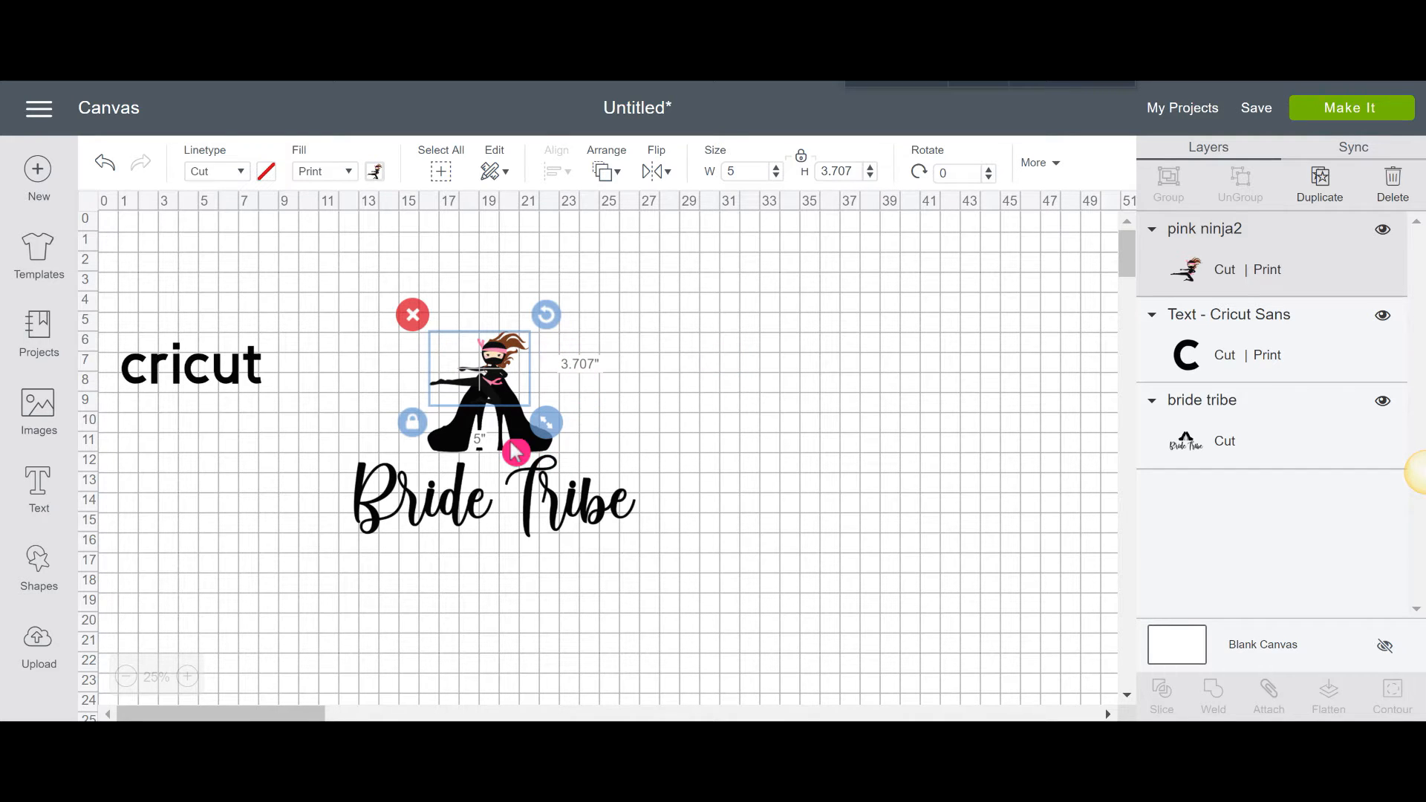
drag(507, 386, 506, 362)
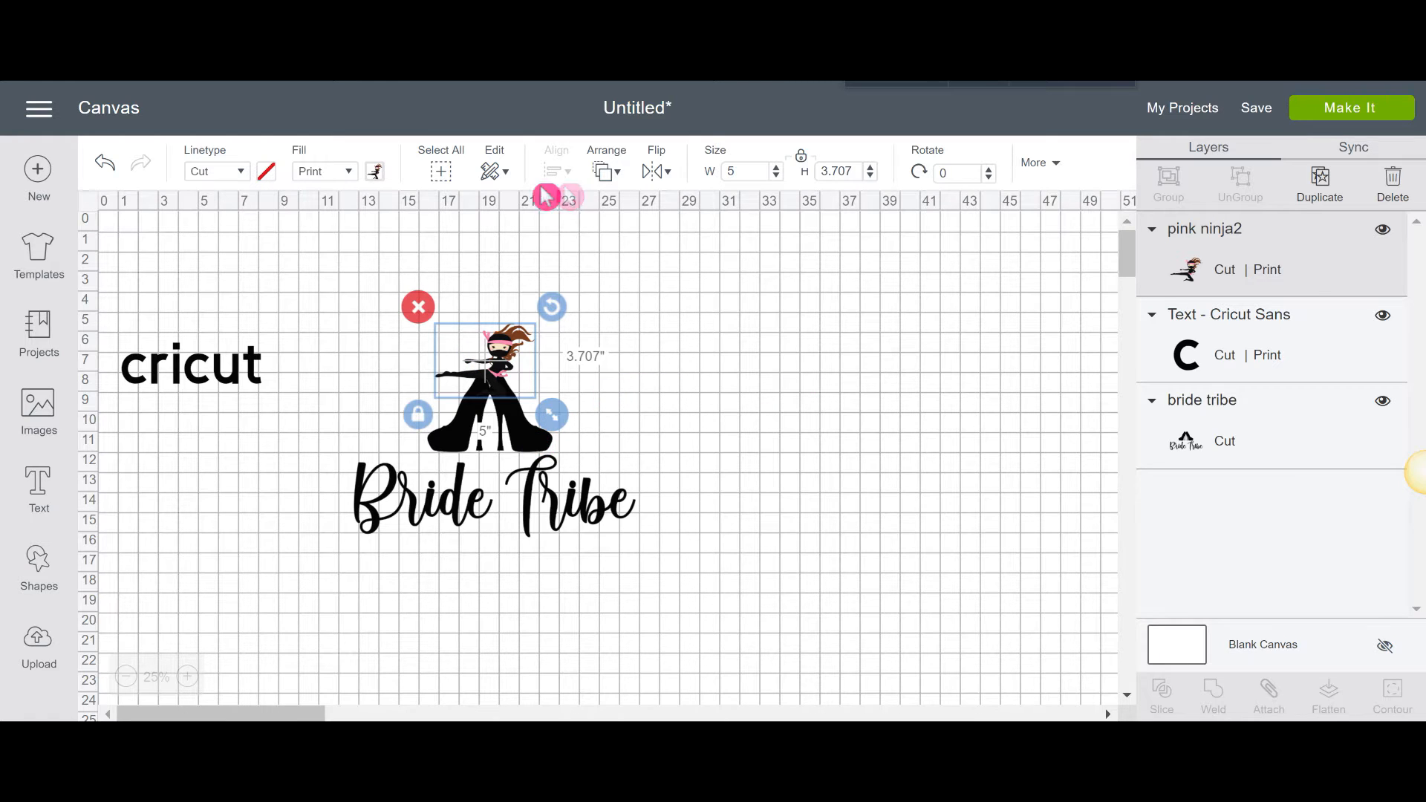
- Check the ninja's arrange options, recolor the Bride Tribe design yellow, and enlarge the ninja to about 10.11 × 7.5 in
click(608, 174)
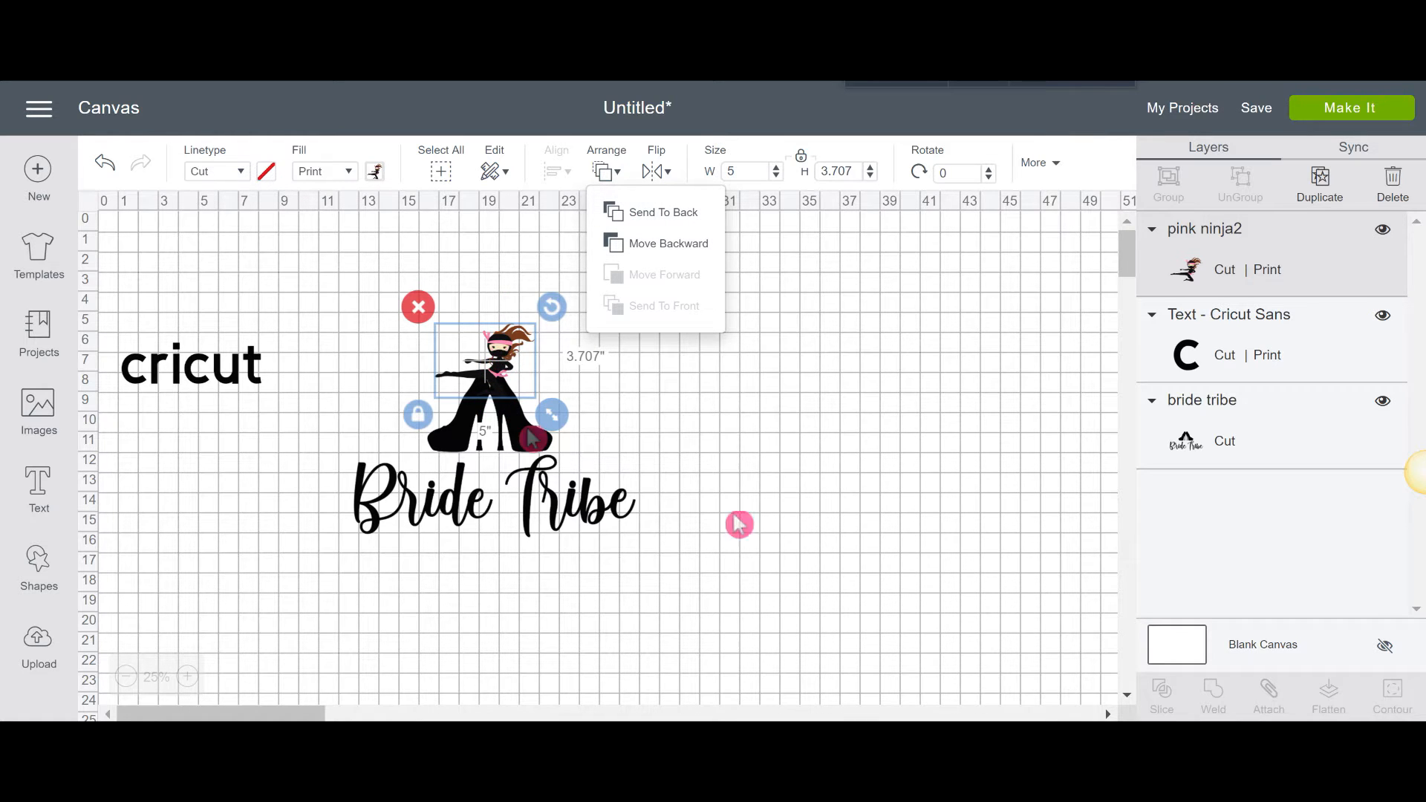
click(551, 490)
click(552, 497)
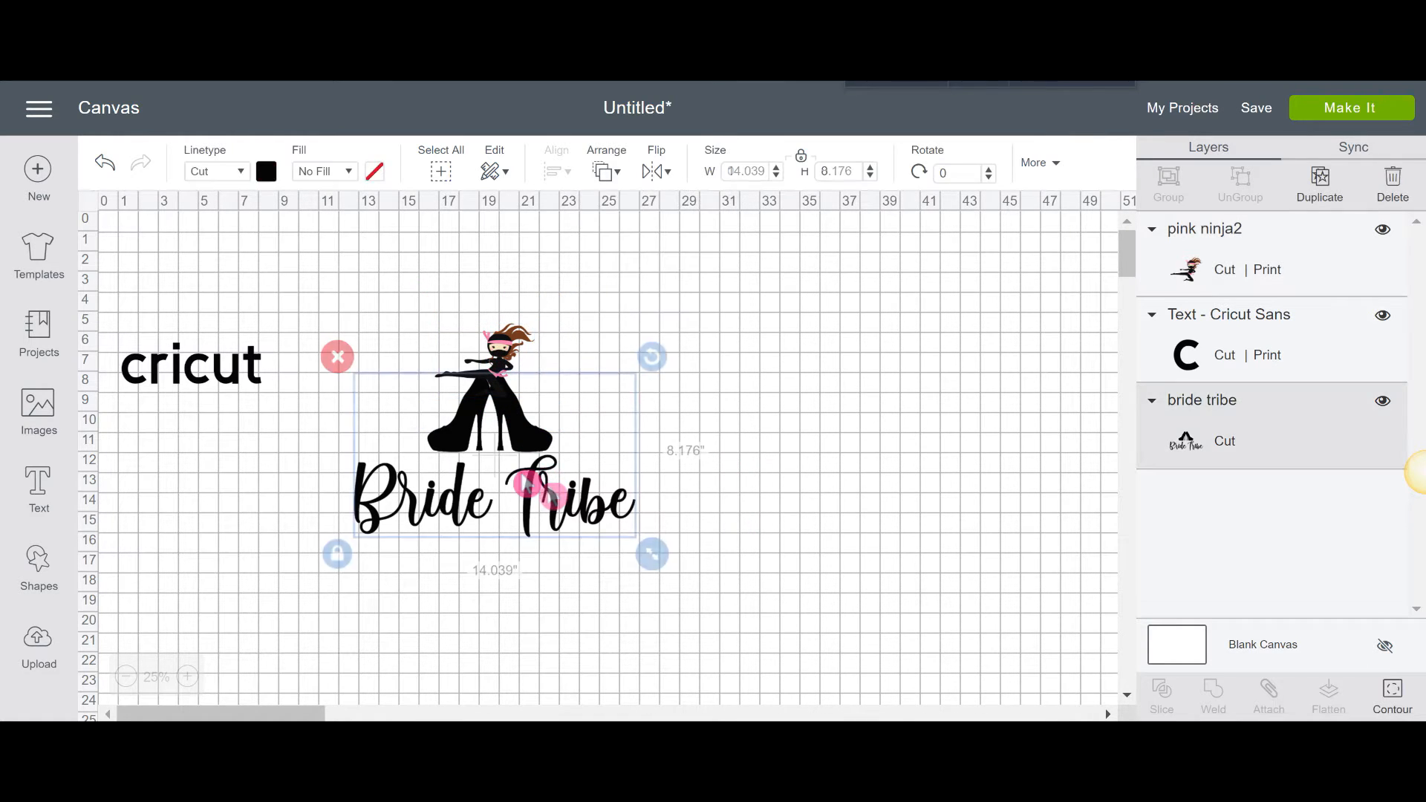
click(268, 172)
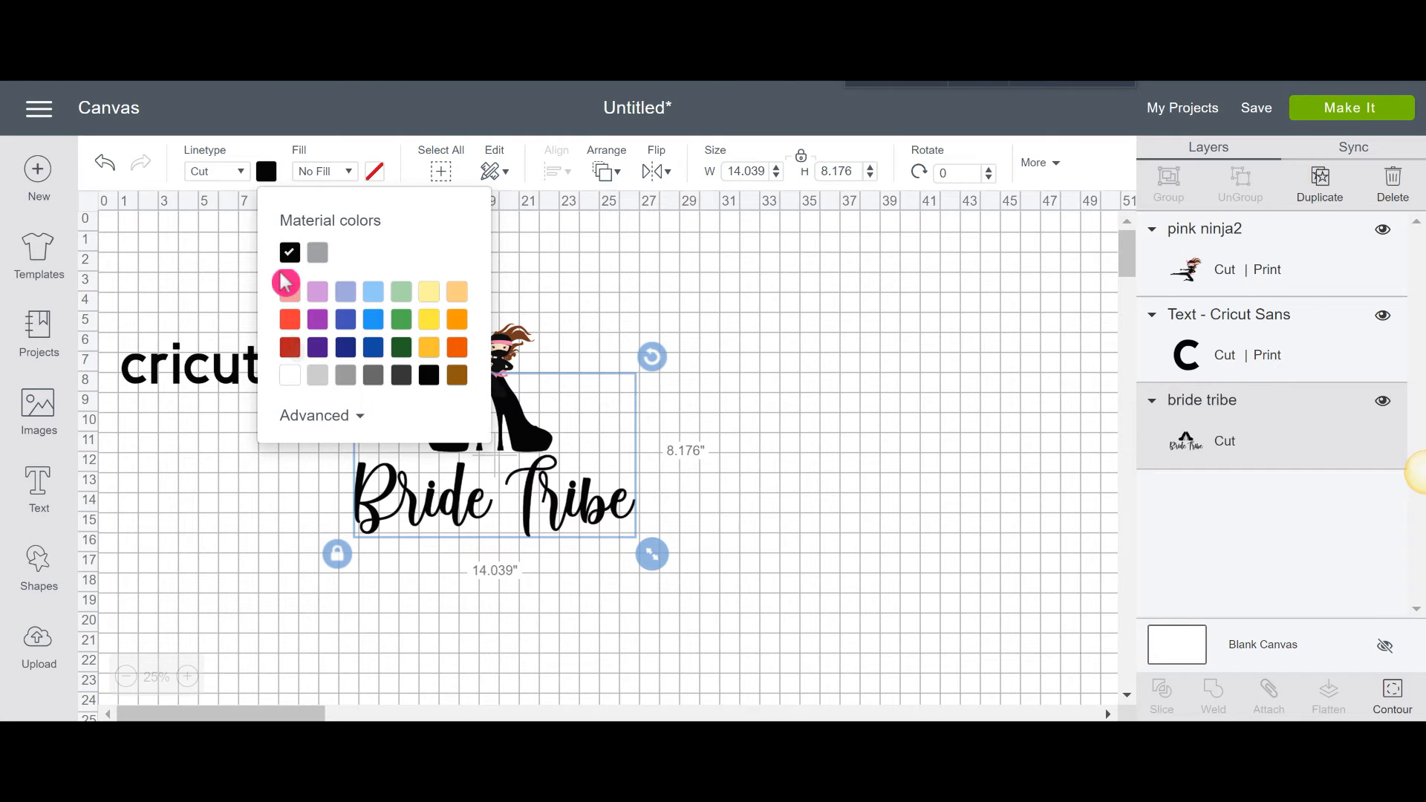
click(431, 320)
click(639, 323)
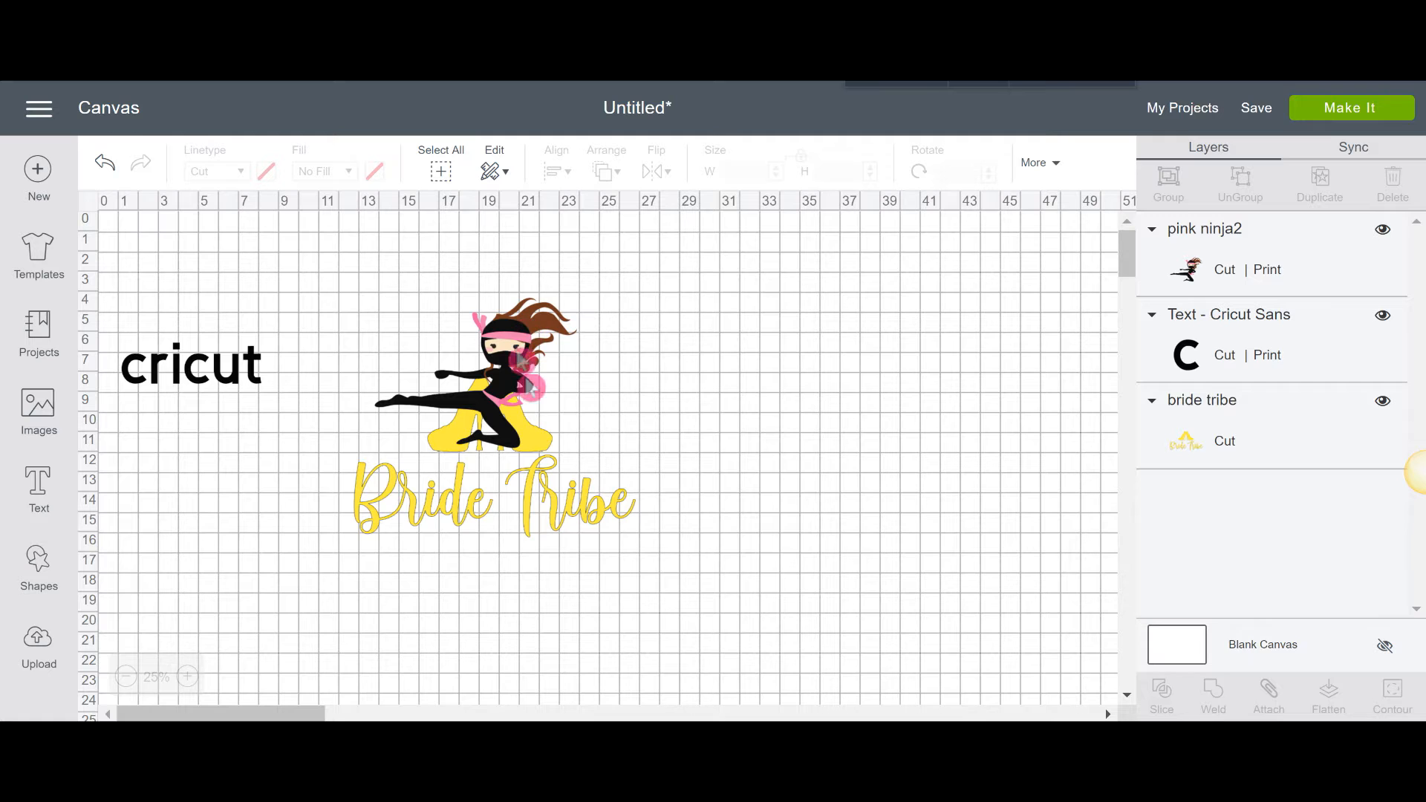
click(522, 357)
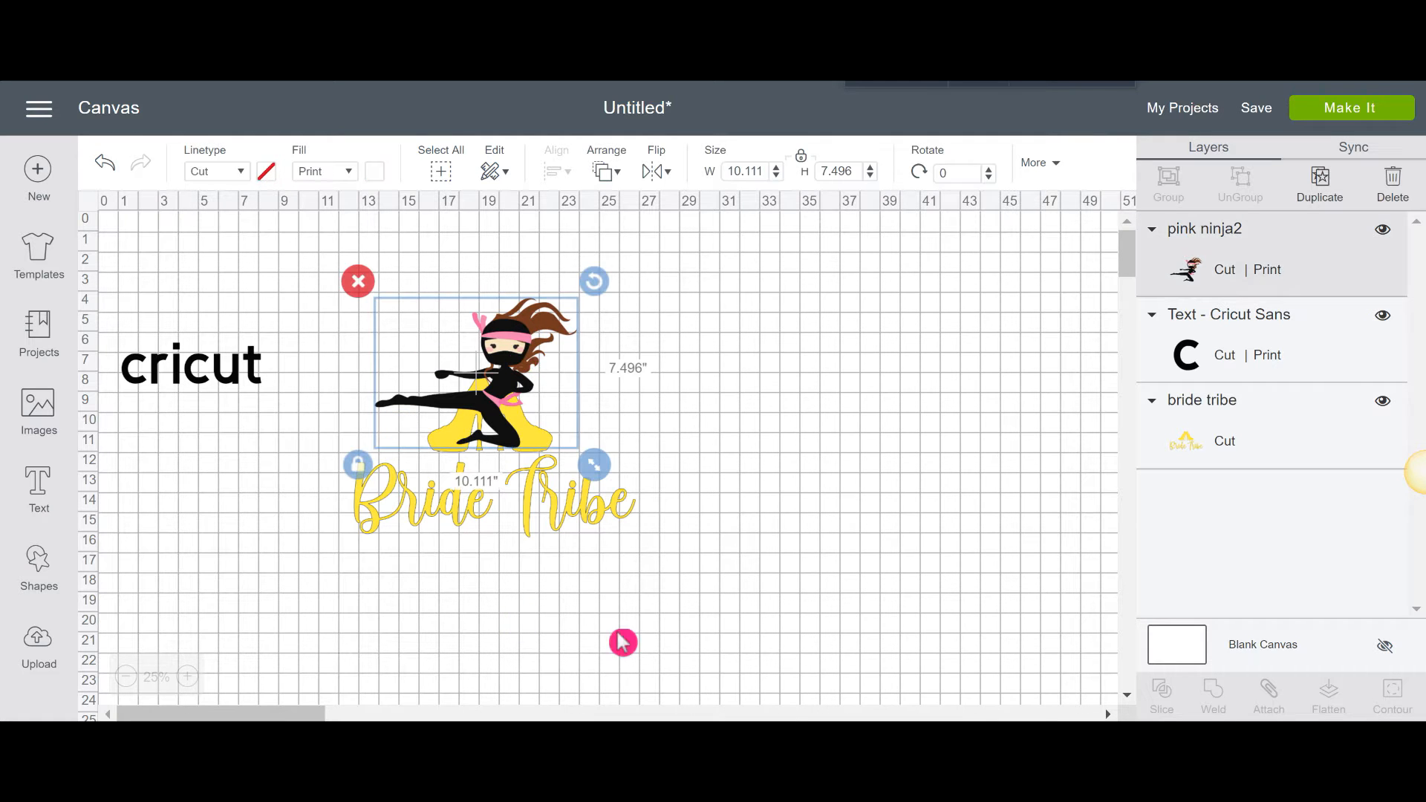
- Move the Bride Tribe design forward one layer and send it to the front, over the ninja
click(557, 536)
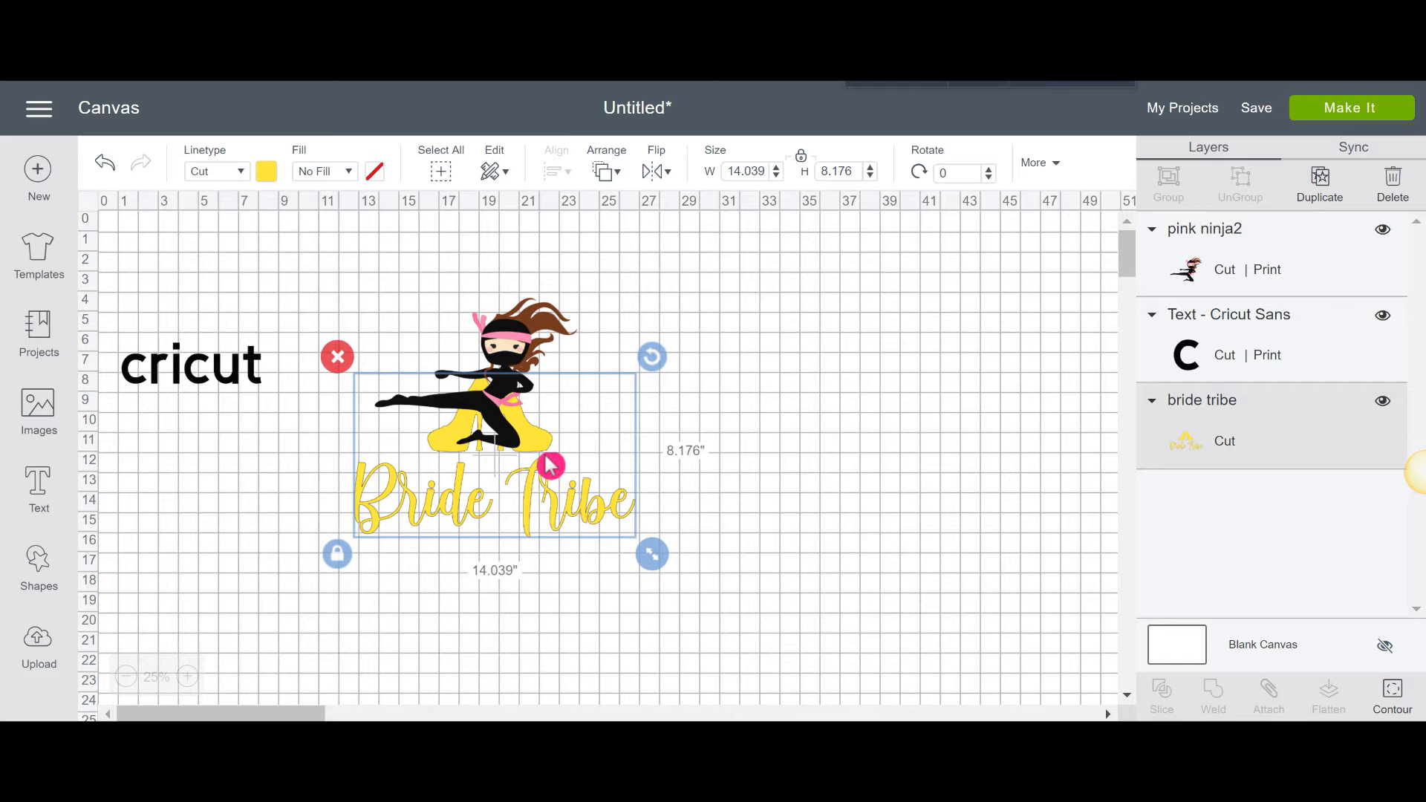
click(616, 175)
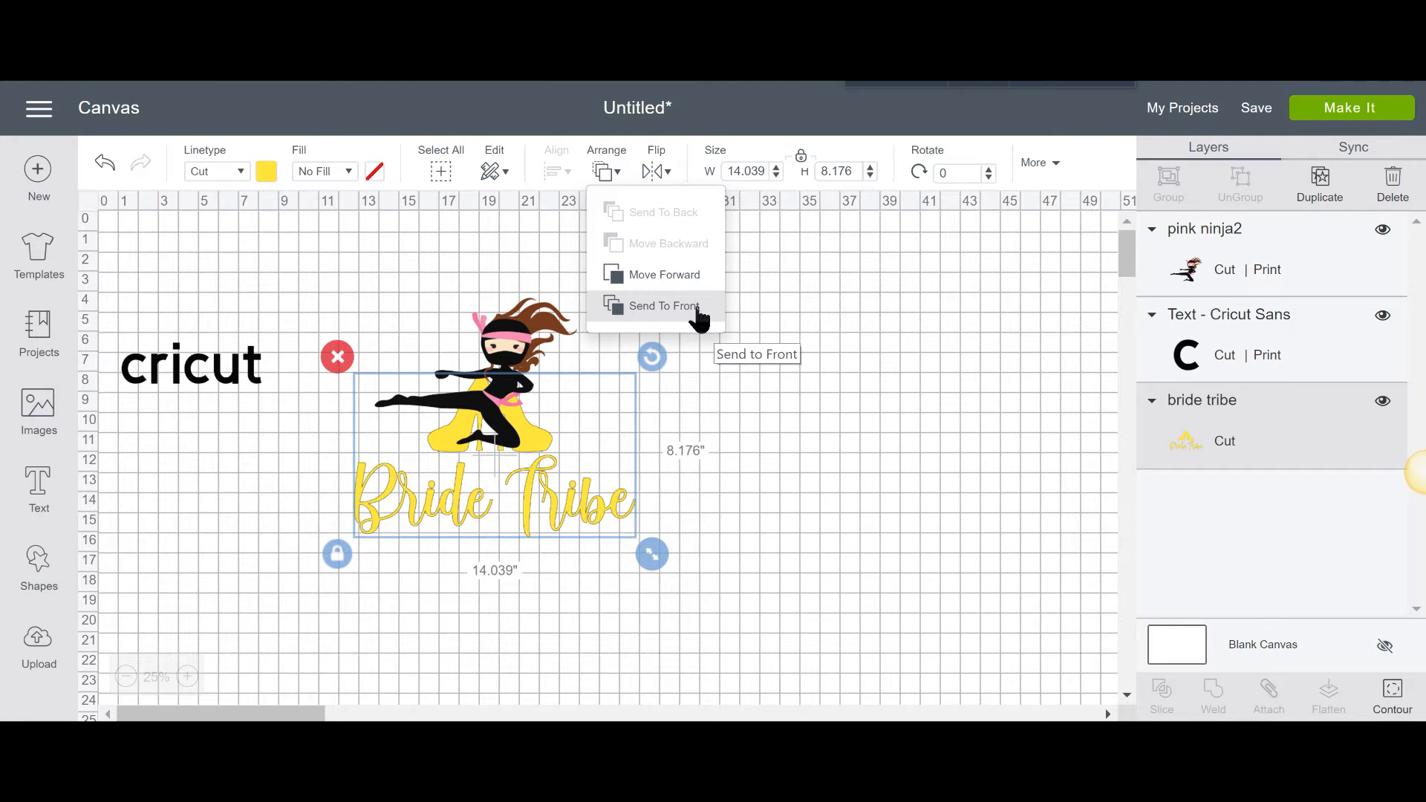
click(688, 286)
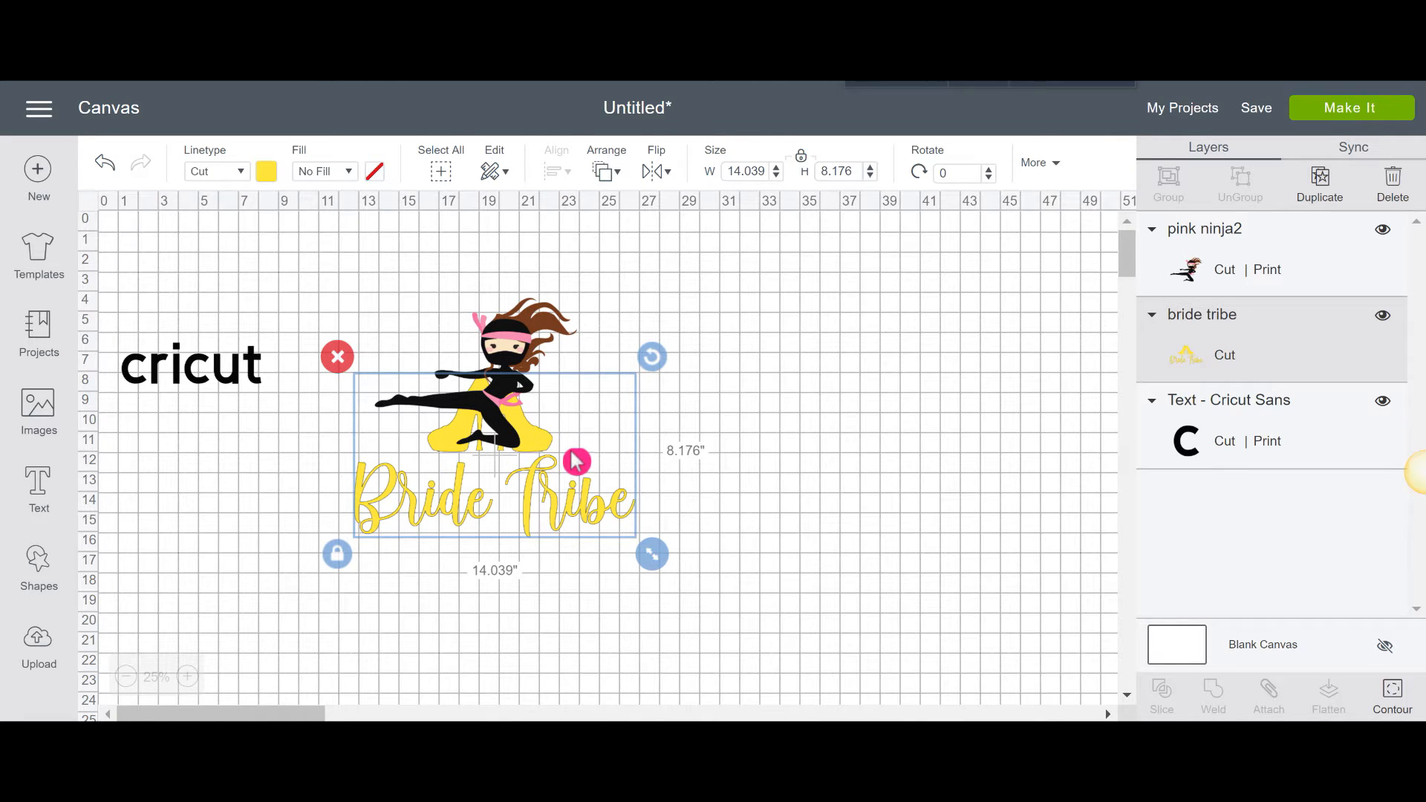
click(607, 177)
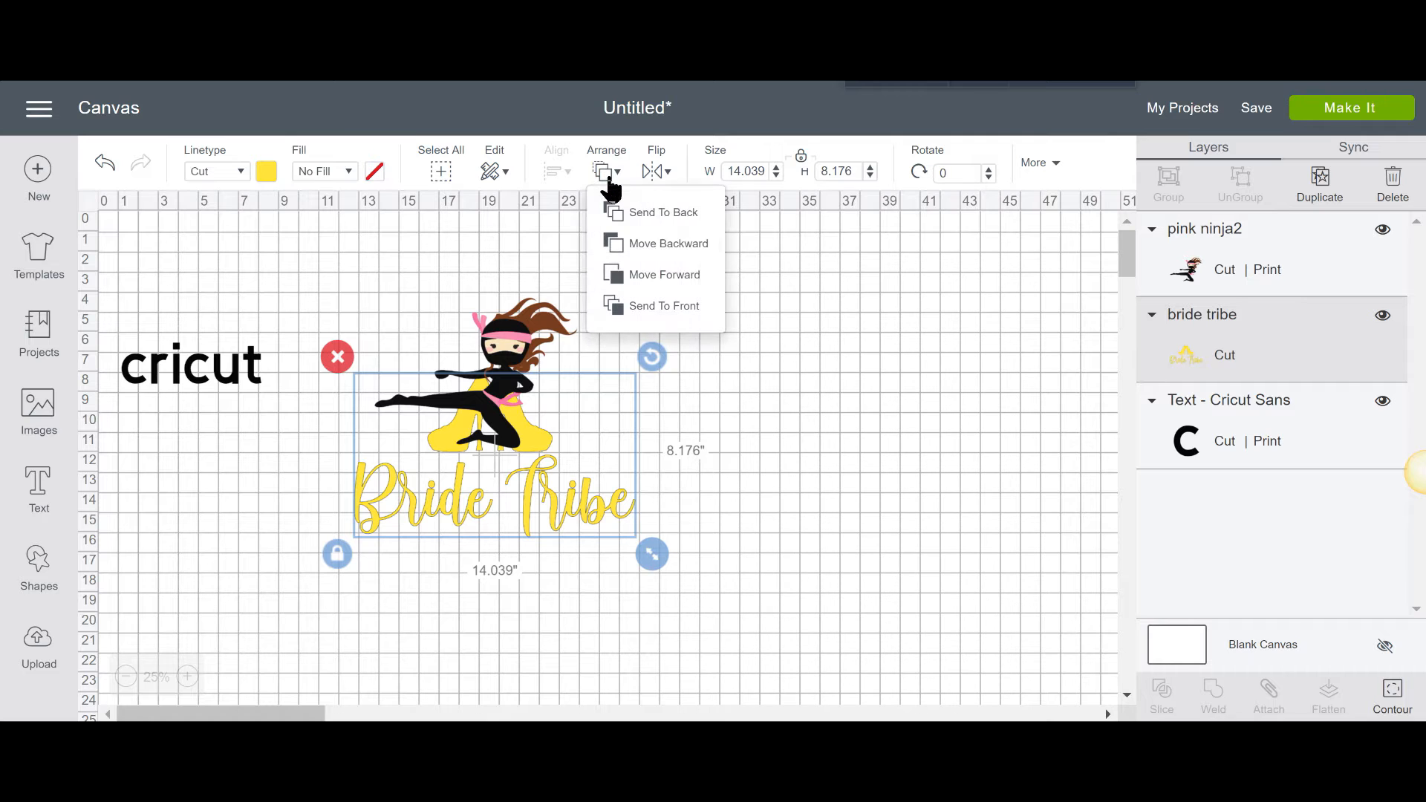
click(686, 310)
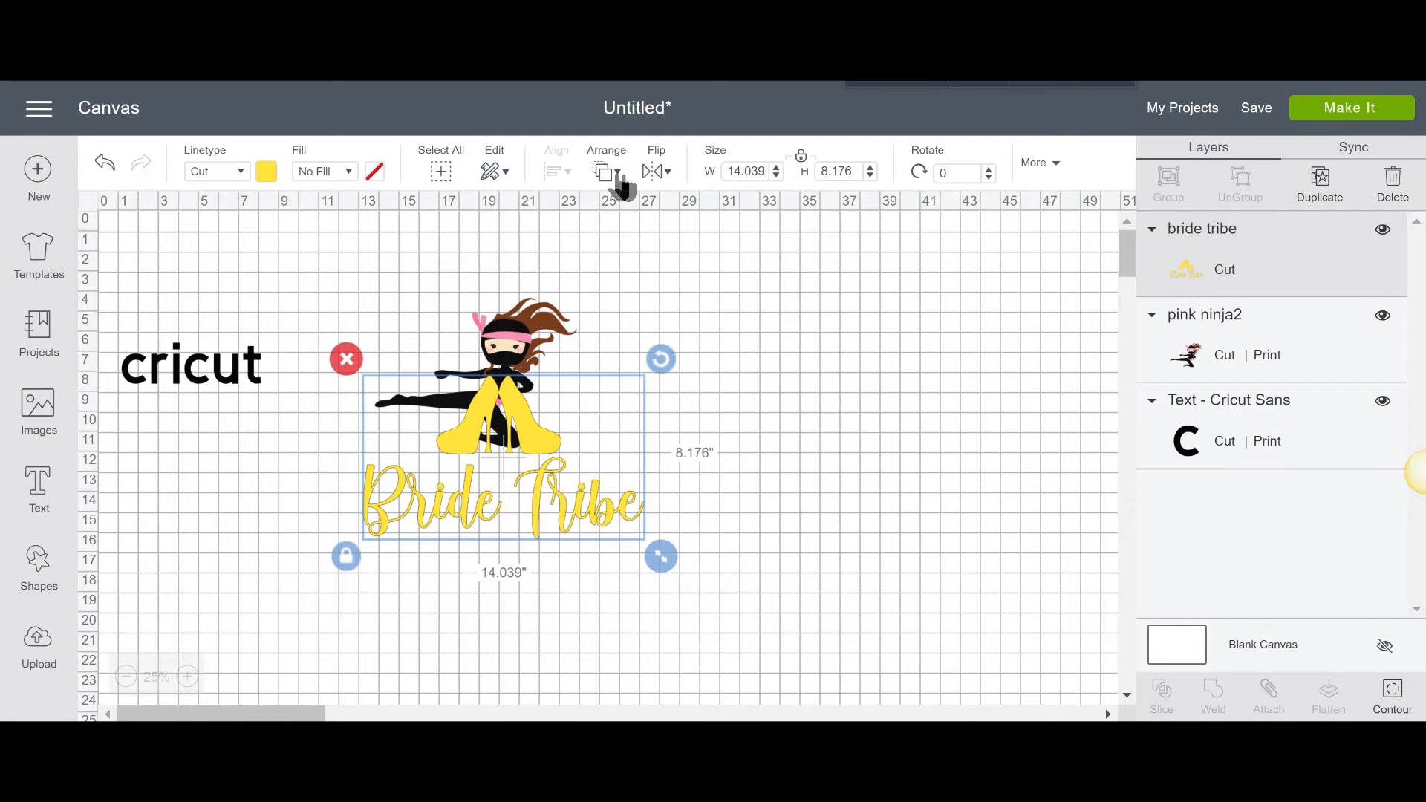
- Flip the Bride Tribe design horizontally and vertically
click(617, 178)
click(672, 194)
click(670, 176)
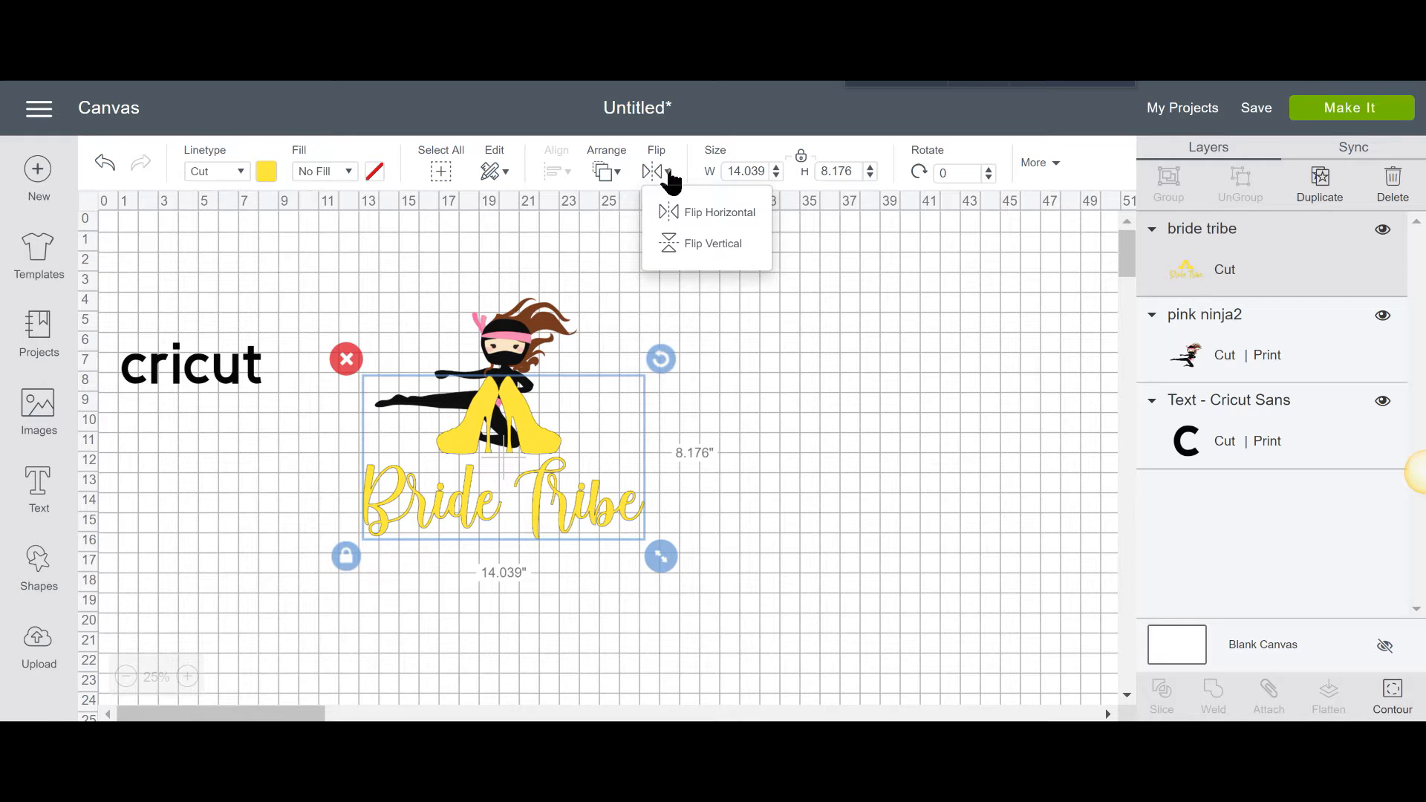
click(718, 217)
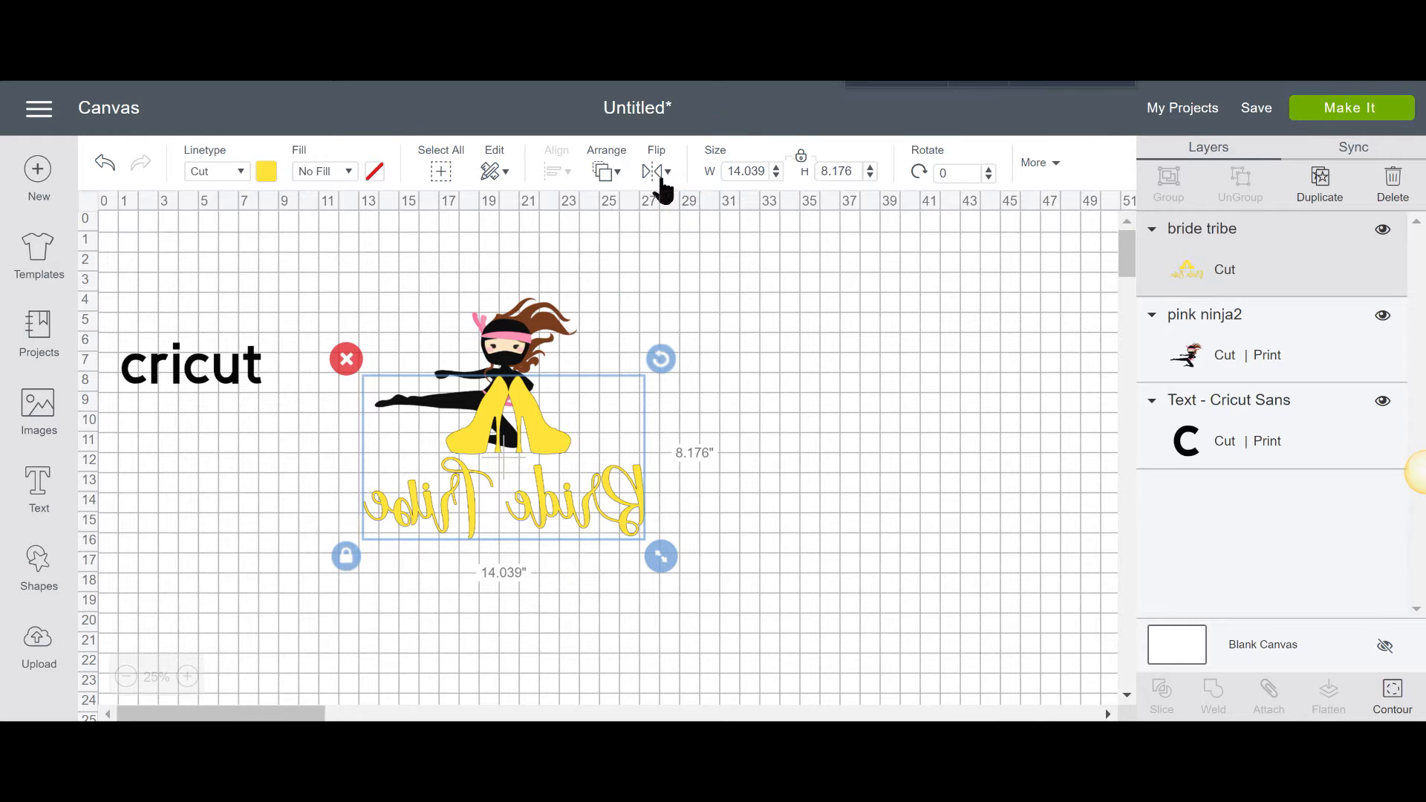
click(657, 173)
click(555, 529)
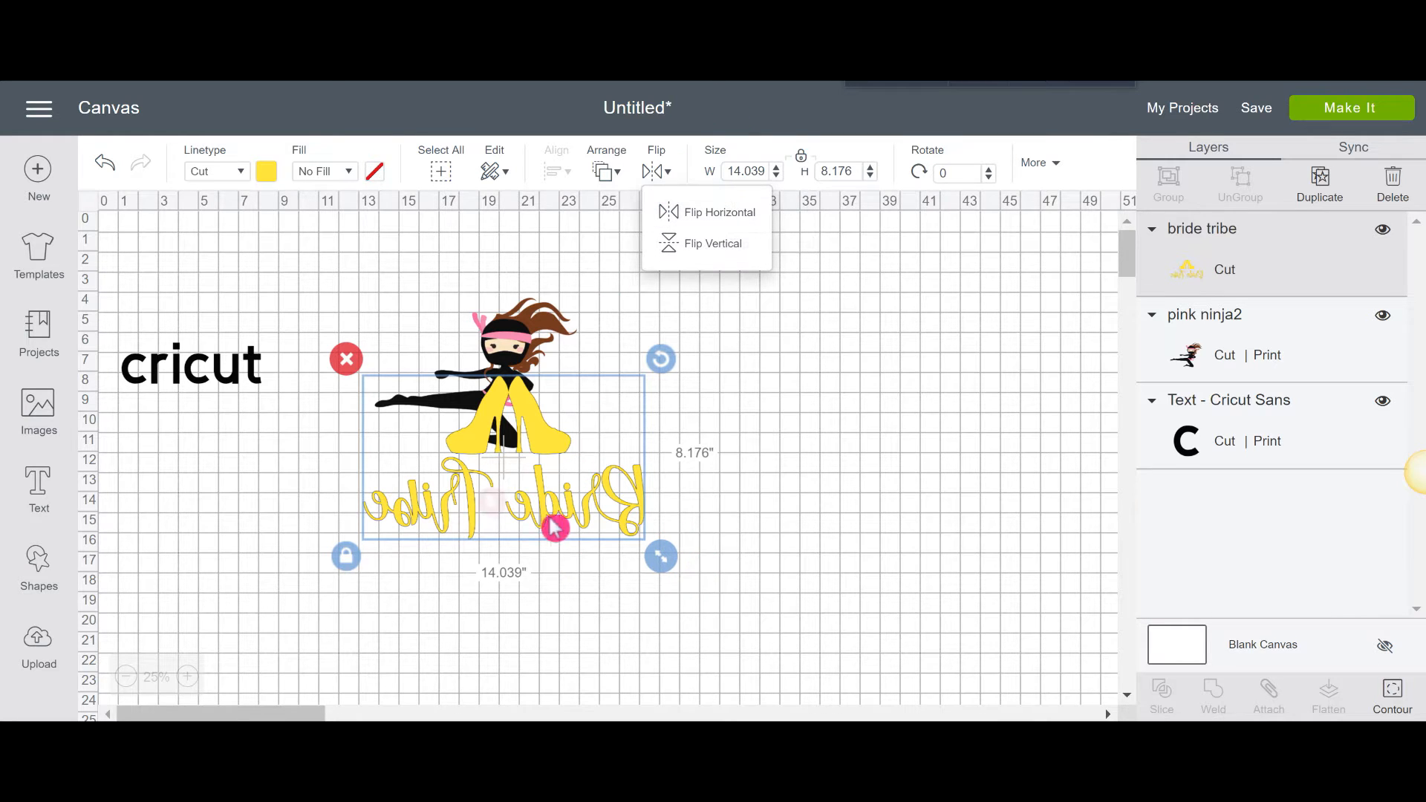
click(759, 258)
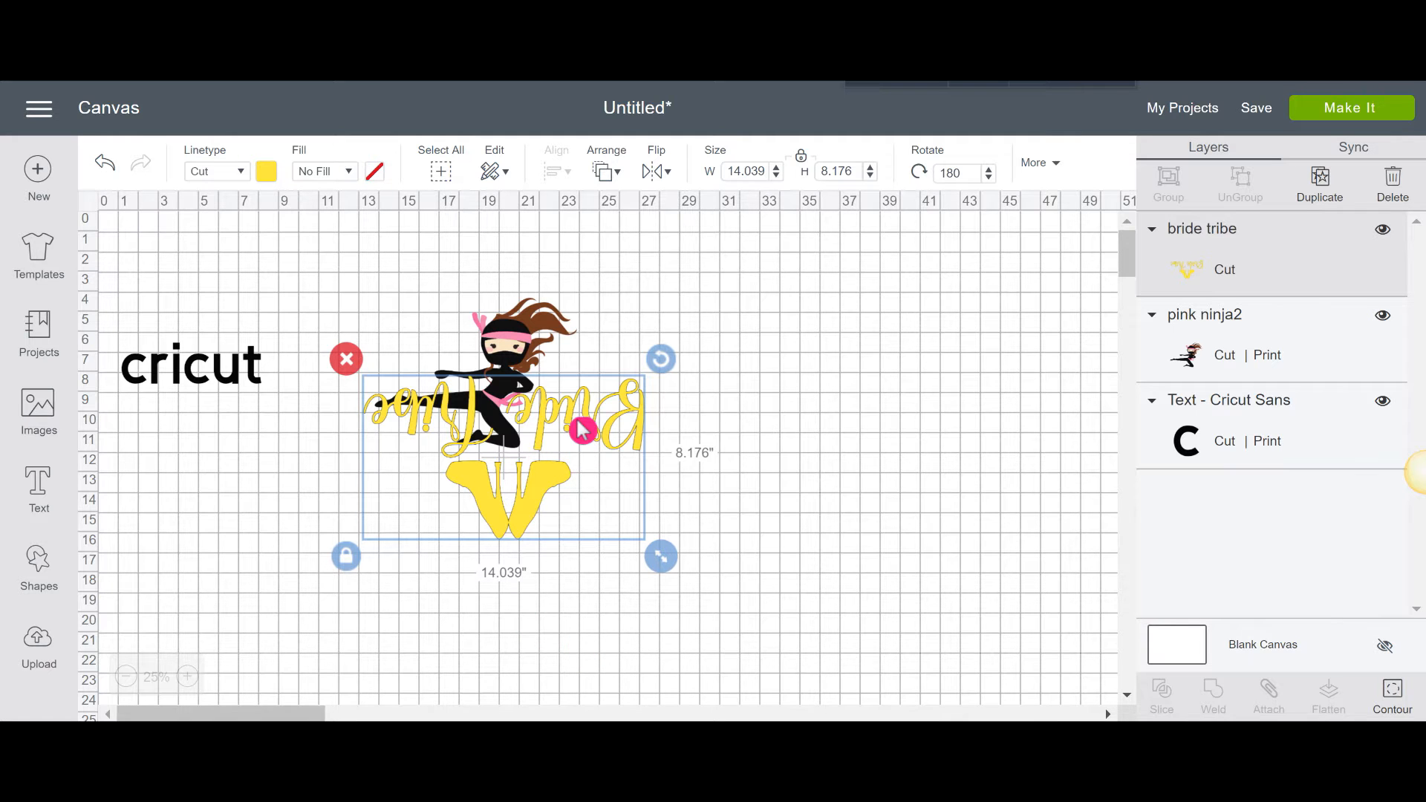
- Set the upright Bride Tribe design's width to 8.5 in and then reduce it to 5 in
click(560, 386)
drag(548, 429, 552, 460)
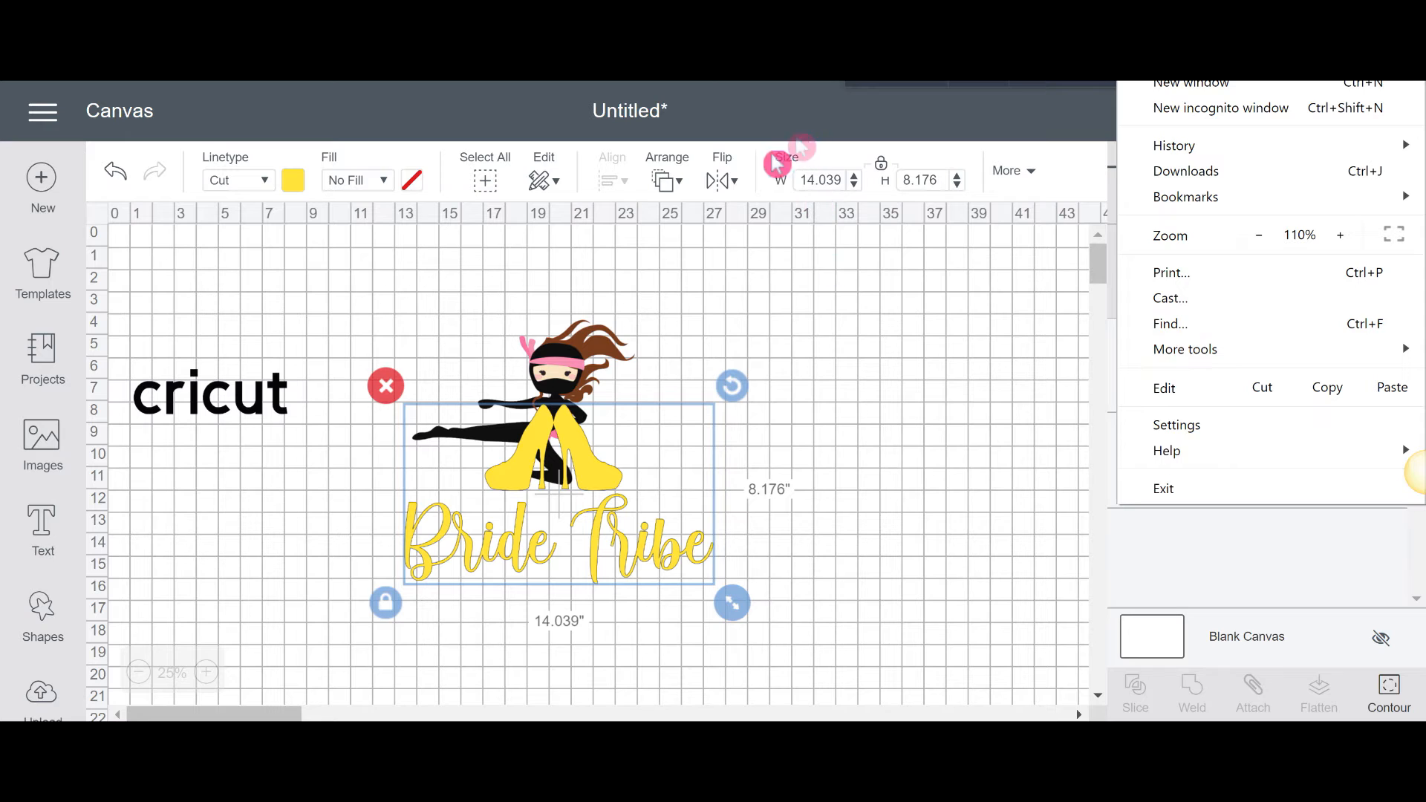
click(837, 188)
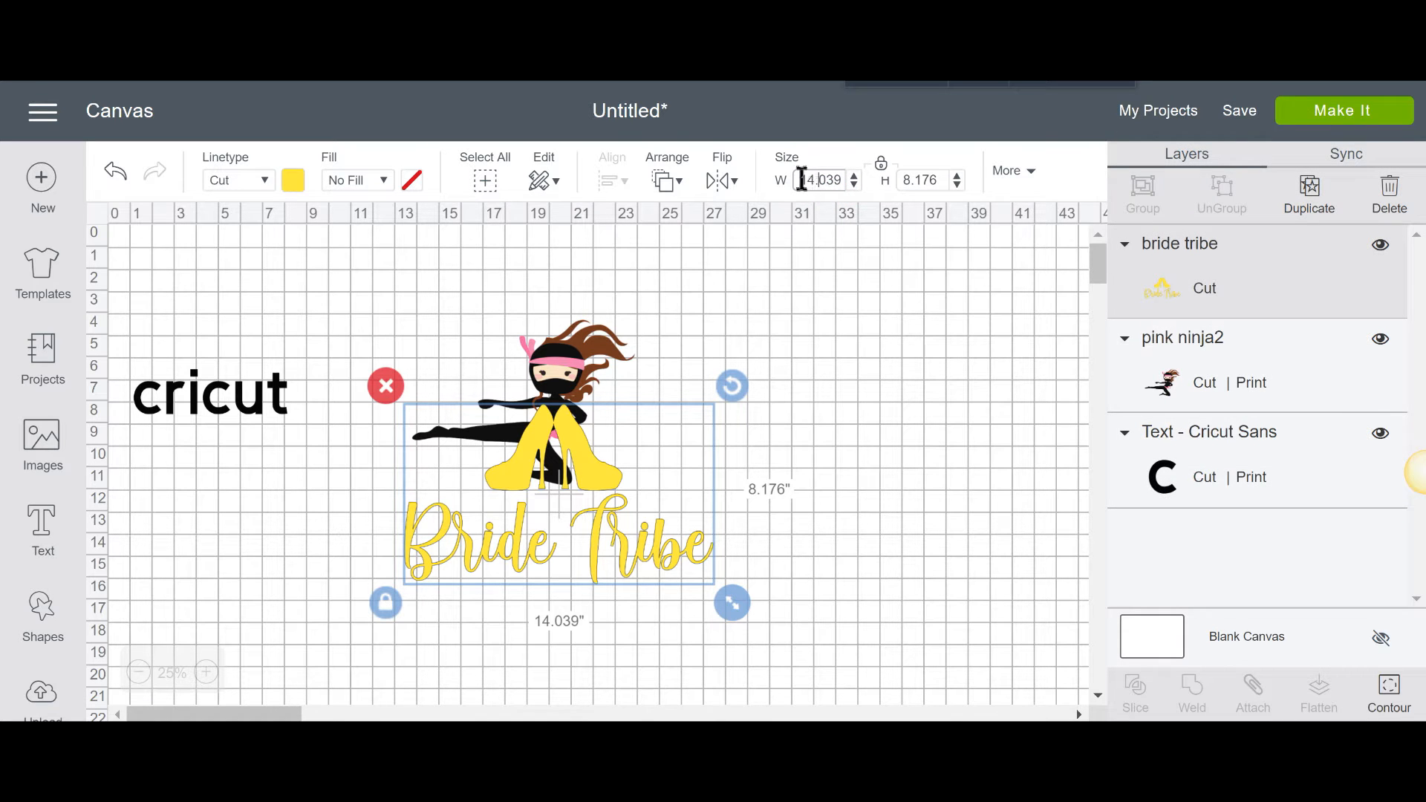
text(8.5)
key(Return)
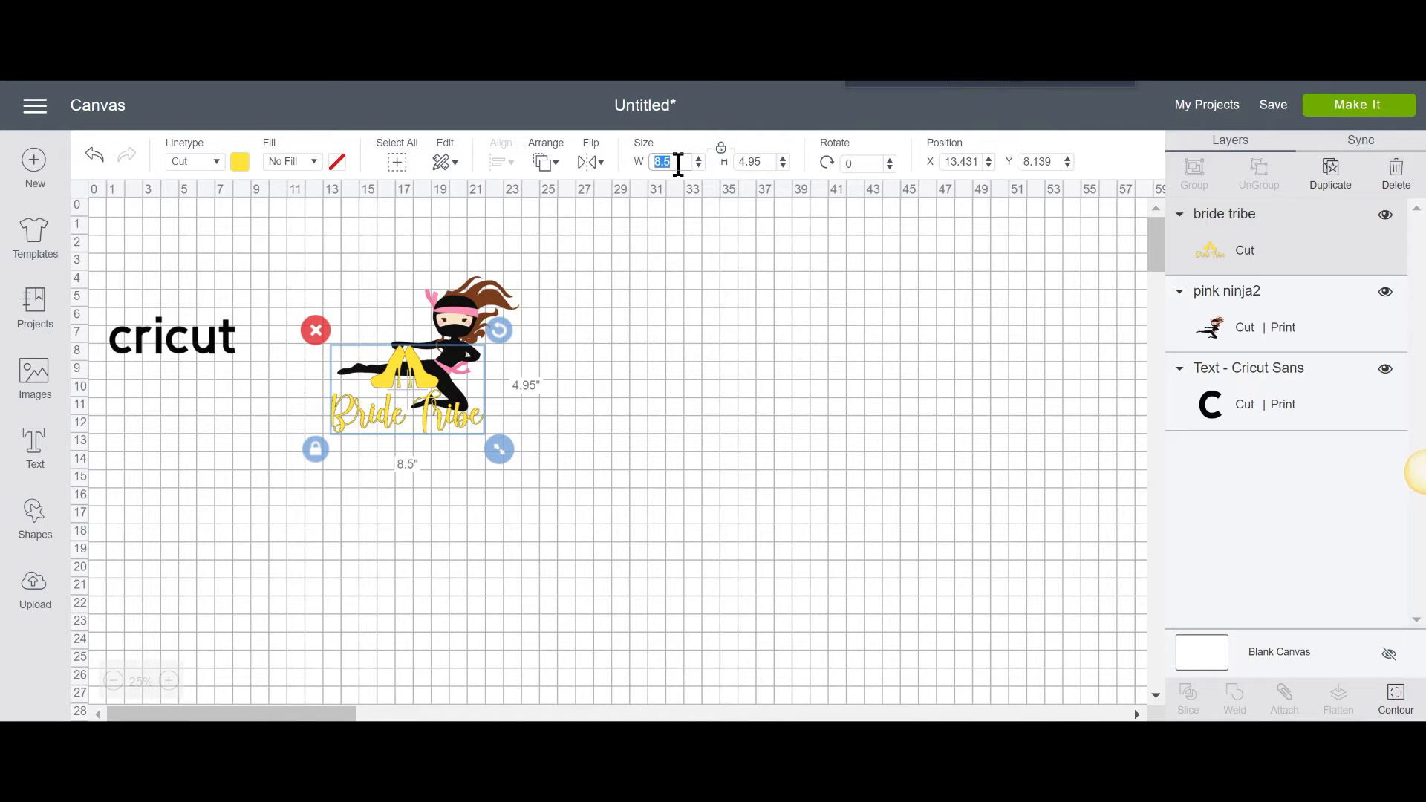
text(5)
key(Return)
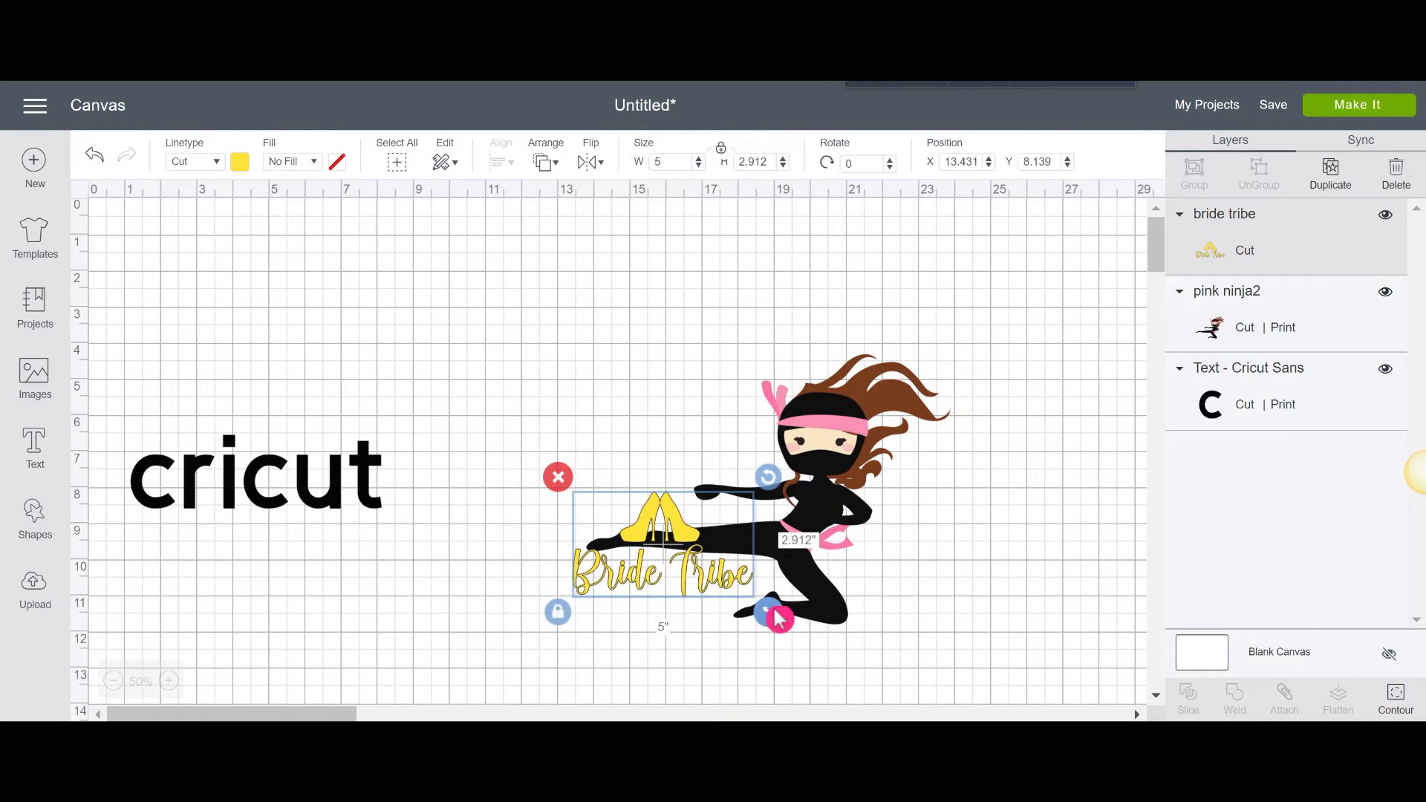
- Enlarge the Bride Tribe design to about 9.64 × 5.61 in and move it above the cricut text, clear of the ninja
drag(774, 611, 937, 707)
drag(811, 582, 741, 498)
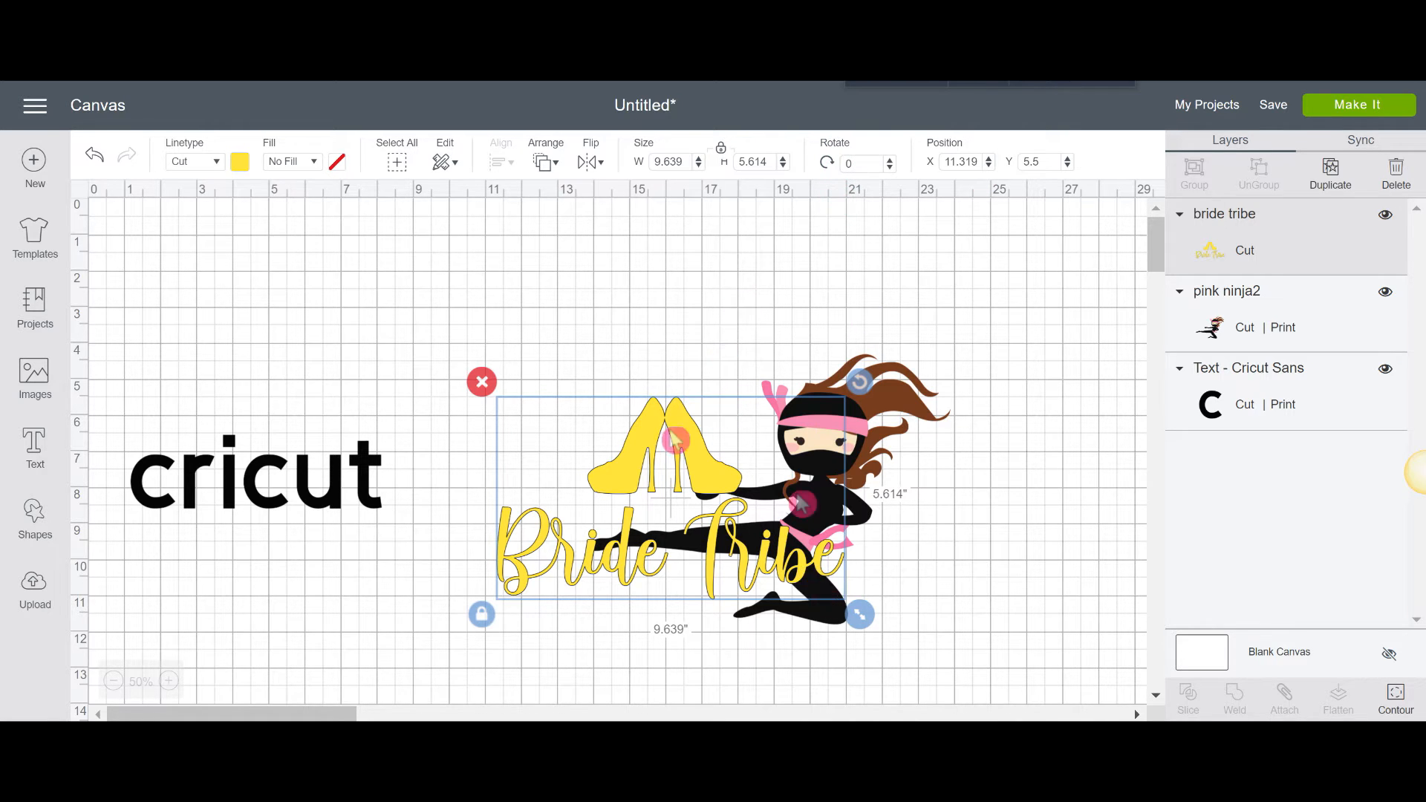
drag(776, 475, 615, 327)
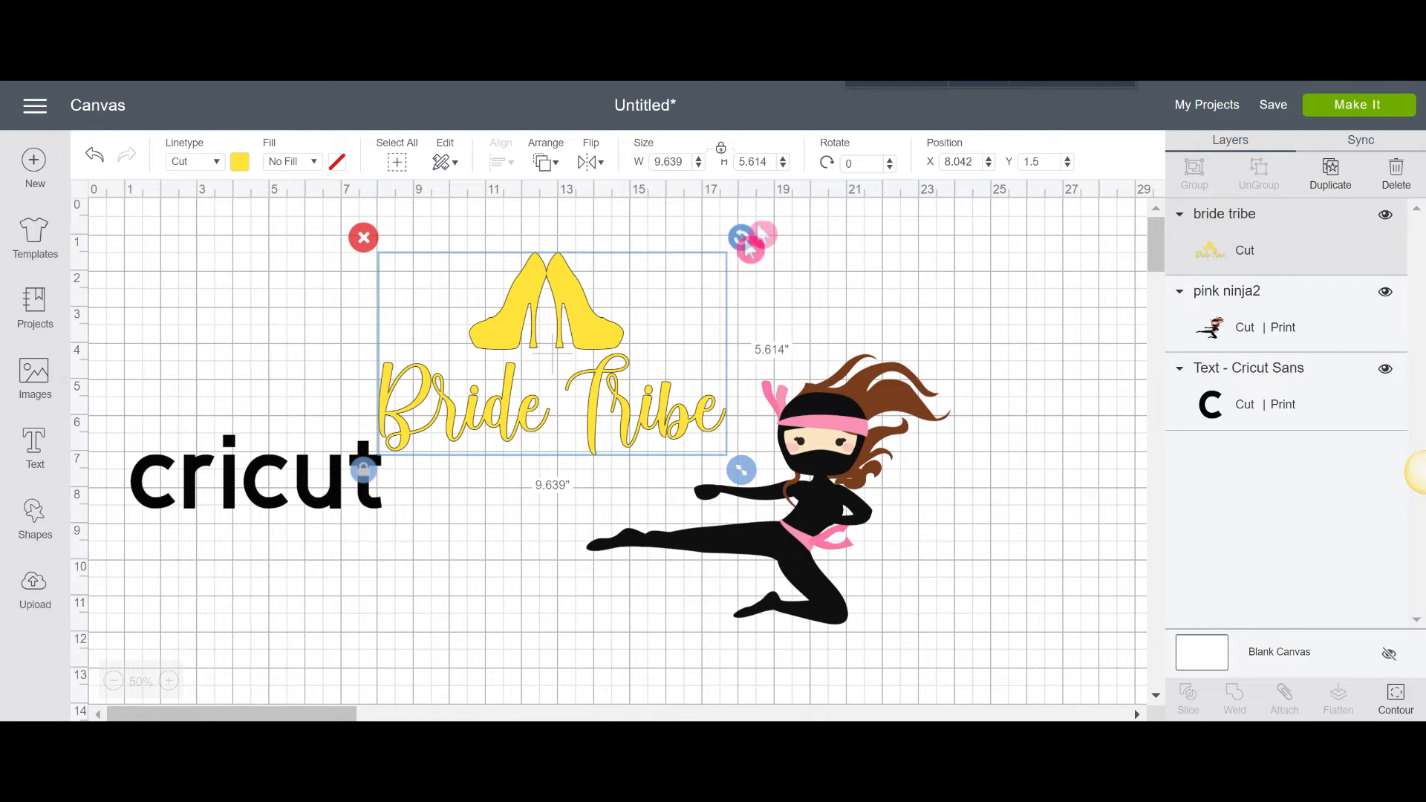
- Rotate the Bride Tribe design slightly freehand, then set its rotation to 90, 180 and finally 0 degrees
mouse_move(750, 242)
mouse_down()
mouse_move(751, 338)
mouse_move(691, 403)
mouse_move(557, 448)
mouse_move(461, 324)
mouse_move(531, 270)
mouse_move(728, 230)
mouse_move(690, 297)
mouse_move(674, 261)
mouse_move(576, 401)
mouse_move(577, 369)
mouse_move(675, 369)
mouse_move(703, 267)
mouse_move(710, 283)
mouse_move(745, 223)
mouse_move(742, 236)
mouse_up()
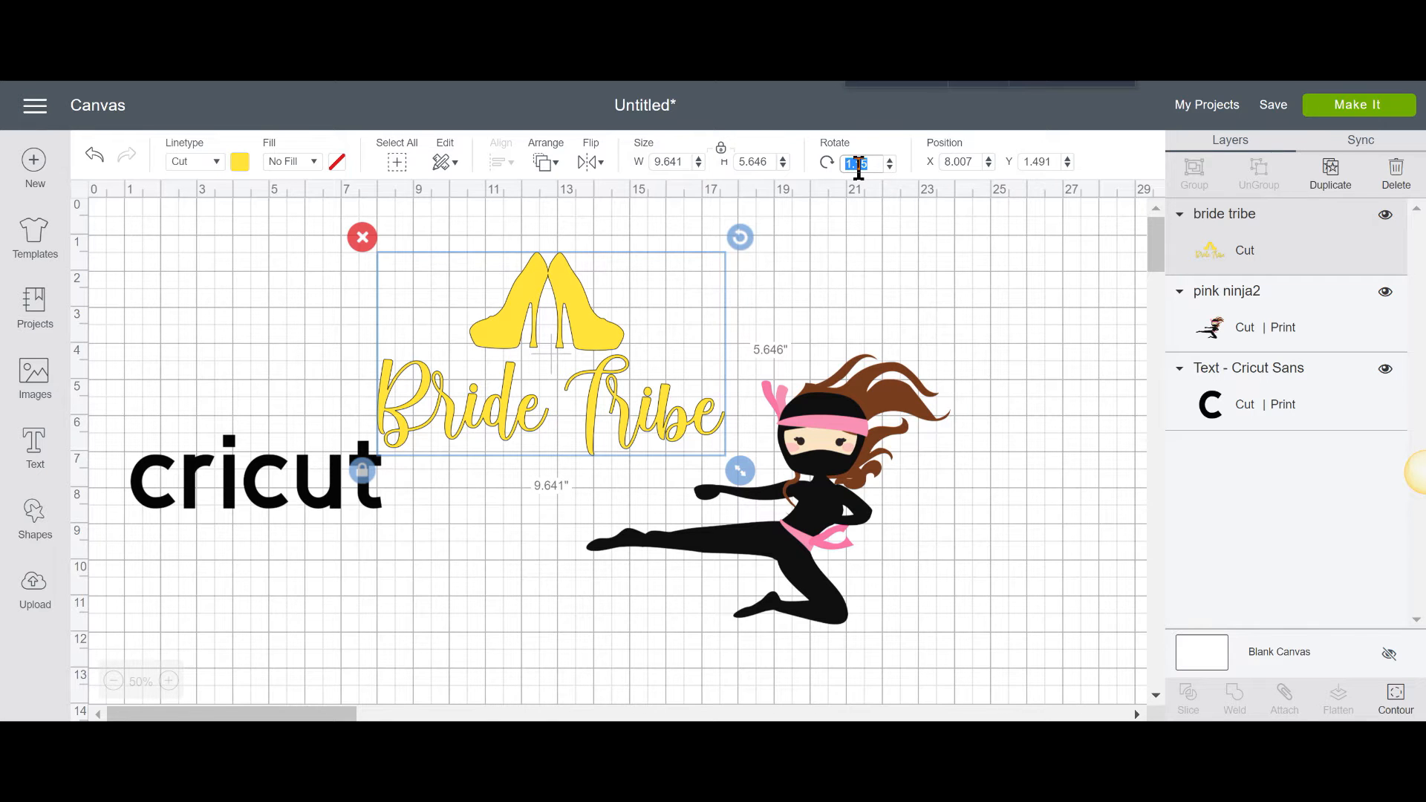
key(Return)
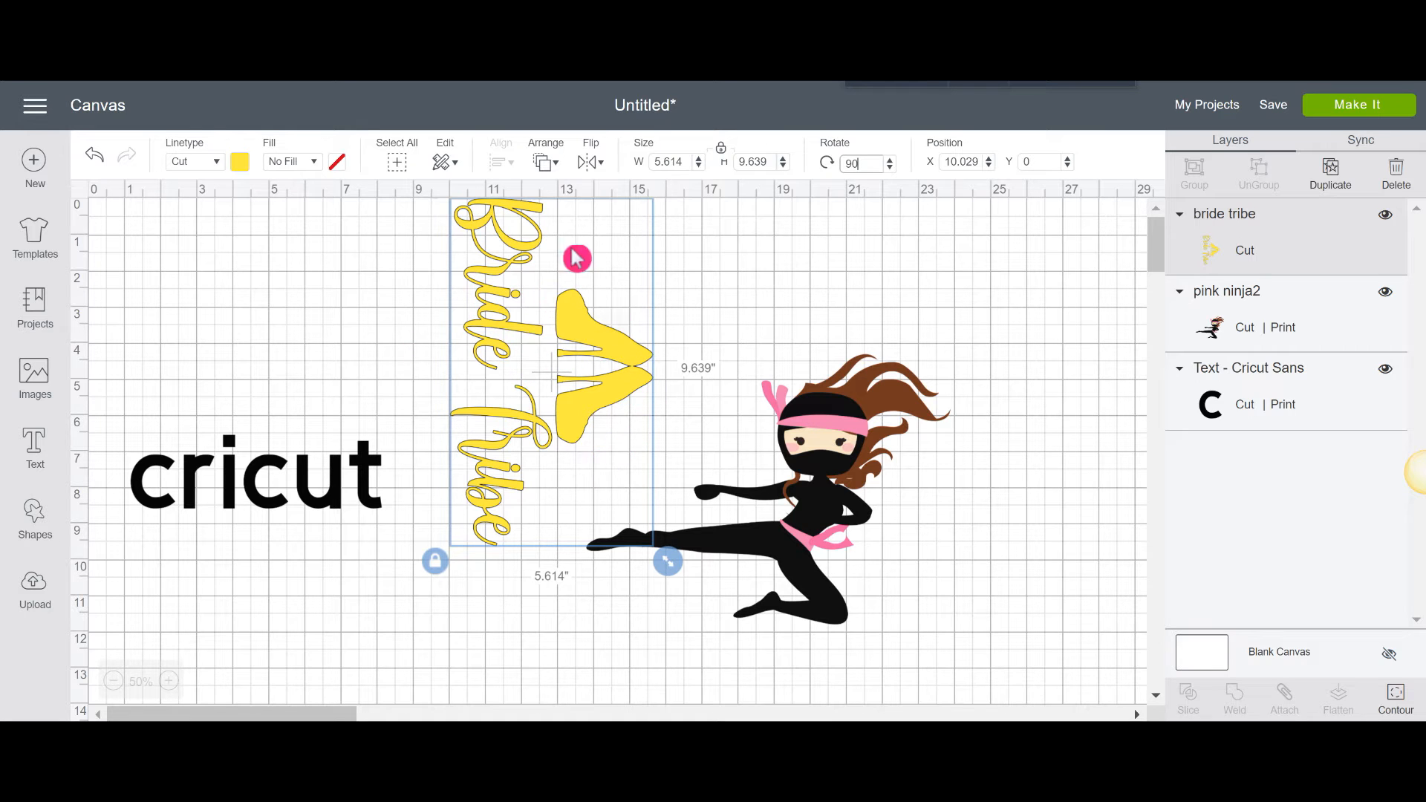
click(857, 167)
text(180)
key(Return)
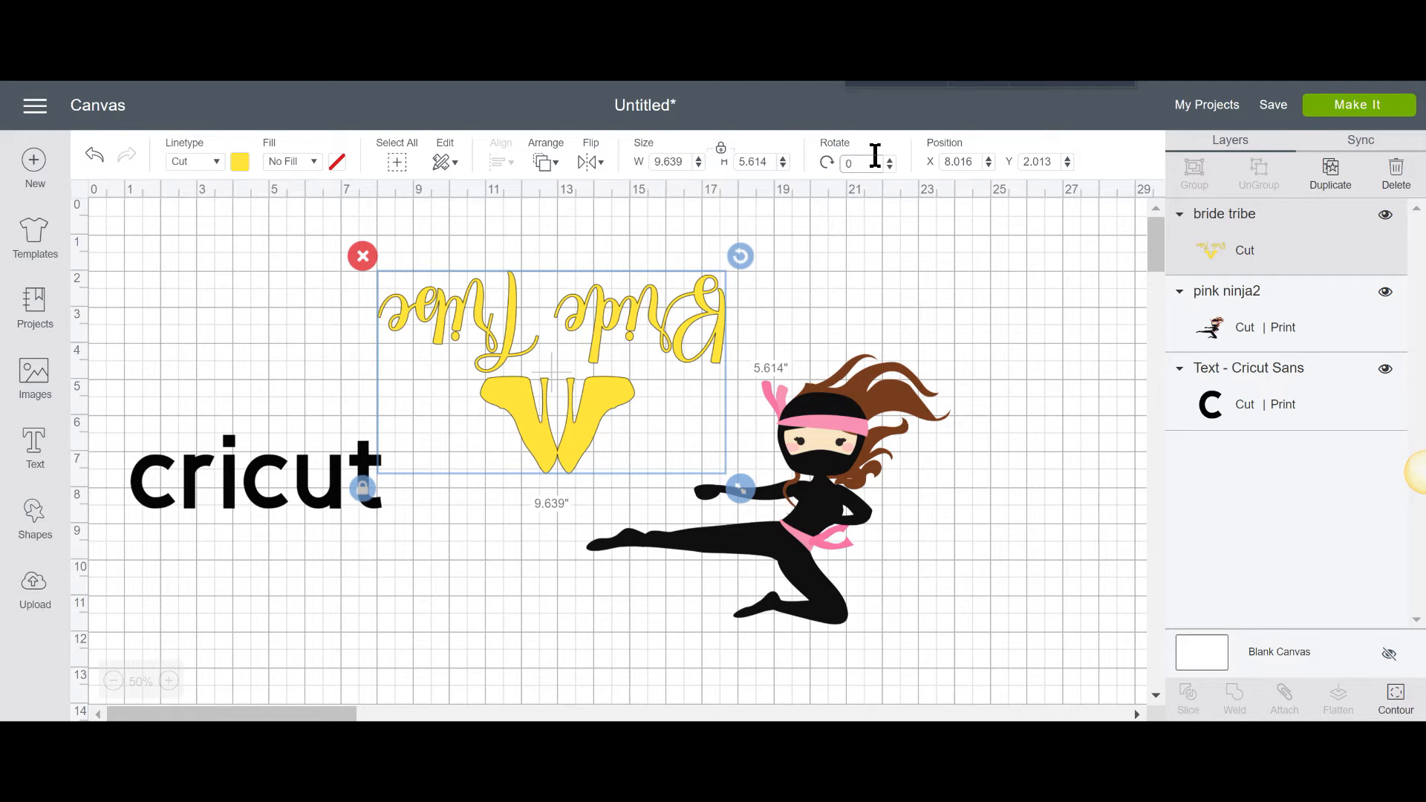
key(Return)
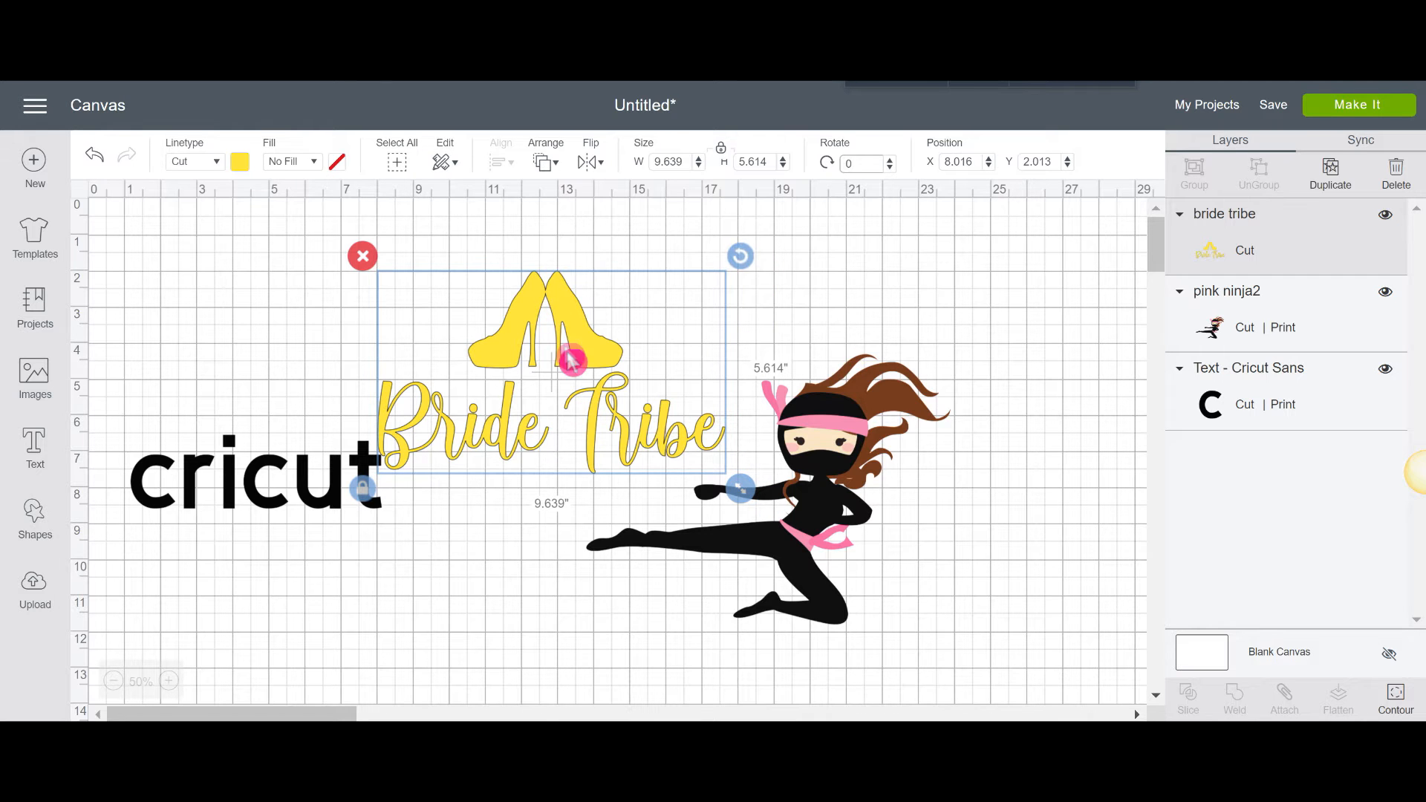
- Move the Bride Tribe design and the ninja together toward X 20, Y 9 in, and the cricut text to about X 5.1, Y 5.4 in
drag(570, 360, 687, 352)
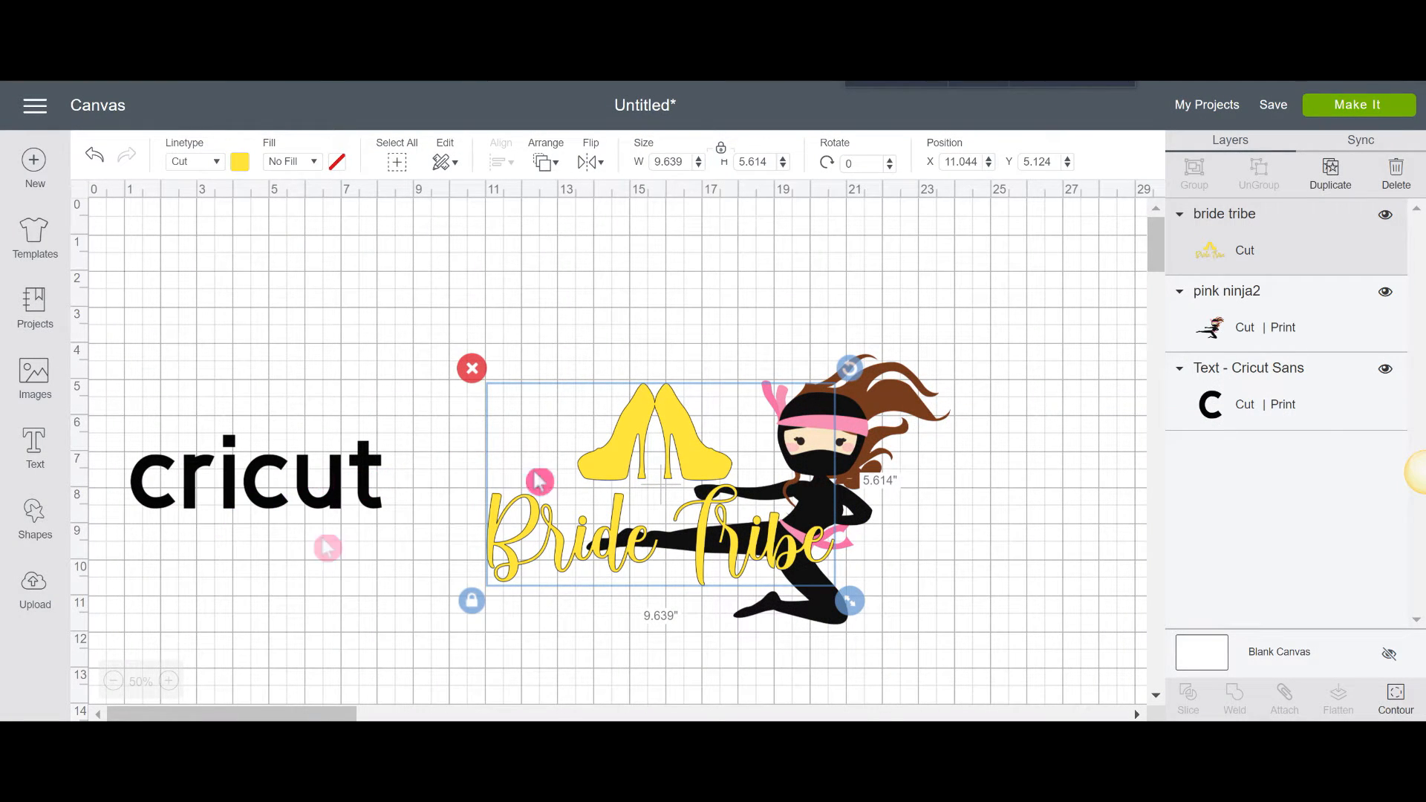
drag(592, 453, 915, 591)
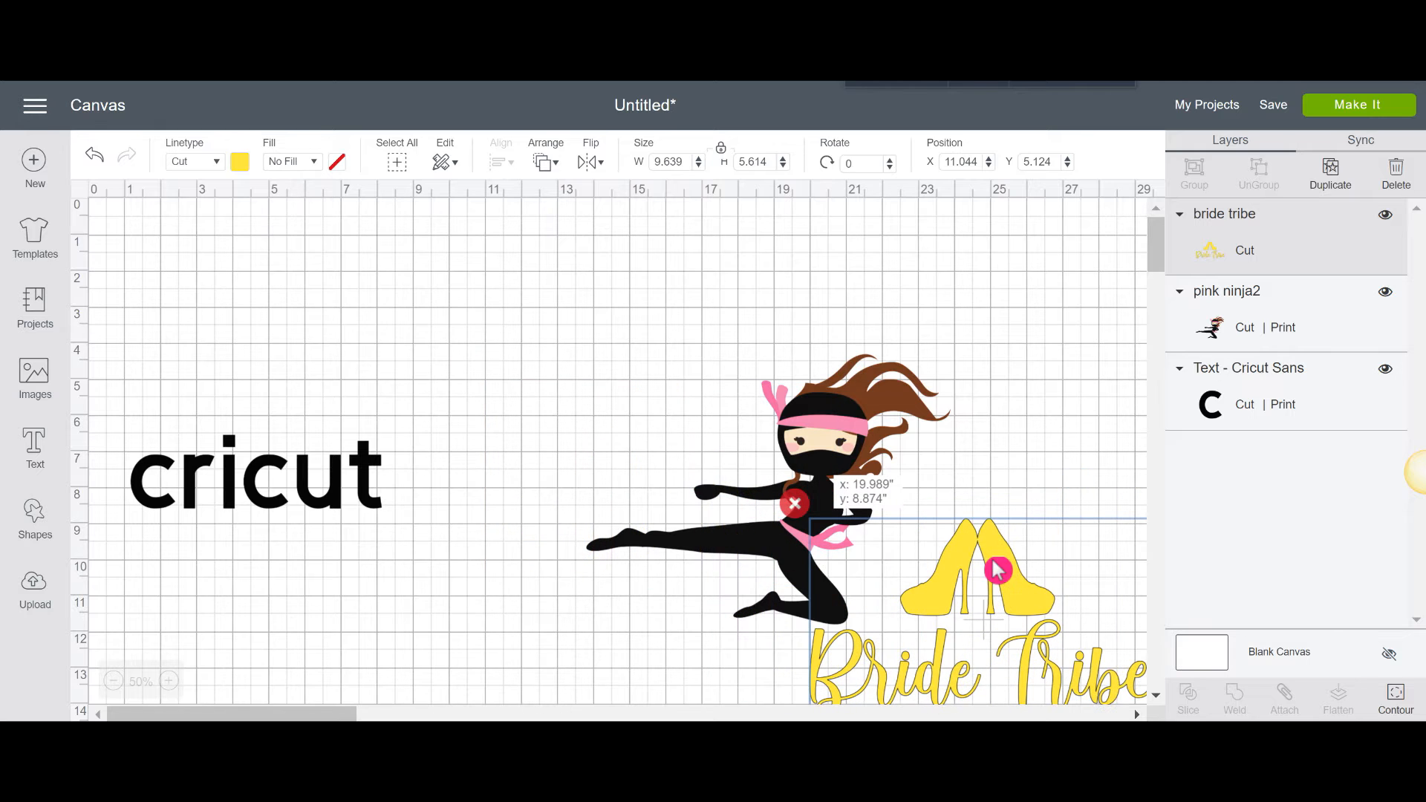
drag(901, 509, 1089, 560)
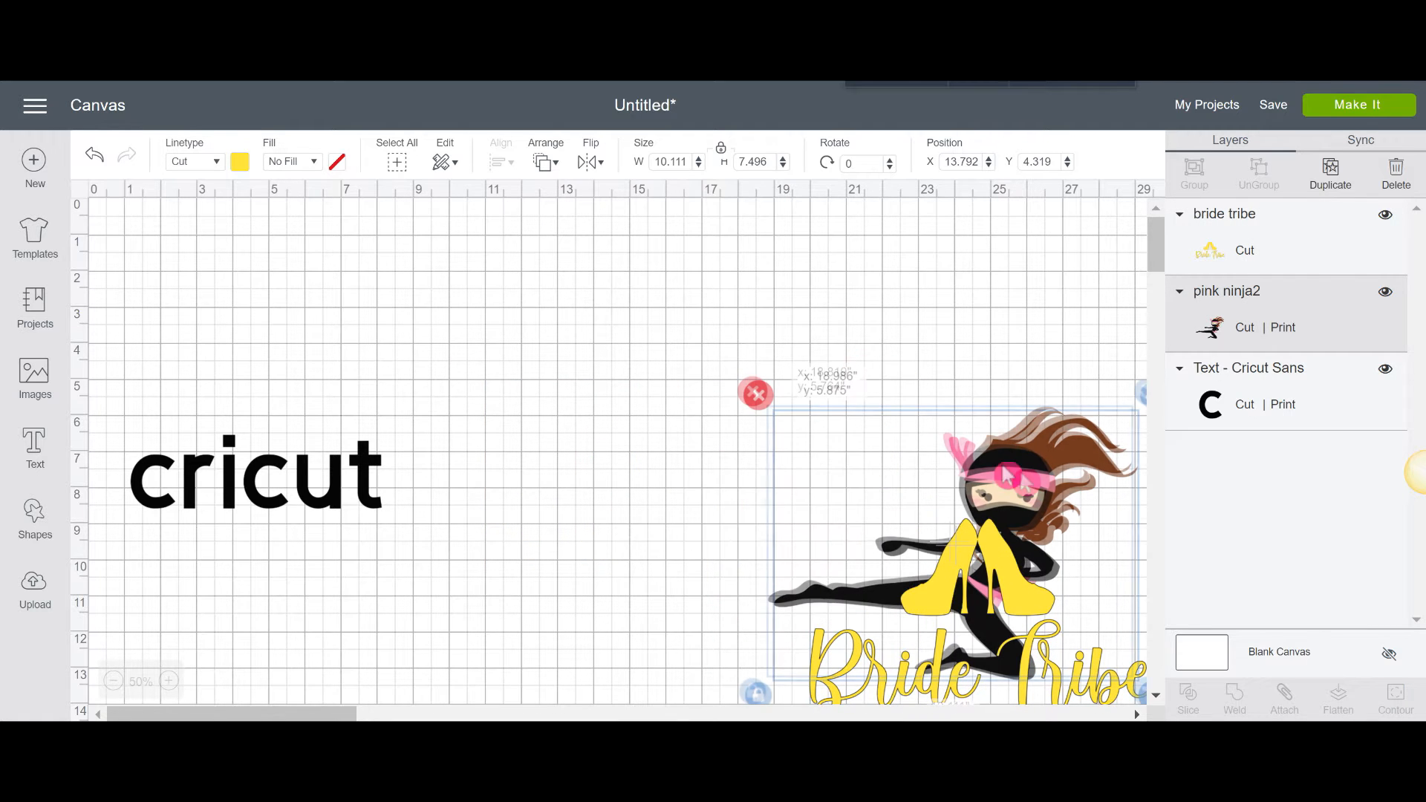
click(310, 478)
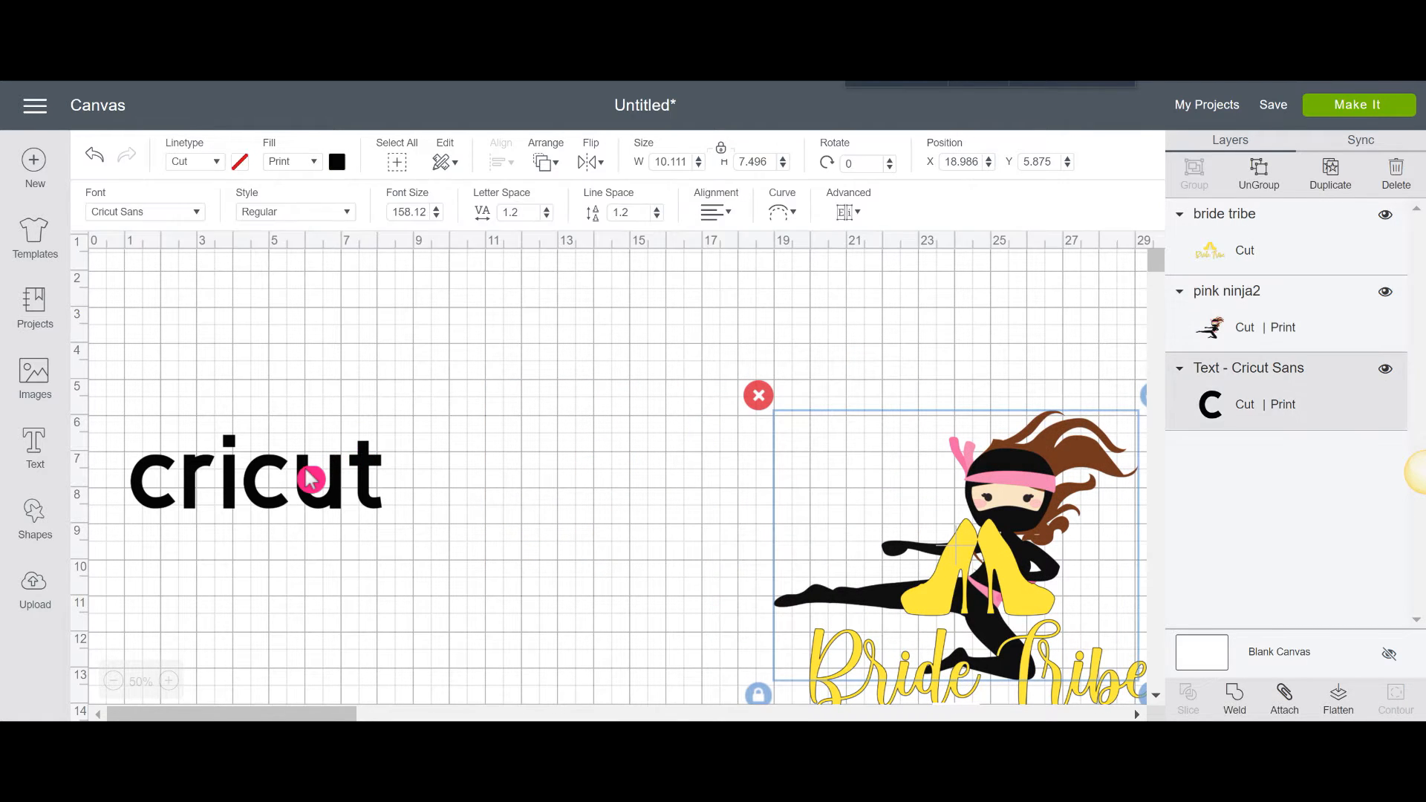
drag(309, 478, 483, 419)
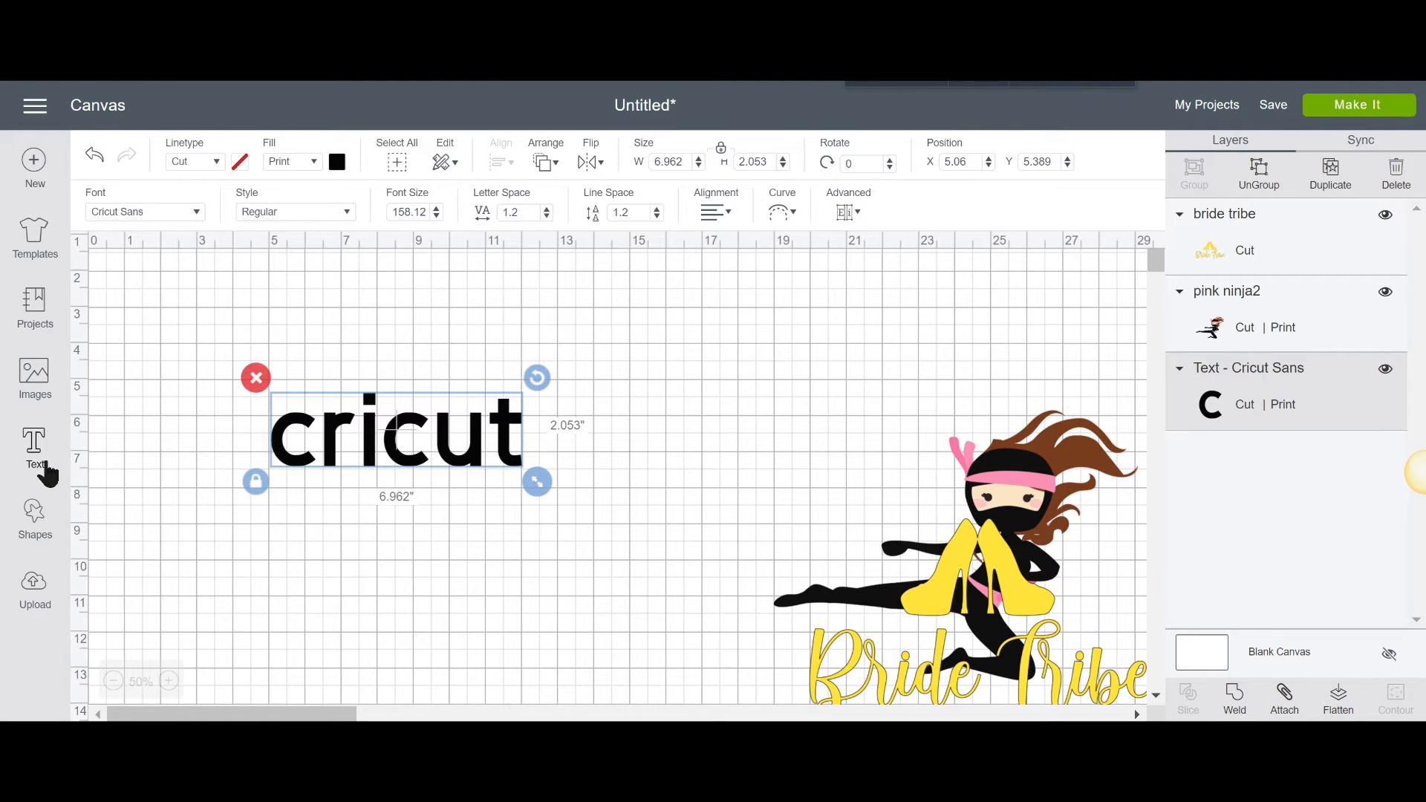
- Add a second text object reading "cricut" below the existing one, then delete it
click(43, 469)
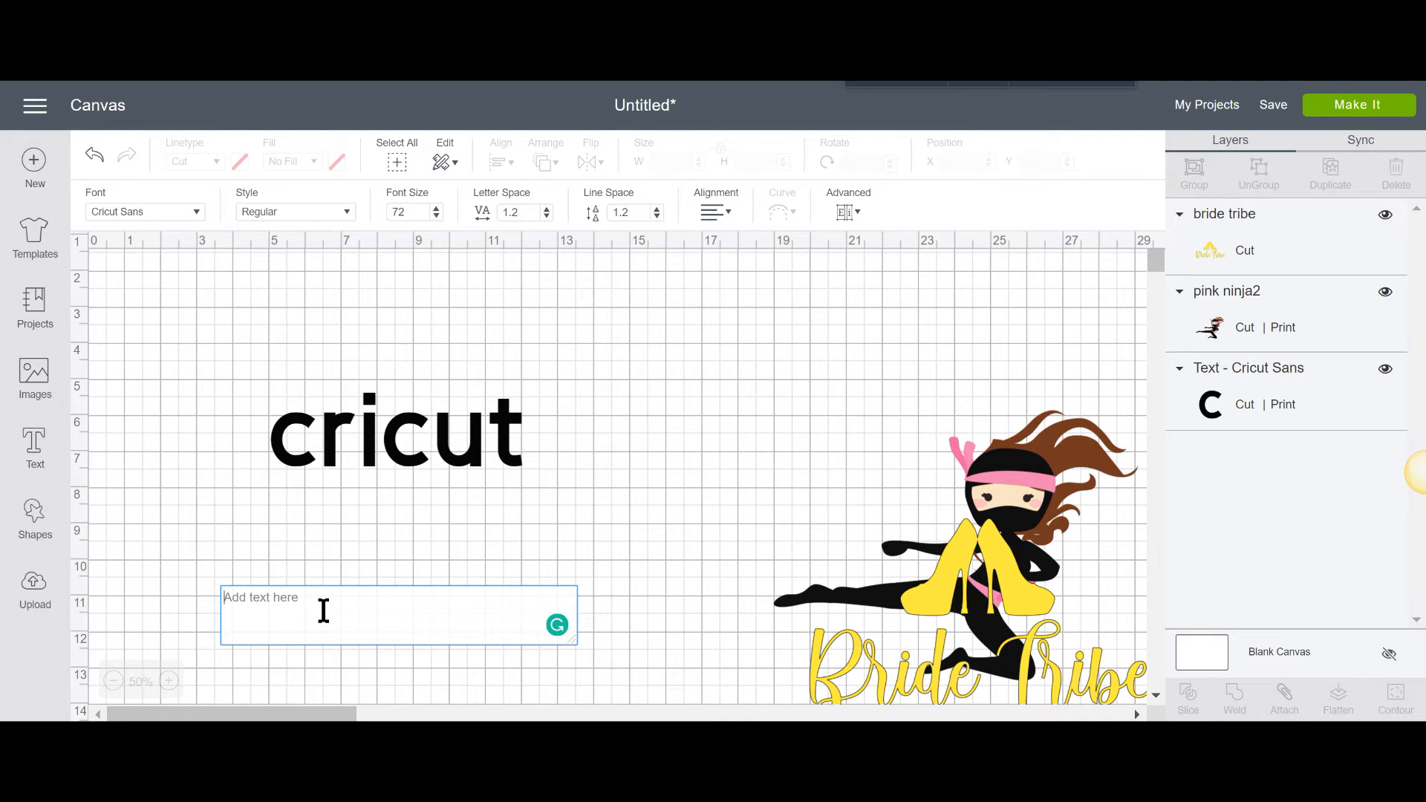
text(cr)
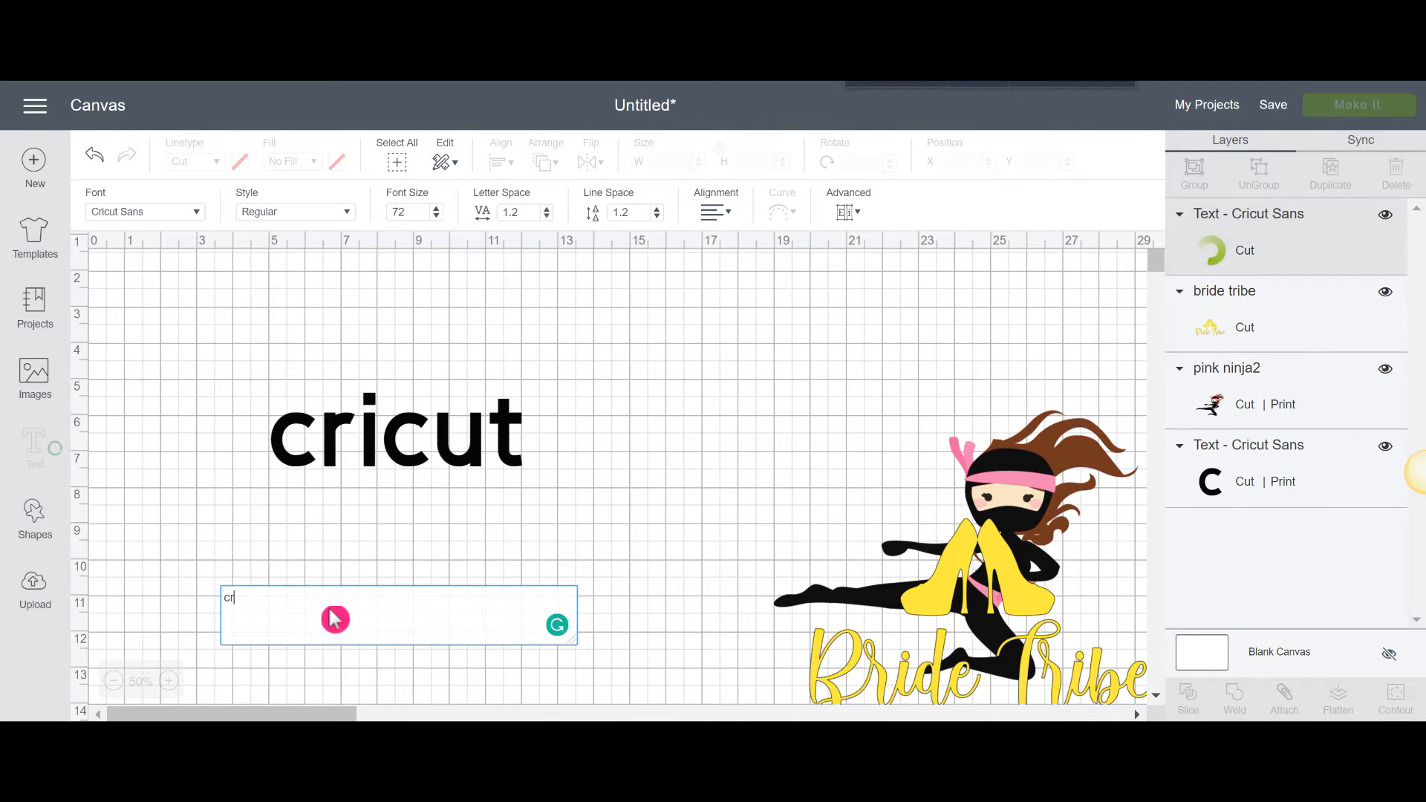
text(icut)
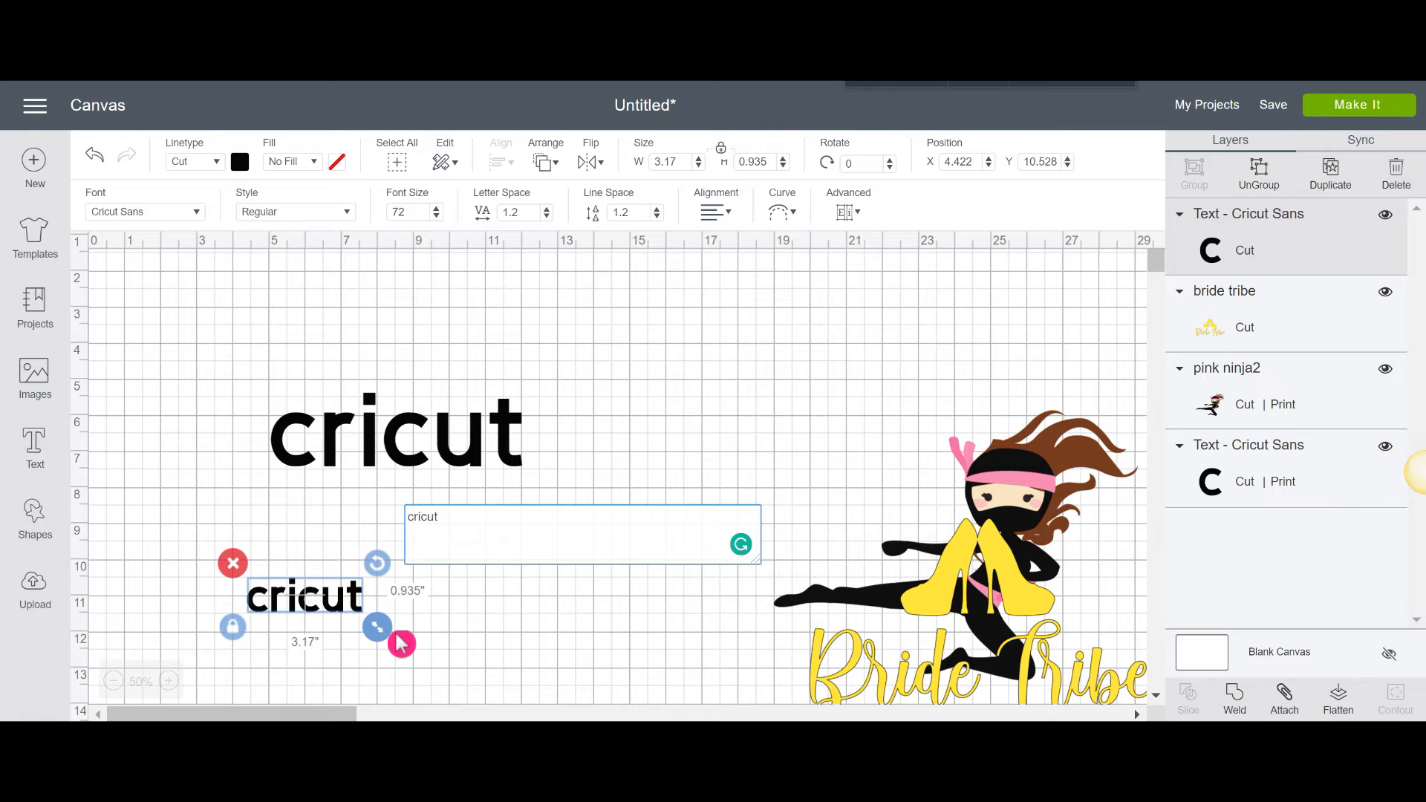
click(233, 564)
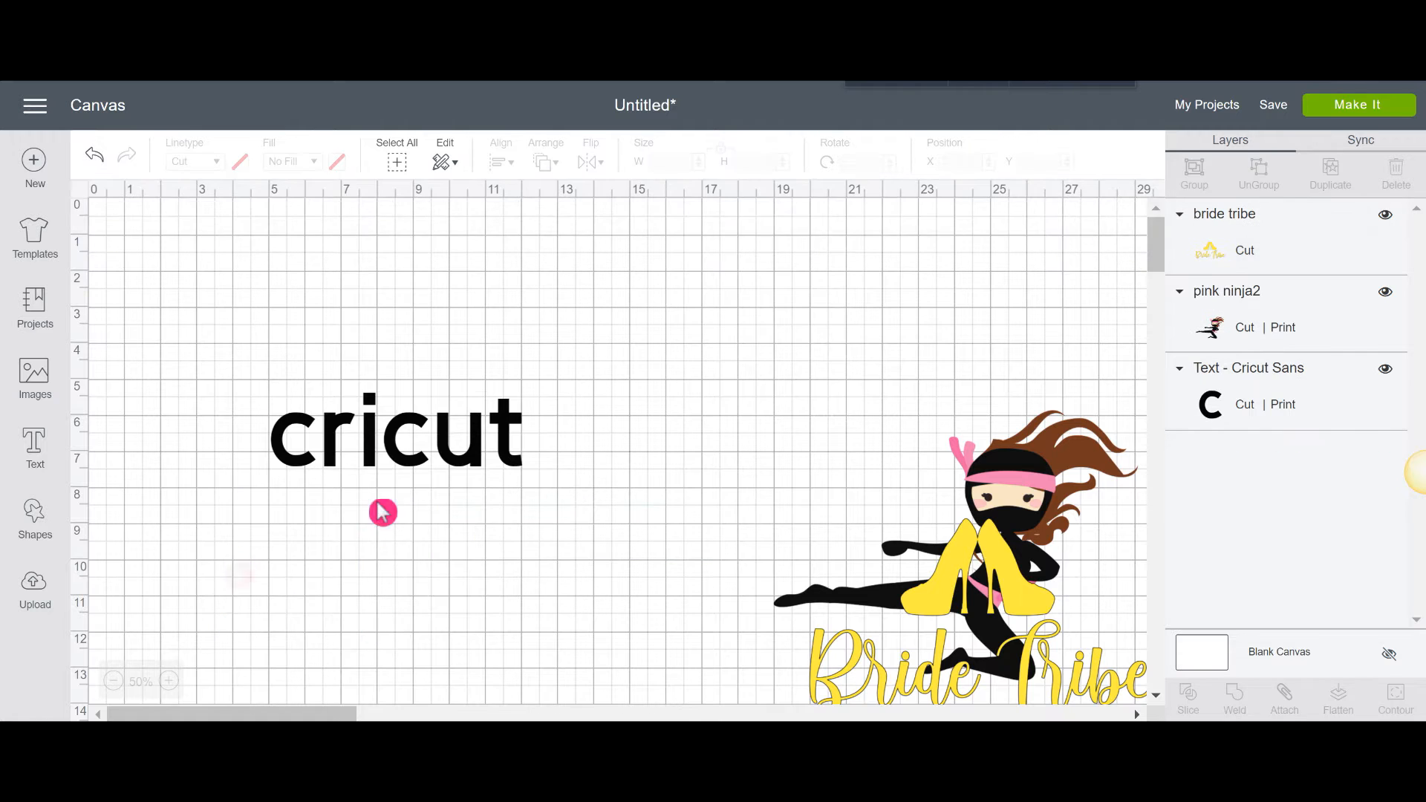
- Move the cricut text to about X 7.4, Y 4.7 in, then deselect and reselect it to bring back the text options
click(384, 442)
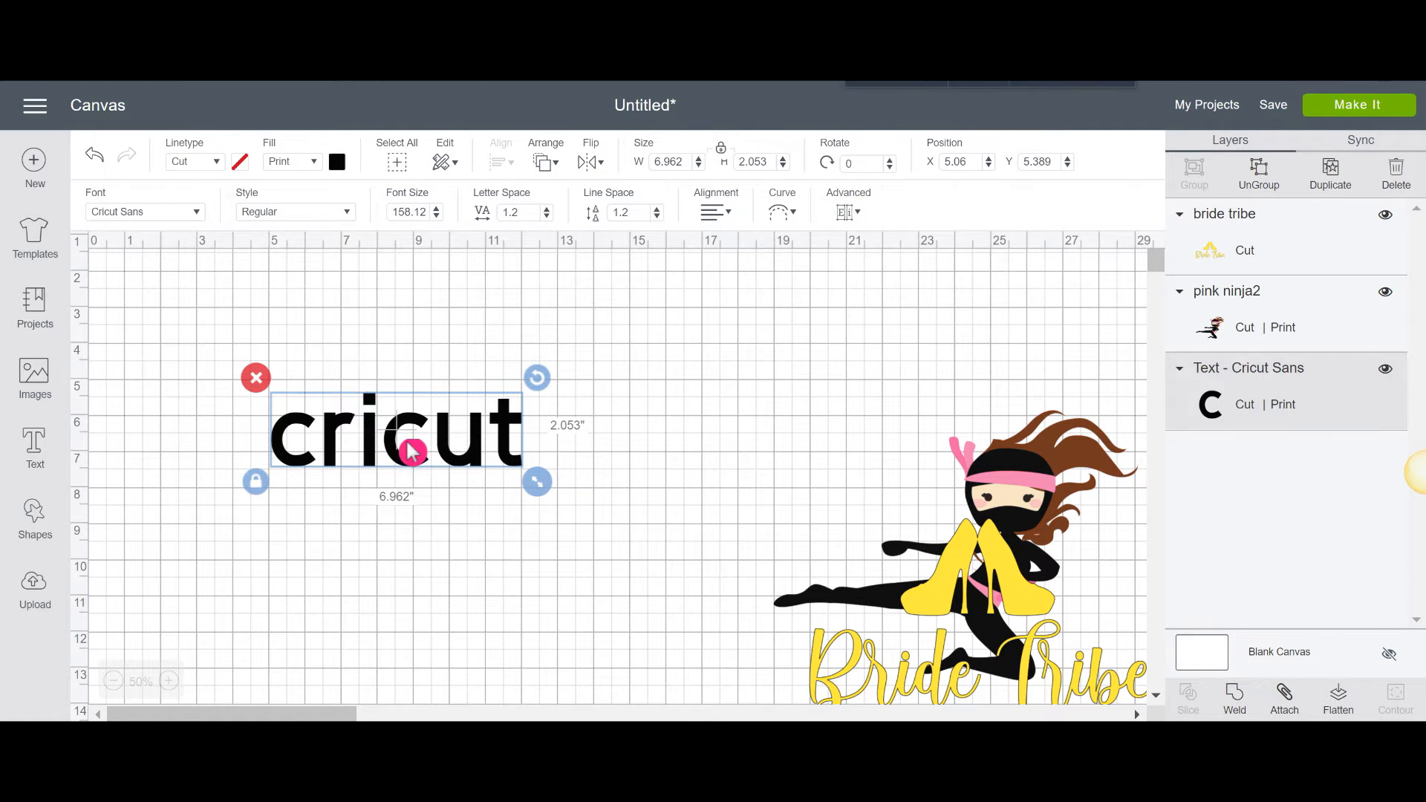
drag(412, 449, 495, 425)
click(486, 269)
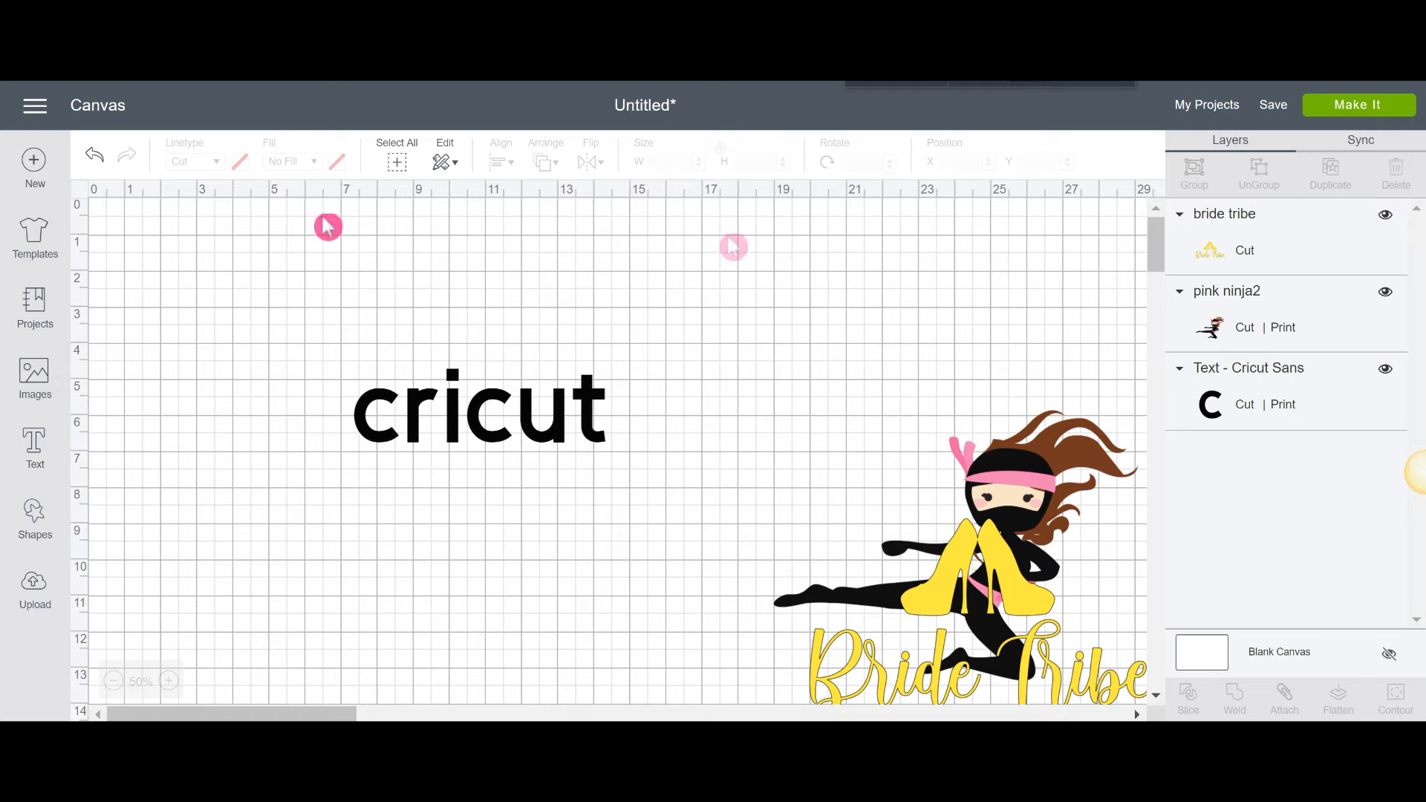
click(505, 425)
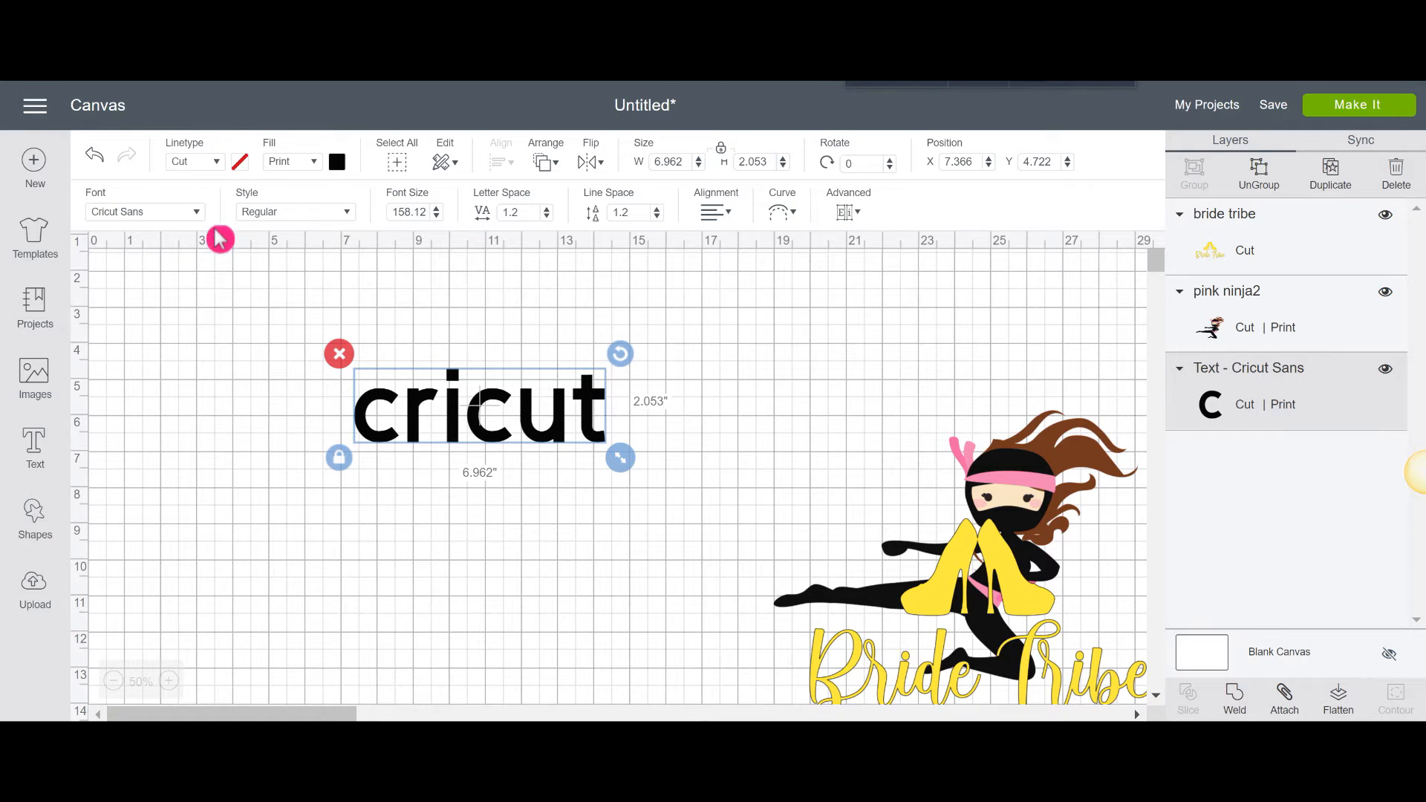
- Set the browser zoom to 110% and move the cricut text slightly down and right
click(1405, 83)
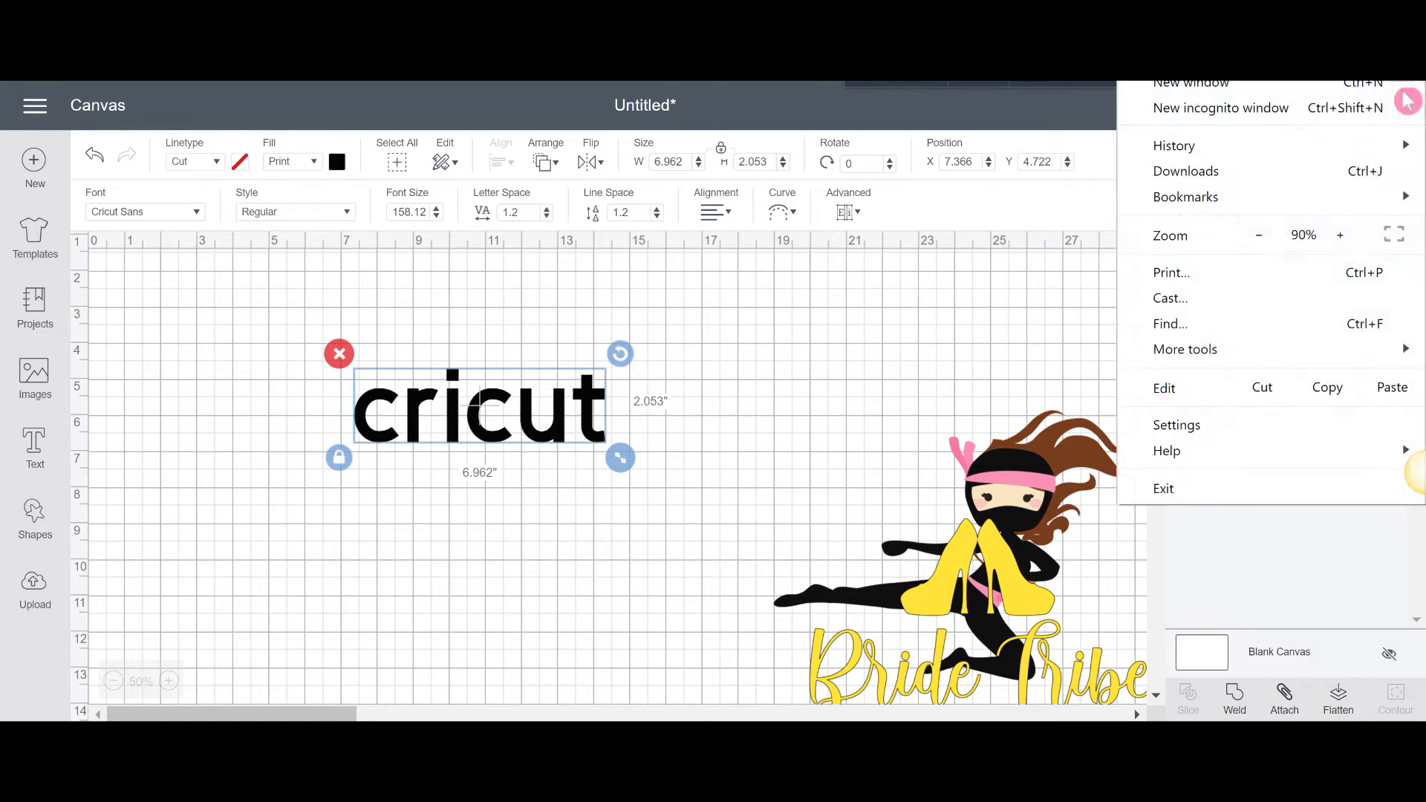
click(1354, 239)
click(1354, 240)
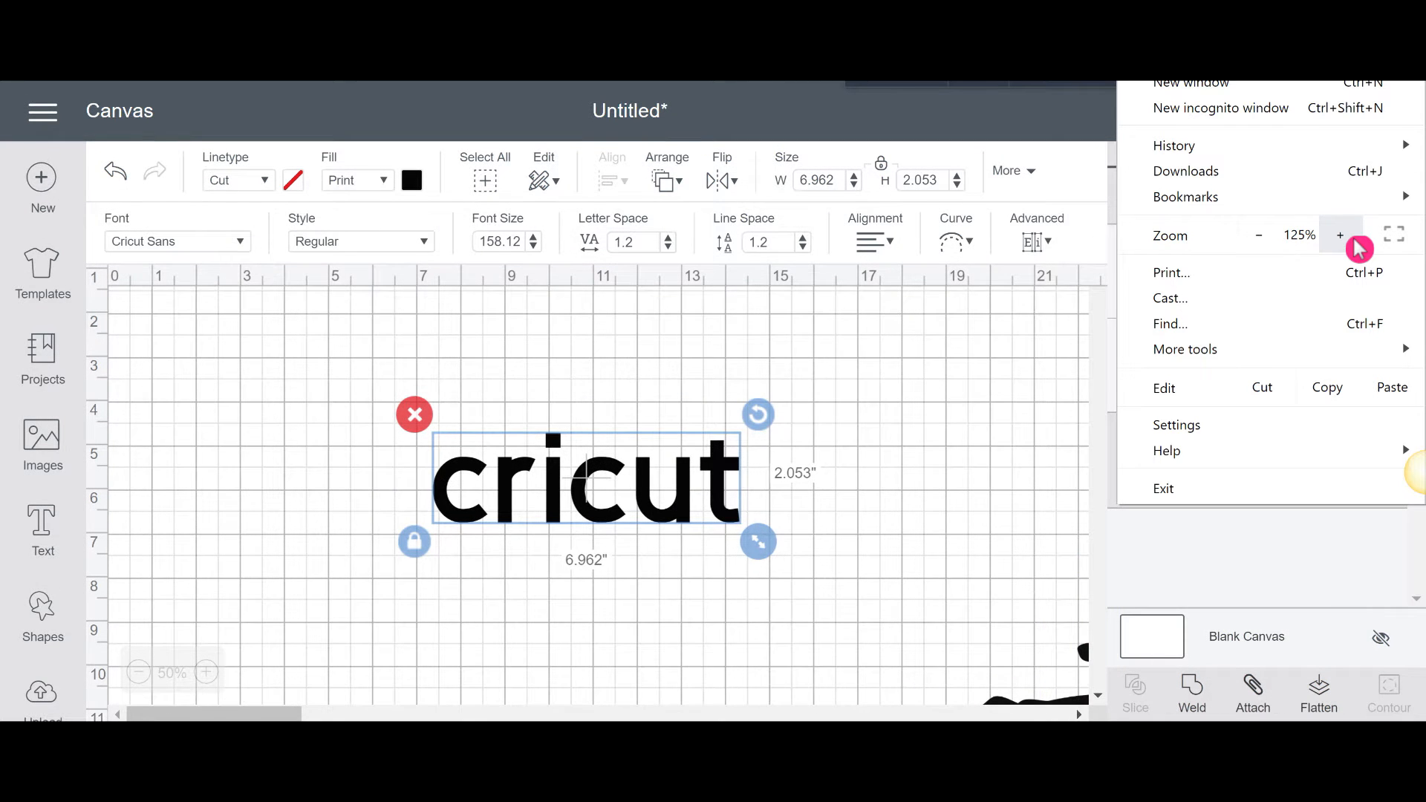
click(1271, 248)
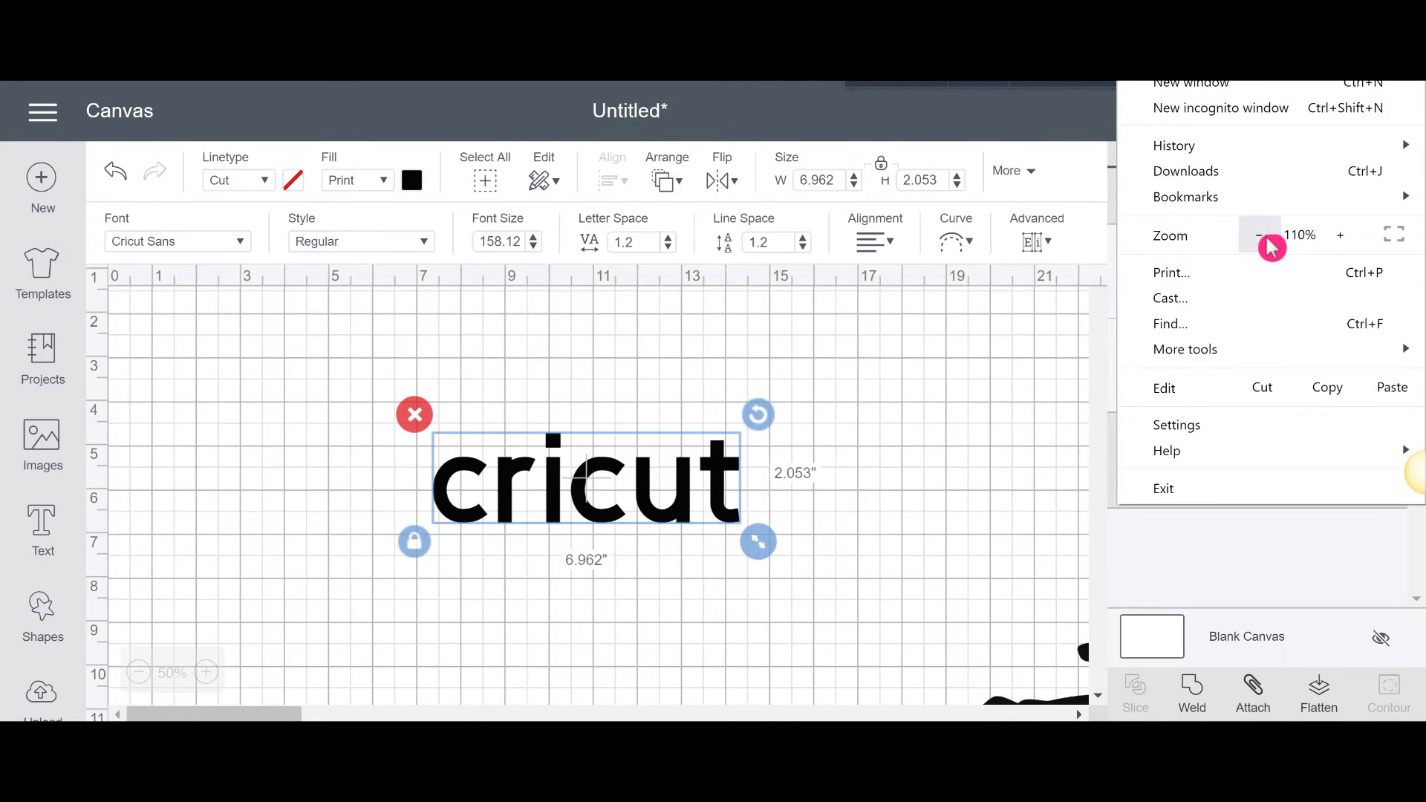
click(543, 470)
drag(595, 471, 646, 516)
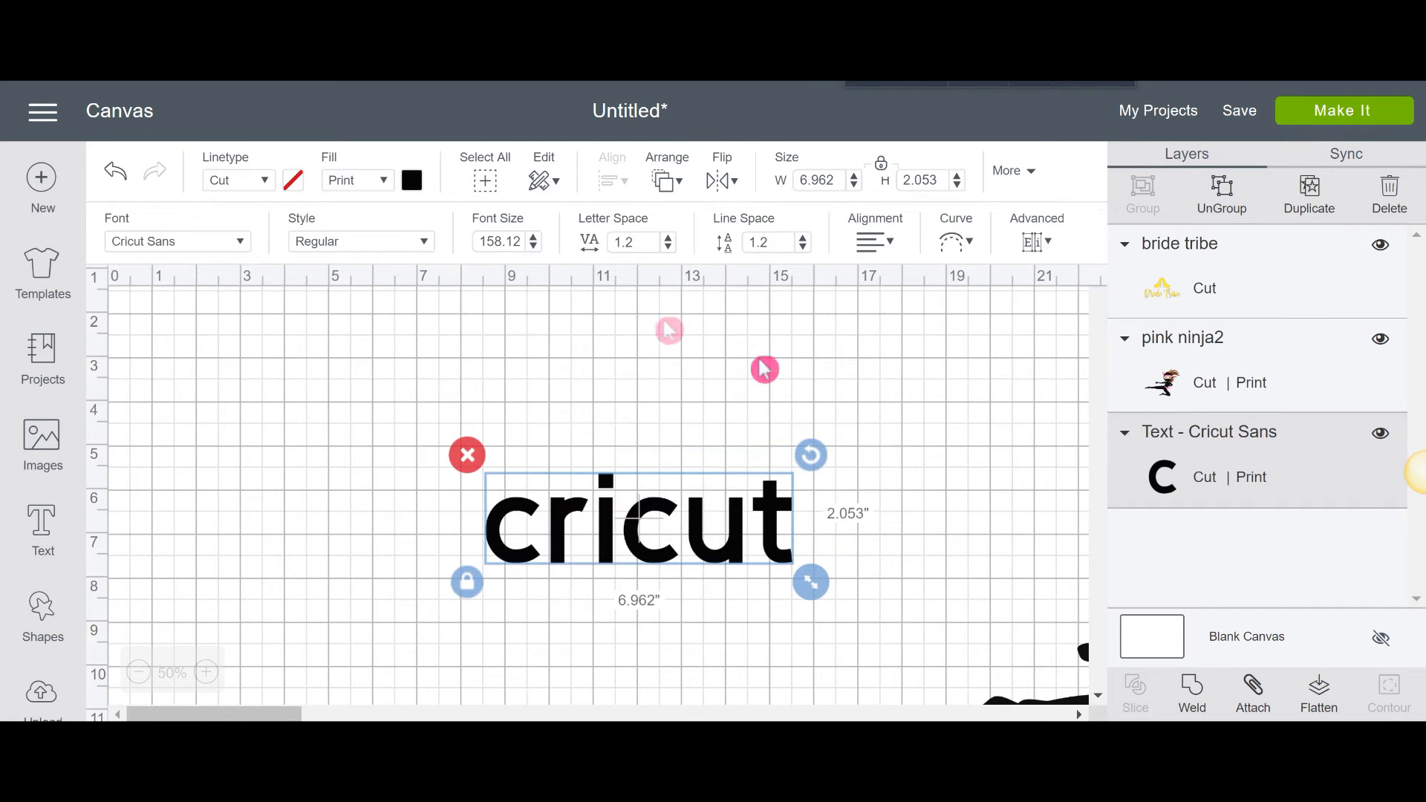
- Open the font list for the cricut text and examine the full collection and the system fonts
click(194, 247)
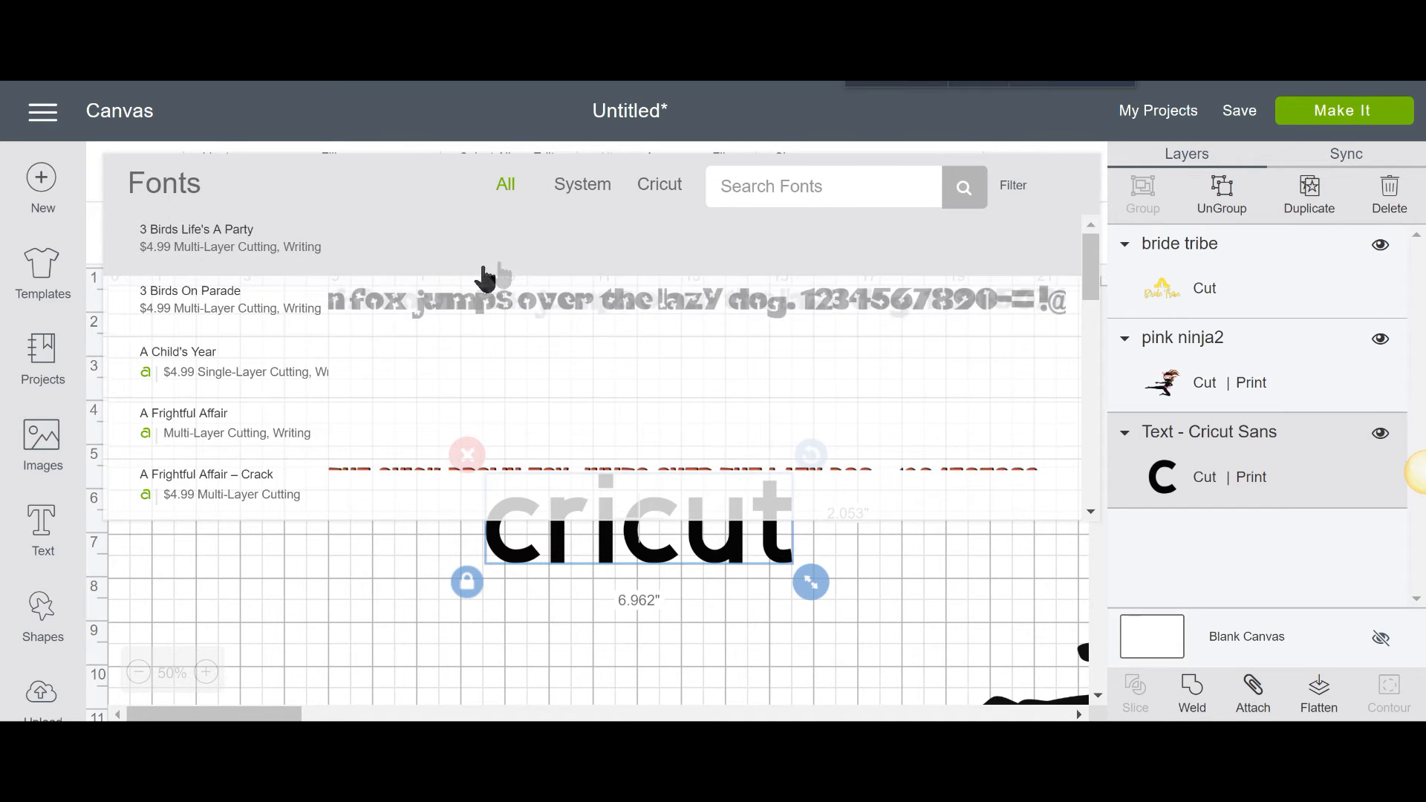
scroll(603, 221, down, 6)
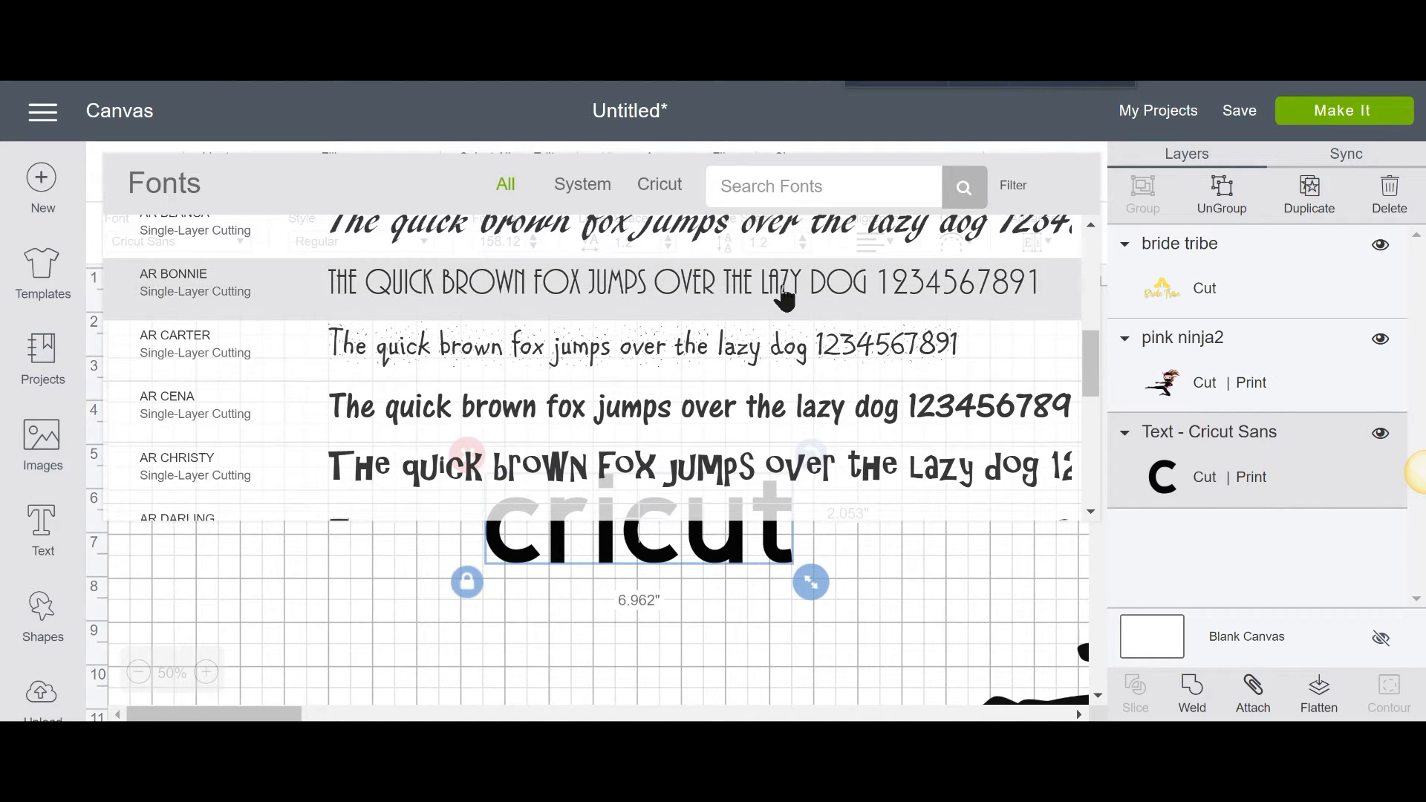
click(578, 193)
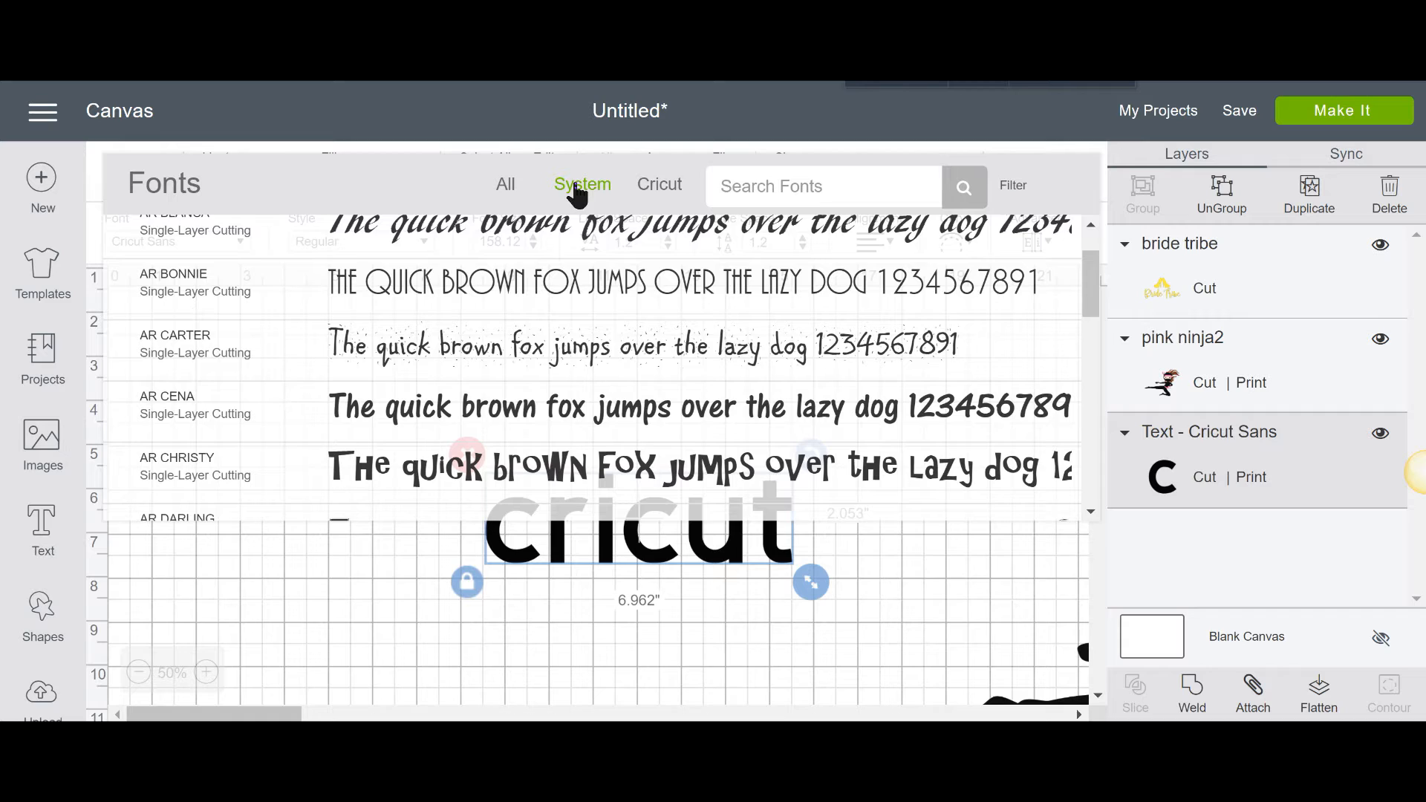
scroll(717, 345, down, 3)
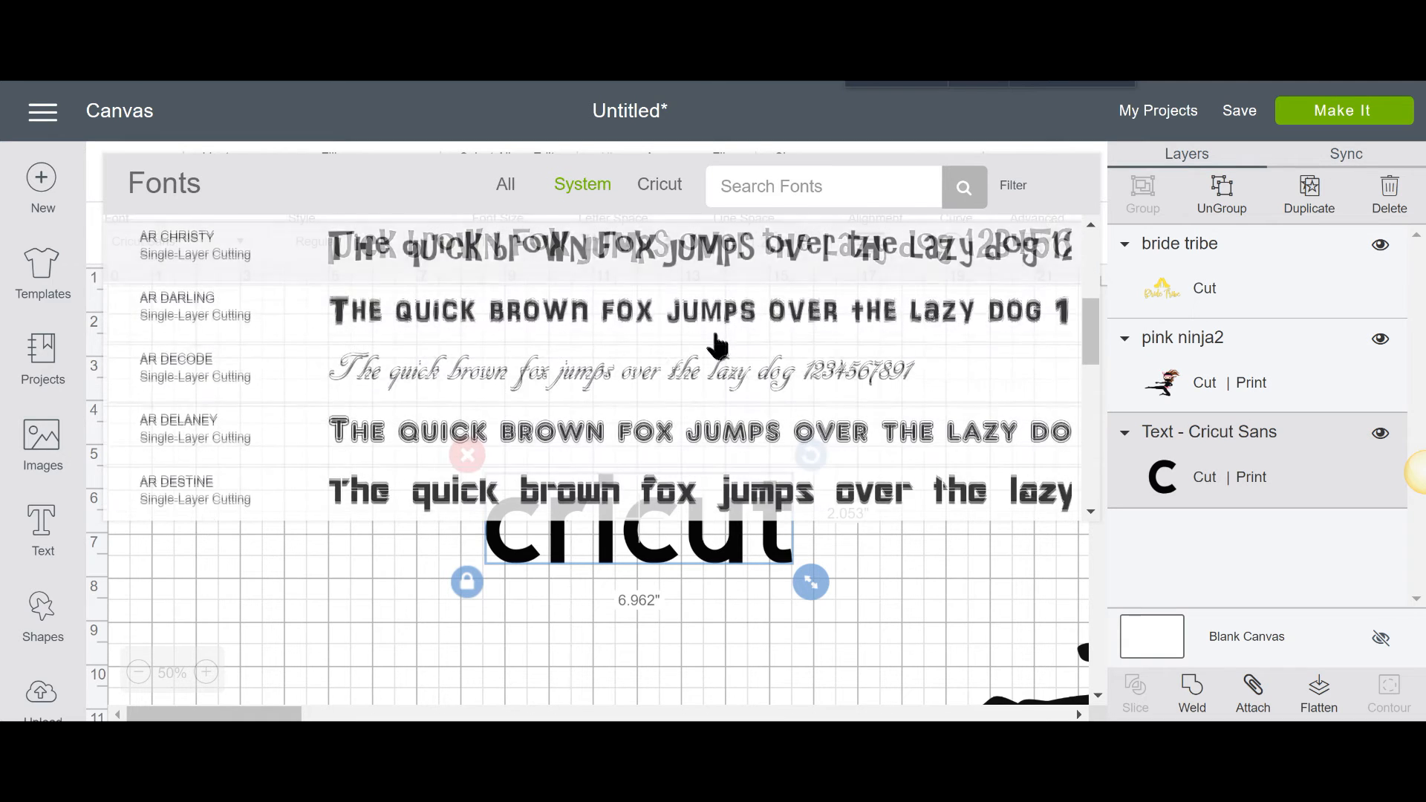
scroll(718, 348, down, 5)
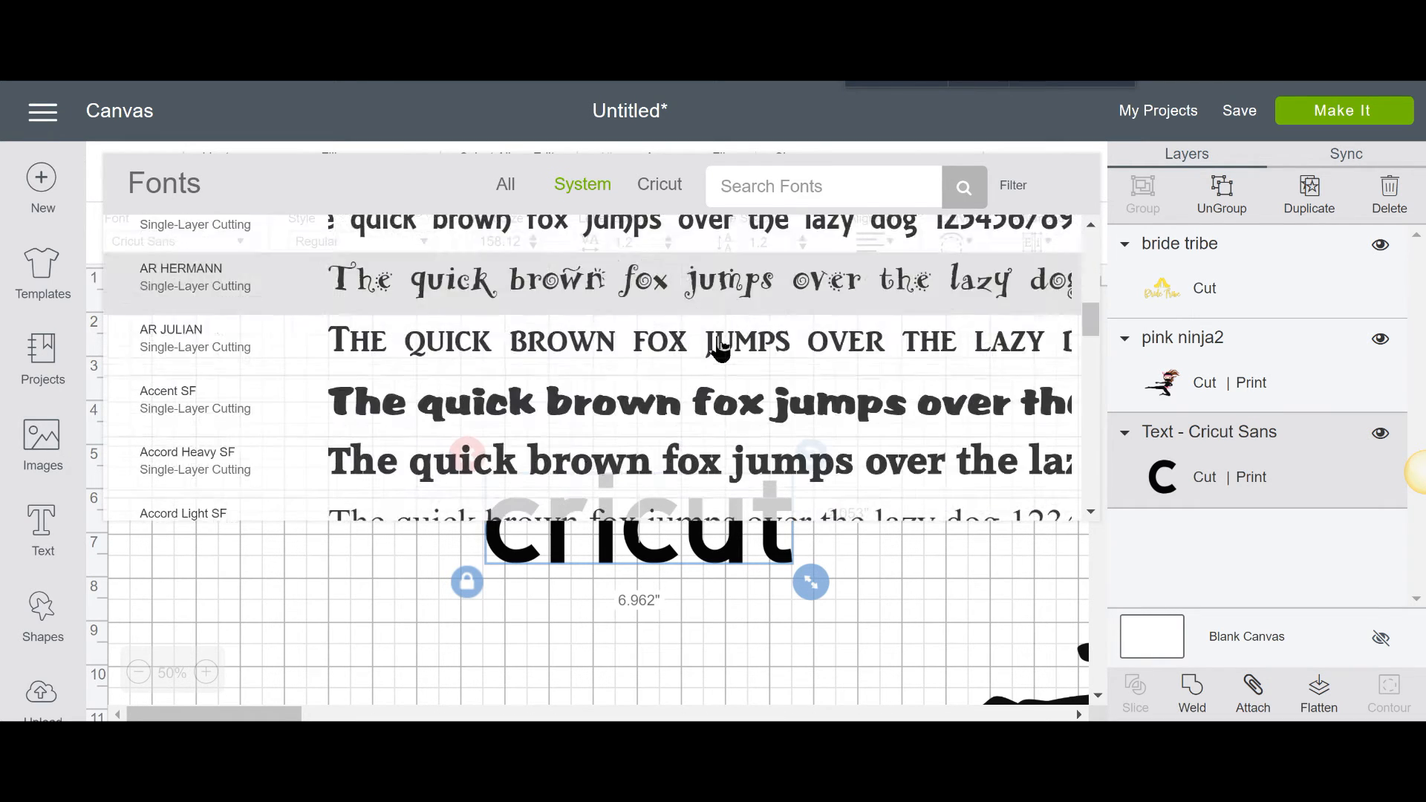
scroll(719, 348, down, 5)
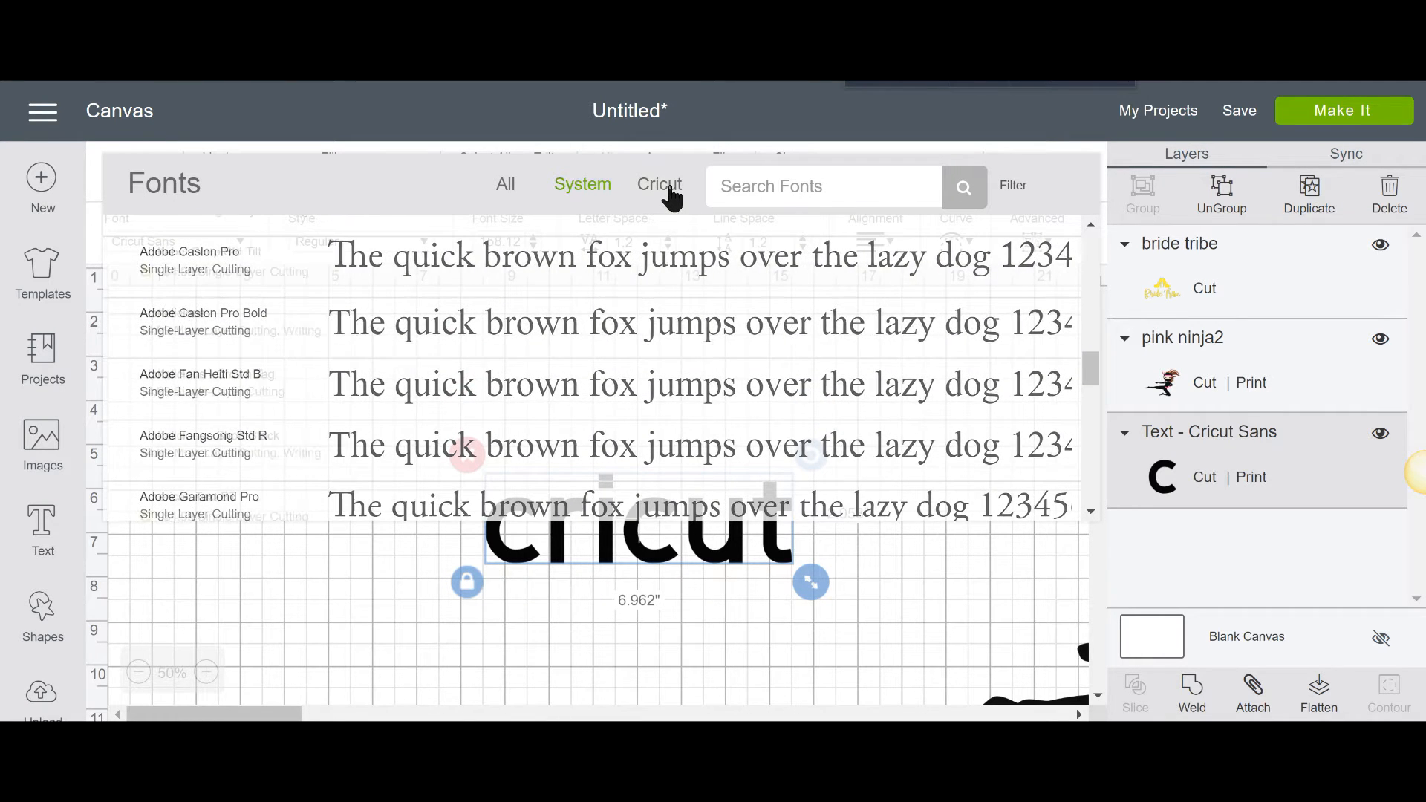
- Show only the Cricut fonts and examine their prices and their cutting or writing types
click(671, 194)
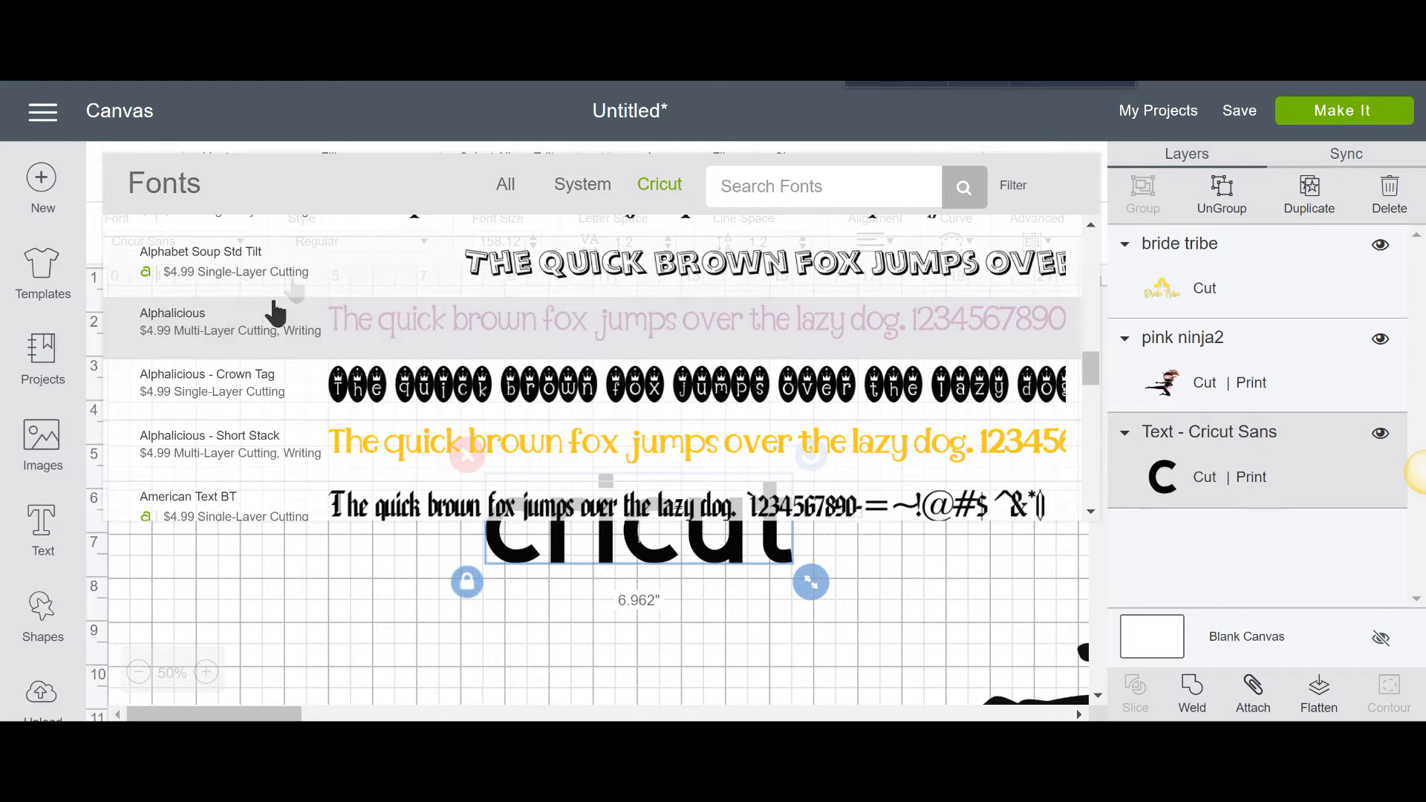
scroll(546, 364, up, 5)
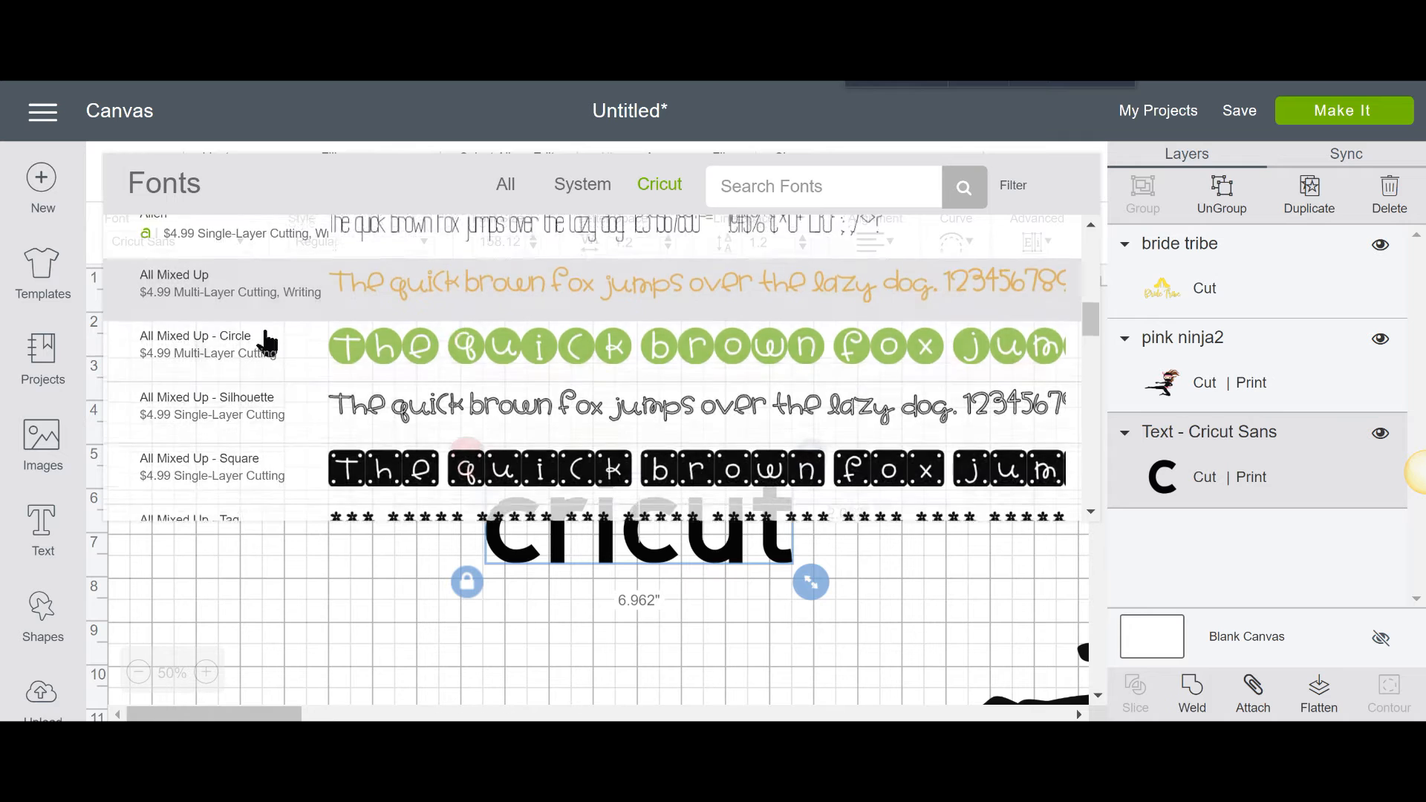
scroll(208, 343, up, 2)
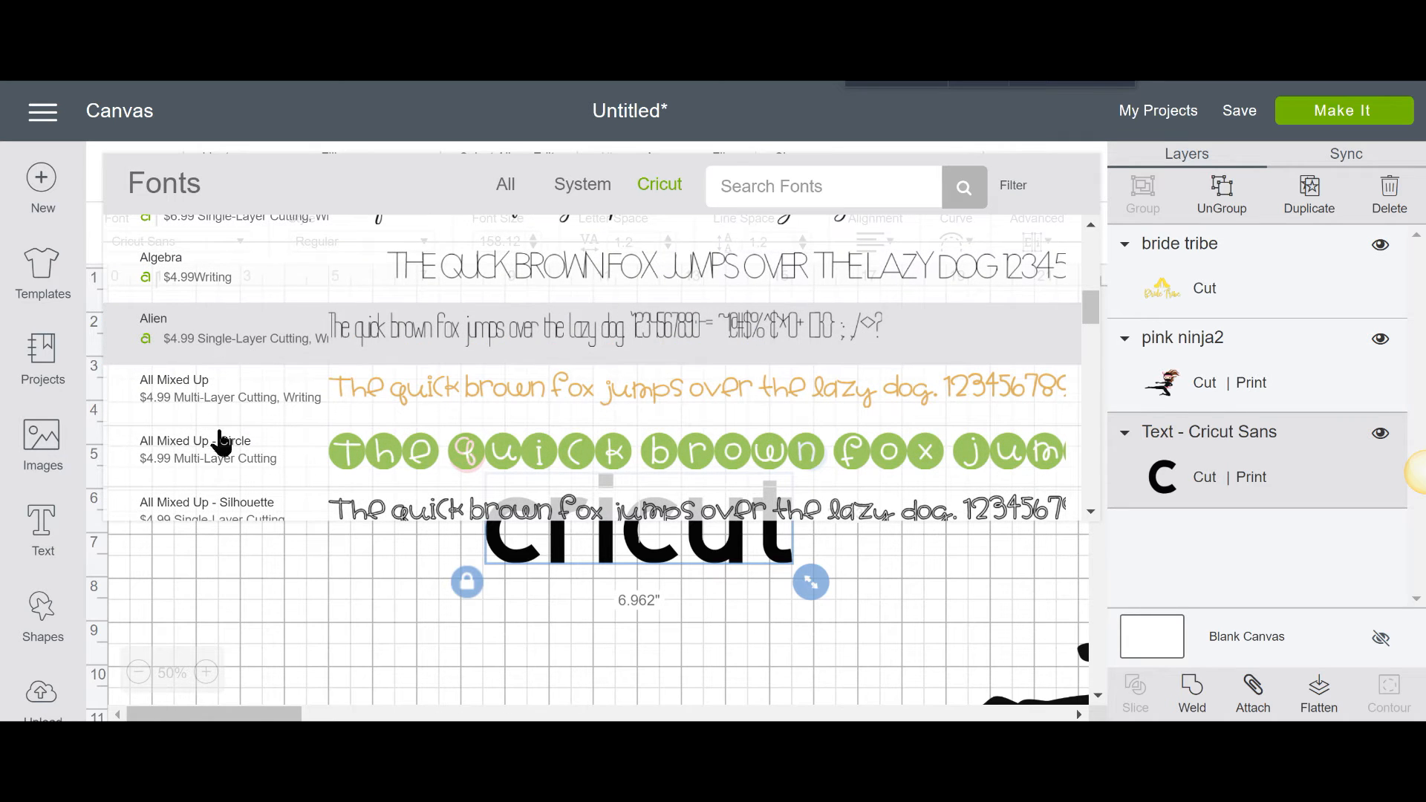
scroll(216, 438, down, 2)
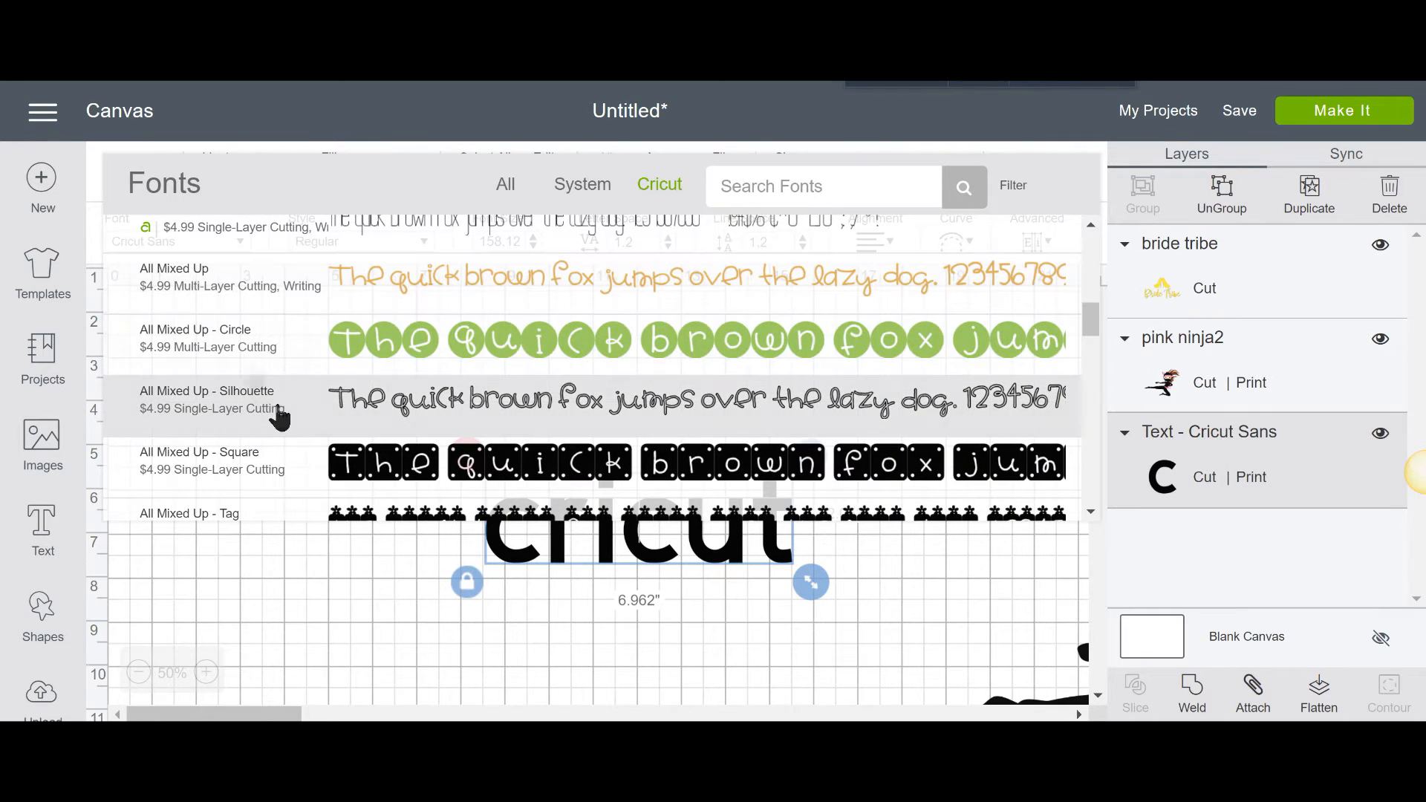
scroll(280, 386, down, 2)
scroll(274, 334, down, 2)
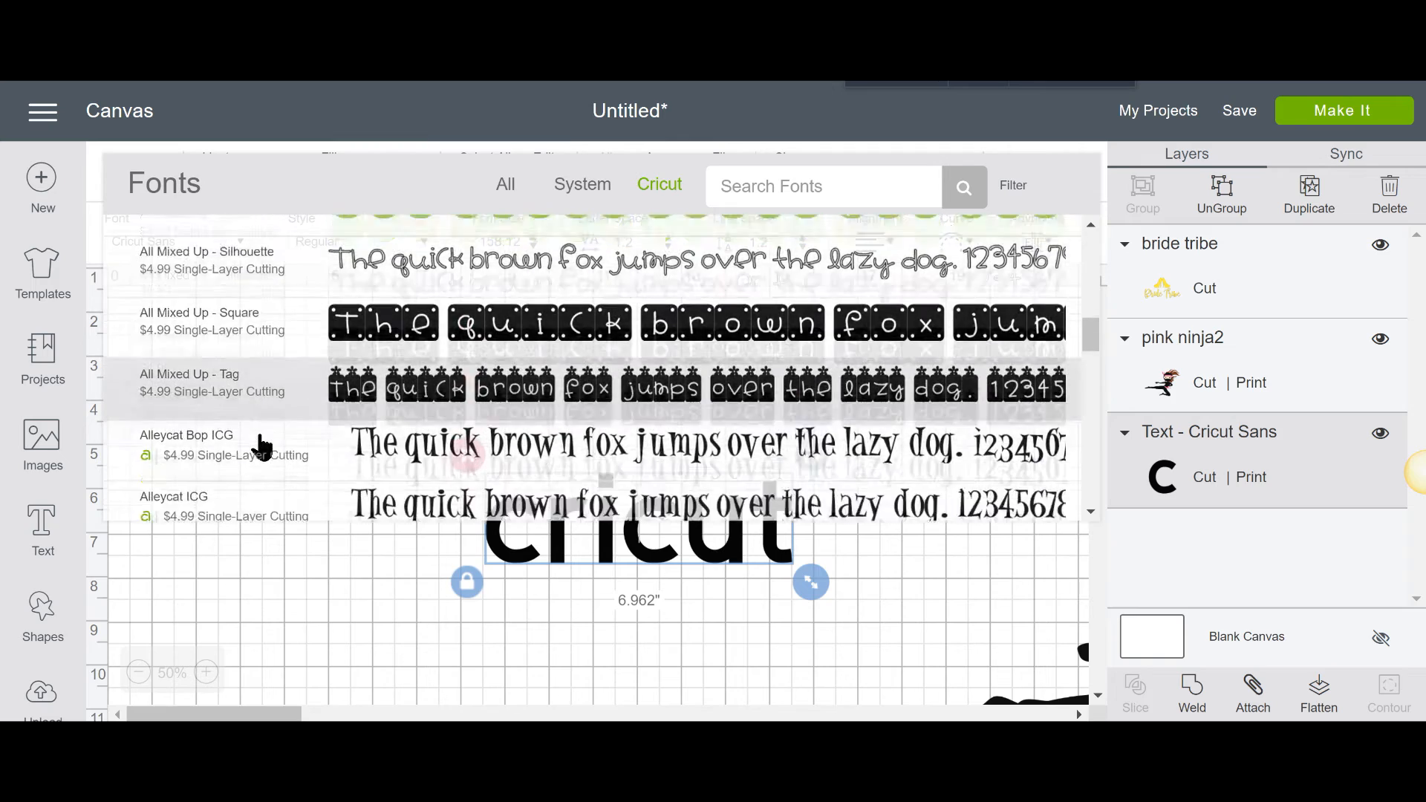
- Find Boutique among the system fonts and apply it to the cricut text
click(583, 186)
scroll(542, 398, down, 15)
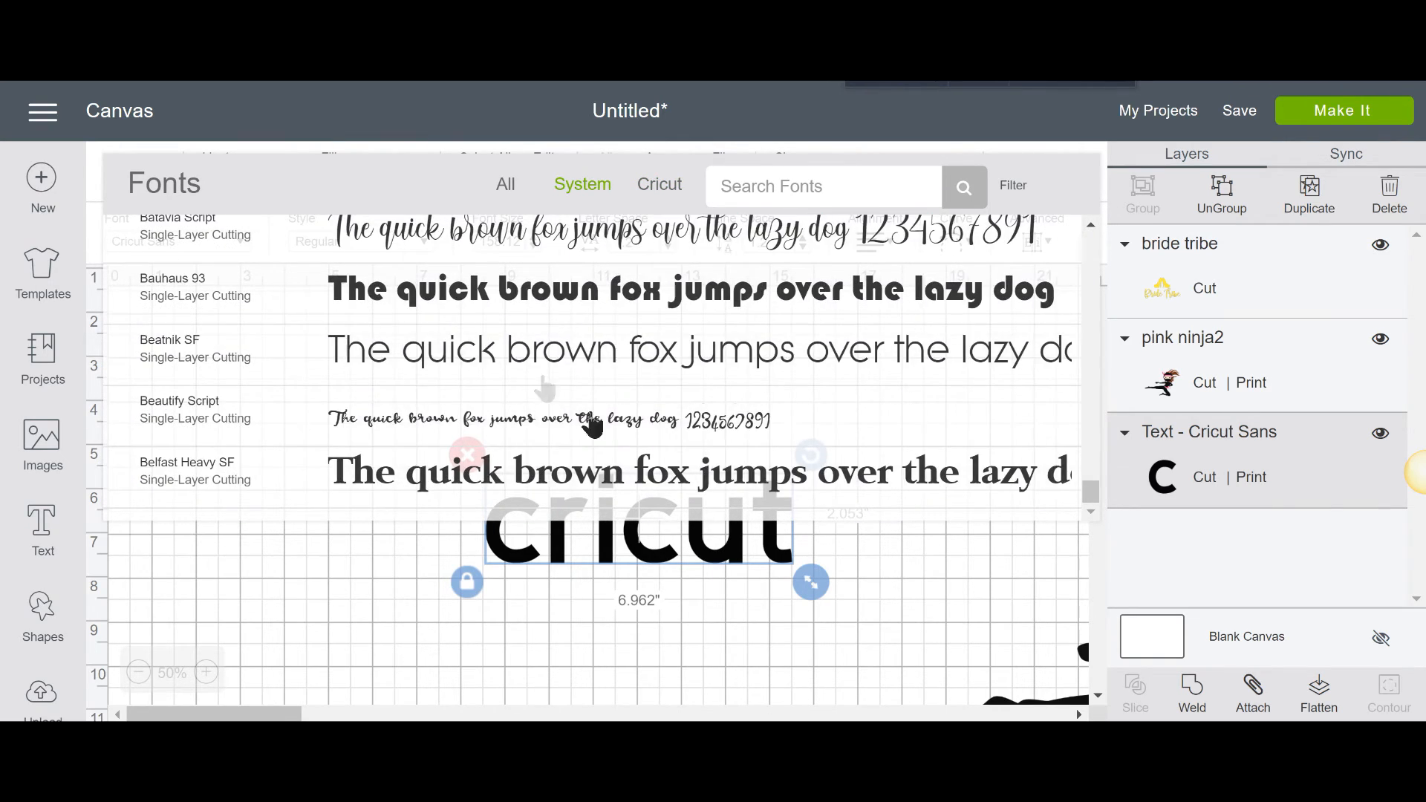
scroll(662, 305, up, 3)
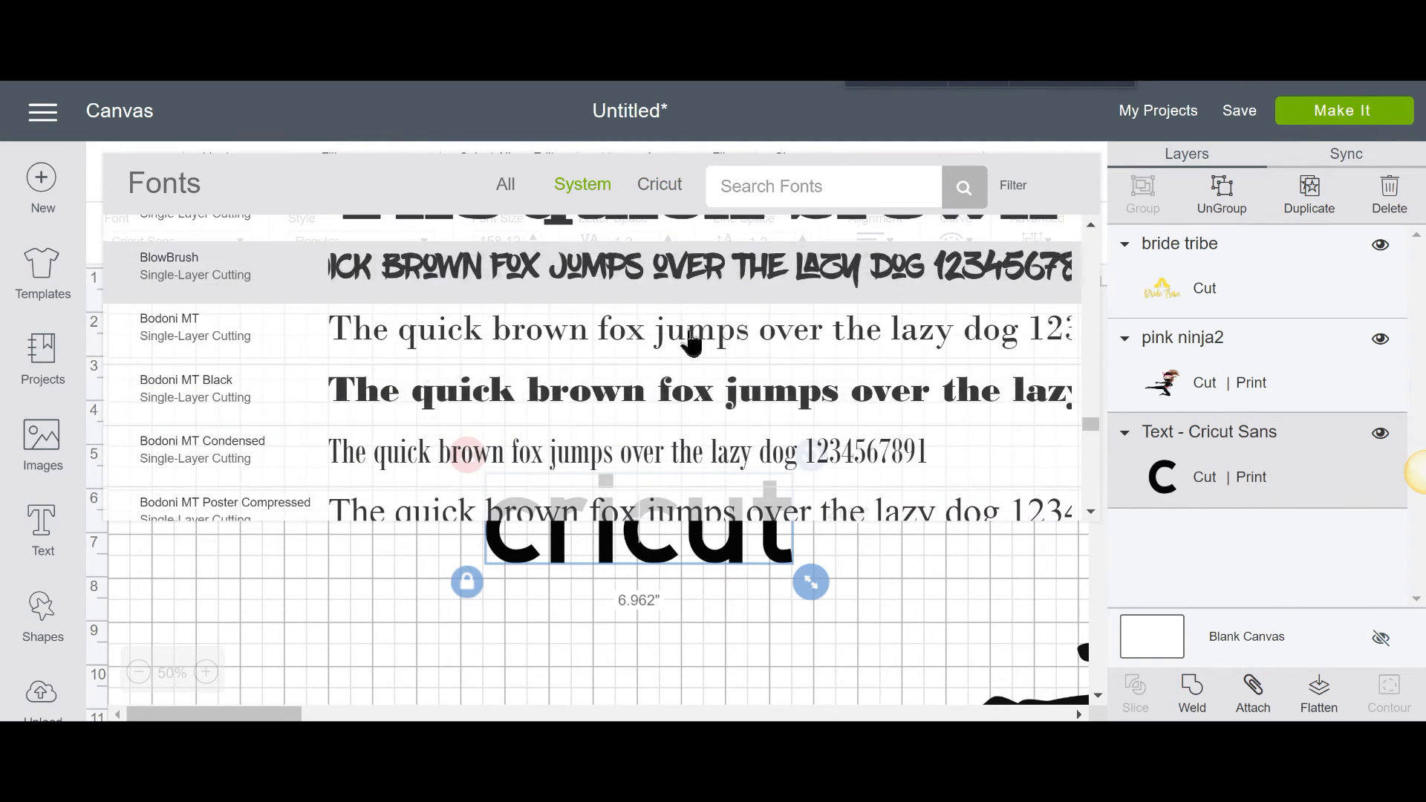
scroll(684, 344, down, 5)
scroll(690, 343, down, 2)
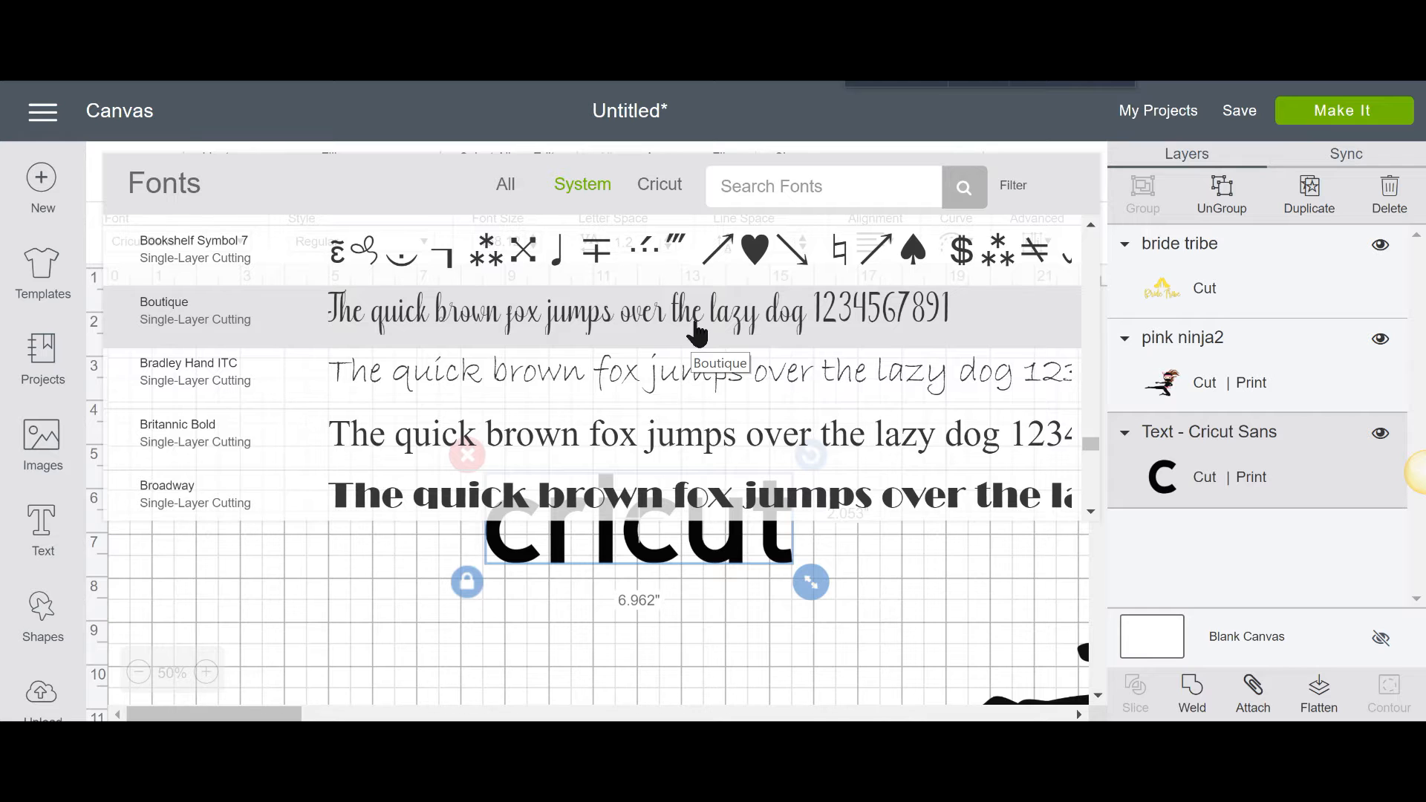
scroll(621, 364, down, 3)
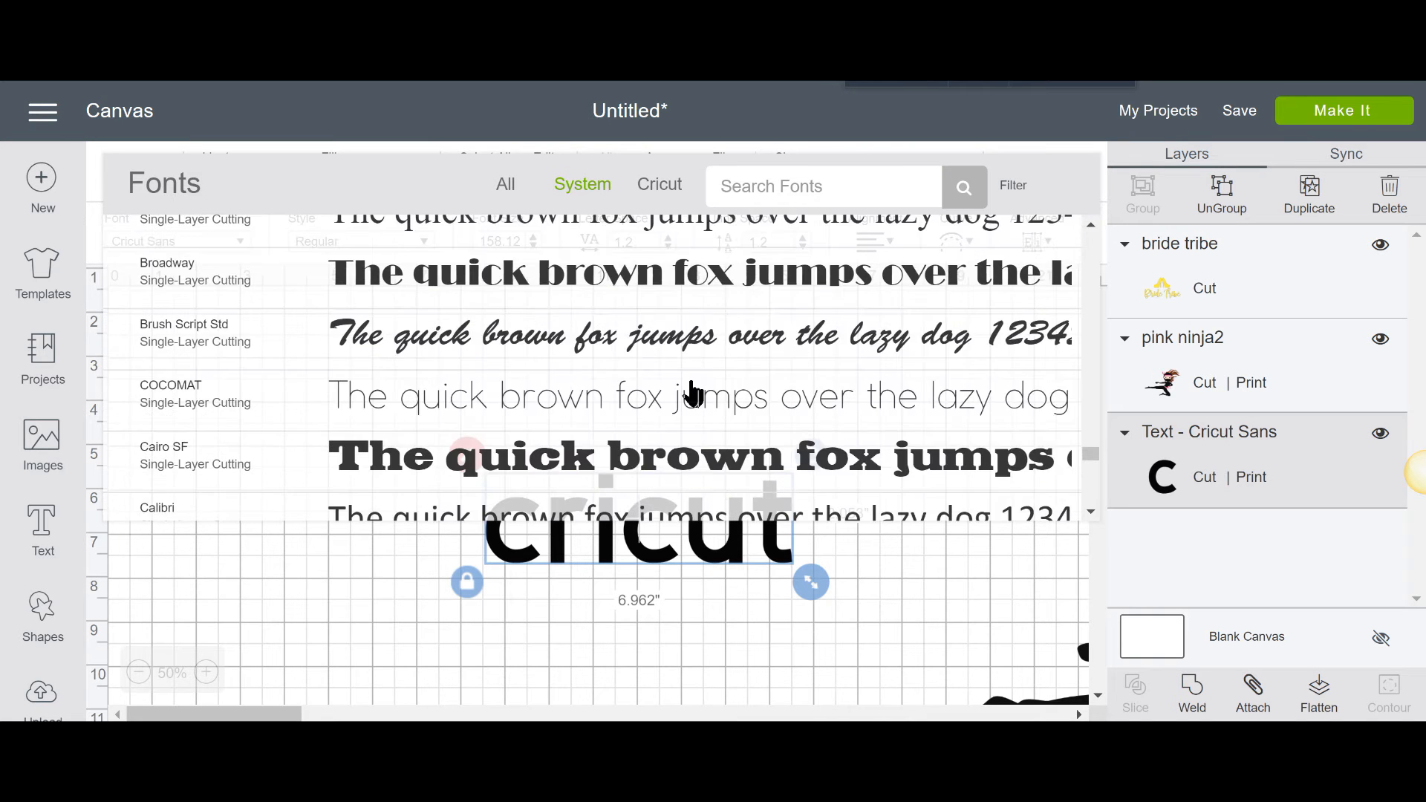
scroll(692, 393, down, 3)
scroll(693, 395, up, 7)
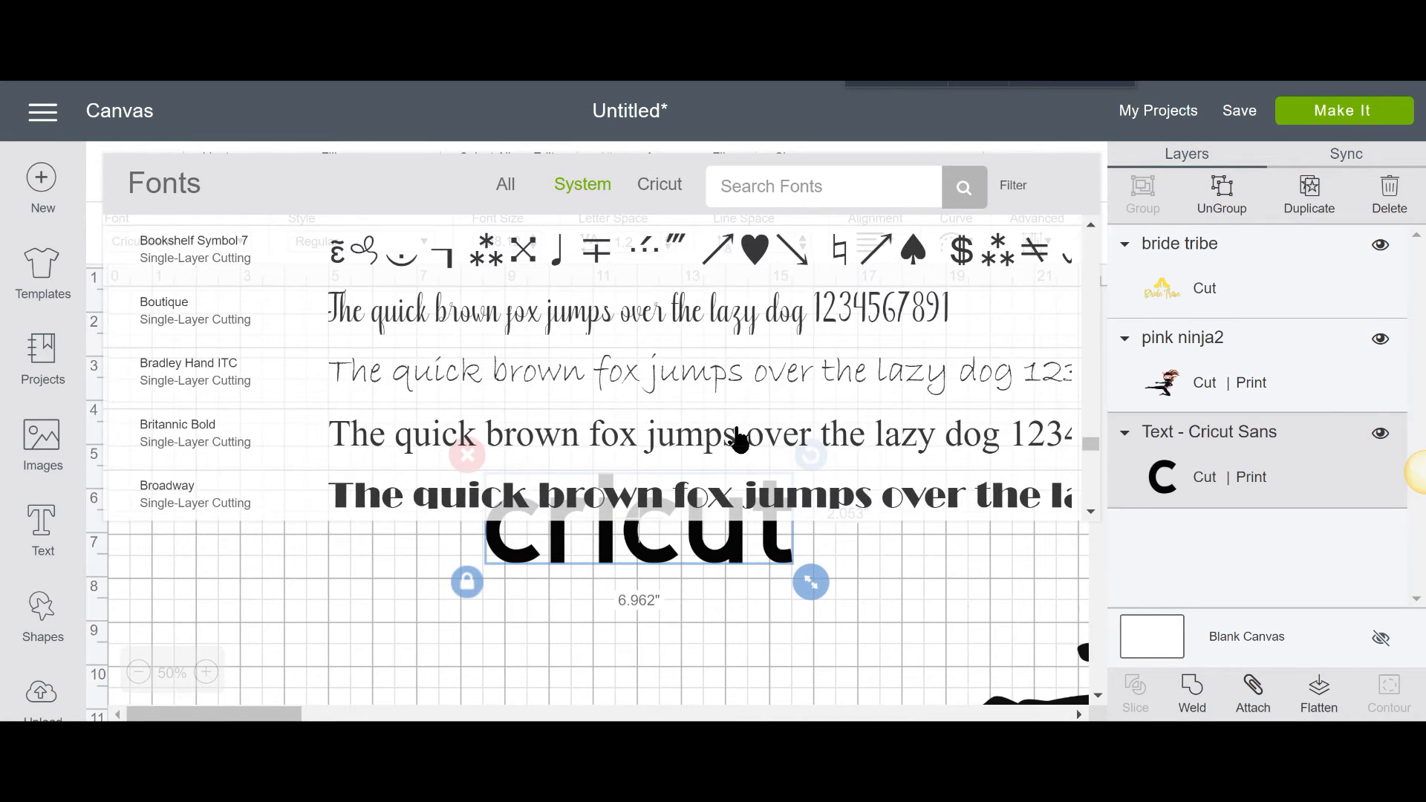
scroll(737, 431, up, 2)
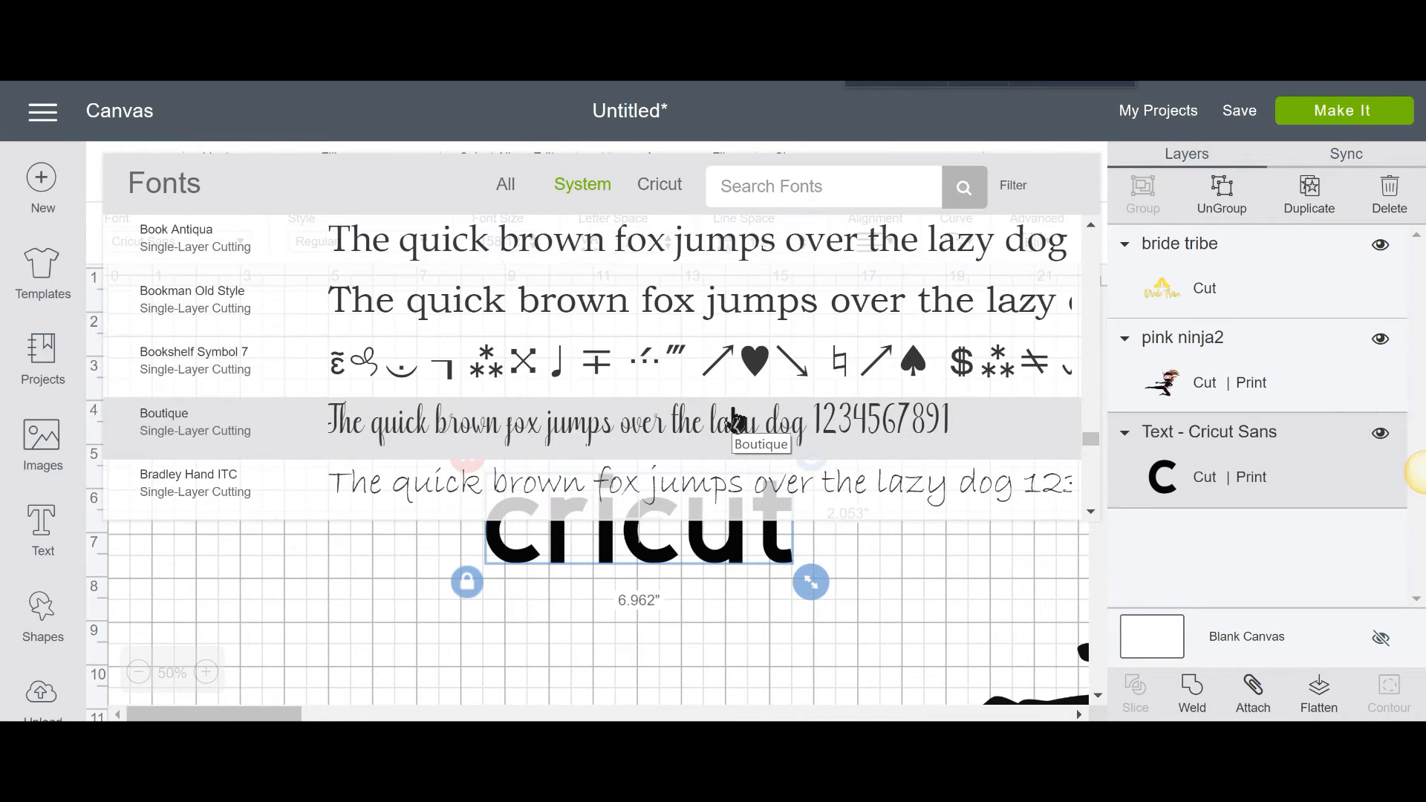
click(637, 425)
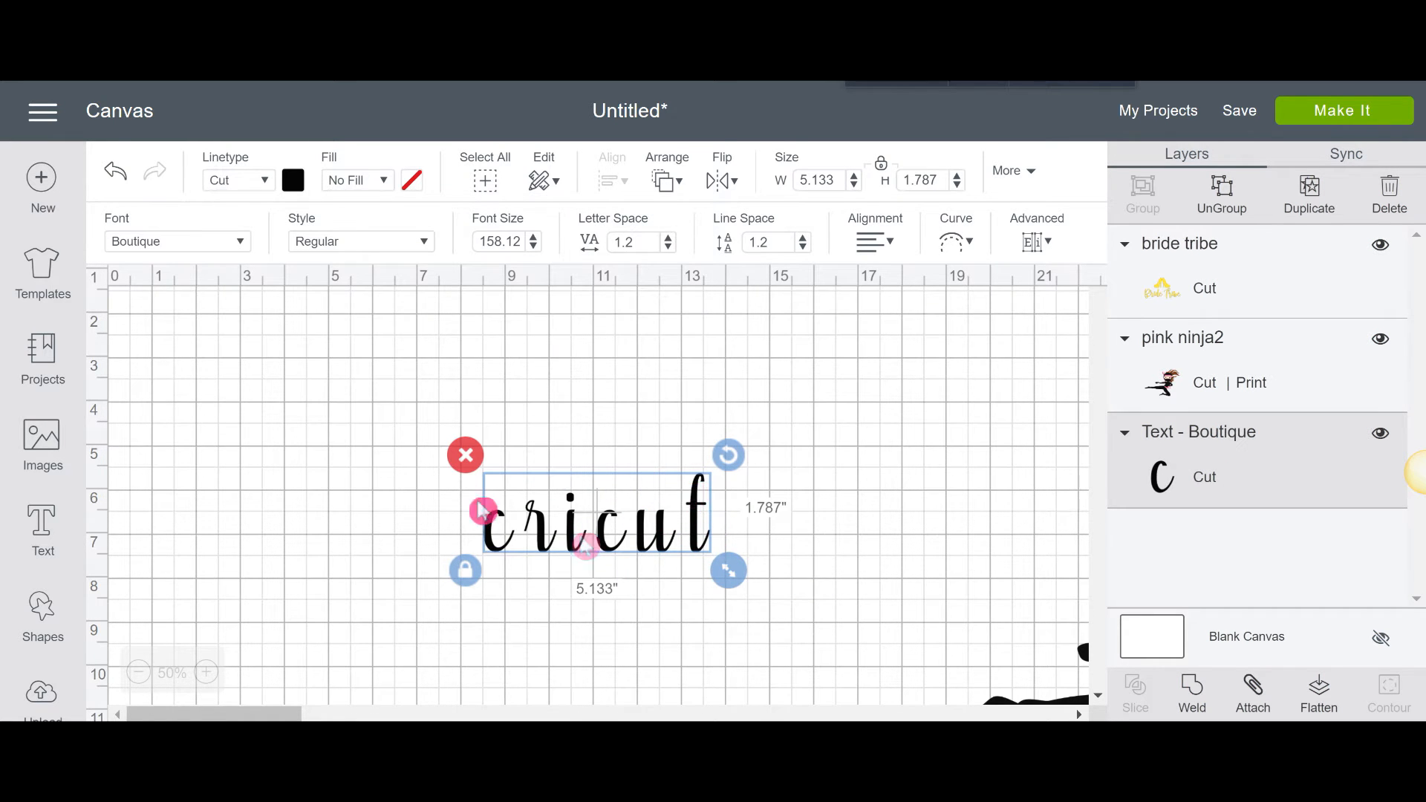
- Move the cricut text up about 1.4 in and reselect it after briefly reopening the font list
drag(481, 505, 466, 444)
drag(606, 441, 612, 441)
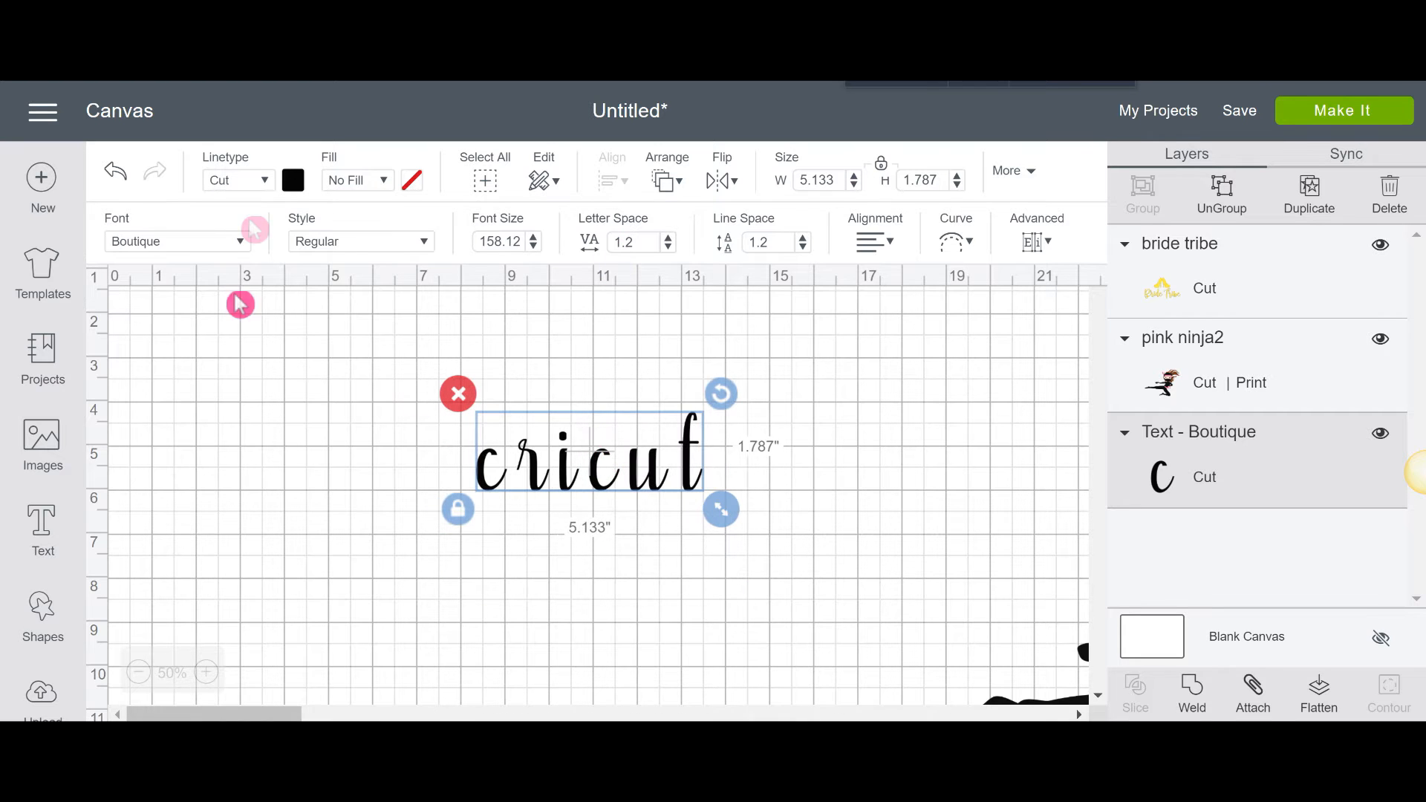
click(248, 245)
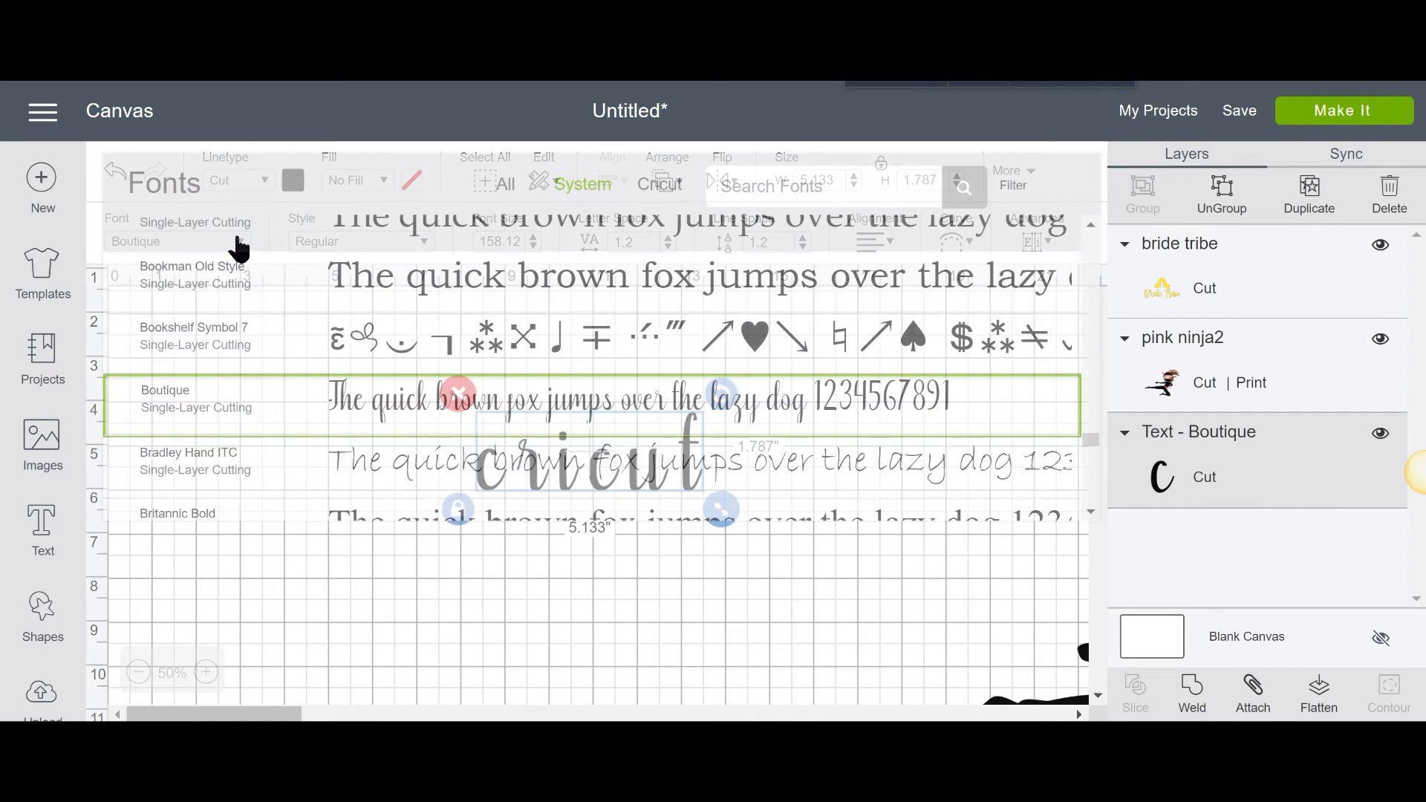
click(492, 562)
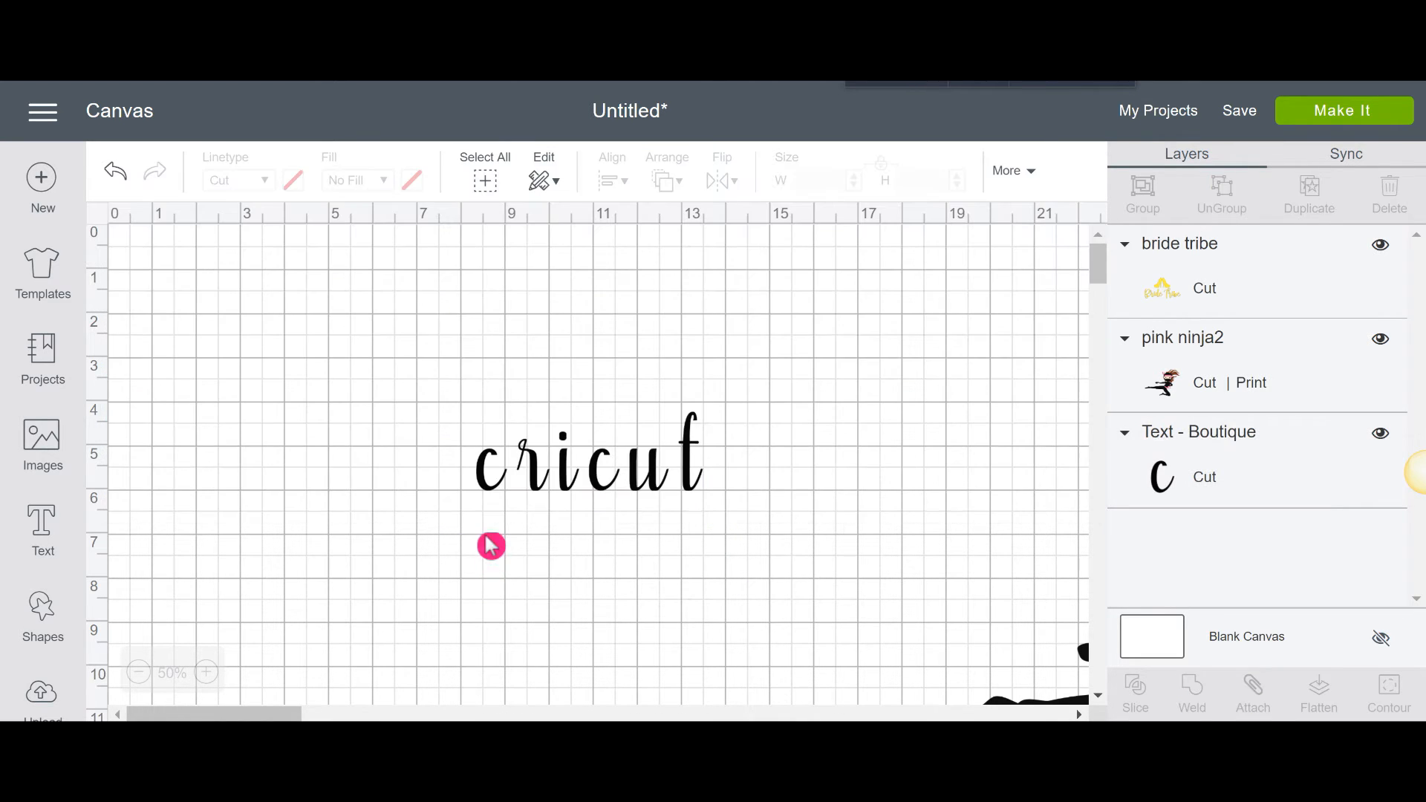
click(629, 480)
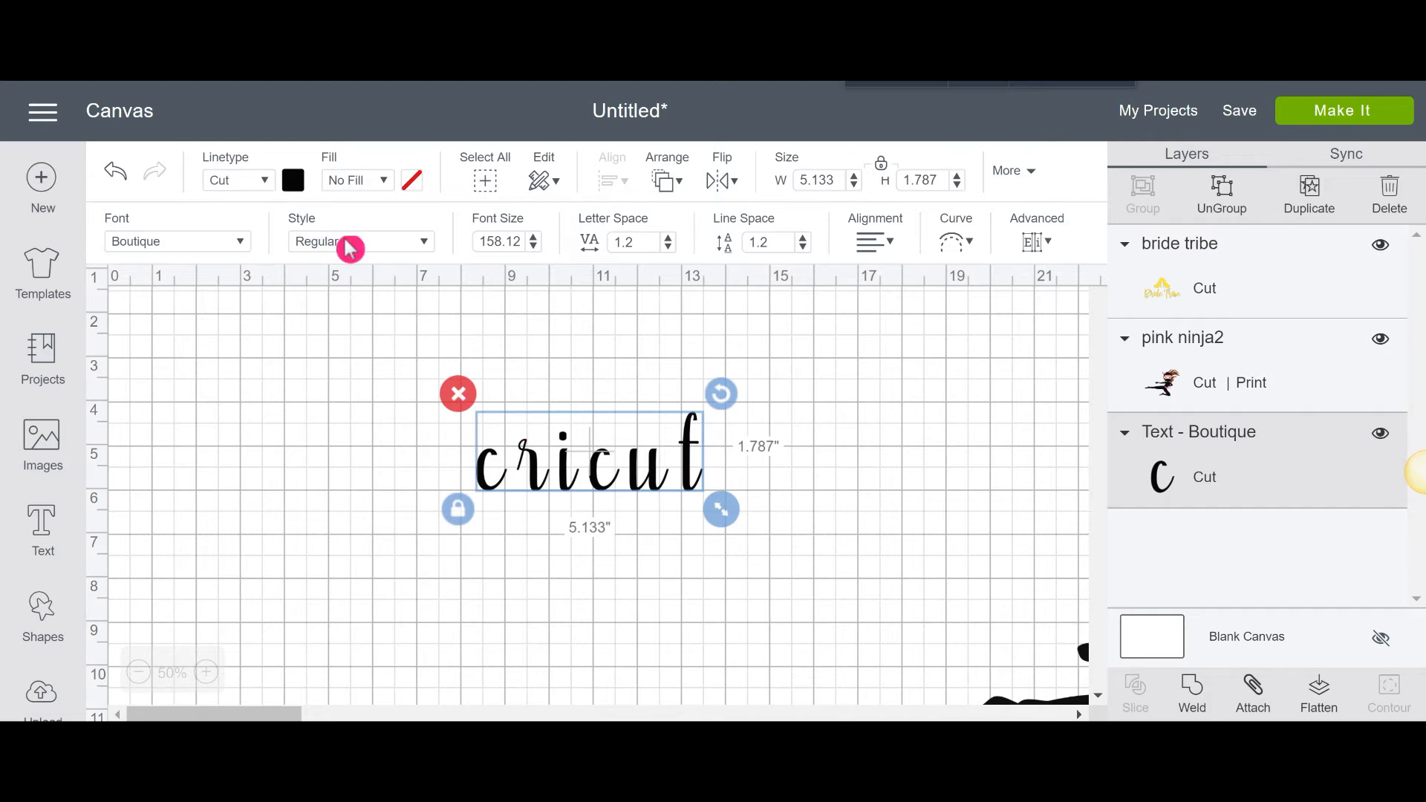
- Try the Bold and Bold Italic styles on the cricut text and settle on Bold
click(409, 246)
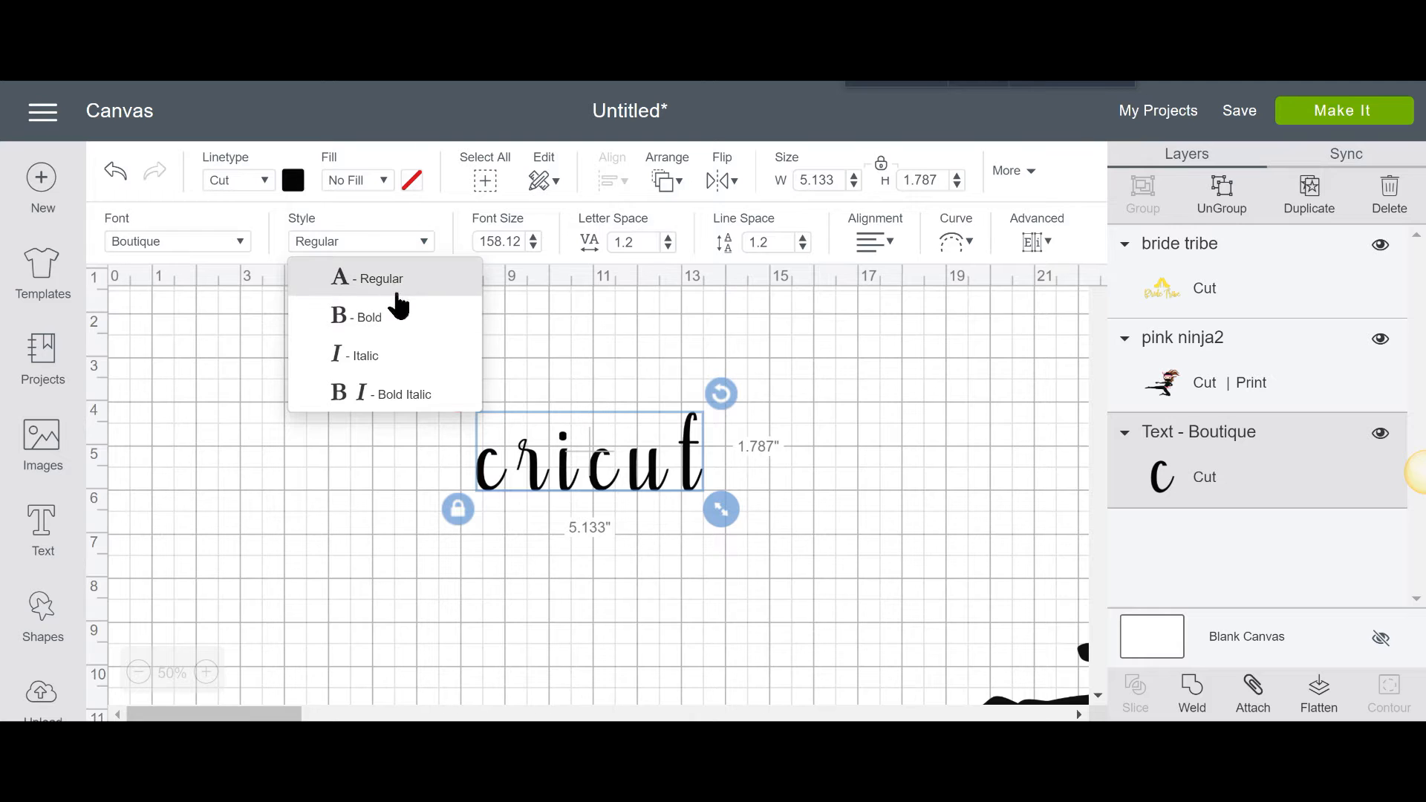
click(403, 331)
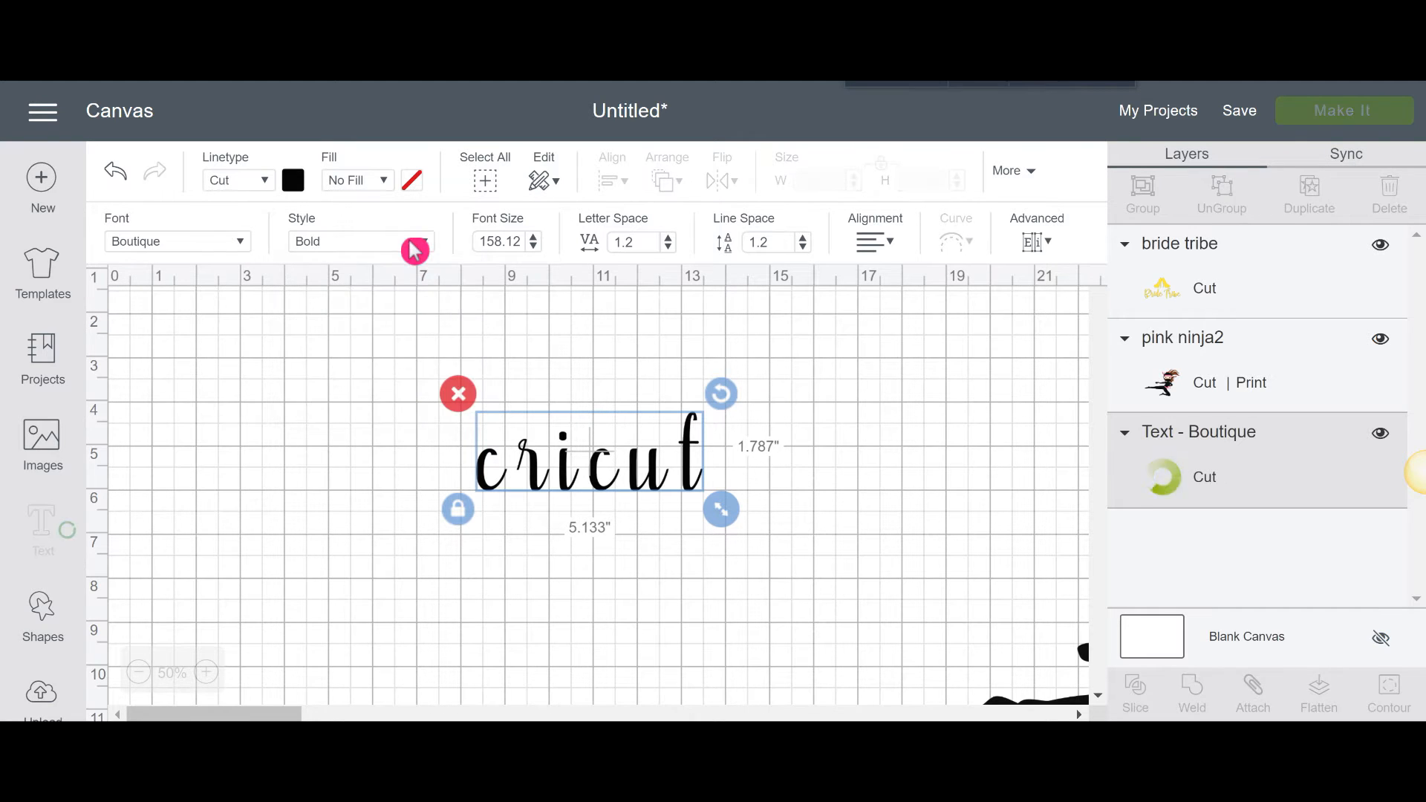
click(414, 245)
click(419, 401)
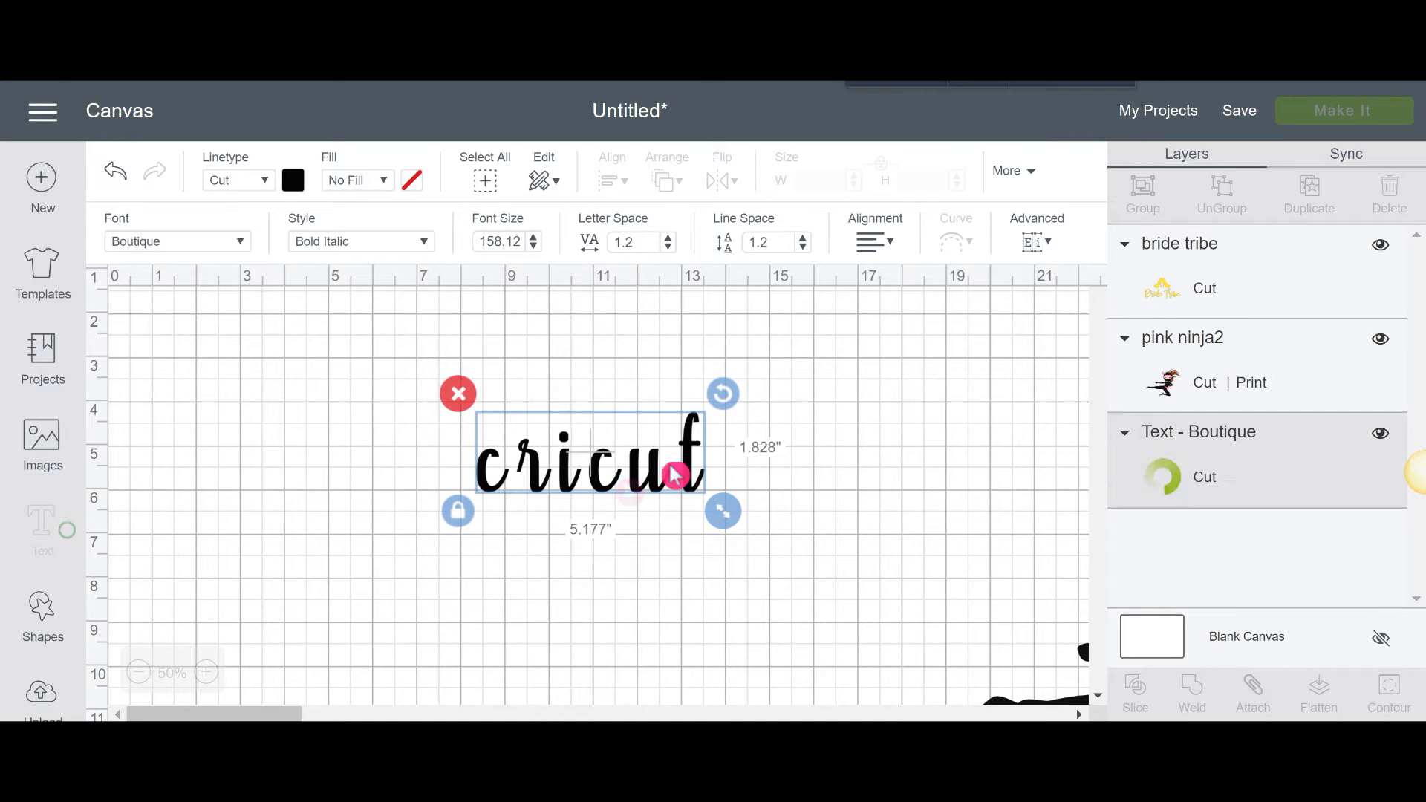
click(352, 244)
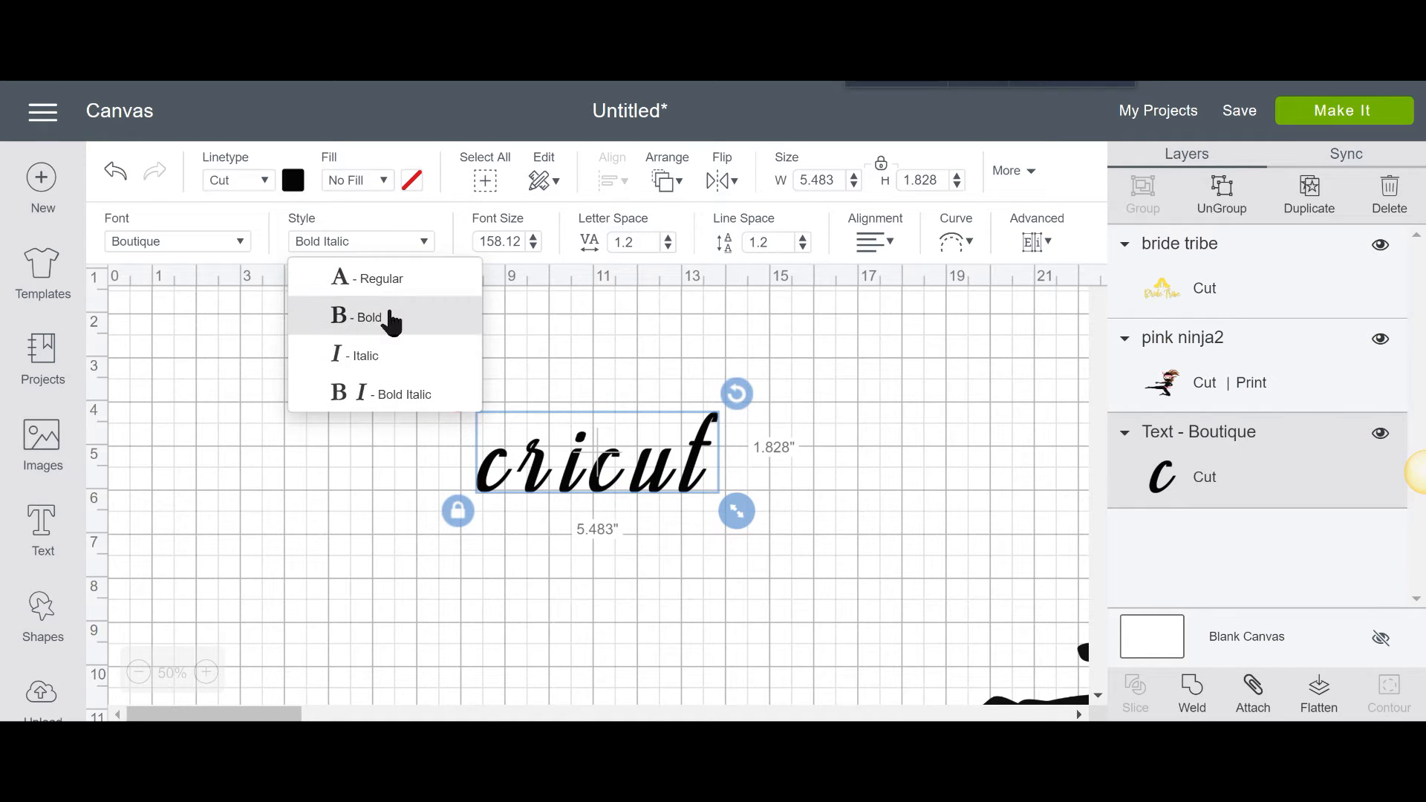
click(393, 332)
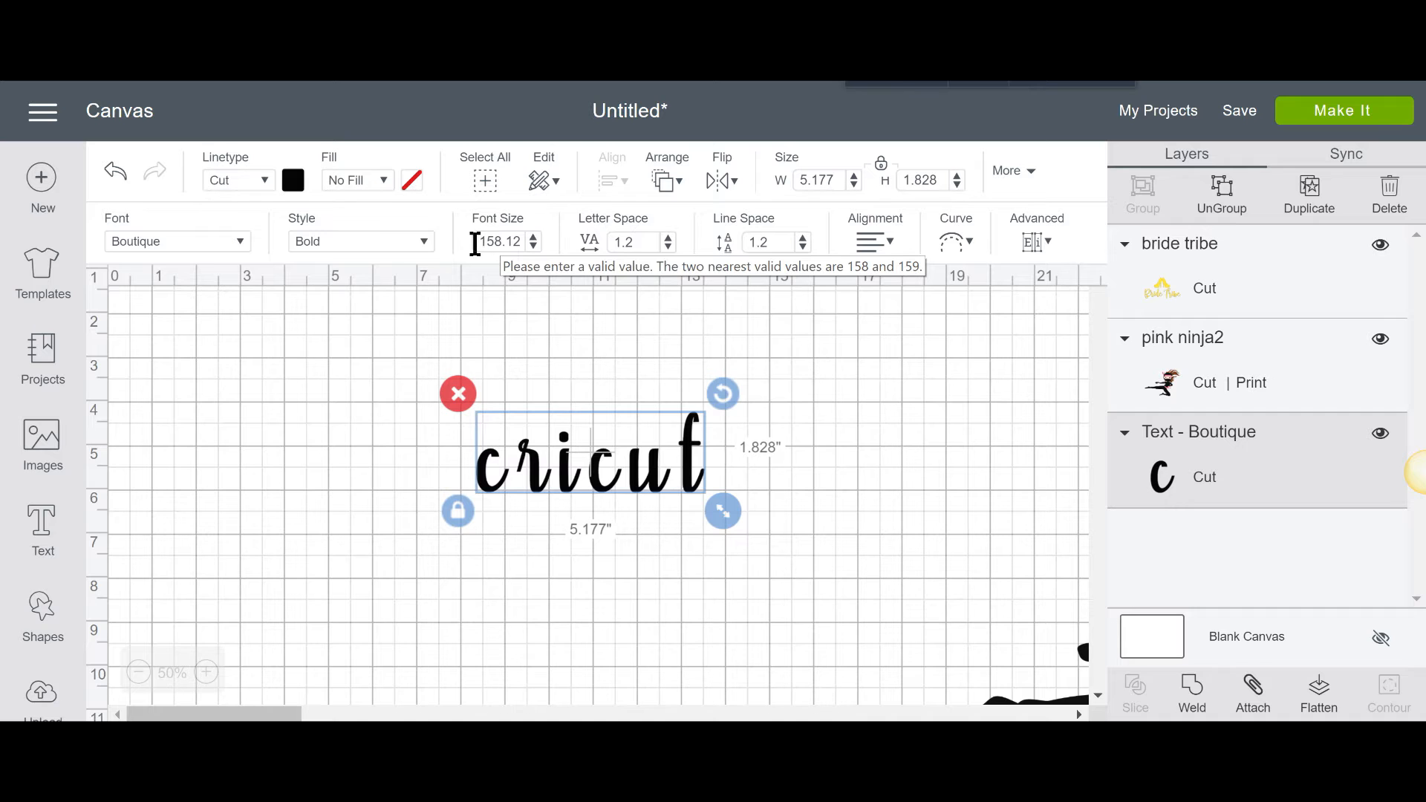
- Set the cricut text's font size to 200, and enlarge it freehand to about 8.7 in wide by 3.1 in high
drag(482, 244, 547, 266)
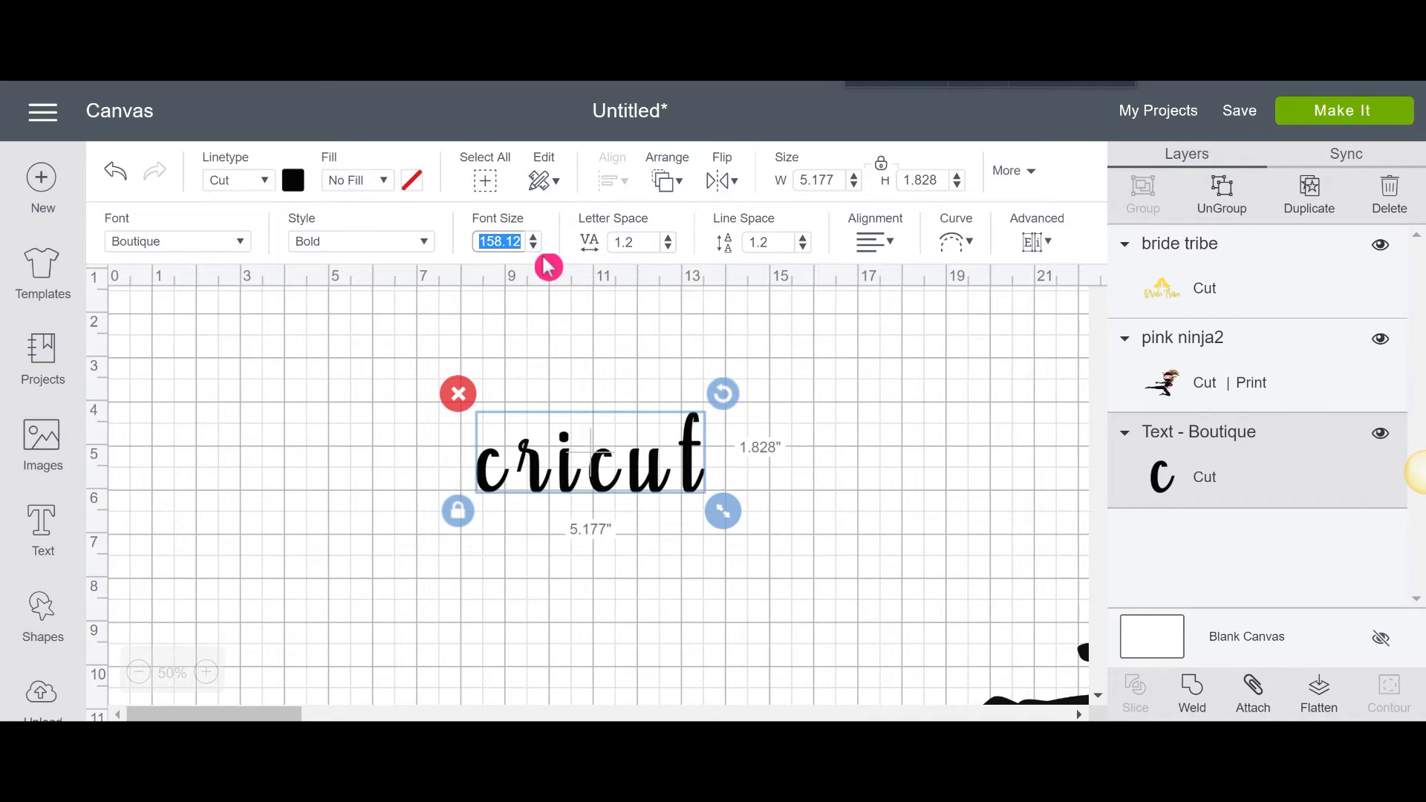
text(200)
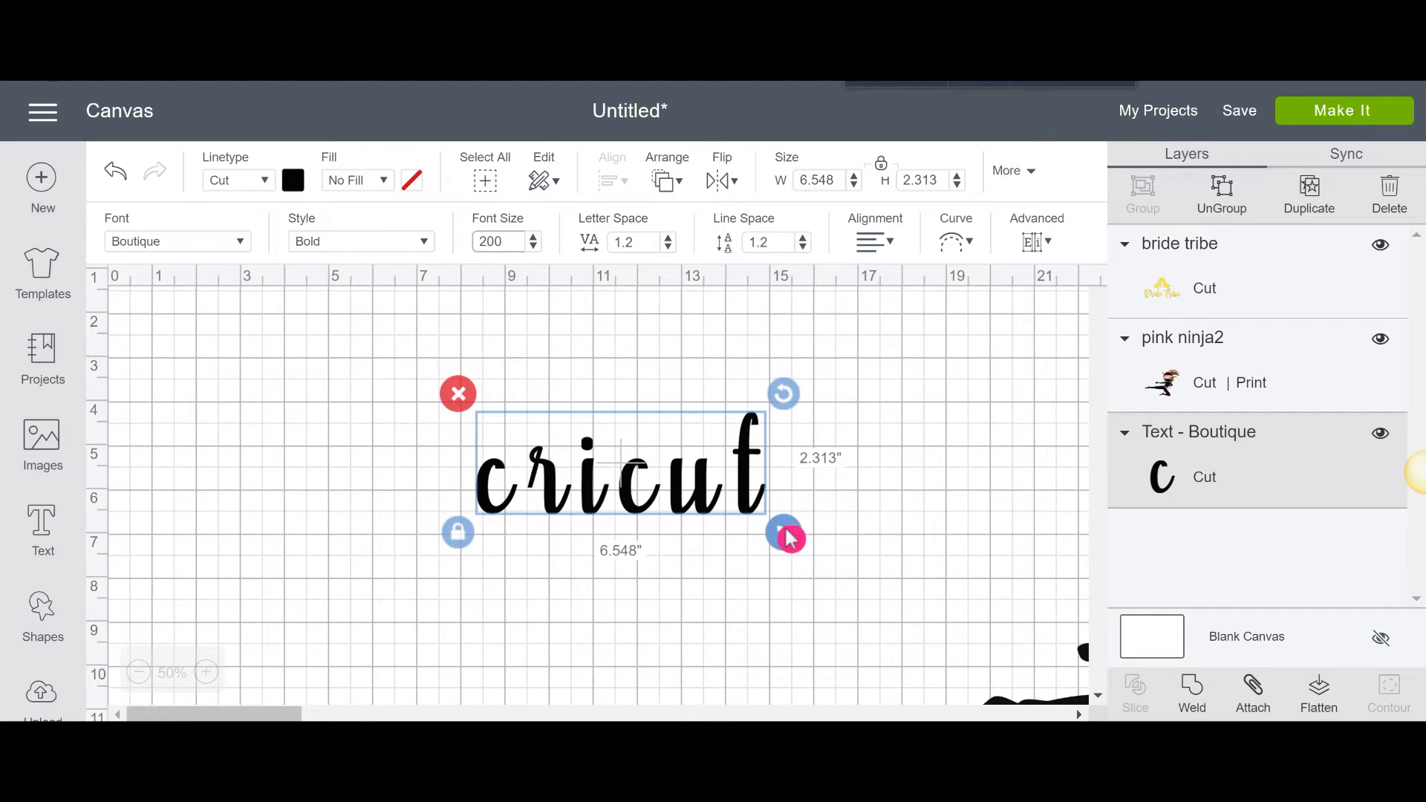
drag(785, 535, 884, 549)
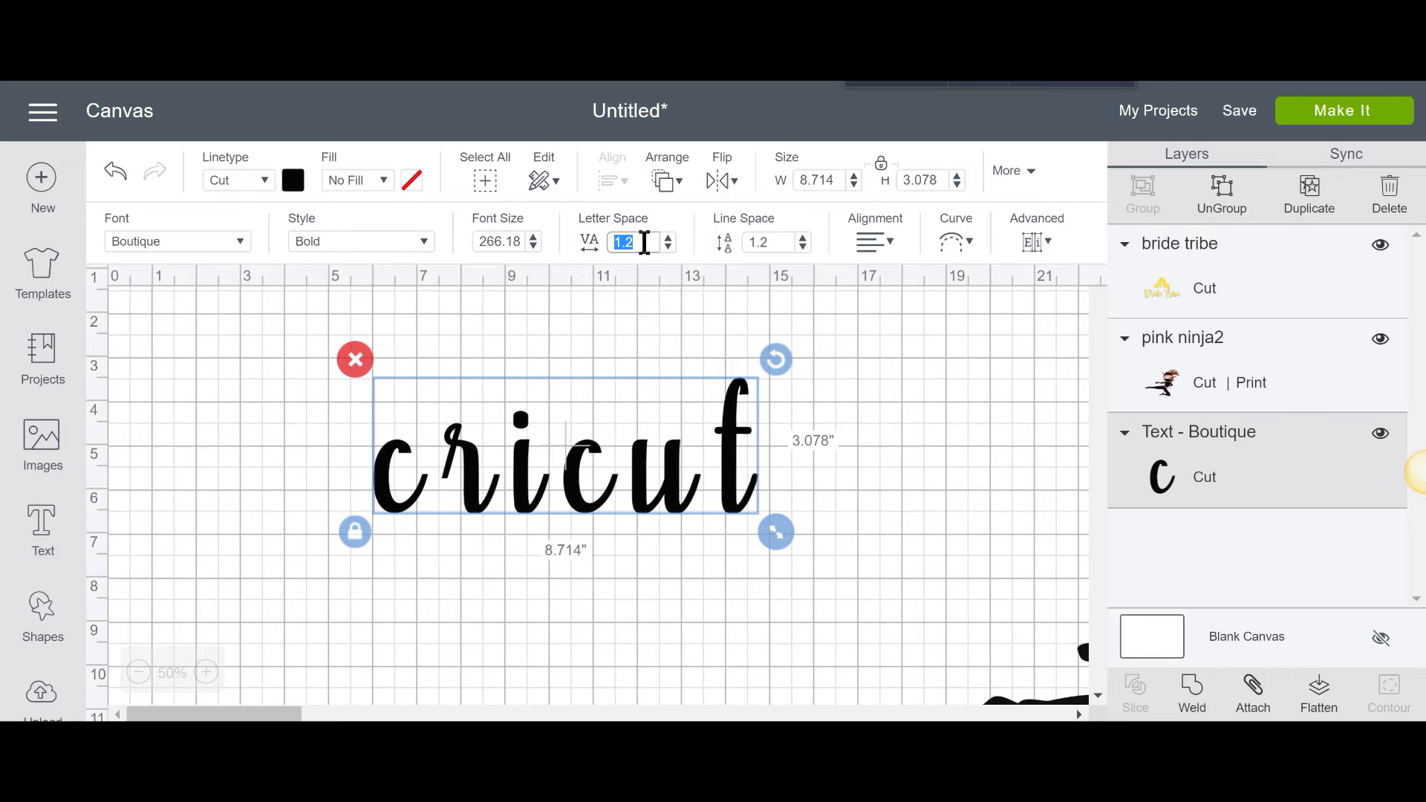
- Set the cricut text's letter space to 0, reduce it further to -0.2, and reselect the text
key(Return)
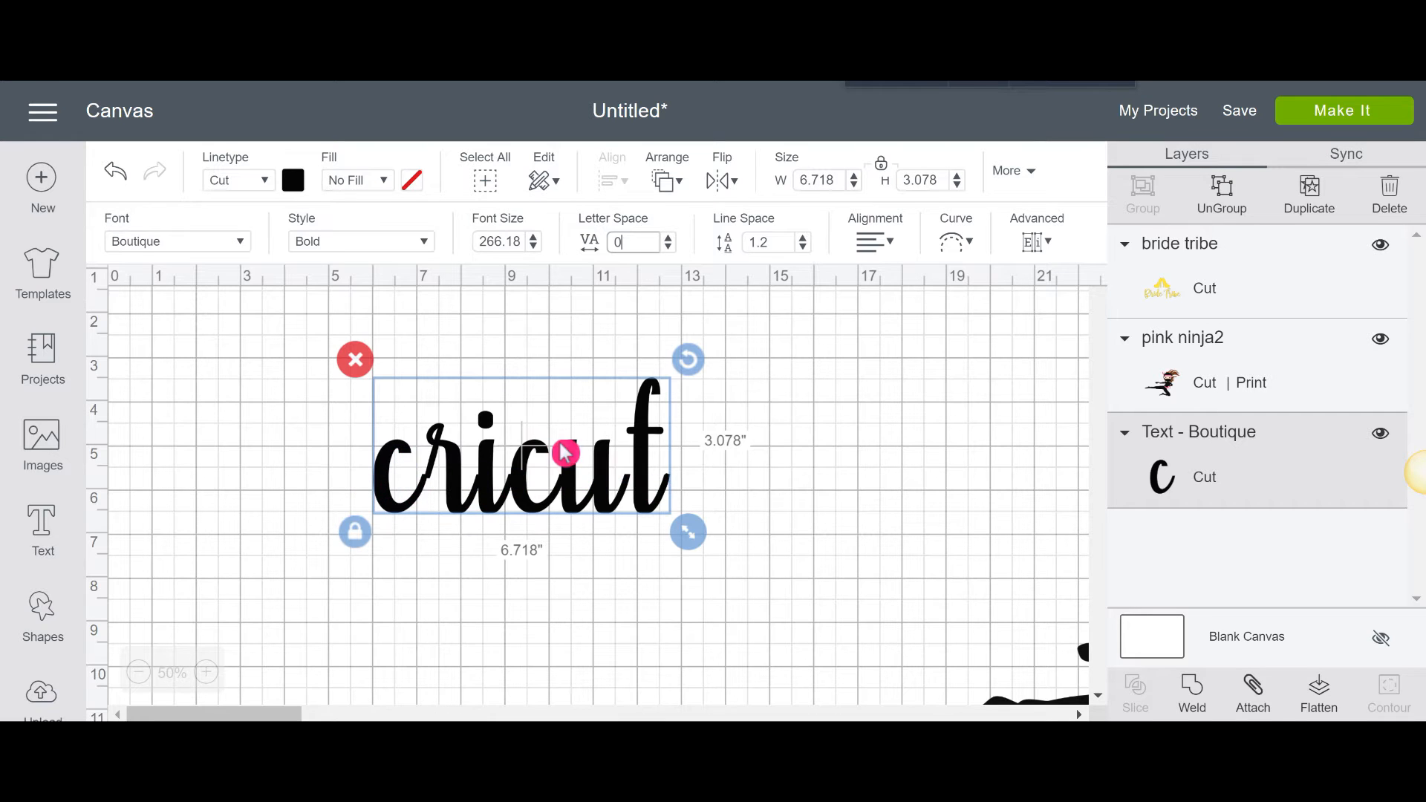
click(668, 248)
click(668, 246)
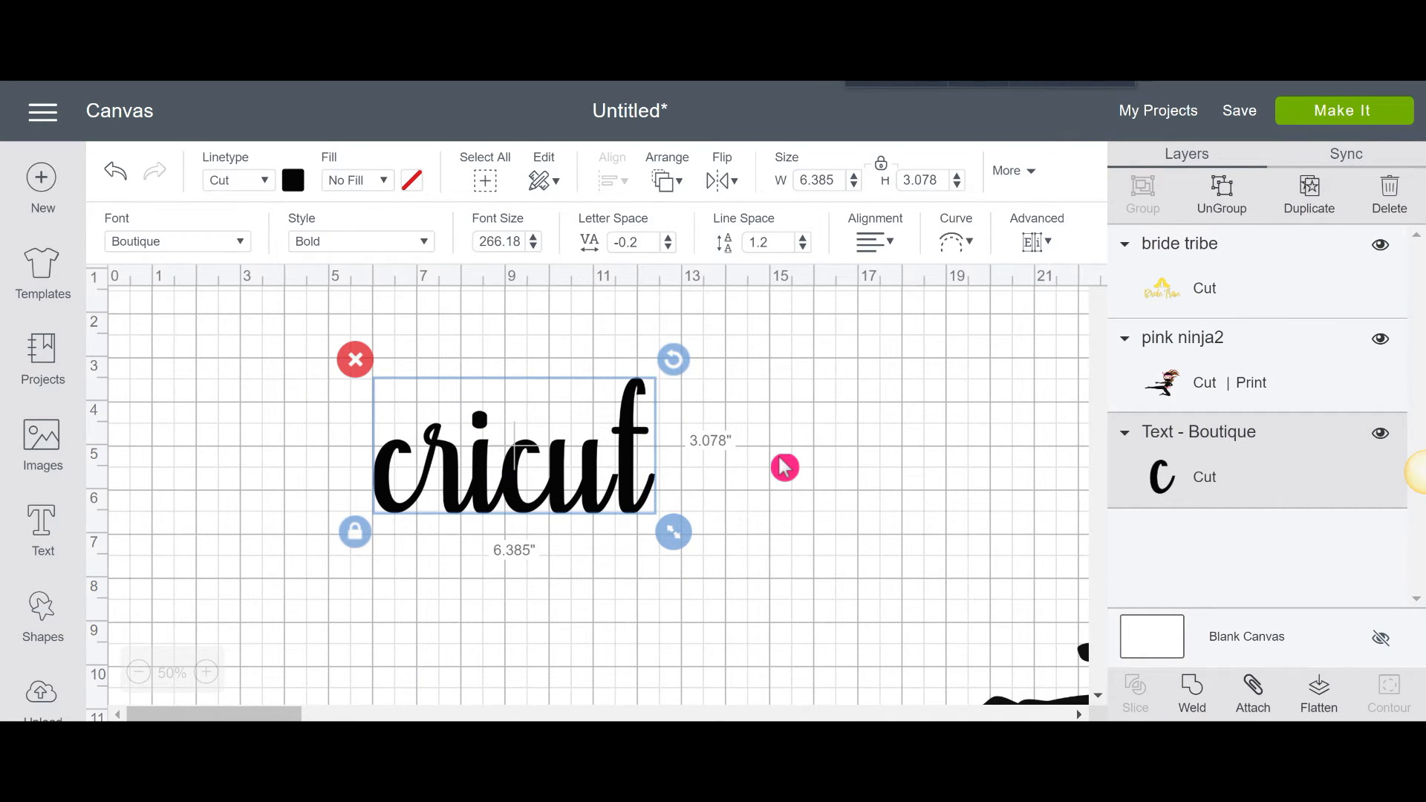
click(743, 465)
click(601, 504)
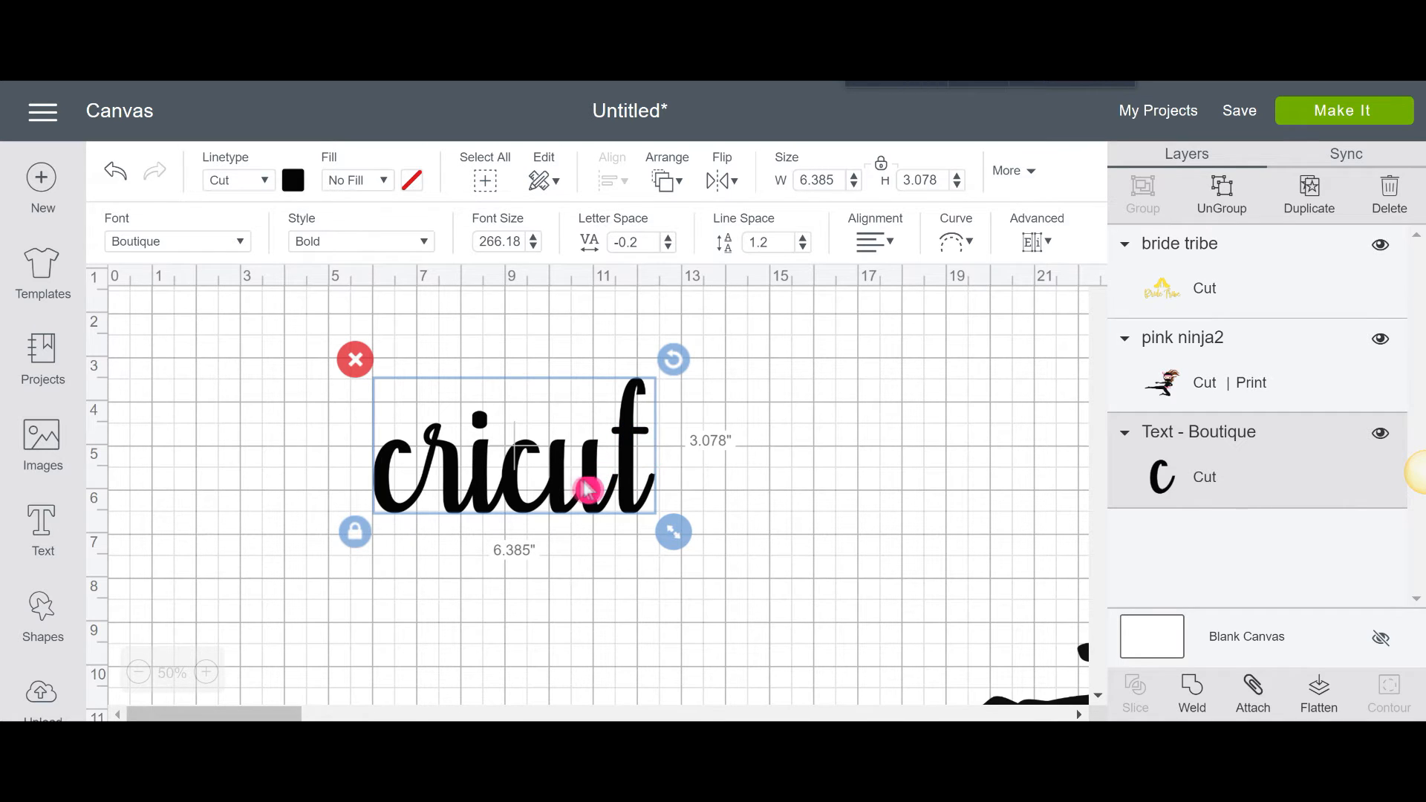
- Edit the cricut text to add a second line reading "is love"
double_click(533, 454)
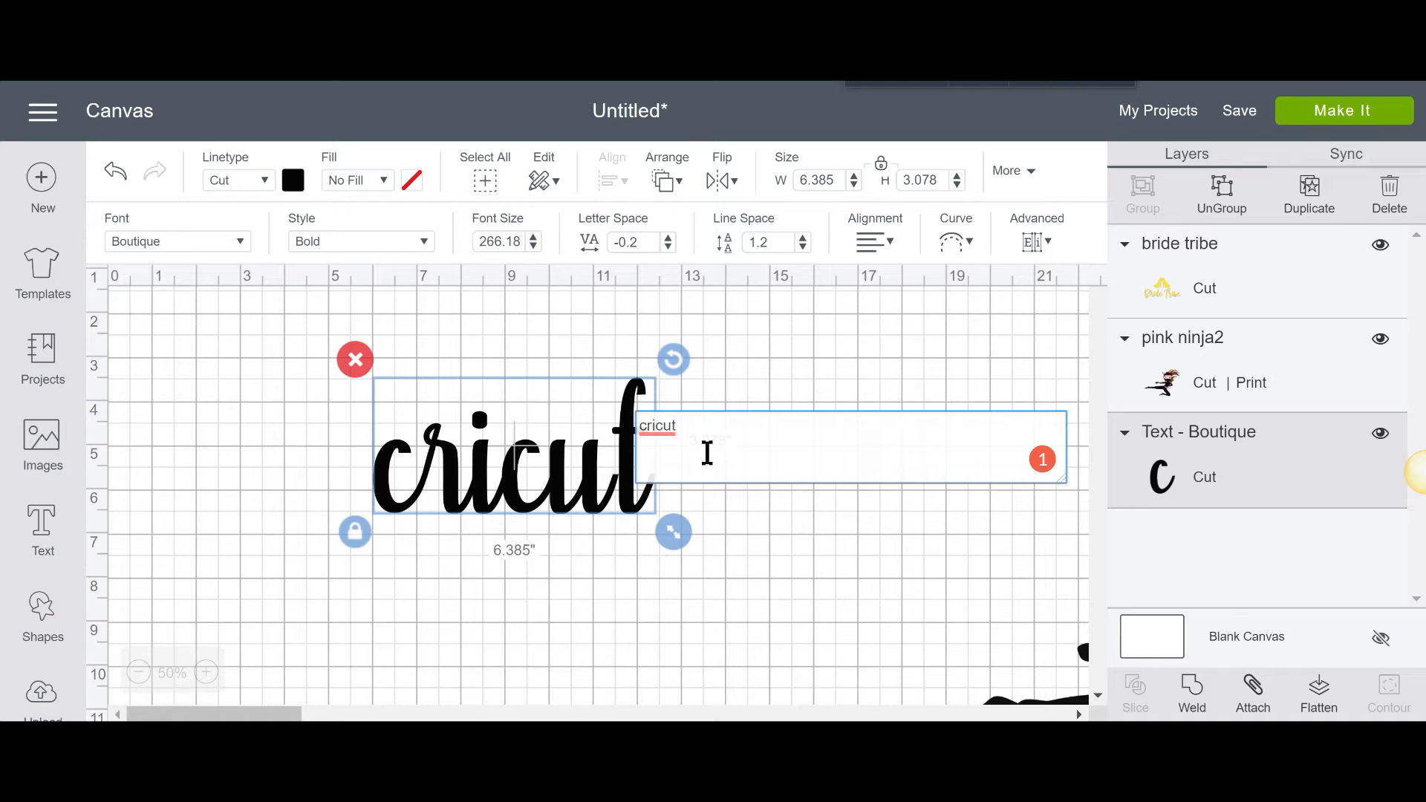
key(Return)
text(is love)
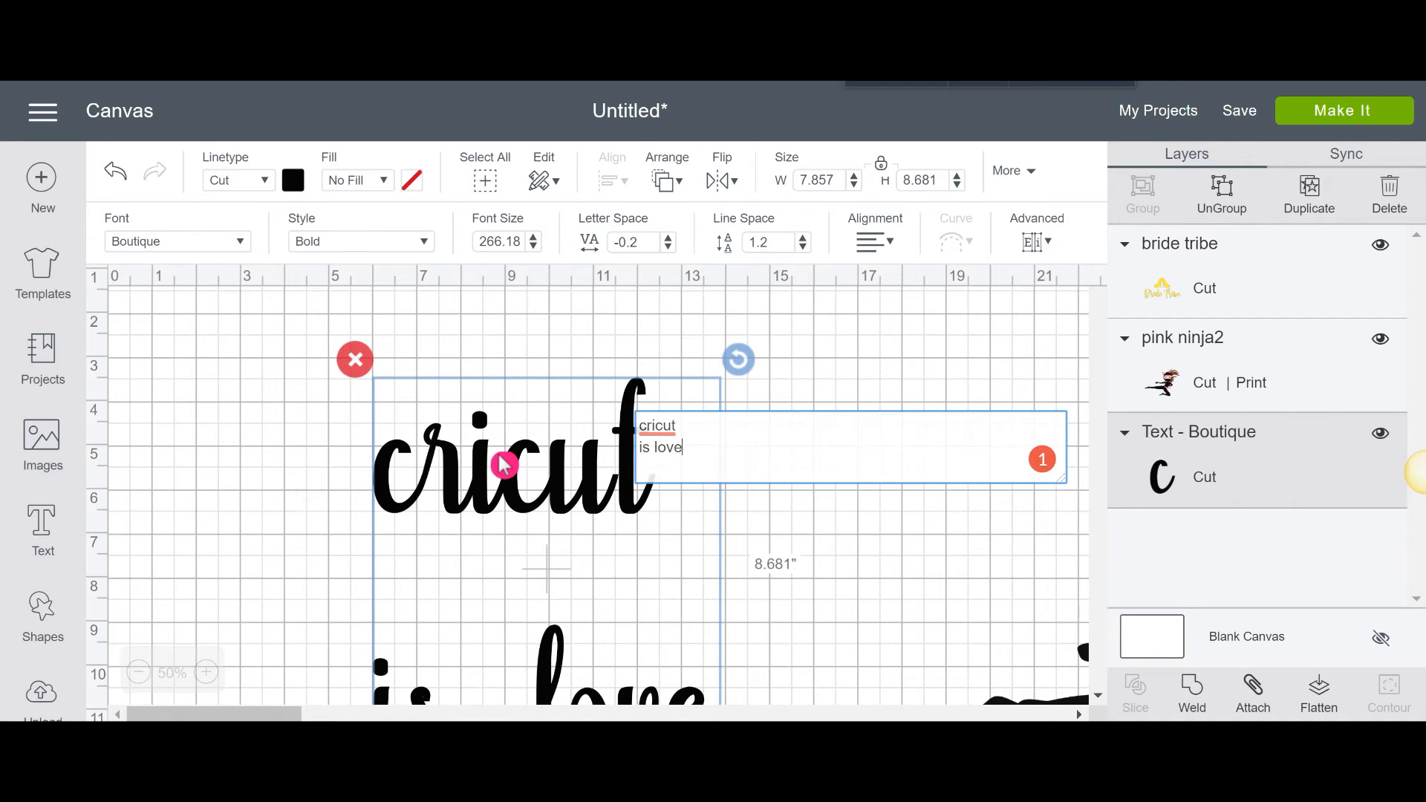
- Set the line space of the two-line cricut text to 0, and reduce it further to -4.5
scroll(504, 464, down, 3)
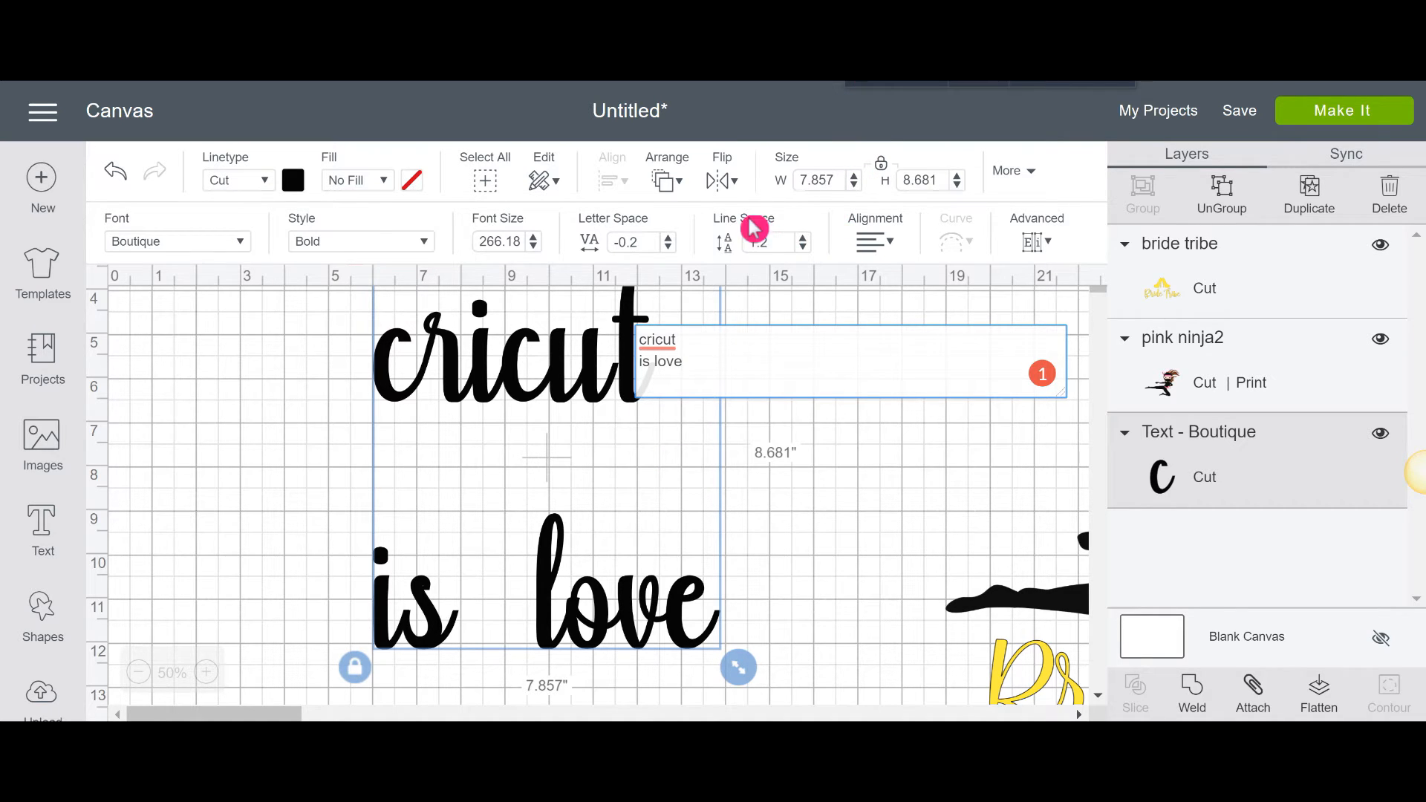
click(770, 242)
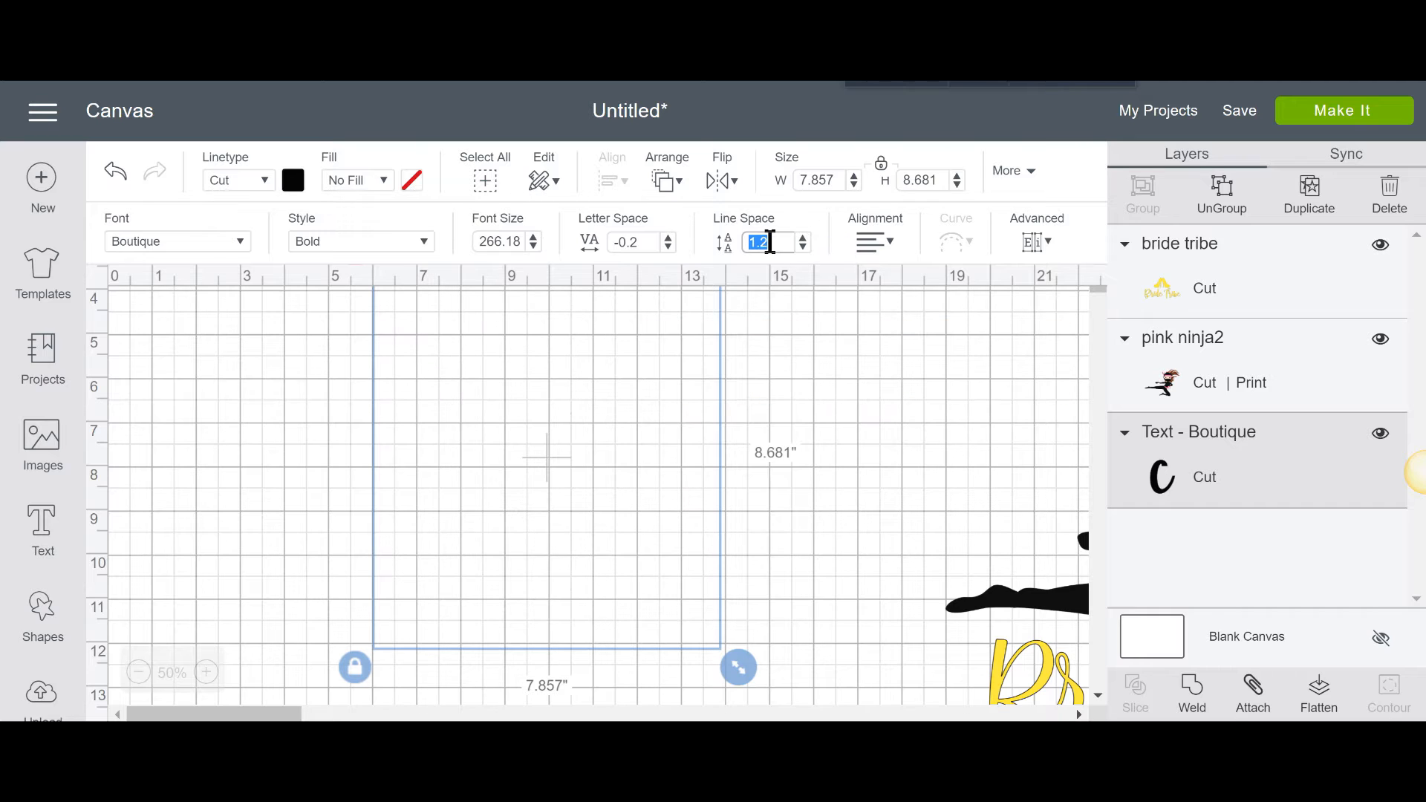
key(Return)
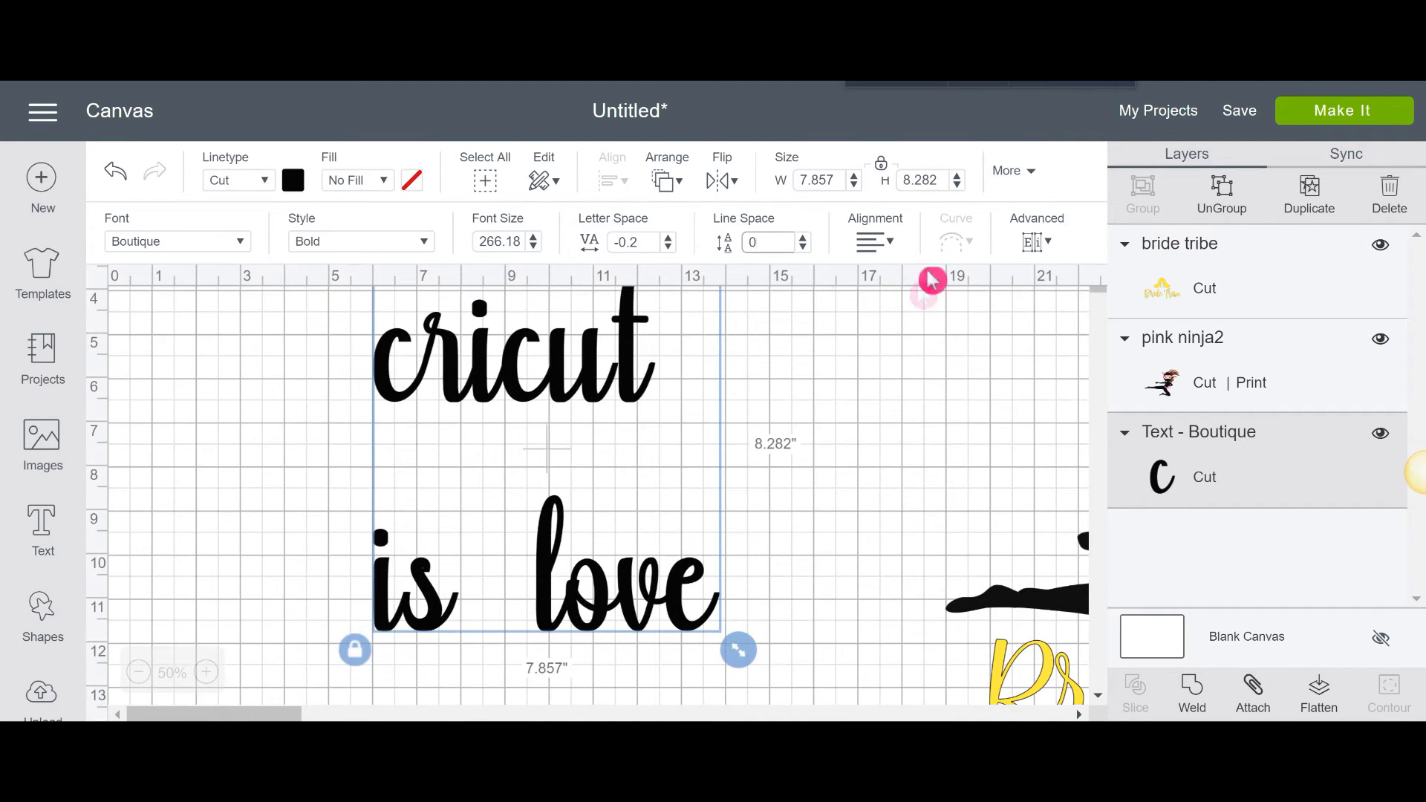
click(803, 248)
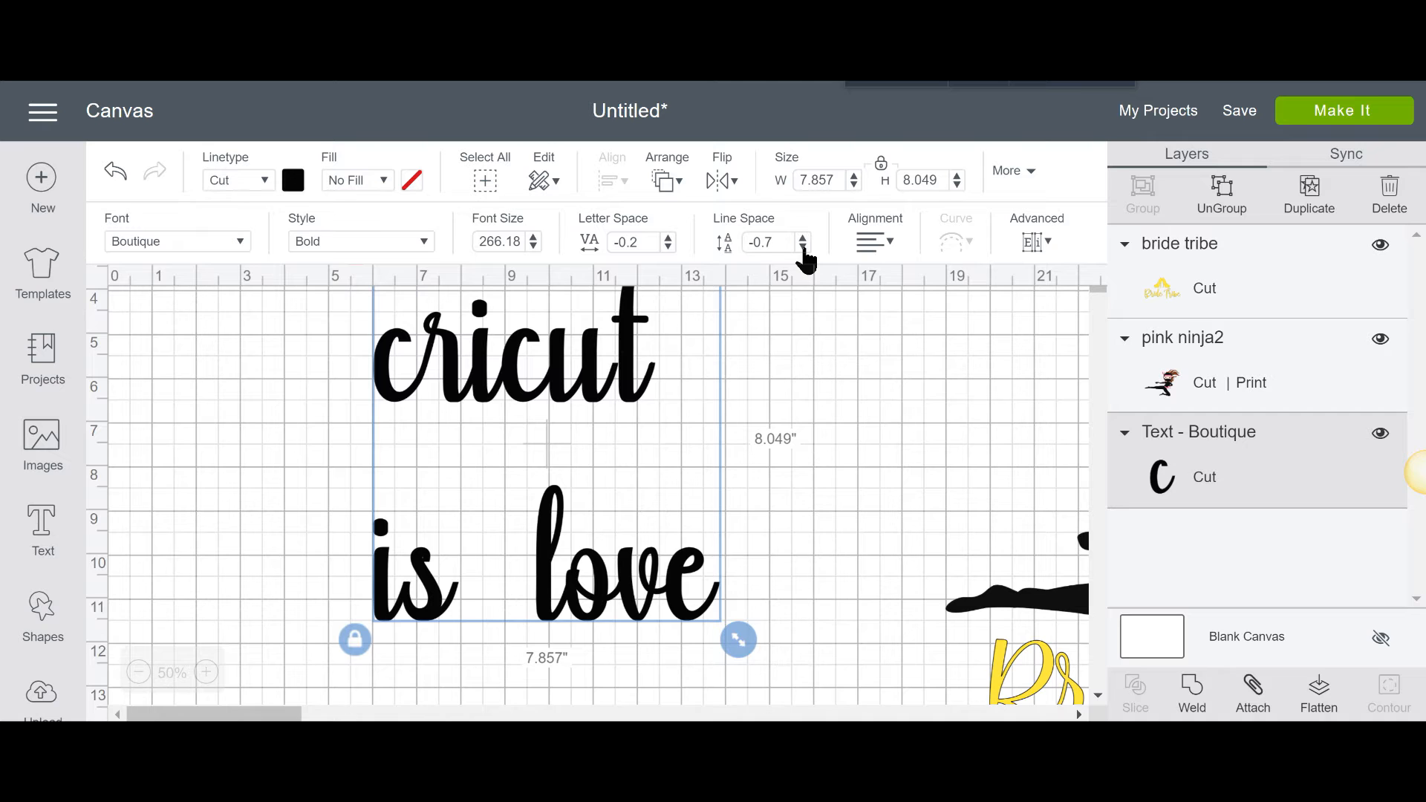
click(803, 249)
click(803, 248)
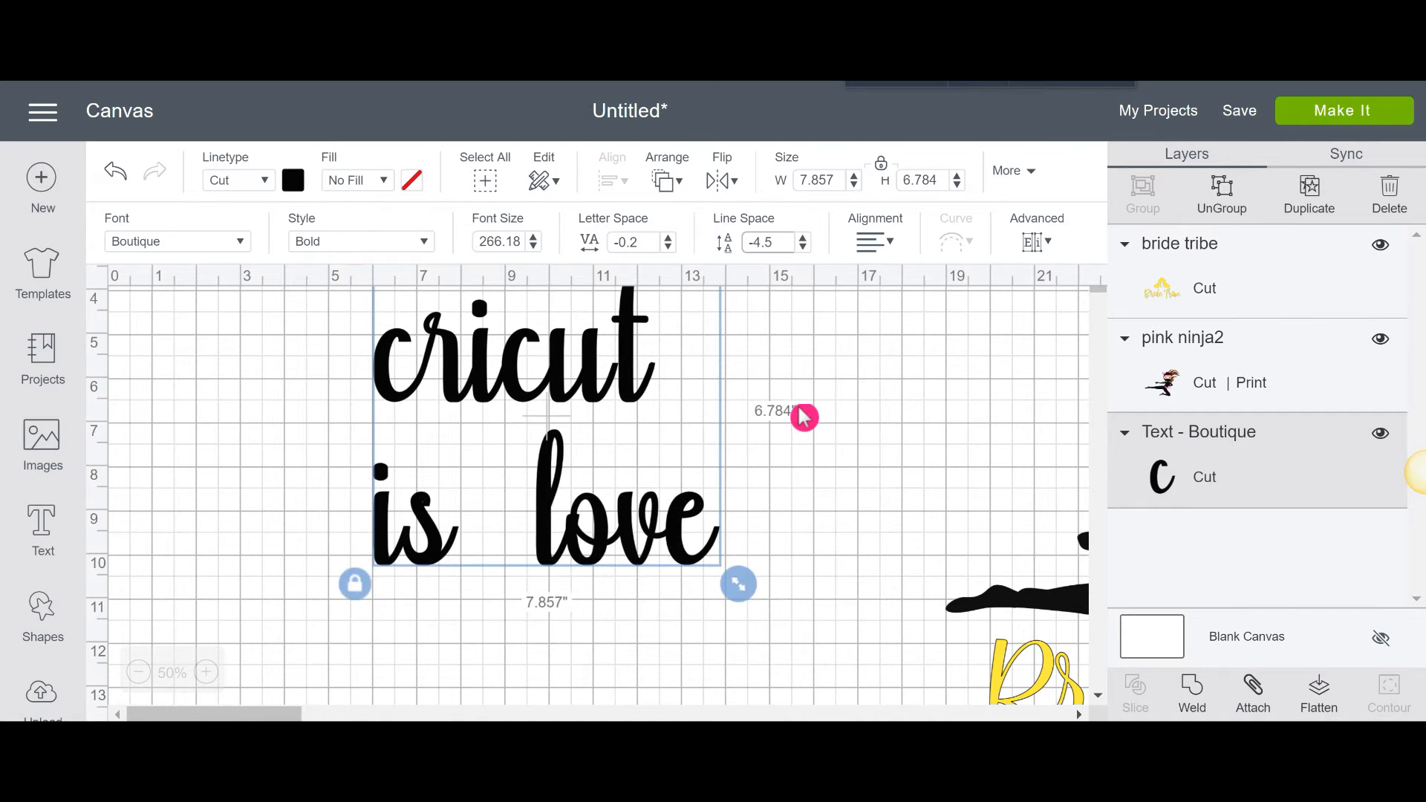
- Center-align the two lines of the cricut text, and open the text alignment choices again
scroll(805, 417, up, 1)
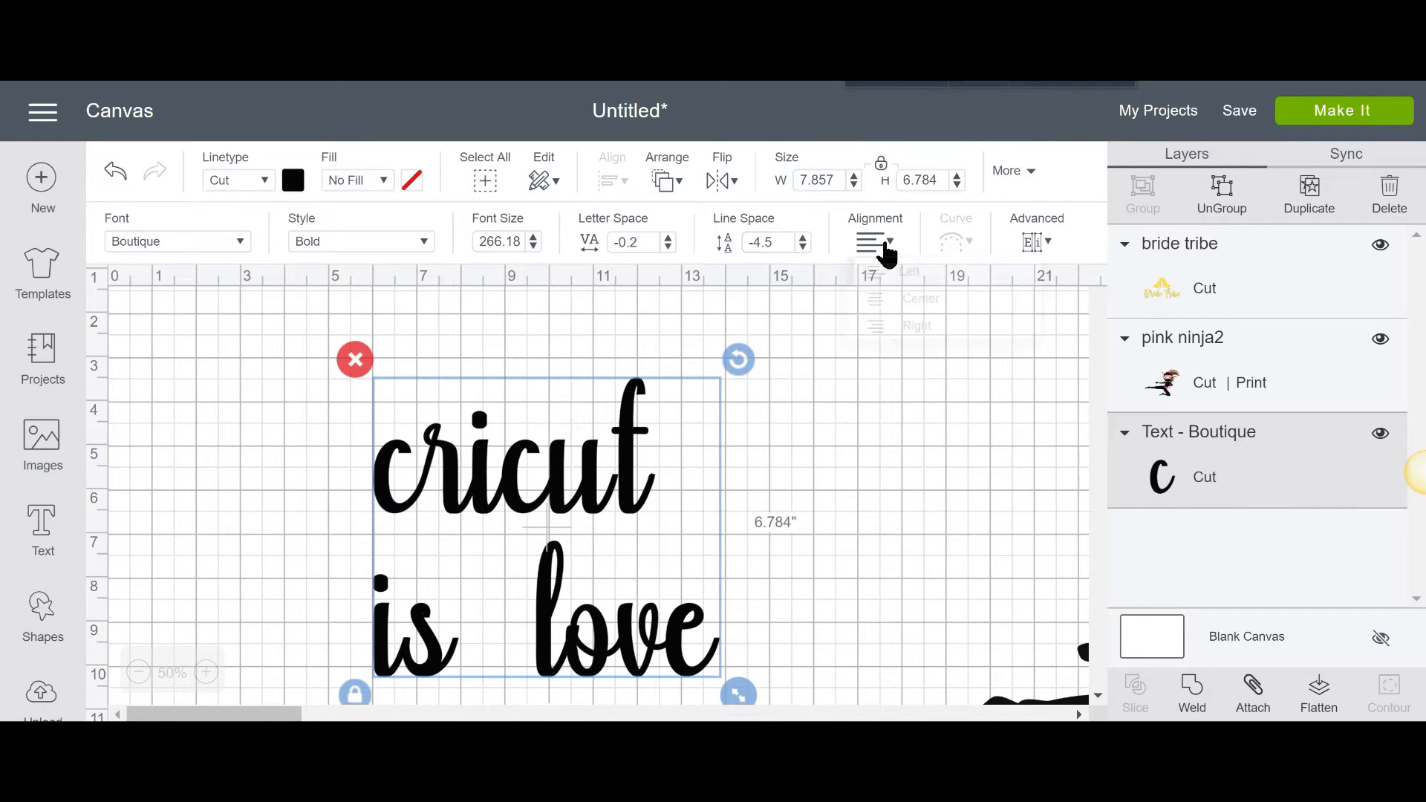
click(921, 298)
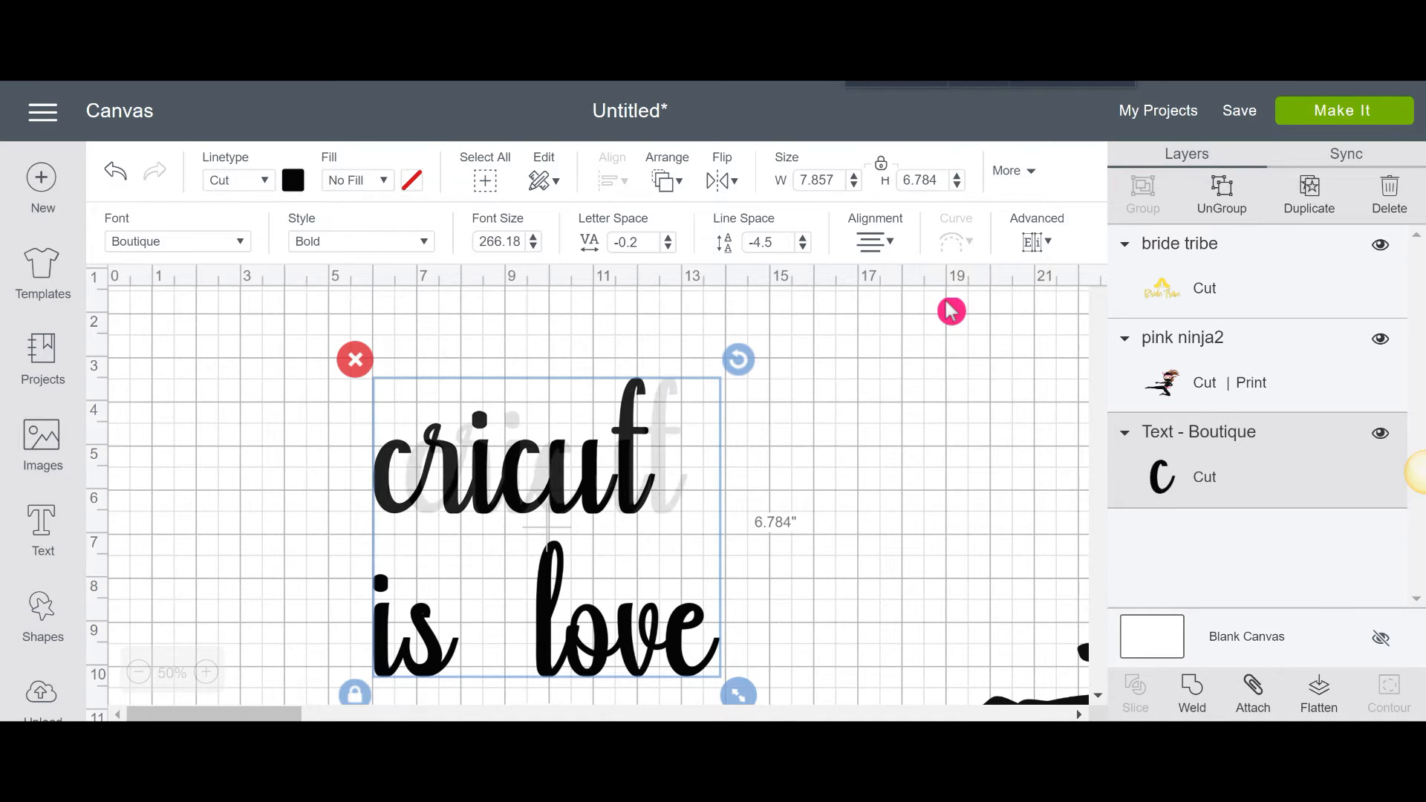
click(891, 245)
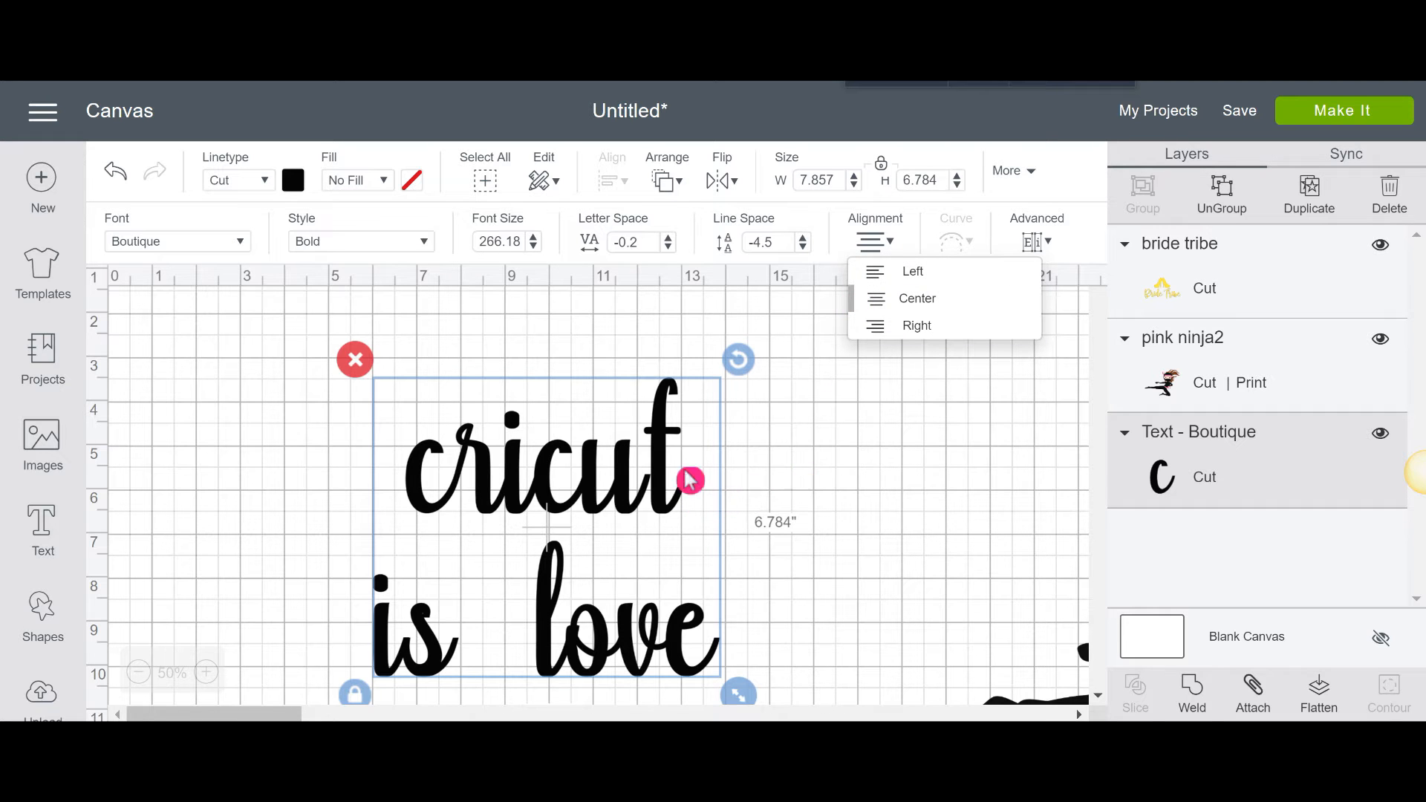
- Join "cricut" and "is love" into a single line of text and move the line nearer the canvas's left side
scroll(869, 404, down, 3)
scroll(869, 404, up, 3)
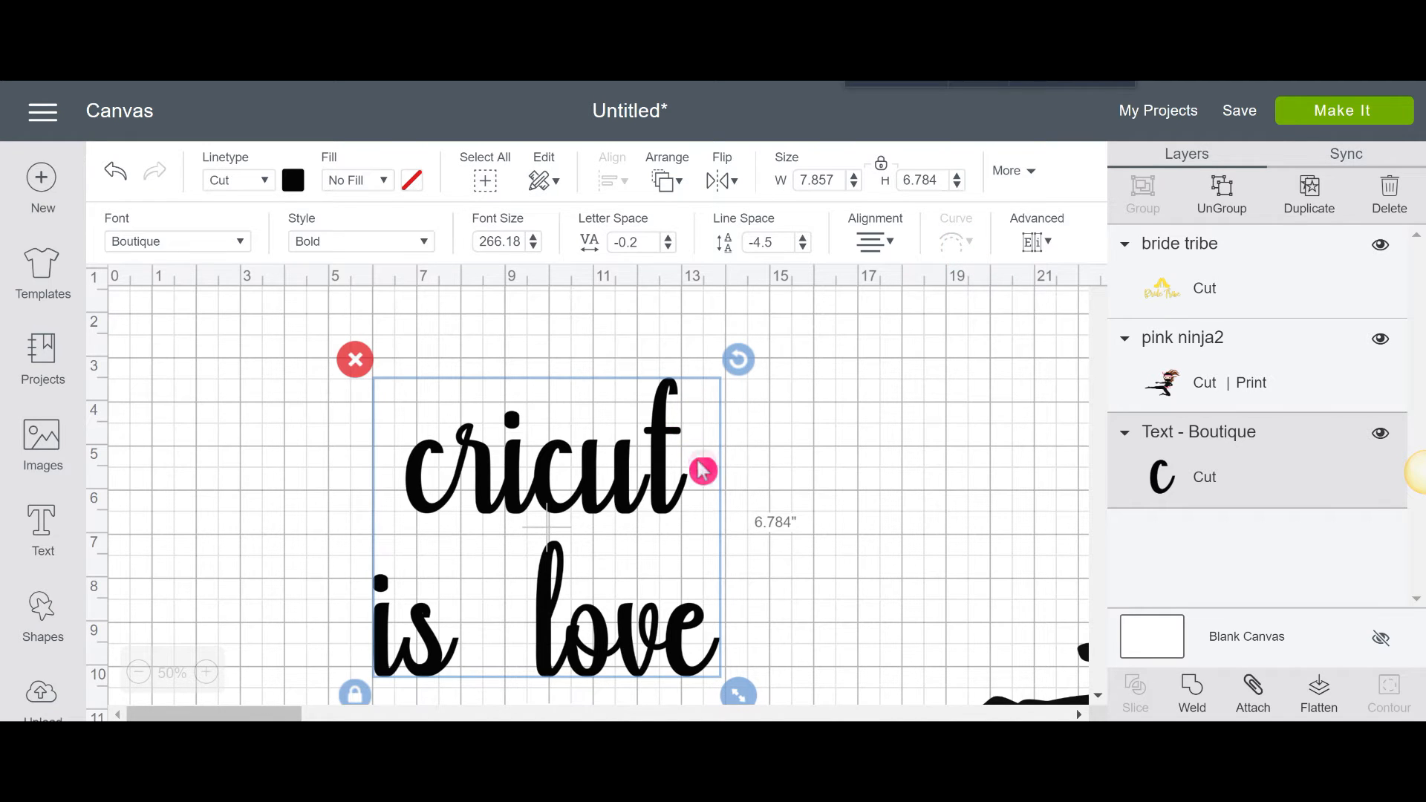
scroll(646, 415, down, 3)
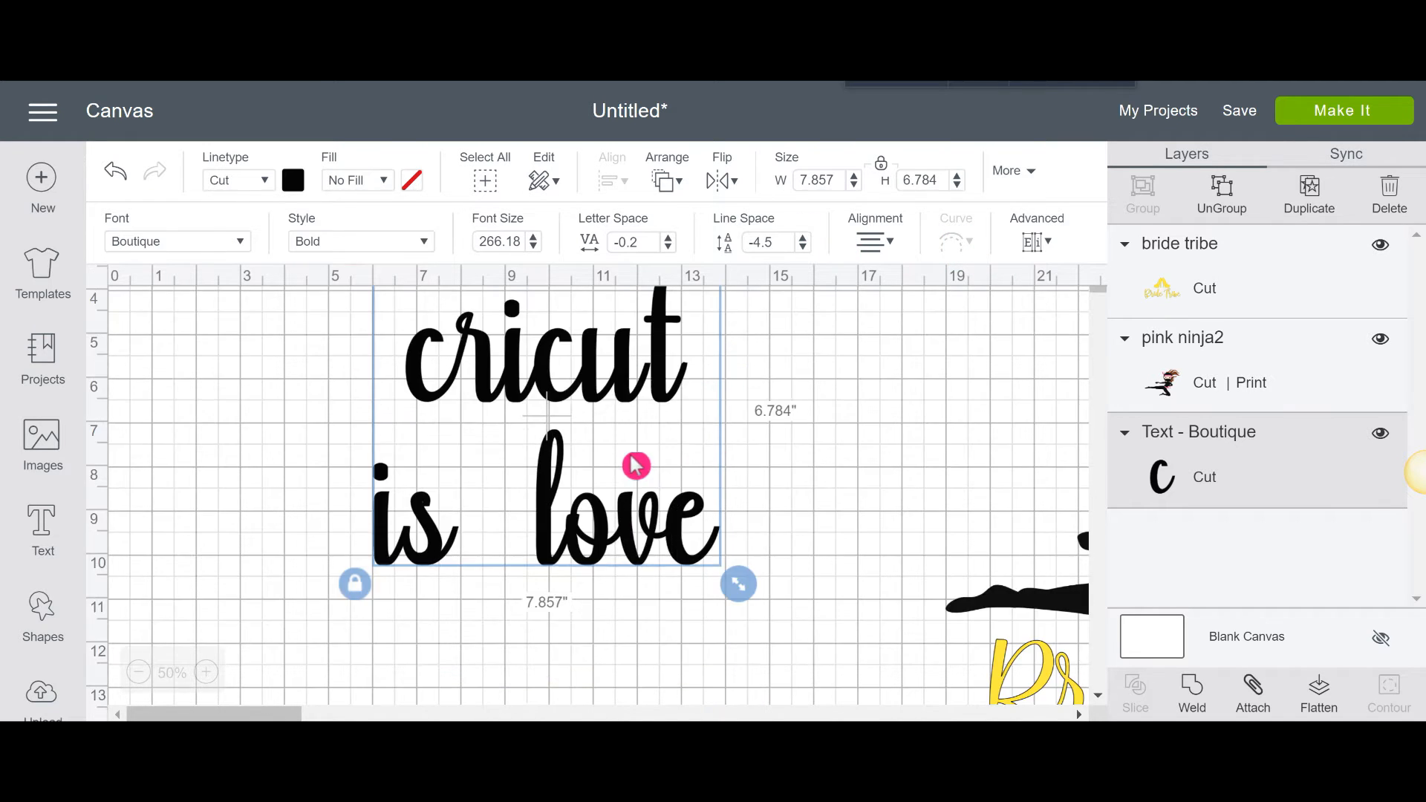
scroll(637, 475, up, 3)
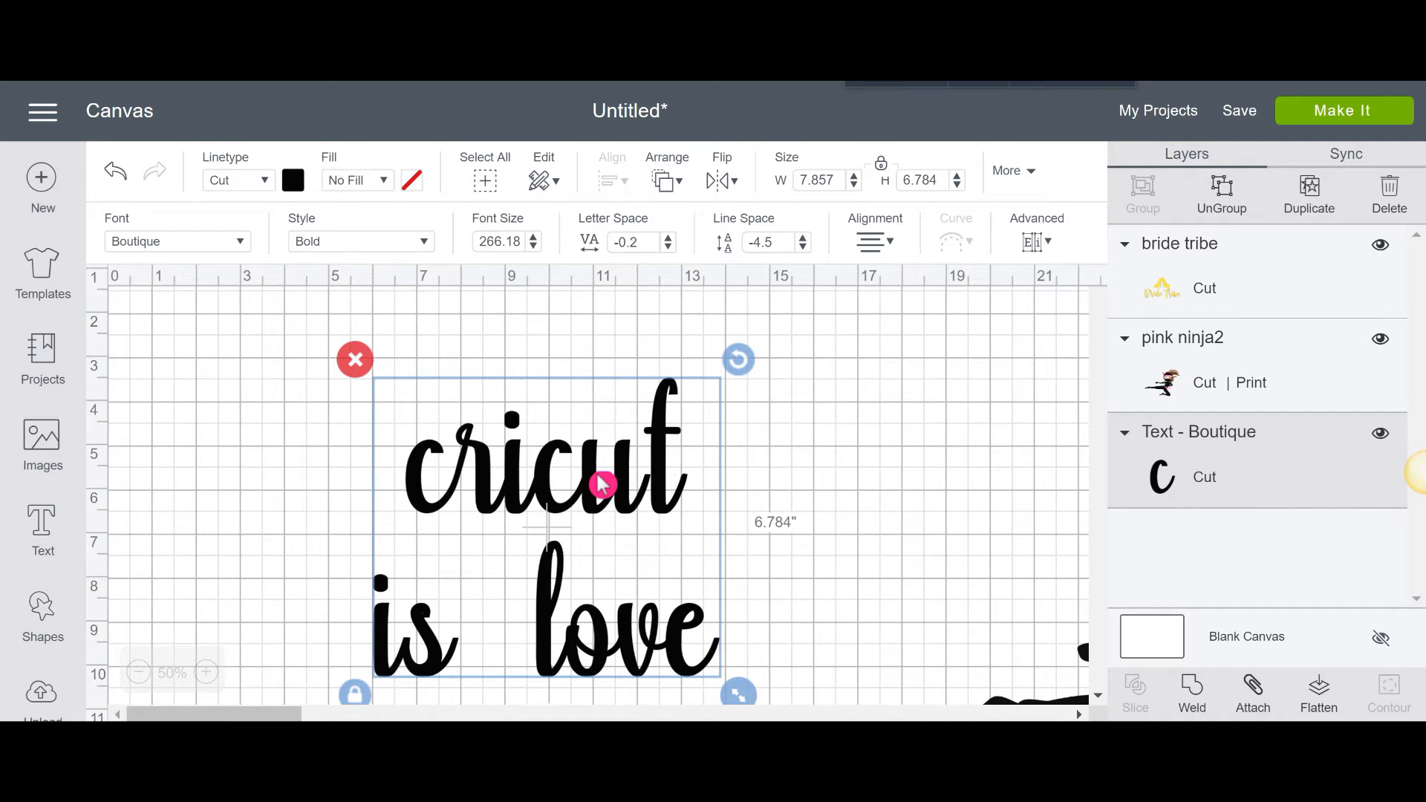
double_click(602, 484)
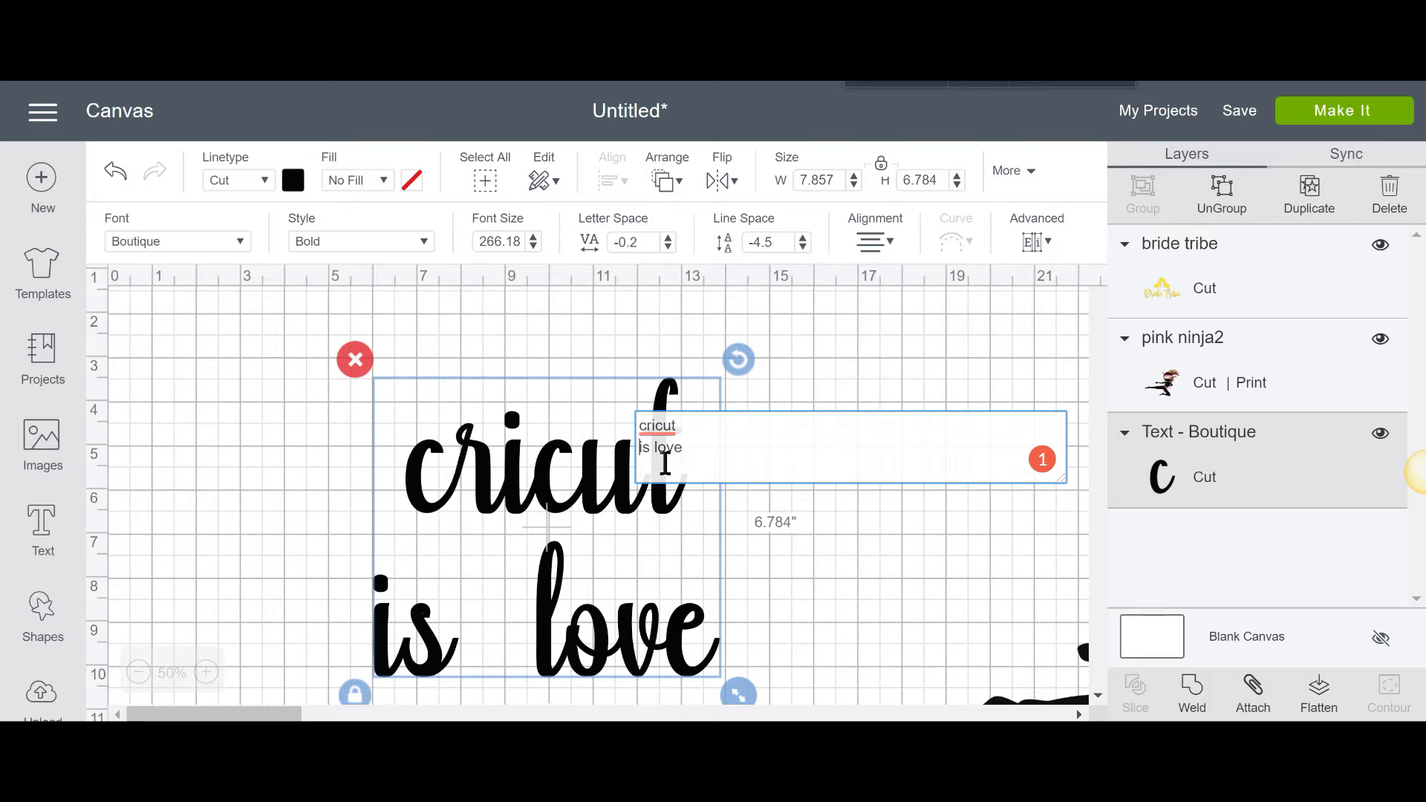
key(BackSpace)
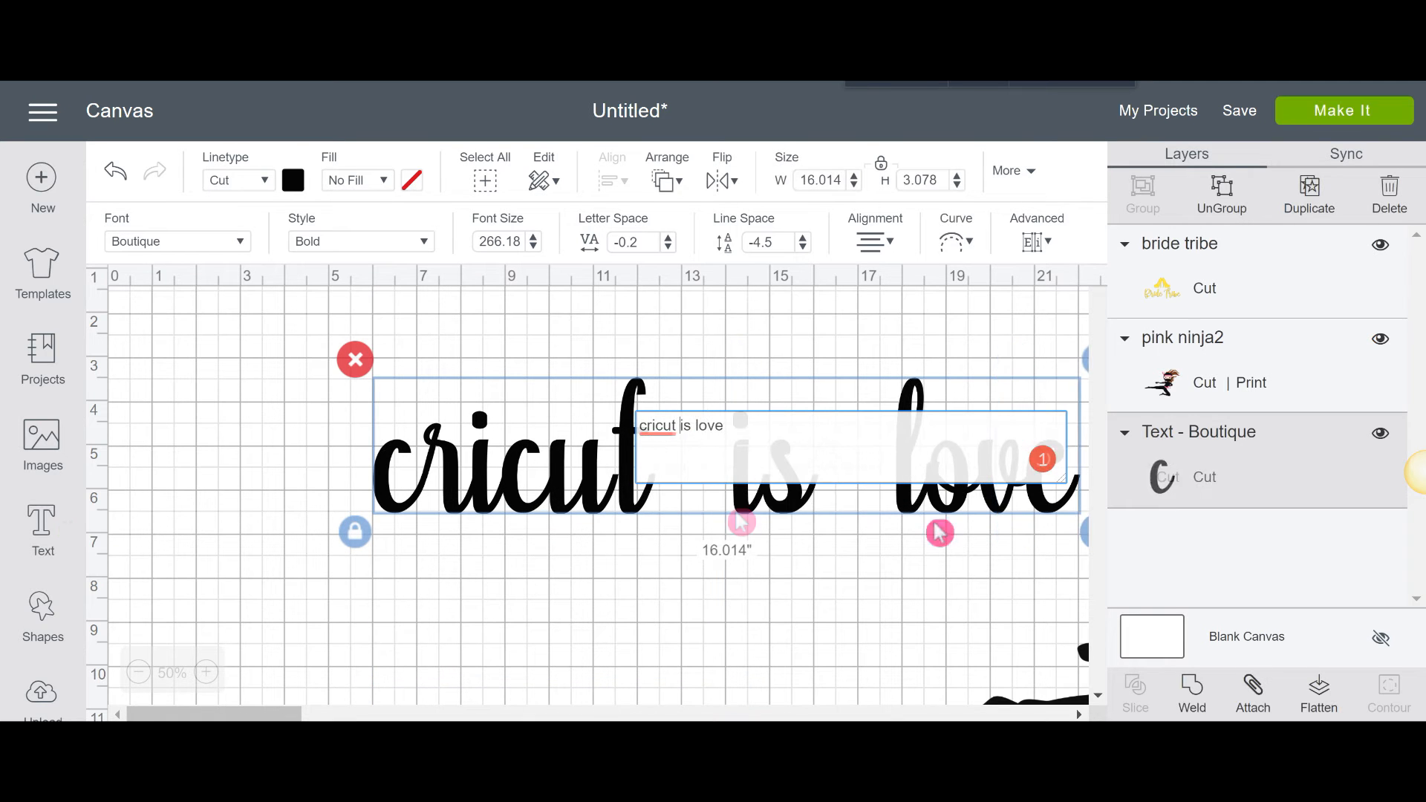
drag(762, 494, 662, 471)
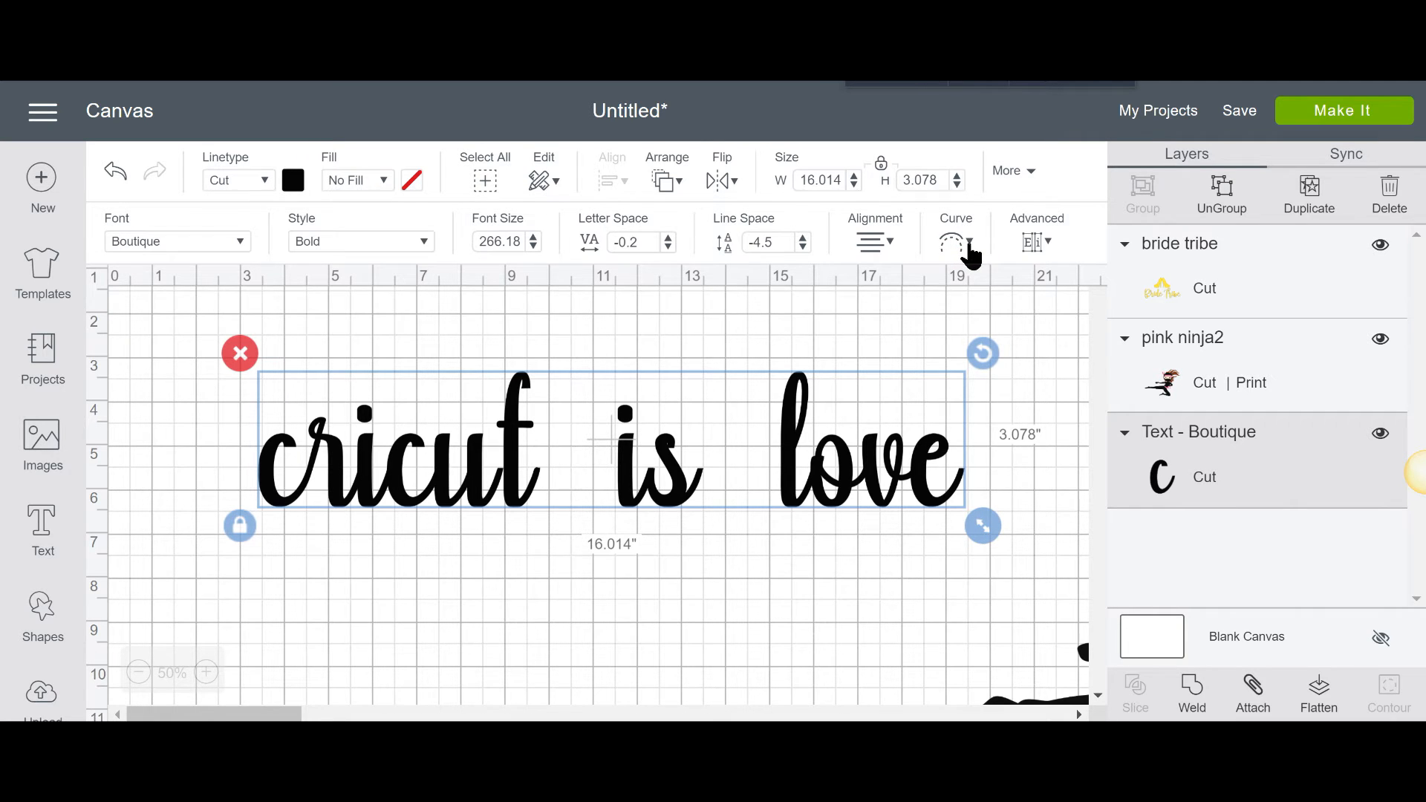
- Curve the "cricut is love" text into an upward arch about 15.9 inches wide and ungroup it to letters
click(968, 249)
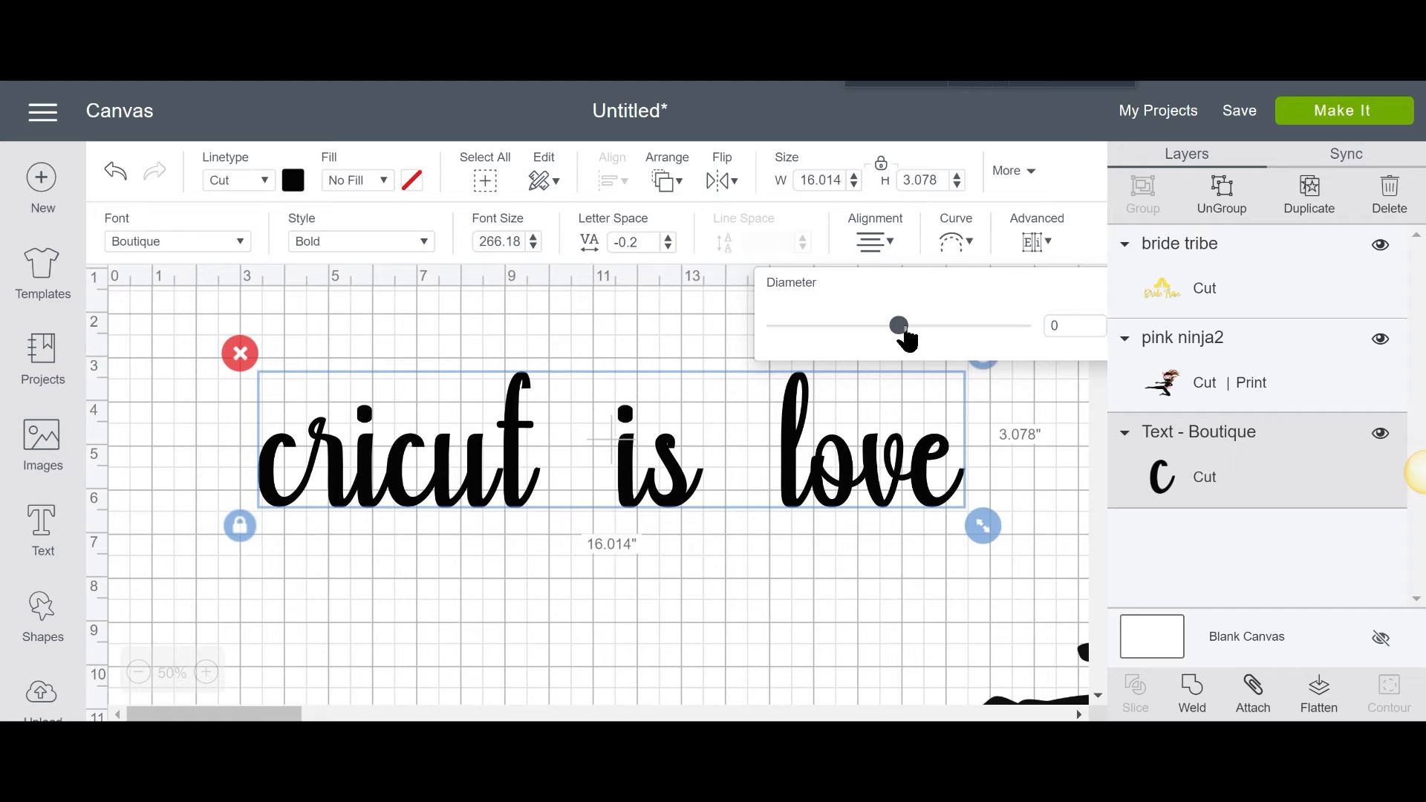
drag(904, 330, 981, 330)
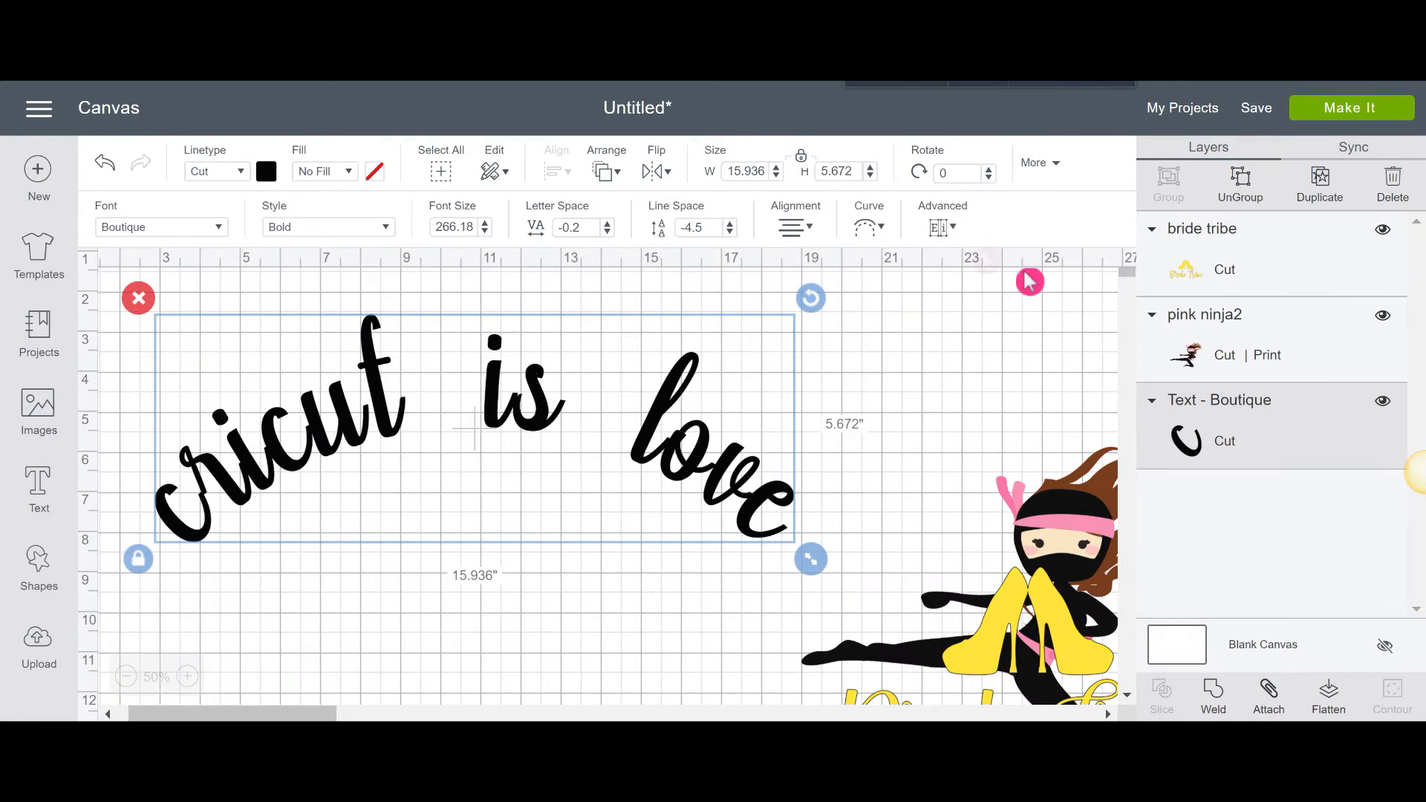
click(956, 243)
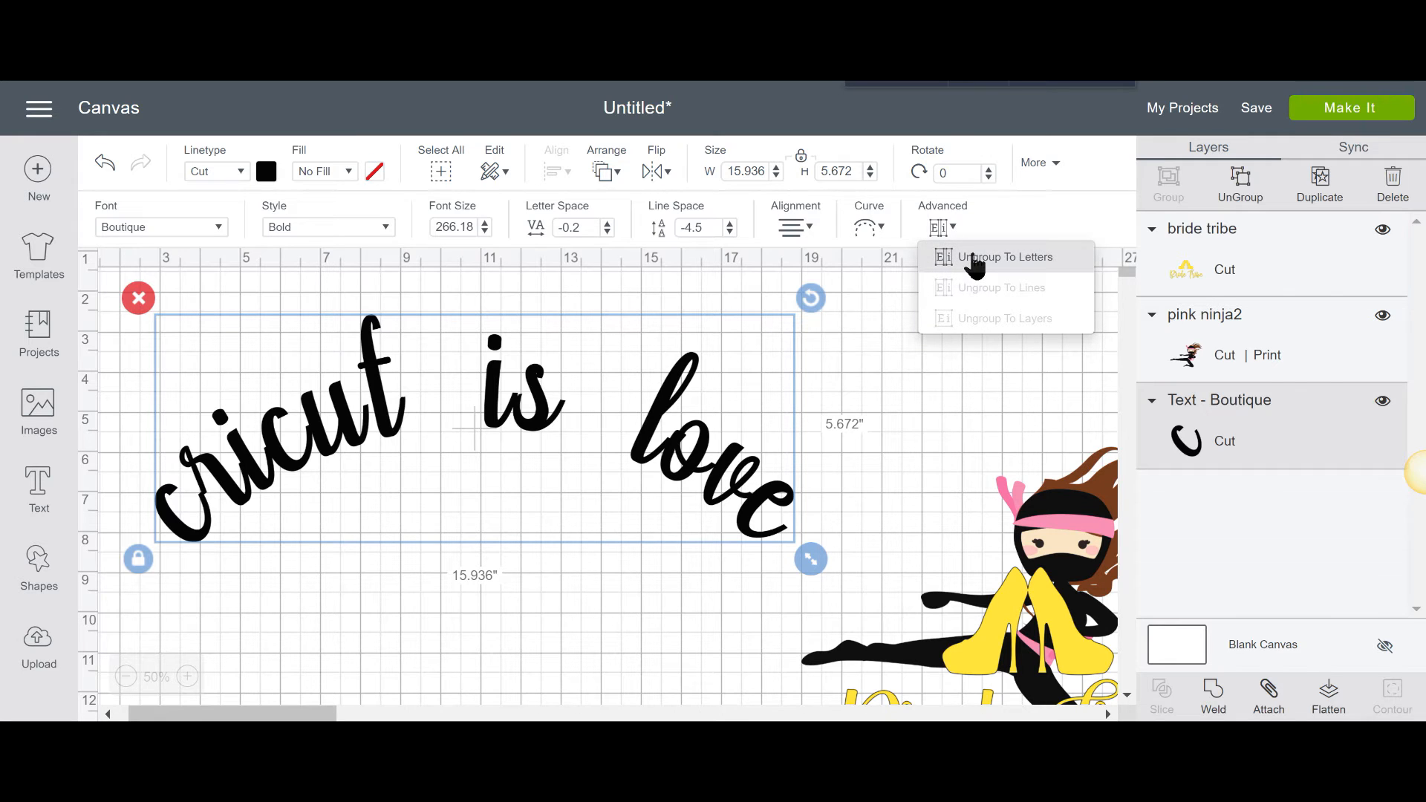
click(976, 258)
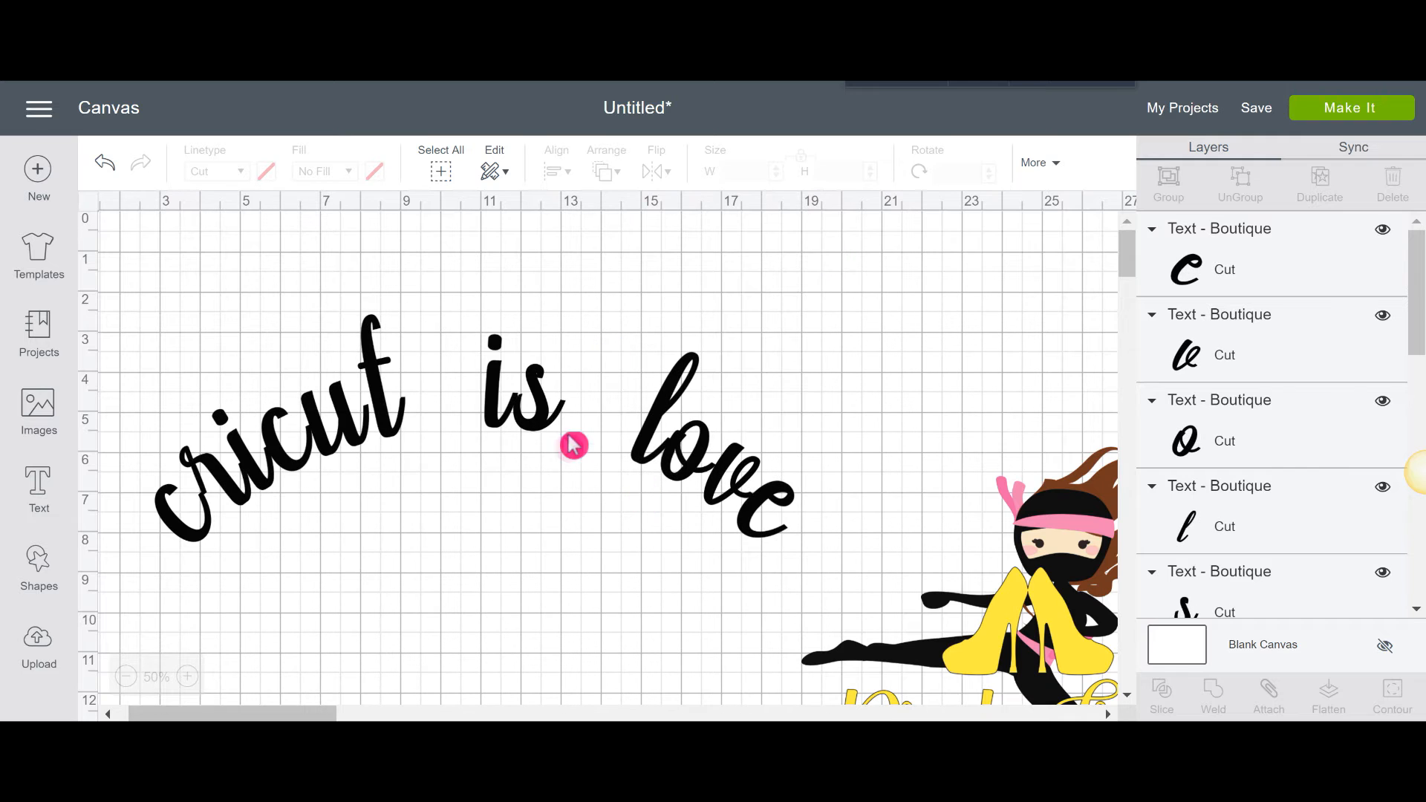
- Move the letter s out of "is" to an empty canvas area and insert a heart shape
drag(567, 414, 926, 342)
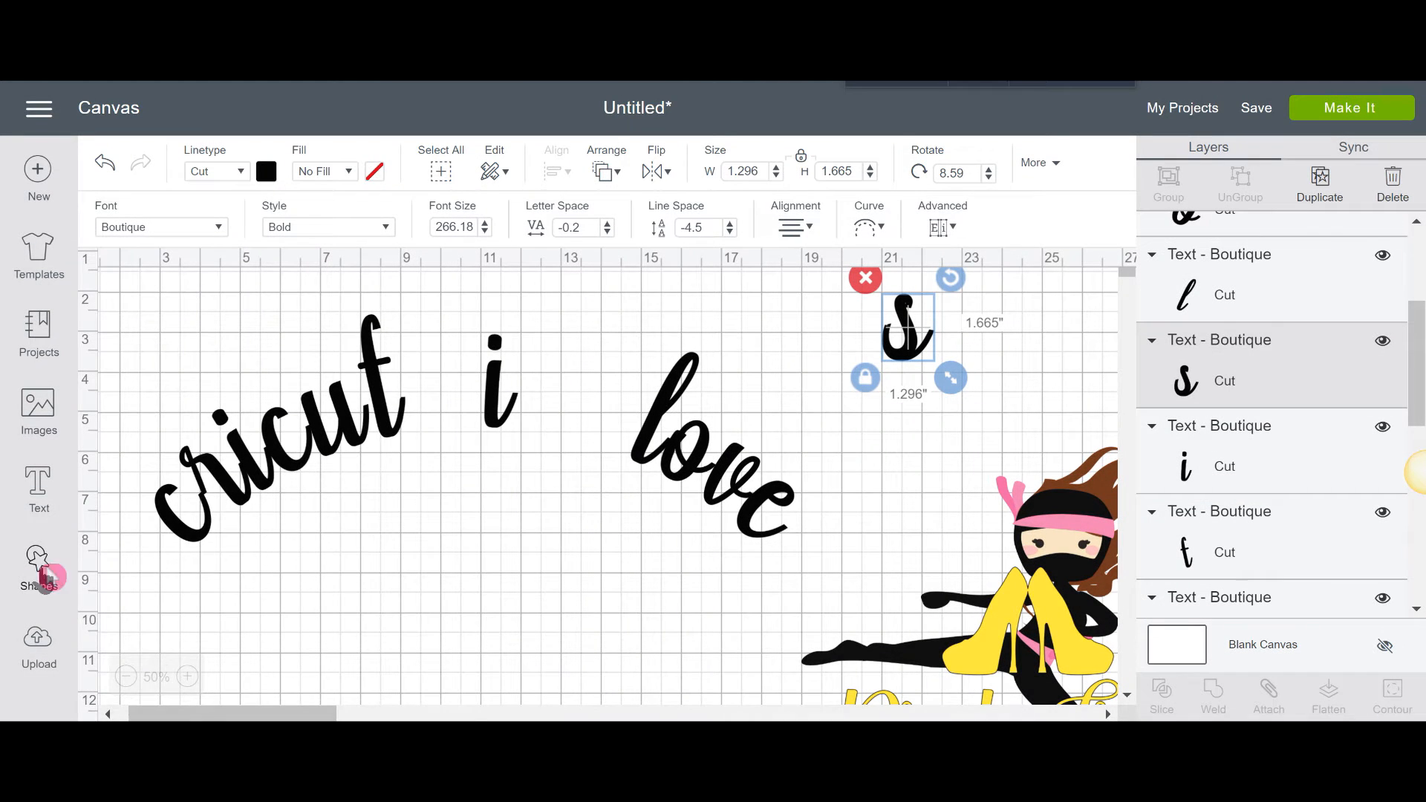
click(41, 572)
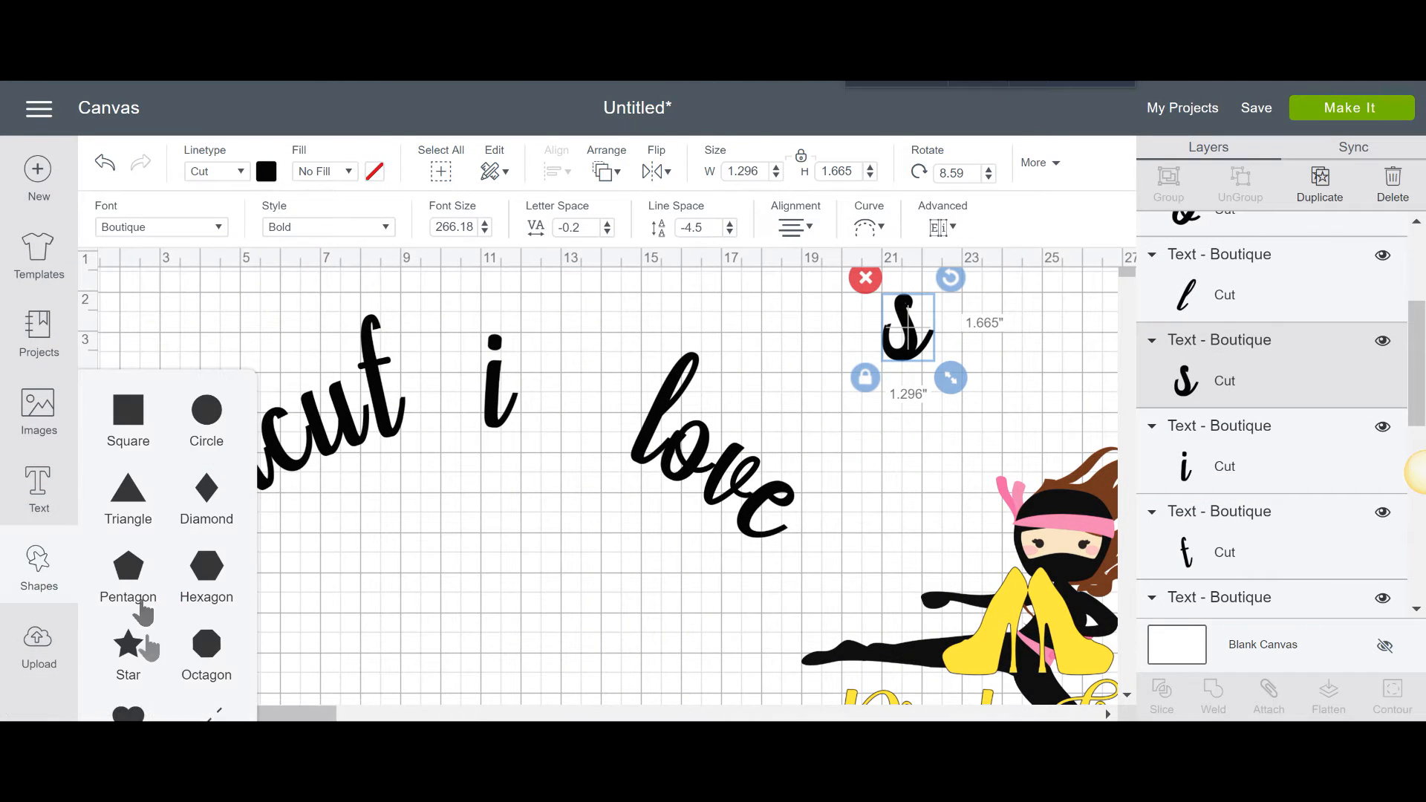
click(127, 713)
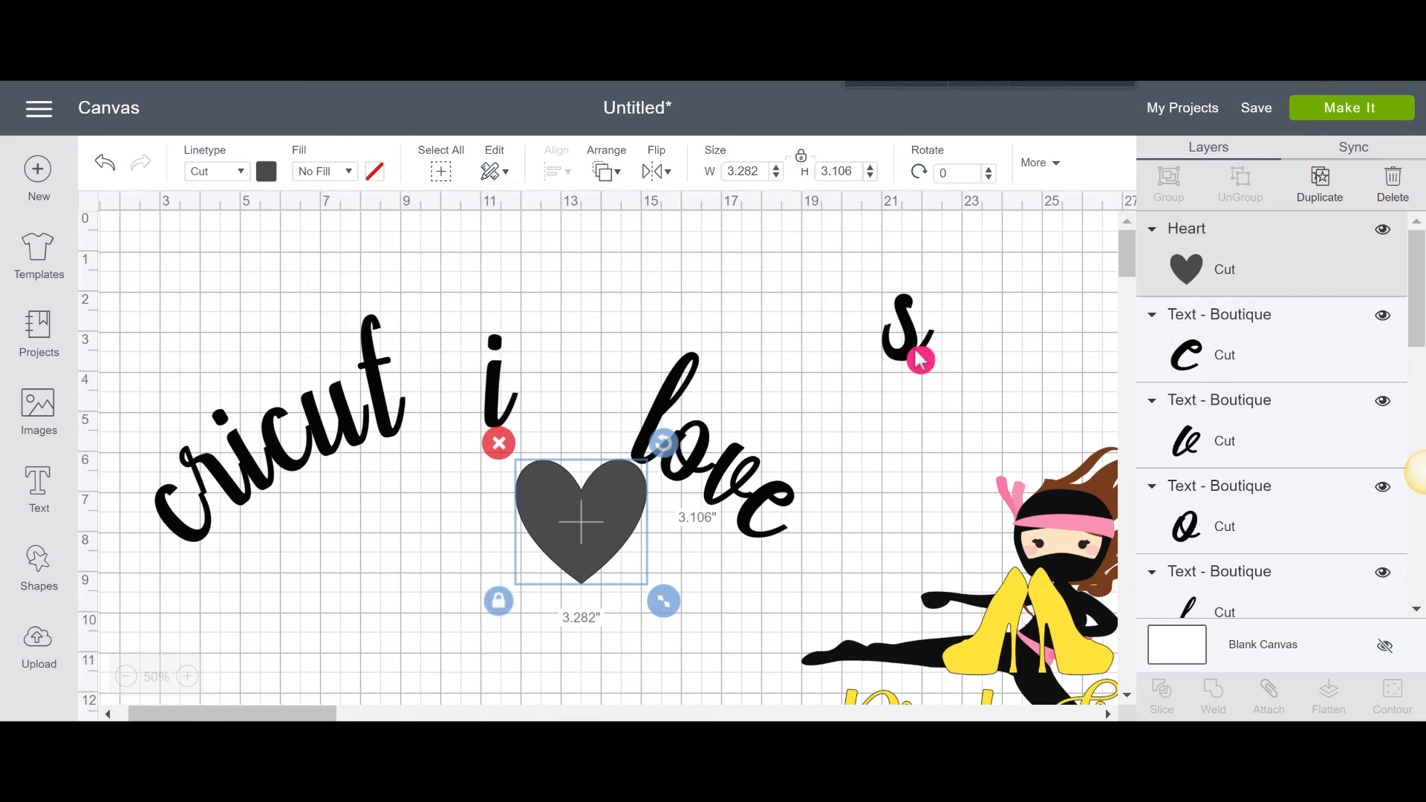
- Return the letter s to its place in "is" and move the o out of "love"
drag(915, 348, 543, 418)
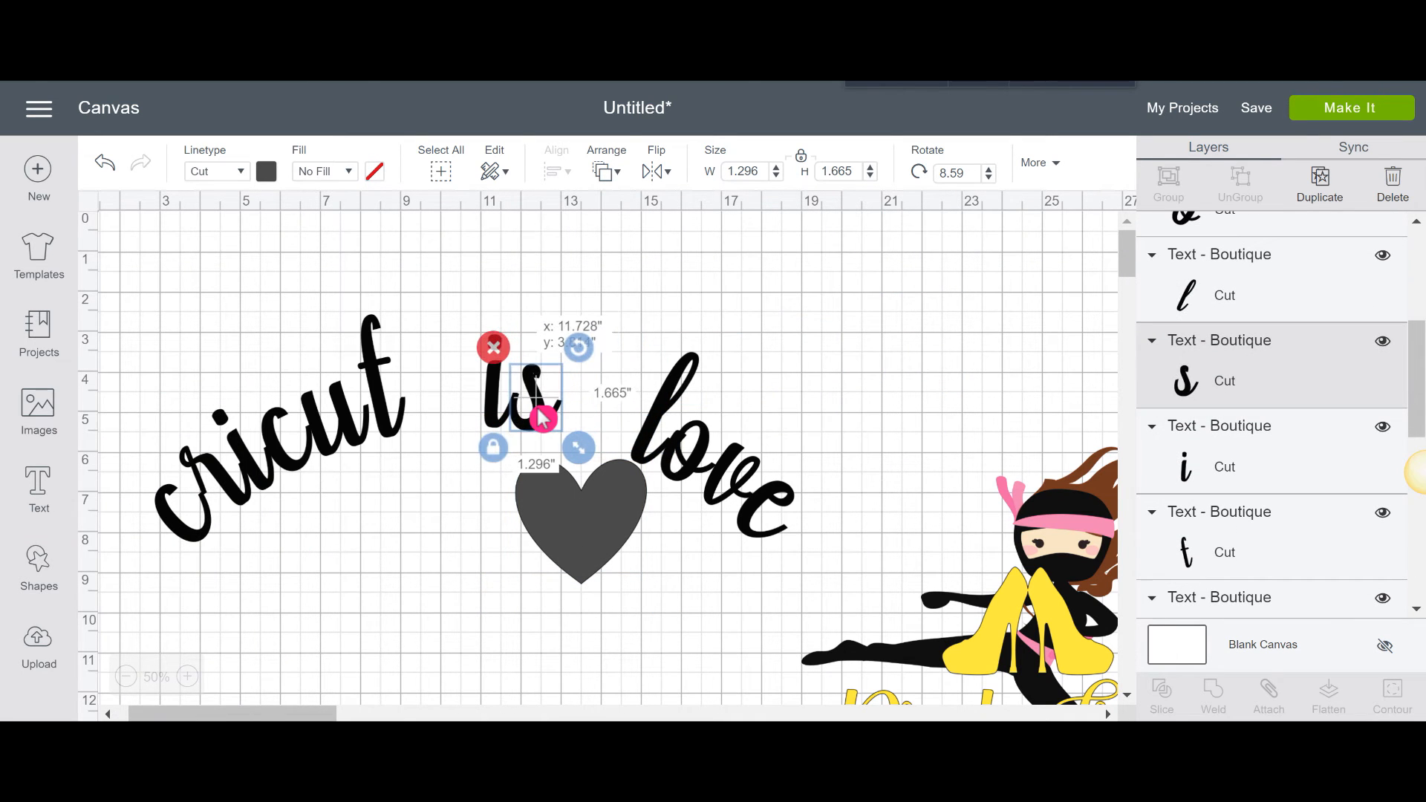
click(698, 453)
drag(700, 455, 974, 332)
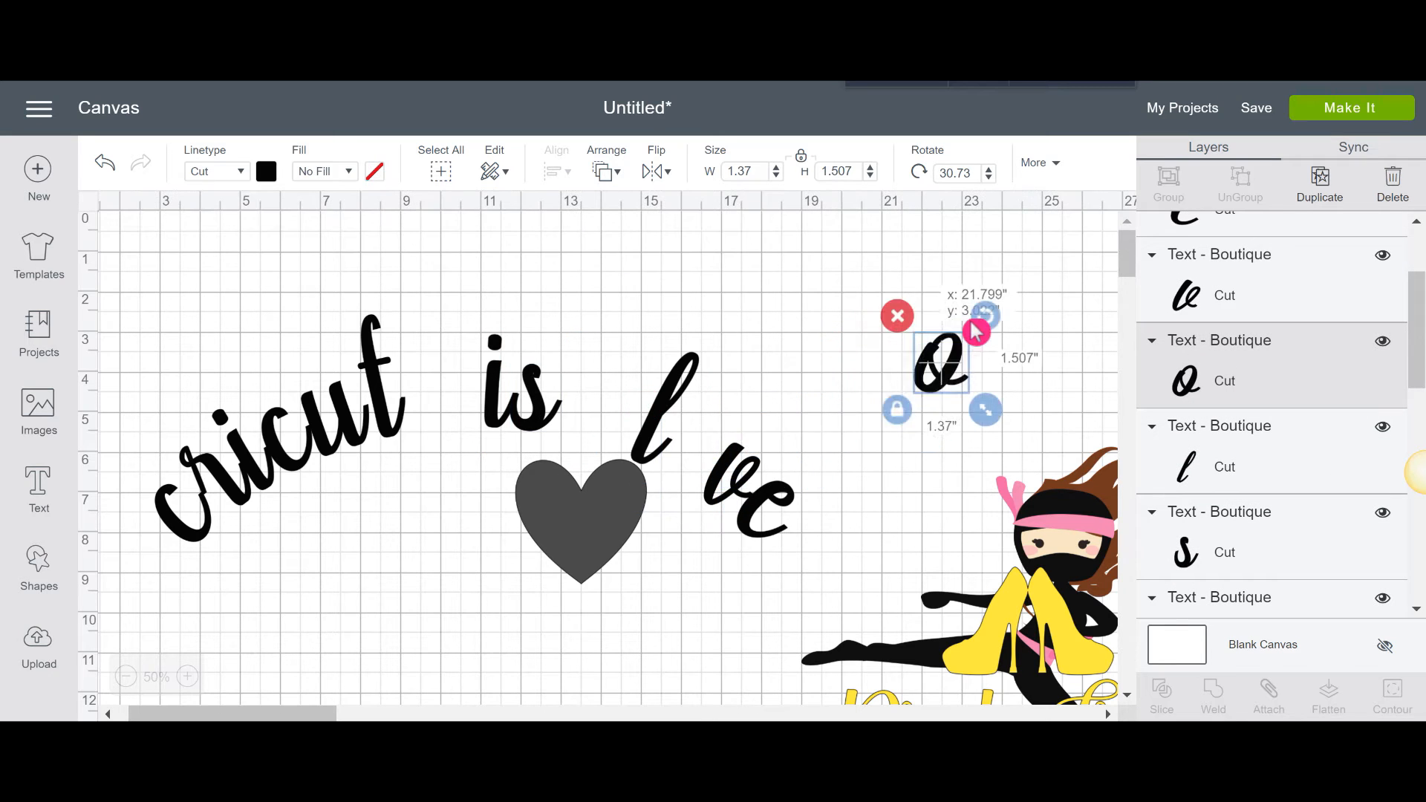
- Rotate the heart about 30 degrees clockwise and shrink it to about 1.64 by 1.65 inches
click(596, 513)
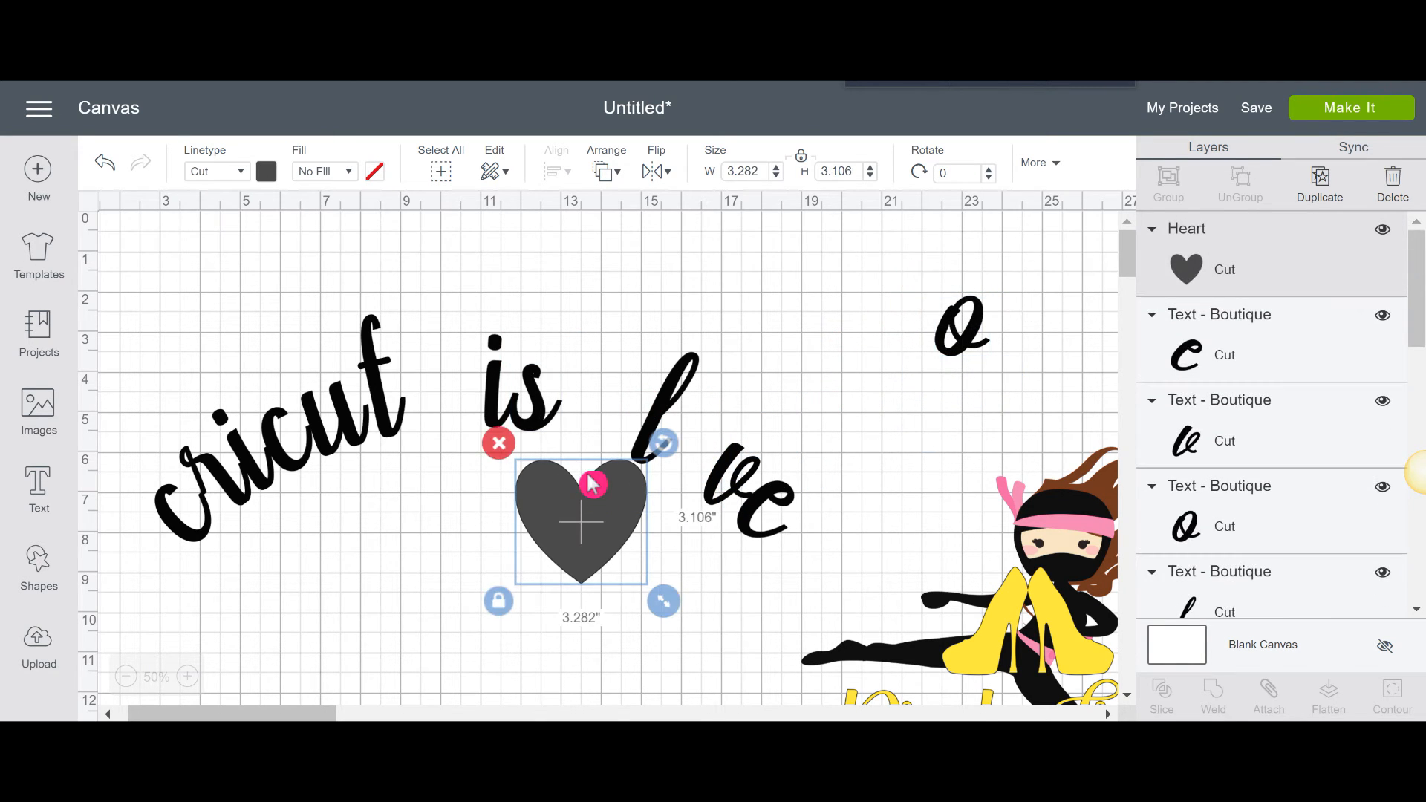
drag(676, 448, 684, 495)
click(616, 639)
click(613, 534)
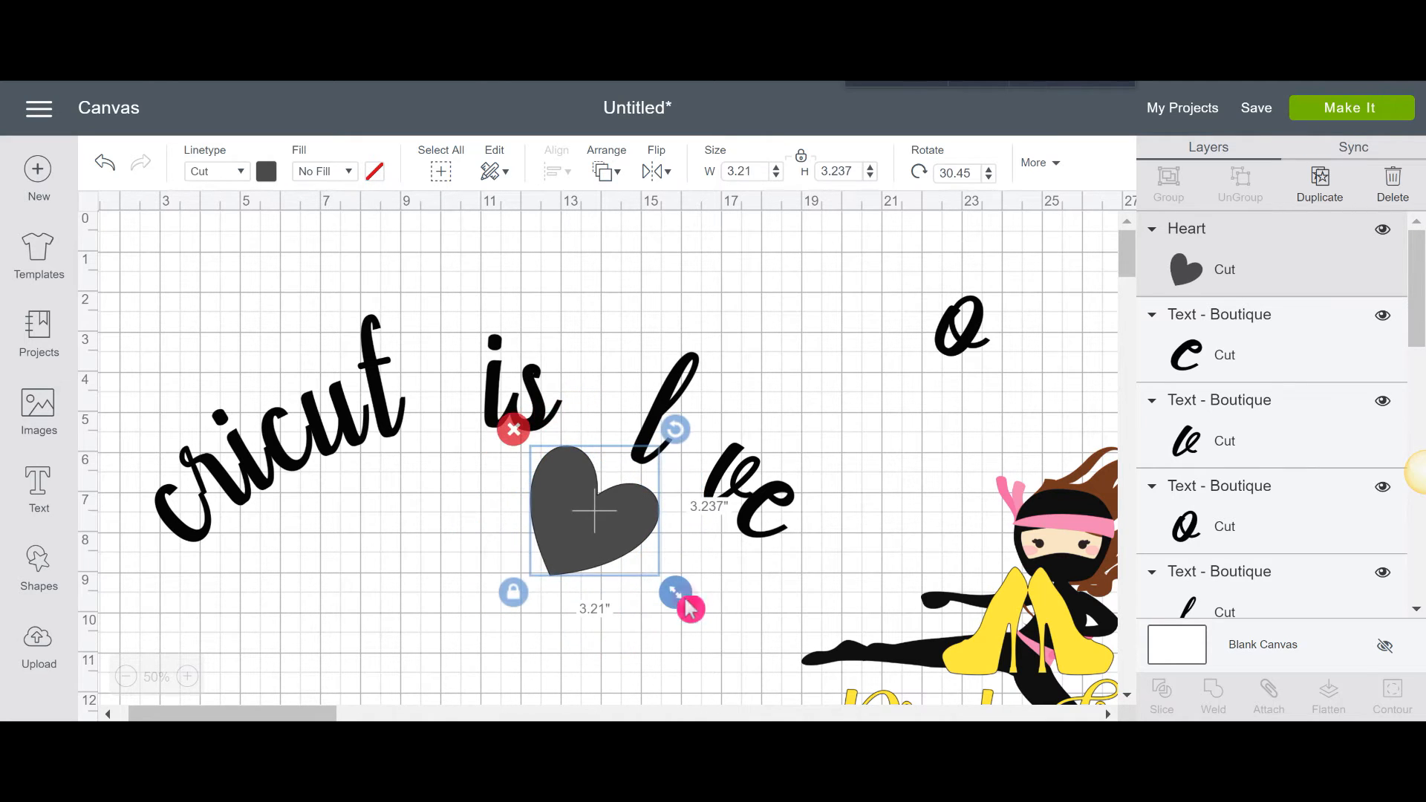
drag(675, 595, 639, 541)
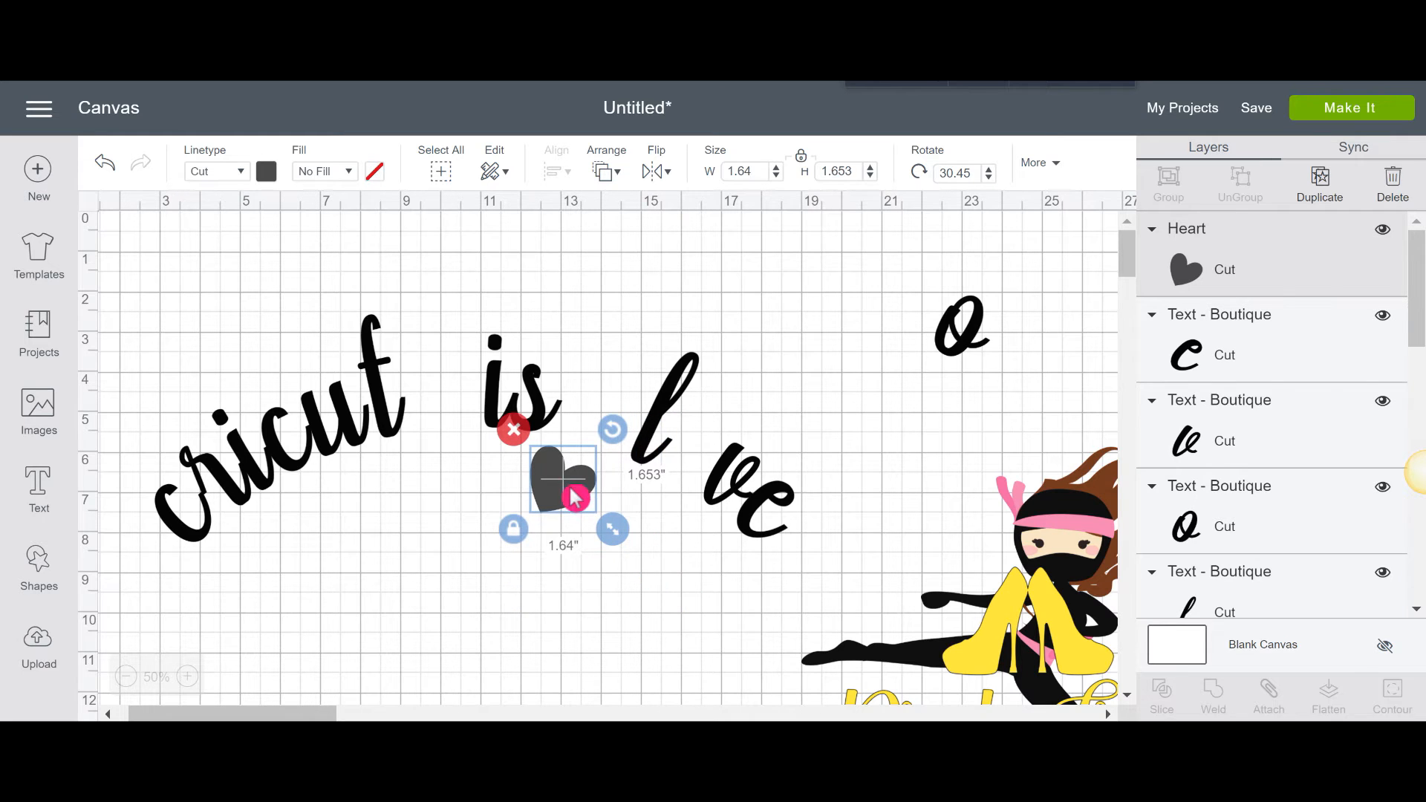
- Place the heart in the gap between the l and v of "love" and move the loose o below the phrase
drag(574, 492, 701, 458)
click(962, 330)
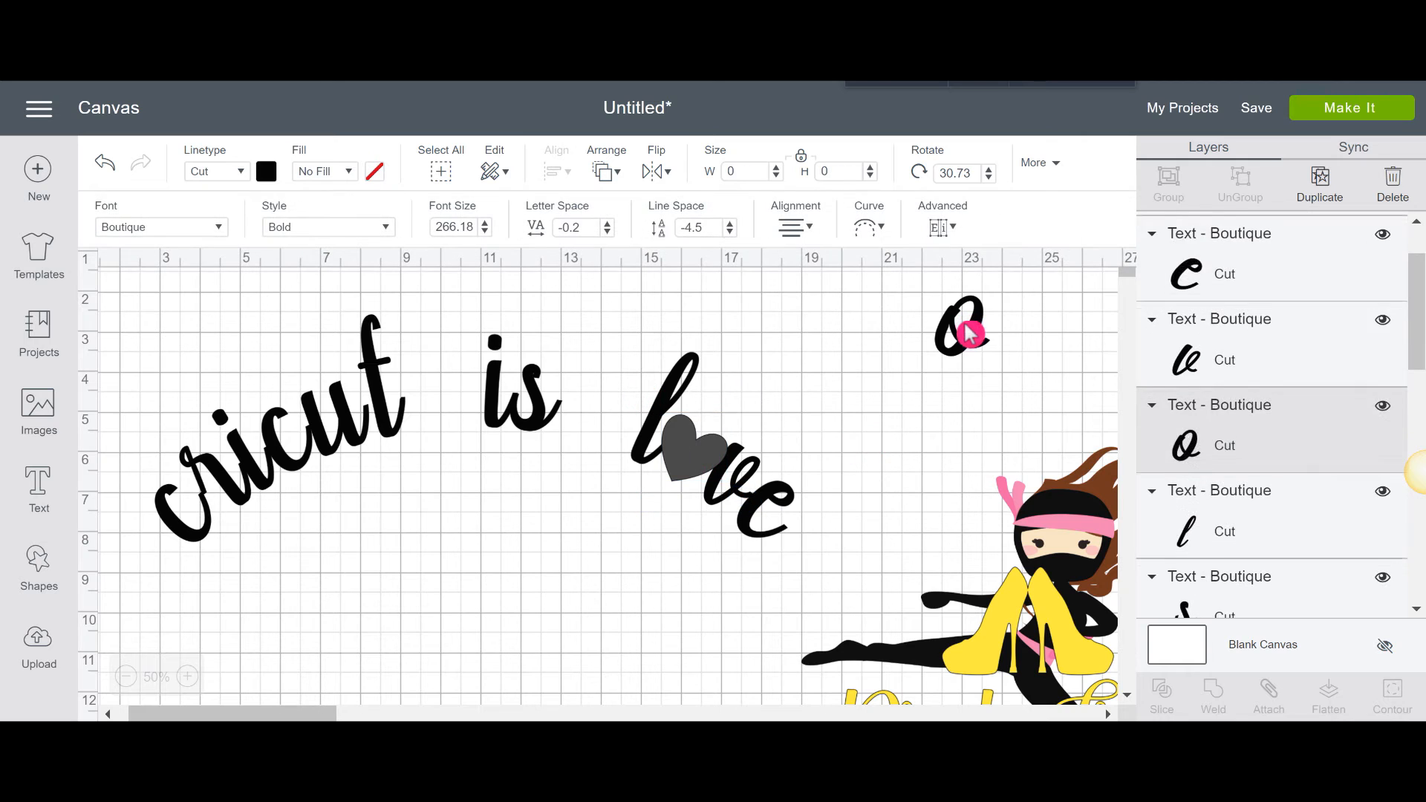
drag(899, 377, 584, 677)
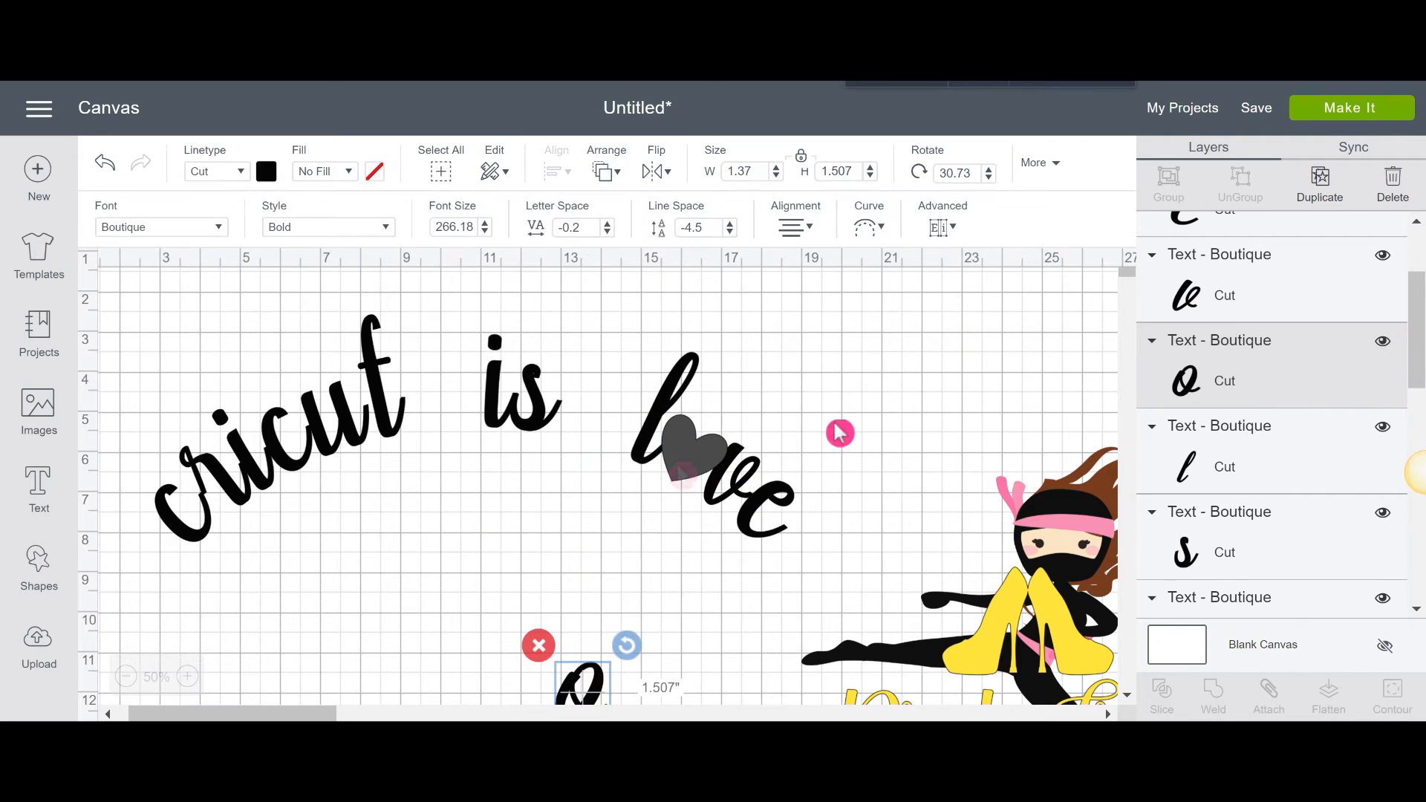
click(723, 404)
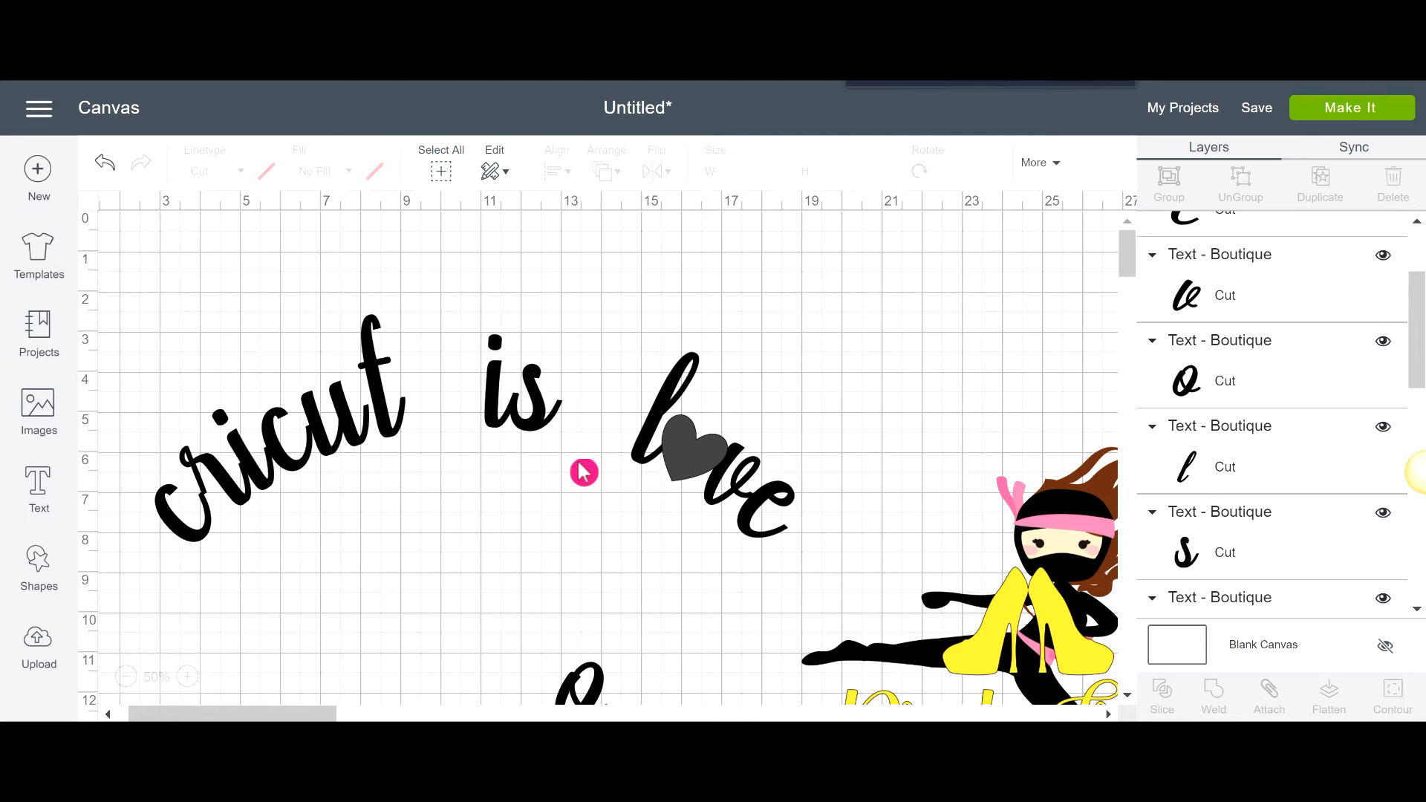
- Check the advanced ungroup options for the letter l and look through the layer list of individual letters
click(701, 369)
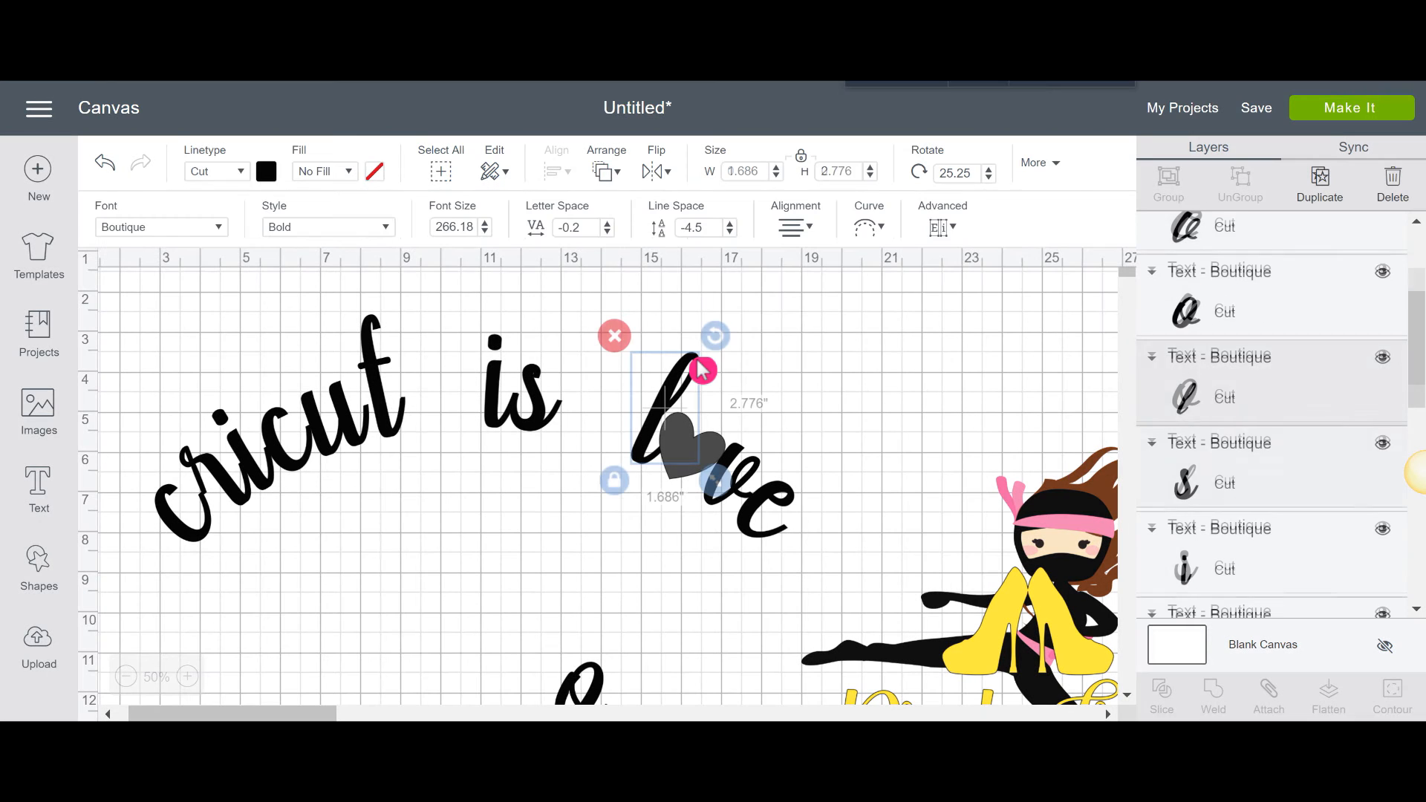
click(957, 238)
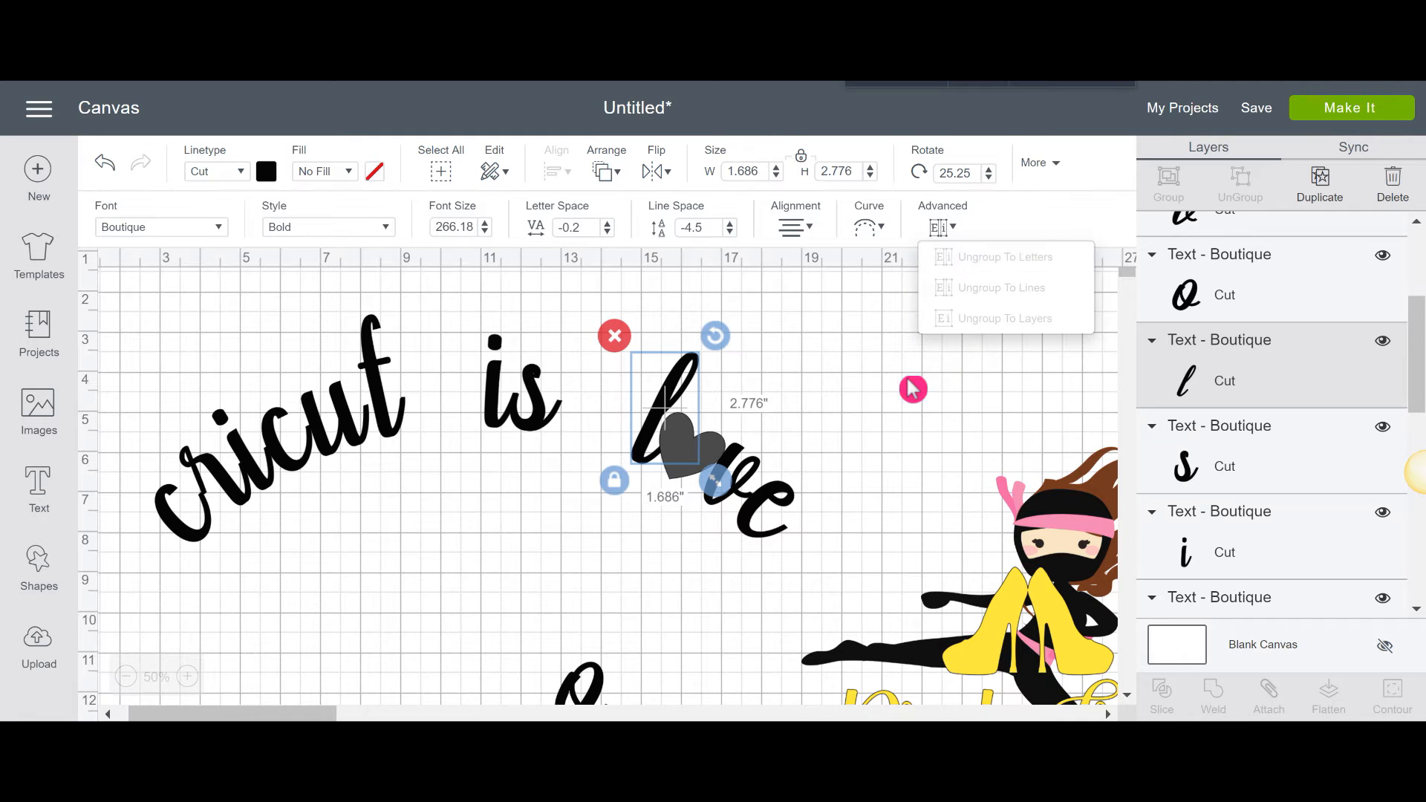
click(904, 419)
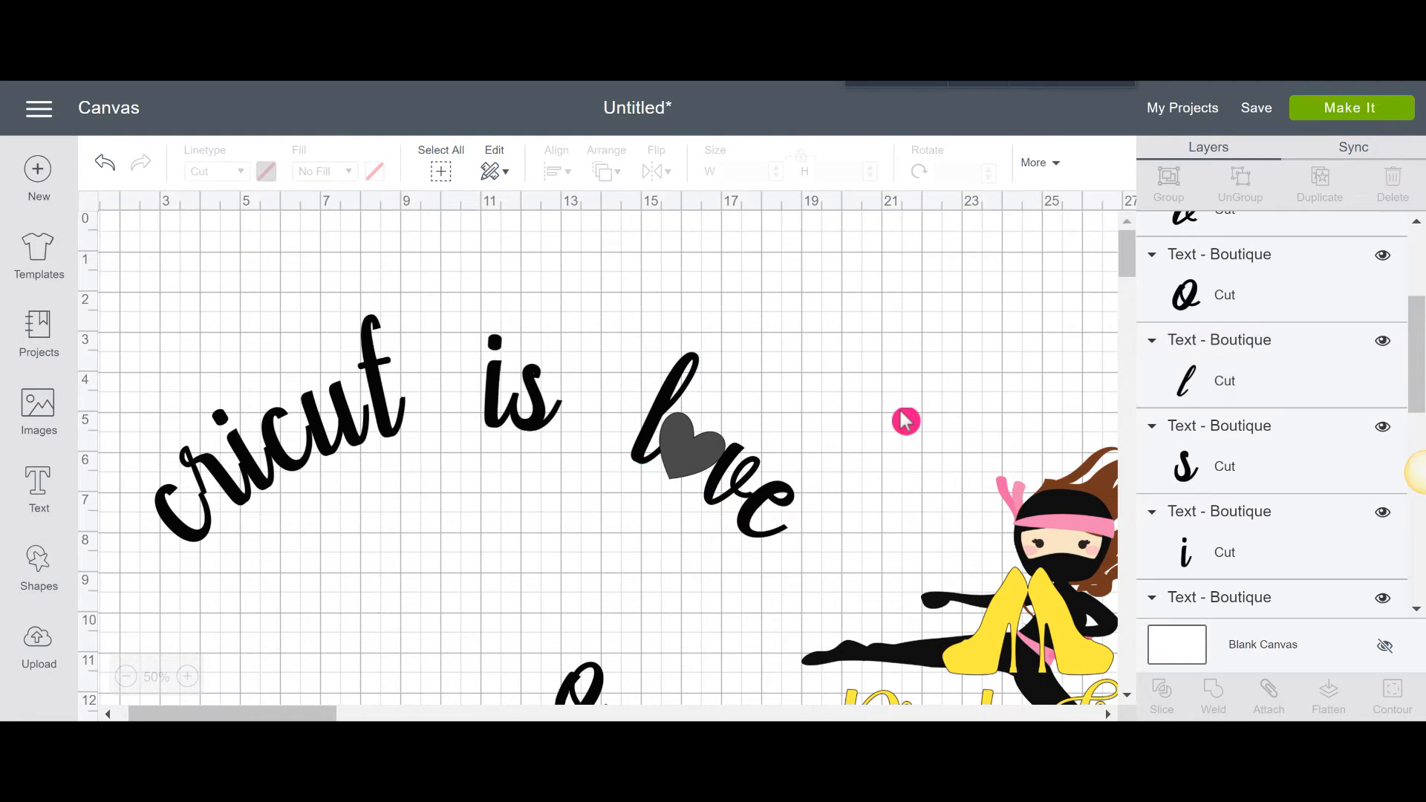
scroll(1302, 344, up, 1)
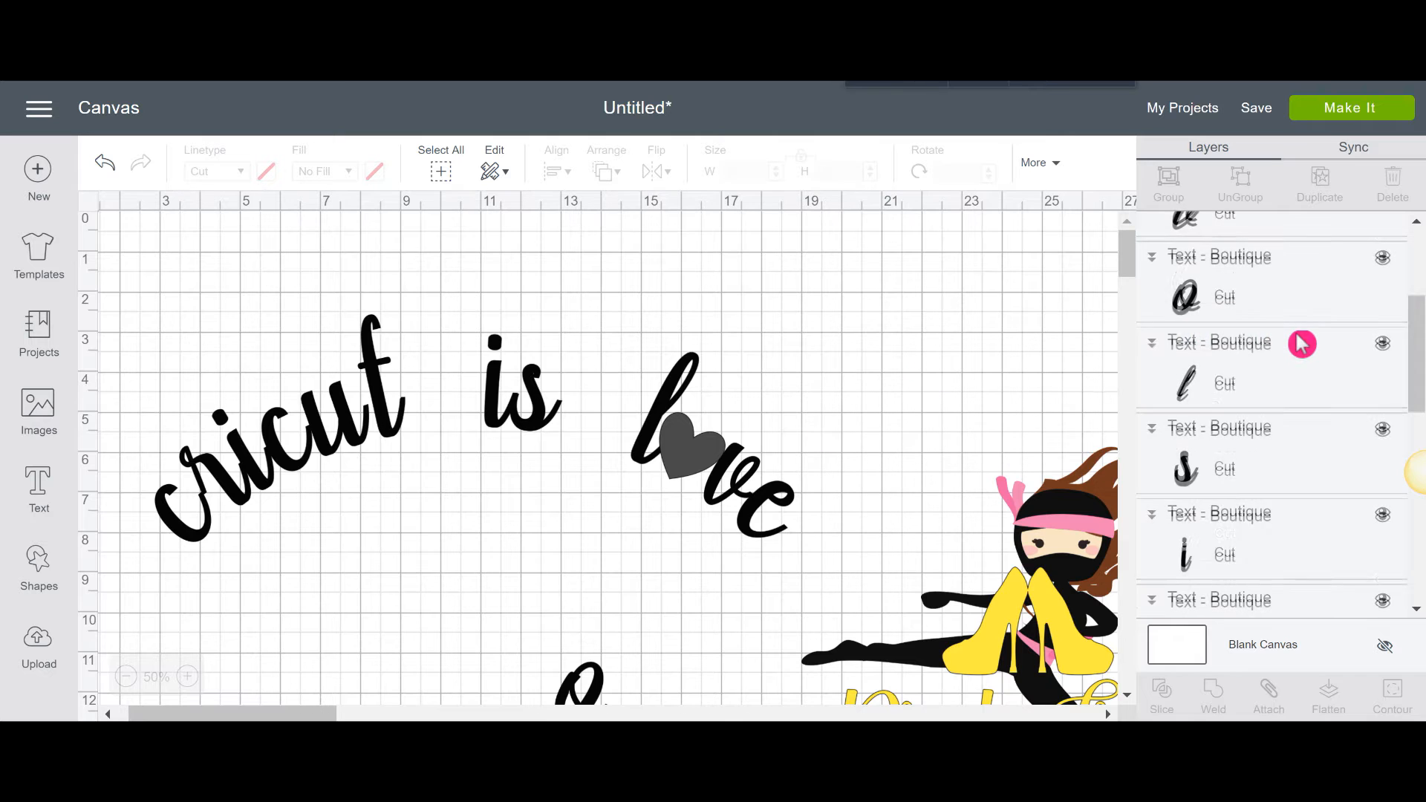
scroll(1302, 344, up, 2)
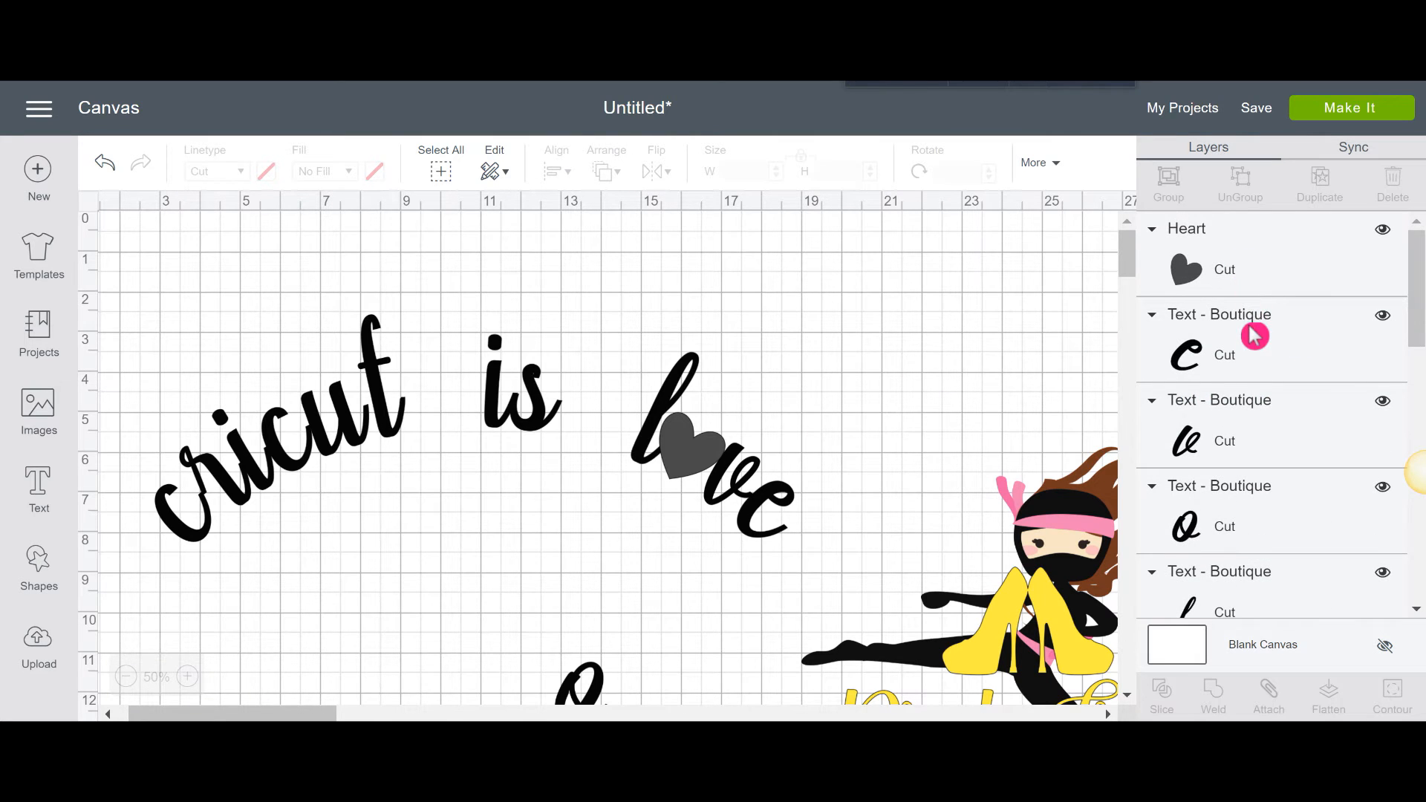
scroll(1253, 362, down, 2)
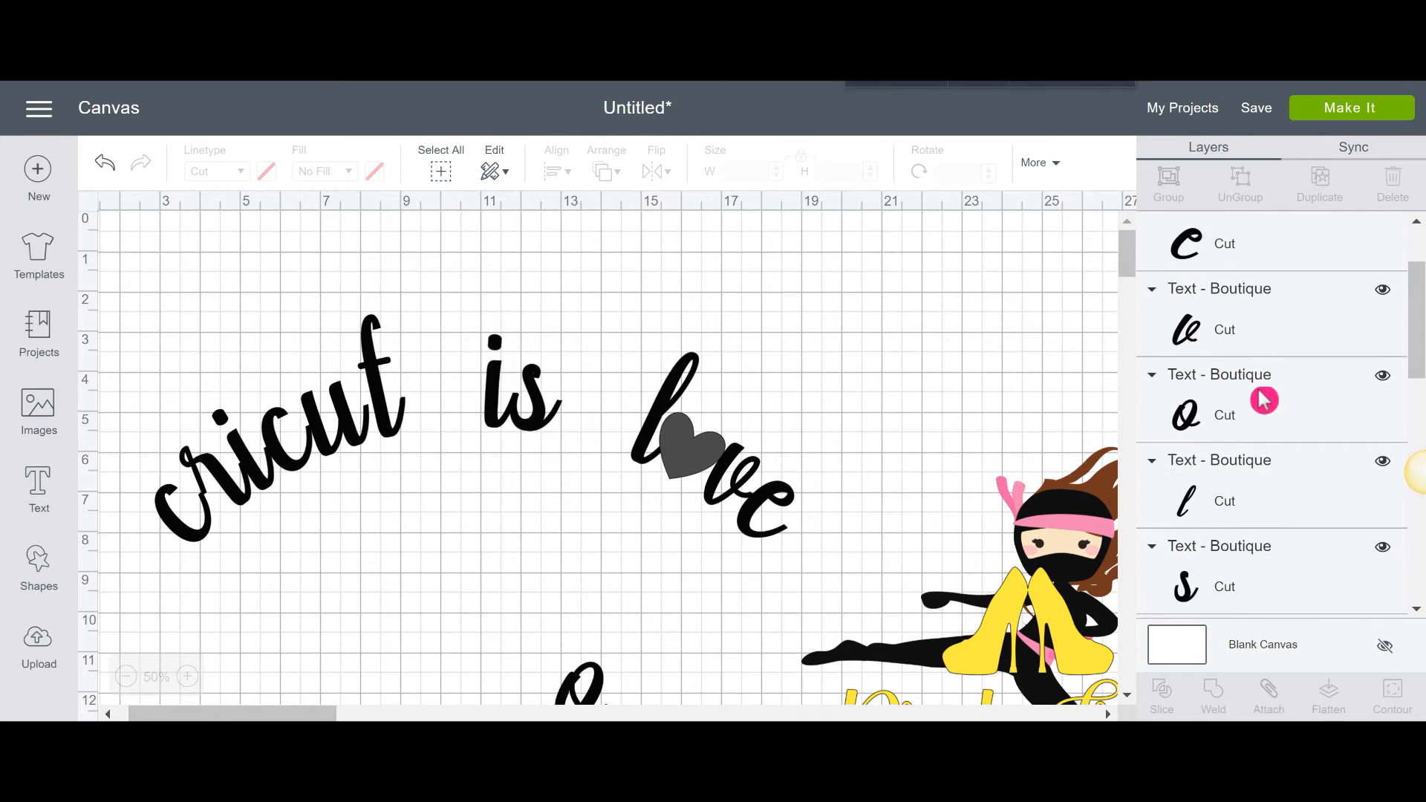
scroll(1264, 400, down, 5)
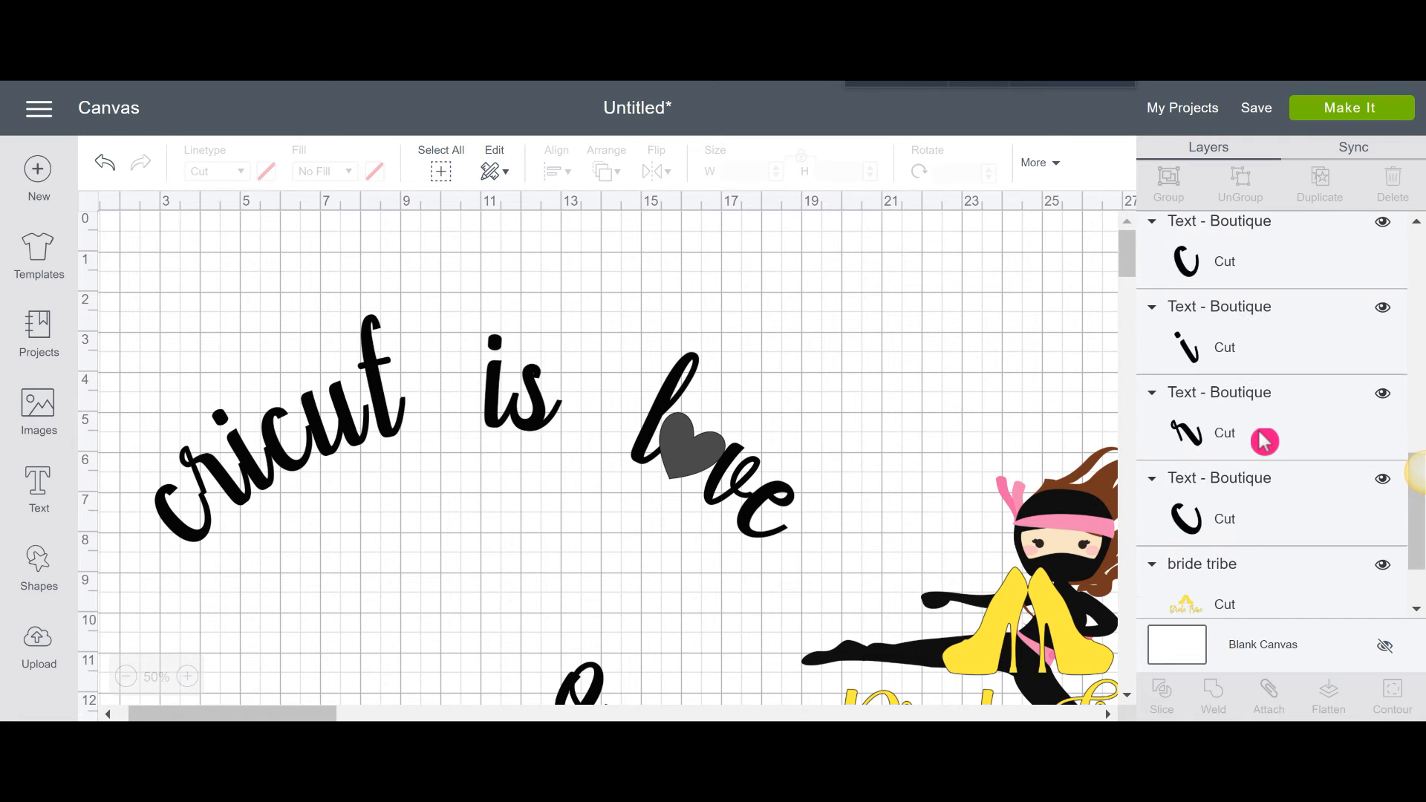
scroll(1263, 441, down, 2)
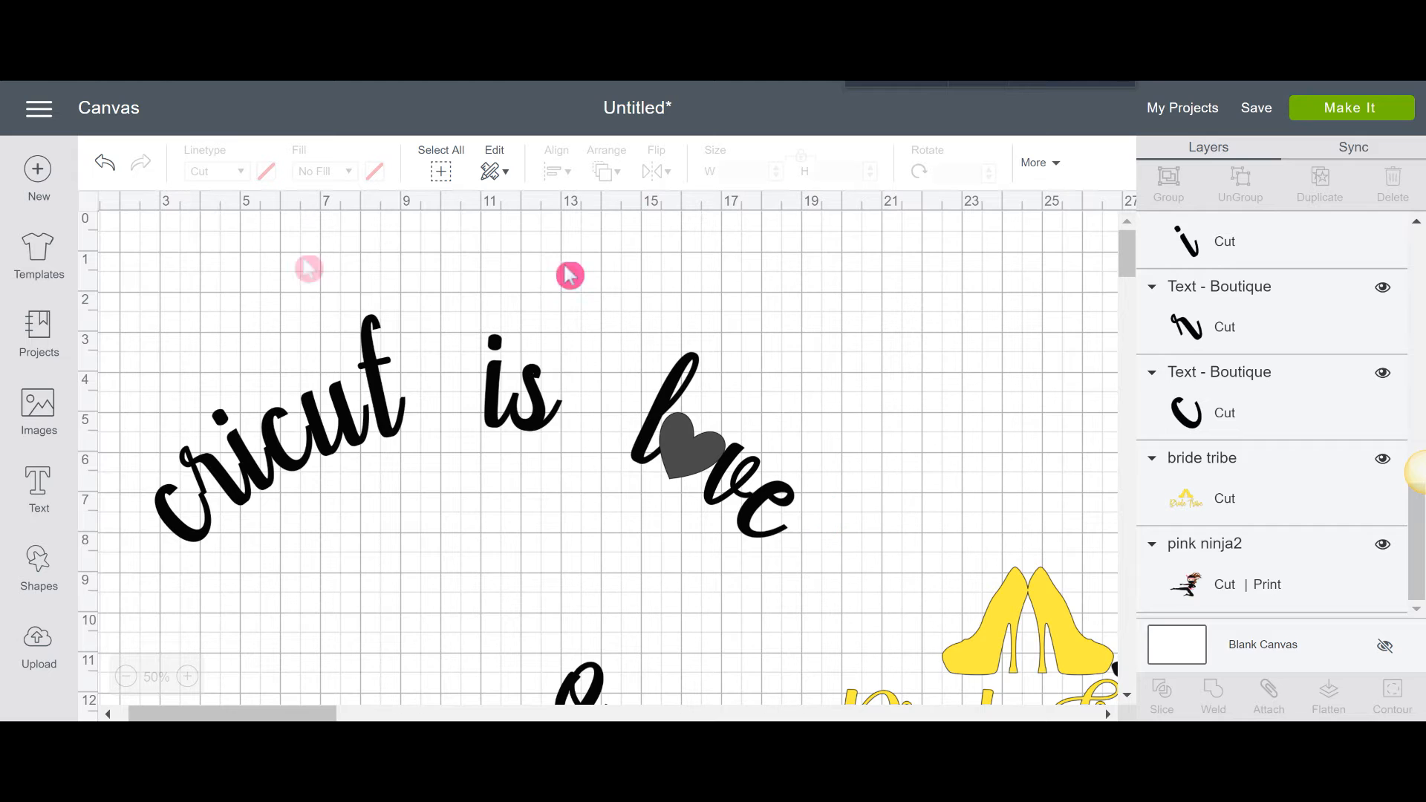
- Group the arched letters with the heart, leaving out the loose o, and move the group slightly up and right
drag(116, 250, 841, 572)
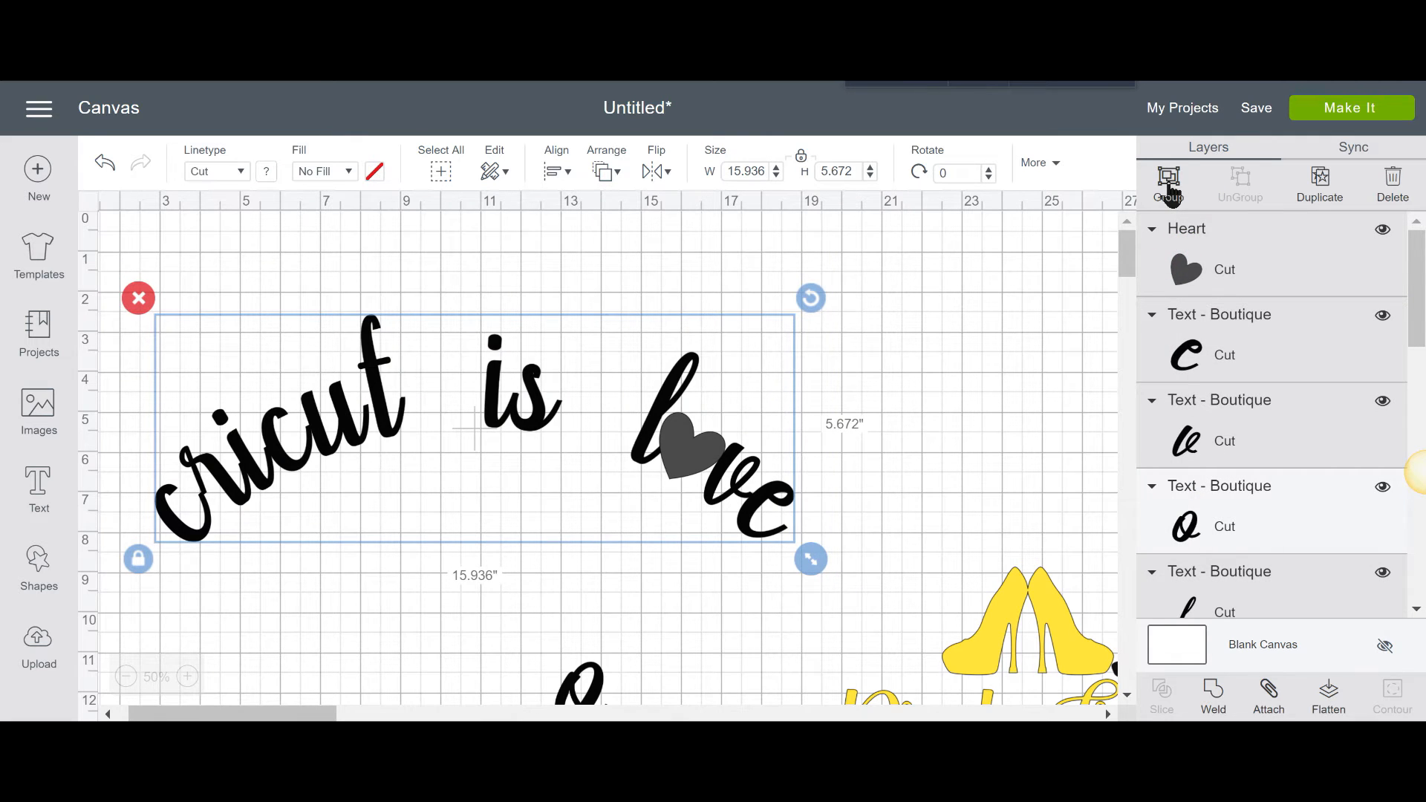
click(1169, 185)
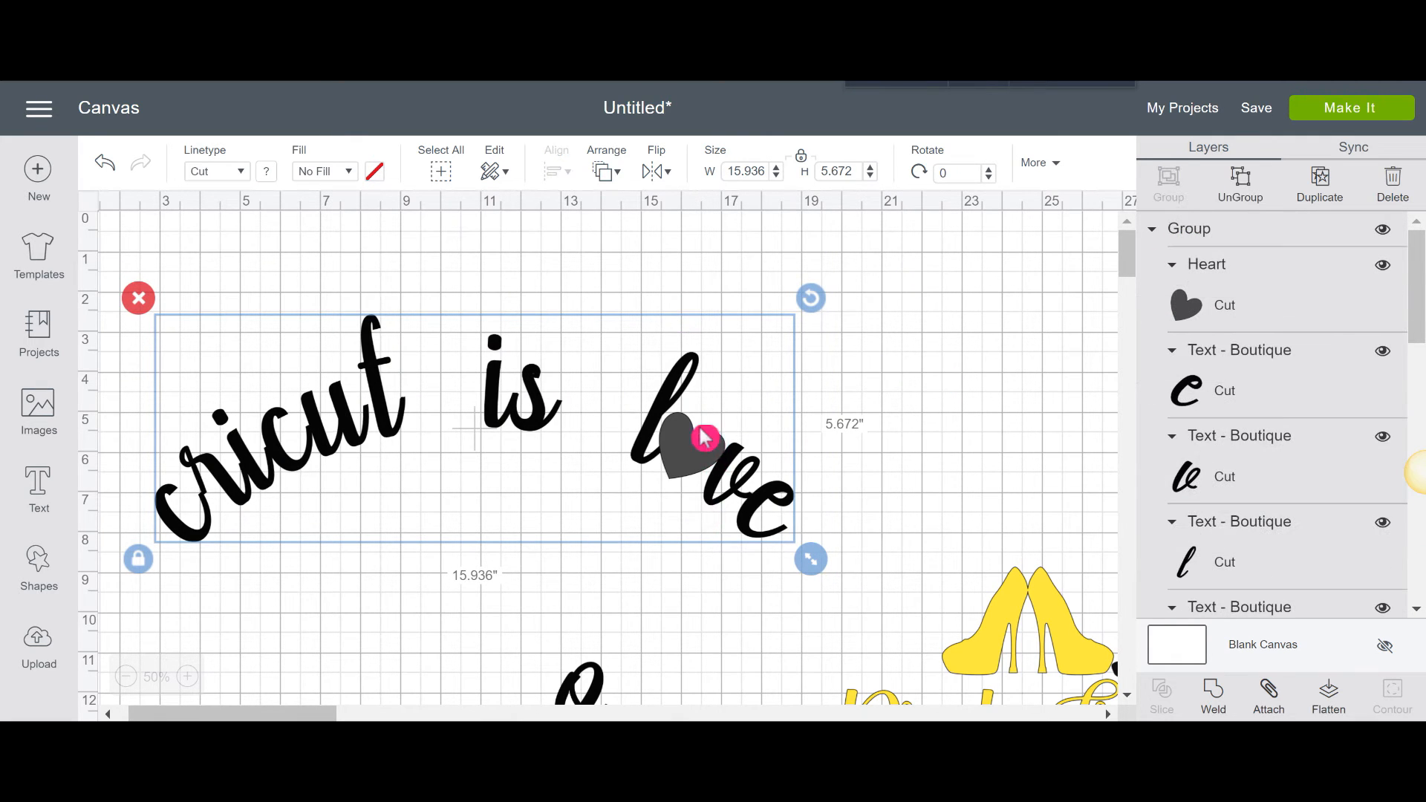
mouse_move(727, 427)
mouse_down()
mouse_move(764, 363)
mouse_move(752, 407)
mouse_move(710, 449)
mouse_move(735, 432)
mouse_up()
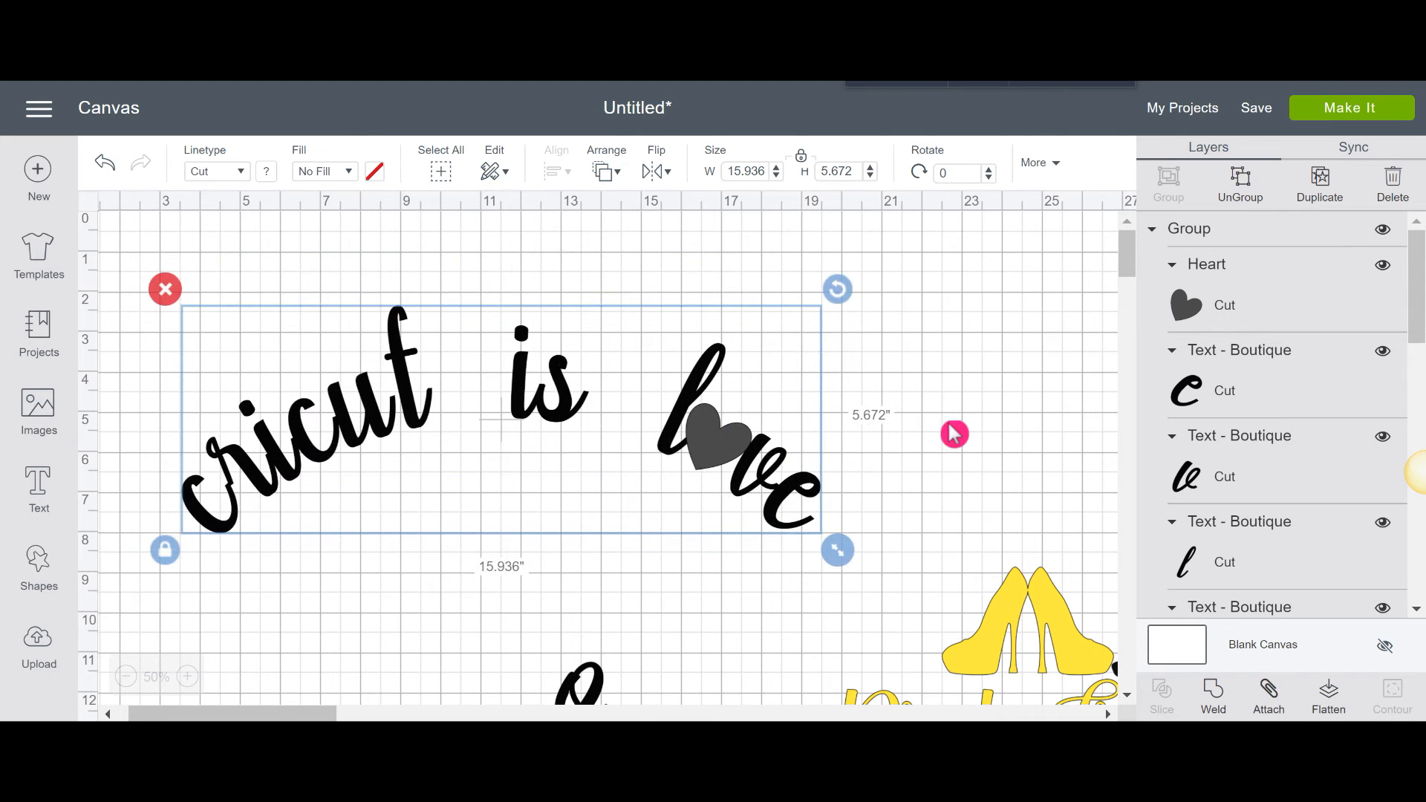
click(832, 434)
click(568, 387)
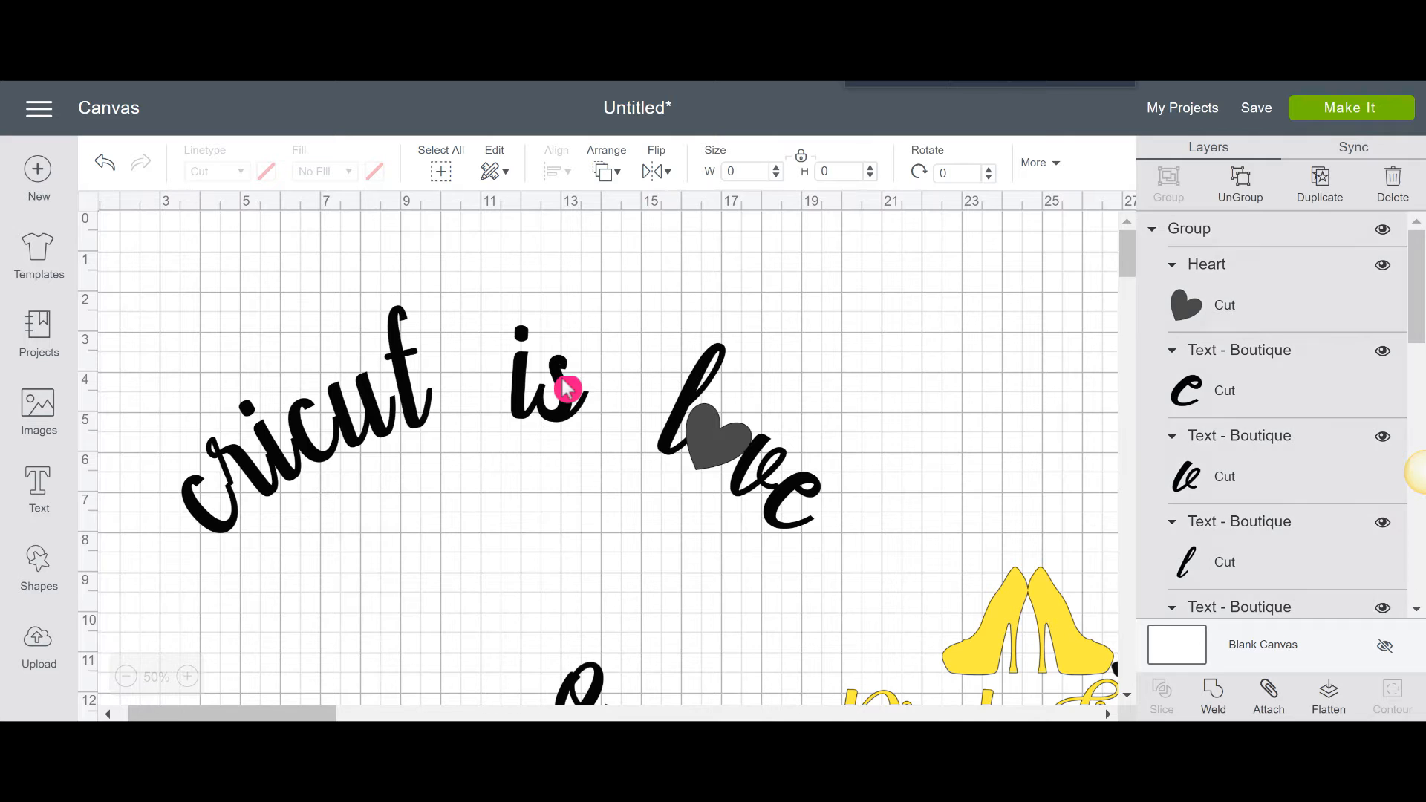
mouse_move(568, 387)
mouse_down()
mouse_move(696, 358)
mouse_move(589, 378)
mouse_up()
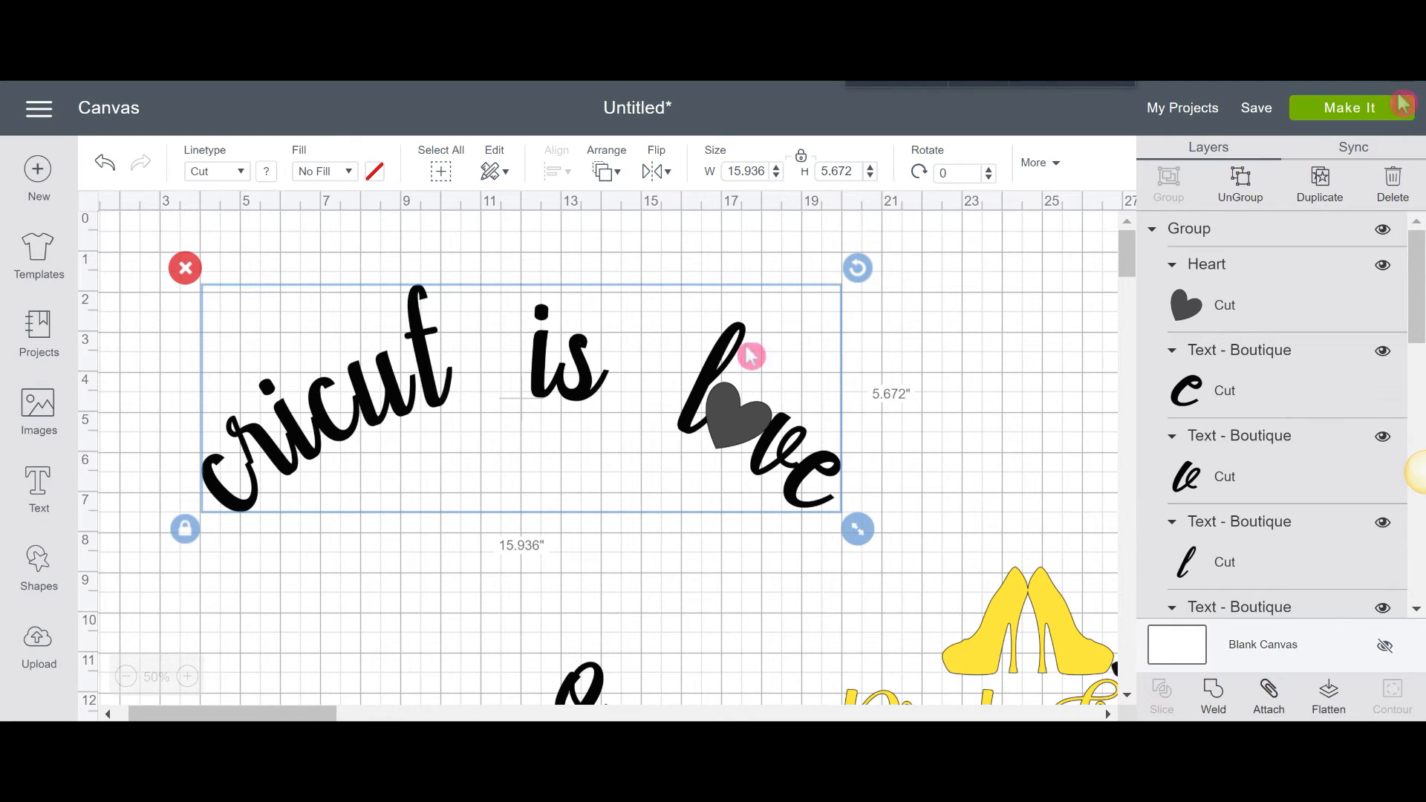
- Open the cut preview for the project
click(1382, 111)
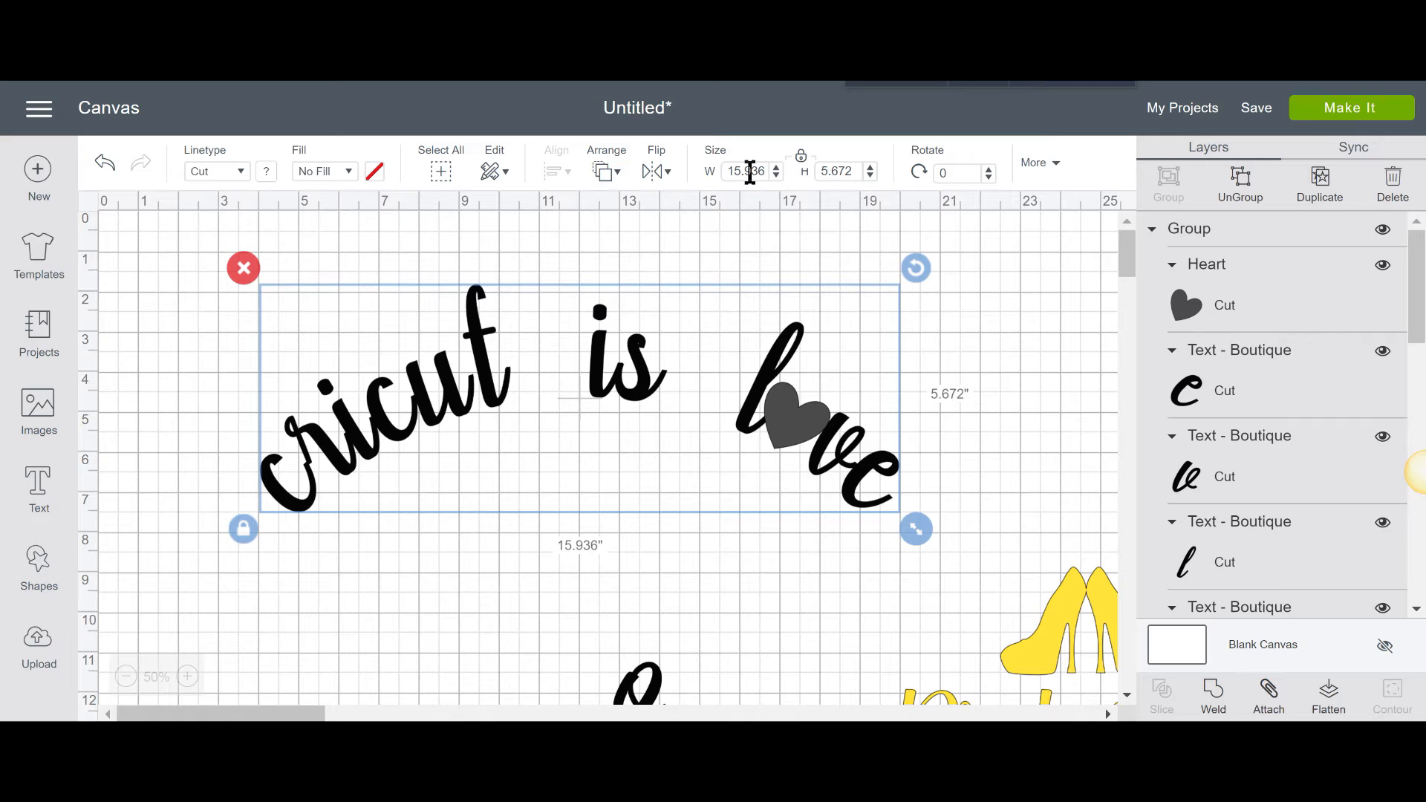
- Scale the grouped phrase down to about 11.49 inches wide and preview how it lays out on the cutting mats
drag(916, 528, 737, 391)
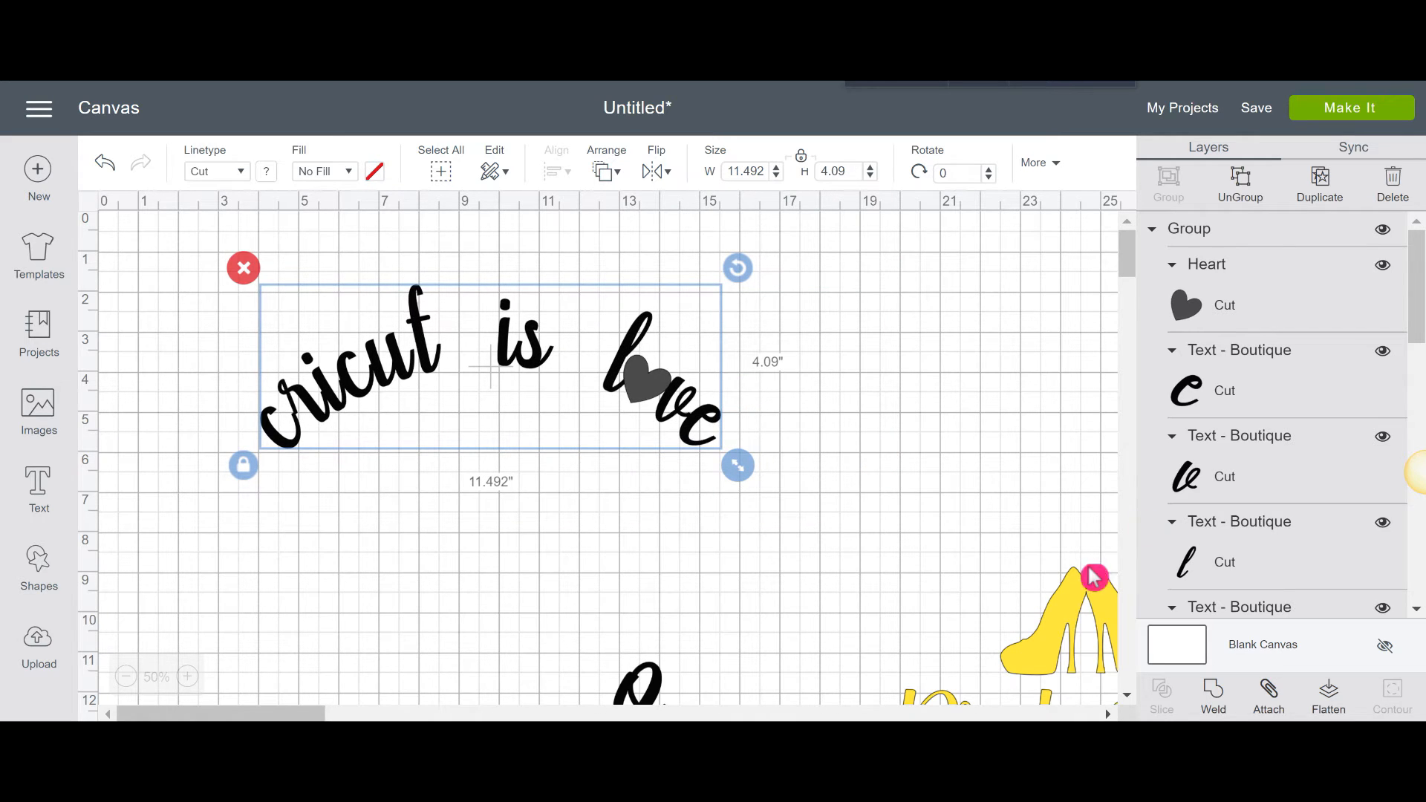
click(1099, 615)
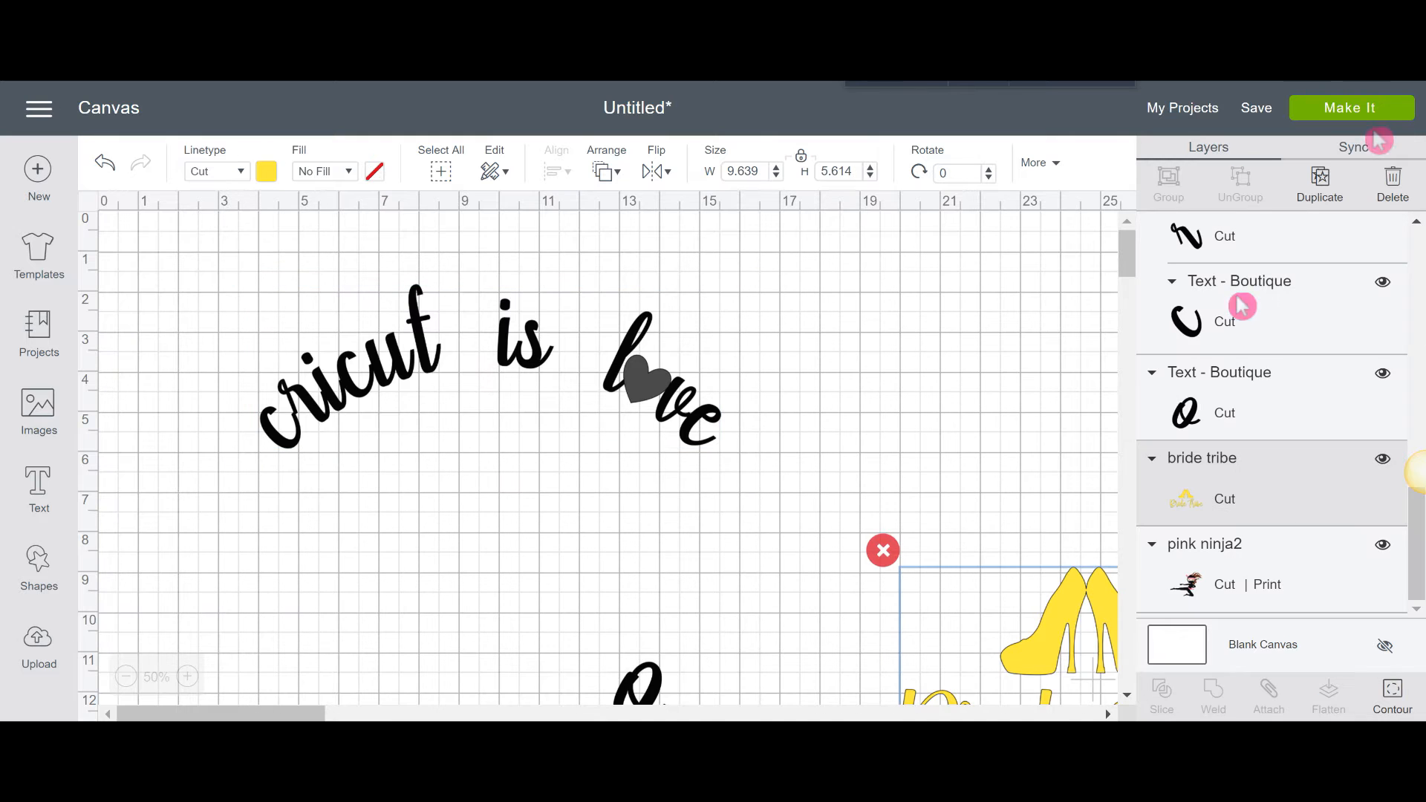
click(975, 329)
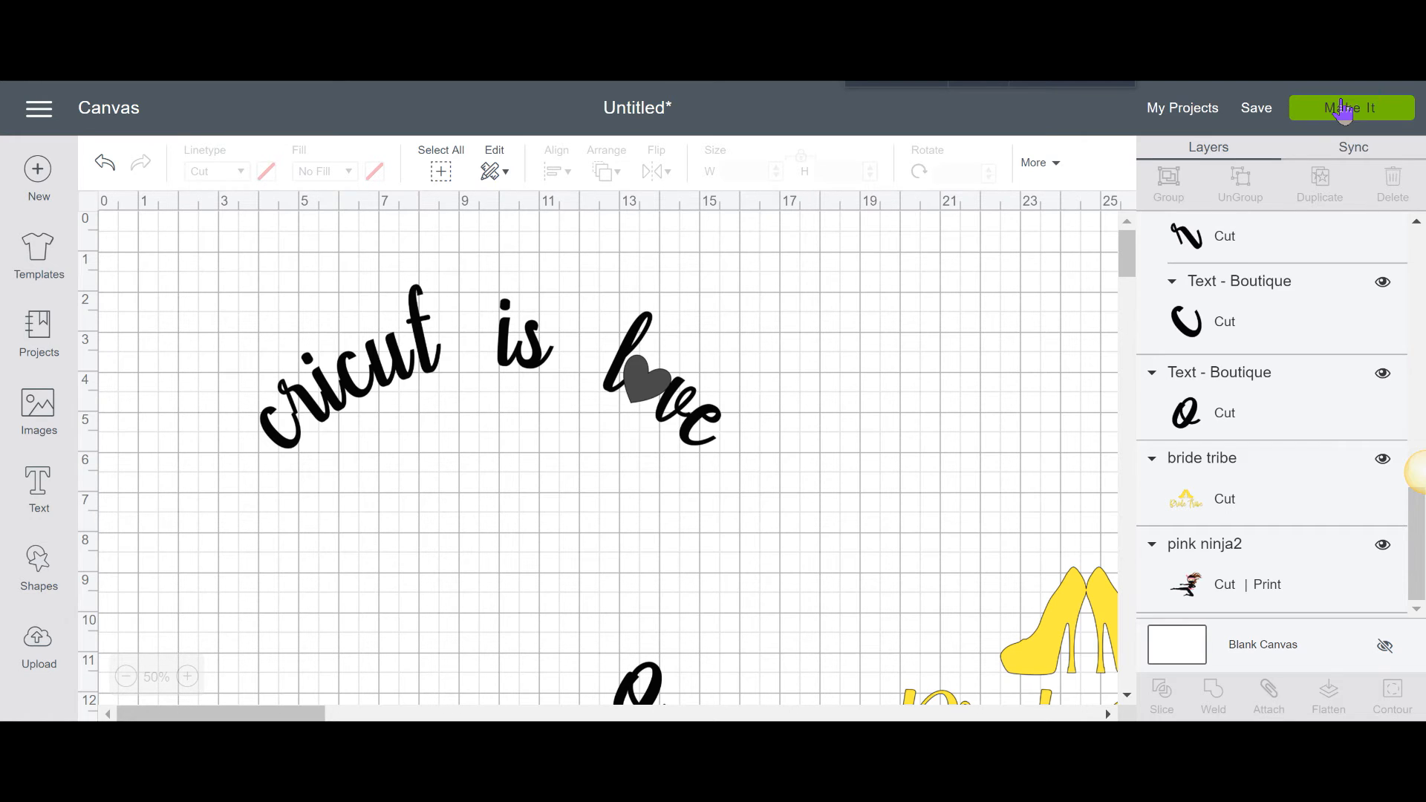
click(1343, 108)
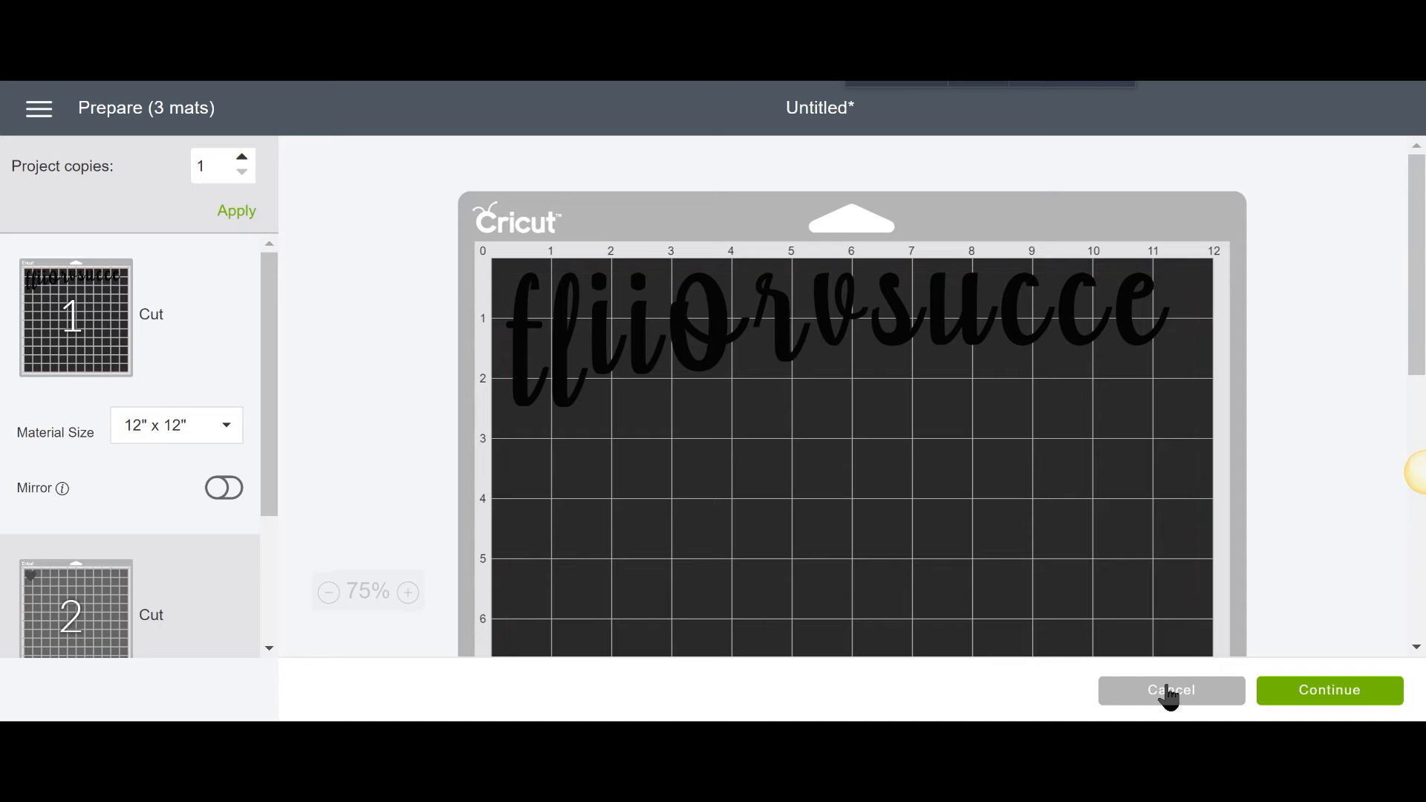
- Leave the mat preview and attach the grouped "cricut is love" letters and heart into one cut layout
click(621, 386)
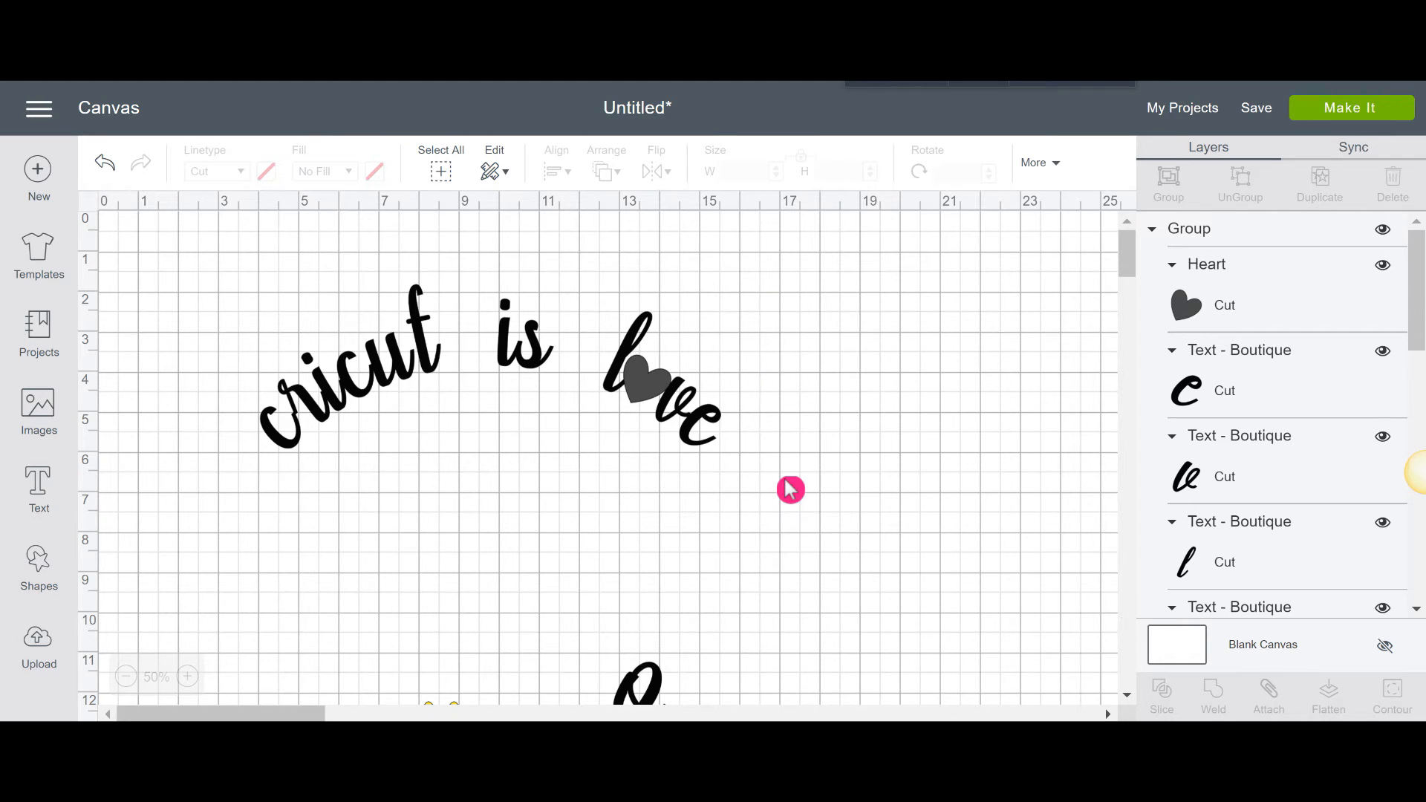
drag(778, 480, 255, 302)
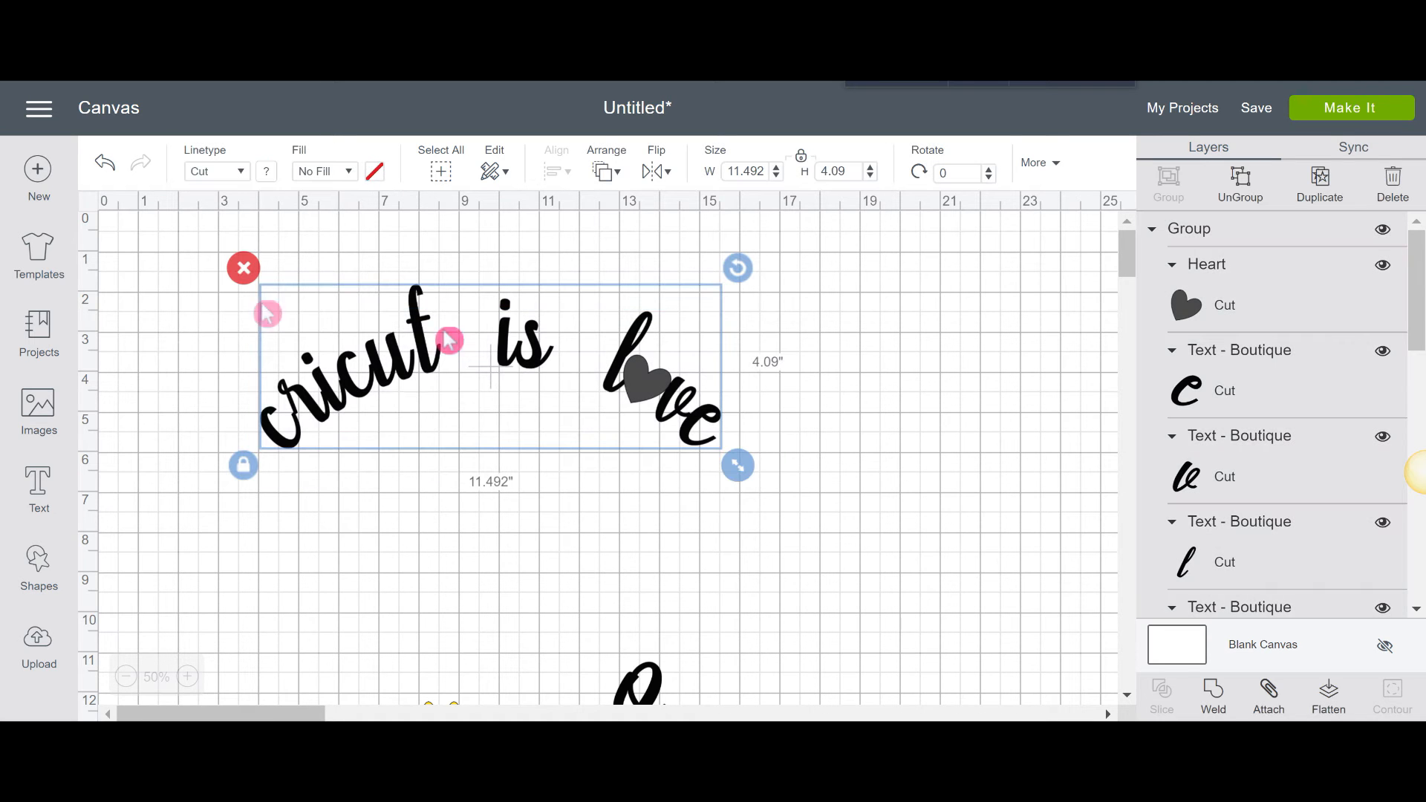
click(1268, 706)
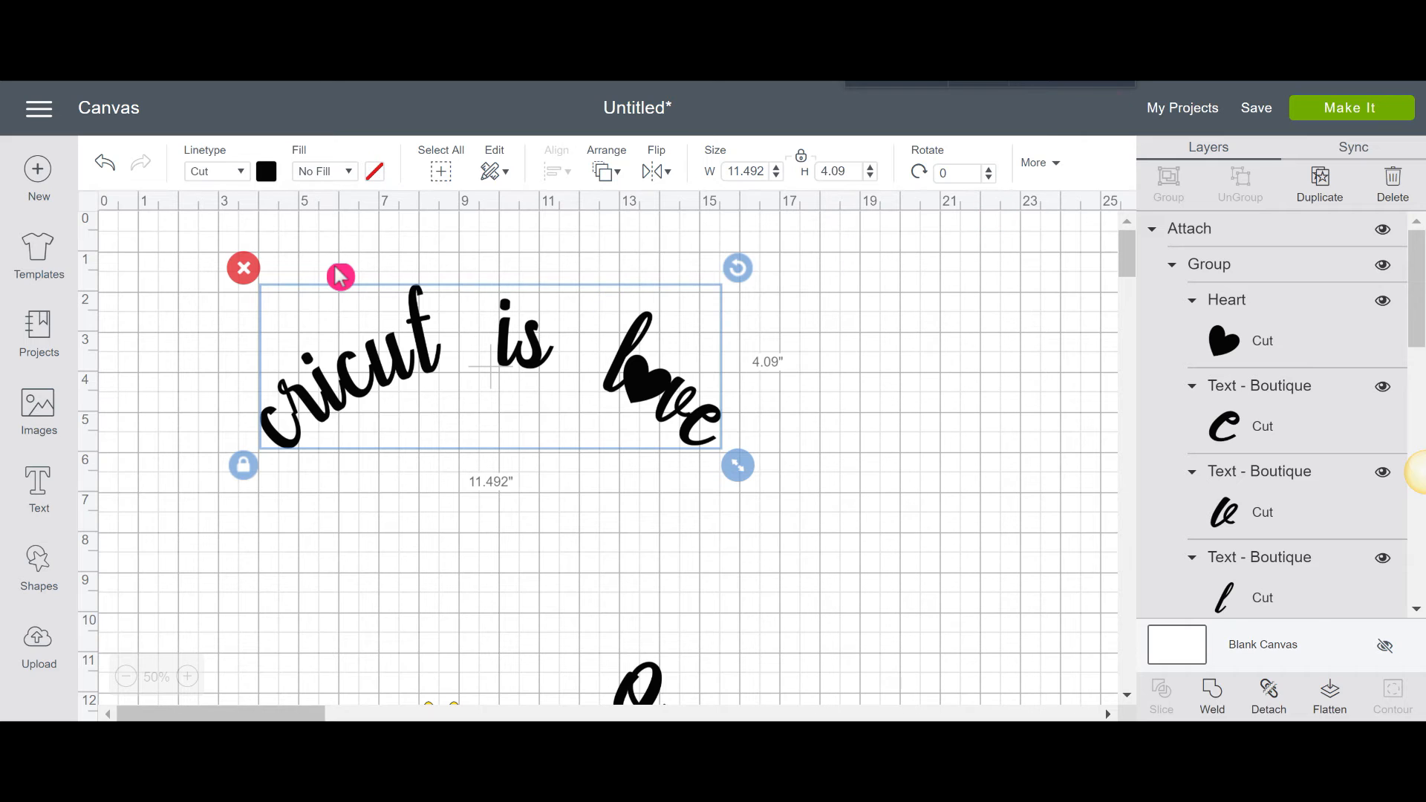
- Change the attached phrase's material color to light pink and preview it on its own 12 x 12 inch mat
click(267, 172)
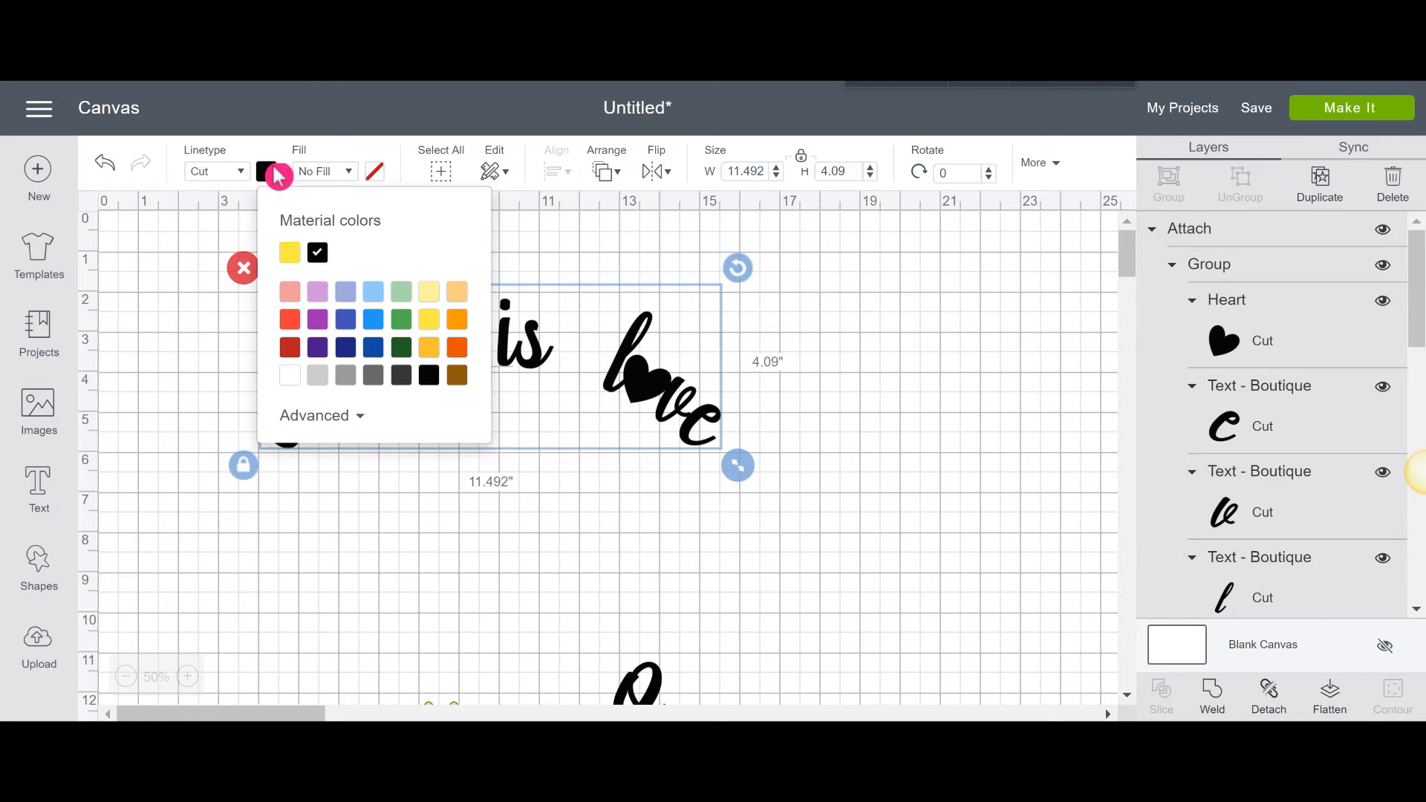
click(290, 296)
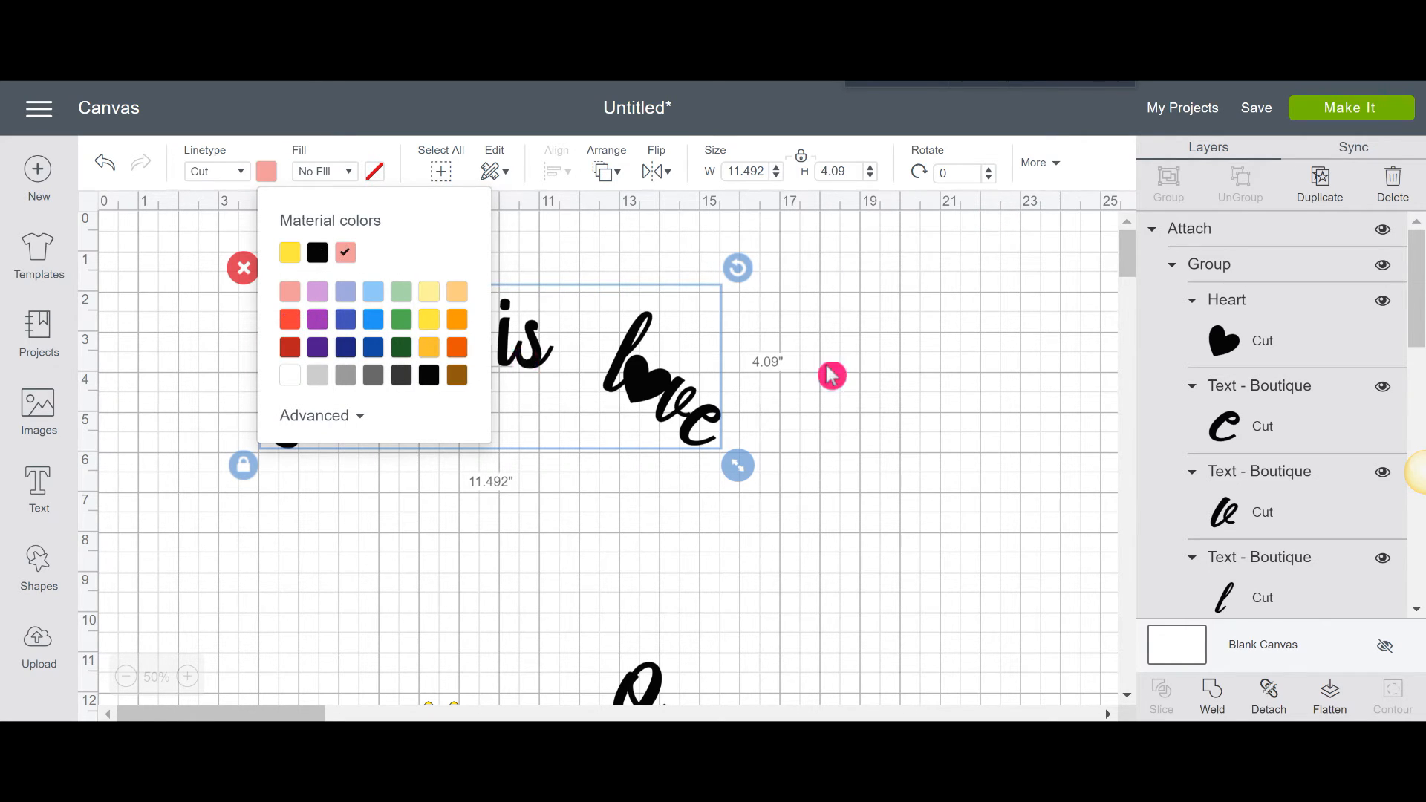
click(1392, 112)
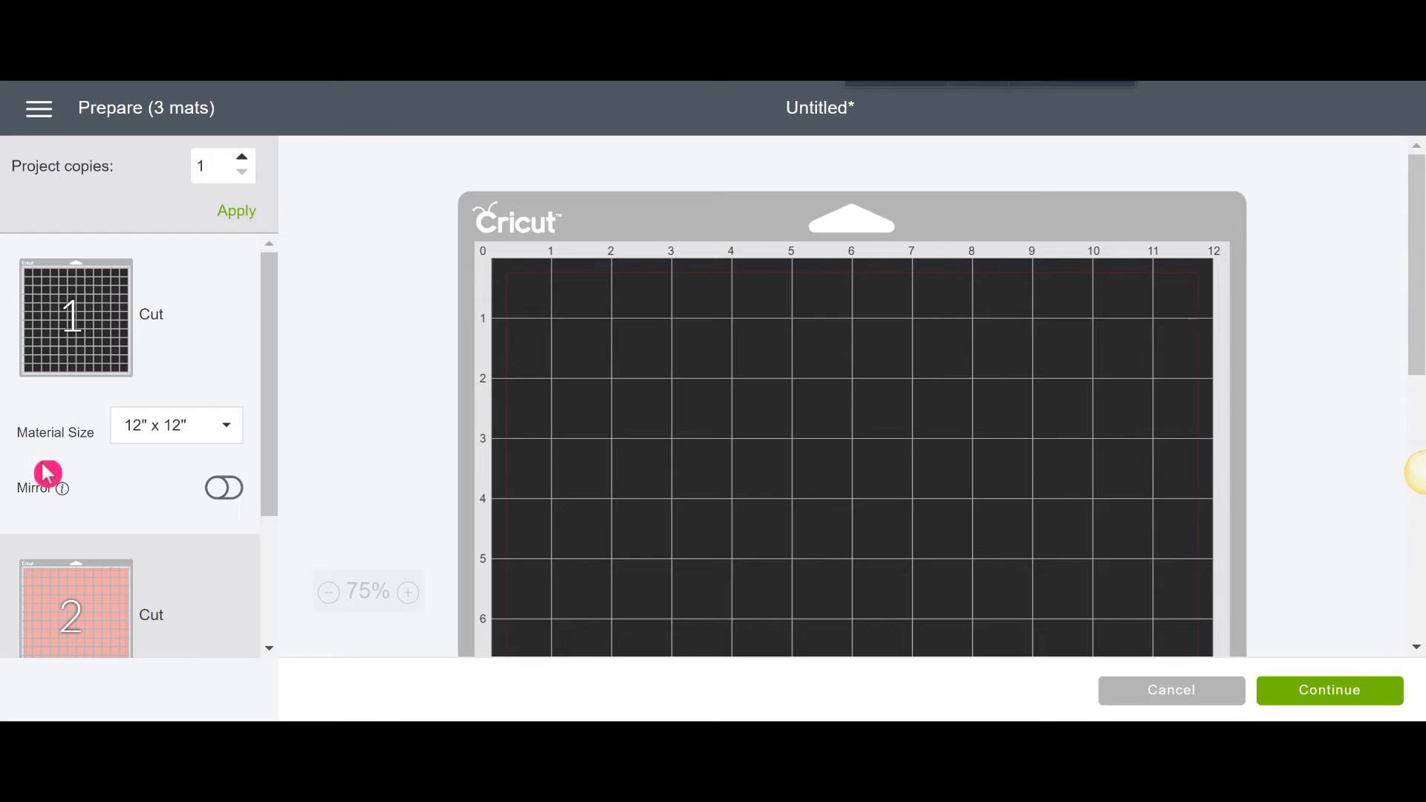
scroll(59, 505, down, 2)
click(104, 506)
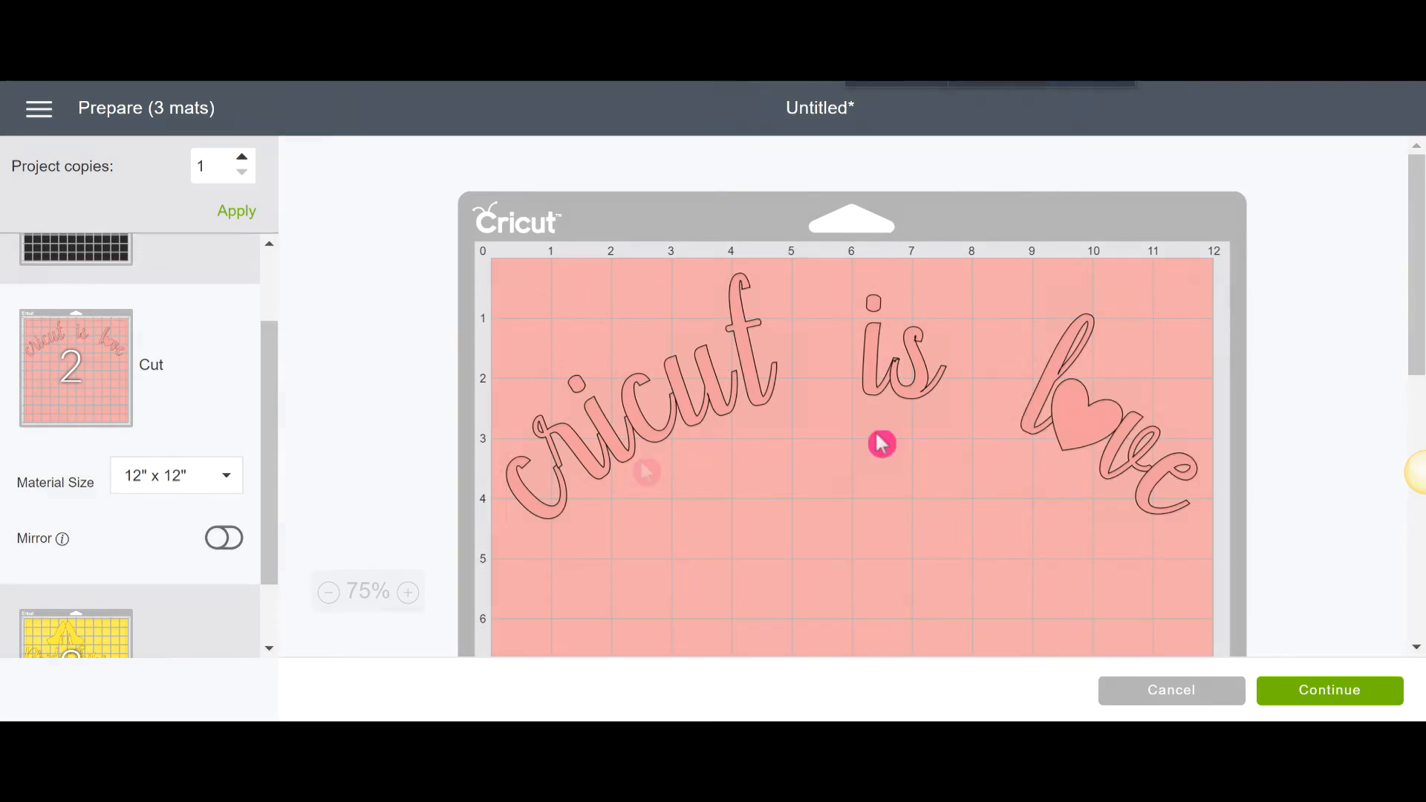
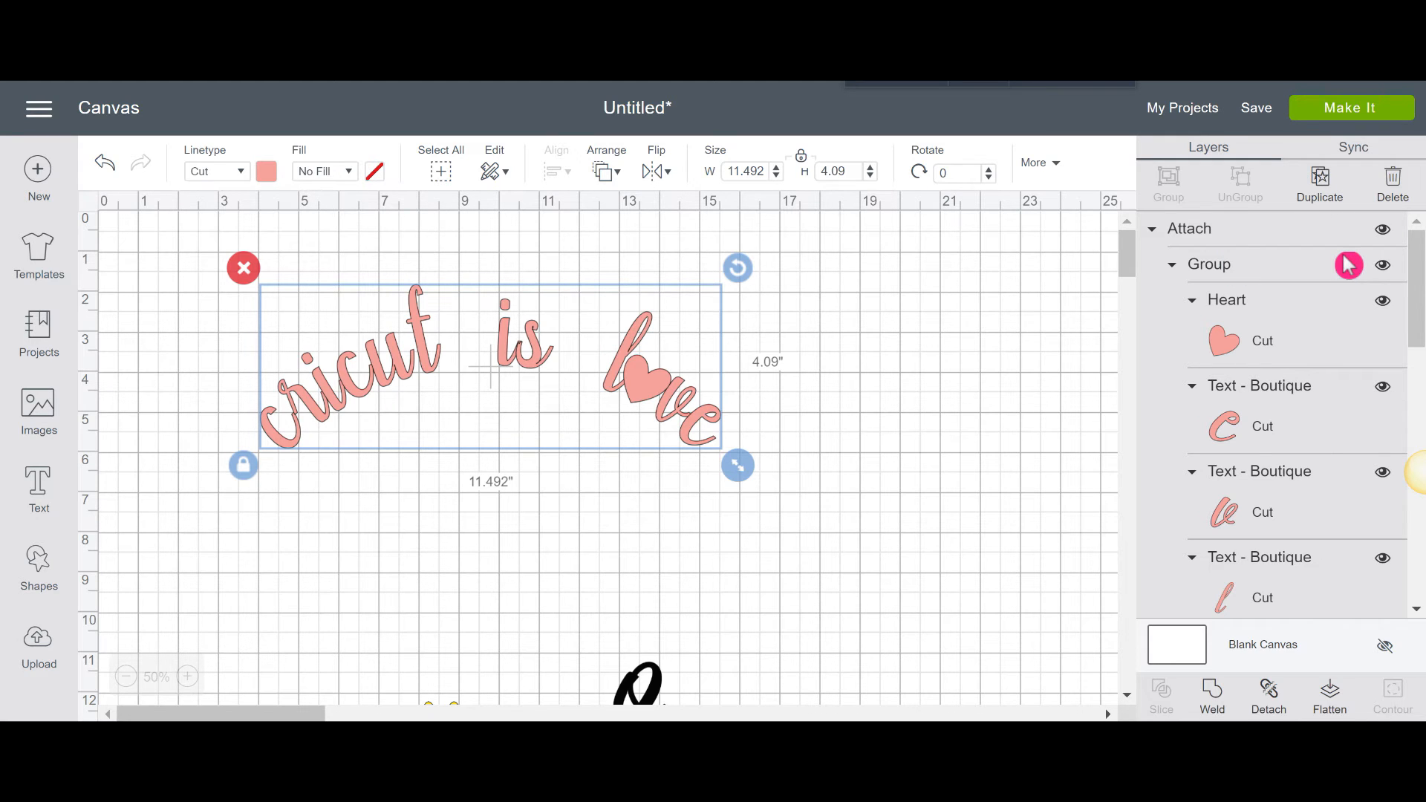
- Return to the canvas, look over the attached layers, and set the phrase's fill to Print
scroll(1348, 266, down, 3)
scroll(1348, 266, up, 3)
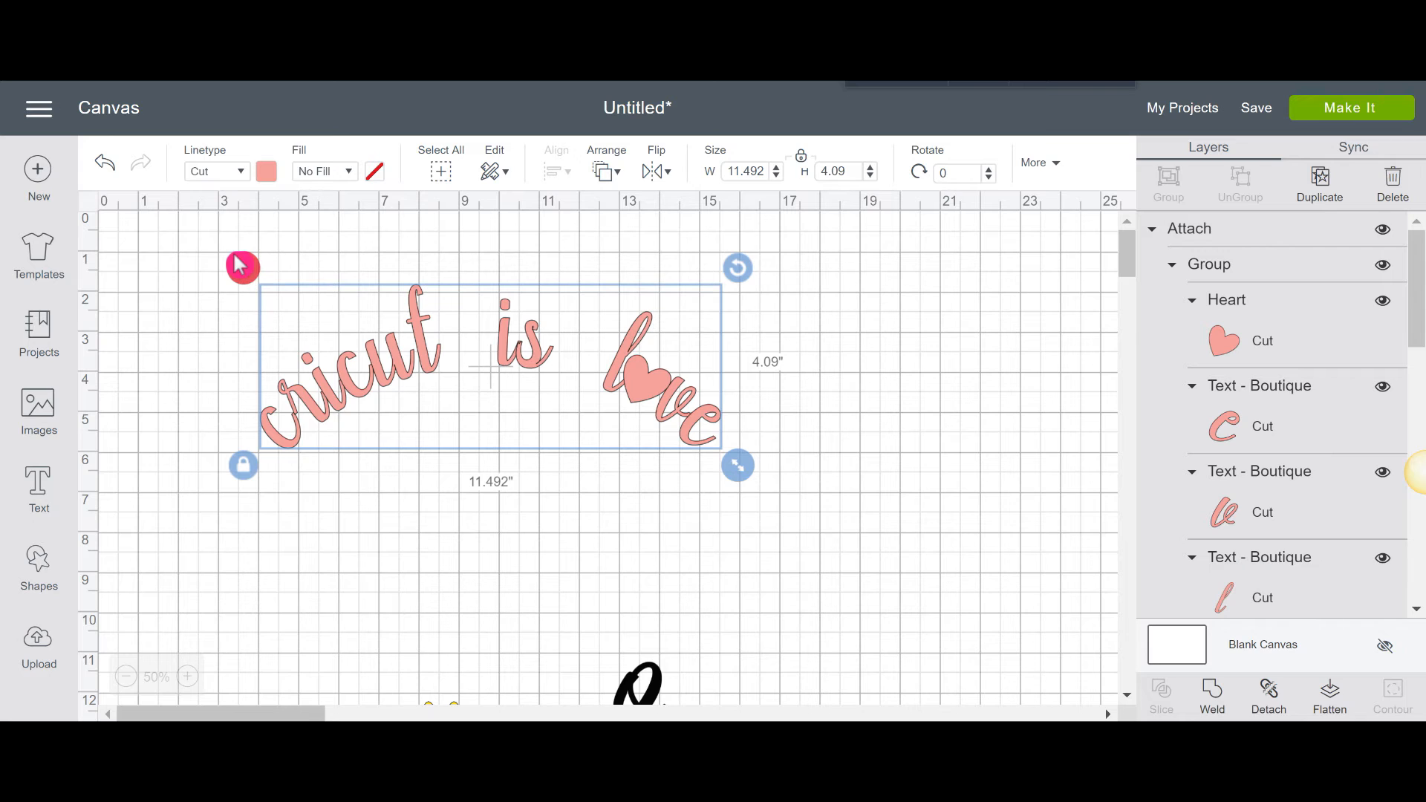
click(325, 178)
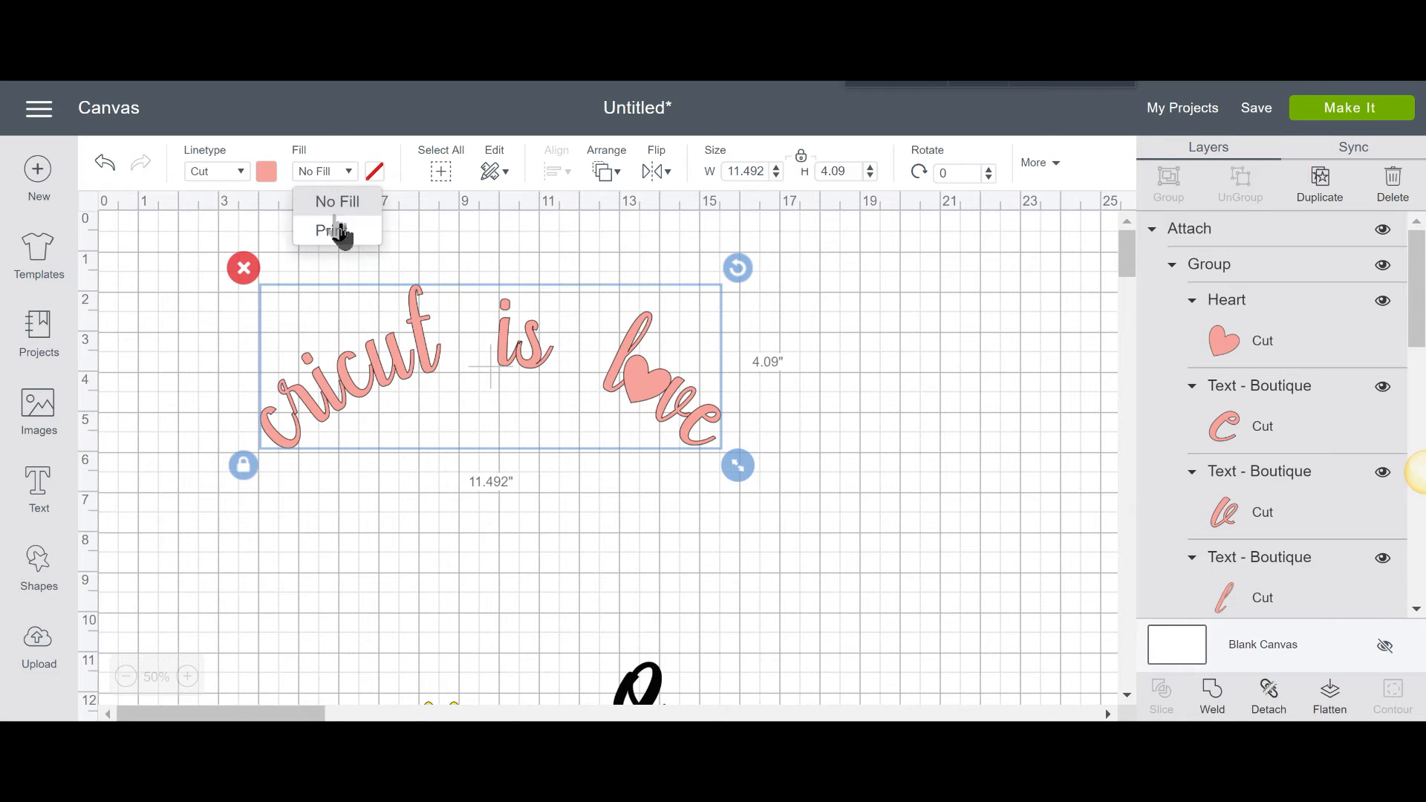
click(337, 230)
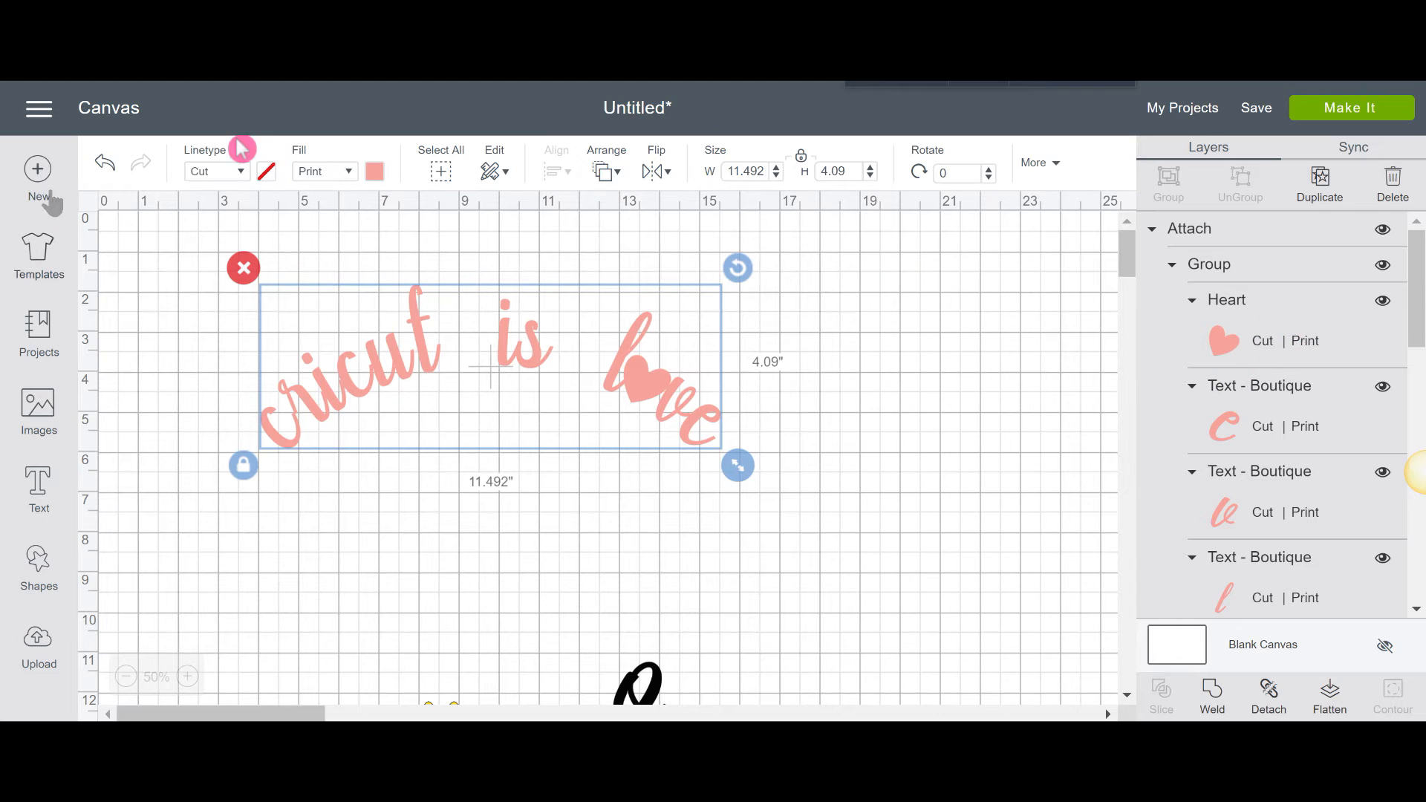
- Set the attached phrase's linetype to Draw and check how the heart and letter layers are marked
click(238, 173)
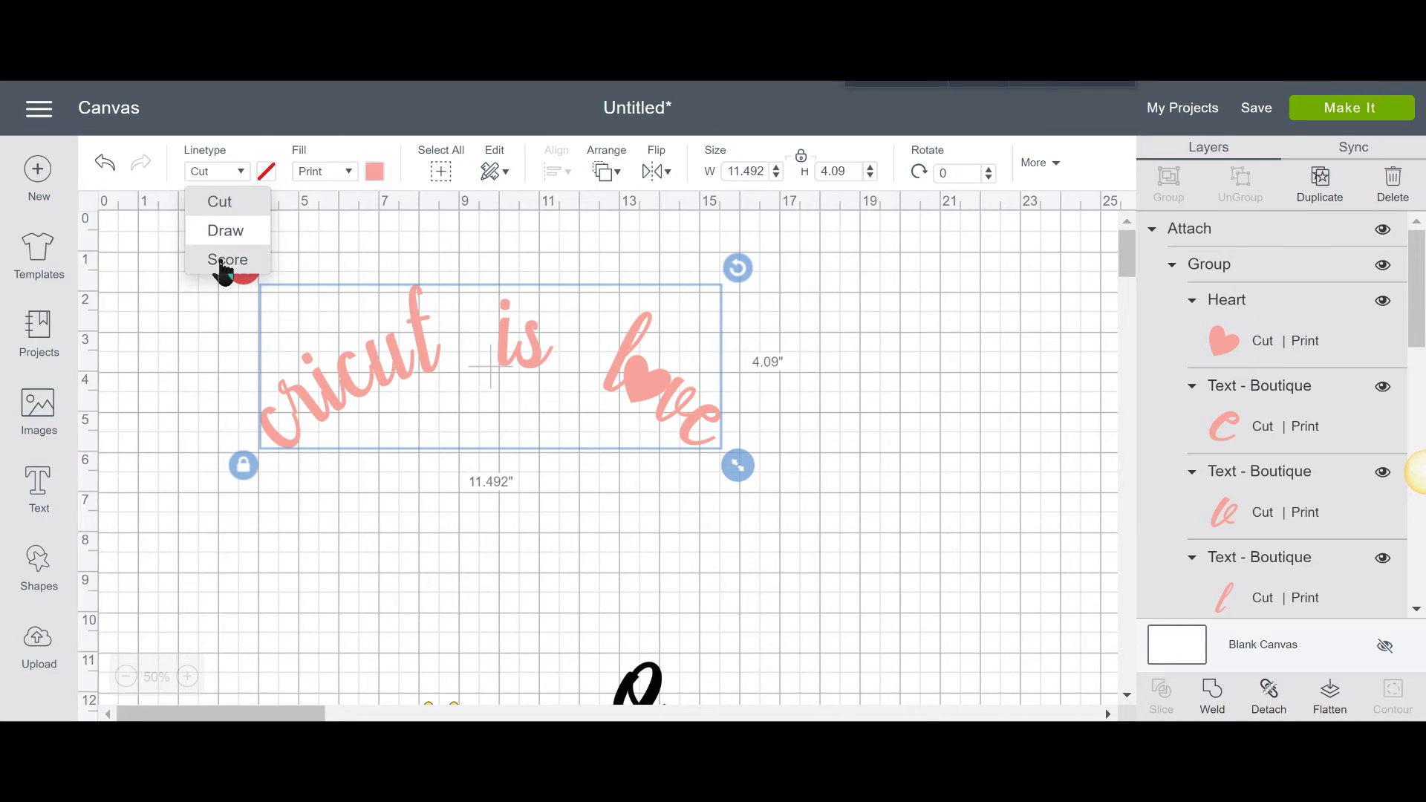
click(229, 236)
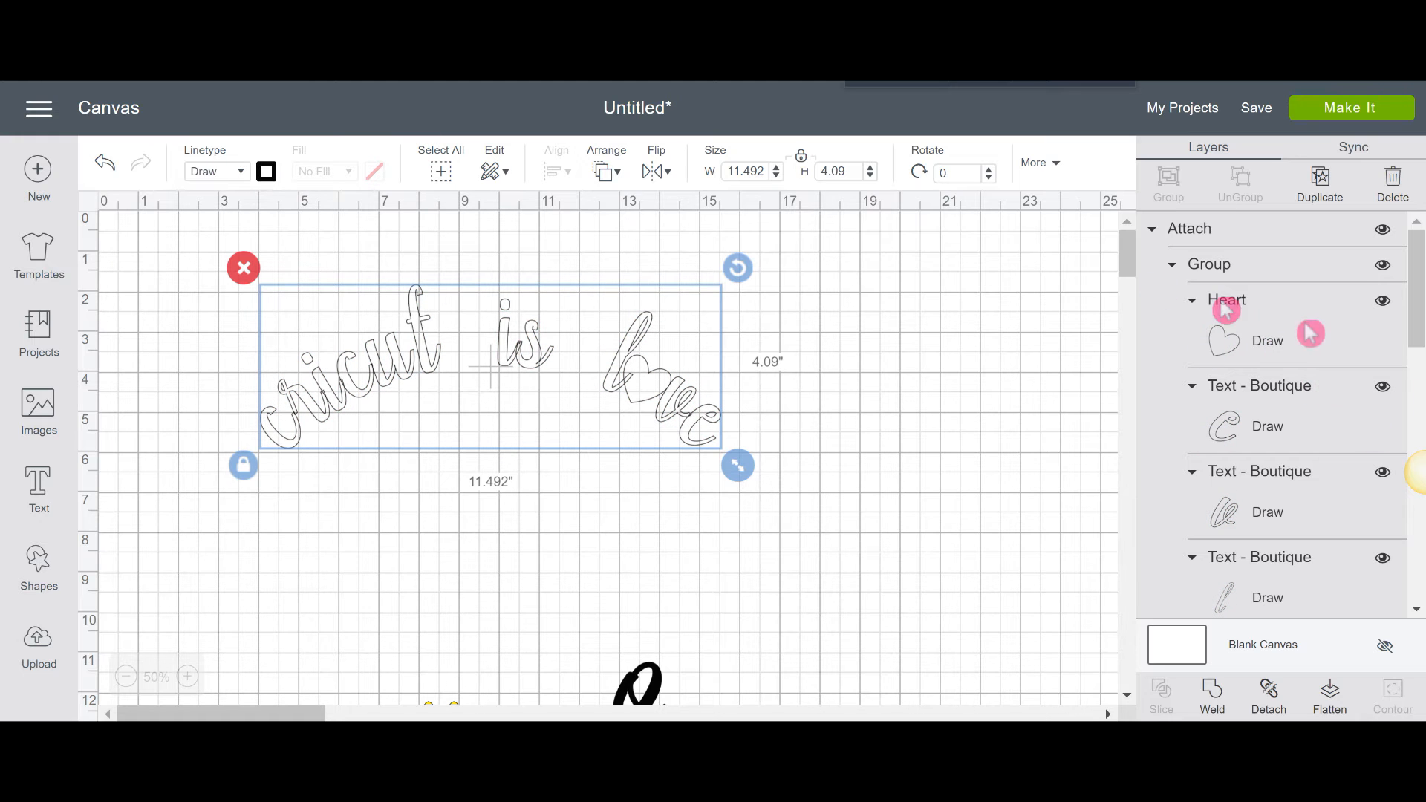
scroll(1337, 367, down, 5)
scroll(1279, 382, up, 5)
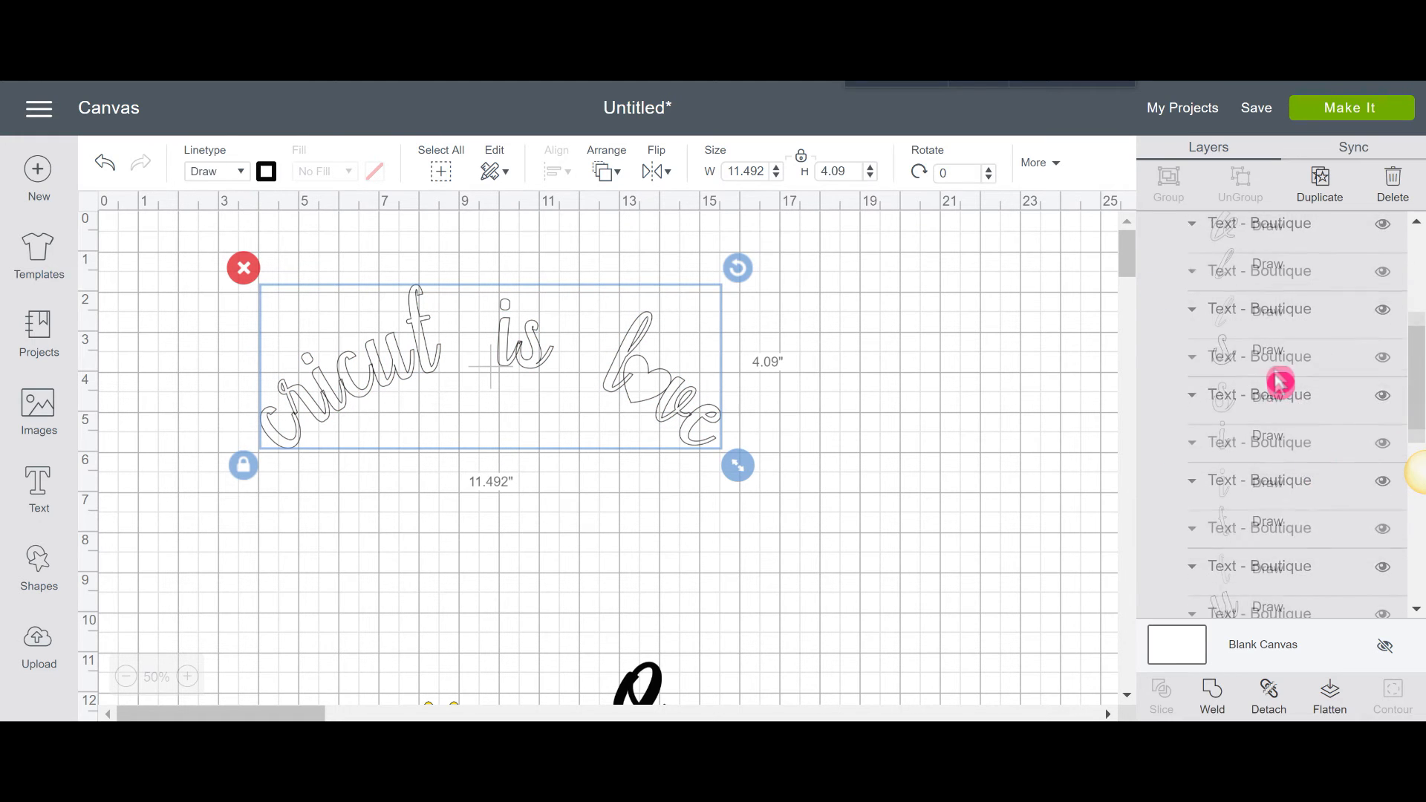
scroll(1327, 398, down, 3)
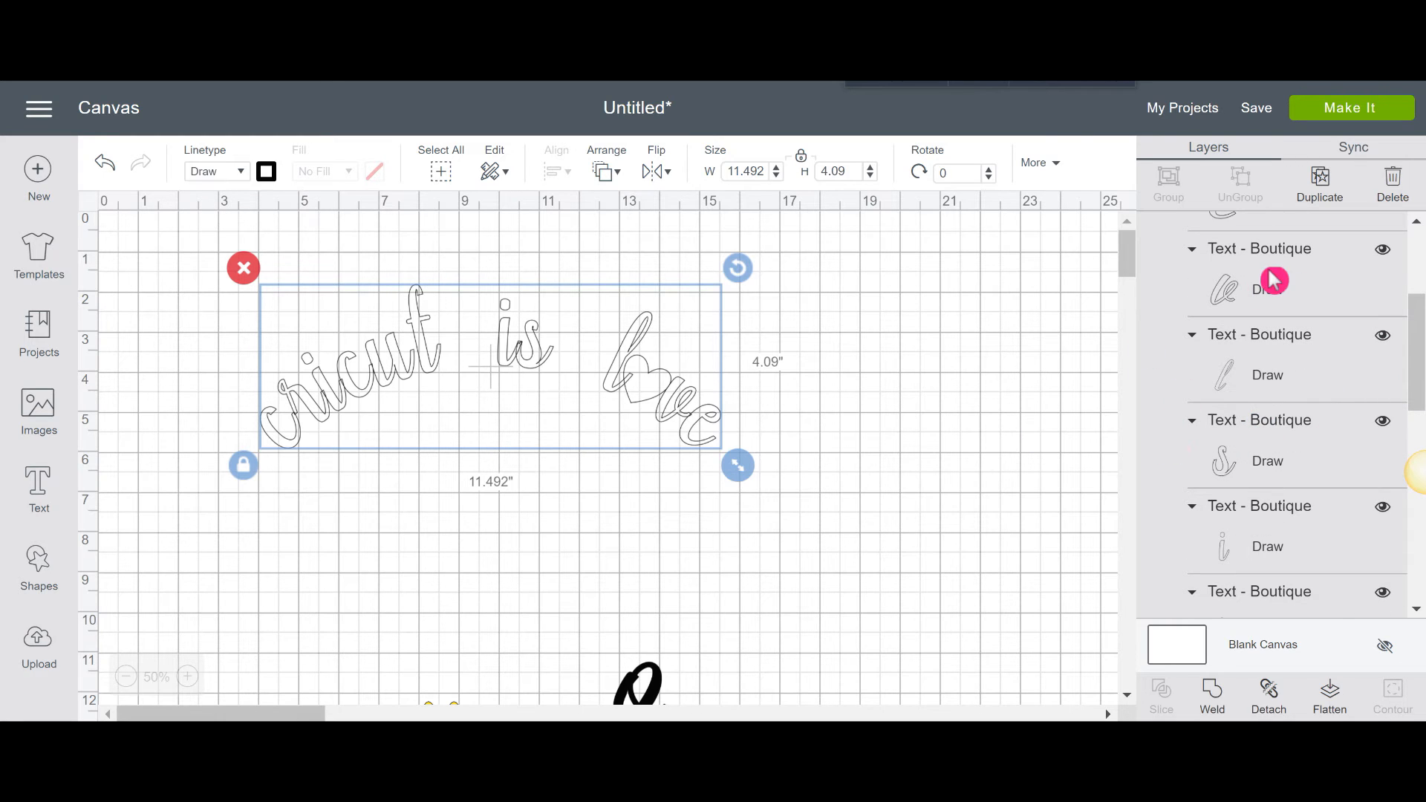
- Try the Score linetype on the attached phrase, return it to Cut, and review its layers
click(228, 177)
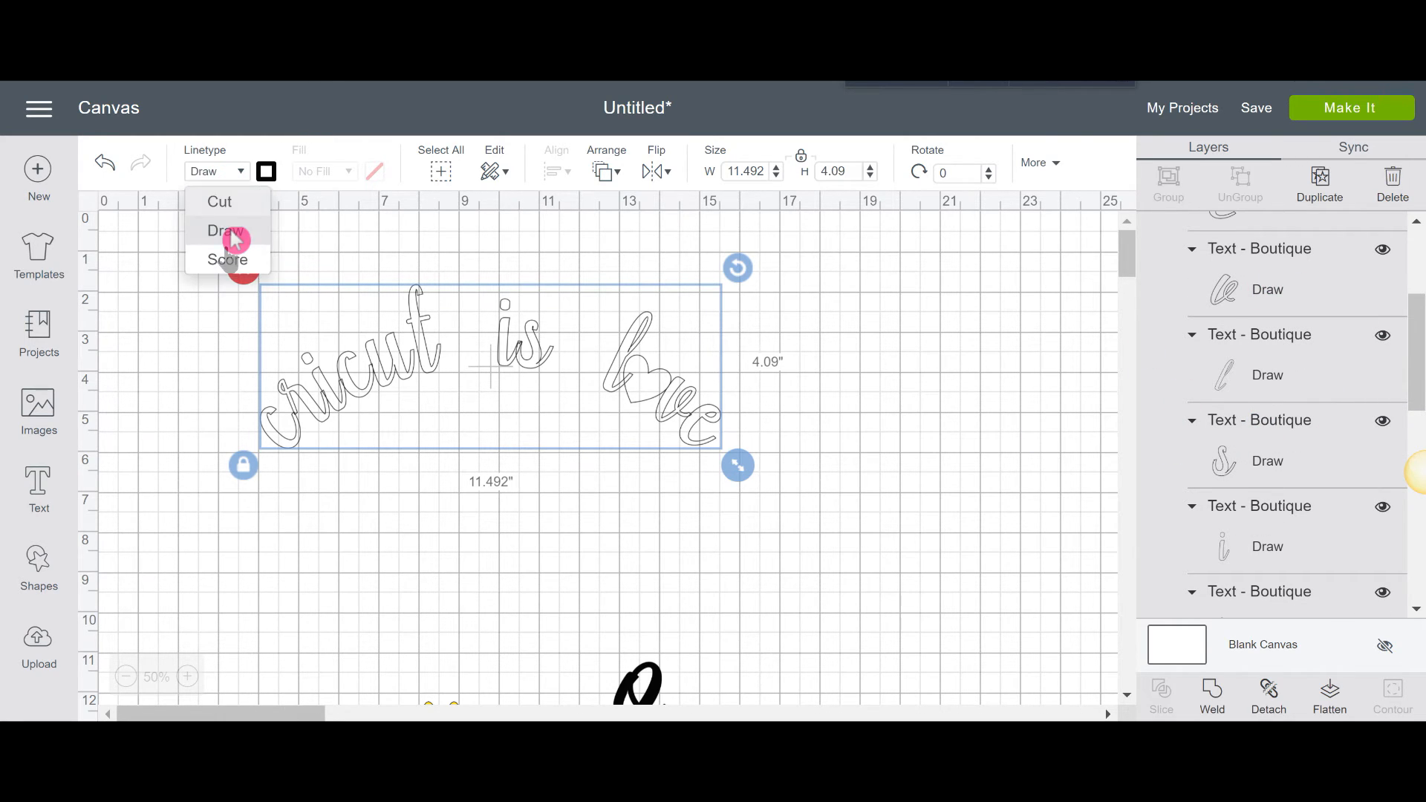
click(227, 260)
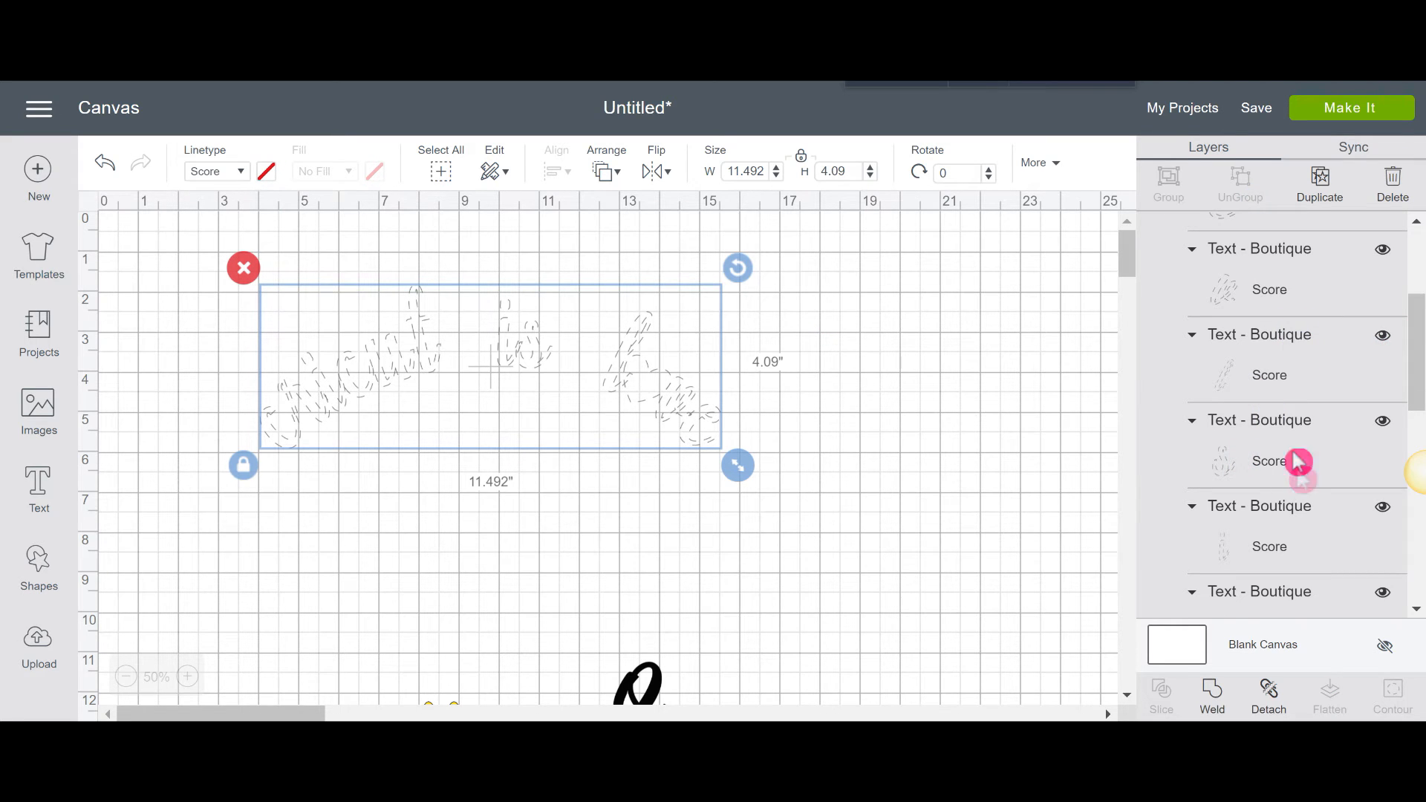
click(220, 177)
click(235, 216)
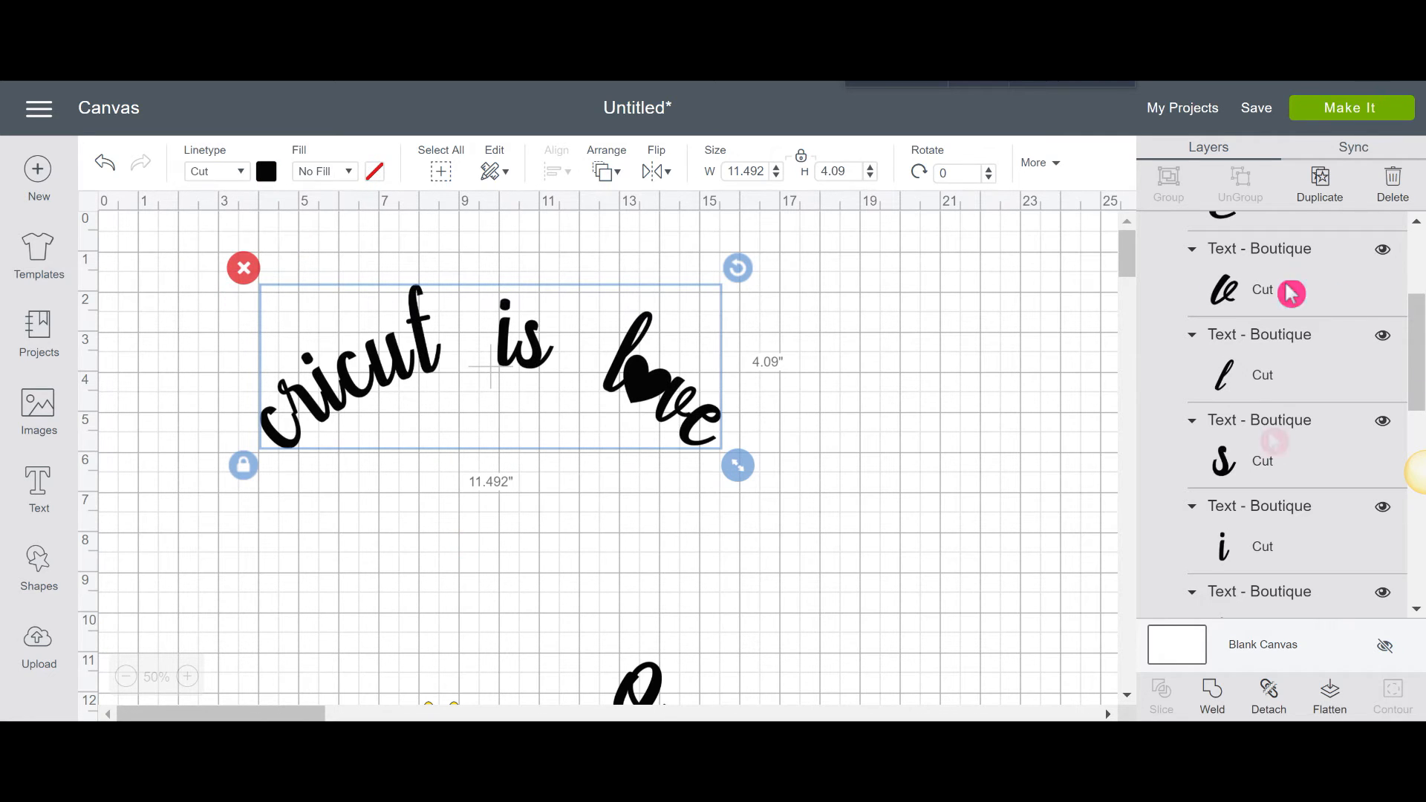
scroll(1307, 435, up, 5)
scroll(1312, 347, down, 6)
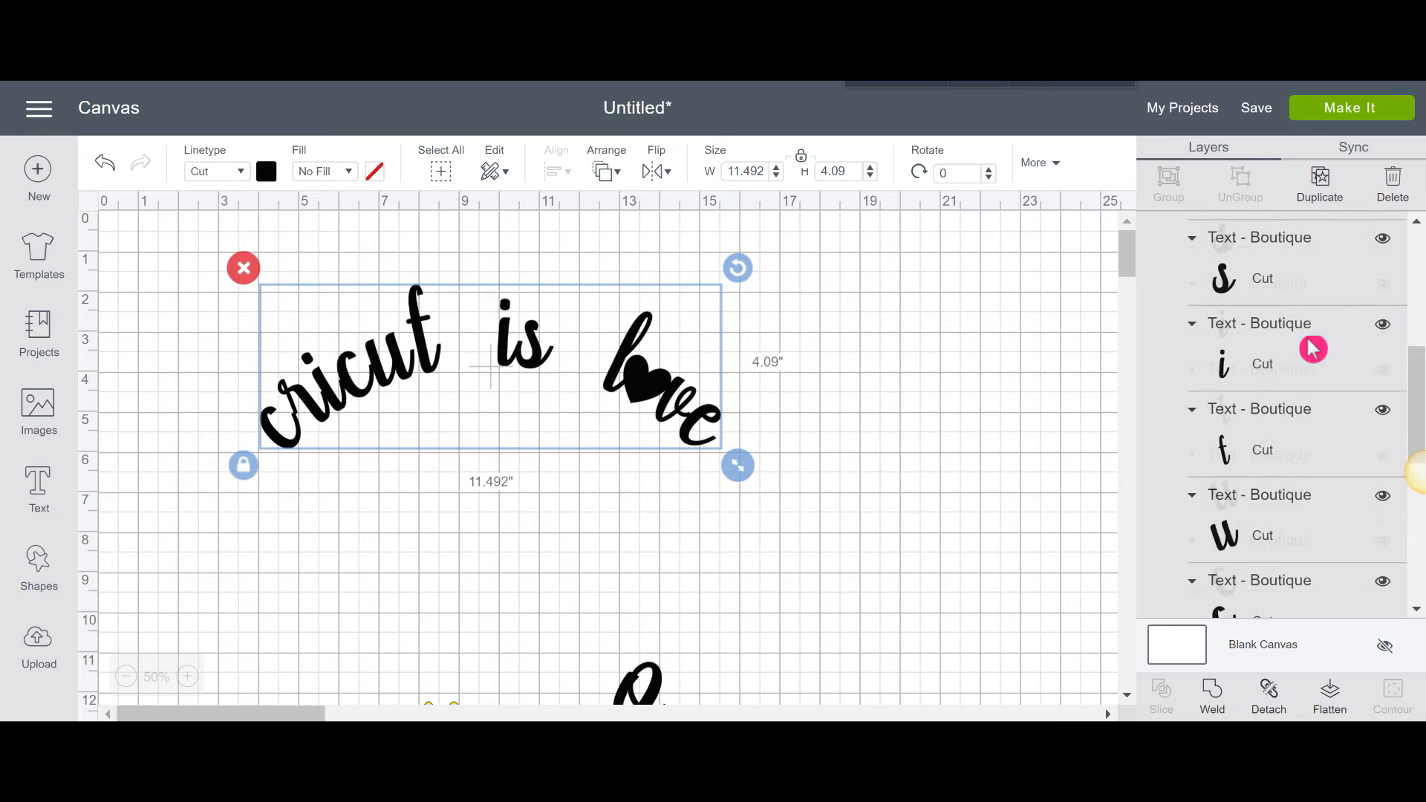
scroll(1312, 349, up, 6)
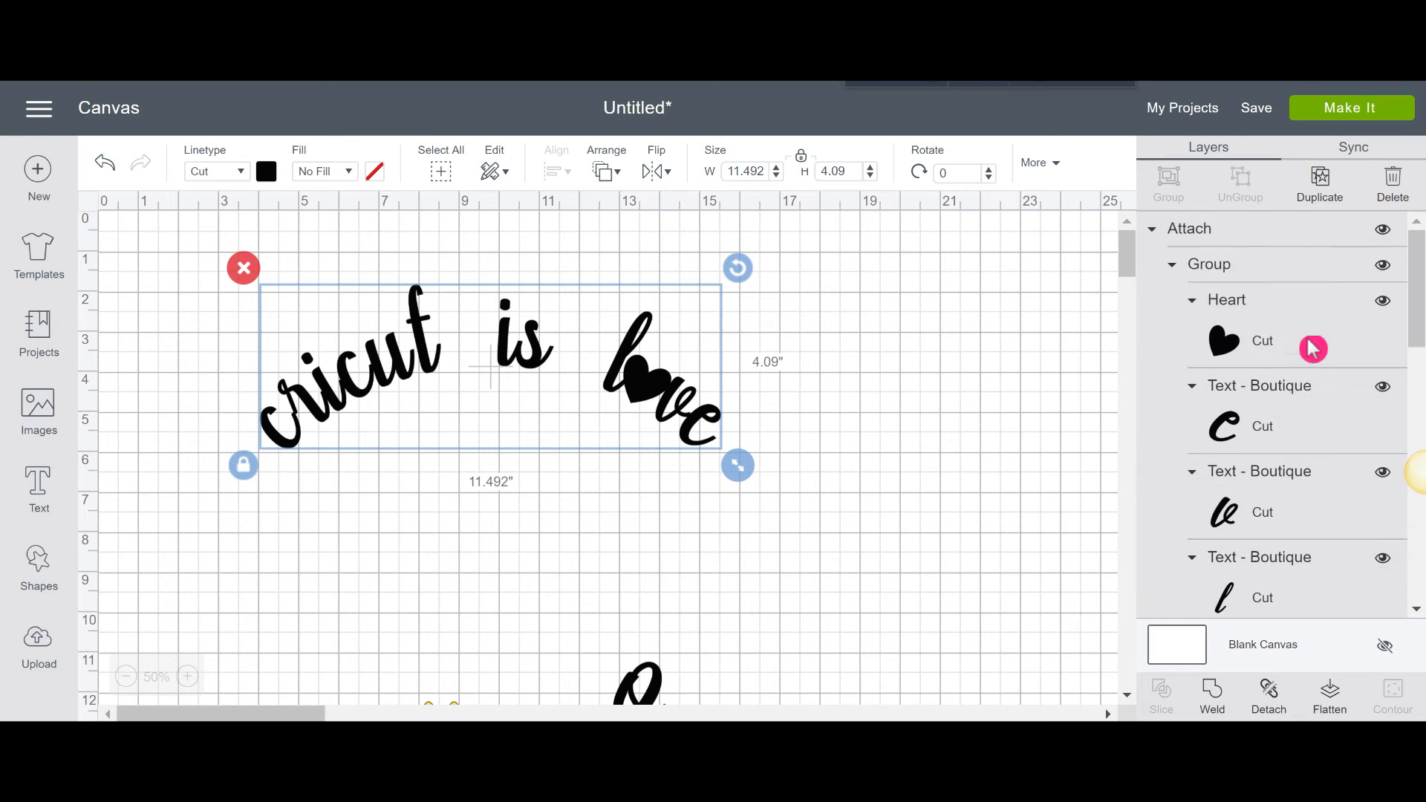
- Hide the attached phrase group, show it again, and look through the remaining letter layers
click(1384, 267)
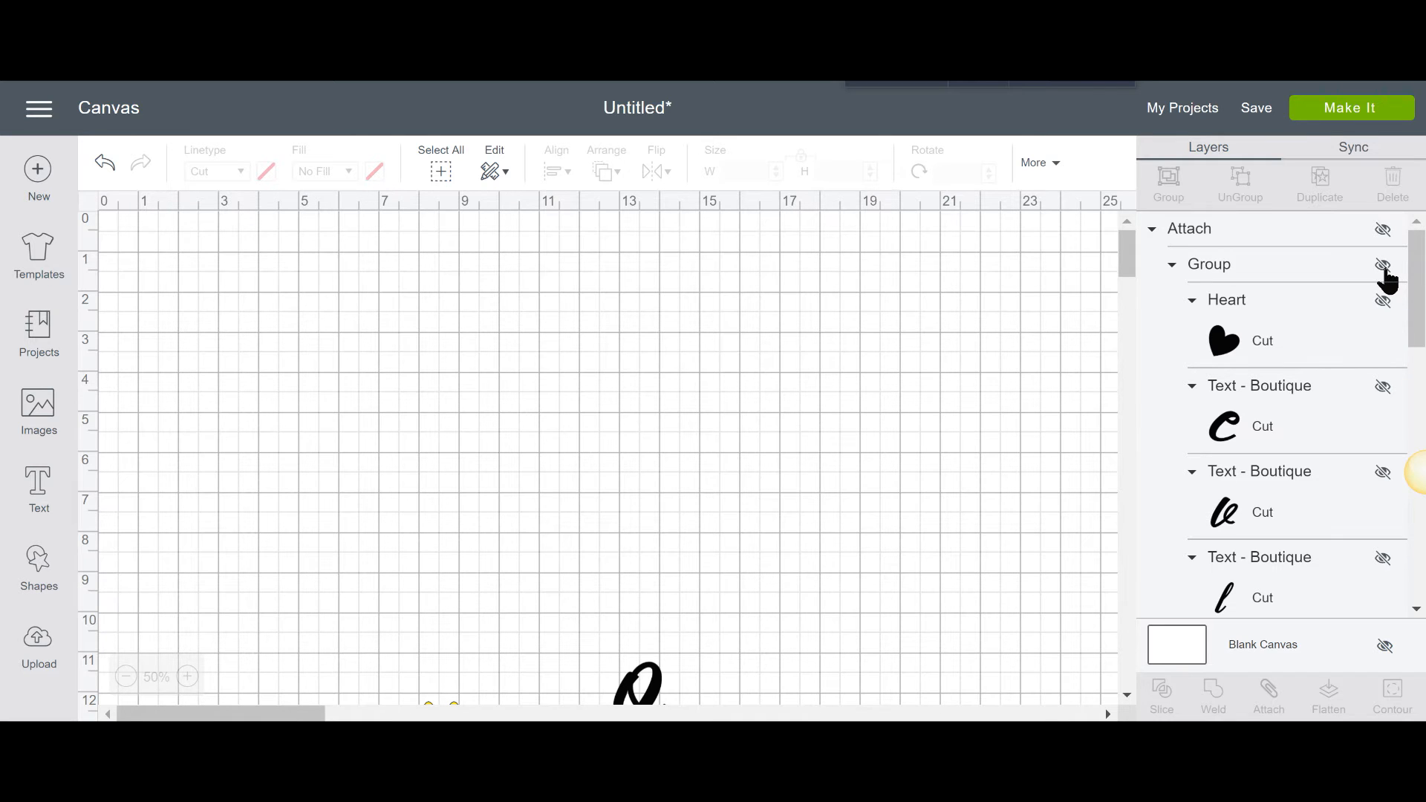
click(1384, 269)
scroll(1289, 356, down, 8)
scroll(1292, 327, up, 1)
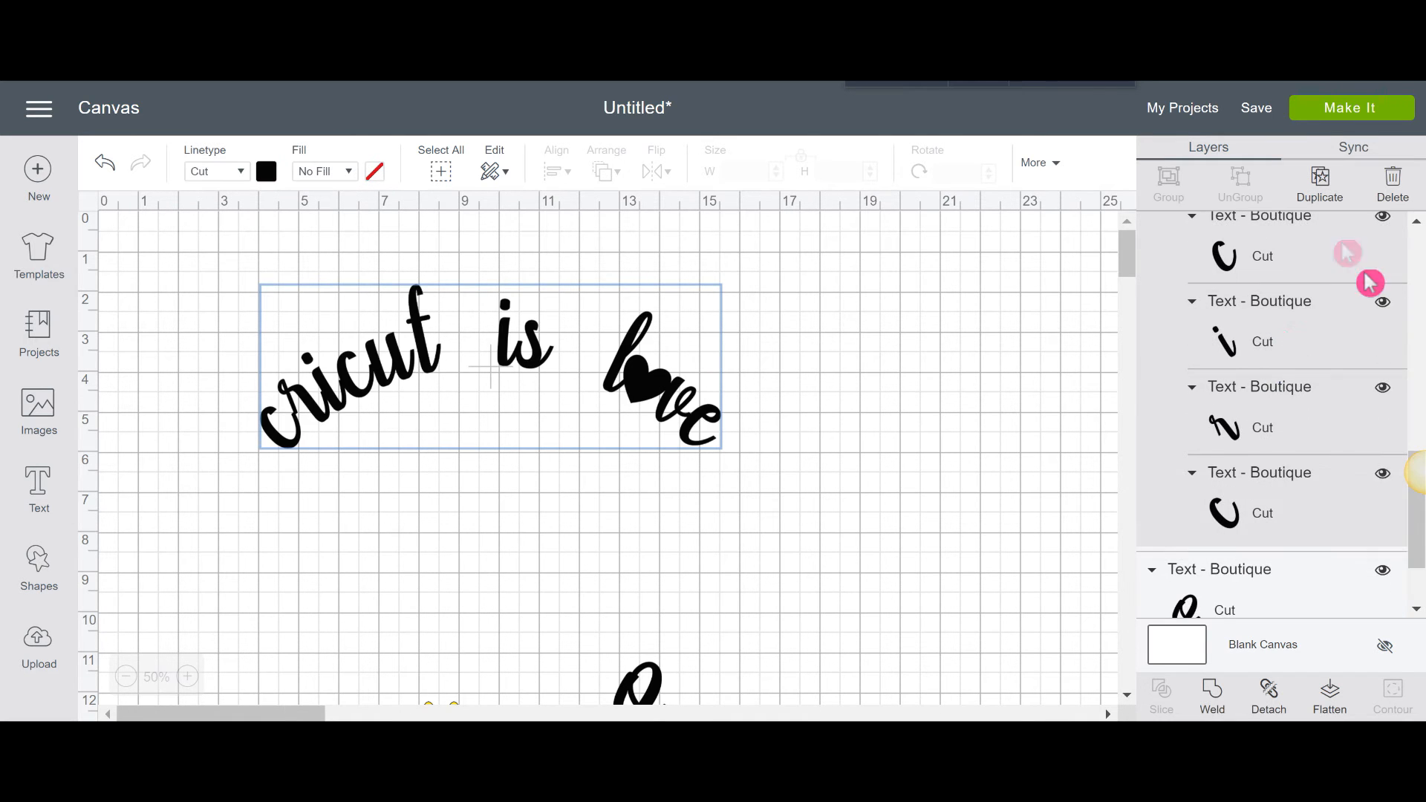
scroll(1331, 431, down, 2)
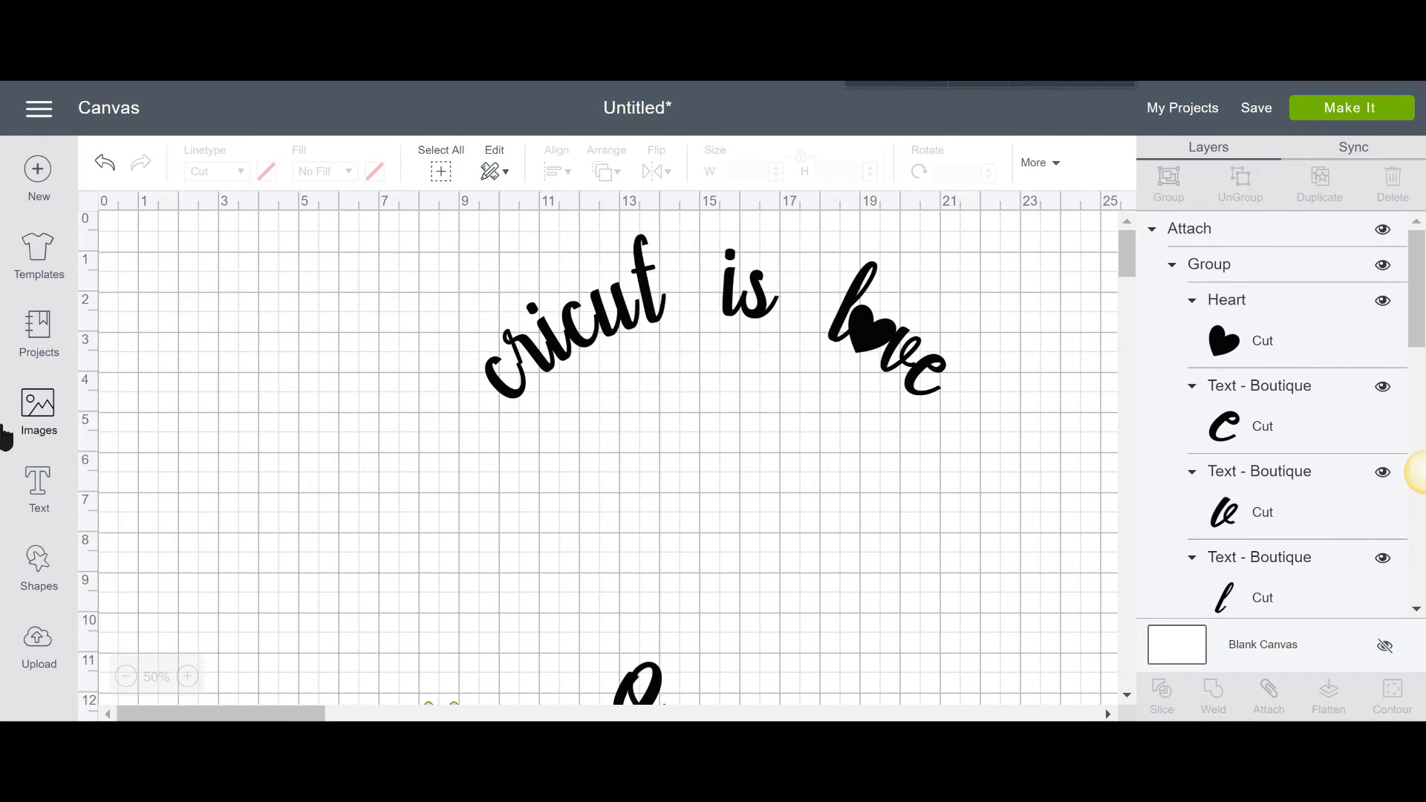
- Insert a star and a square from the basic shapes
click(38, 576)
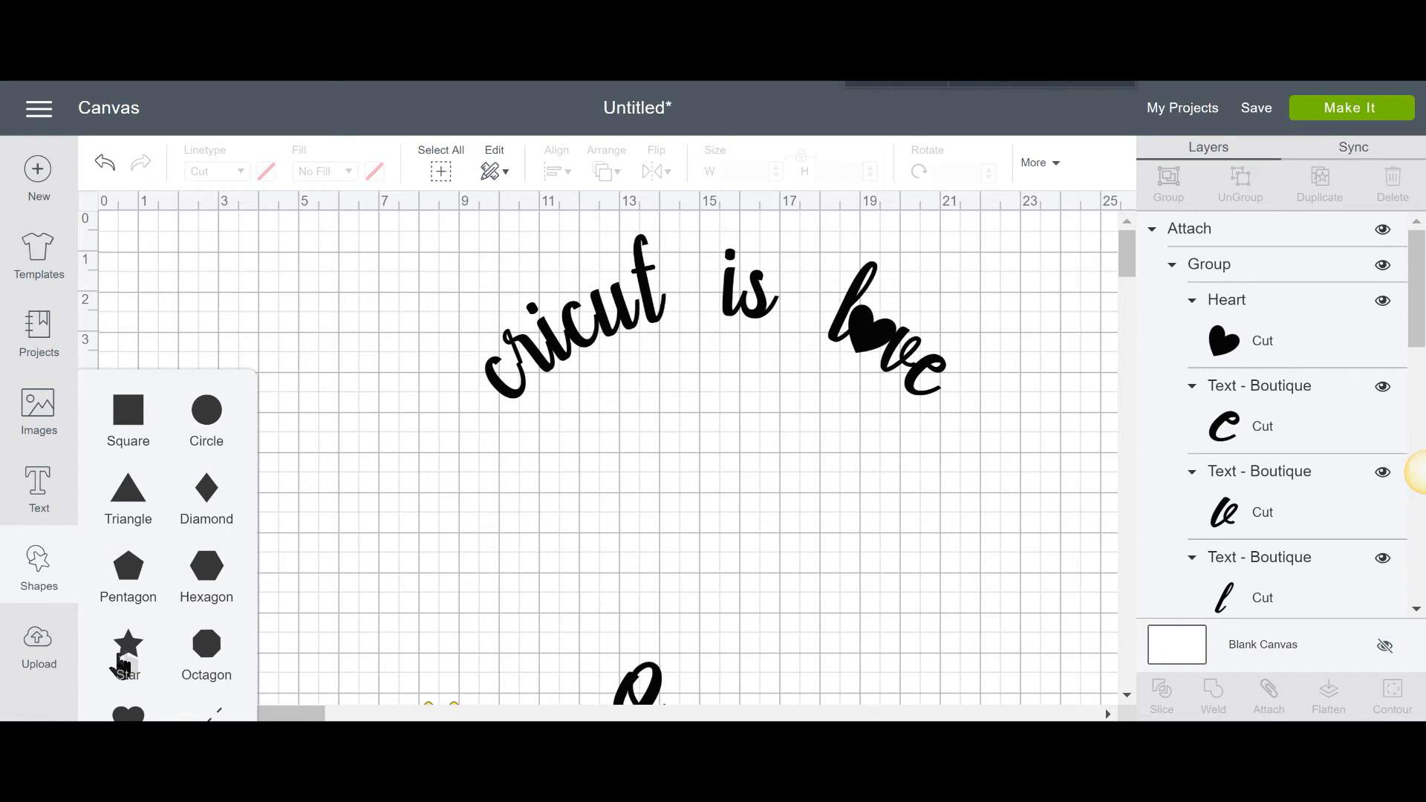
click(129, 655)
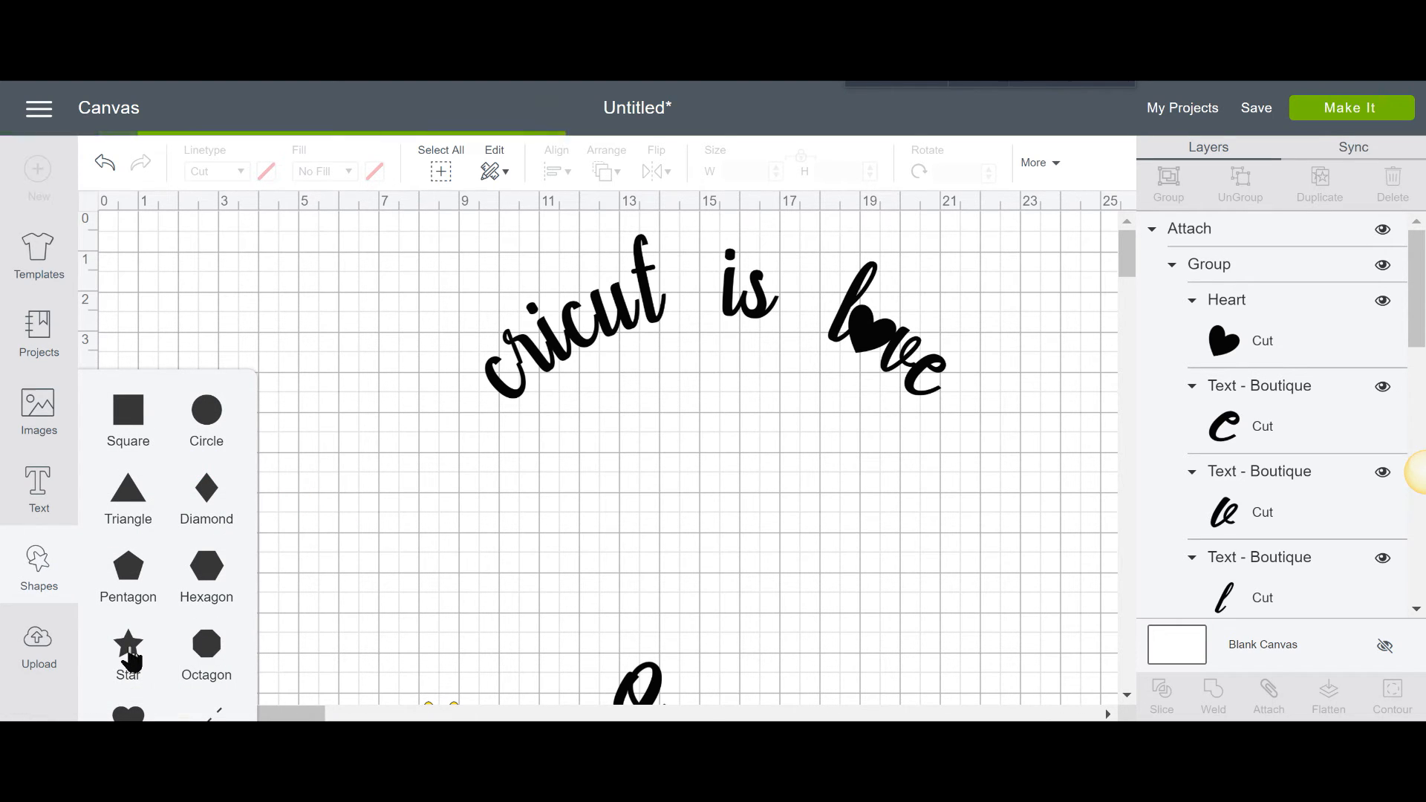
click(129, 410)
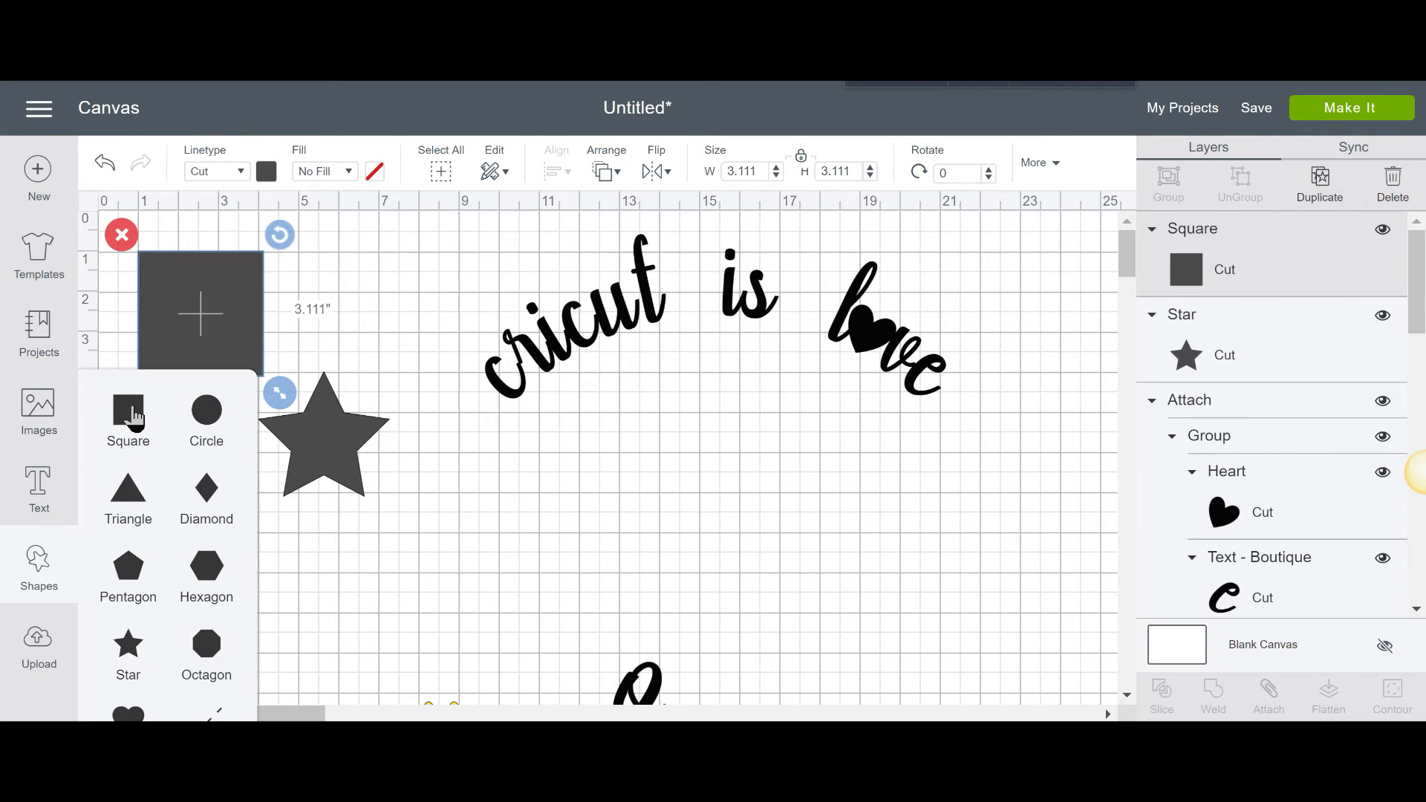
- Move the square to the empty area below the word "cricut" and color it purple
drag(201, 302, 544, 509)
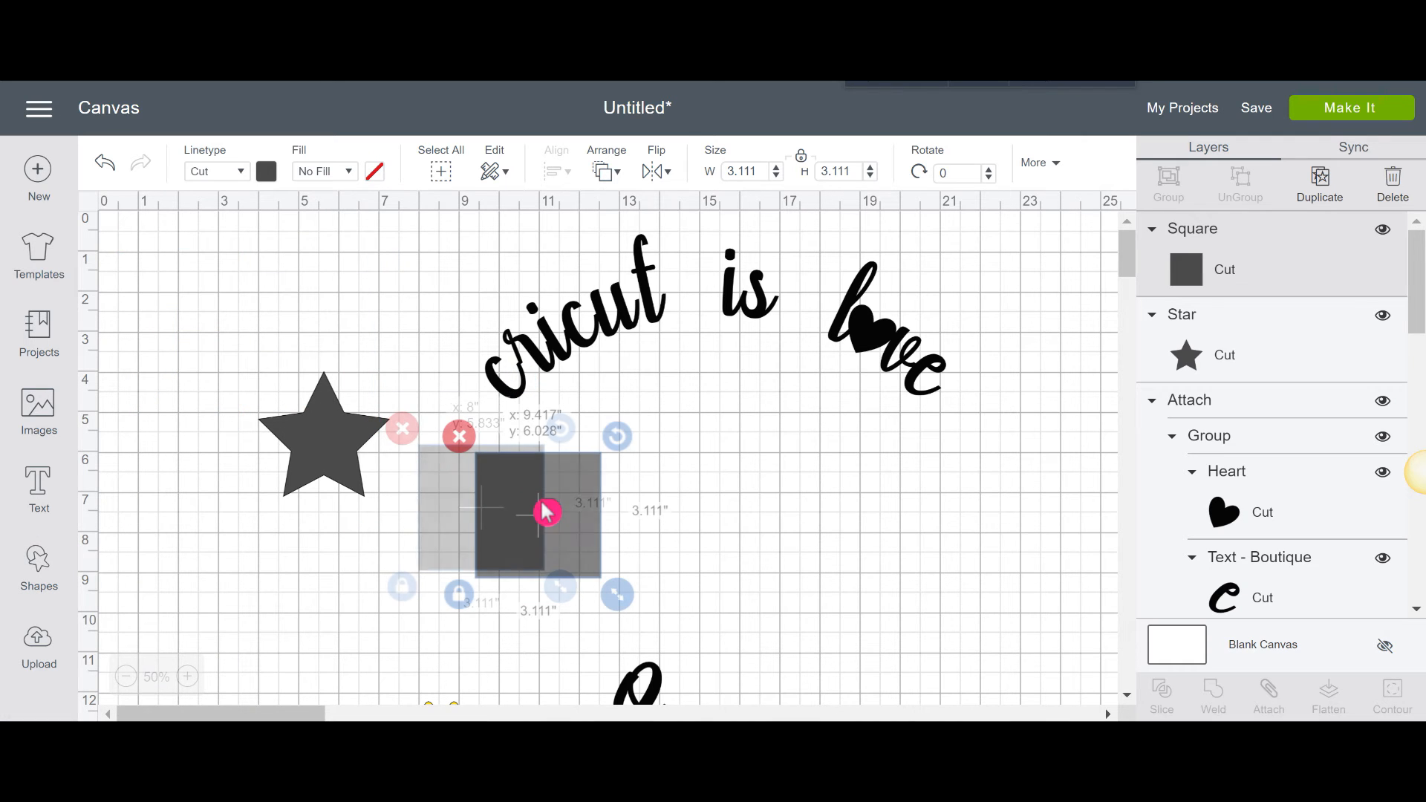
click(267, 173)
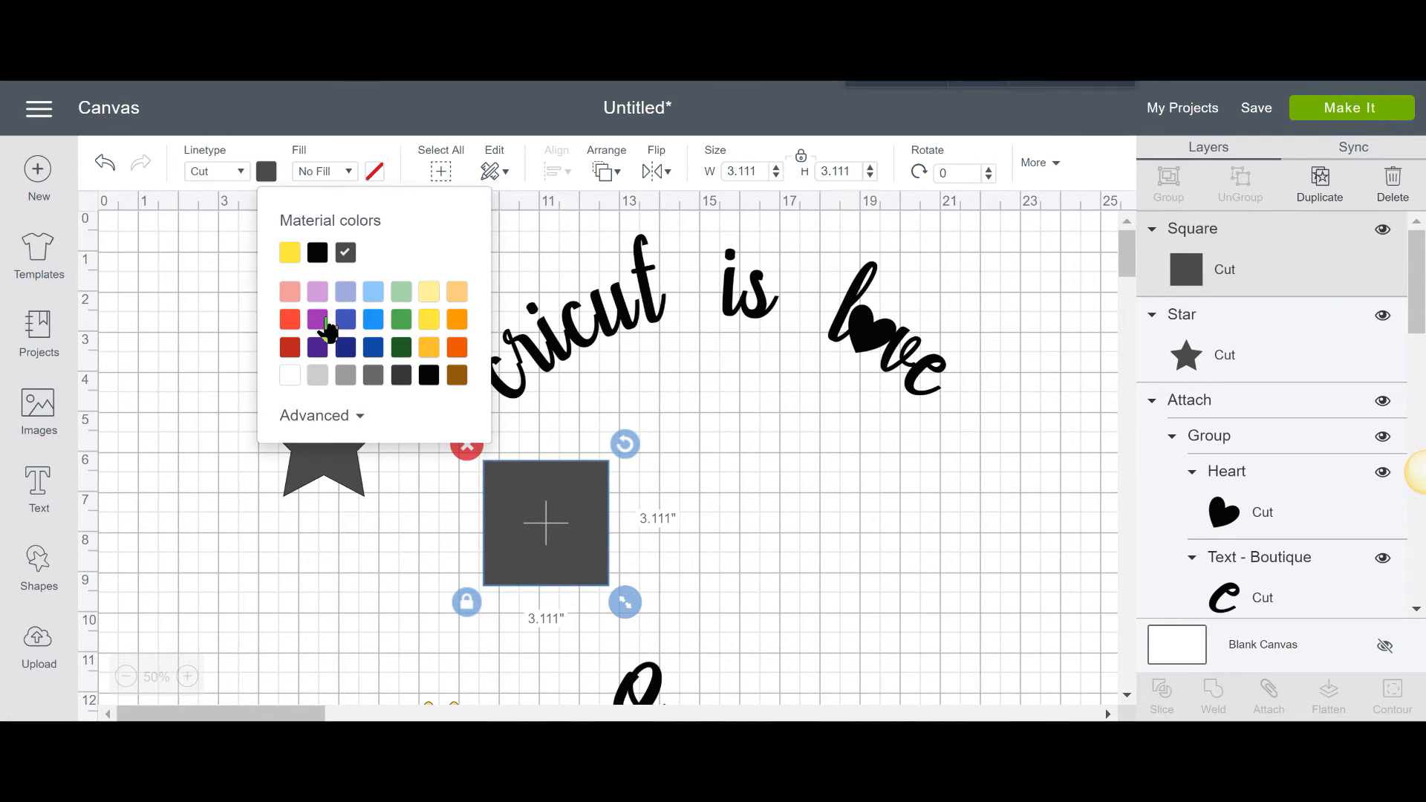
click(321, 321)
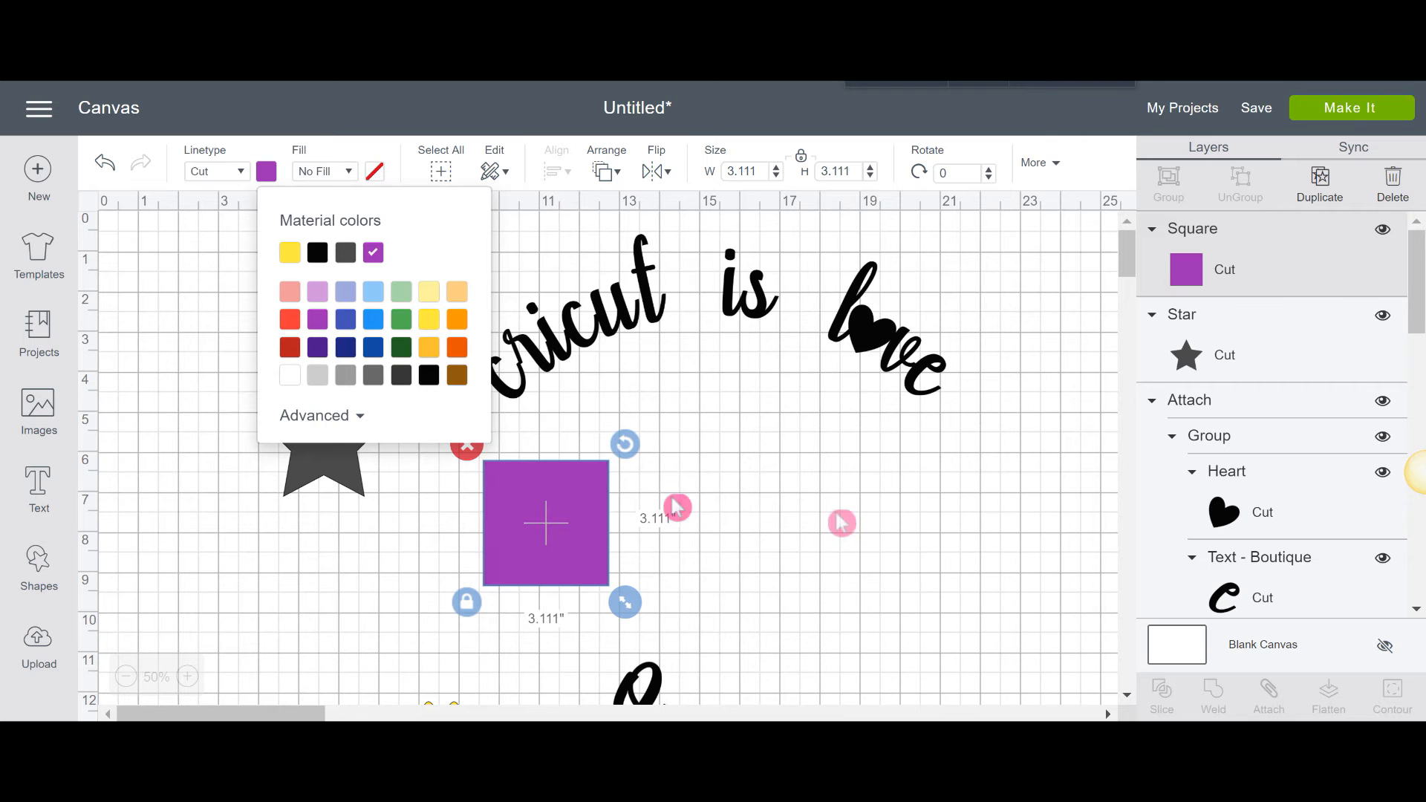
- Place the star behind the purple square and shrink it to fit within the square, nudging the square slightly up and left
click(333, 495)
click(321, 464)
drag(334, 465, 559, 531)
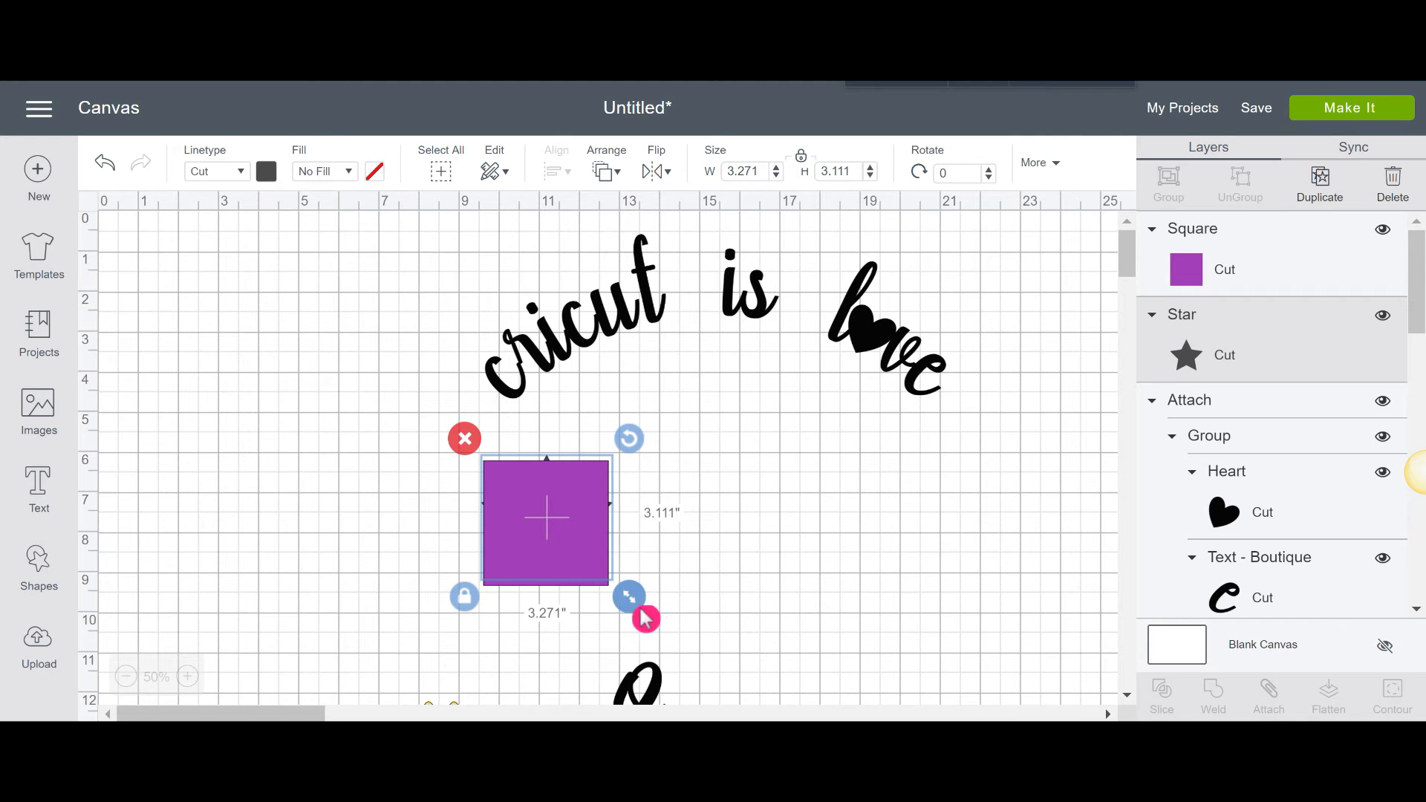
drag(644, 614, 616, 596)
mouse_move(550, 511)
mouse_down()
mouse_move(567, 528)
mouse_move(547, 509)
mouse_up()
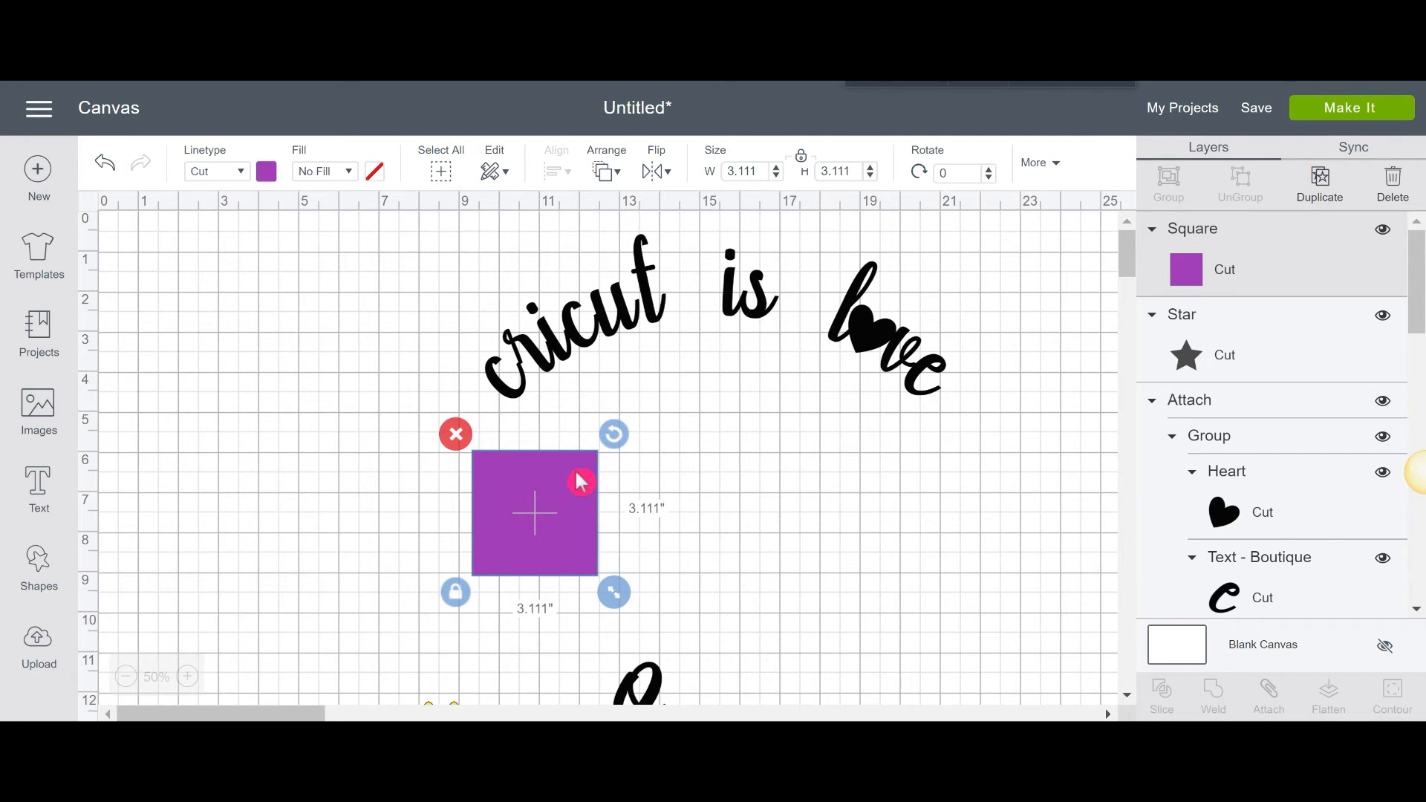
- Send the purple square to the back so the star lies on it, and nudge the square slightly upward
click(621, 188)
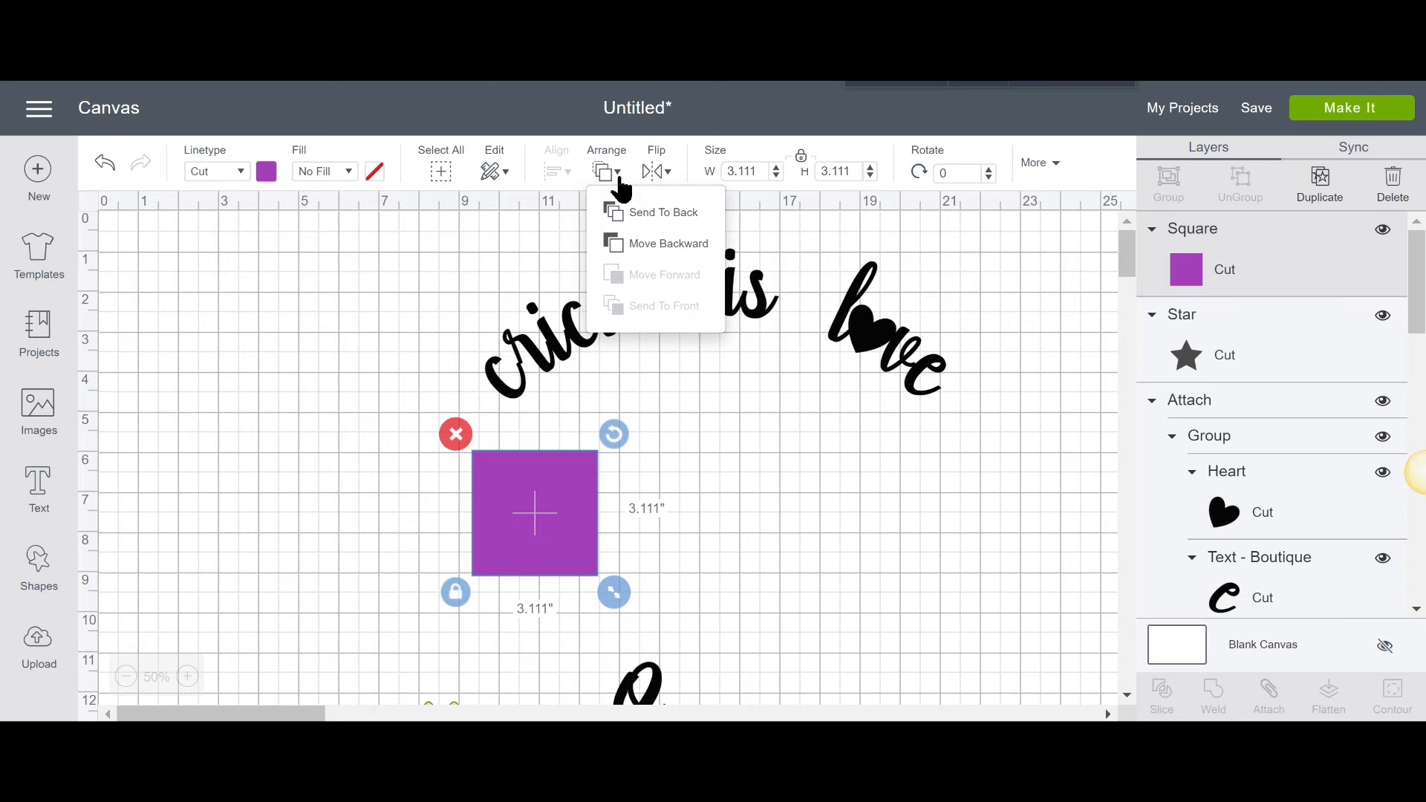
click(695, 230)
click(616, 489)
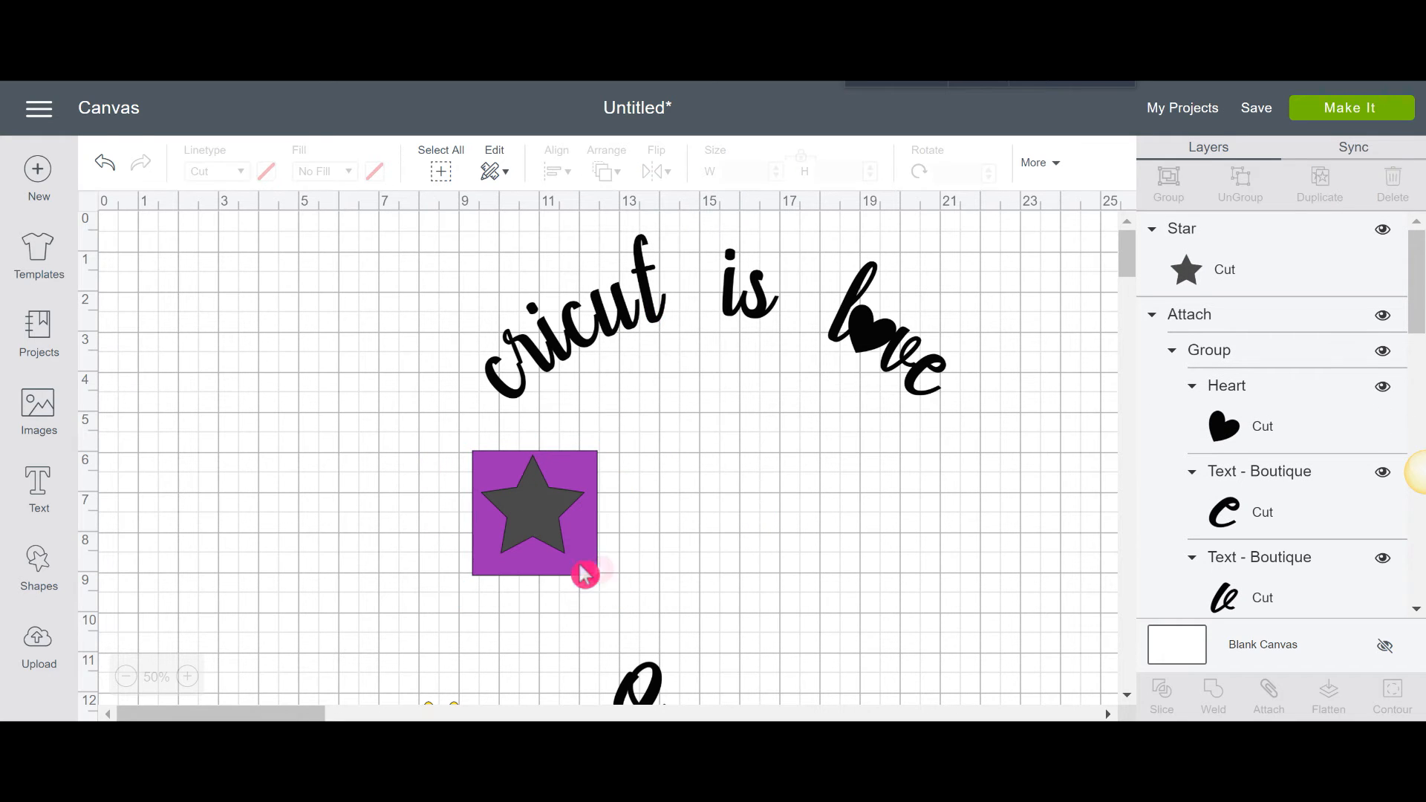
click(597, 558)
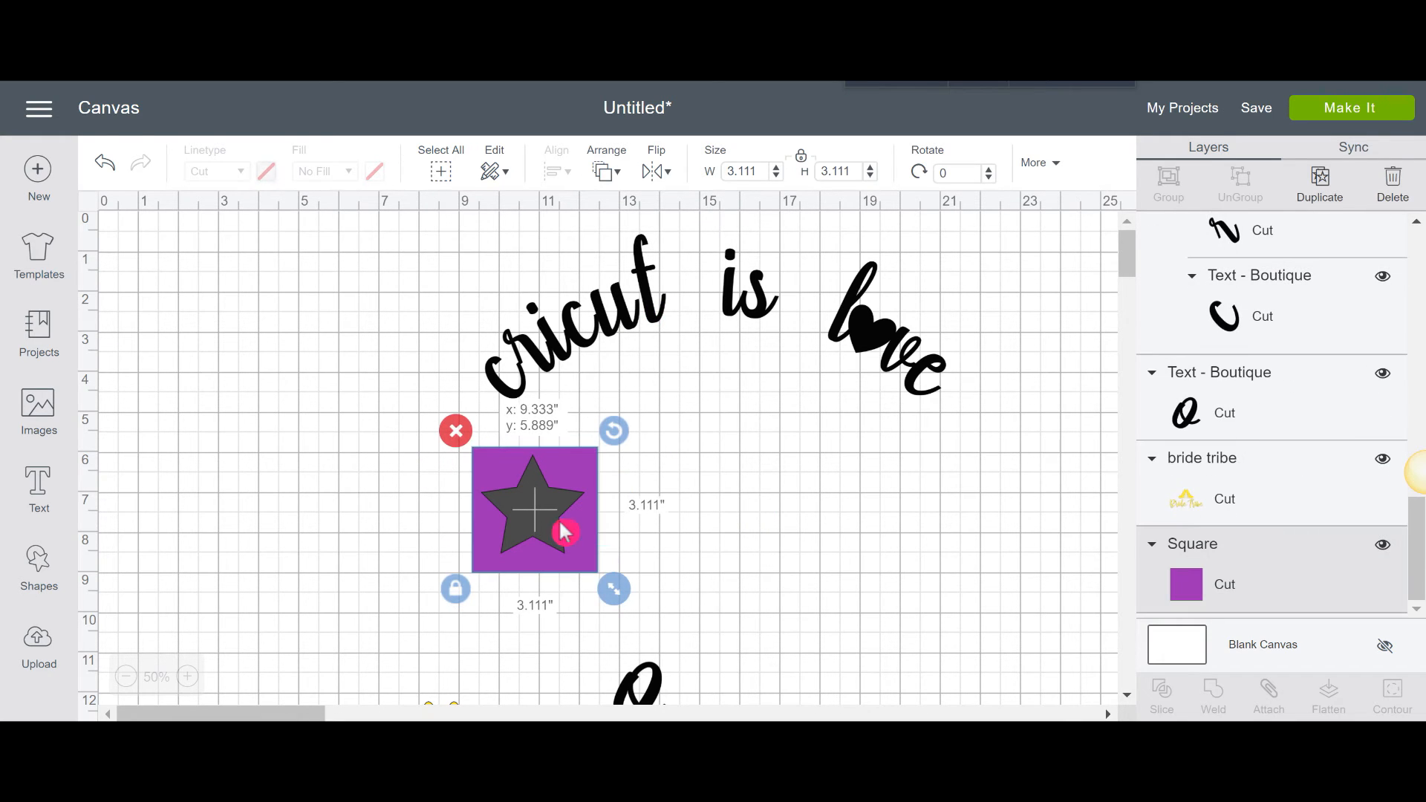
click(550, 499)
click(764, 590)
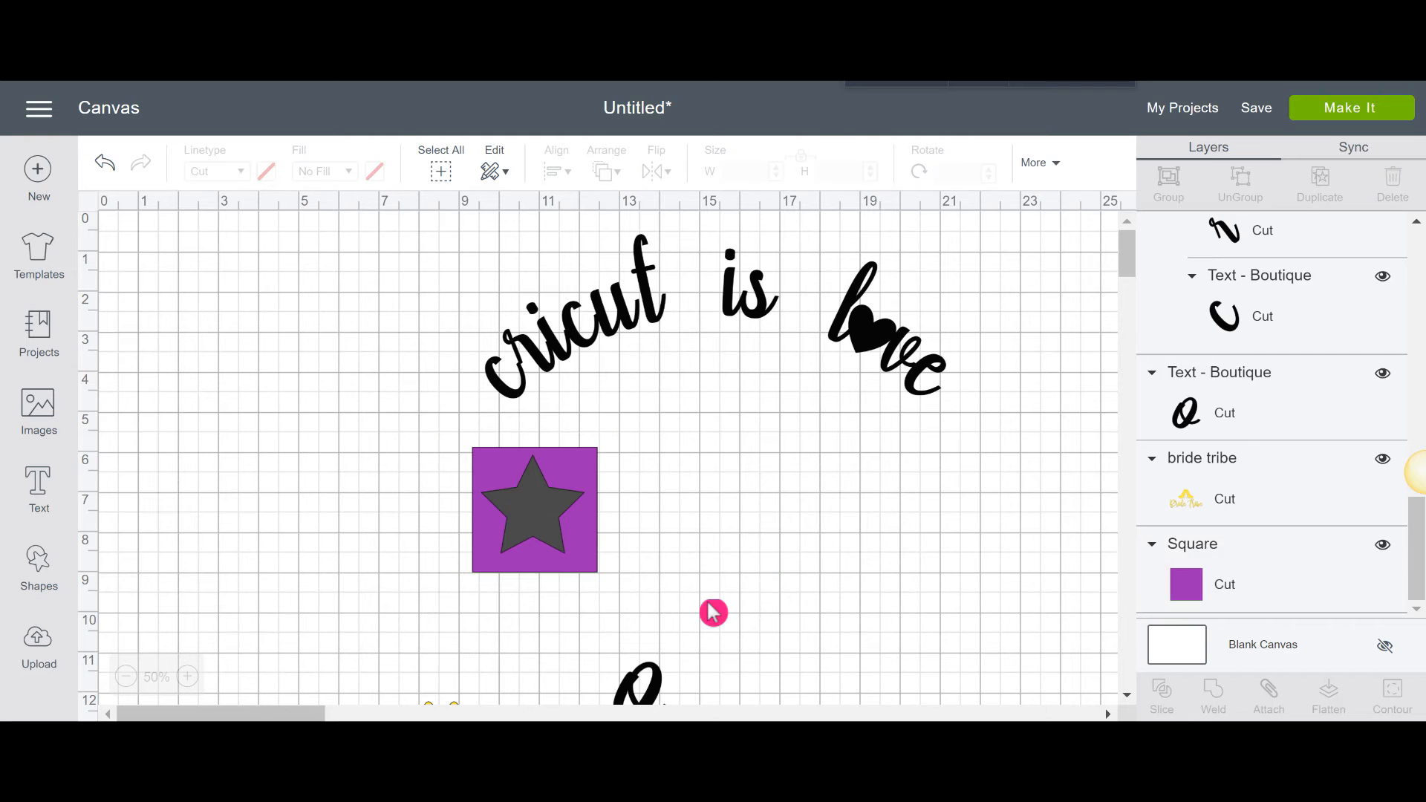
- Slice the star and the purple square together and spread the resulting pieces apart on the canvas
drag(693, 605, 344, 428)
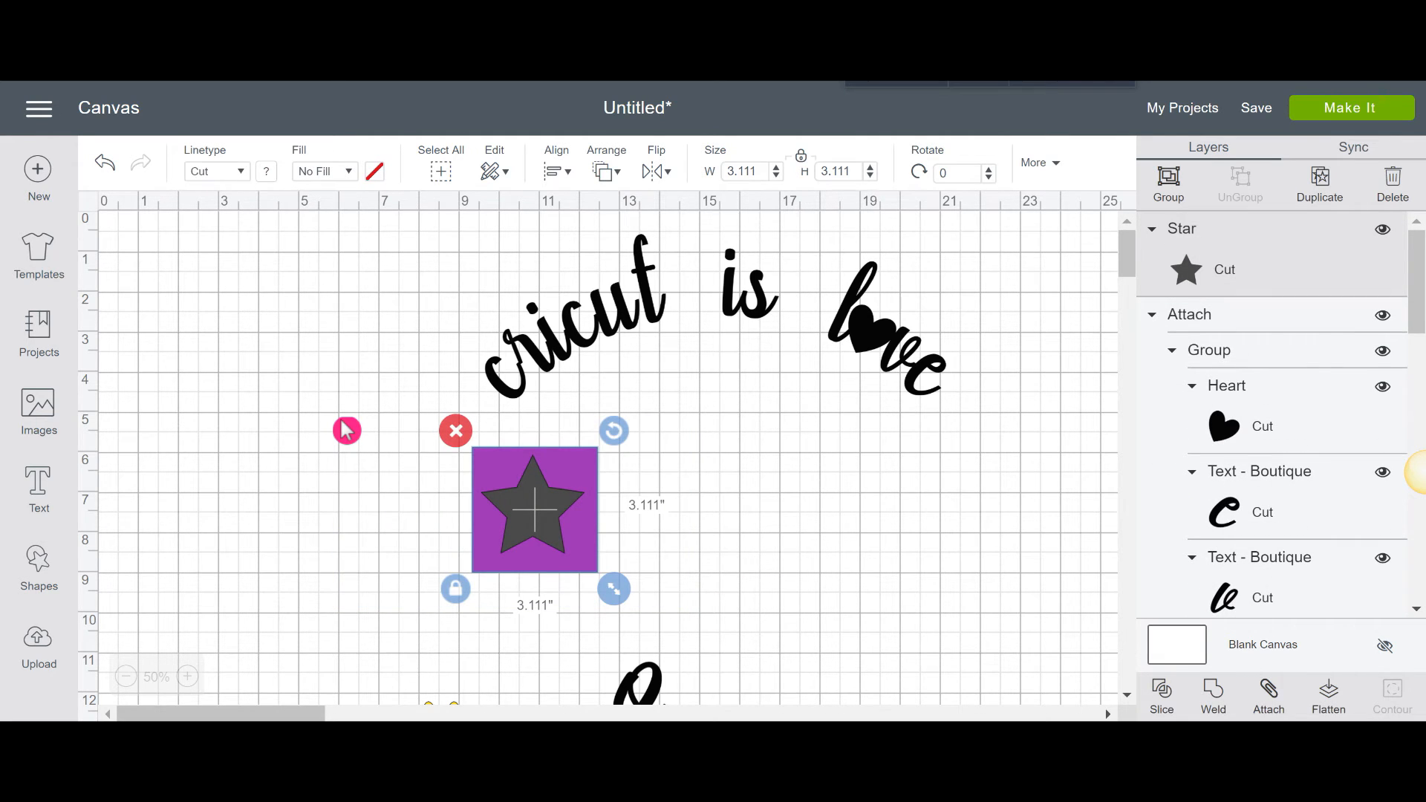
click(1159, 704)
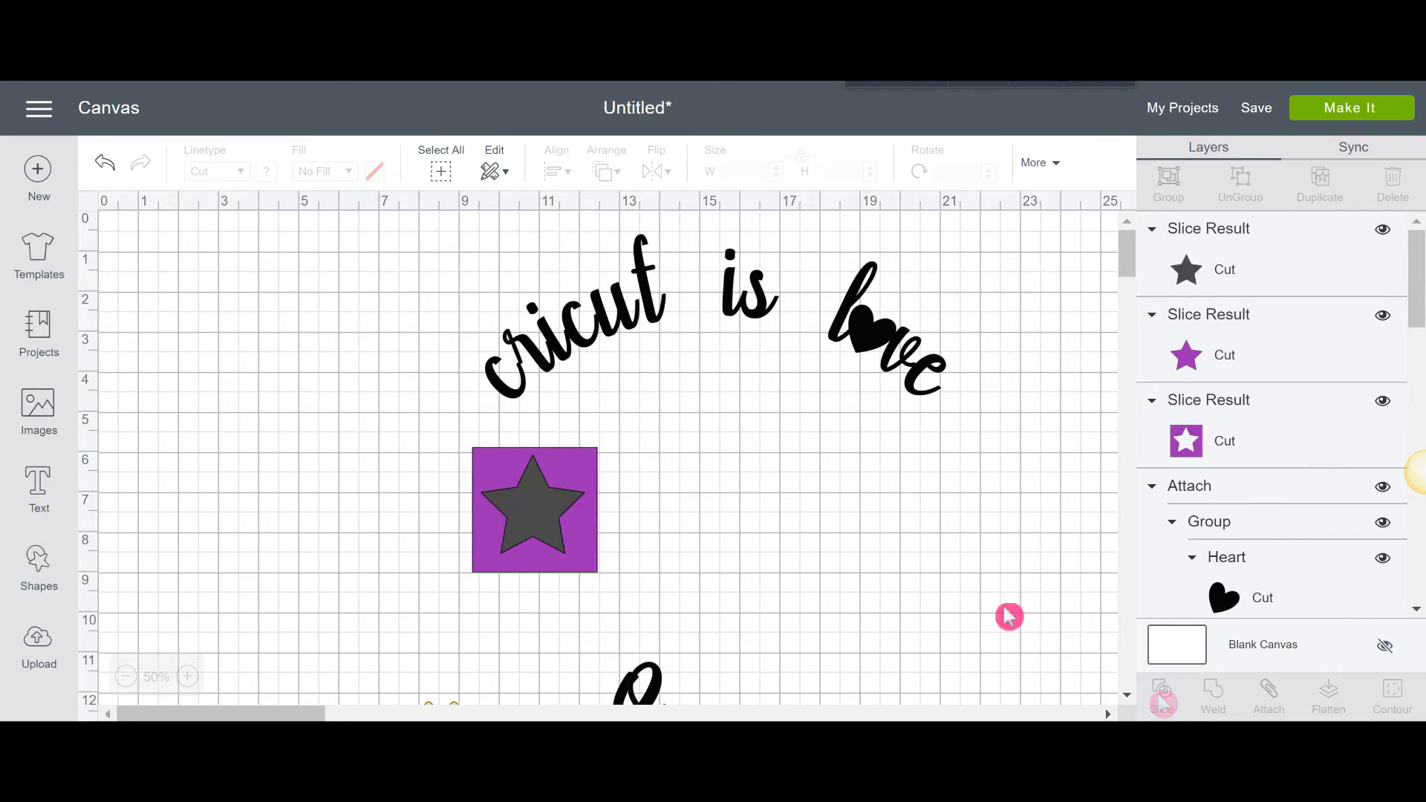
drag(557, 512, 779, 519)
drag(576, 481, 273, 359)
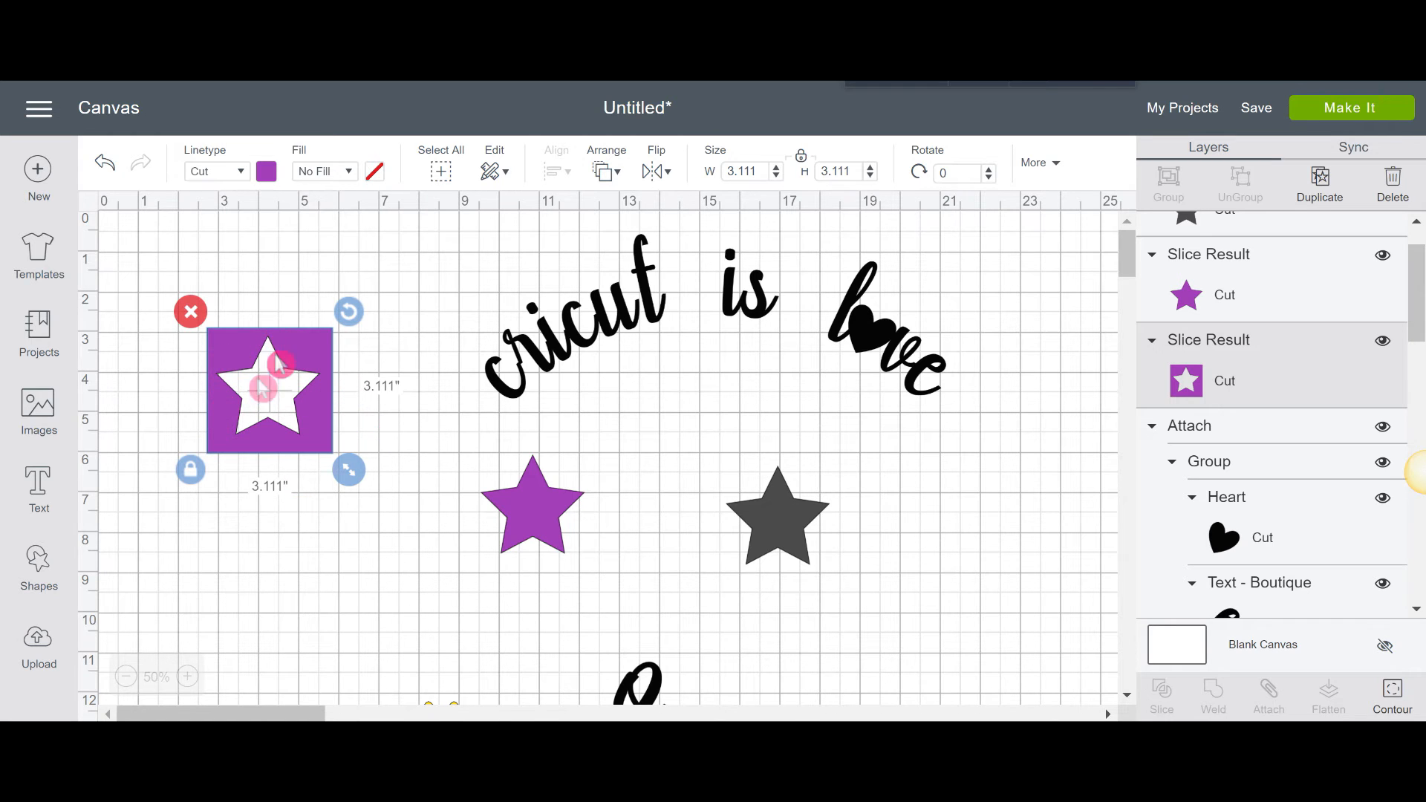
drag(293, 358, 383, 439)
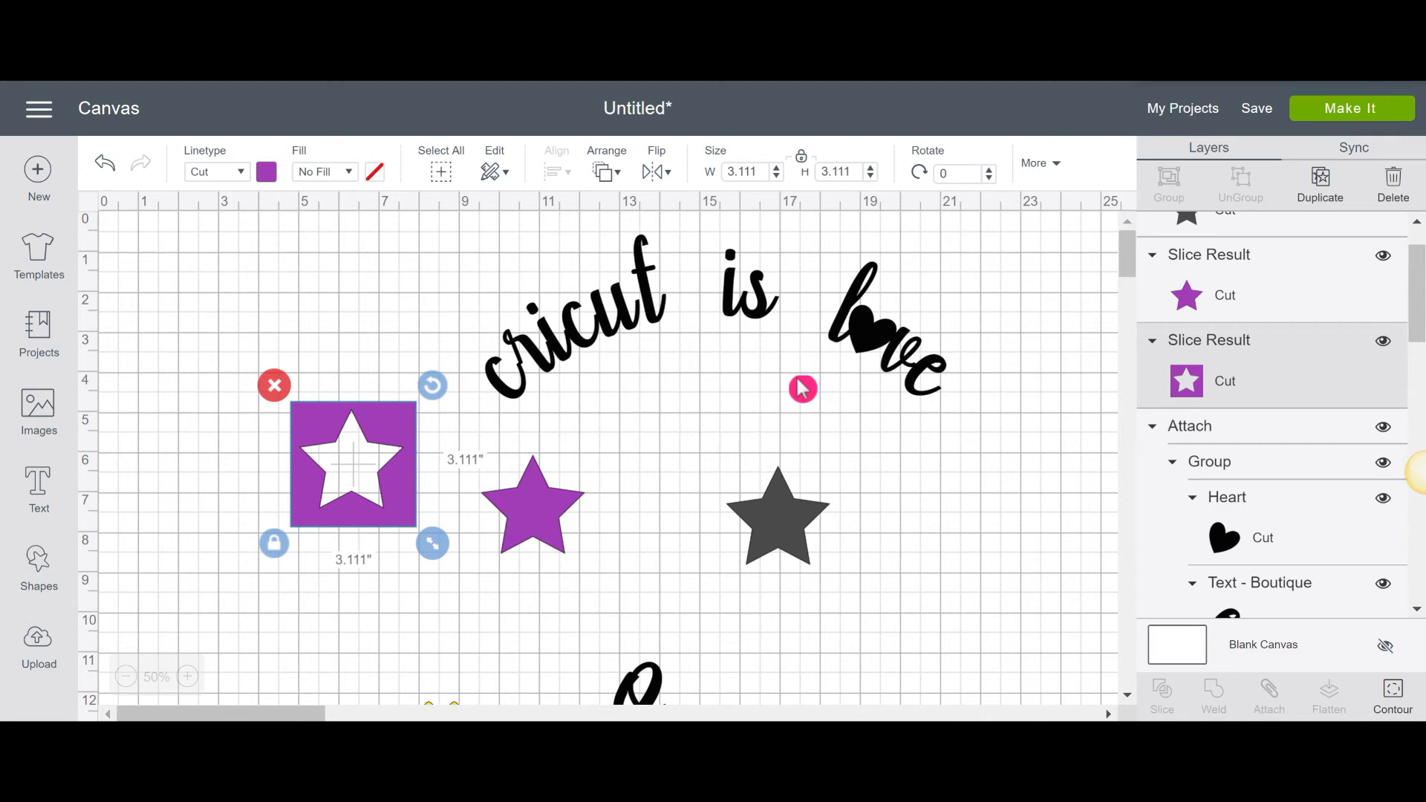
- Move the yellow Bride Tribe design up and slightly left to just below the purple square with the star cutout
scroll(899, 416, down, 5)
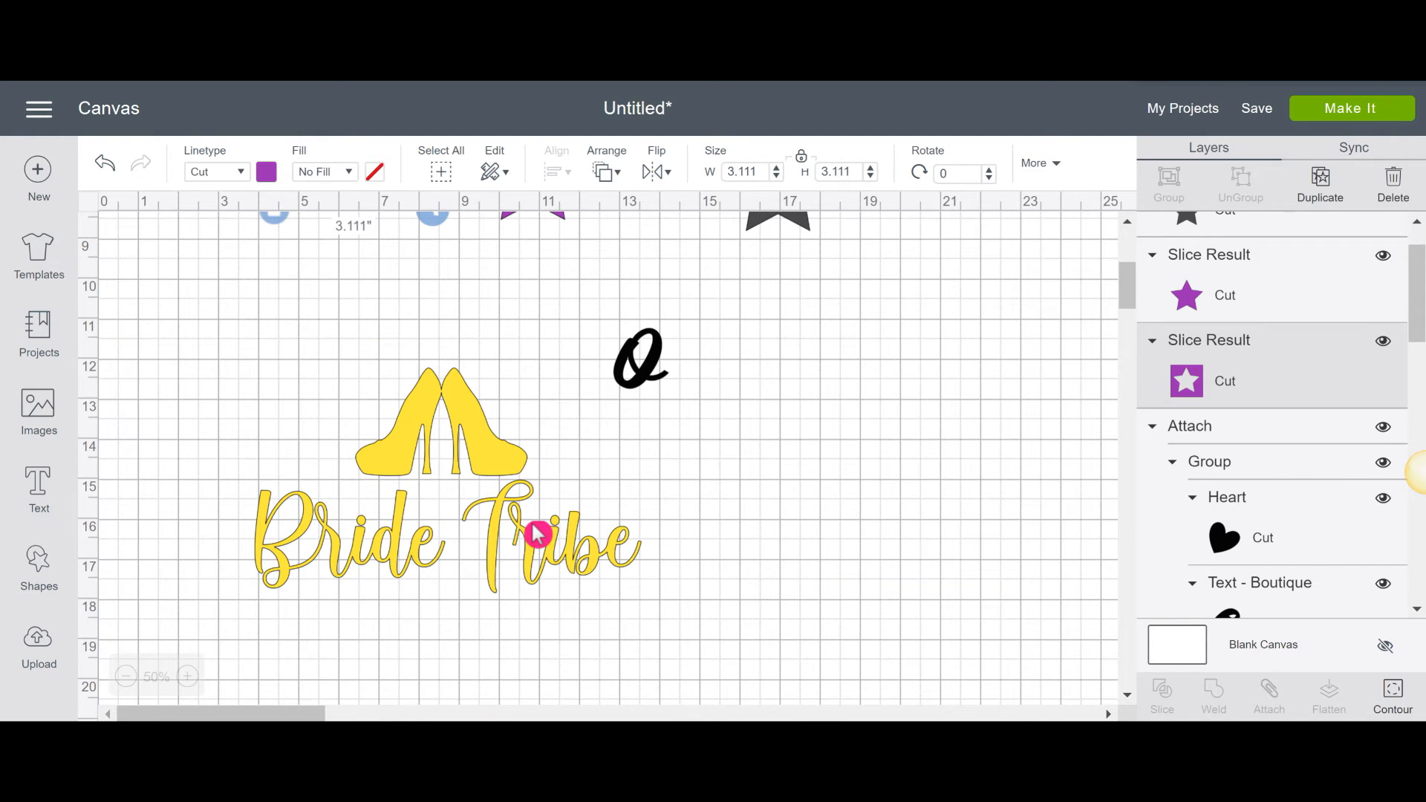
drag(503, 465, 418, 245)
scroll(523, 404, up, 4)
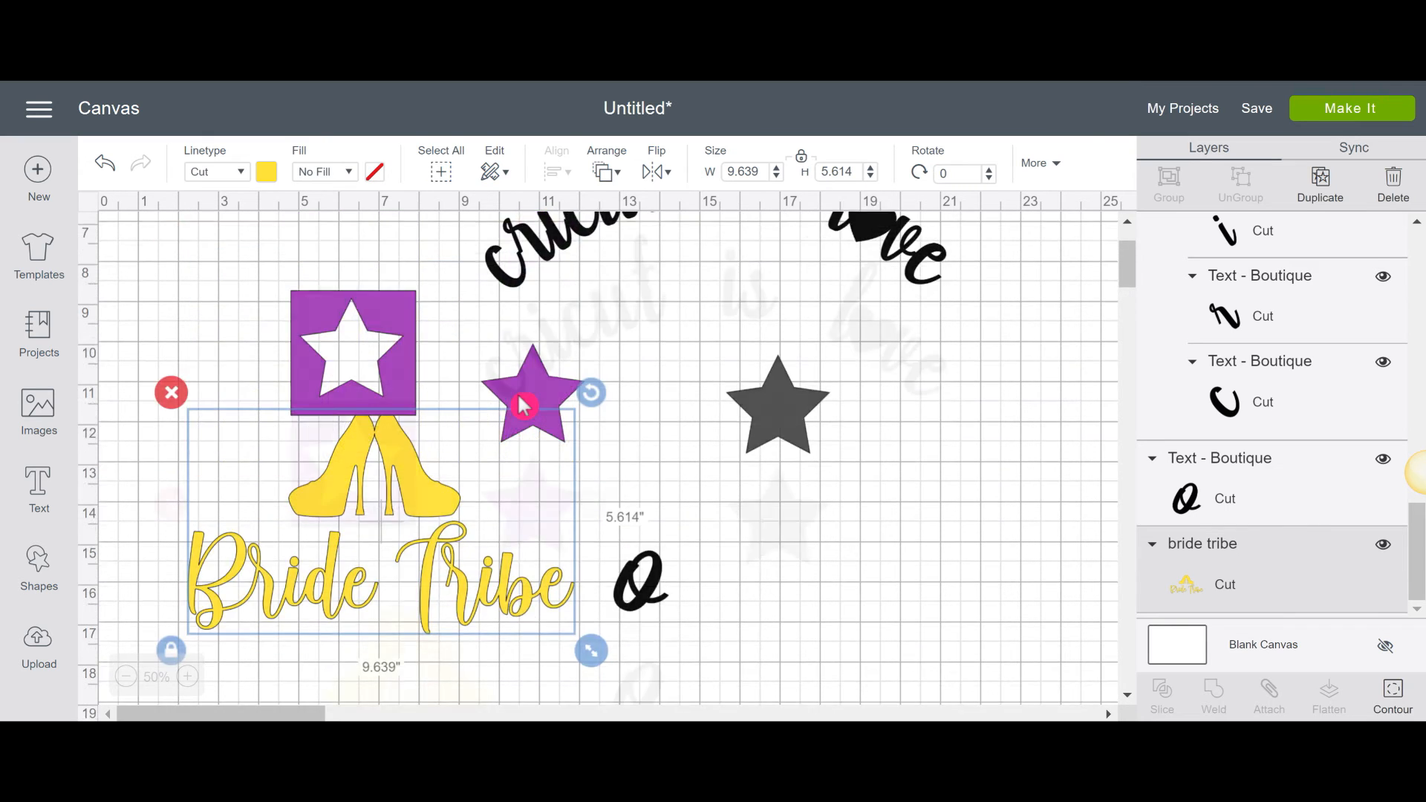
scroll(523, 404, down, 1)
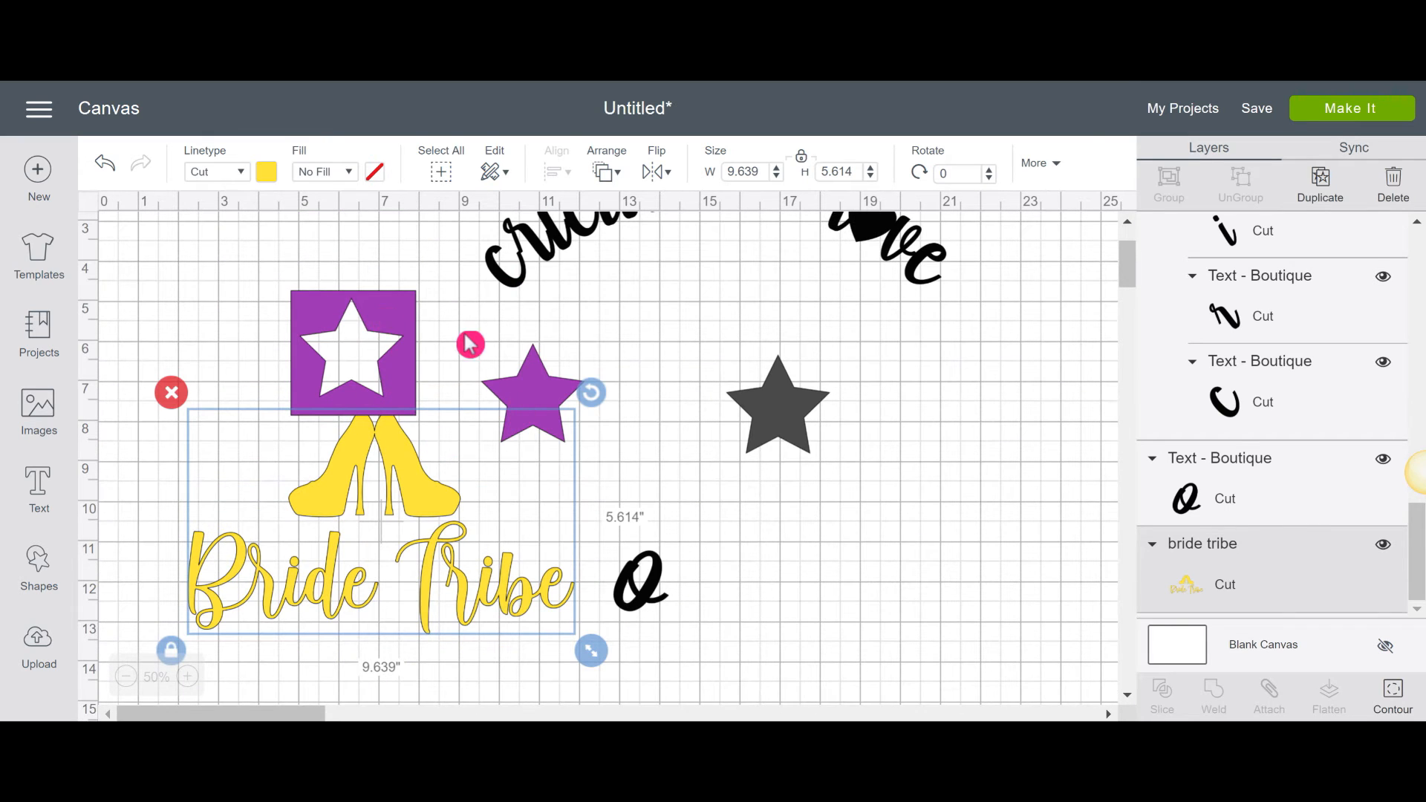
- Delete the purple cutout square, both stars and the loose letter o, and move the Bride Tribe design up into the cleared area
drag(375, 315, 853, 500)
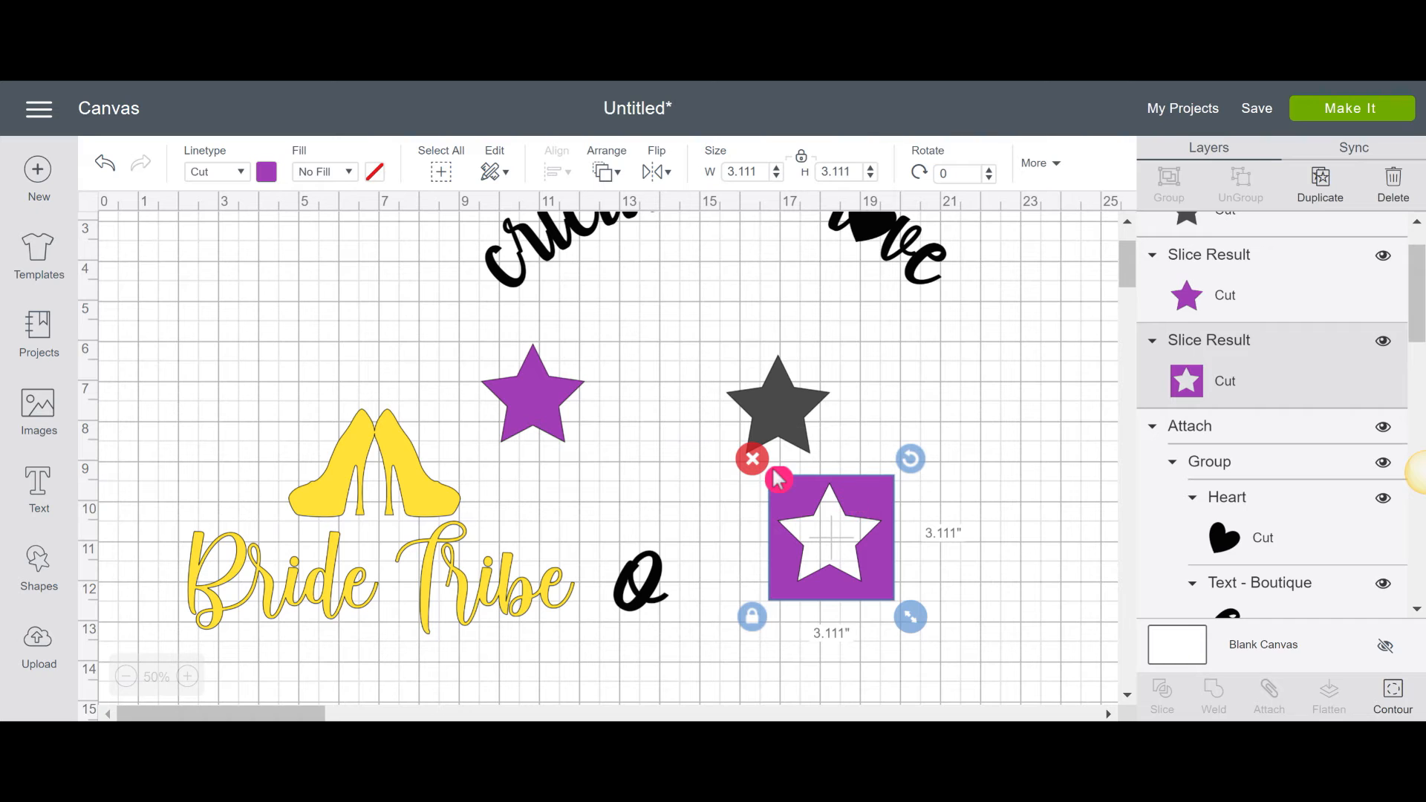
click(649, 578)
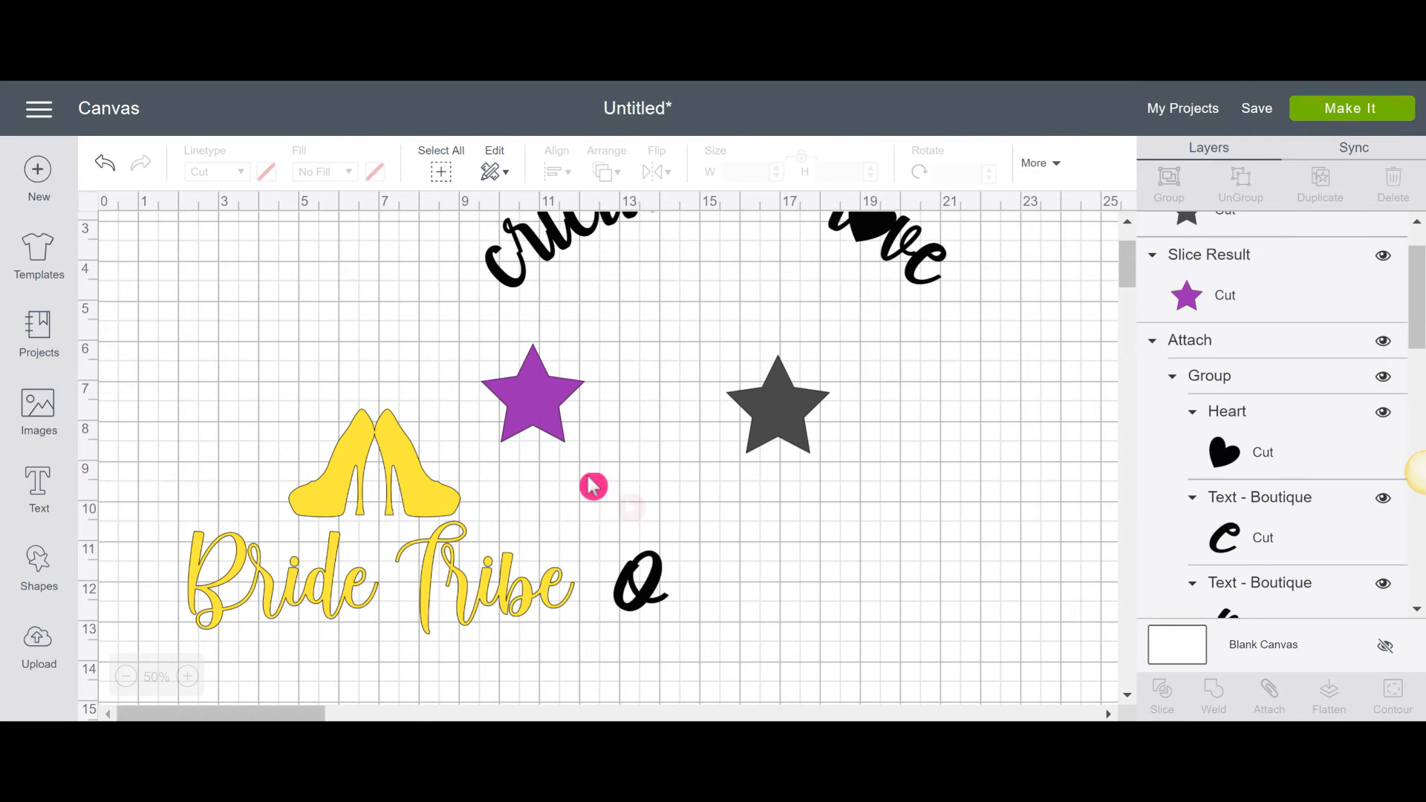
click(597, 536)
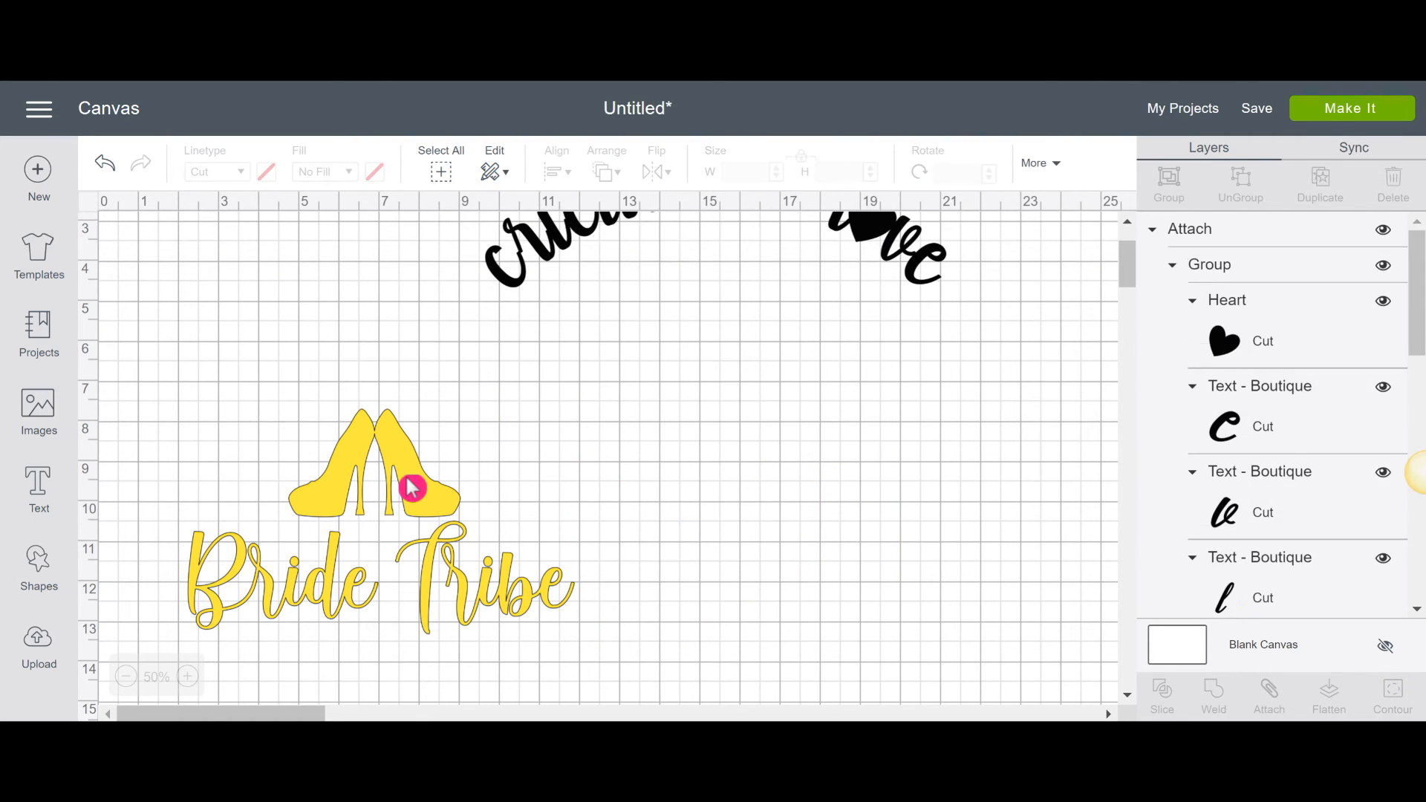
click(431, 505)
drag(435, 505, 465, 396)
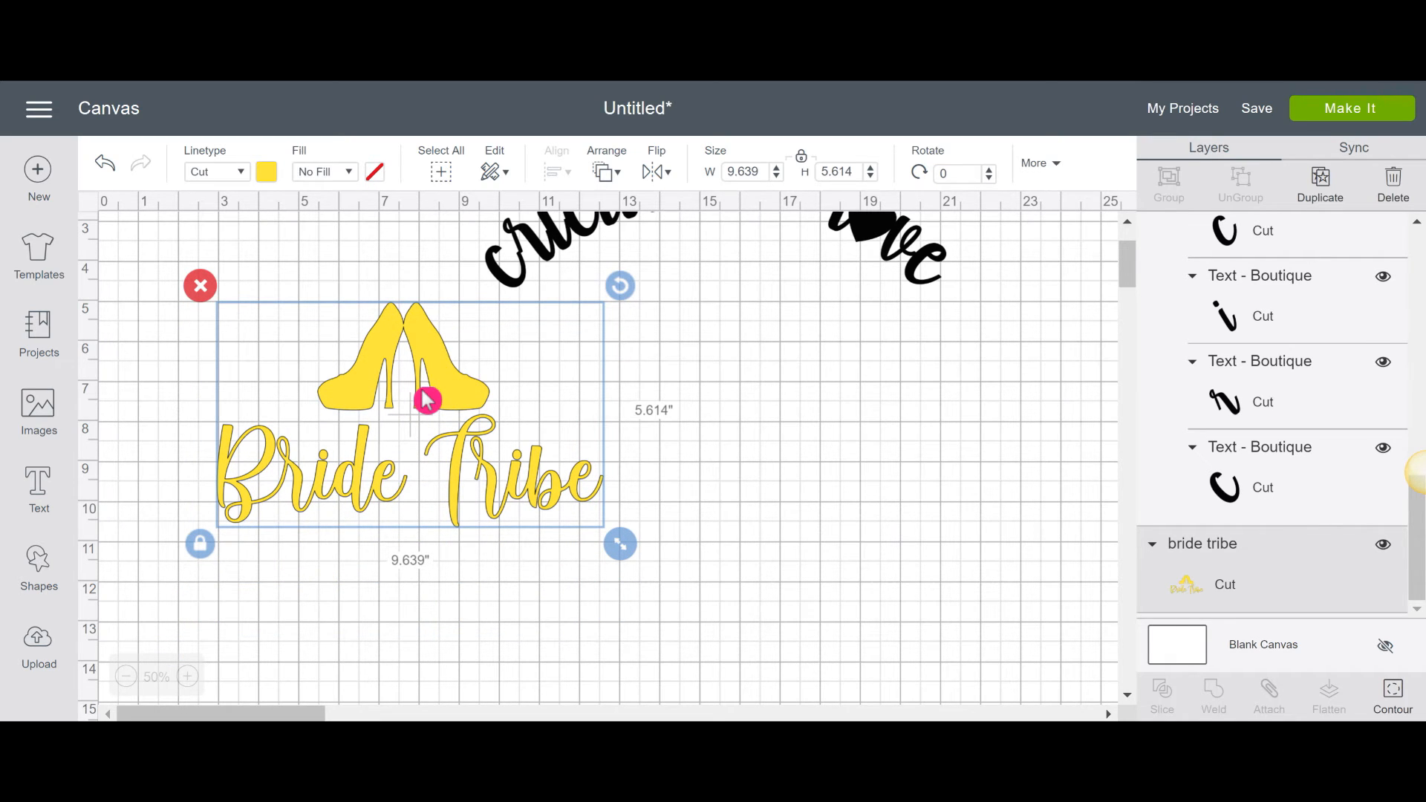
- Insert a square, enlarge it to about 5.75 inches and place it over the Bride half of the Bride Tribe design
click(31, 578)
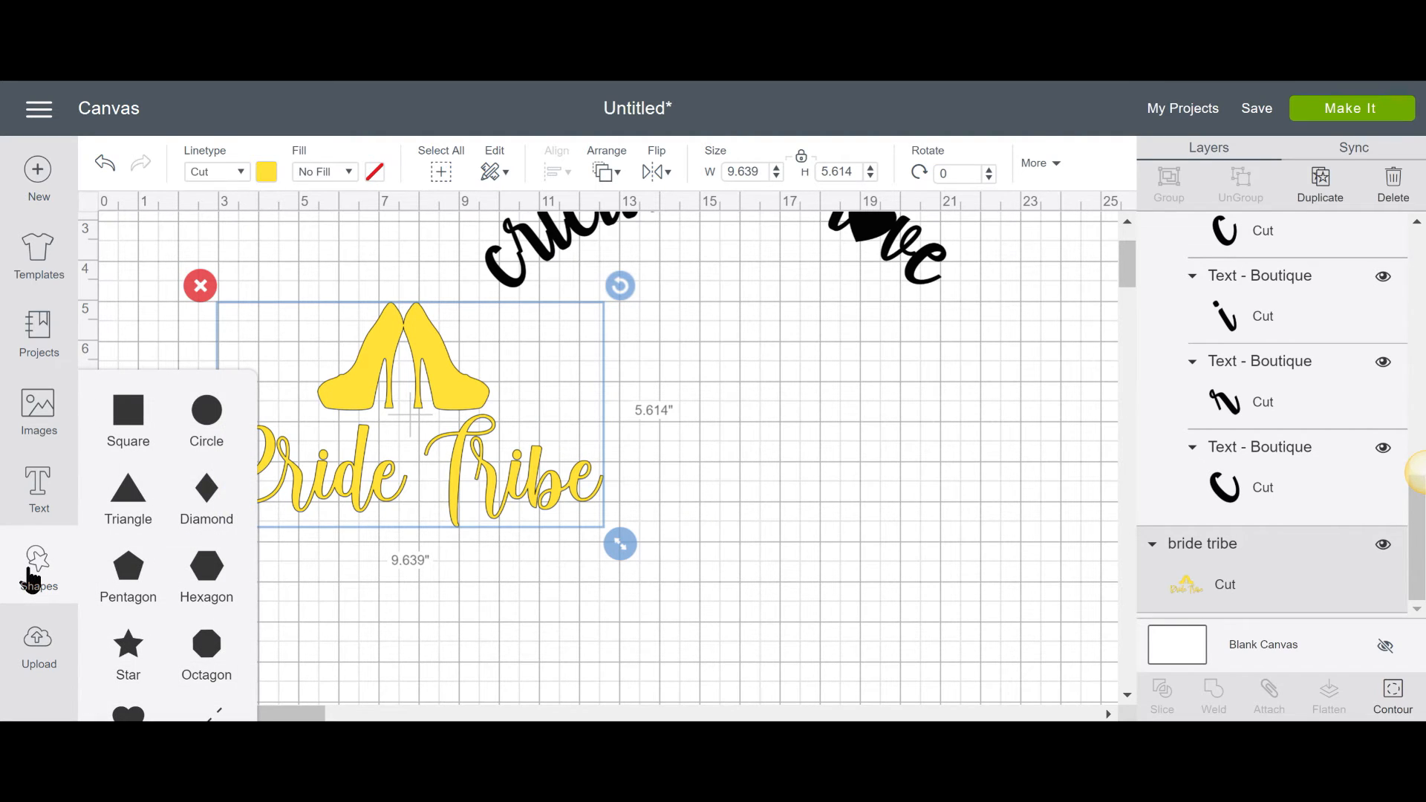
click(136, 416)
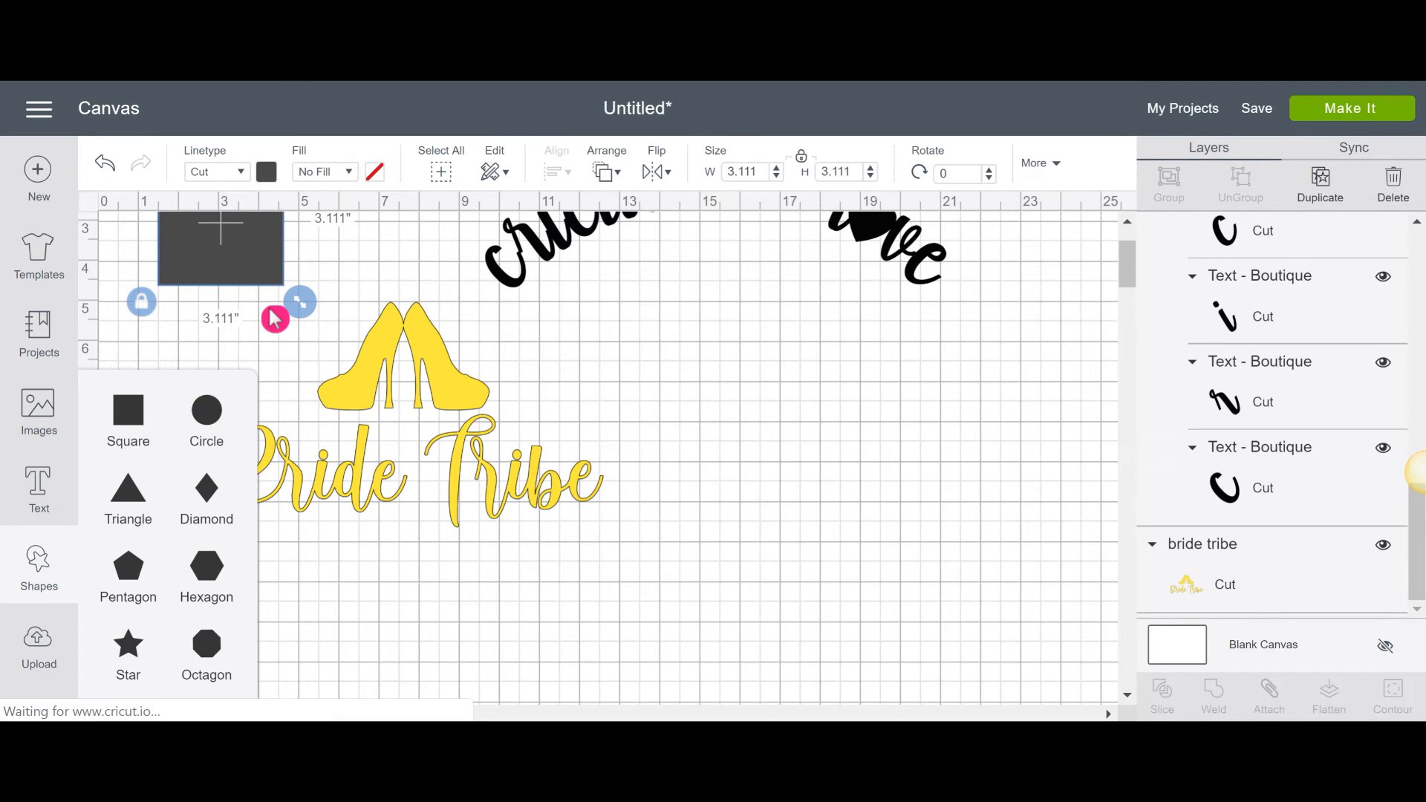
drag(272, 312, 332, 428)
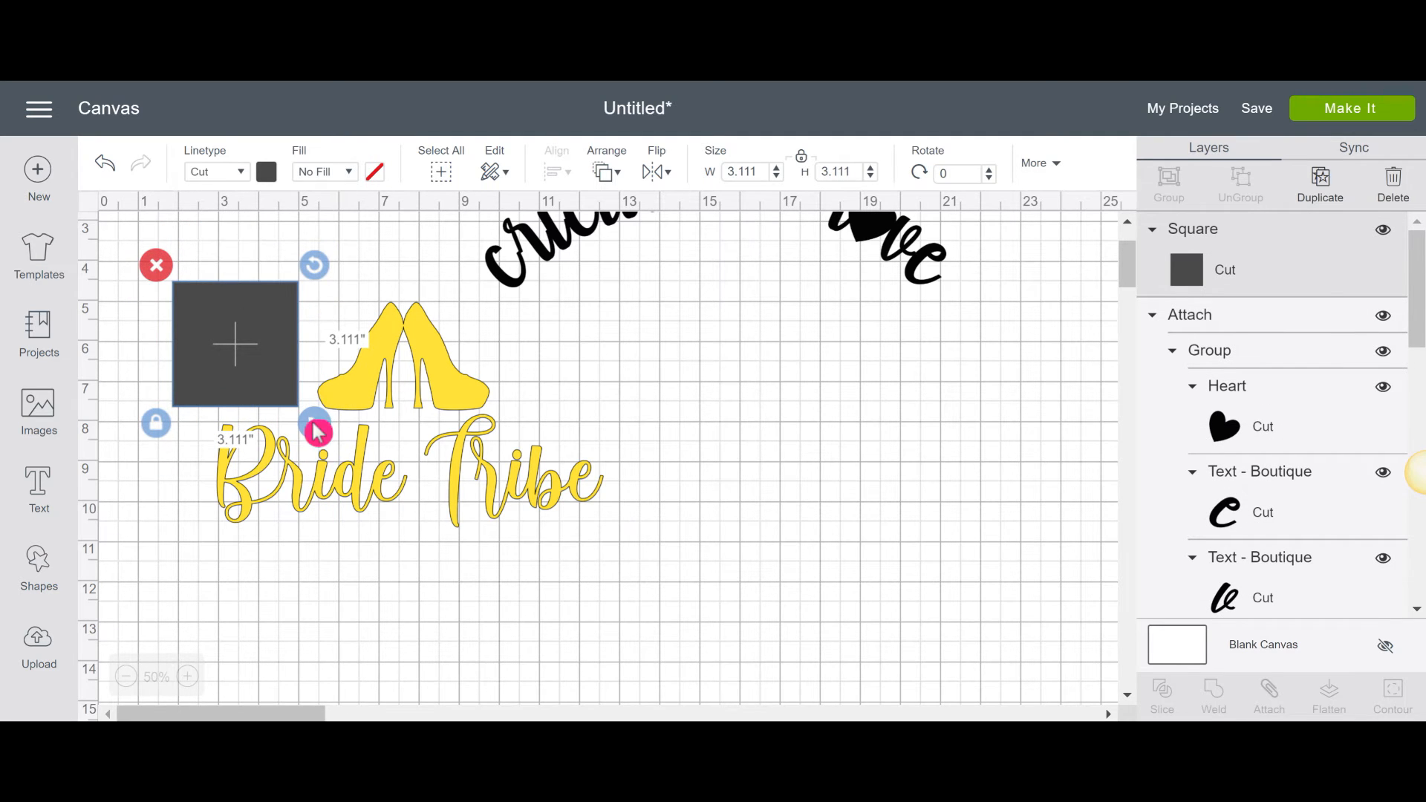
drag(366, 510, 423, 574)
mouse_move(383, 461)
mouse_down()
mouse_move(379, 449)
mouse_move(387, 484)
mouse_up()
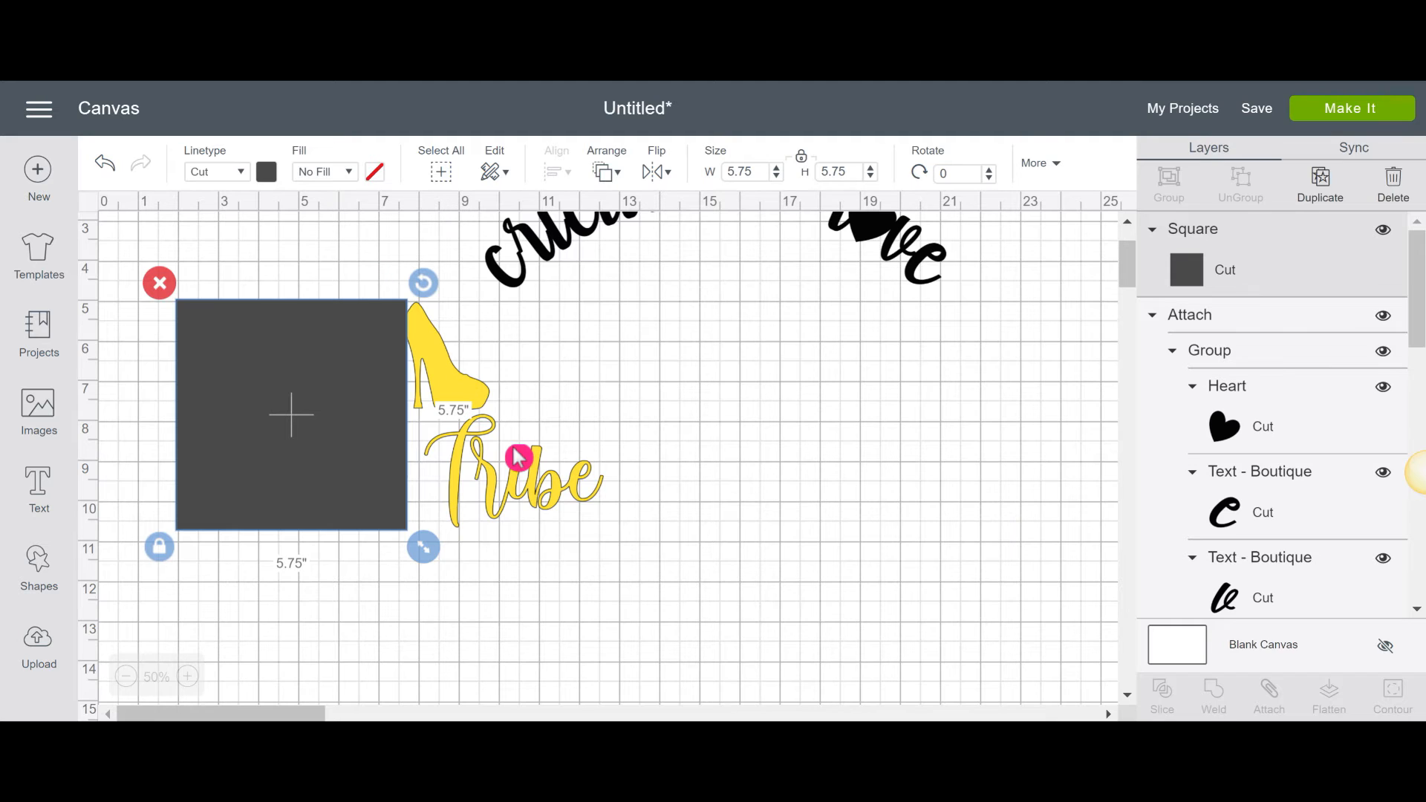
- Select the gray square together with the Bride Tribe design, shift both slightly down, and slice them
click(670, 615)
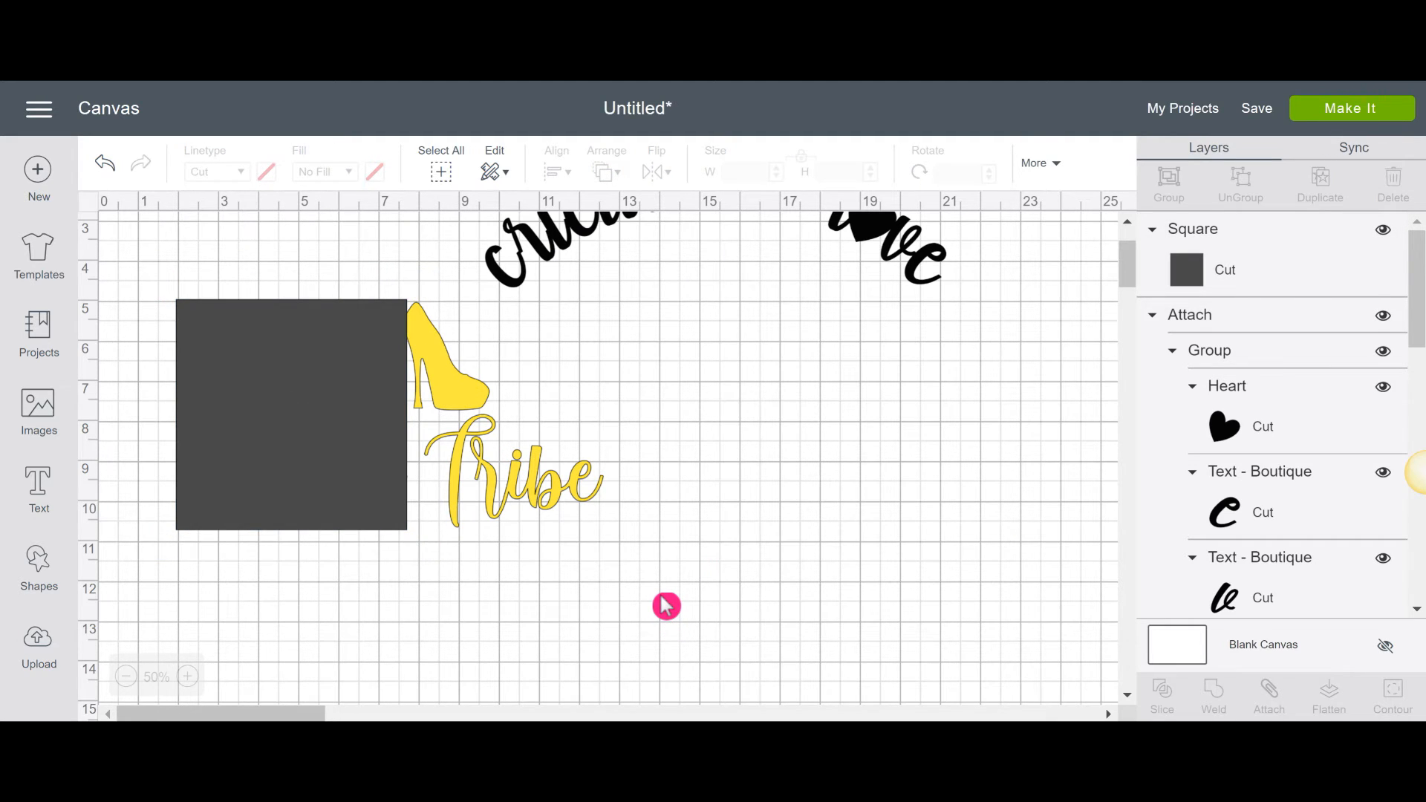
drag(653, 579, 179, 293)
click(512, 487)
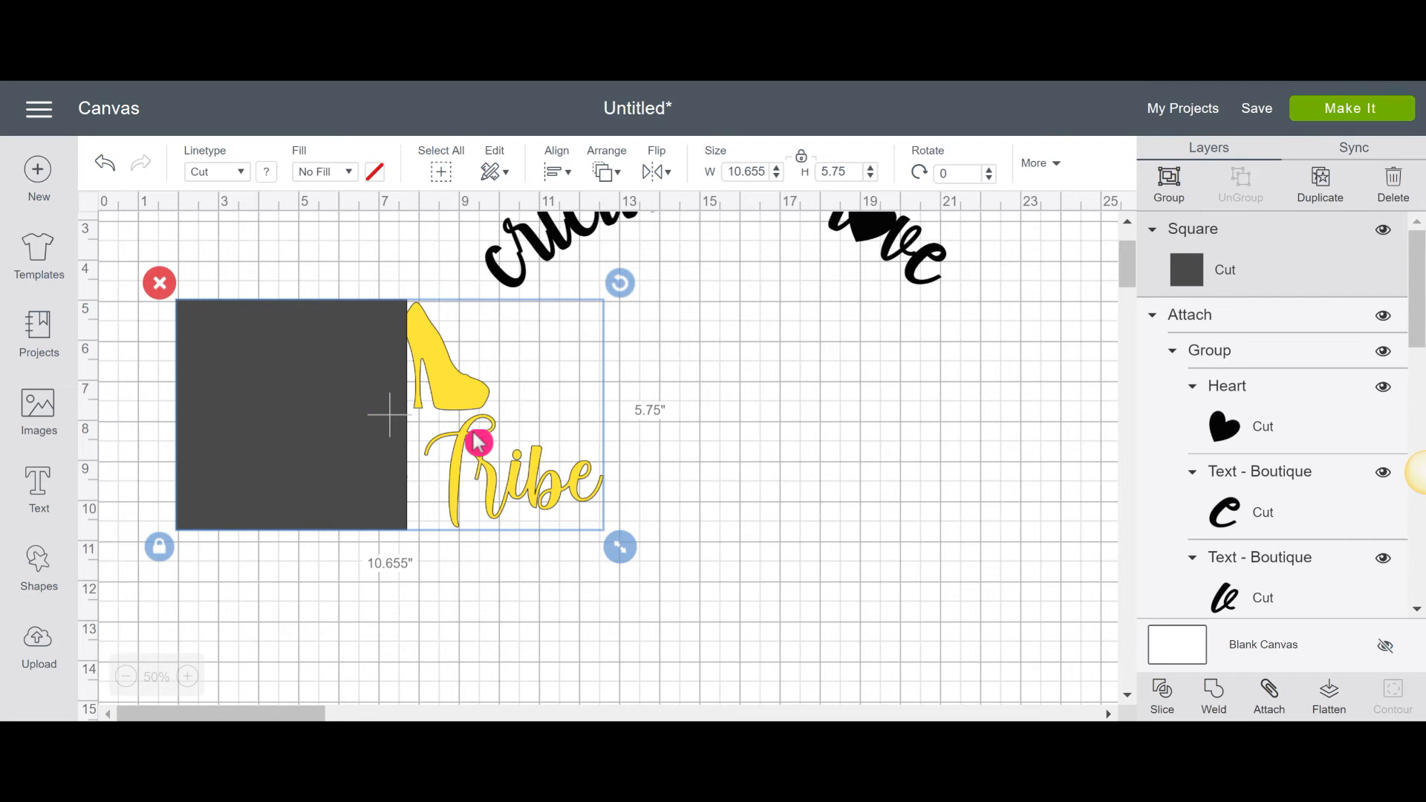
drag(480, 416, 489, 454)
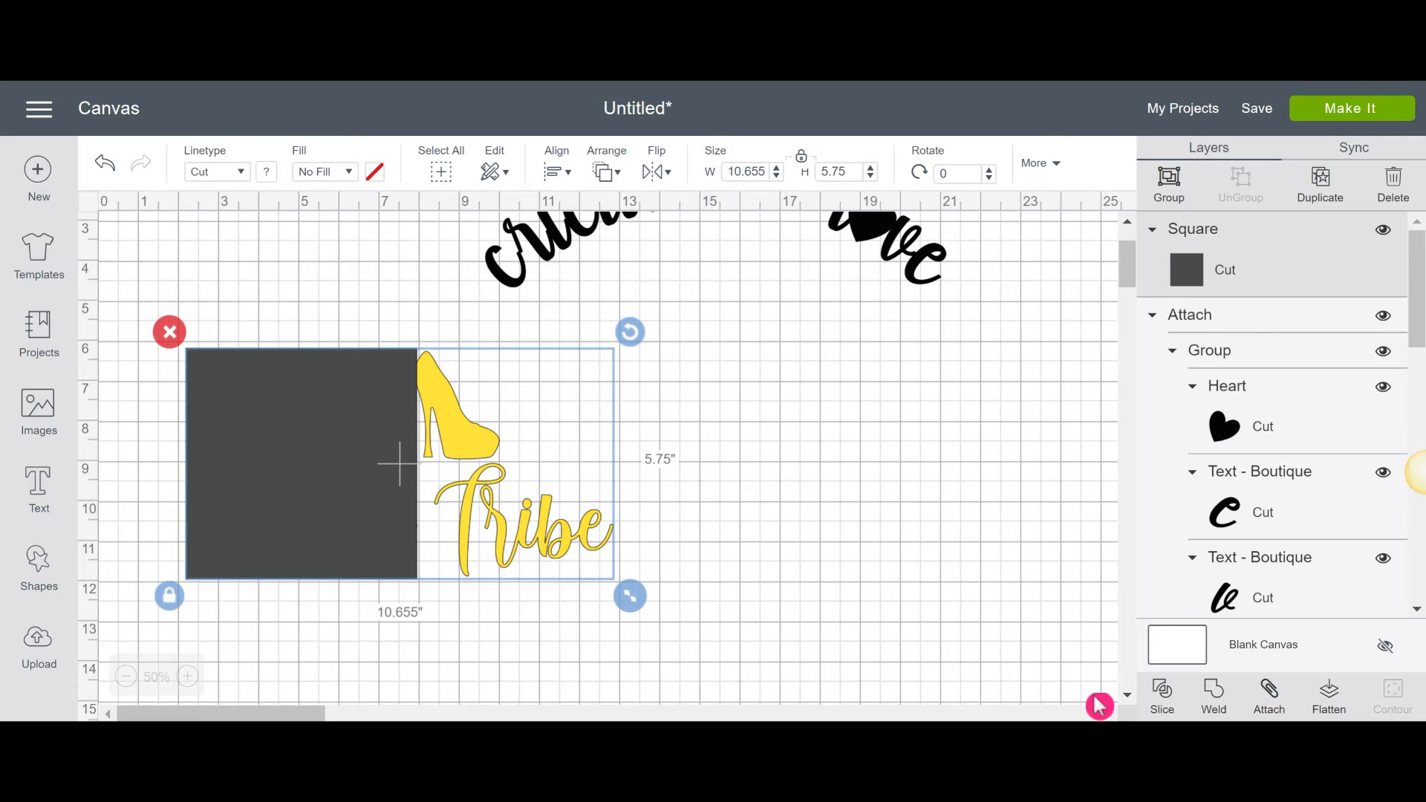
click(1161, 710)
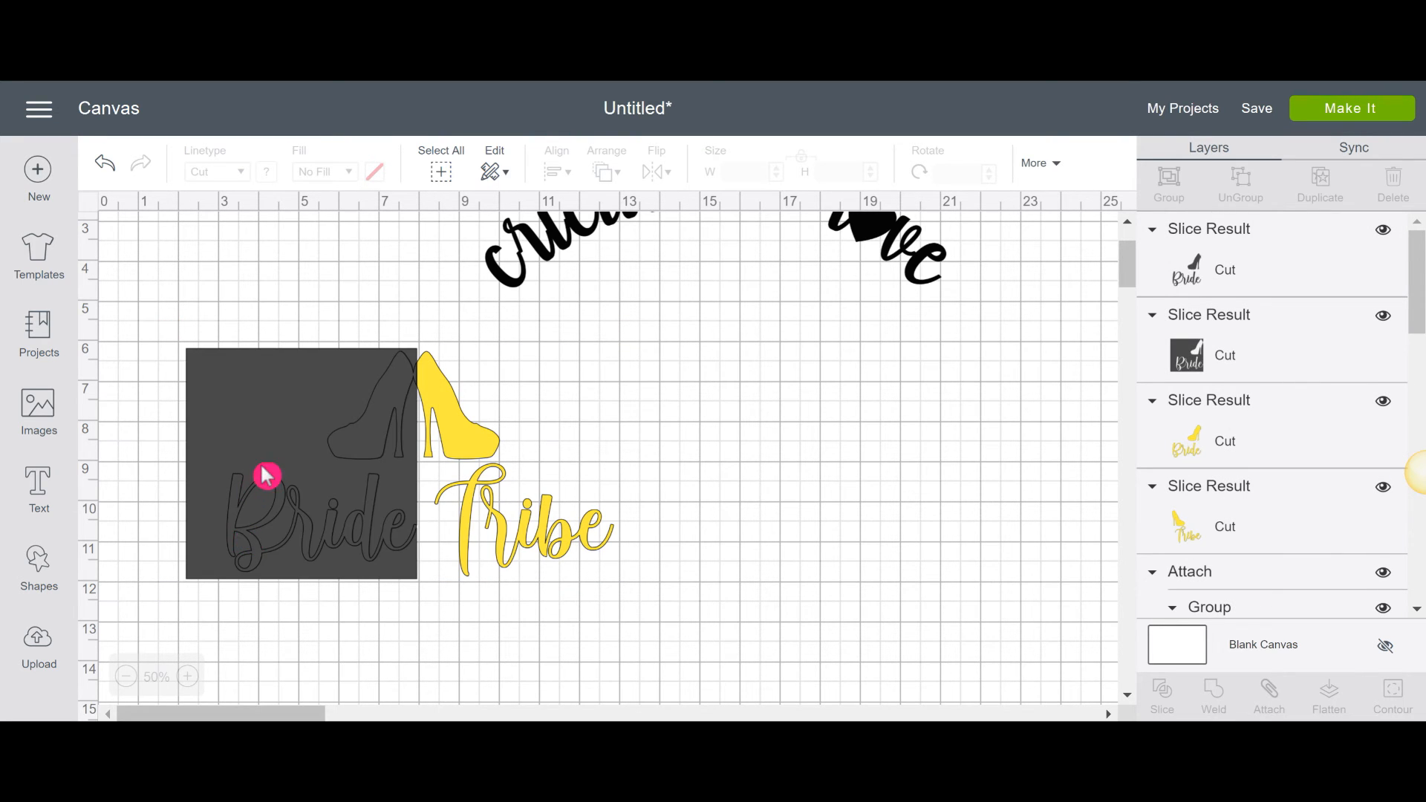
- Move the gray Bride piece and cutout square away from the design and pull the yellow Bride and Tribe halves apart
drag(256, 466, 751, 522)
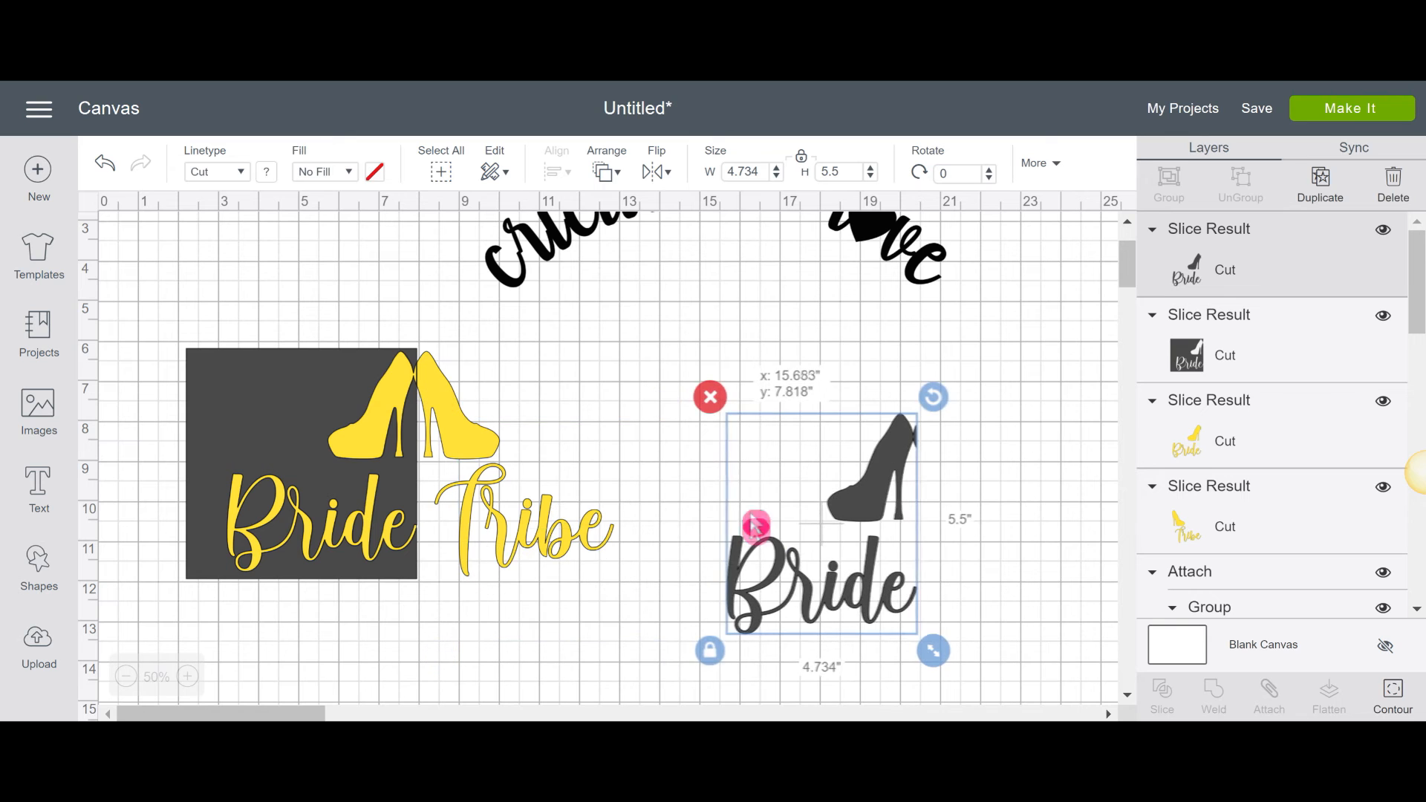
drag(312, 435, 958, 526)
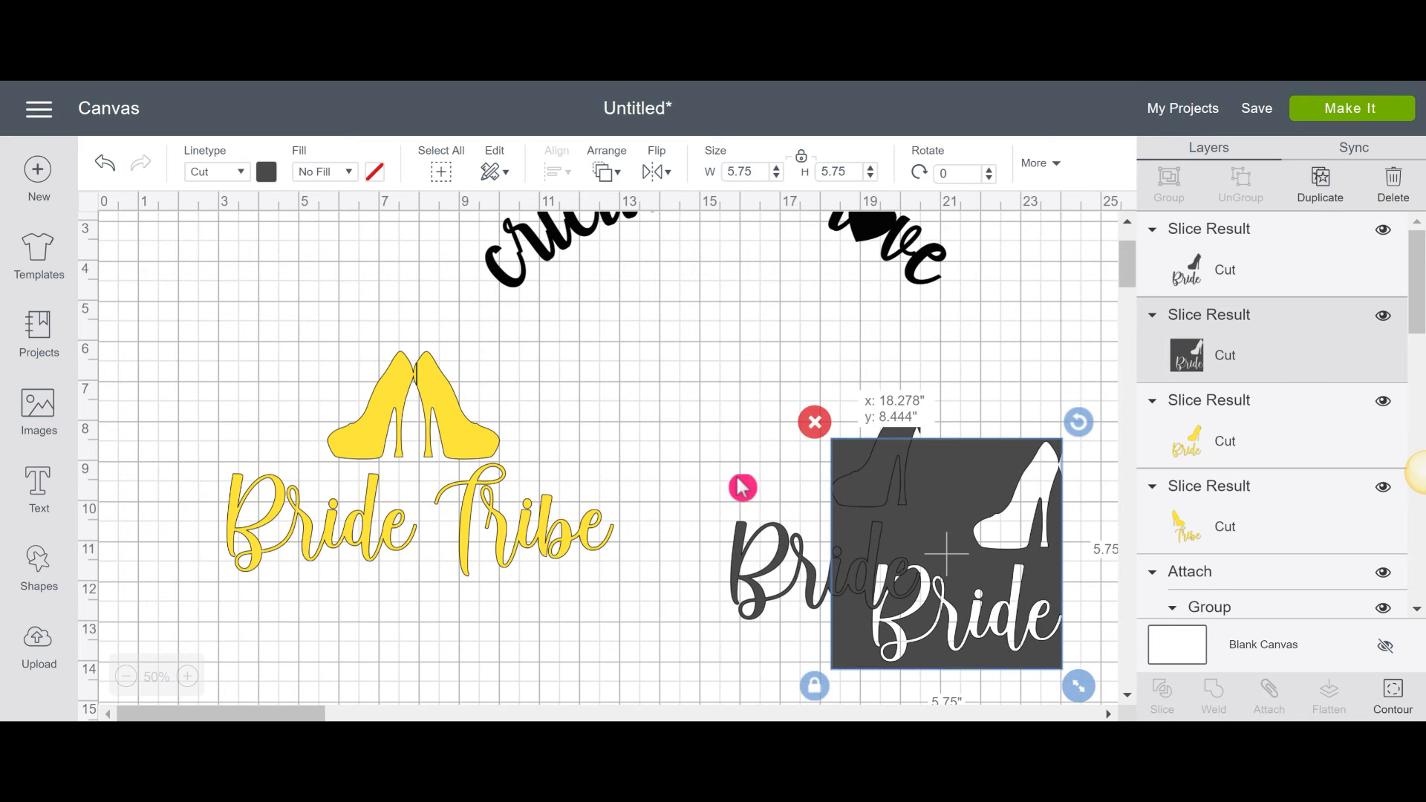
drag(486, 449, 557, 446)
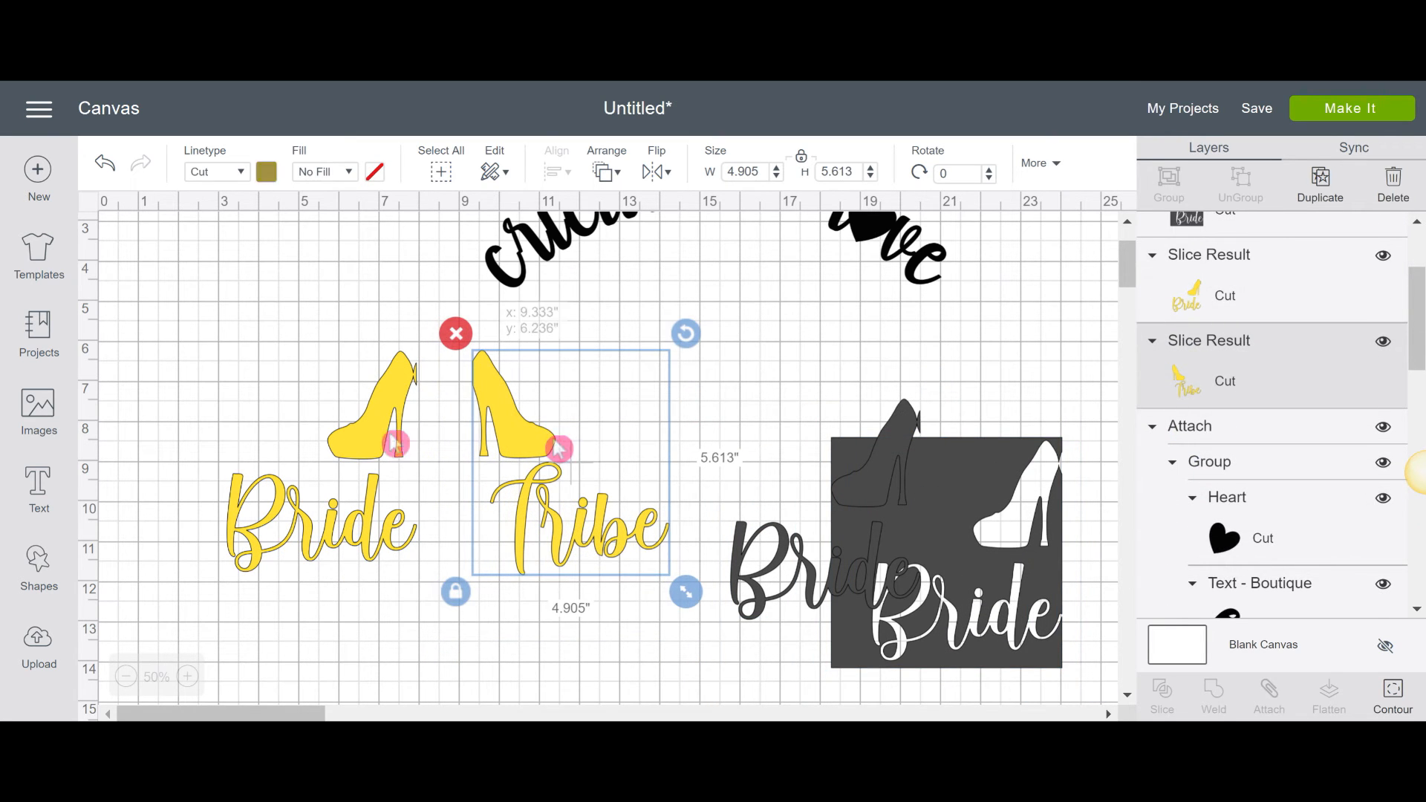
drag(372, 441, 305, 440)
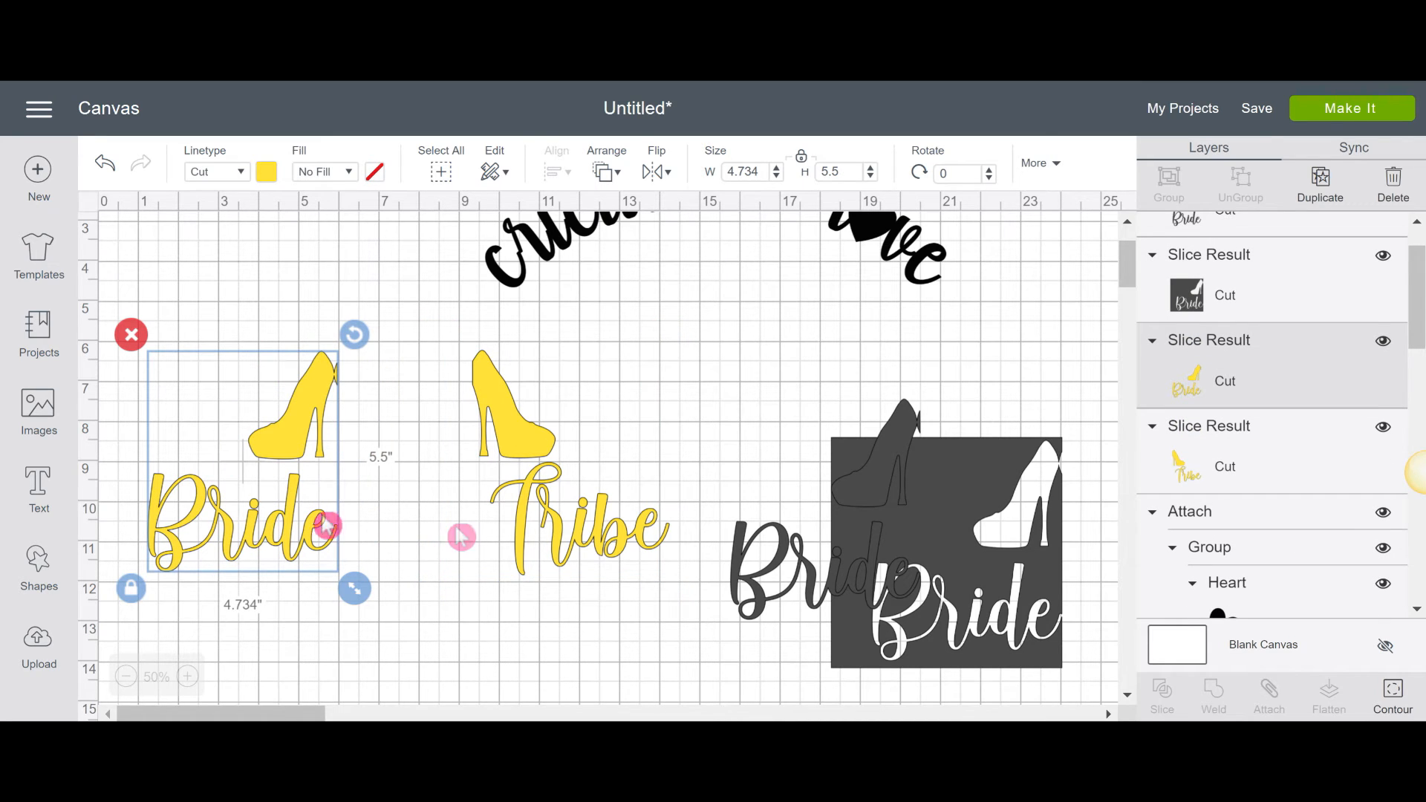
- Bring the yellow Bride and Tribe halves back together side by side so the shoes meet again
drag(551, 490, 482, 463)
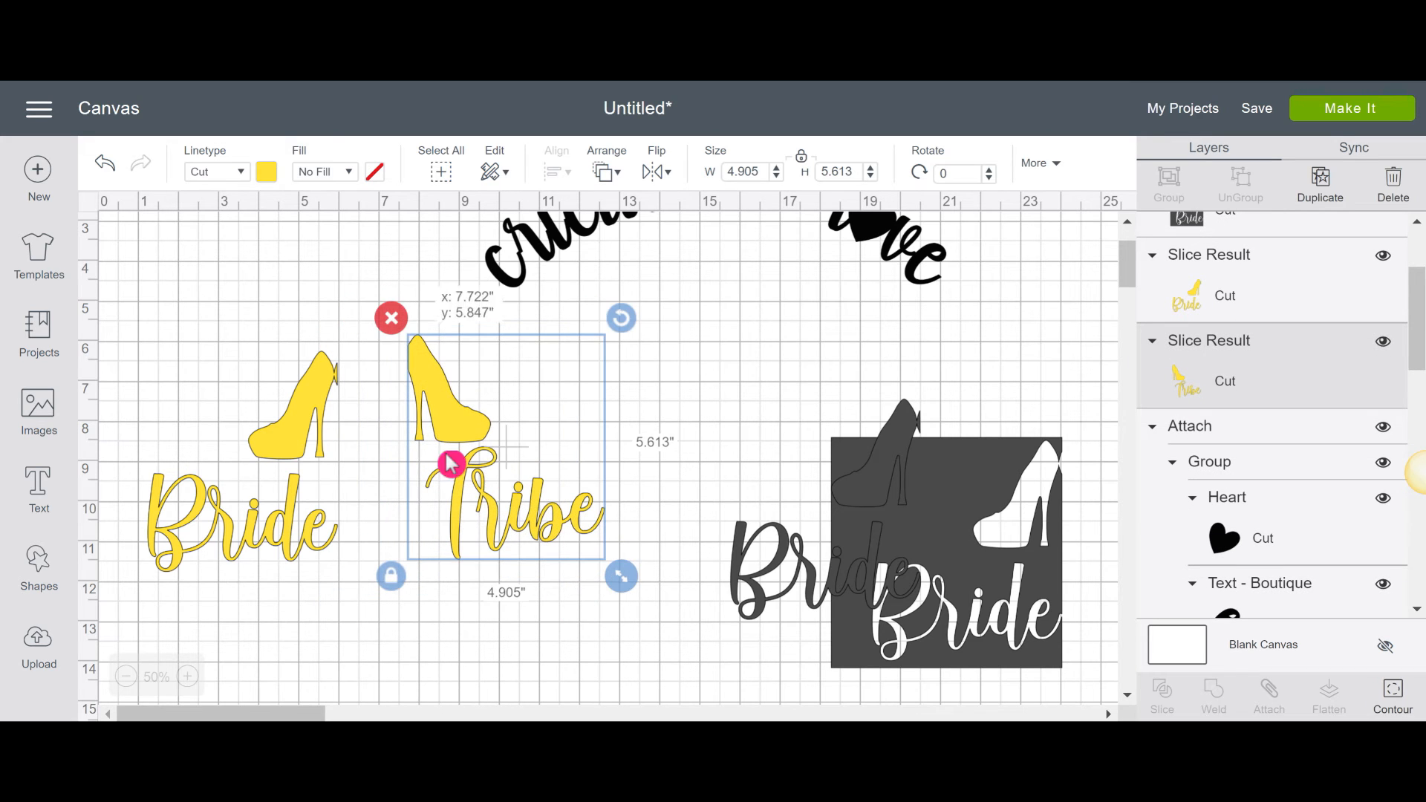
drag(319, 415, 362, 398)
click(468, 473)
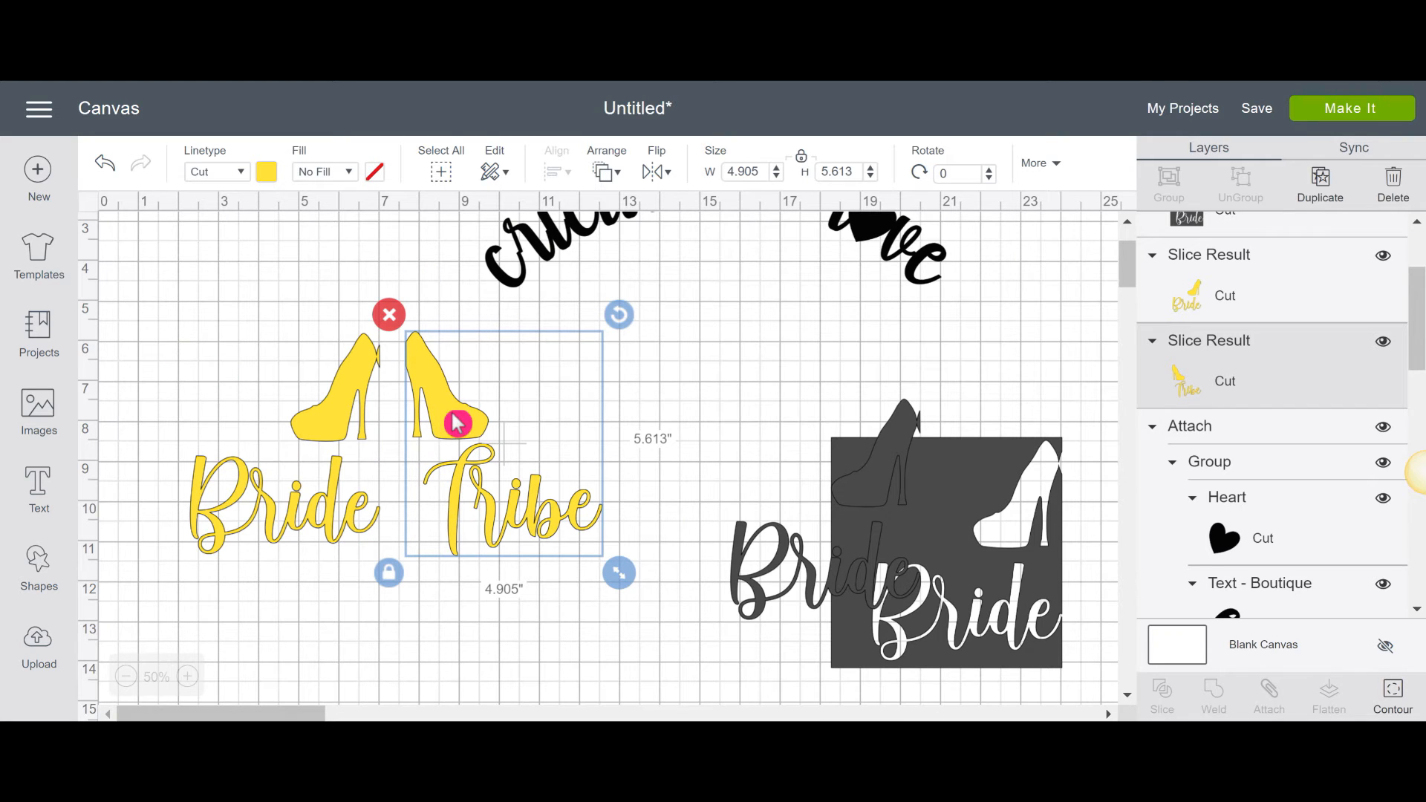
drag(453, 423, 428, 424)
- Delete the leftover gray Bride piece and the gray square with the Bride cutout
click(834, 545)
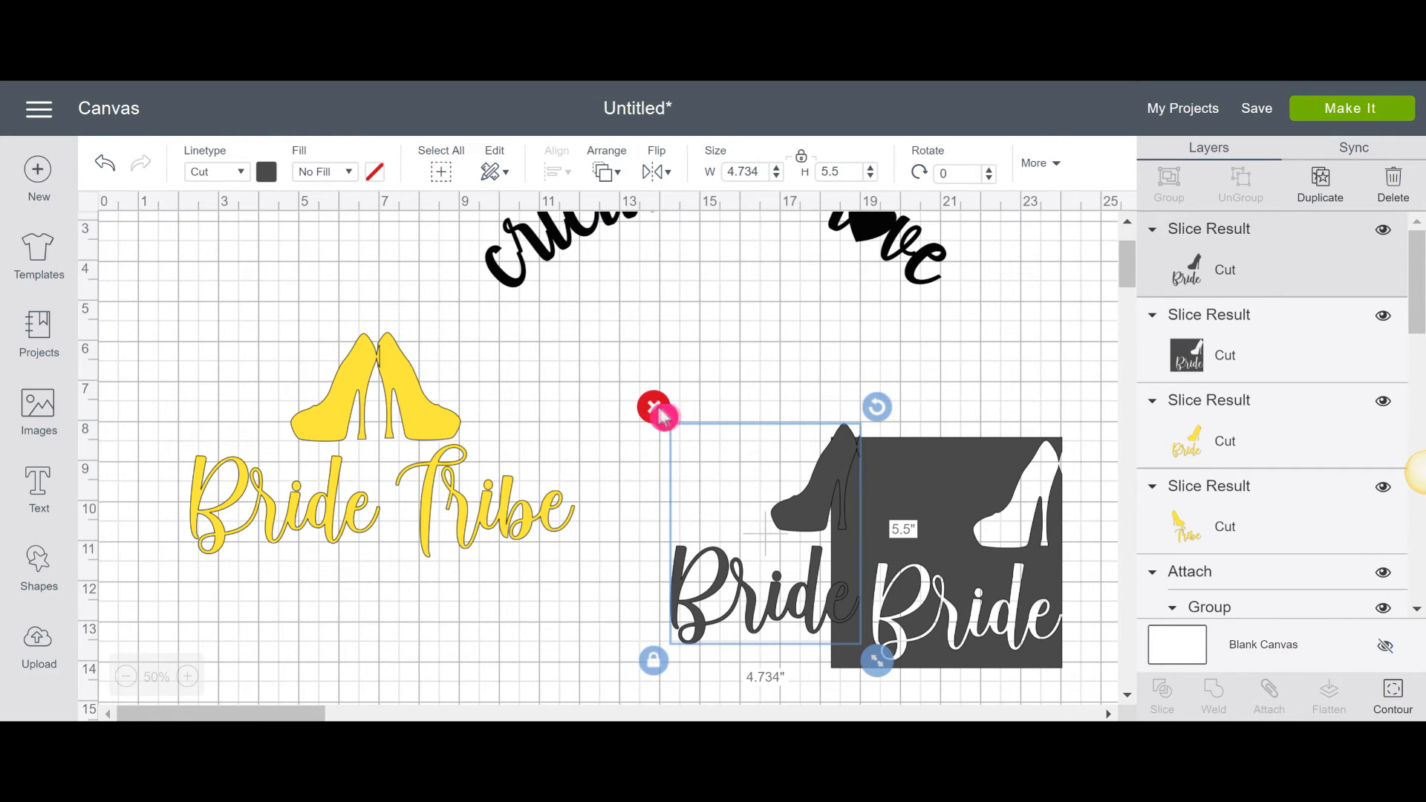
click(655, 407)
click(927, 502)
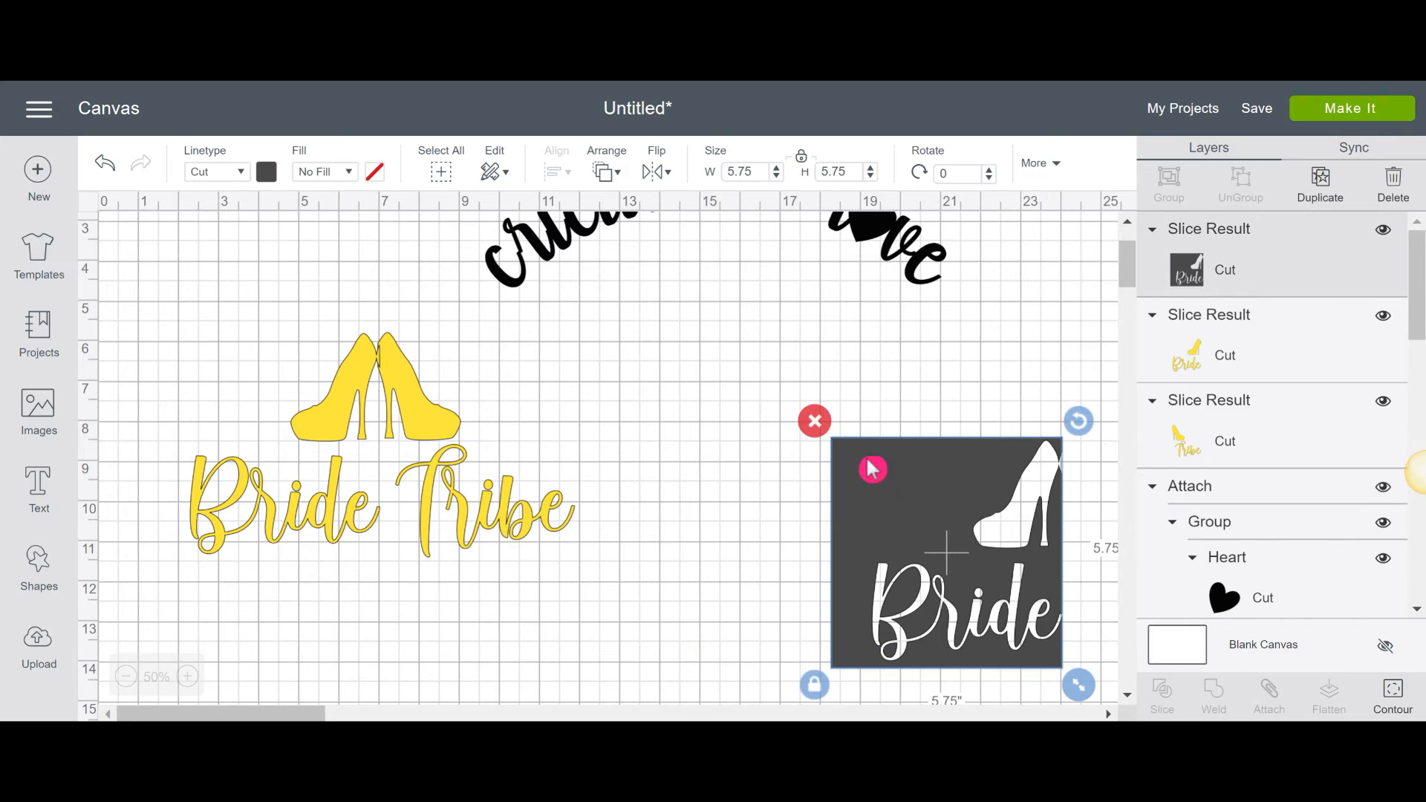
click(816, 418)
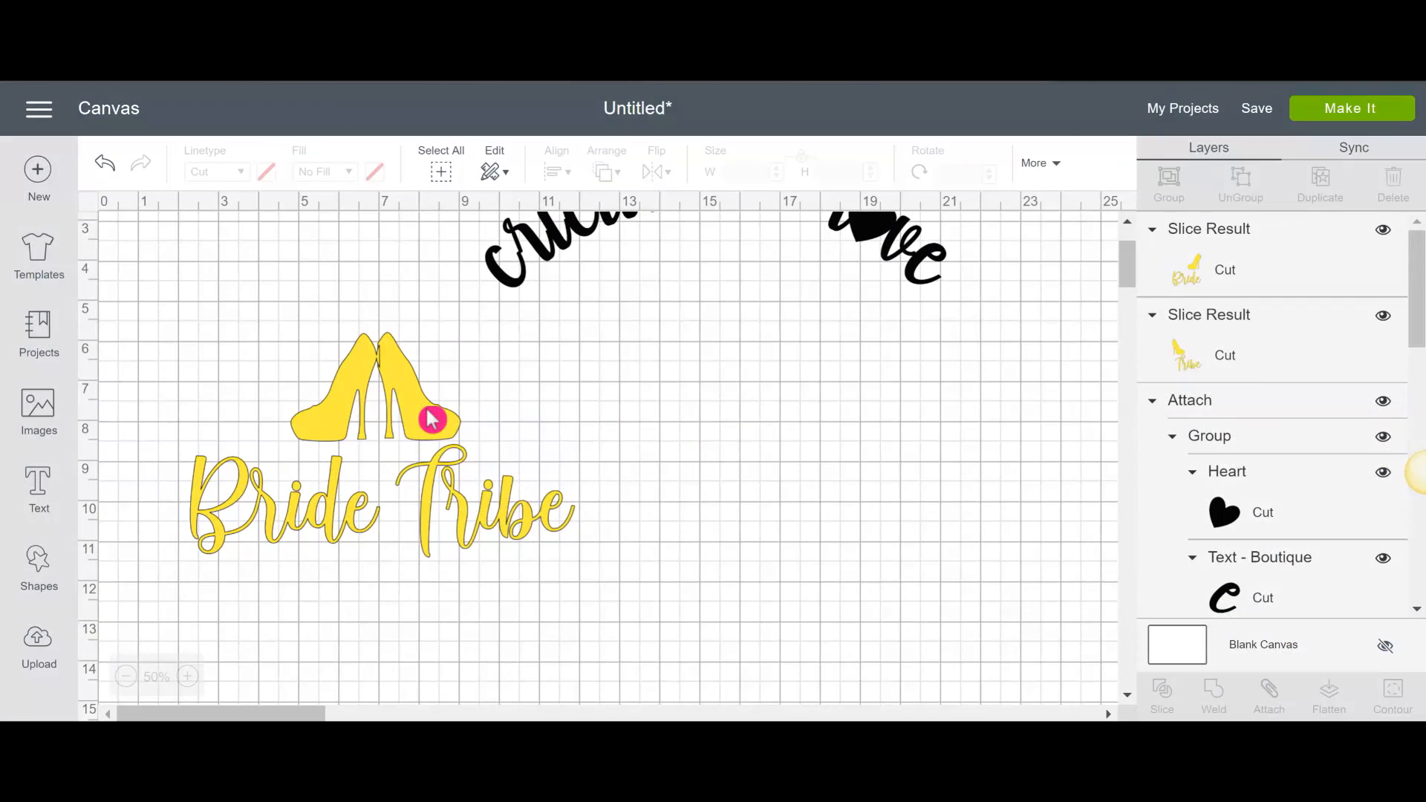
- Nudge the yellow Tribe half slightly to the right and insert another square from the basic shapes
click(436, 420)
drag(437, 419, 437, 420)
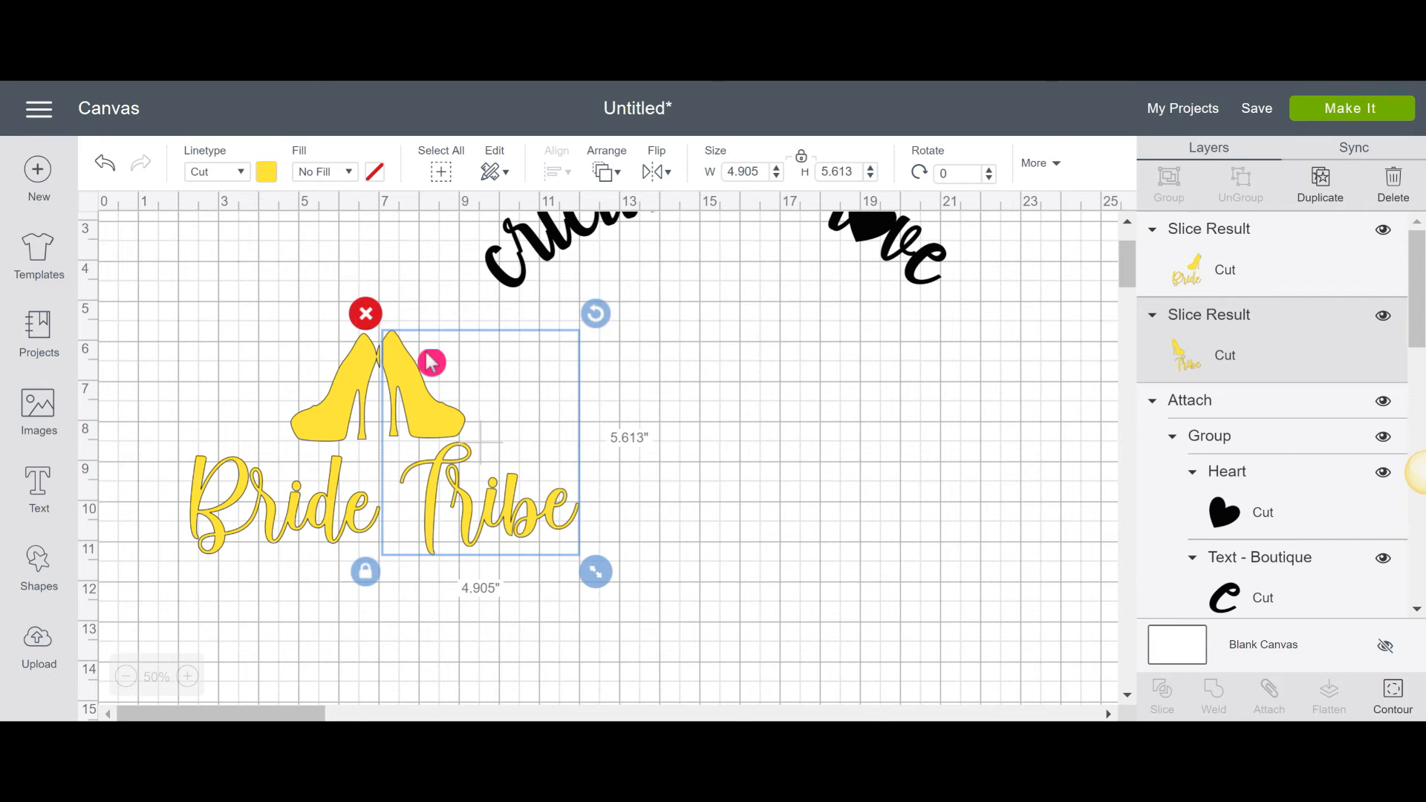
click(52, 562)
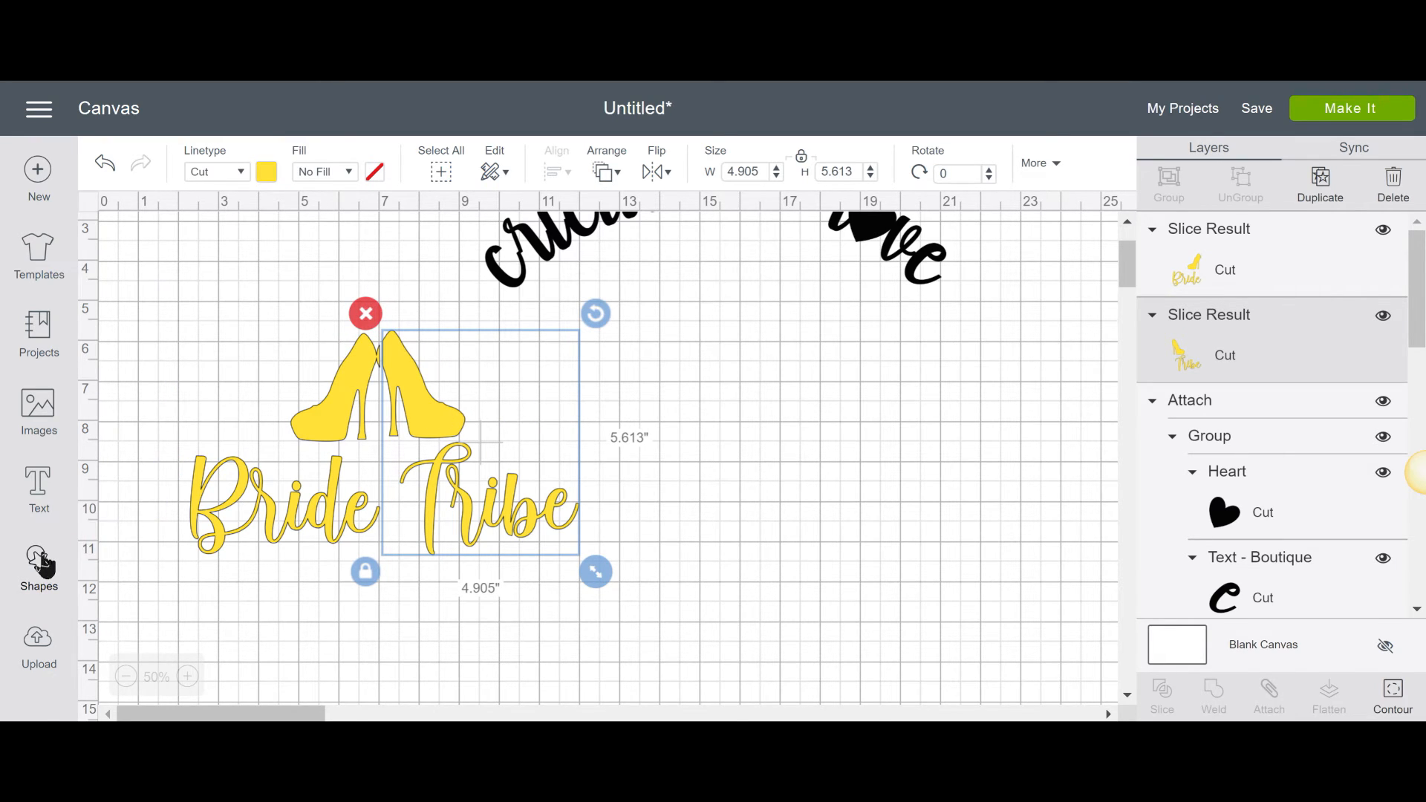
click(141, 413)
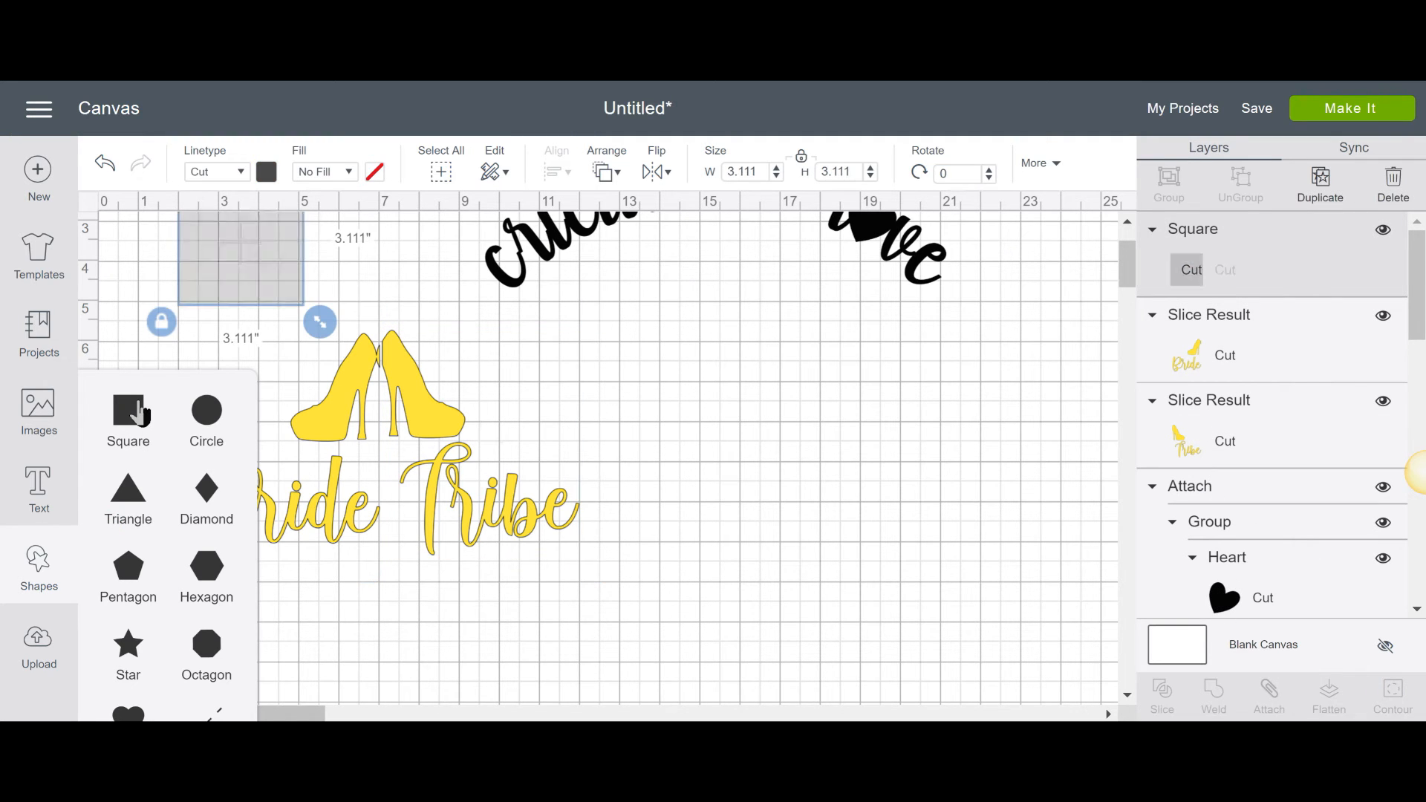
- Move the new square to the empty canvas beside Bride Tribe and insert a triangle placed on top of it like a roof
drag(260, 257, 823, 547)
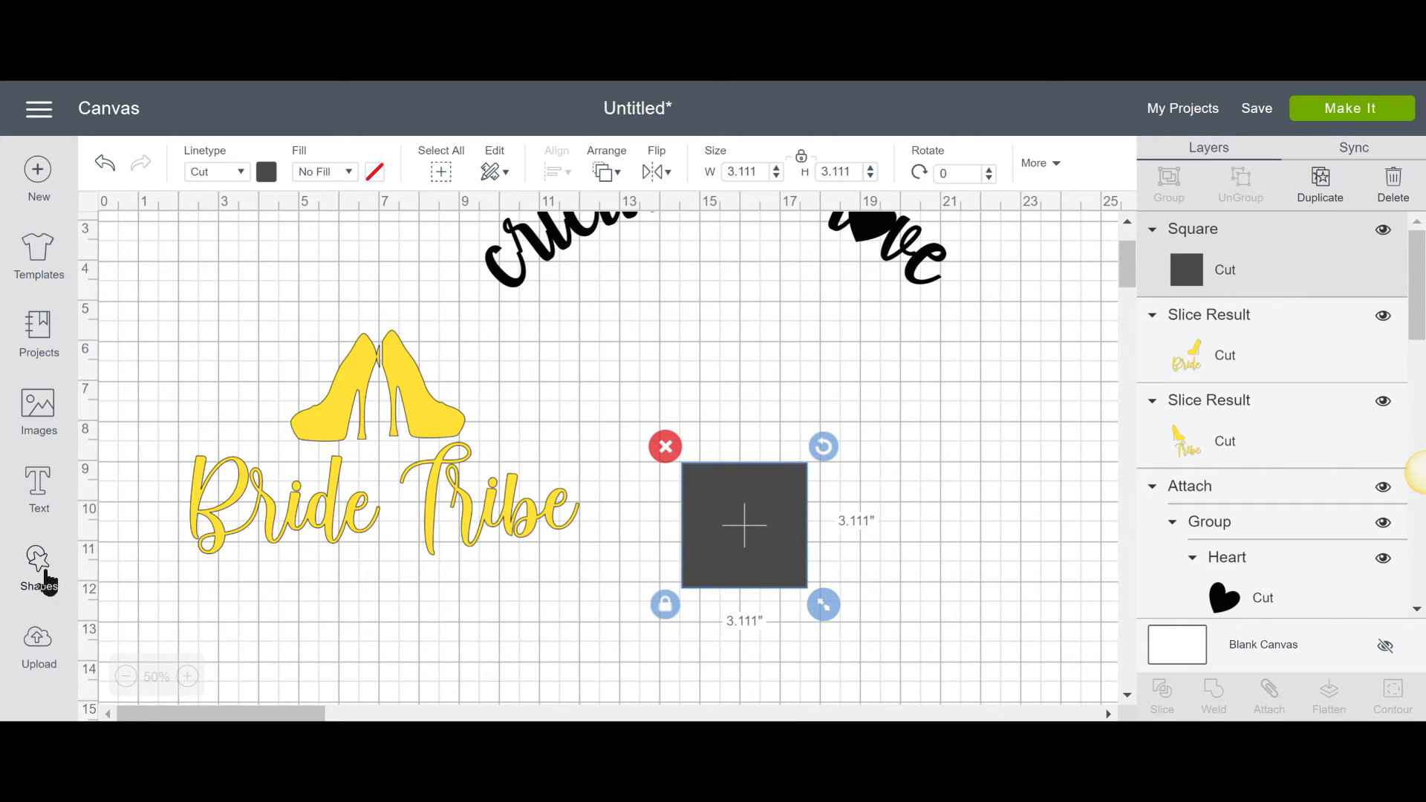
click(46, 576)
click(132, 505)
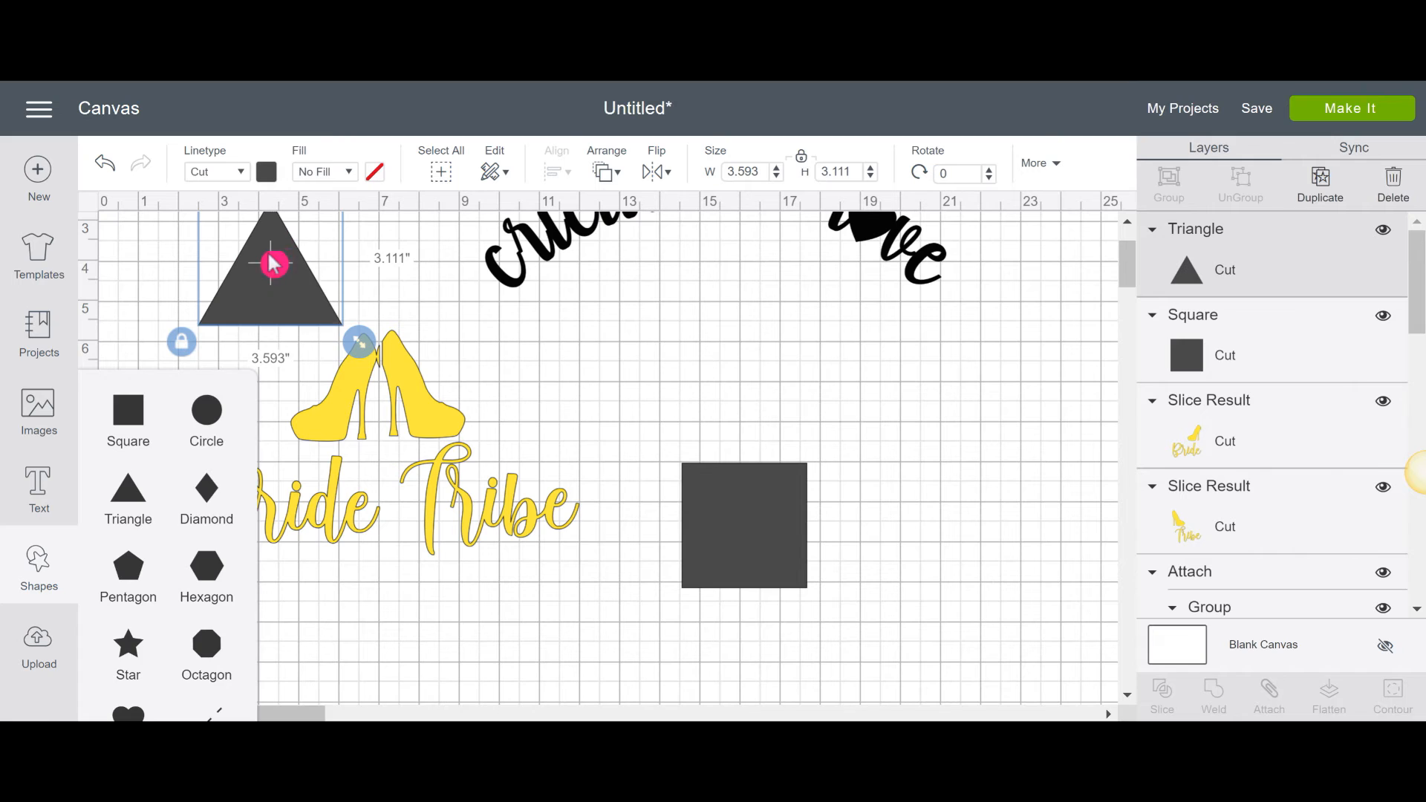
drag(277, 267, 762, 410)
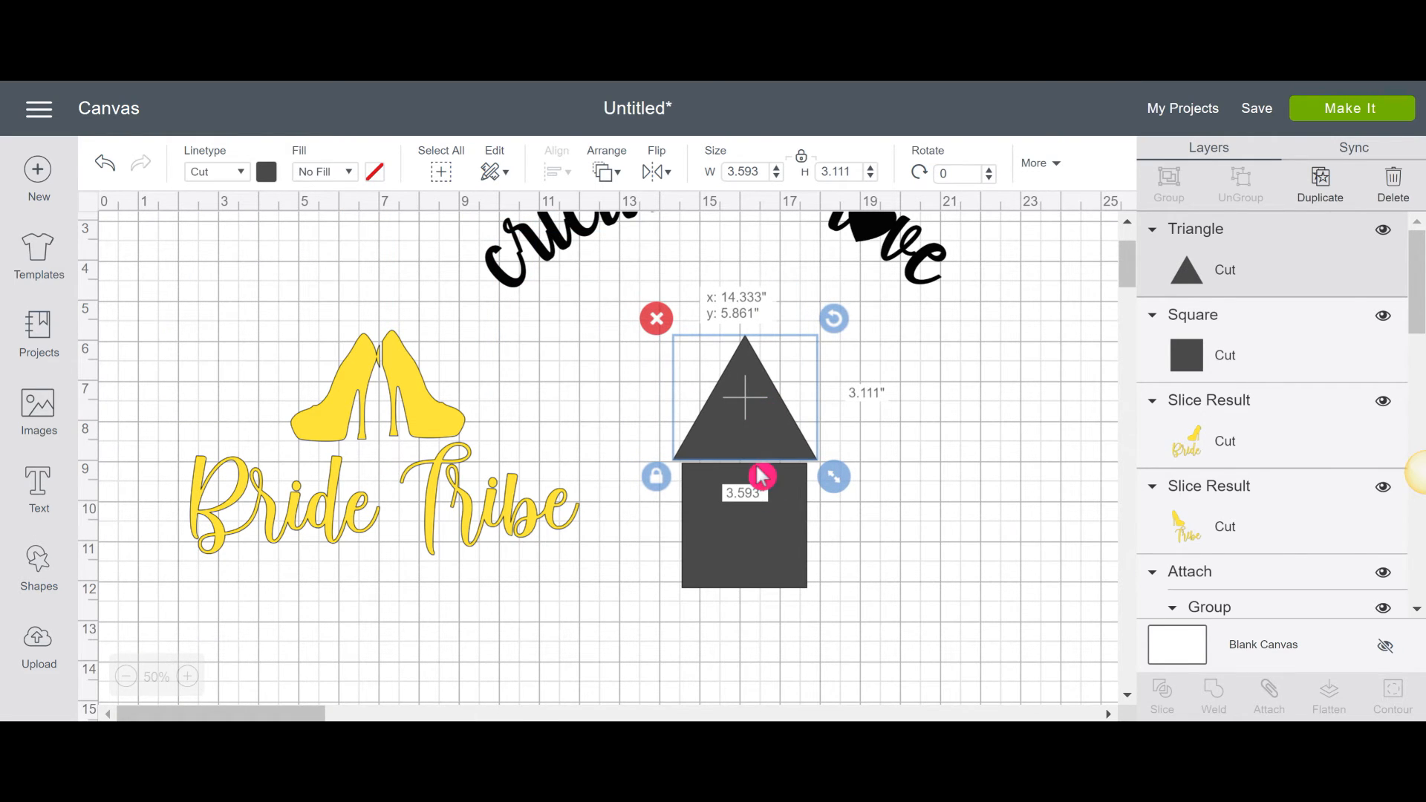
- Recolor the triangle light purple and lower it slightly so its base overlaps the square's top edge, centered over the square
click(264, 181)
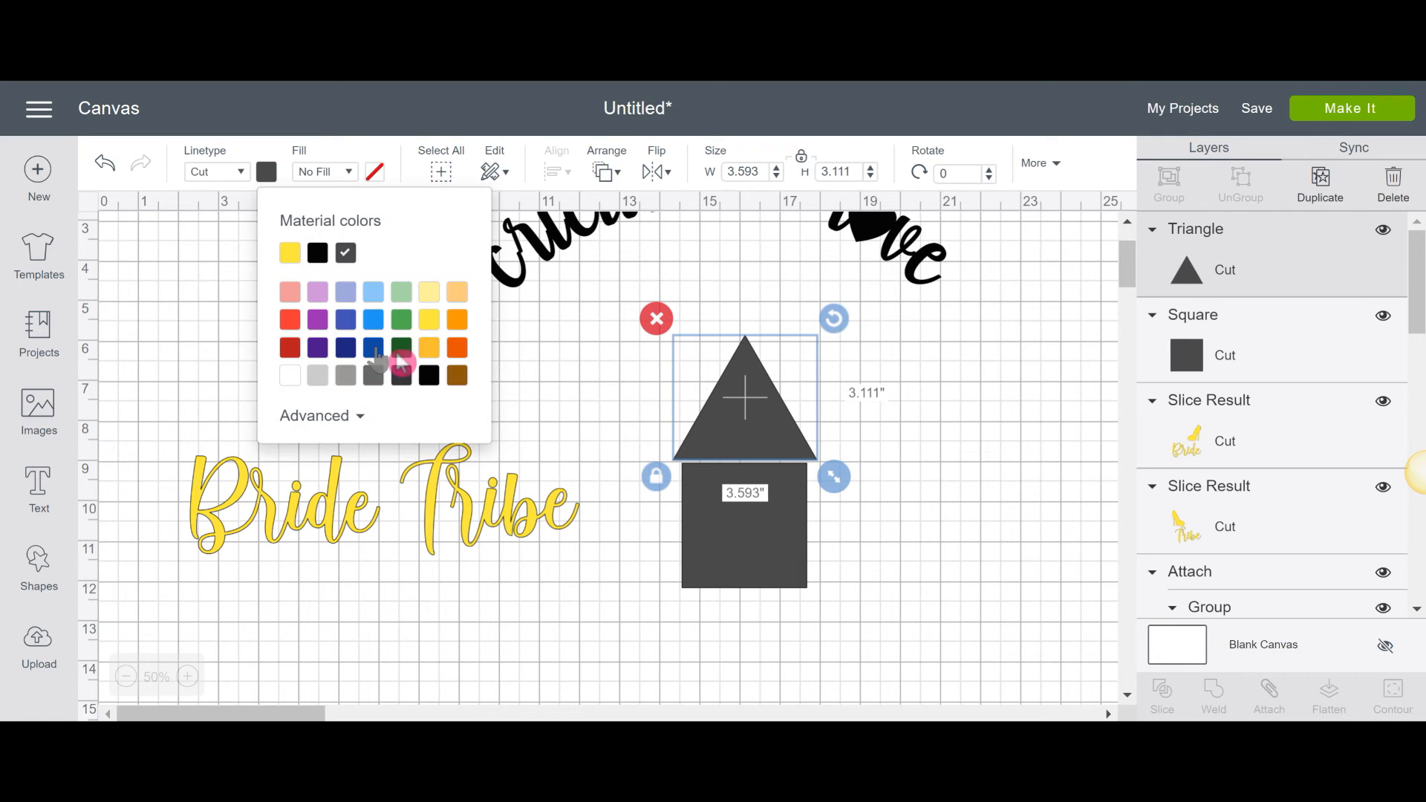
click(317, 294)
click(761, 404)
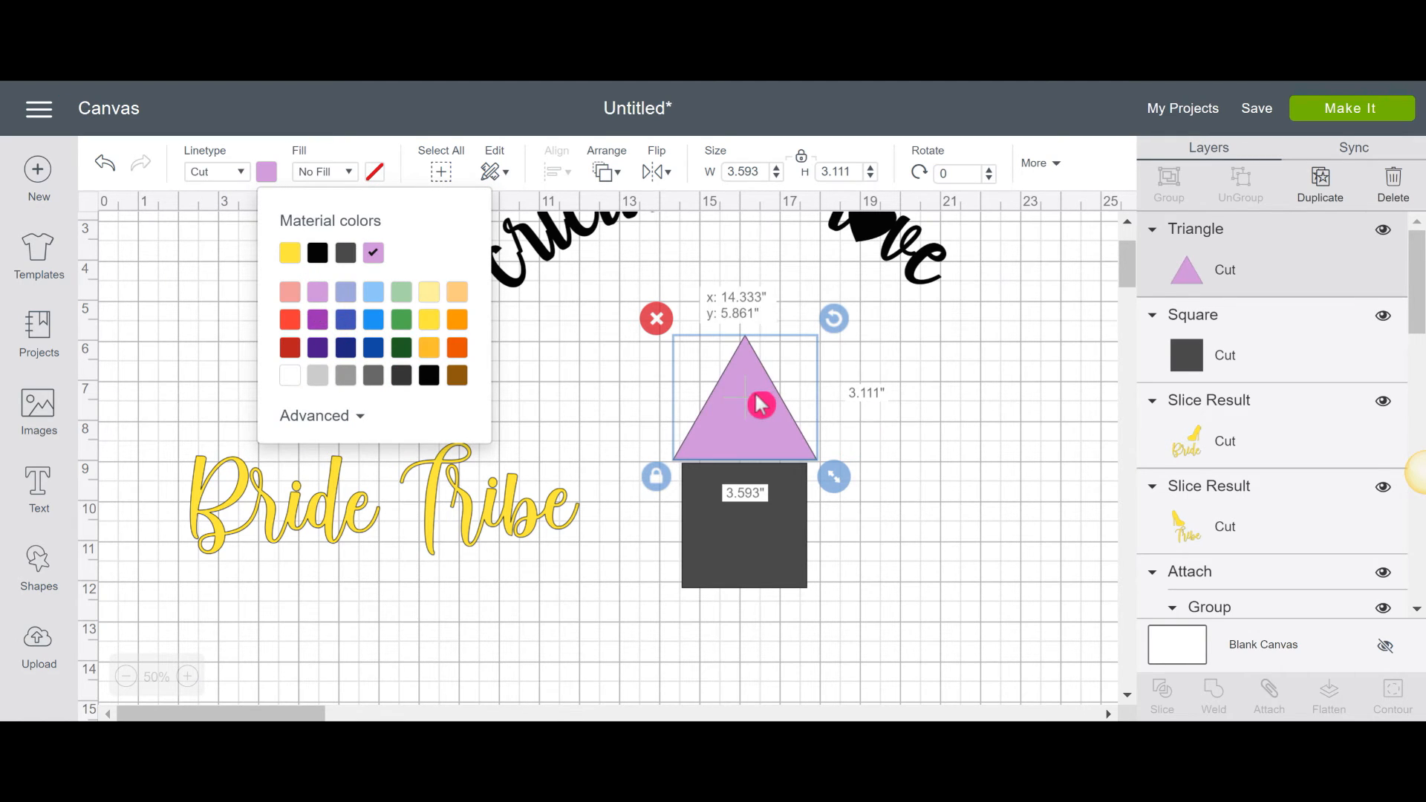
drag(761, 405, 765, 412)
click(756, 407)
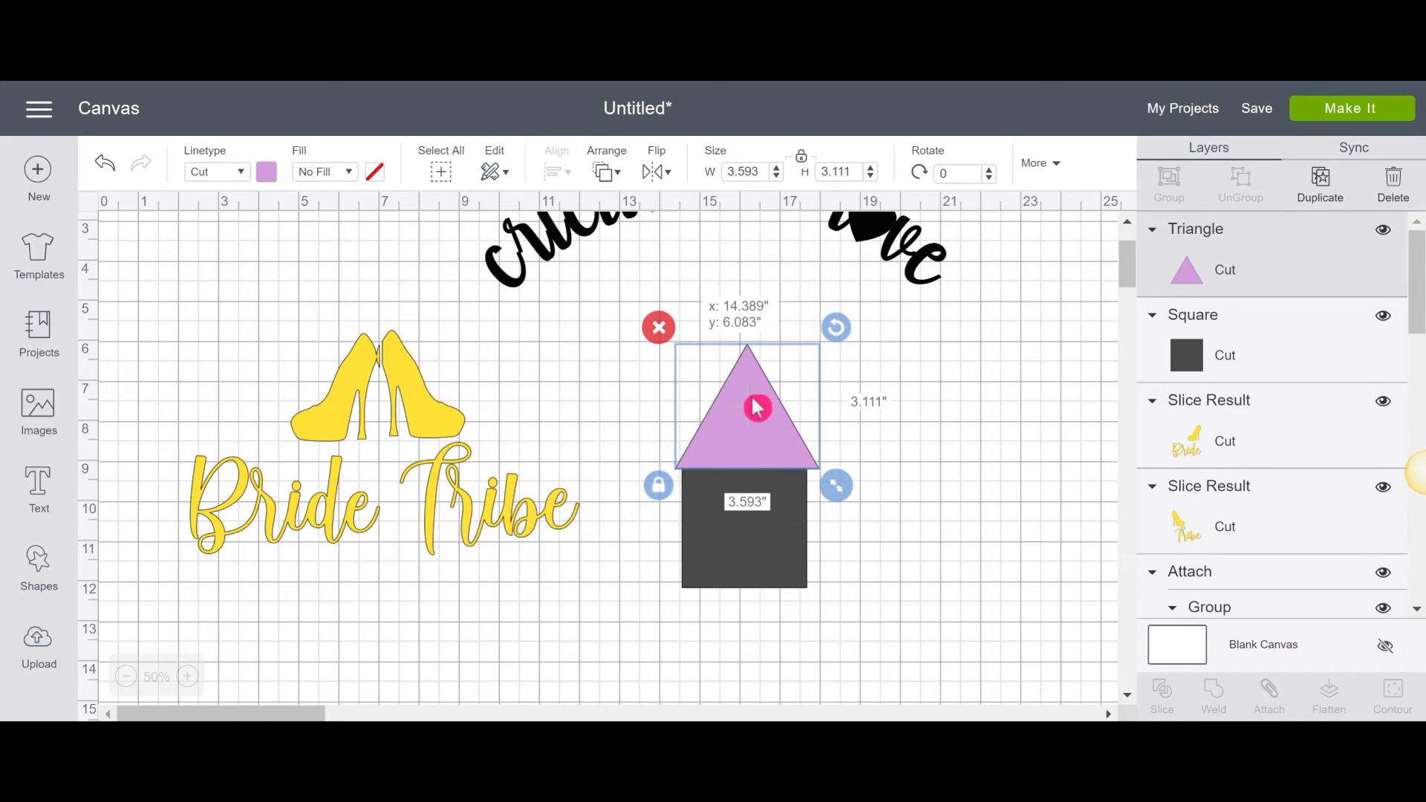
click(804, 551)
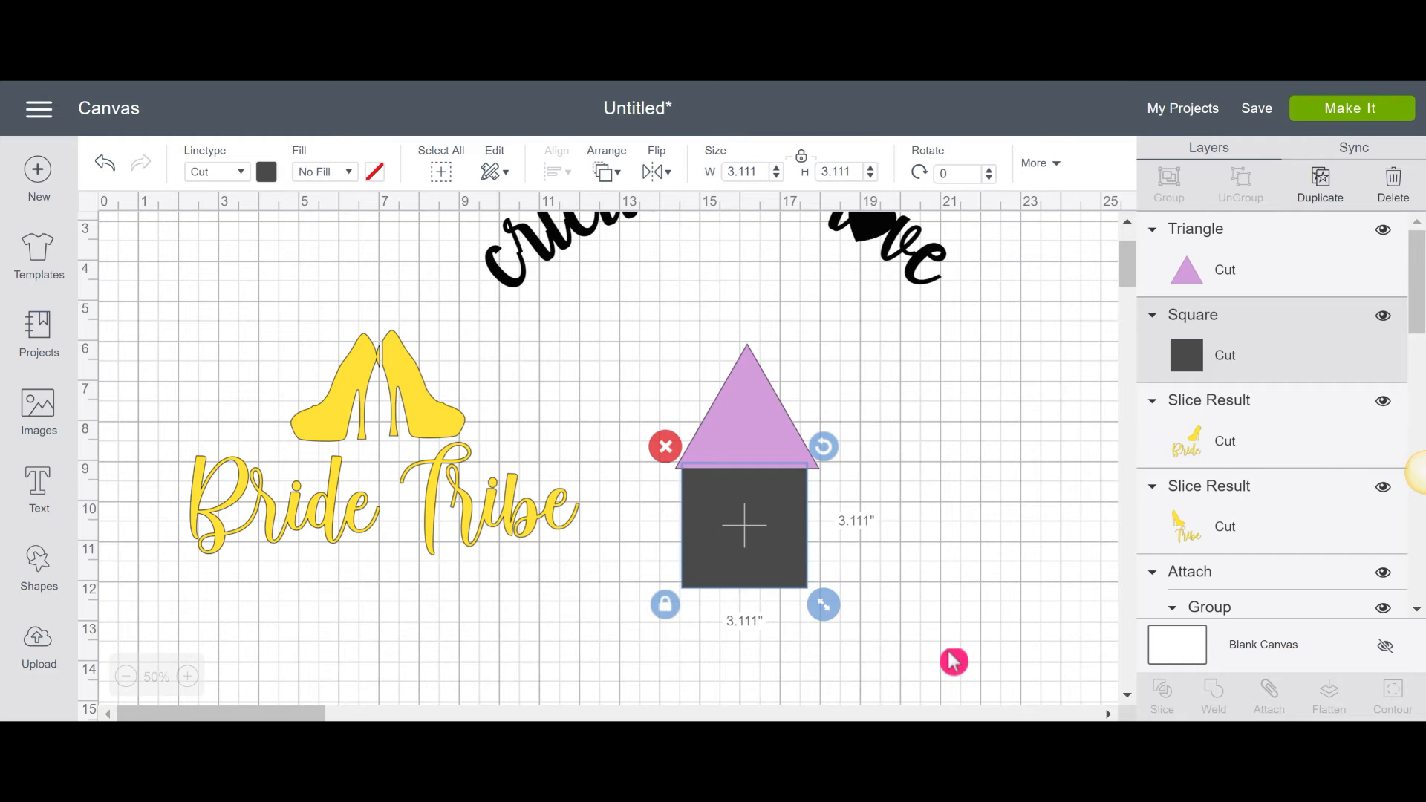
click(968, 564)
click(758, 403)
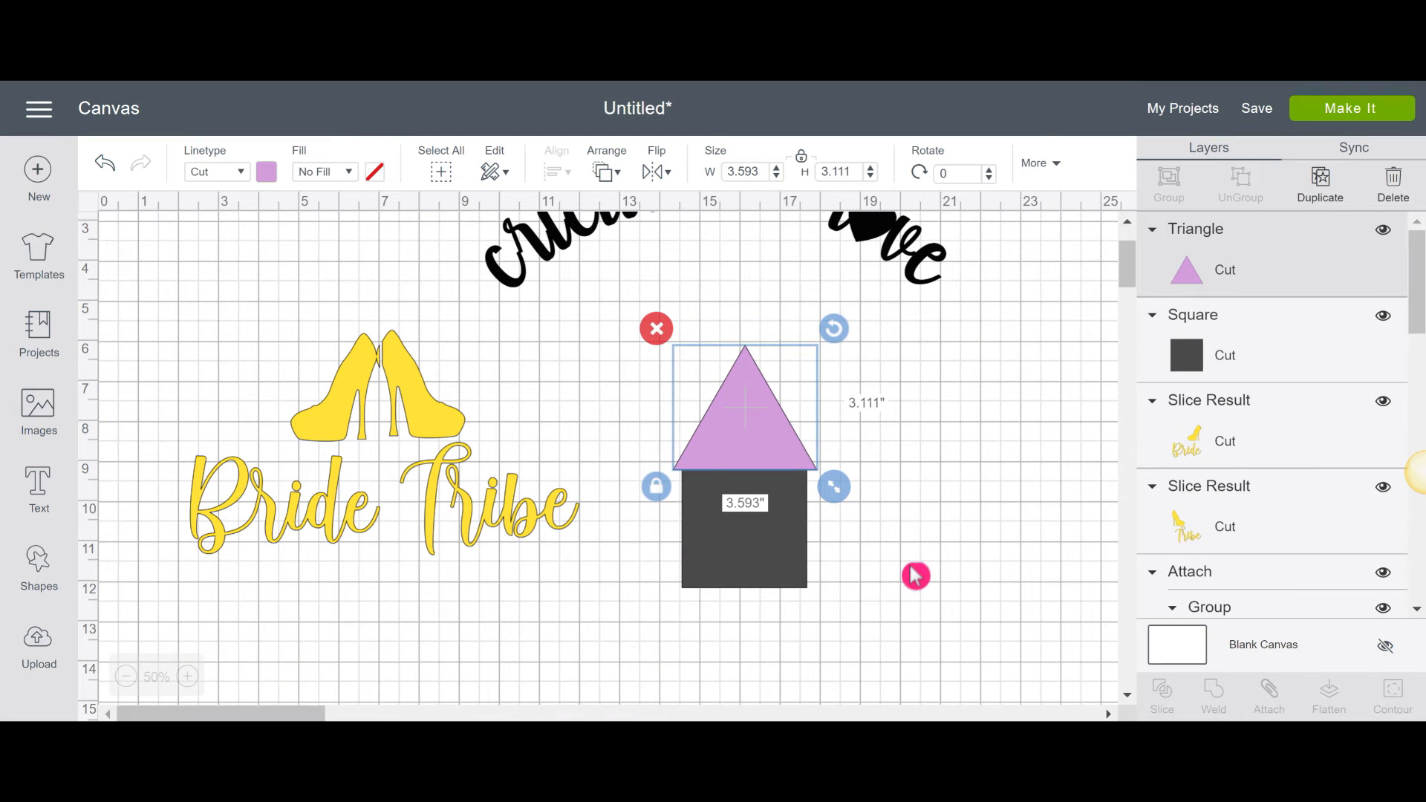
click(916, 574)
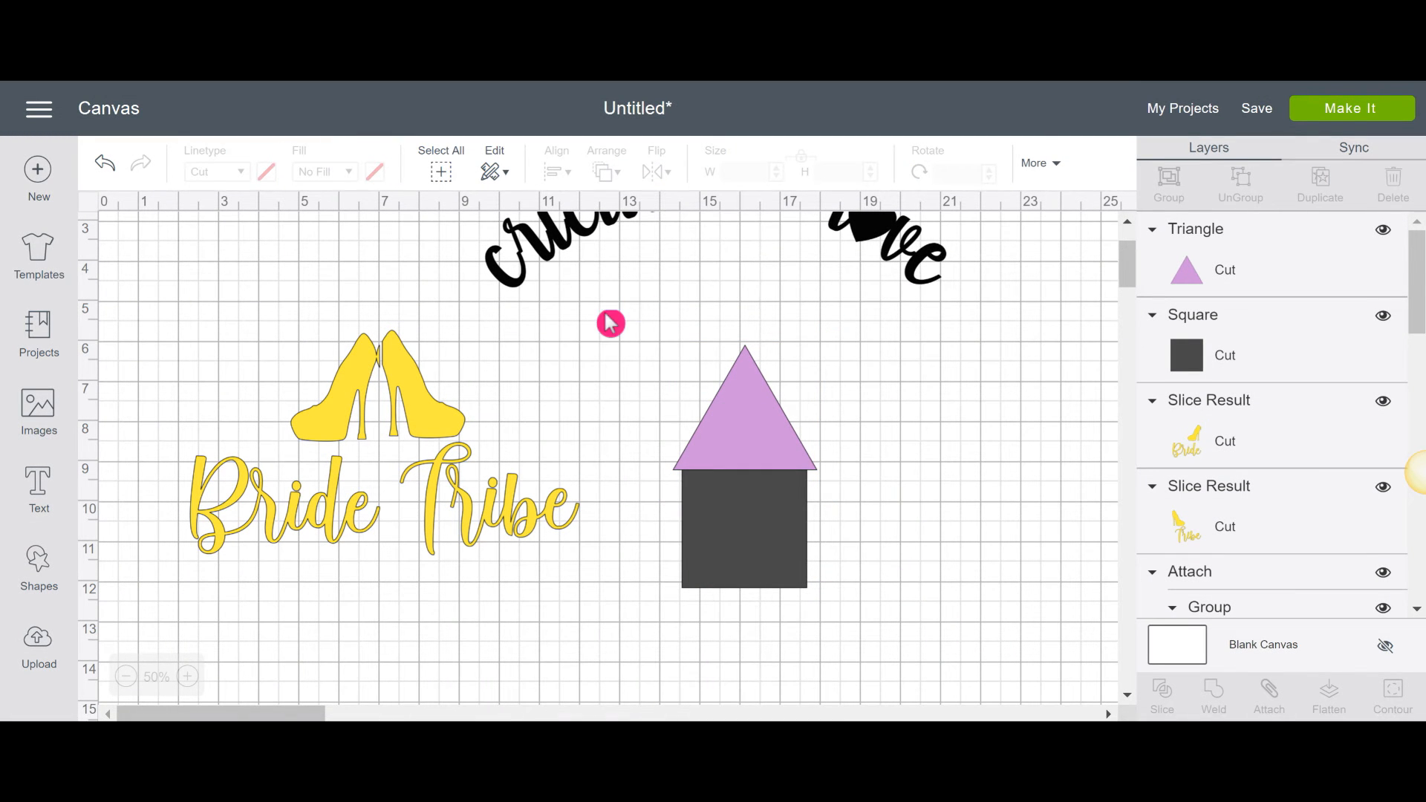
- Weld the triangle and square together into one house-shaped piece
drag(644, 320, 847, 620)
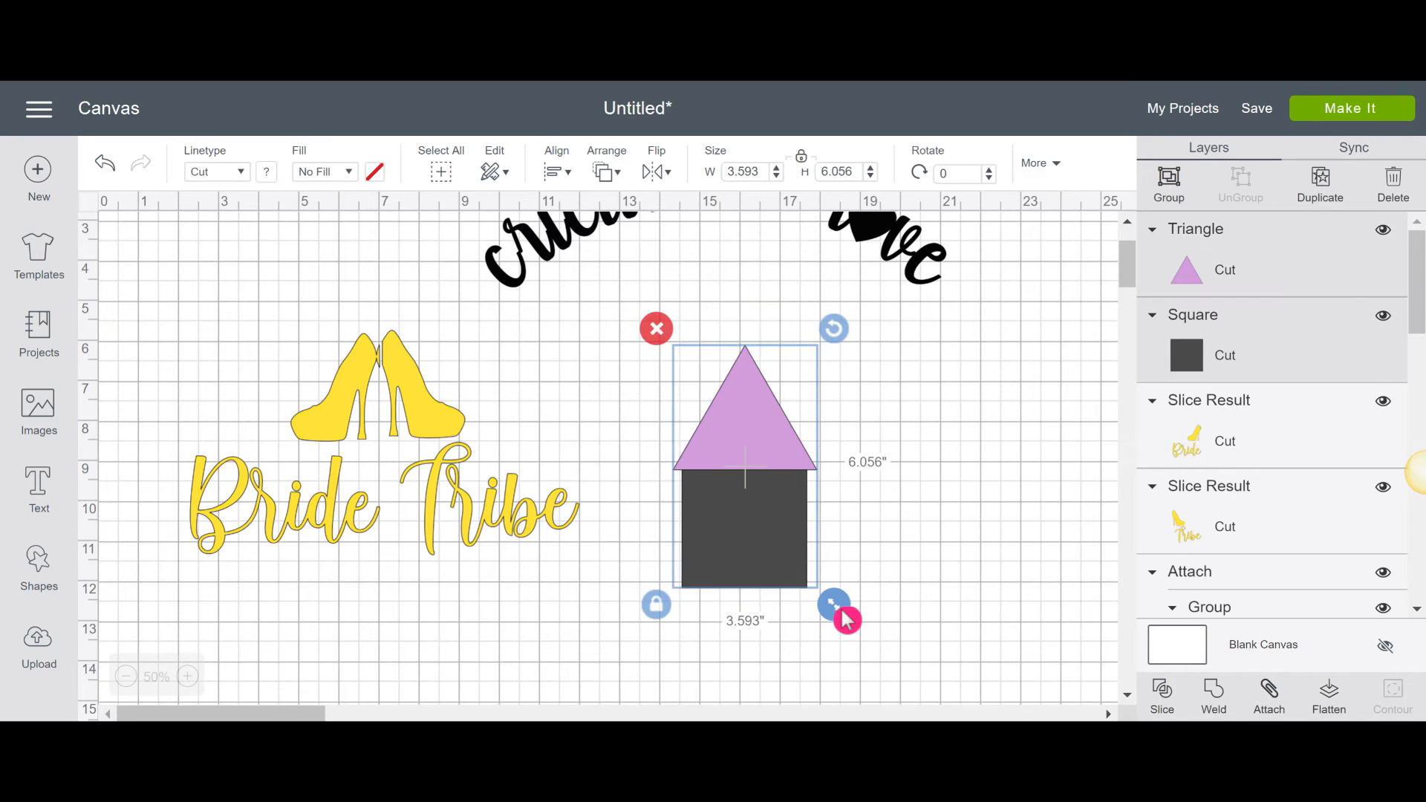
click(1213, 710)
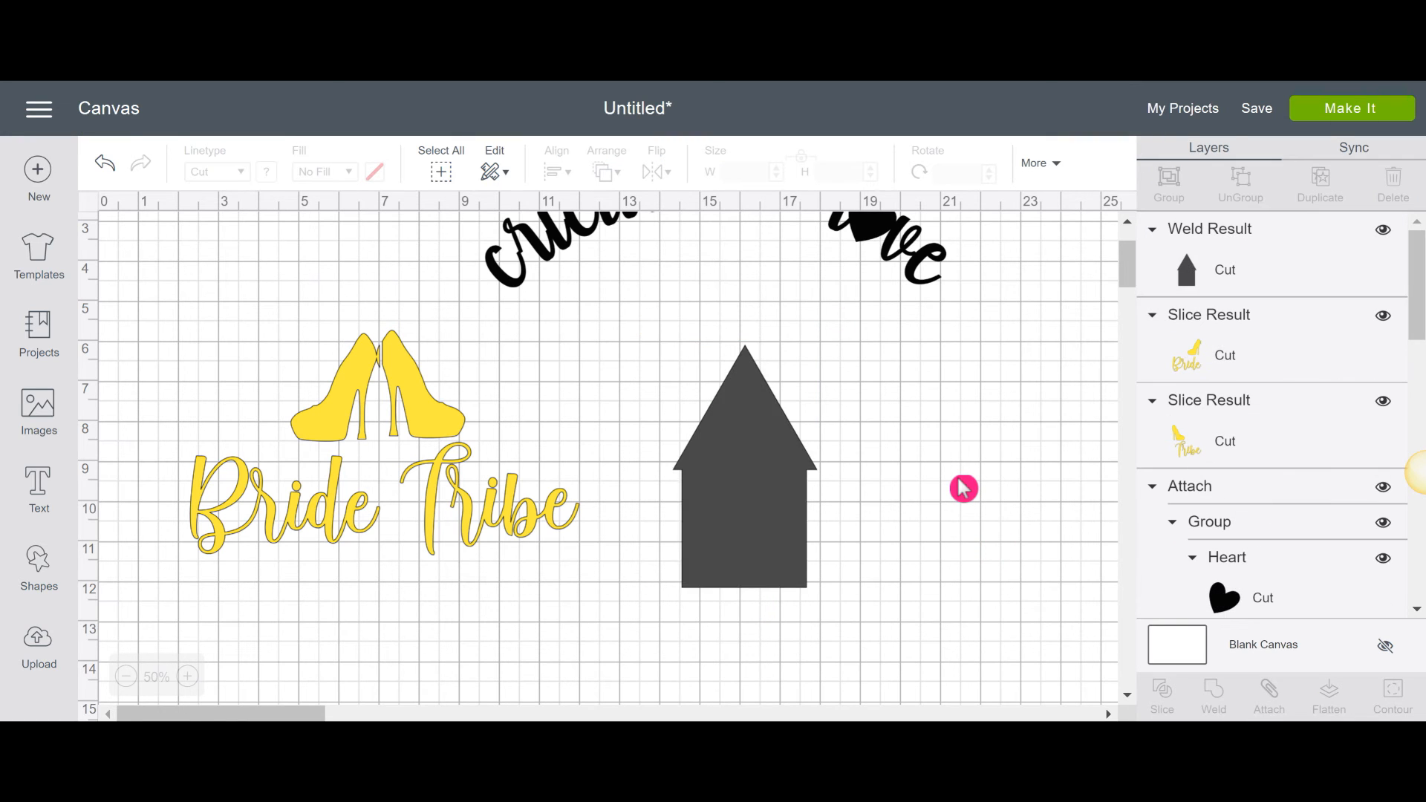
click(764, 511)
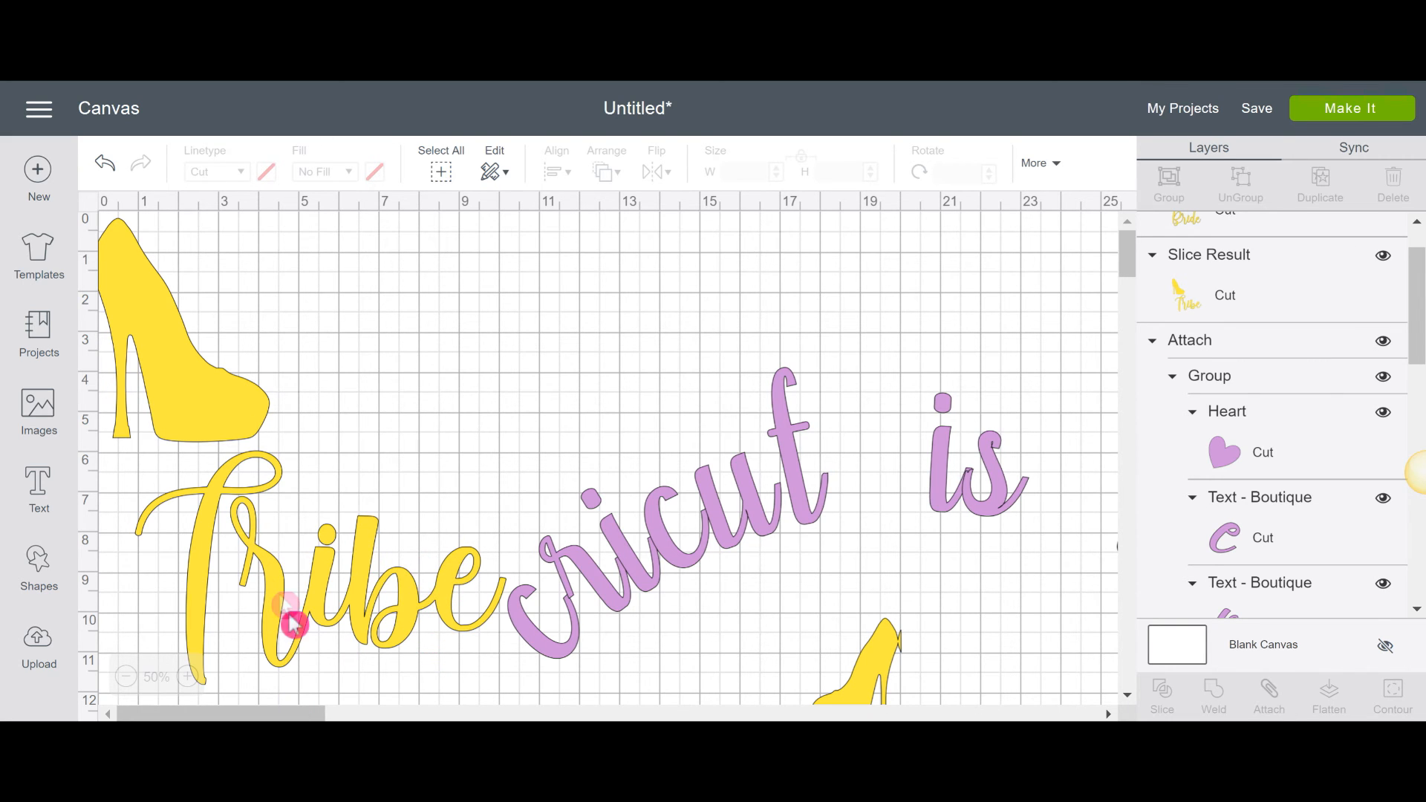
- Weld the attached purple "cricut is love" lettering into one piece and move the yellow Bride half closer to the Tribe half
click(718, 542)
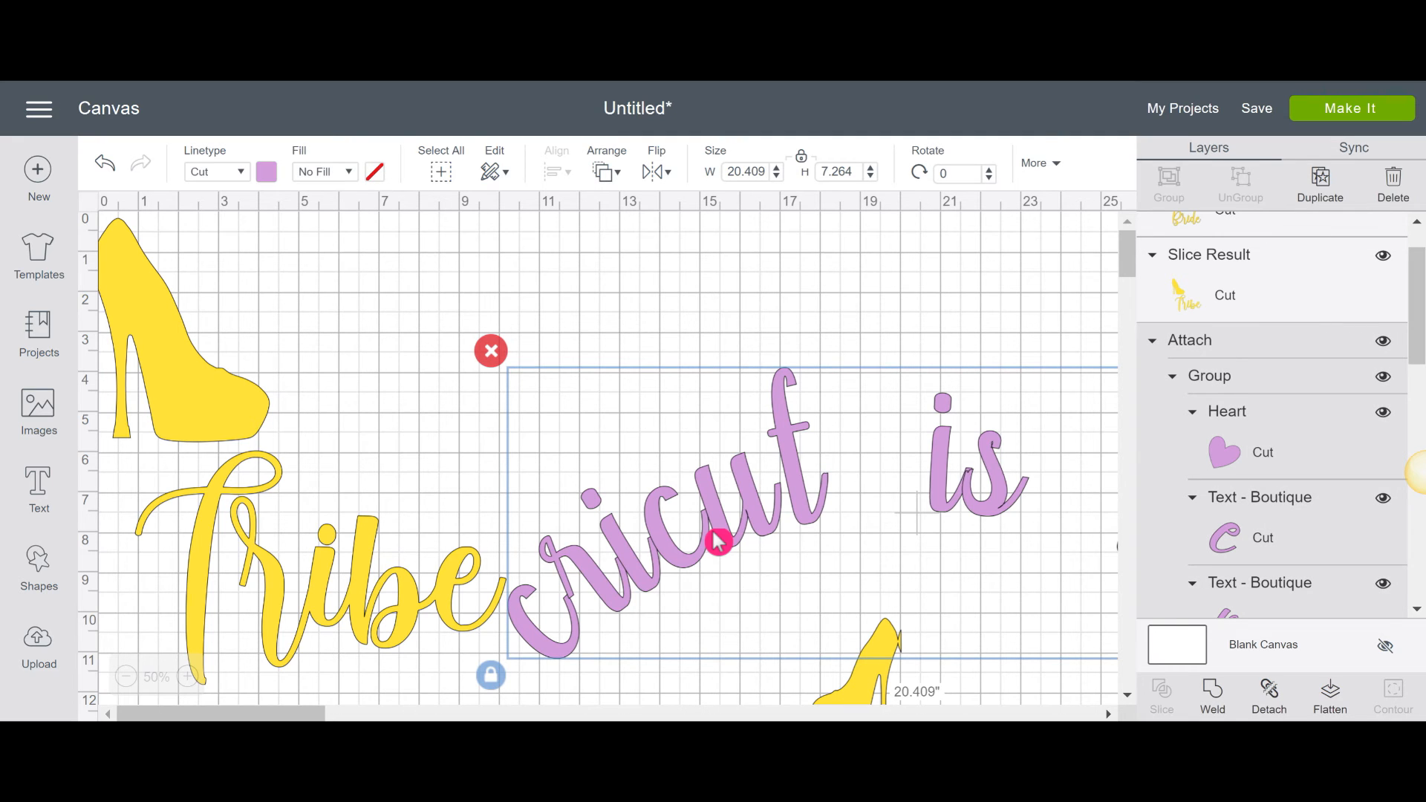
click(1219, 704)
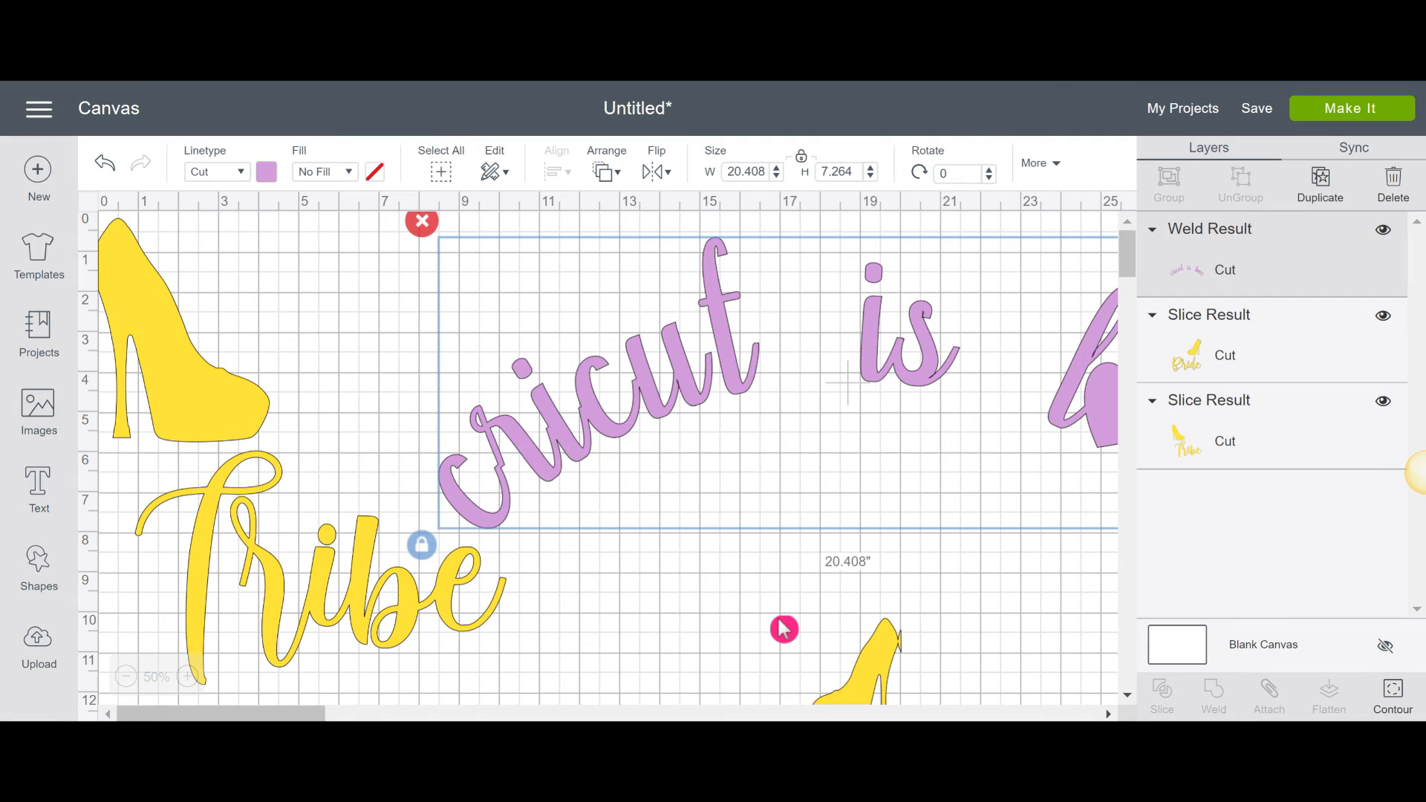
click(780, 627)
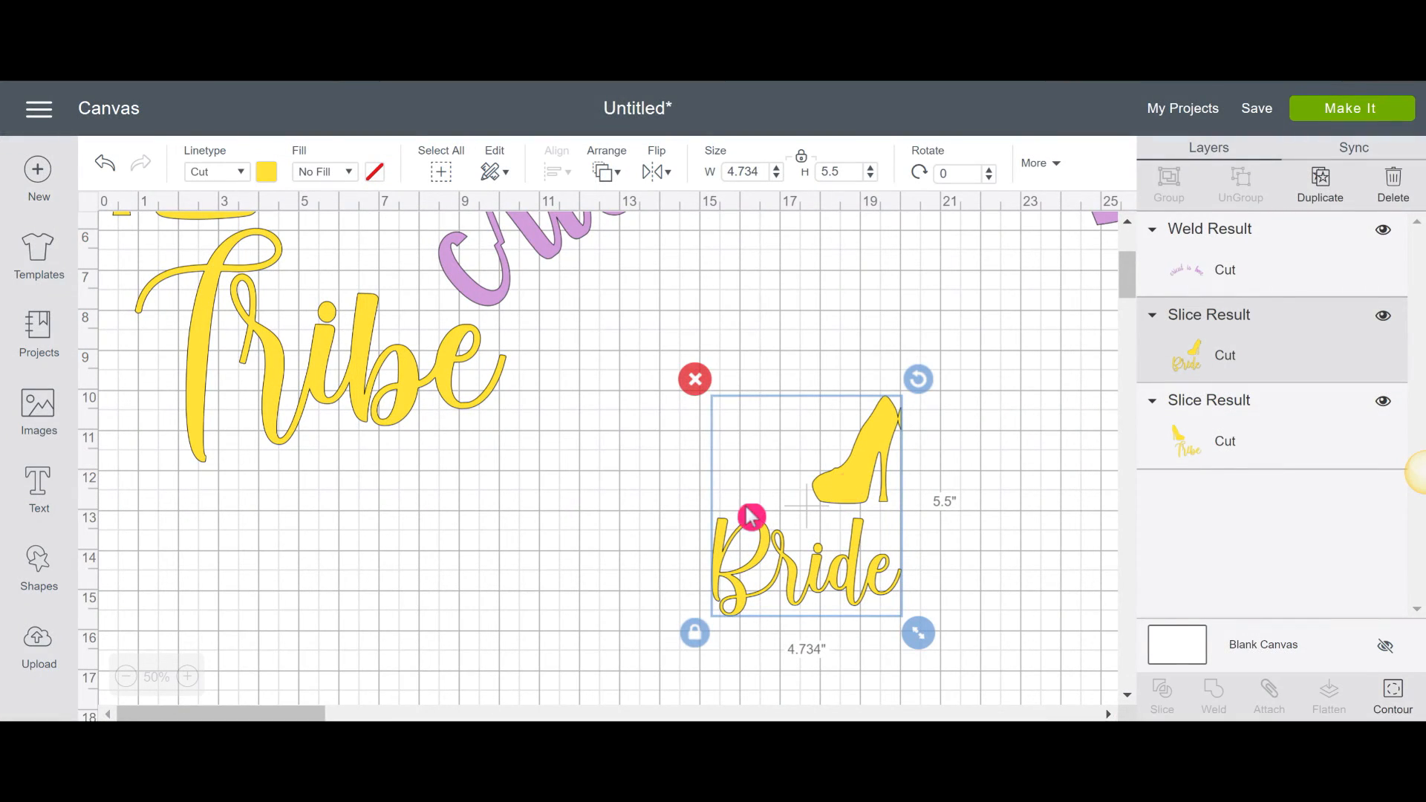
drag(817, 494, 489, 557)
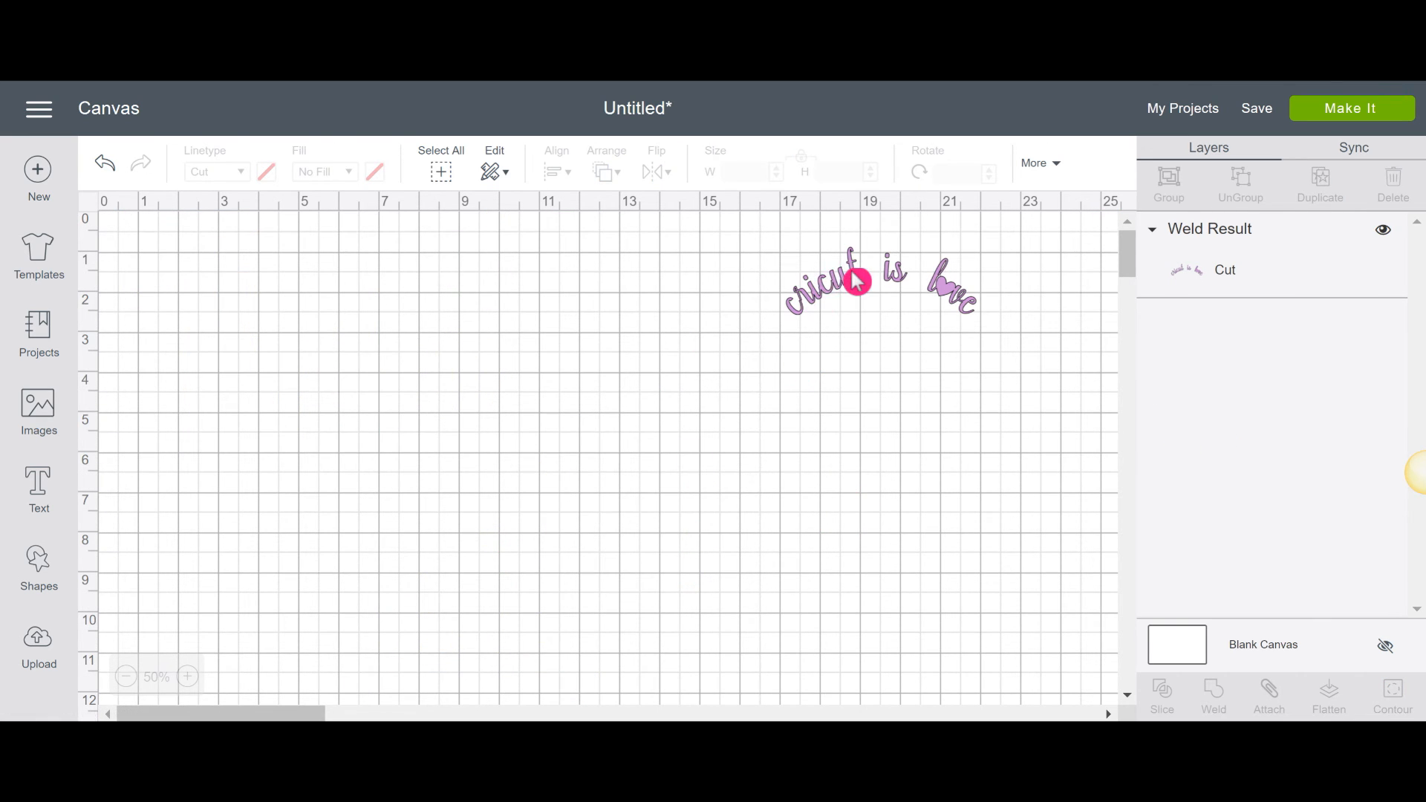
- Move the small welded "cricut is love" design toward the middle of the canvas and enlarge it to about 13.19 by 4.69 inches
drag(795, 289, 437, 340)
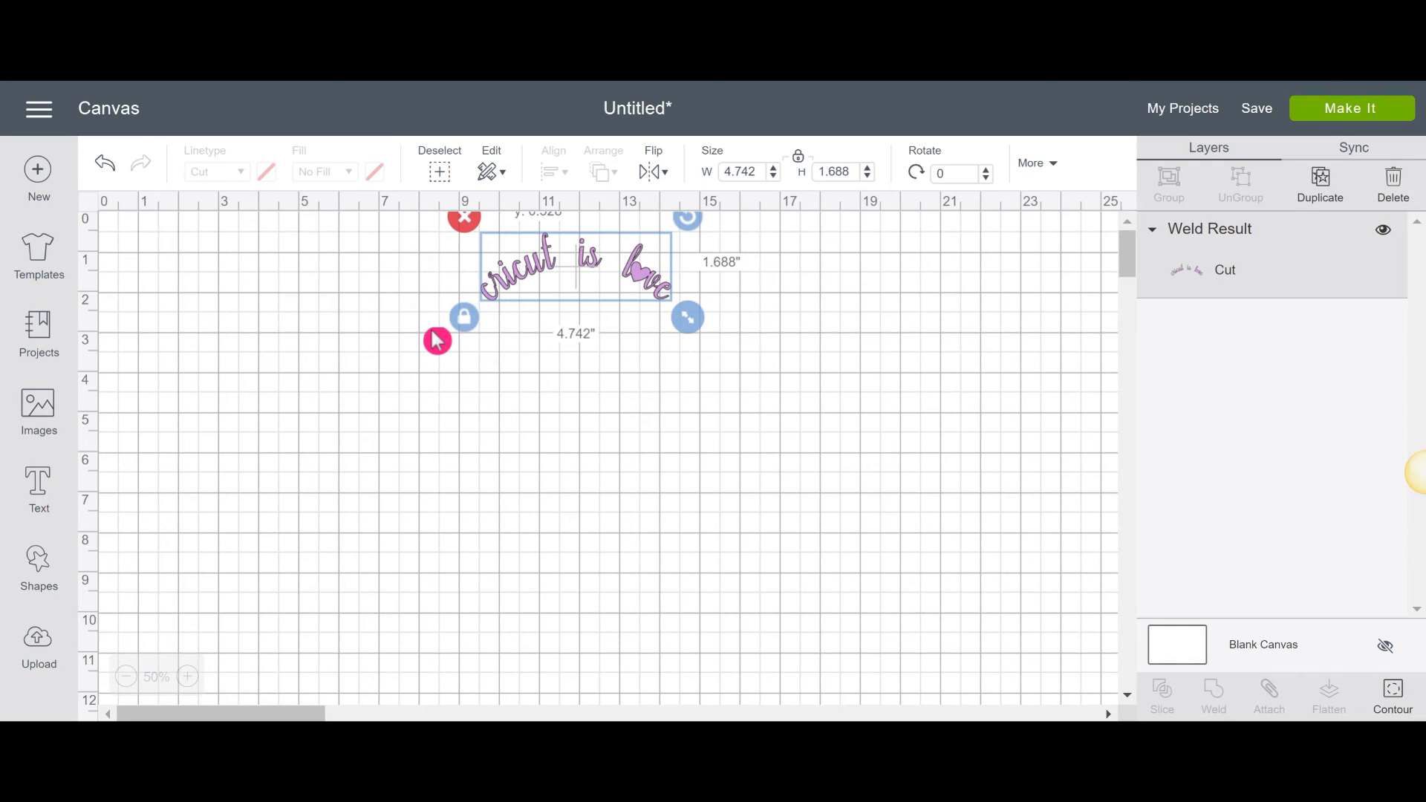
drag(651, 413, 995, 566)
drag(884, 445, 811, 402)
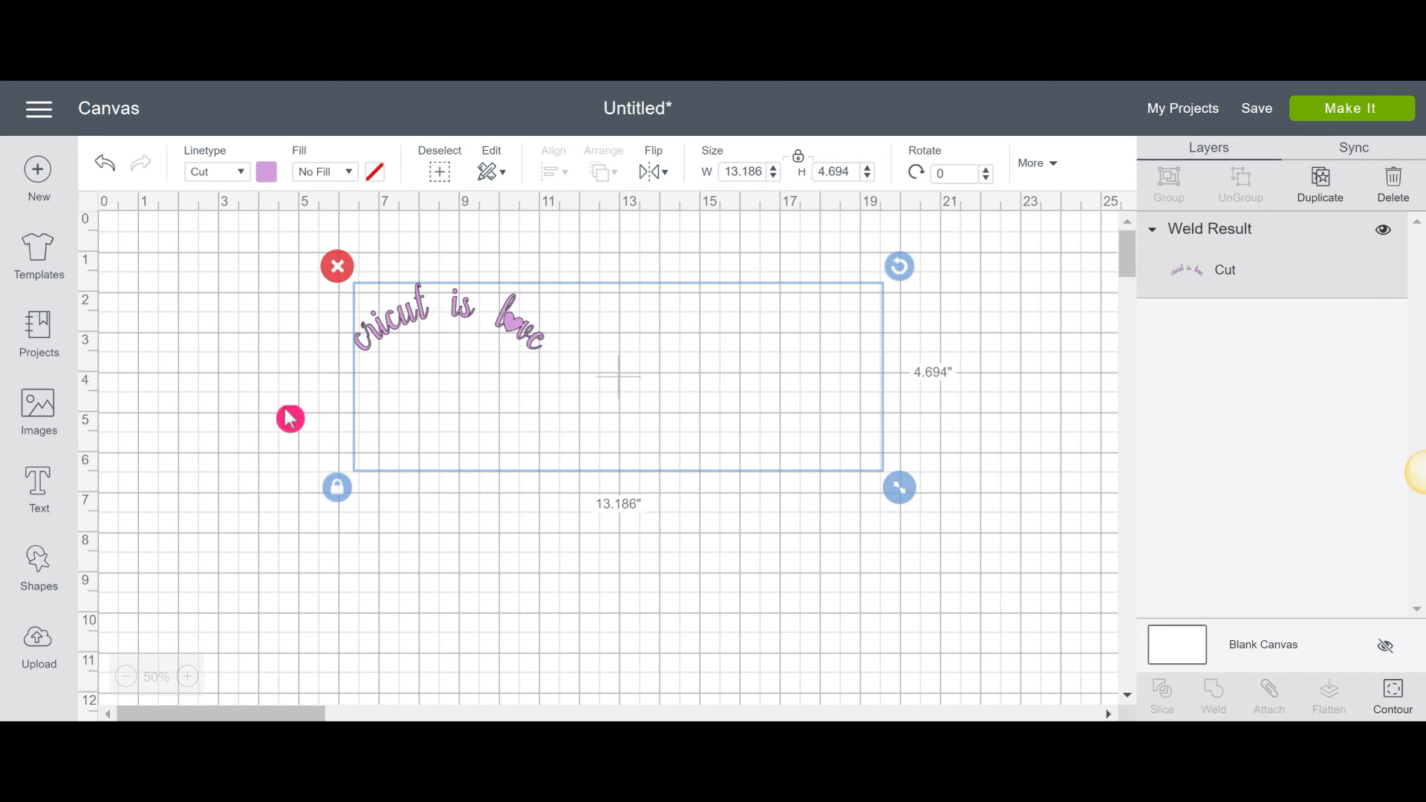
click(94, 554)
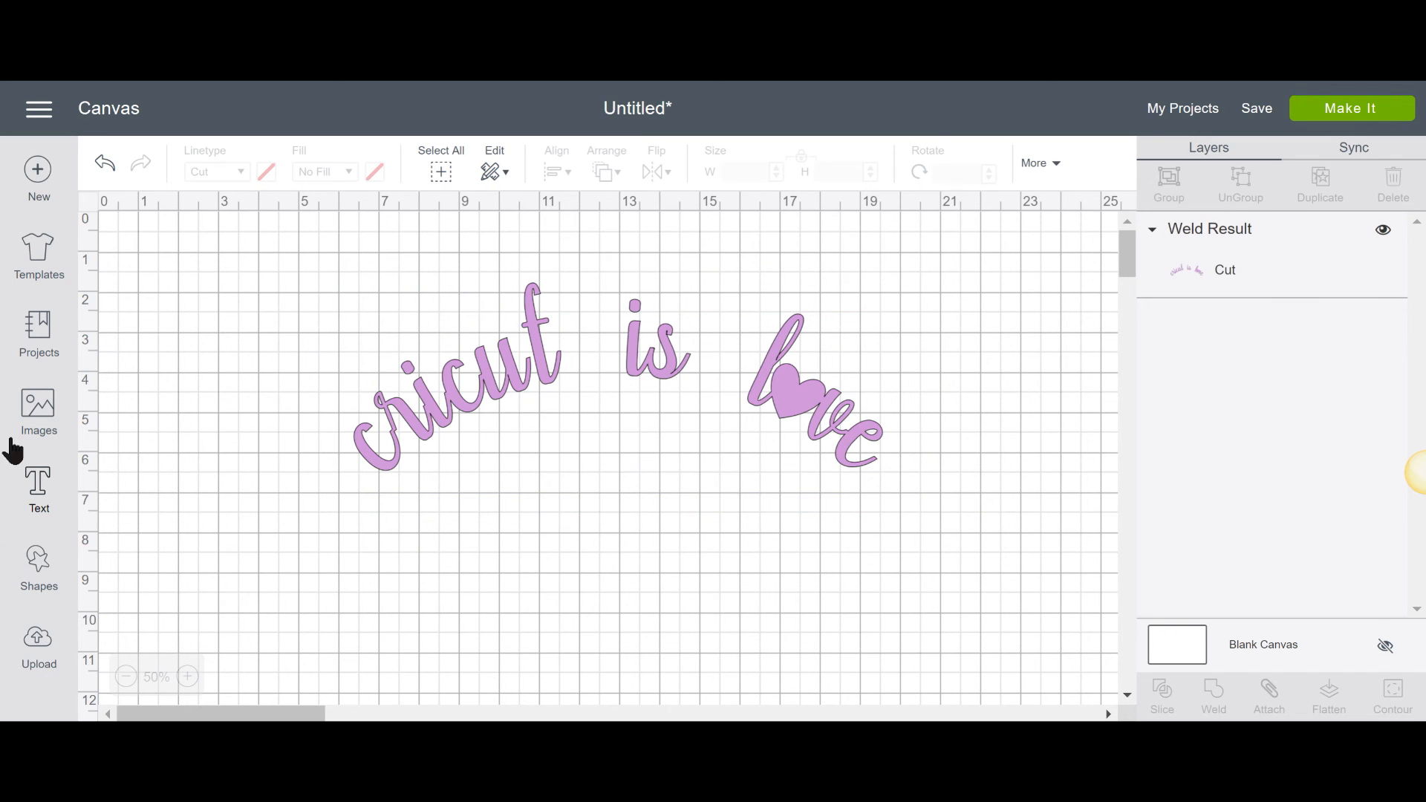
- Add a light purple heart about 4.95 inches wide centered below the "cricut is love" lettering
click(54, 574)
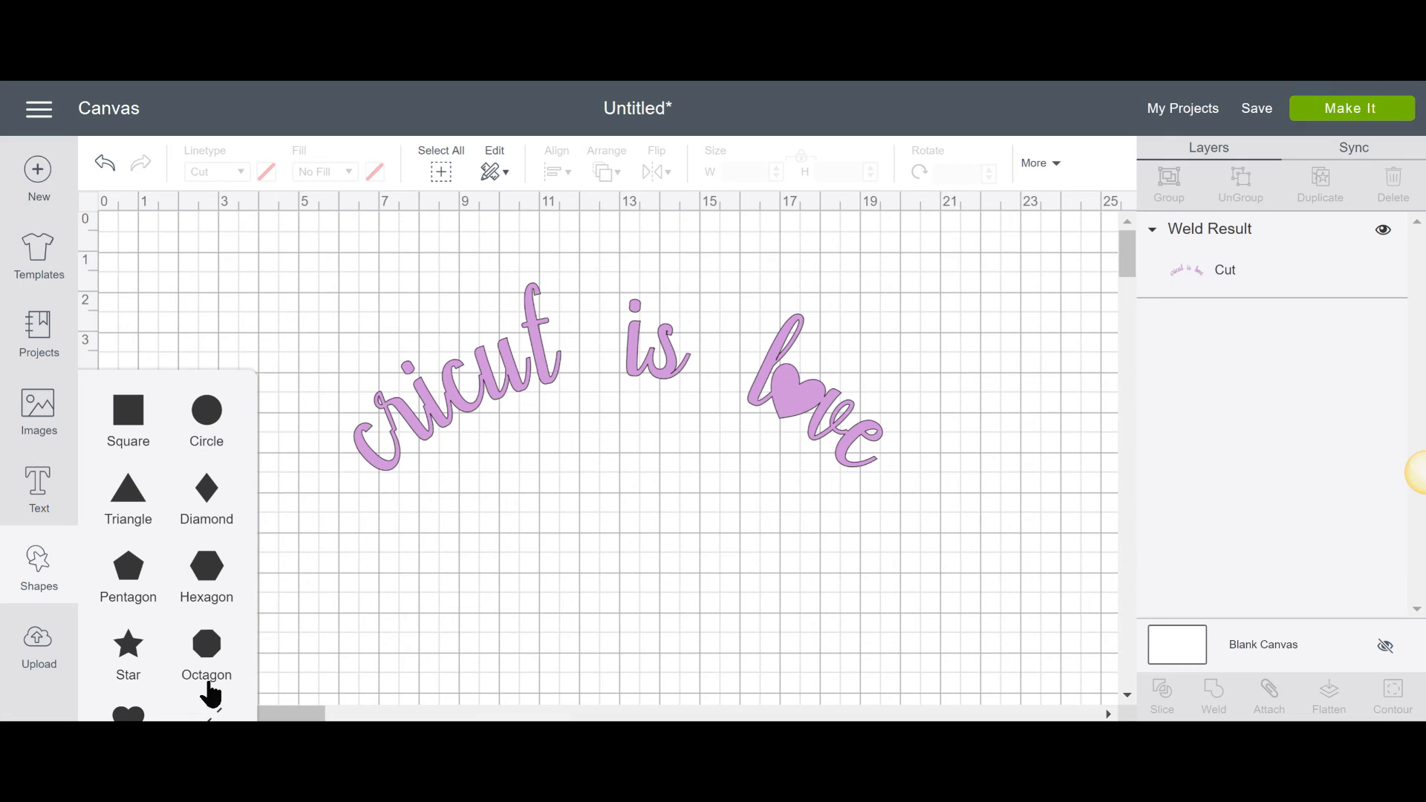
click(135, 713)
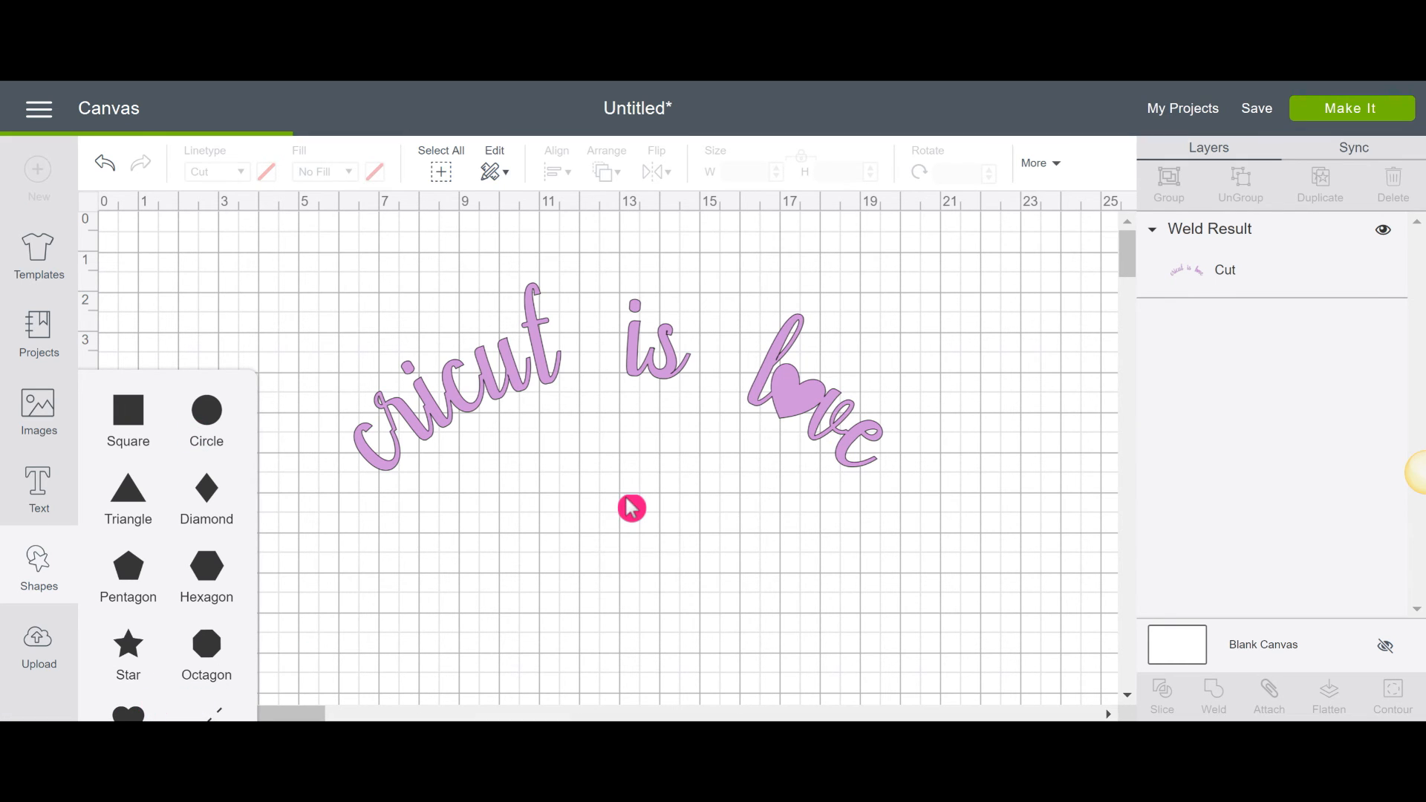
click(783, 588)
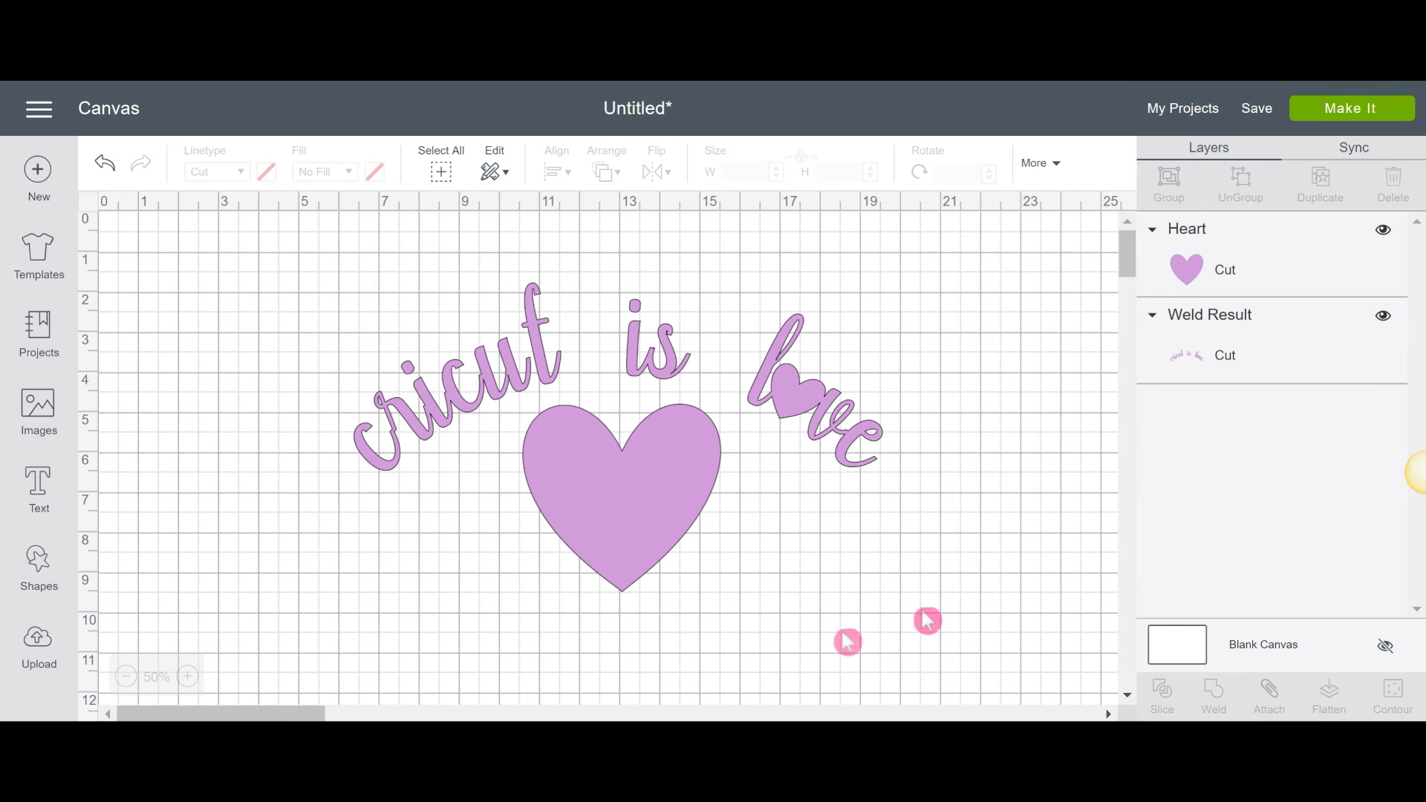
- Attach the heart to the "cricut is love" lettering and shift the attached design slightly left as one unit
drag(953, 614, 324, 247)
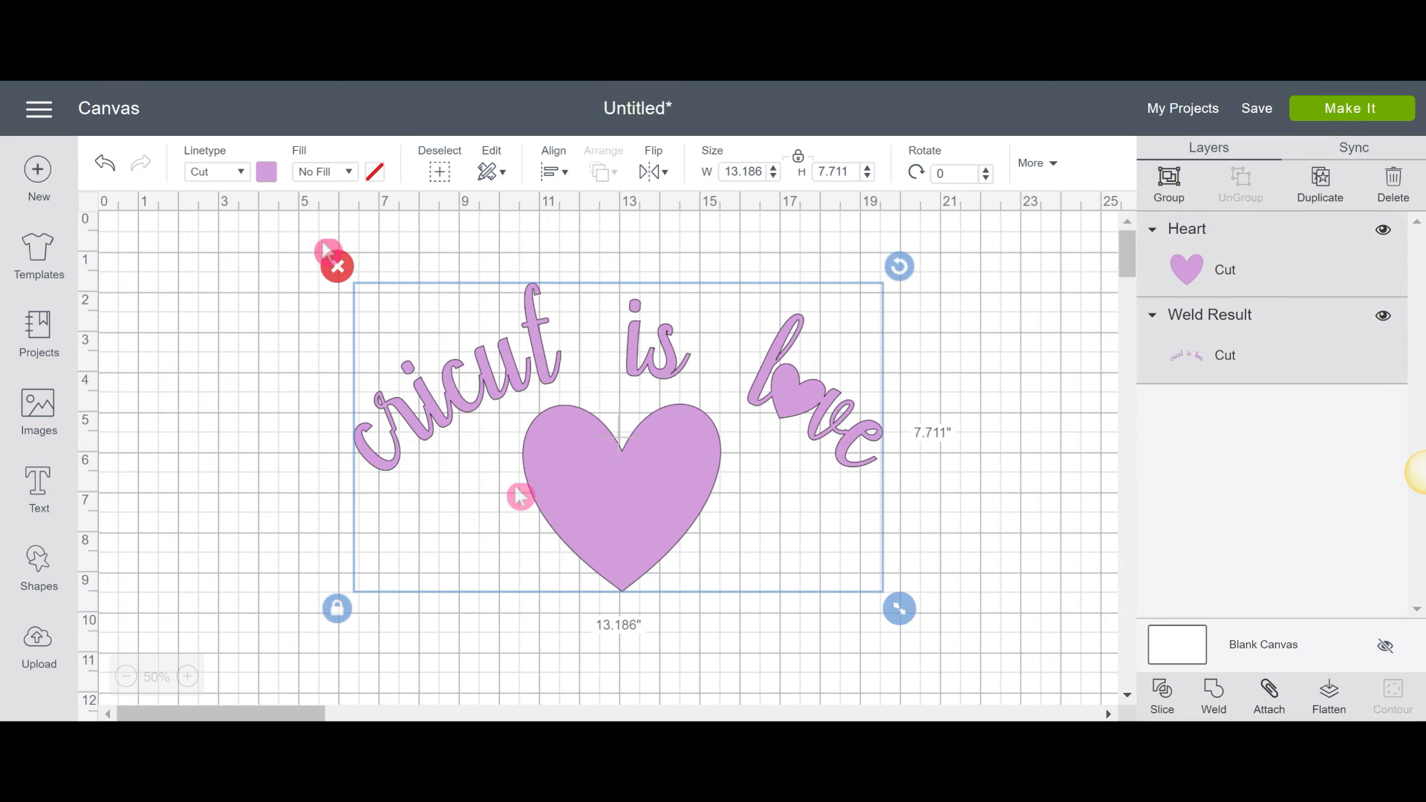
click(1269, 698)
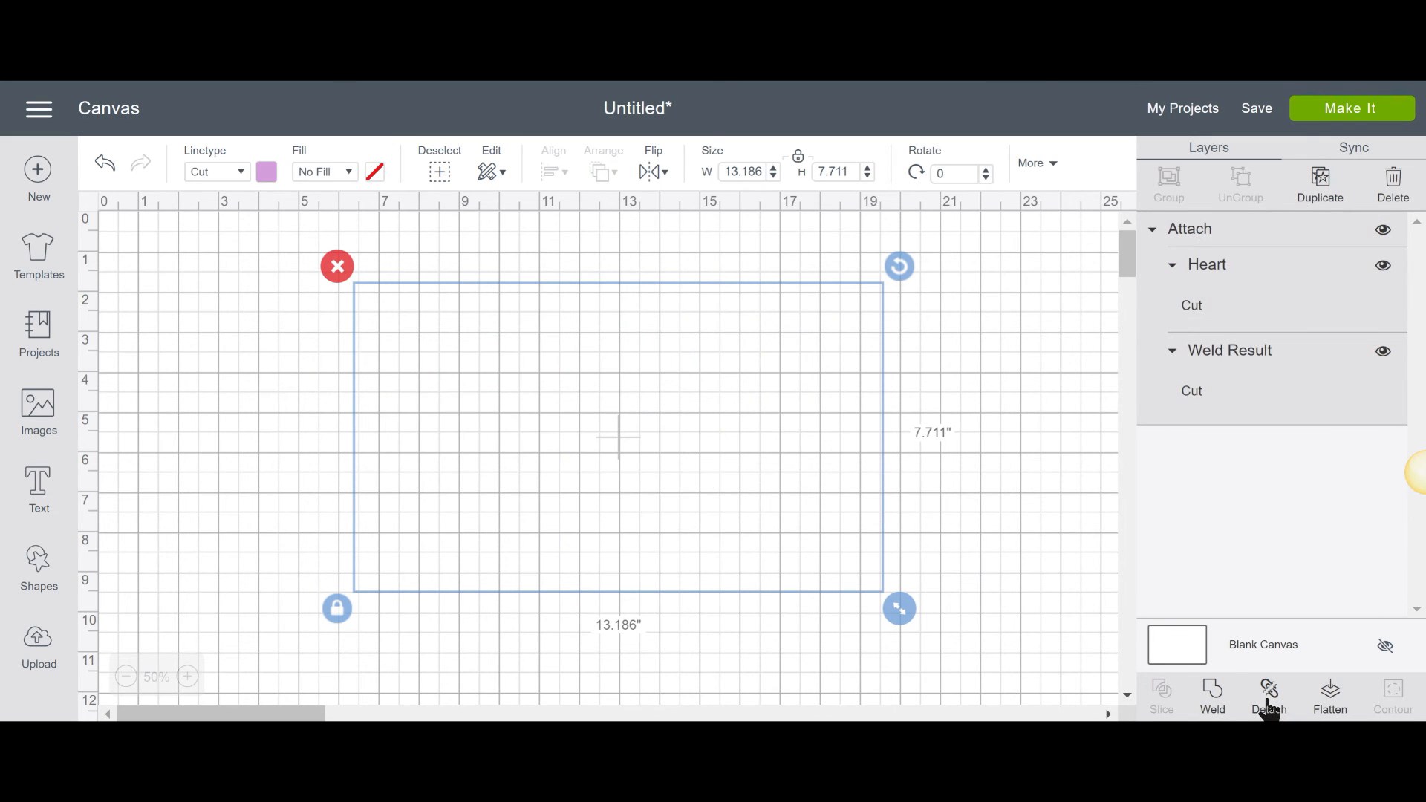
drag(679, 472, 623, 511)
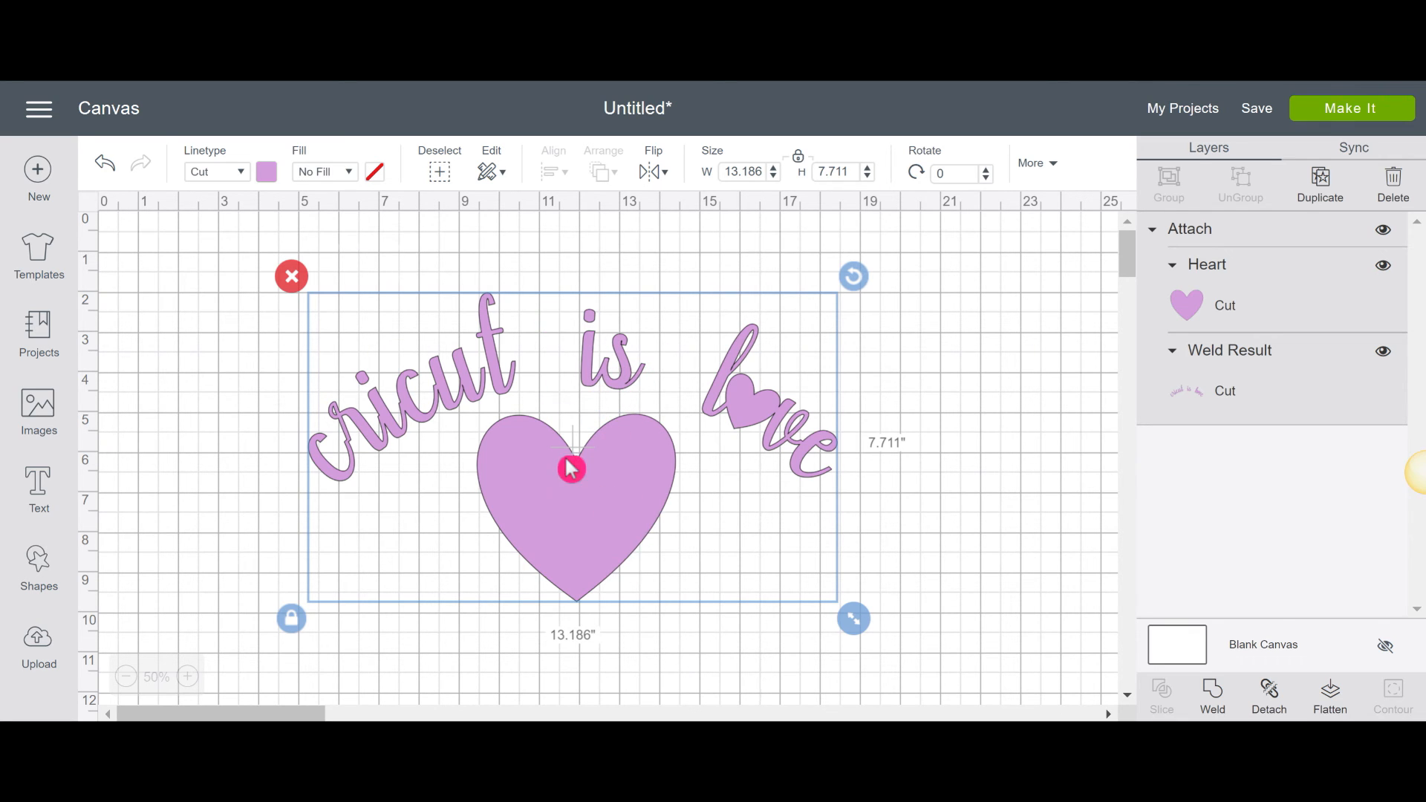
mouse_move(571, 468)
mouse_down()
mouse_move(666, 411)
mouse_move(659, 449)
mouse_move(557, 493)
mouse_move(574, 497)
mouse_up()
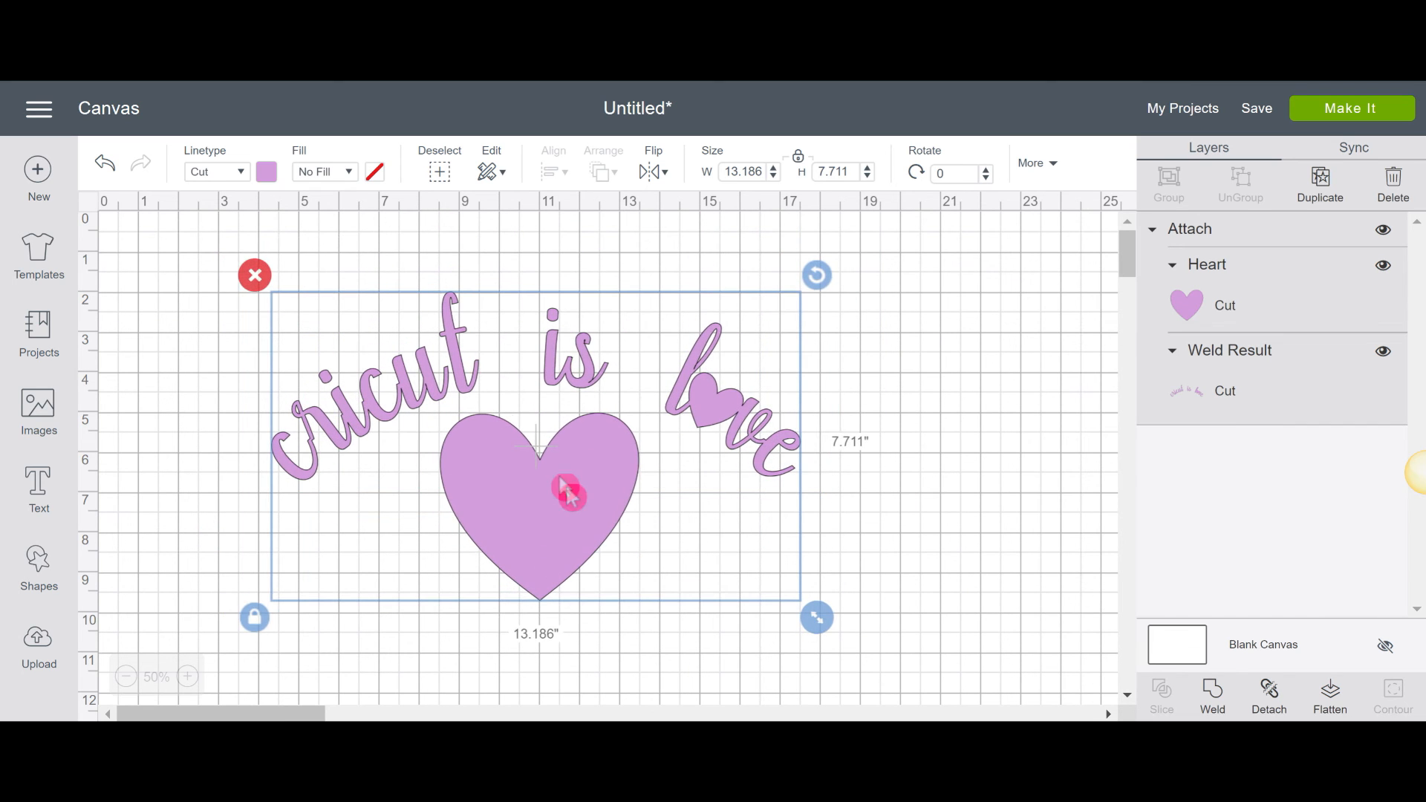
- Detach the heart from the lettering and raise it so its top overlaps the "t" and the word "is"
click(1285, 699)
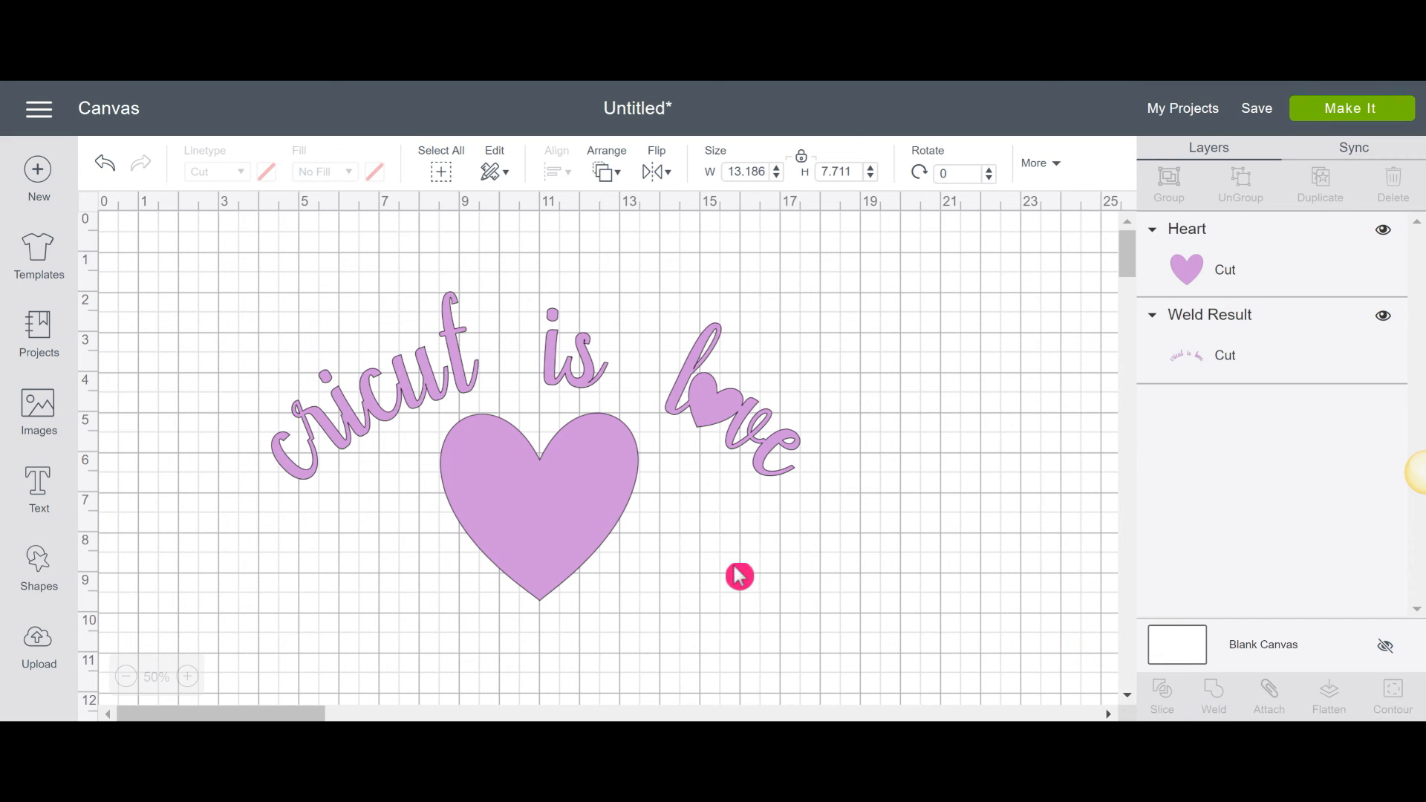
drag(579, 510, 584, 446)
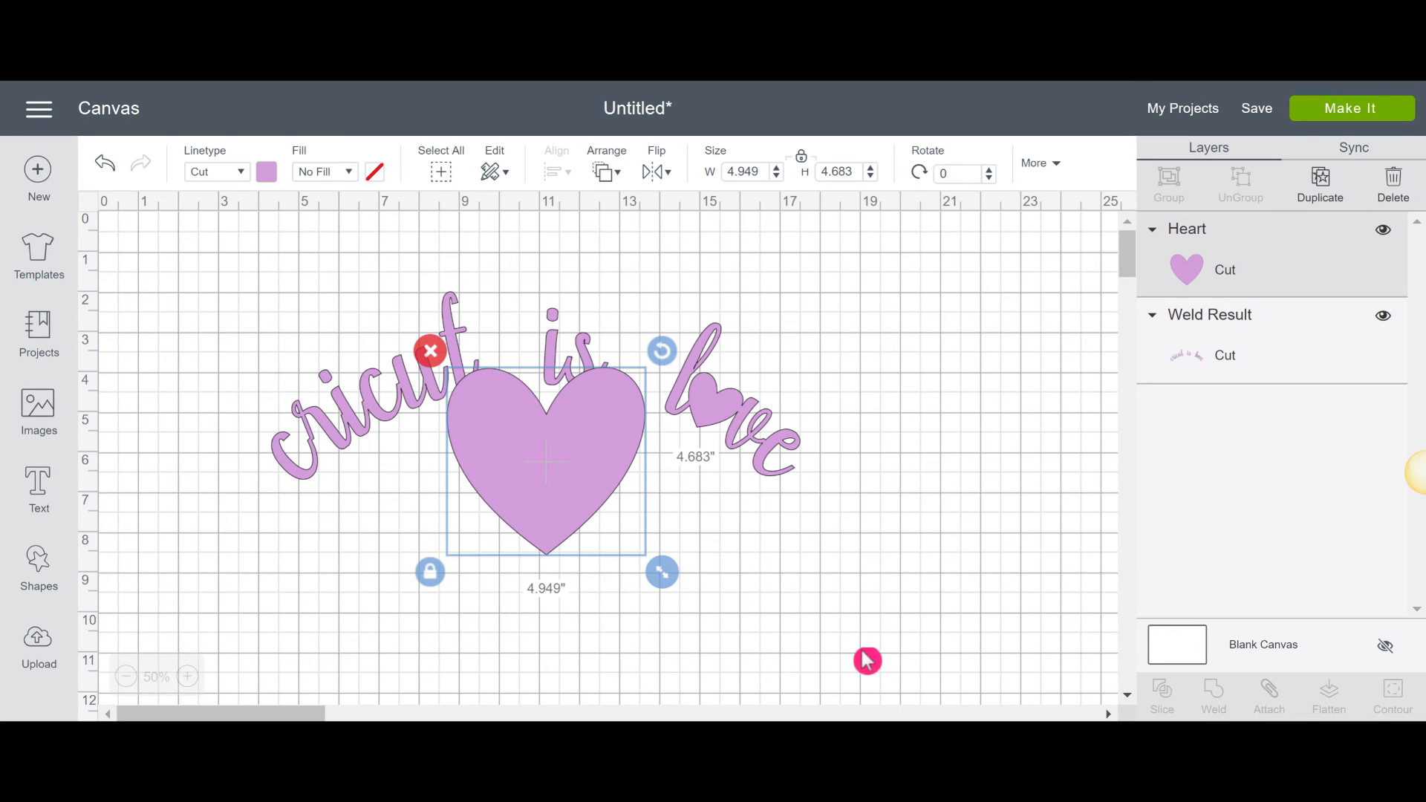
- Weld the overlapping heart and "cricut is love" lettering into one shape and move the welded design as a single piece
drag(899, 649, 280, 245)
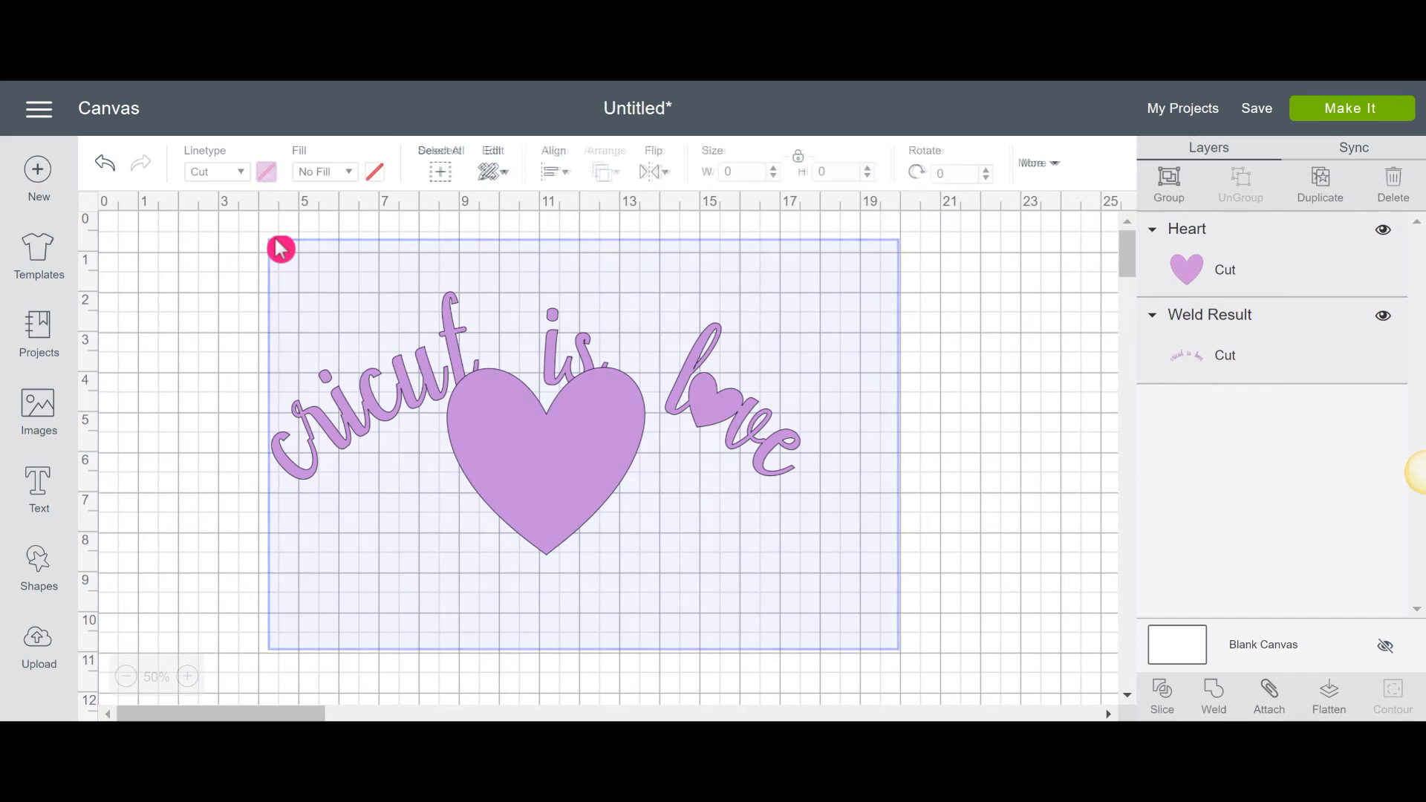
click(1227, 696)
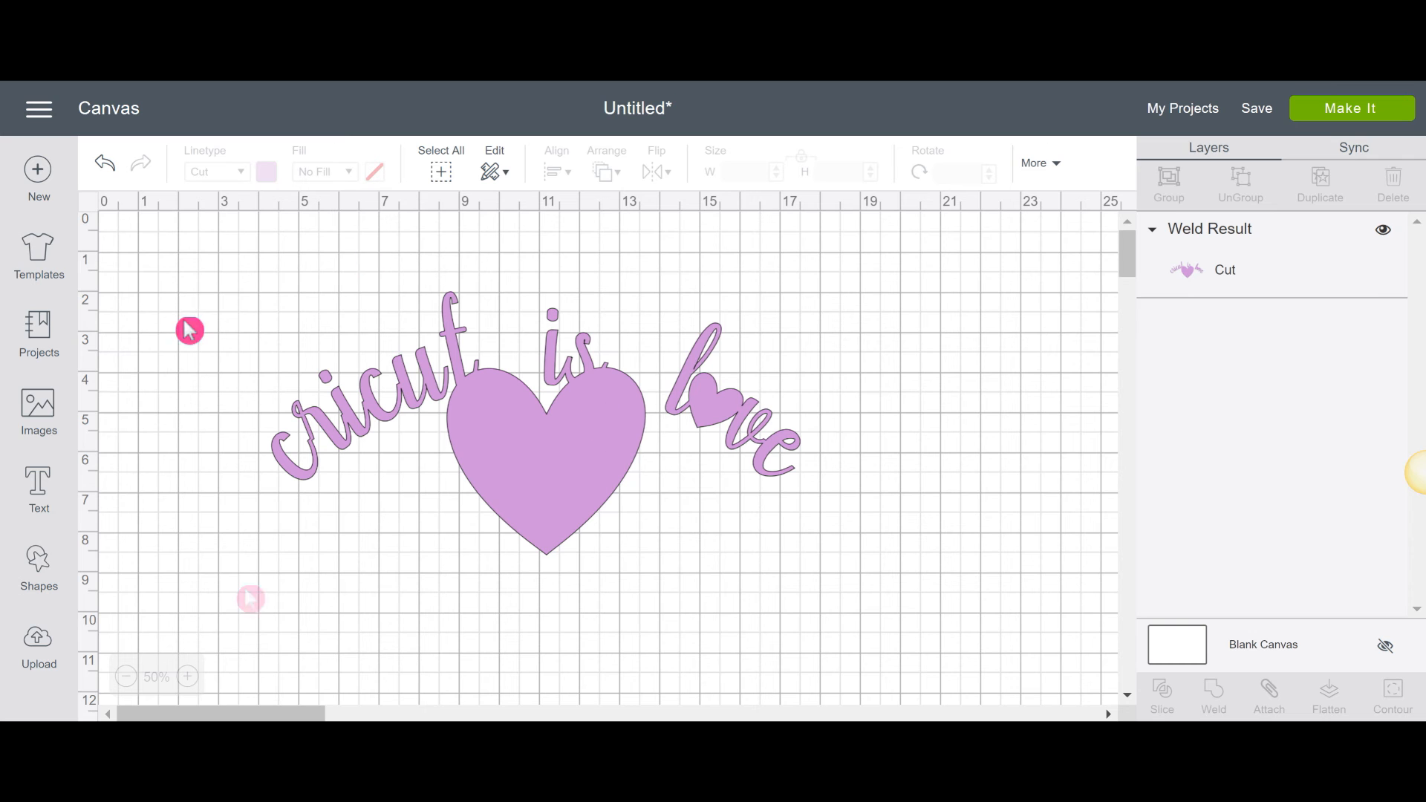
drag(656, 447, 595, 404)
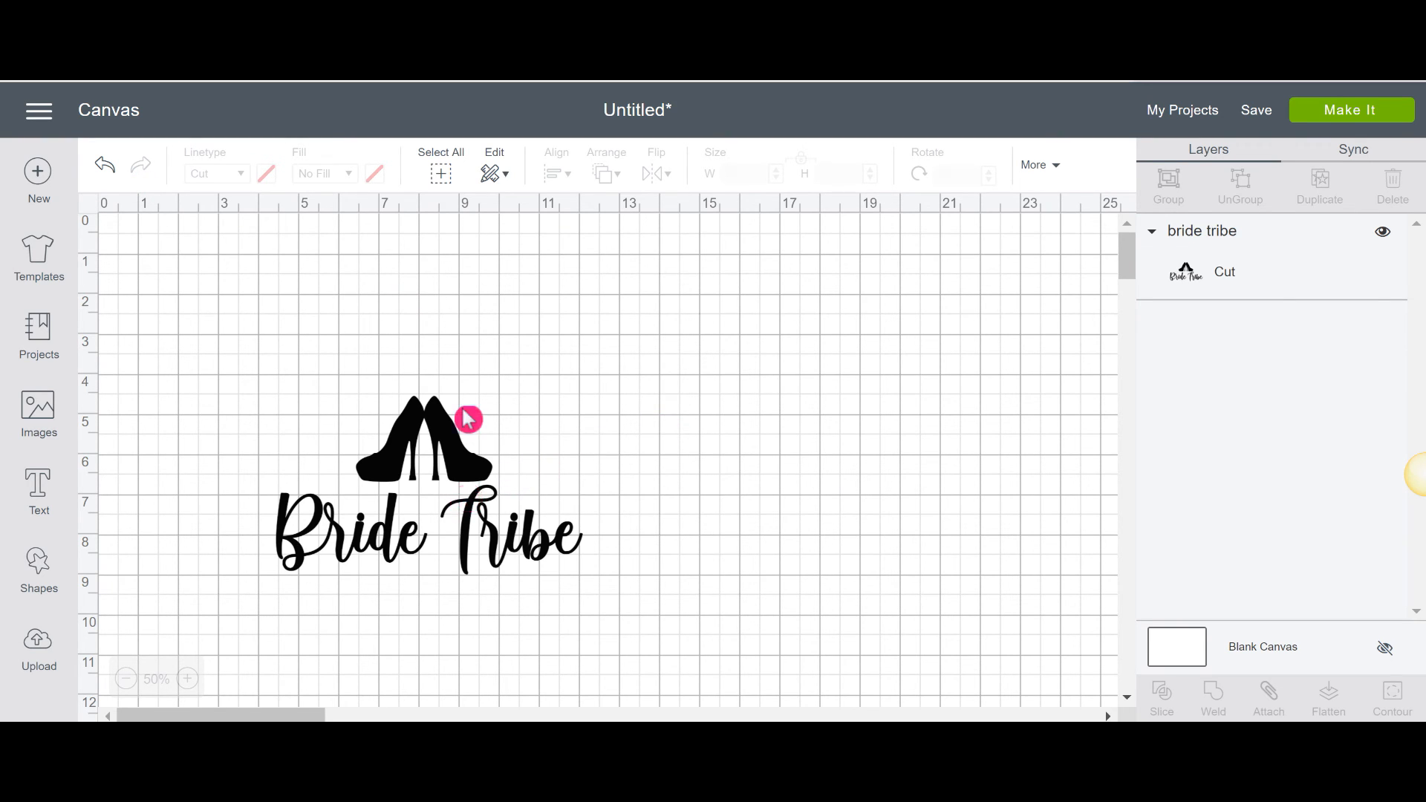
- Move the black Bride Tribe image up and to the right, and insert a square placed beside its upper-left side
drag(494, 512, 535, 455)
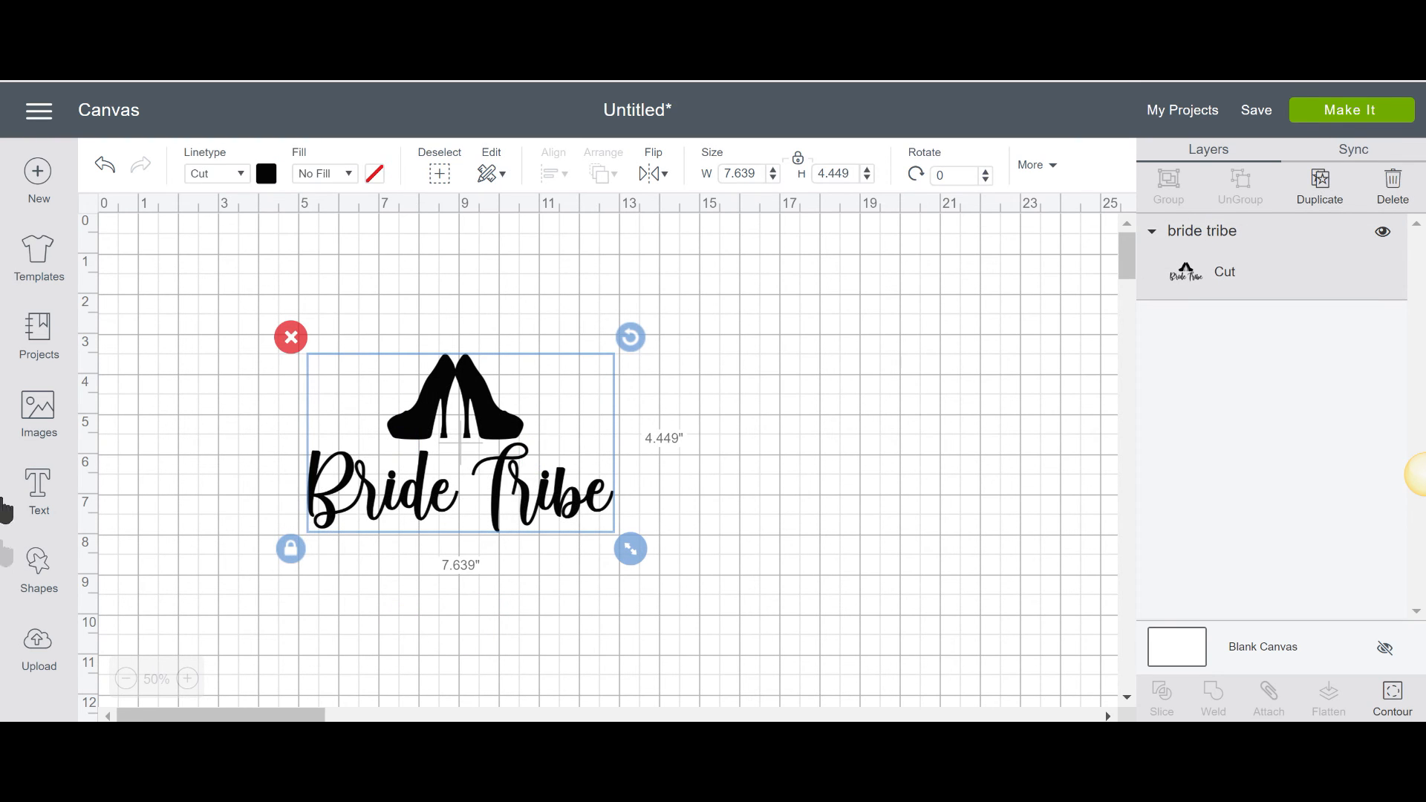
click(37, 576)
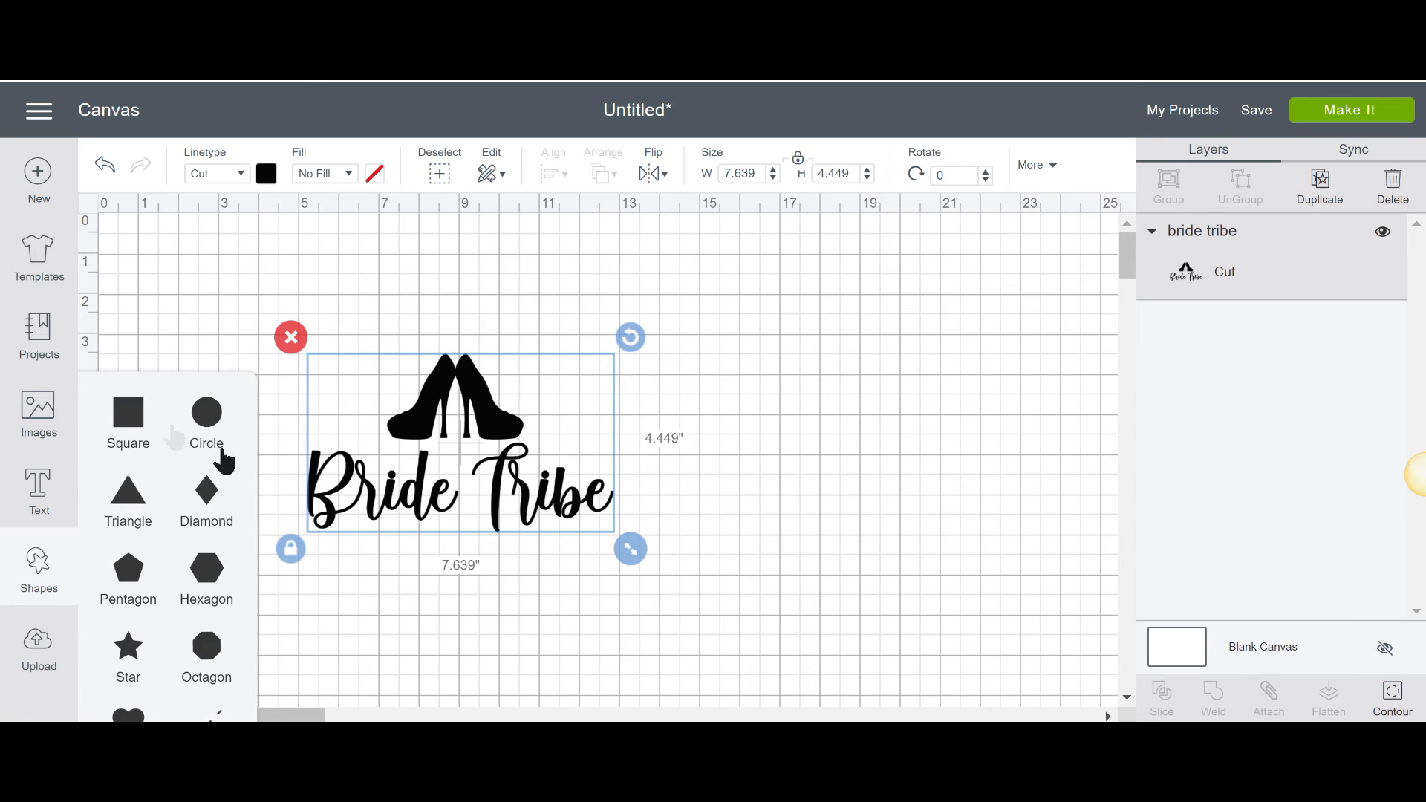
click(130, 418)
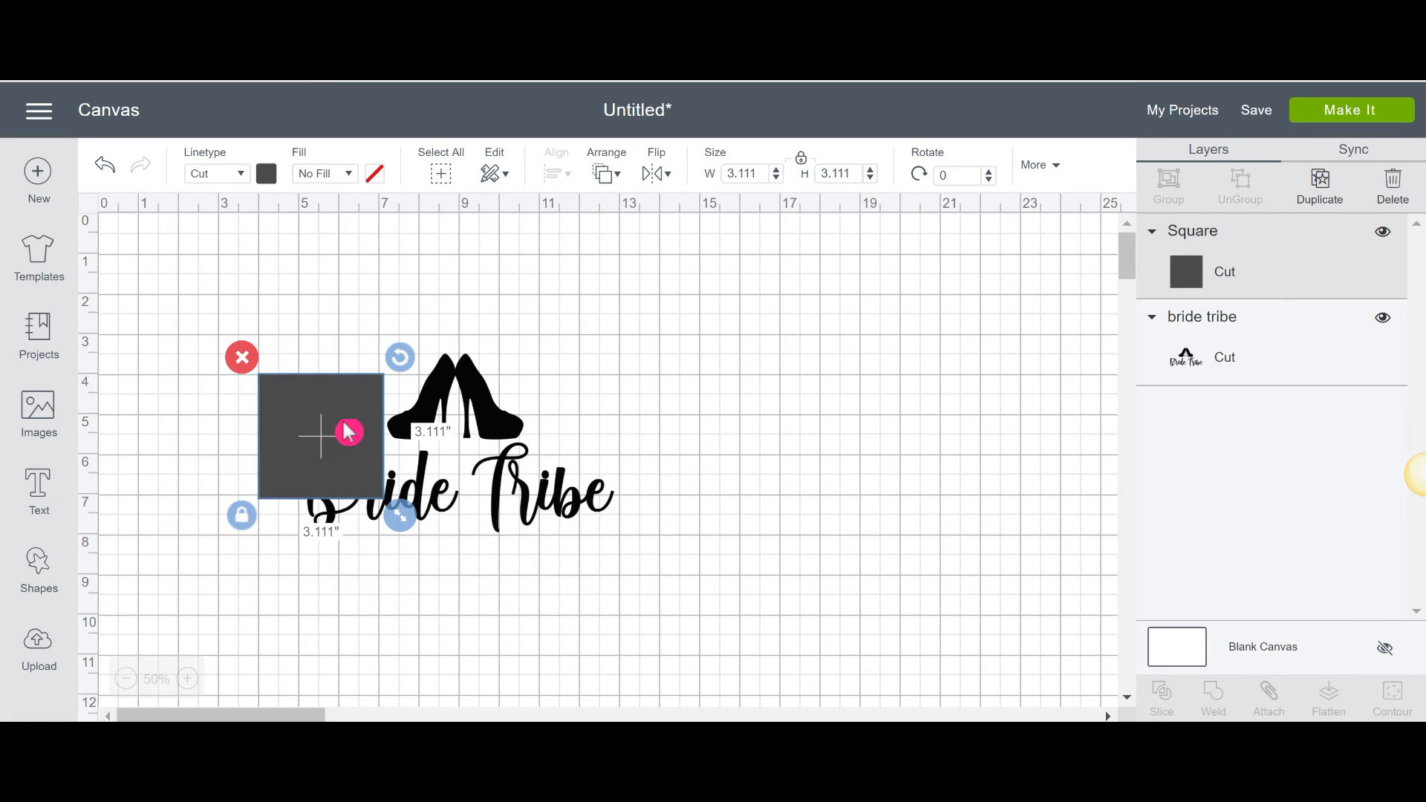
drag(348, 432, 262, 379)
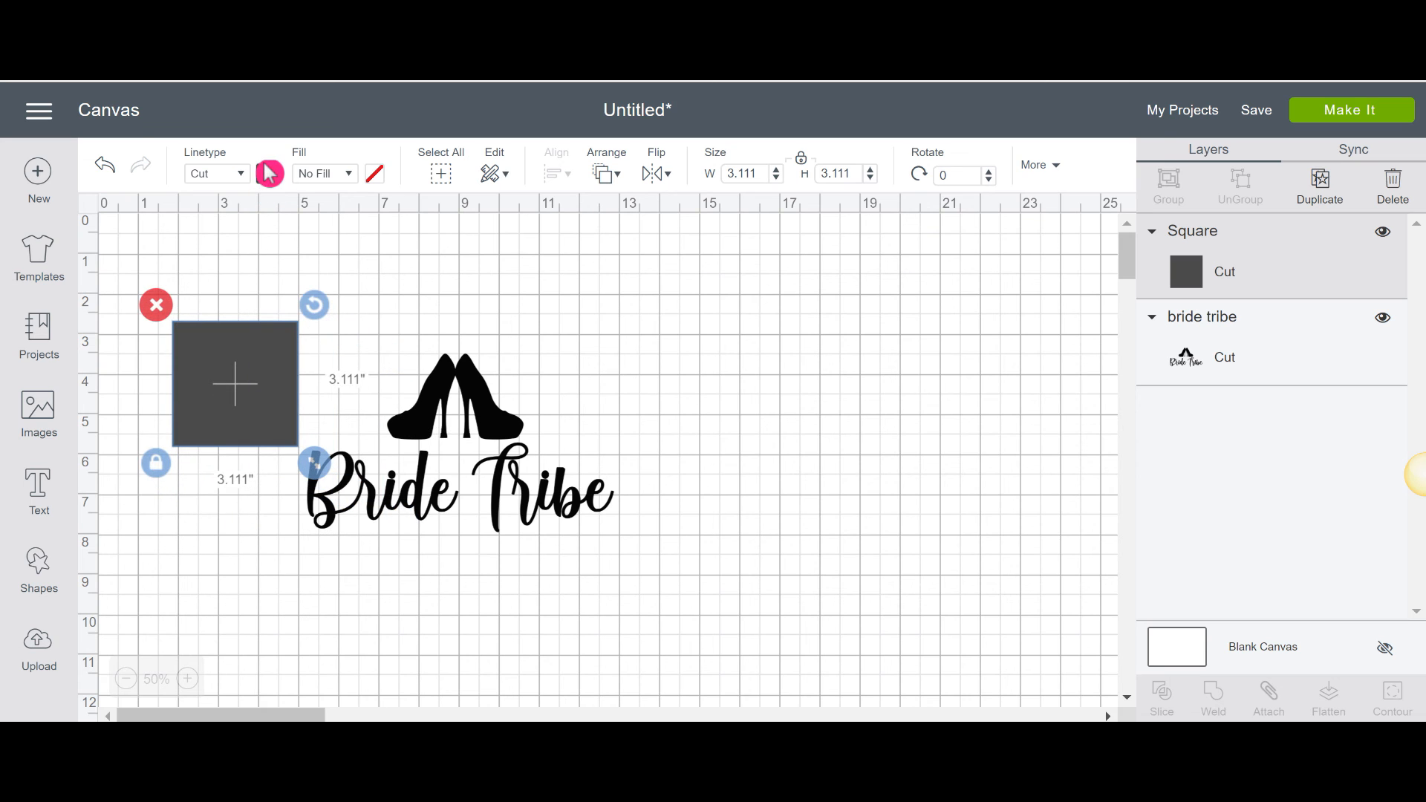
- Color the square light pink and, enlarged to about 10.17 in, send it to the back behind the Bride Tribe image
click(266, 174)
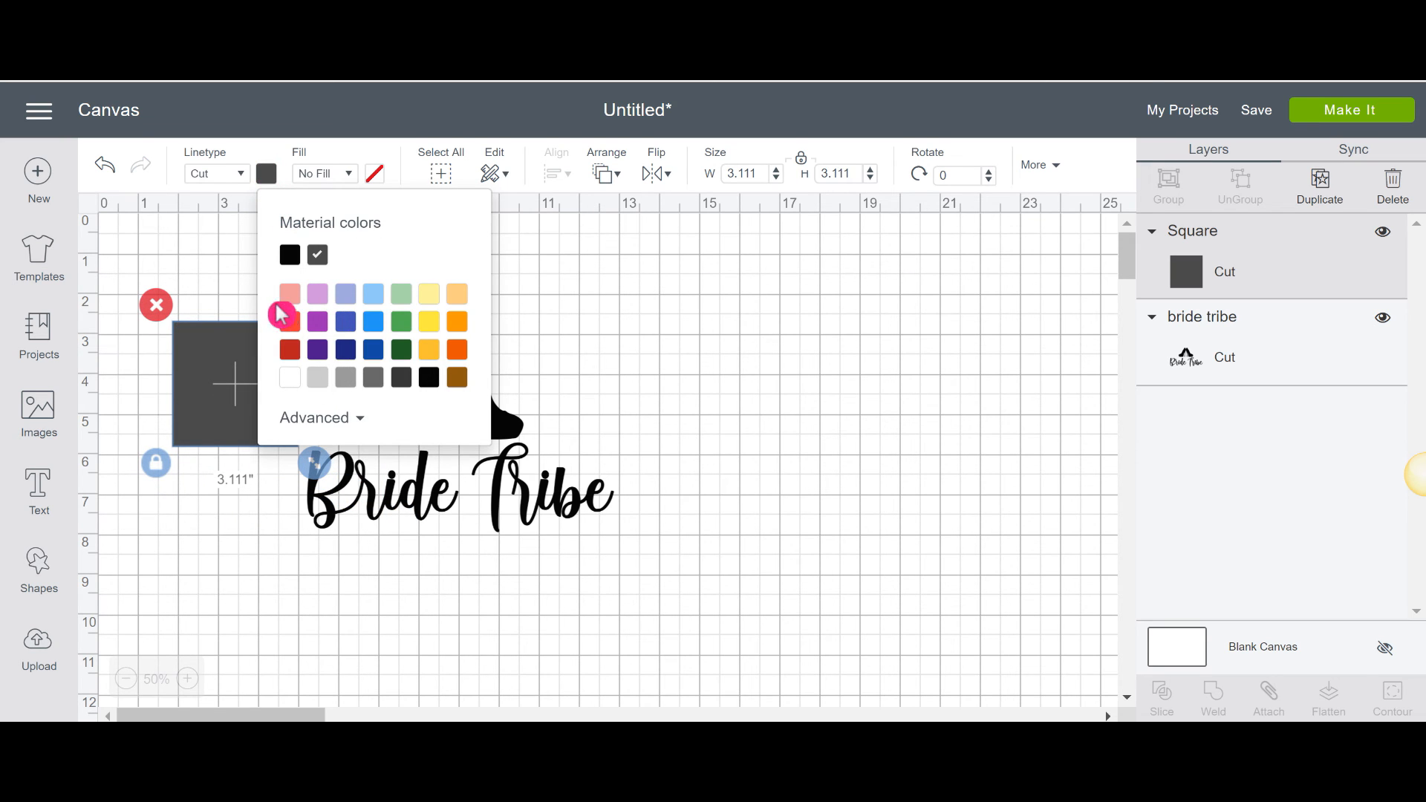
click(288, 300)
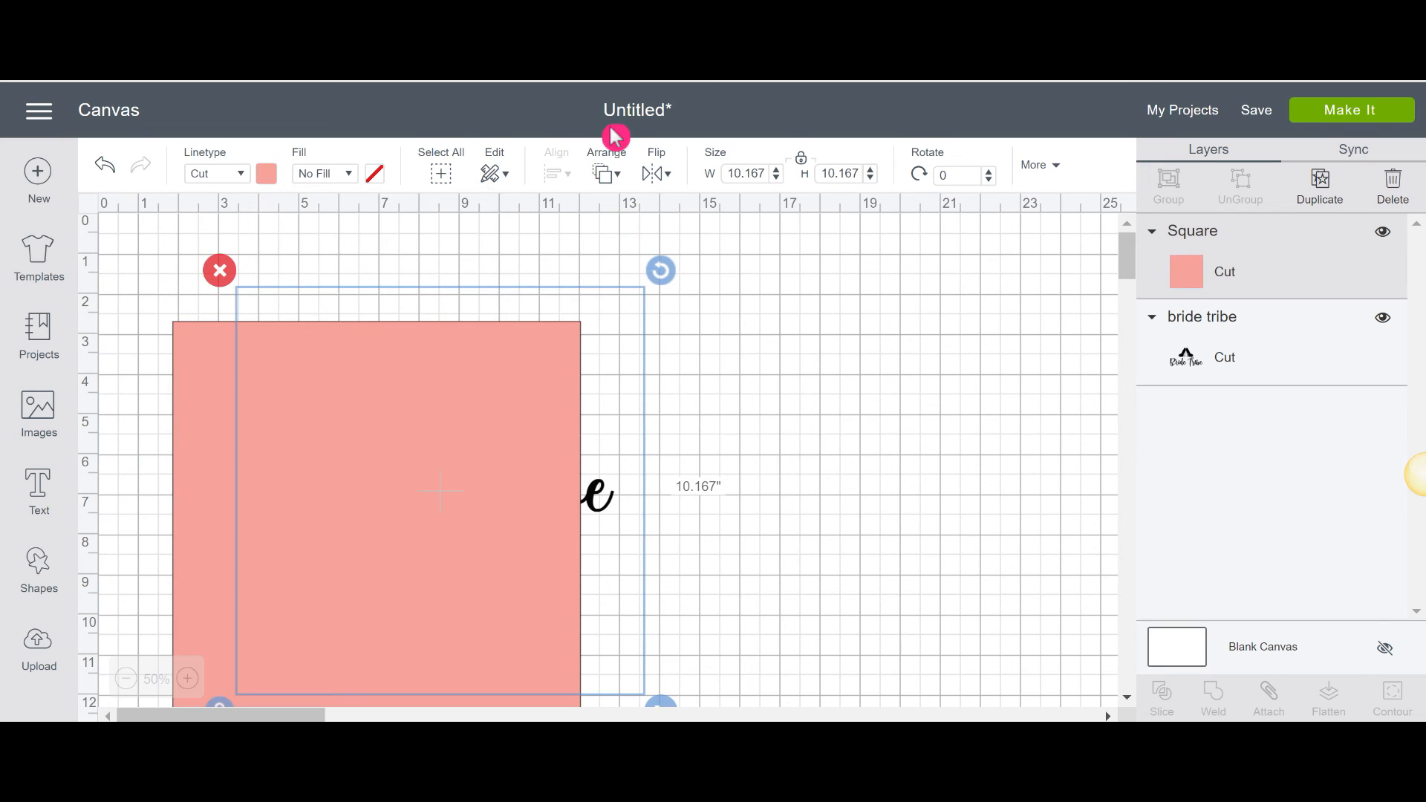
click(616, 174)
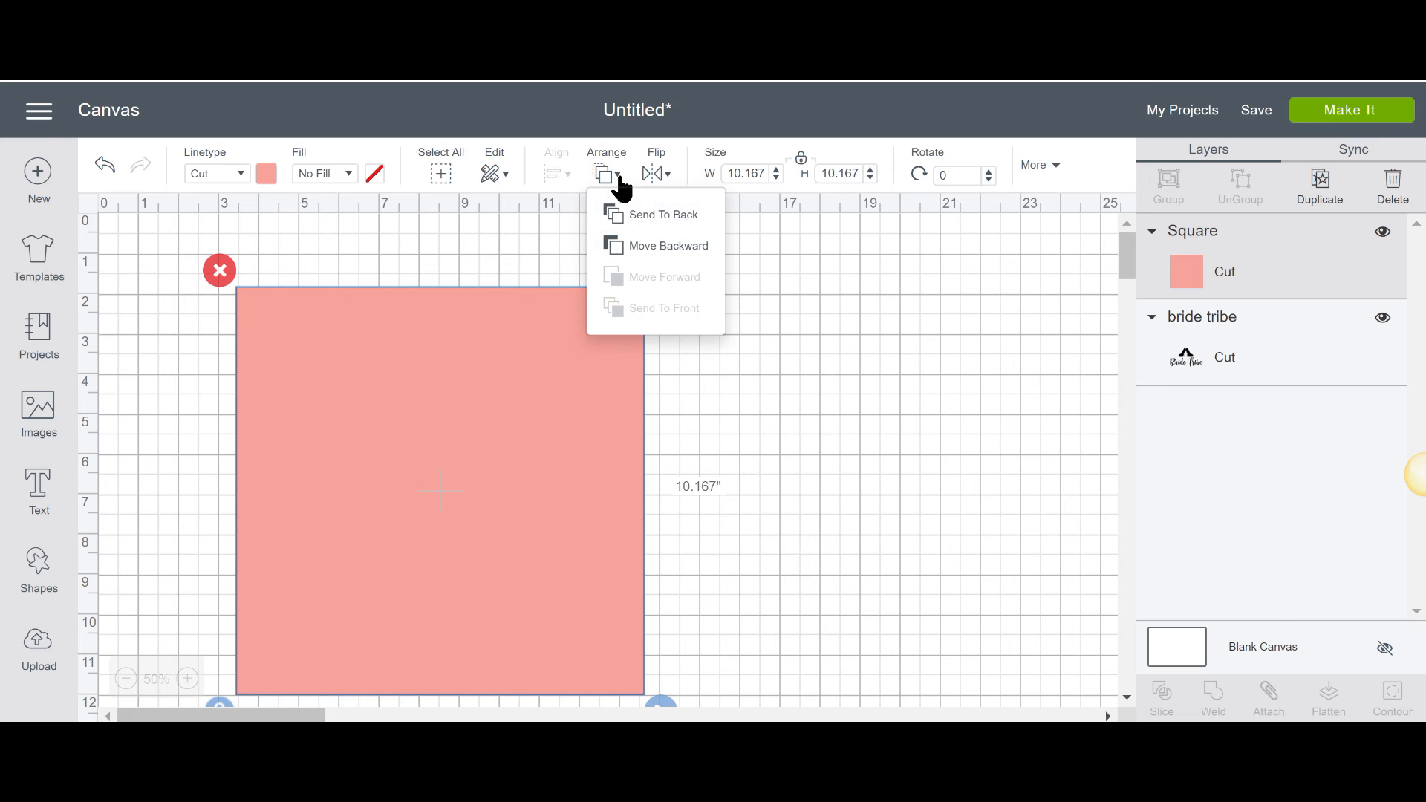
click(673, 219)
- Unlock the pink square's proportions, shrink it to a wide rectangle and center the Bride Tribe image on it
scroll(835, 479, down, 3)
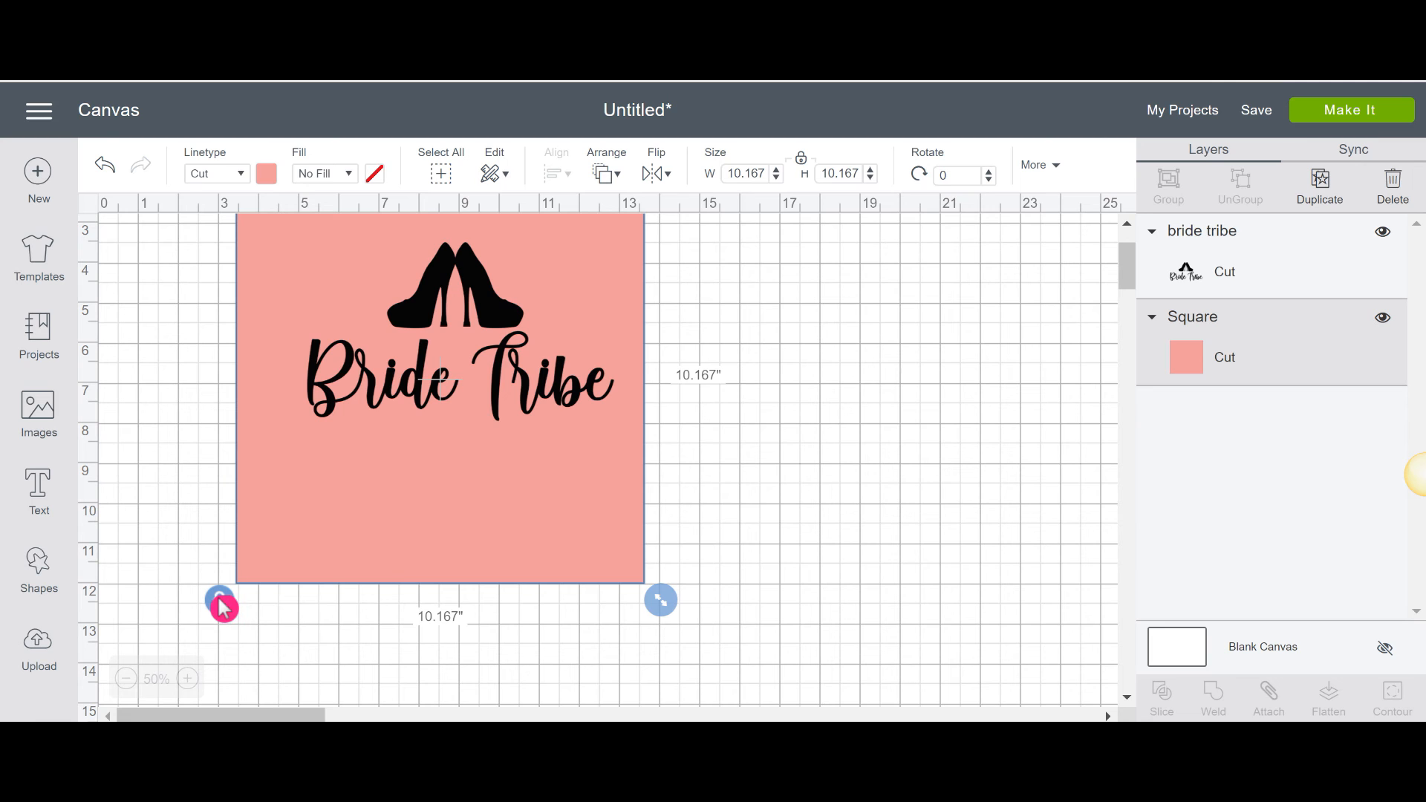
drag(661, 600, 611, 423)
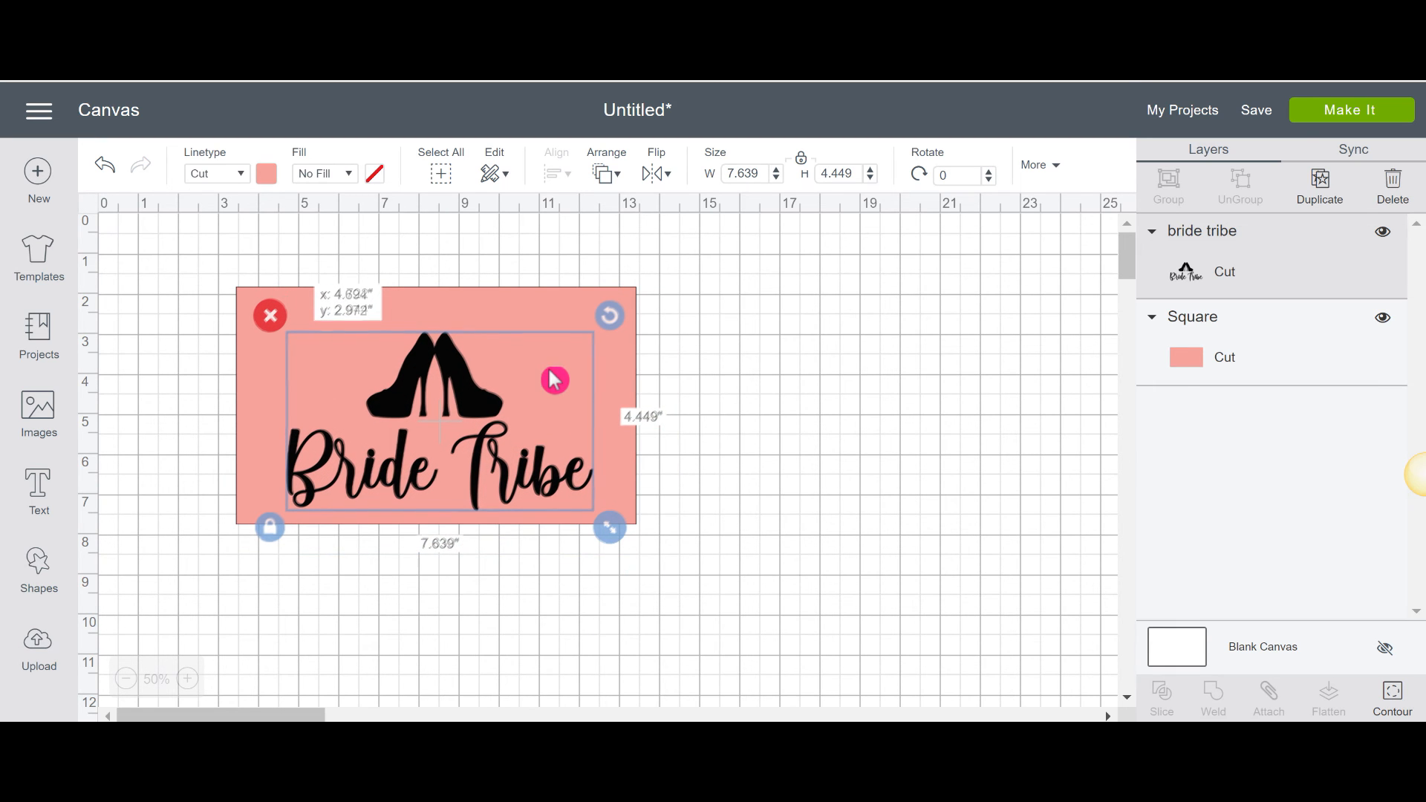
click(182, 630)
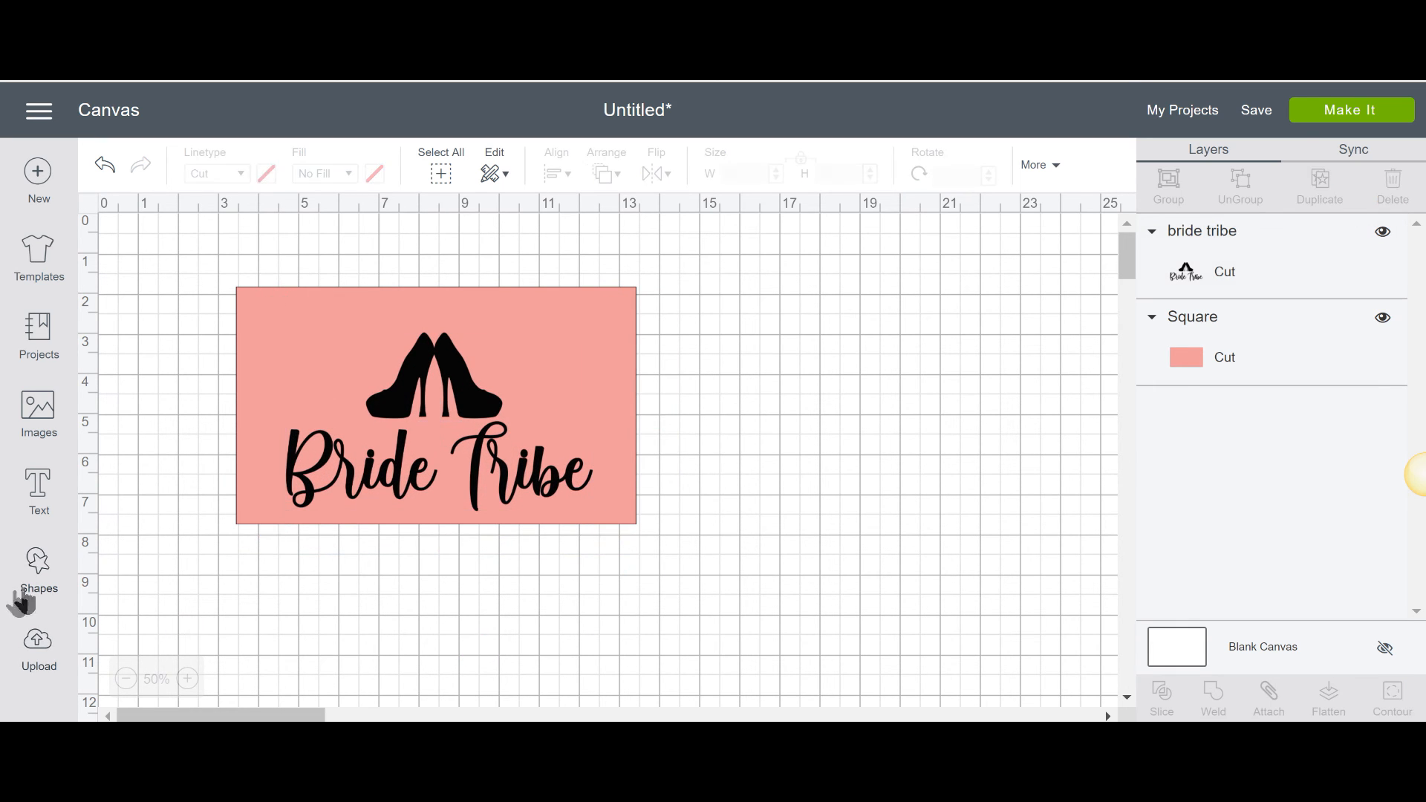
- Add two small red hearts to the pink rectangle, one on each side of the high-heeled shoes
click(37, 587)
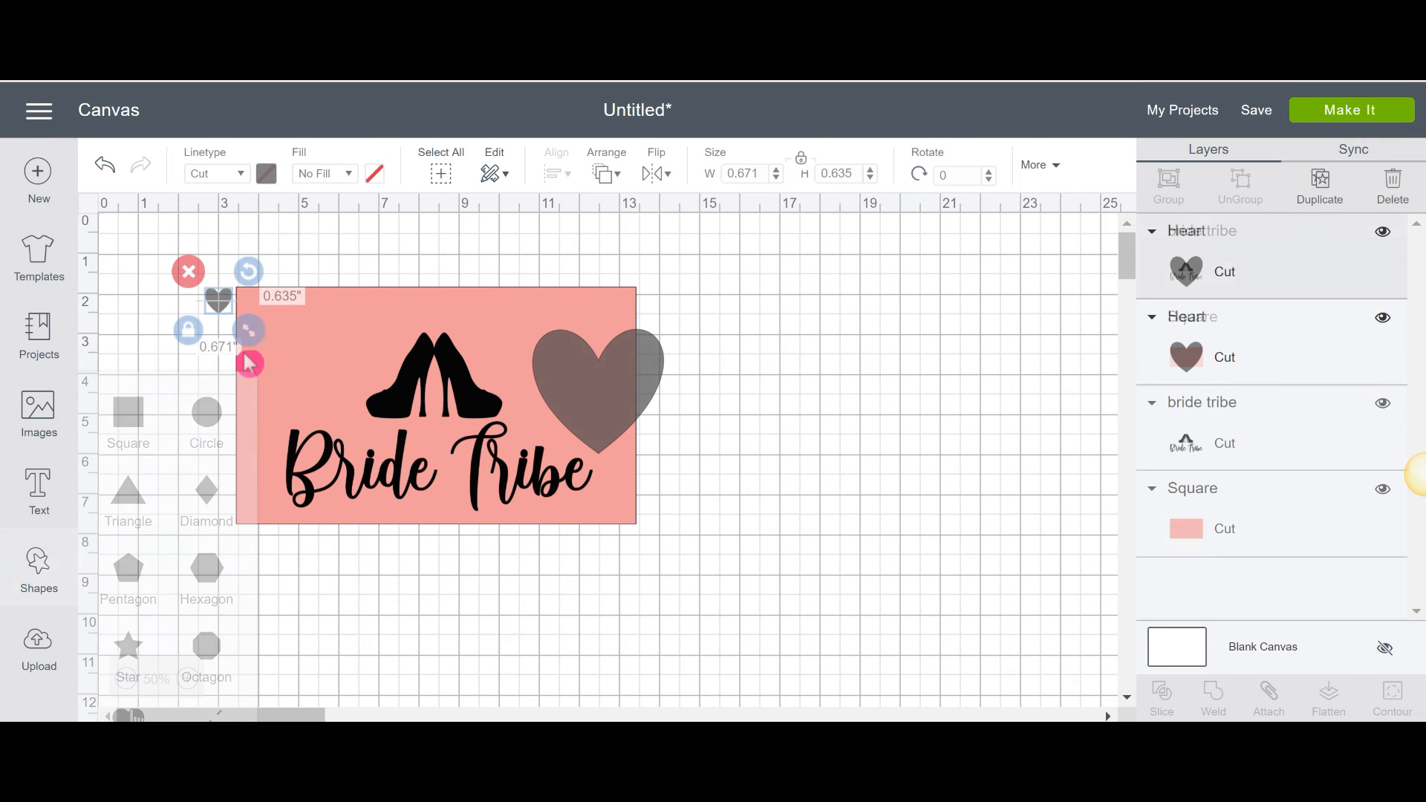
drag(248, 360, 317, 353)
click(268, 175)
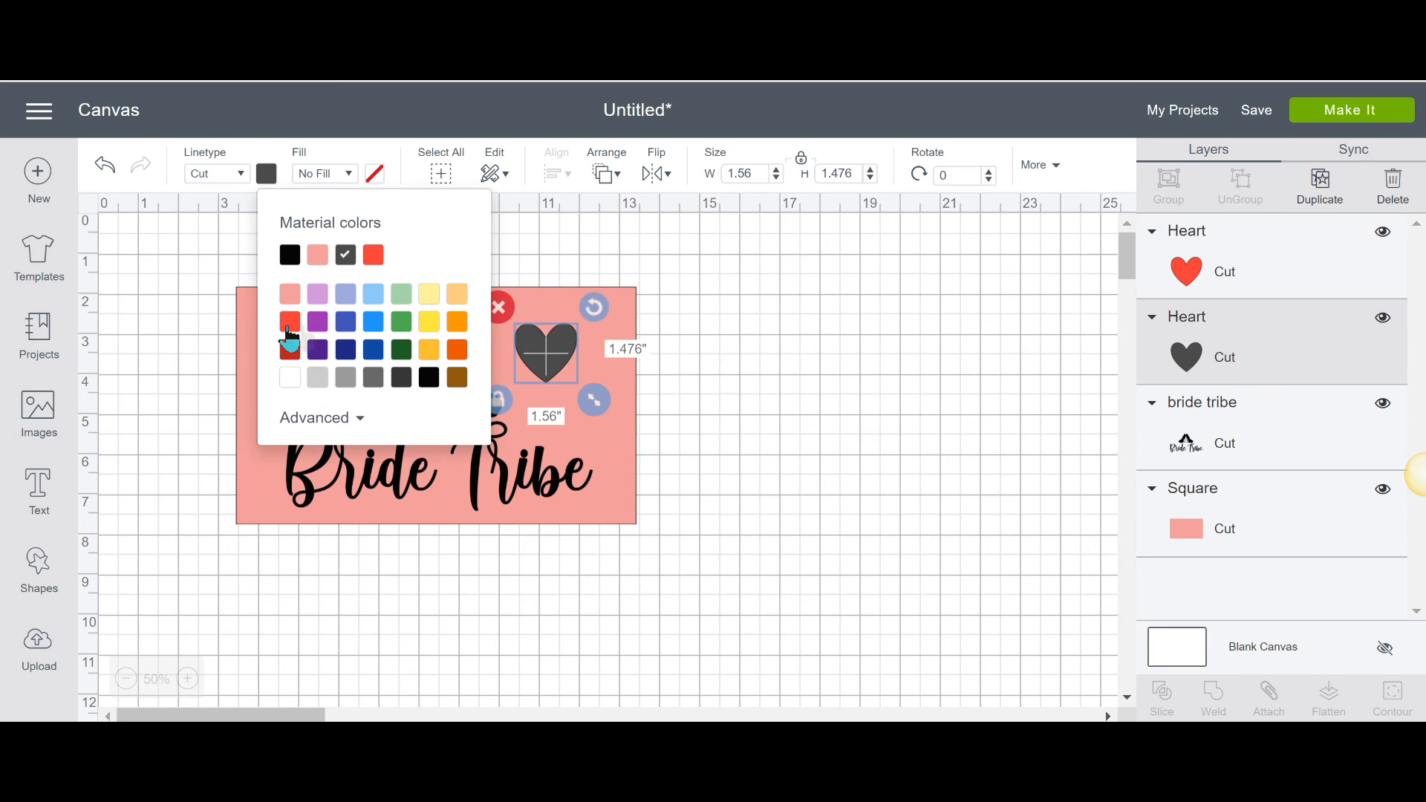
drag(551, 358, 562, 357)
click(699, 408)
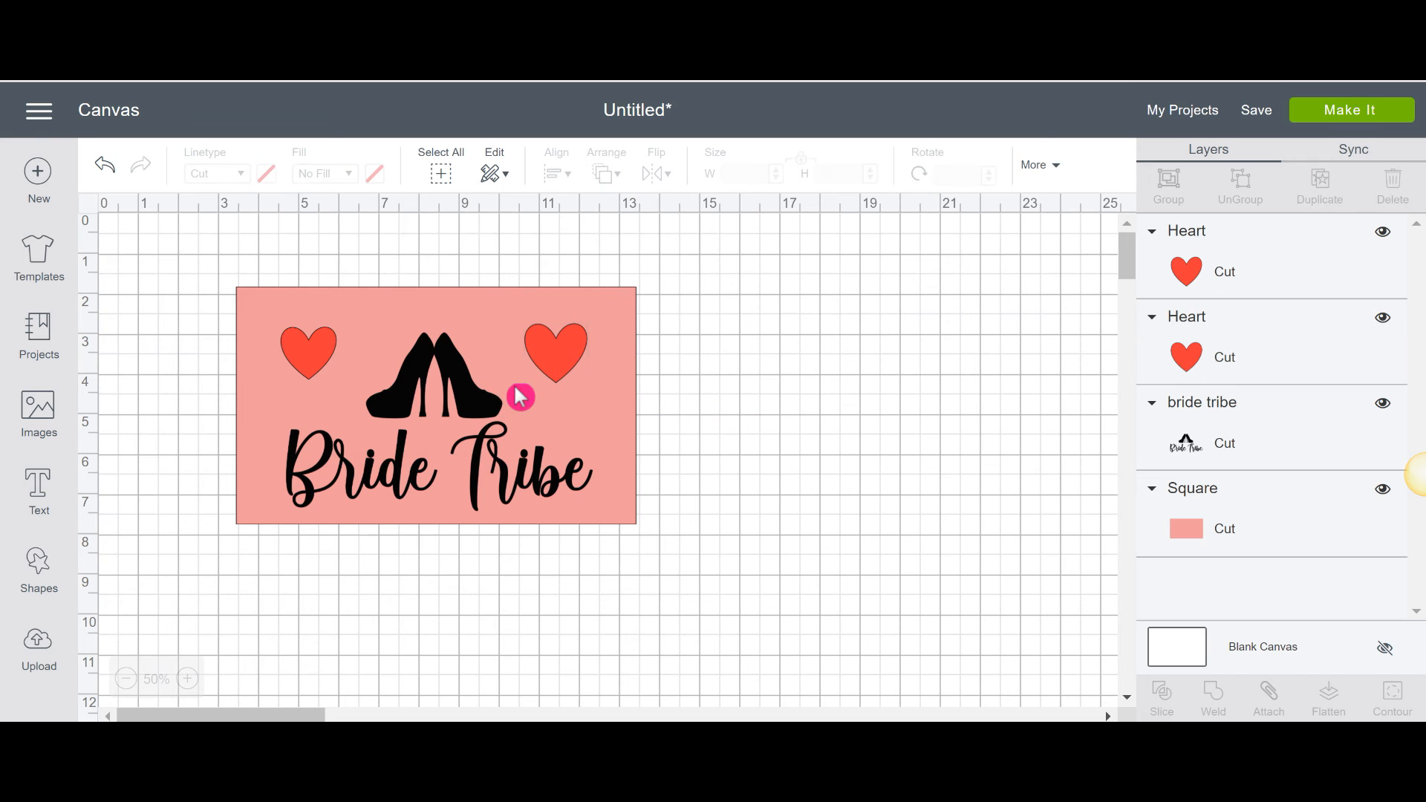
drag(570, 364, 566, 367)
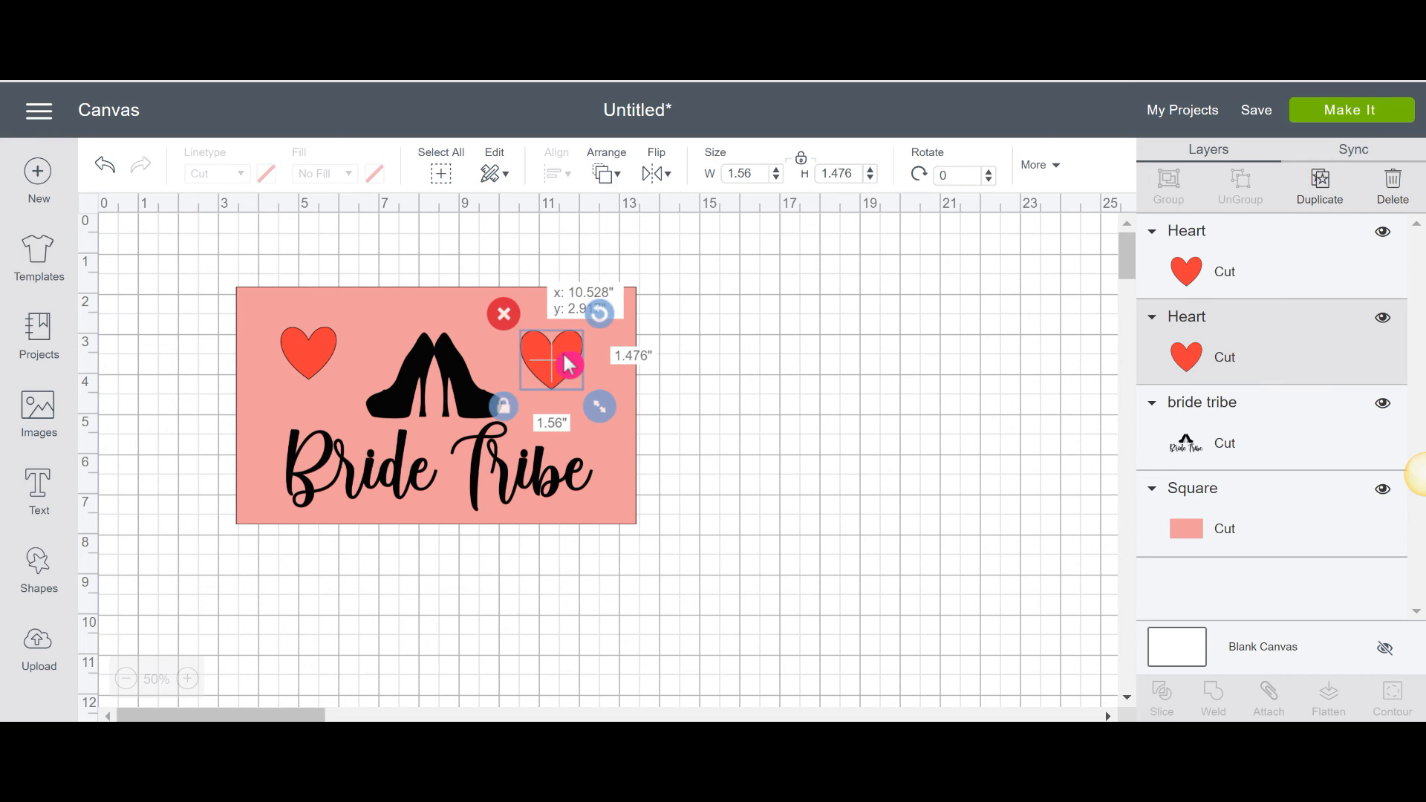
click(799, 527)
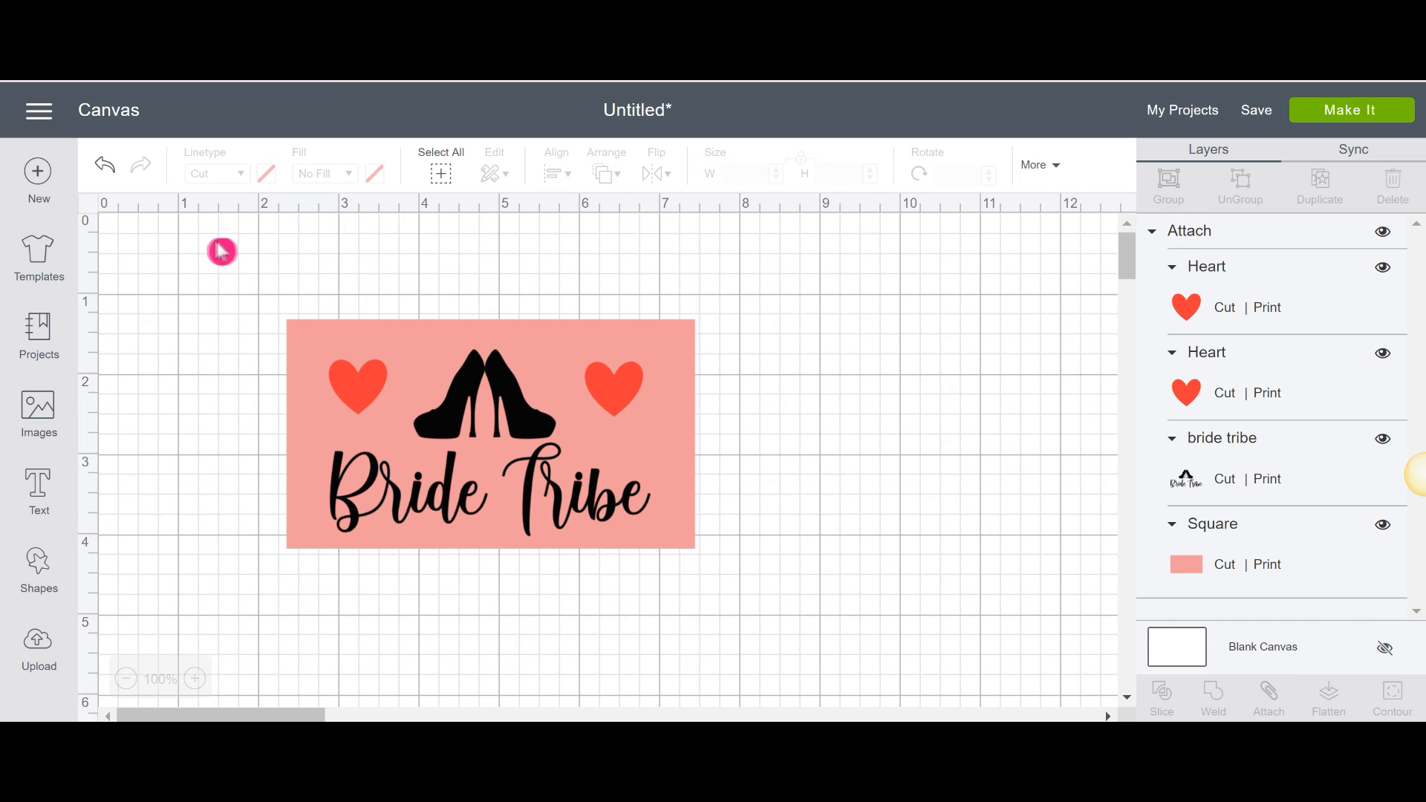
- Flatten the attached Bride Tribe design into a single printable layer and unflatten it again
drag(221, 251, 768, 551)
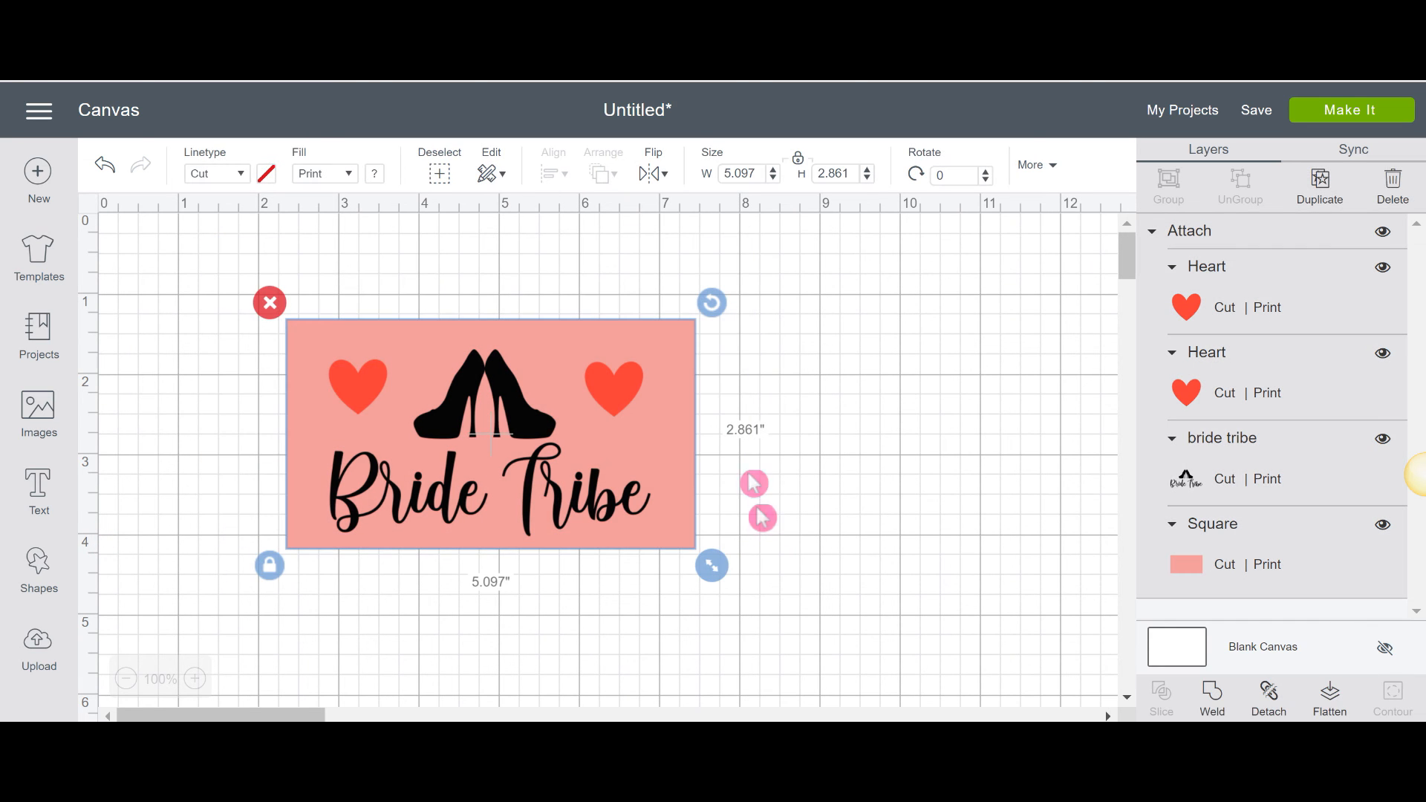
click(1329, 702)
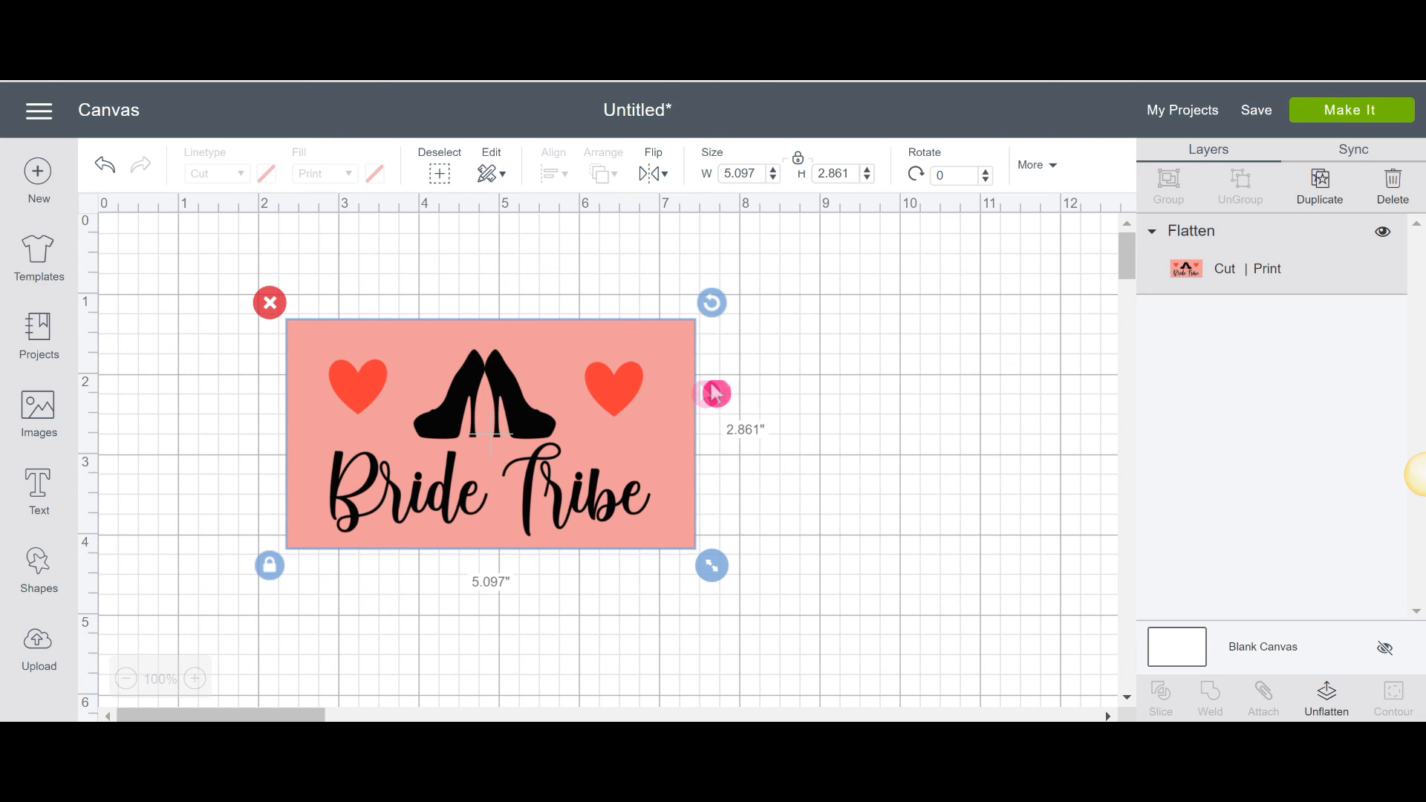
click(1335, 711)
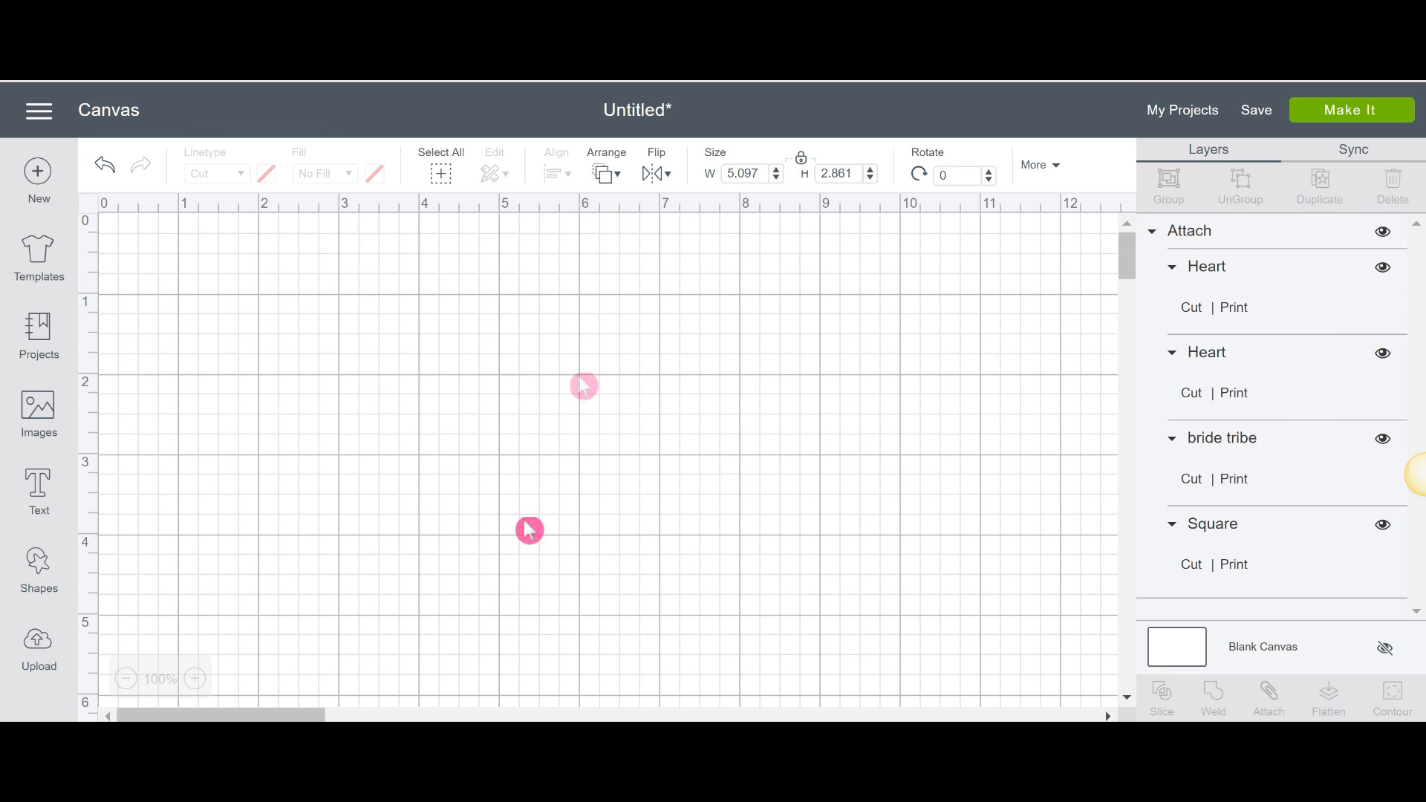
drag(502, 413, 518, 410)
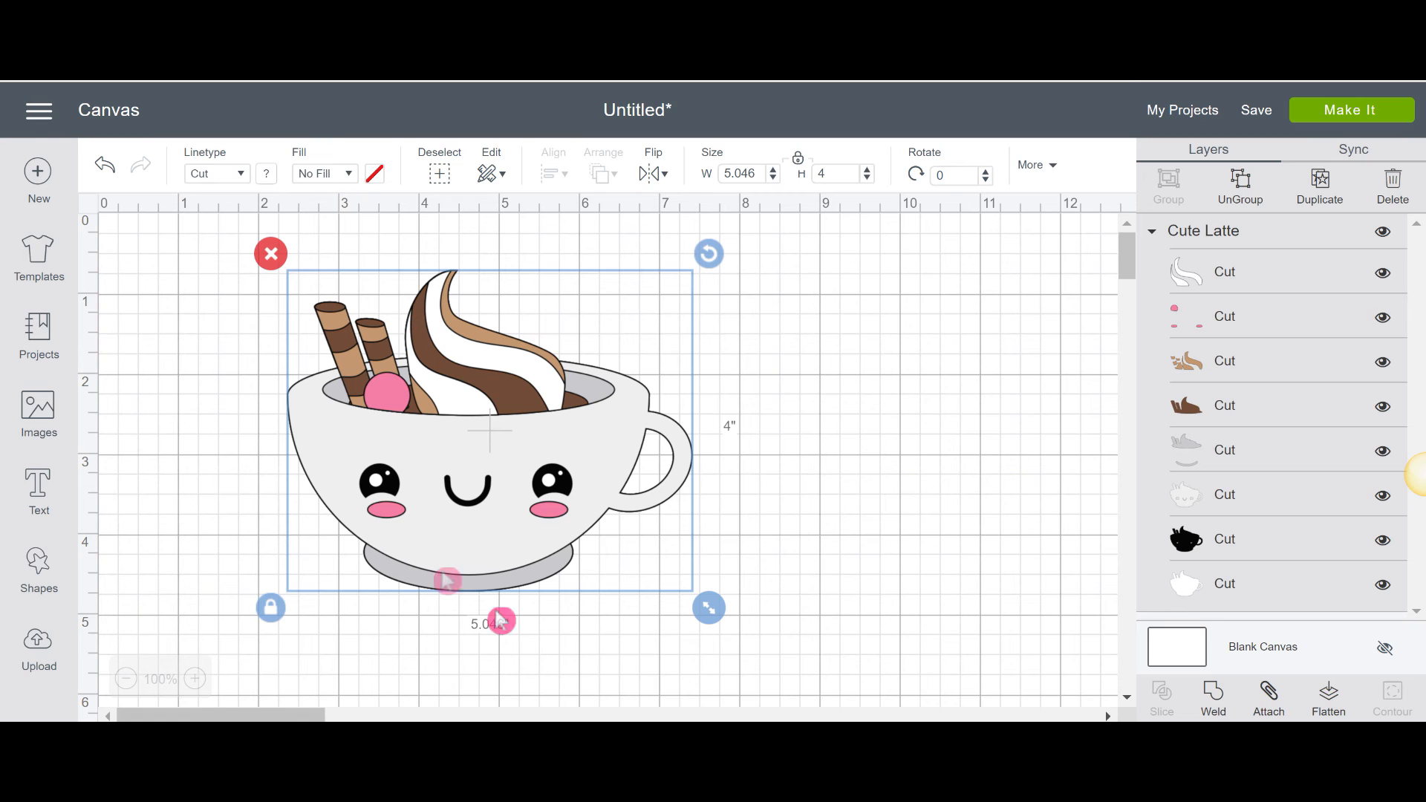
- Move the Cute Latte image slightly up and to the right and ungroup it into separate layers
drag(586, 422, 656, 410)
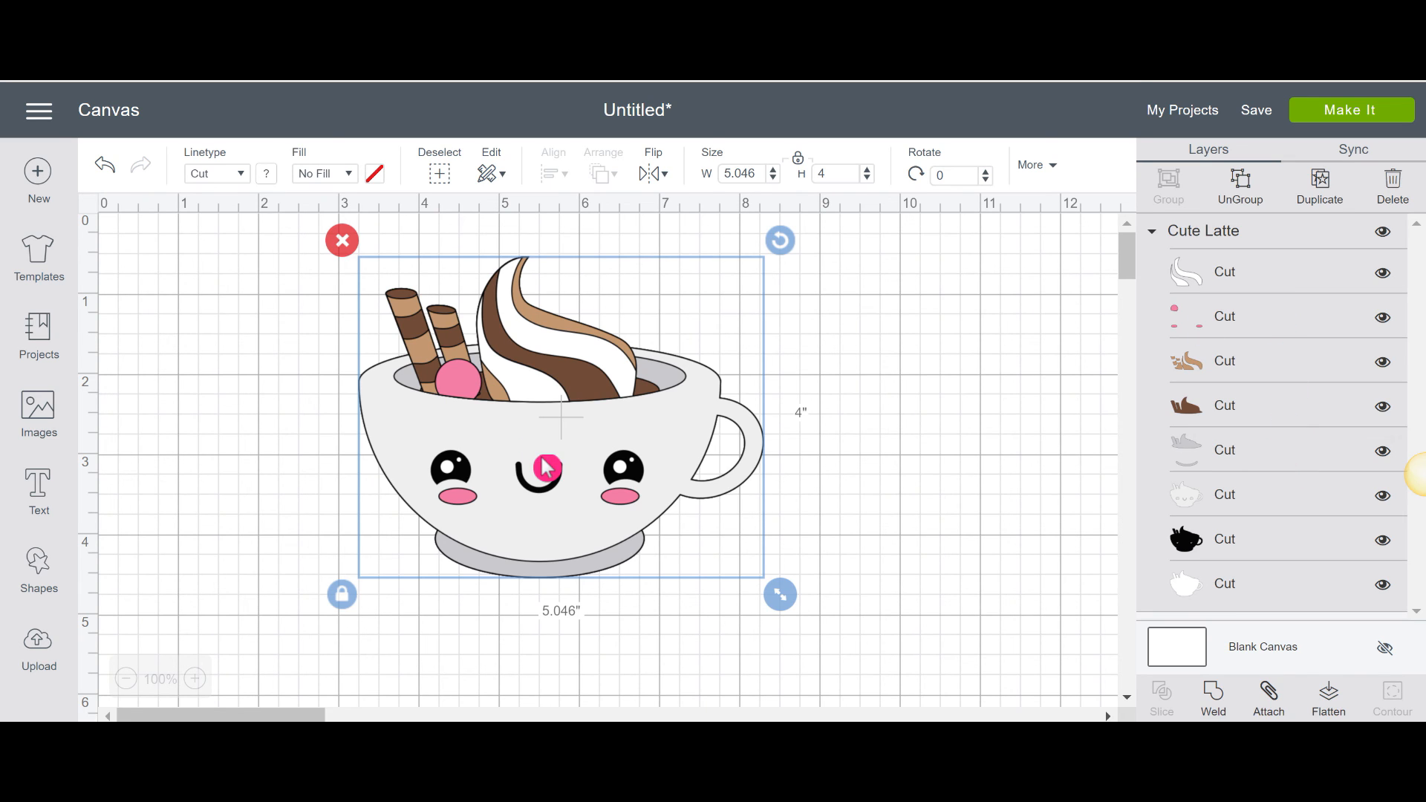
click(1256, 199)
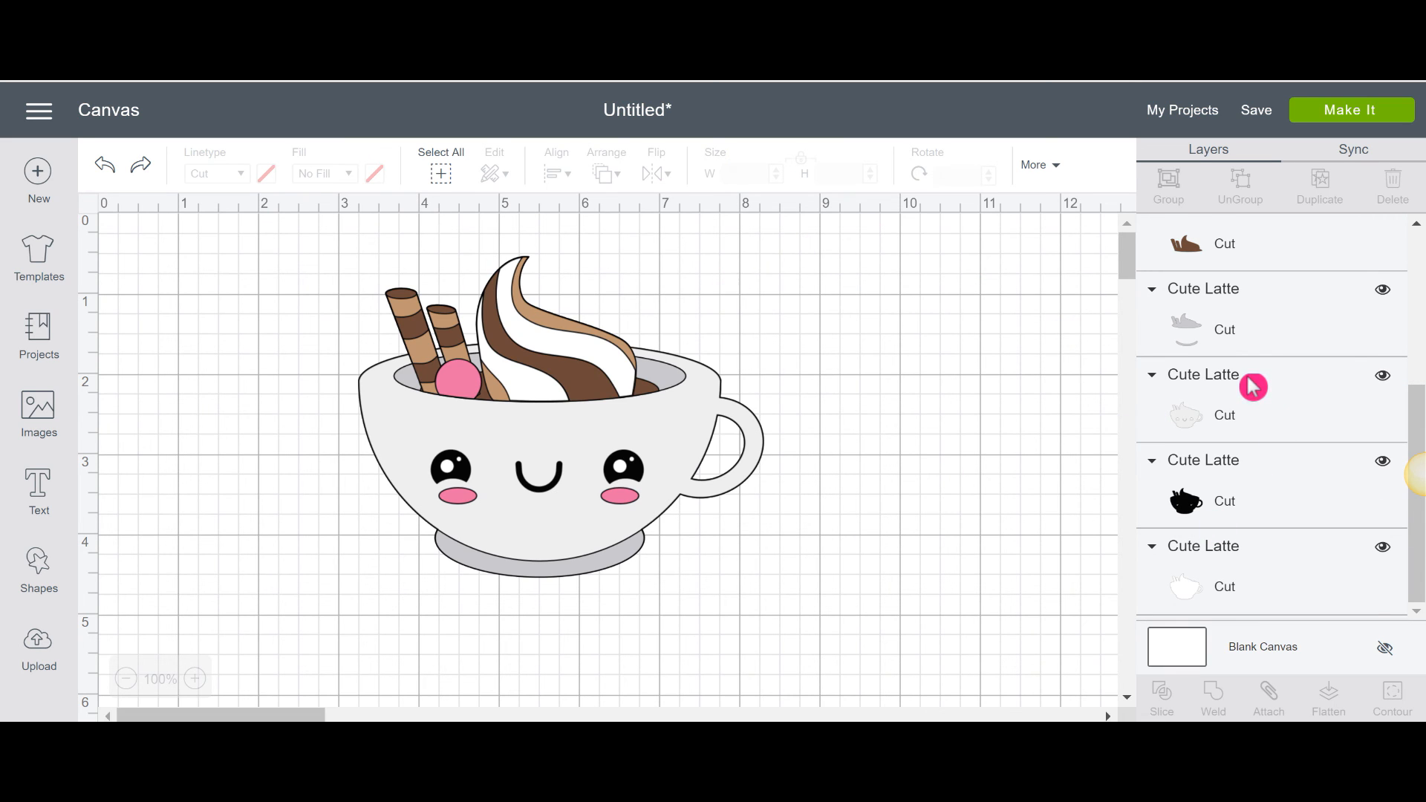
- Open the light gray cup layer for contouring and hide the left eye's cutout
click(1271, 426)
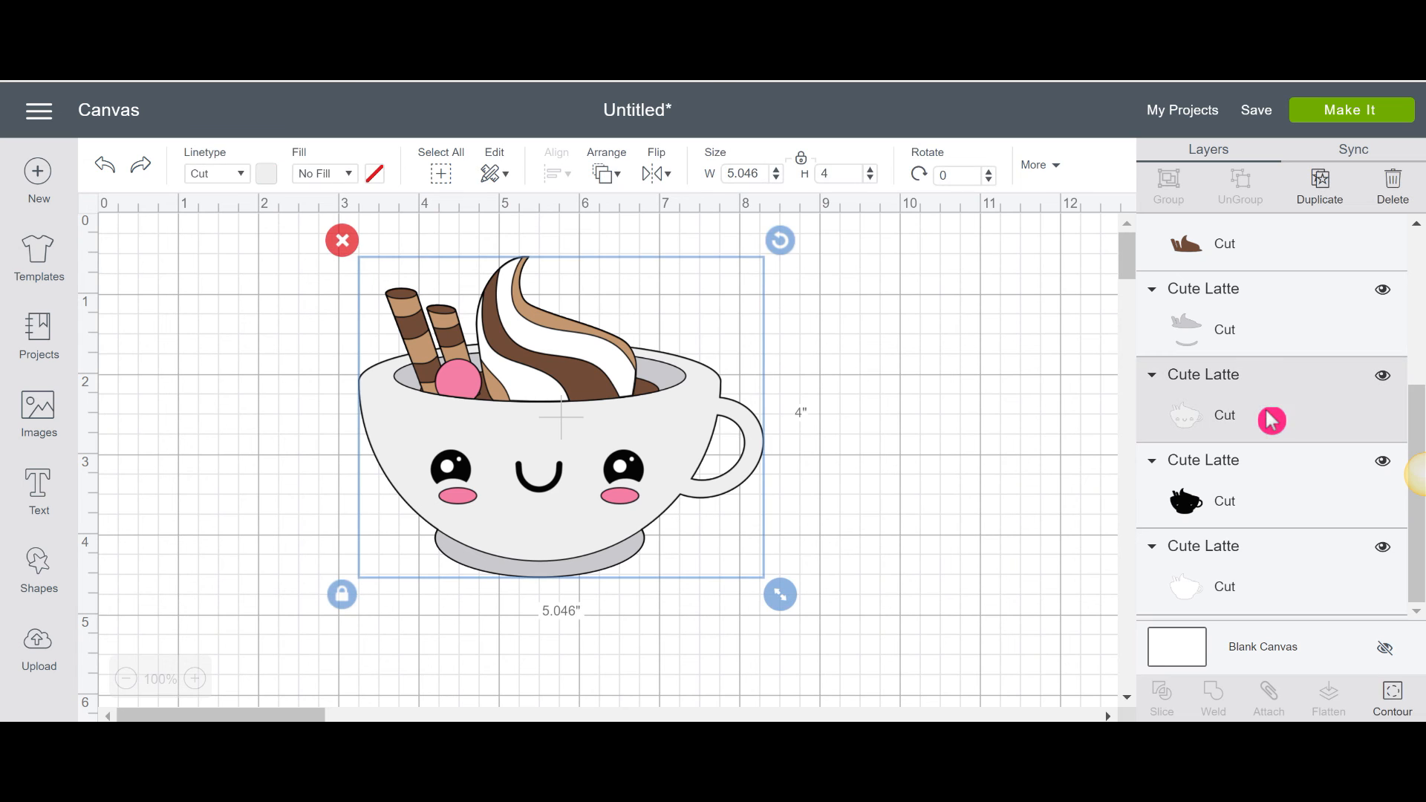
click(1409, 706)
scroll(923, 480, down, 5)
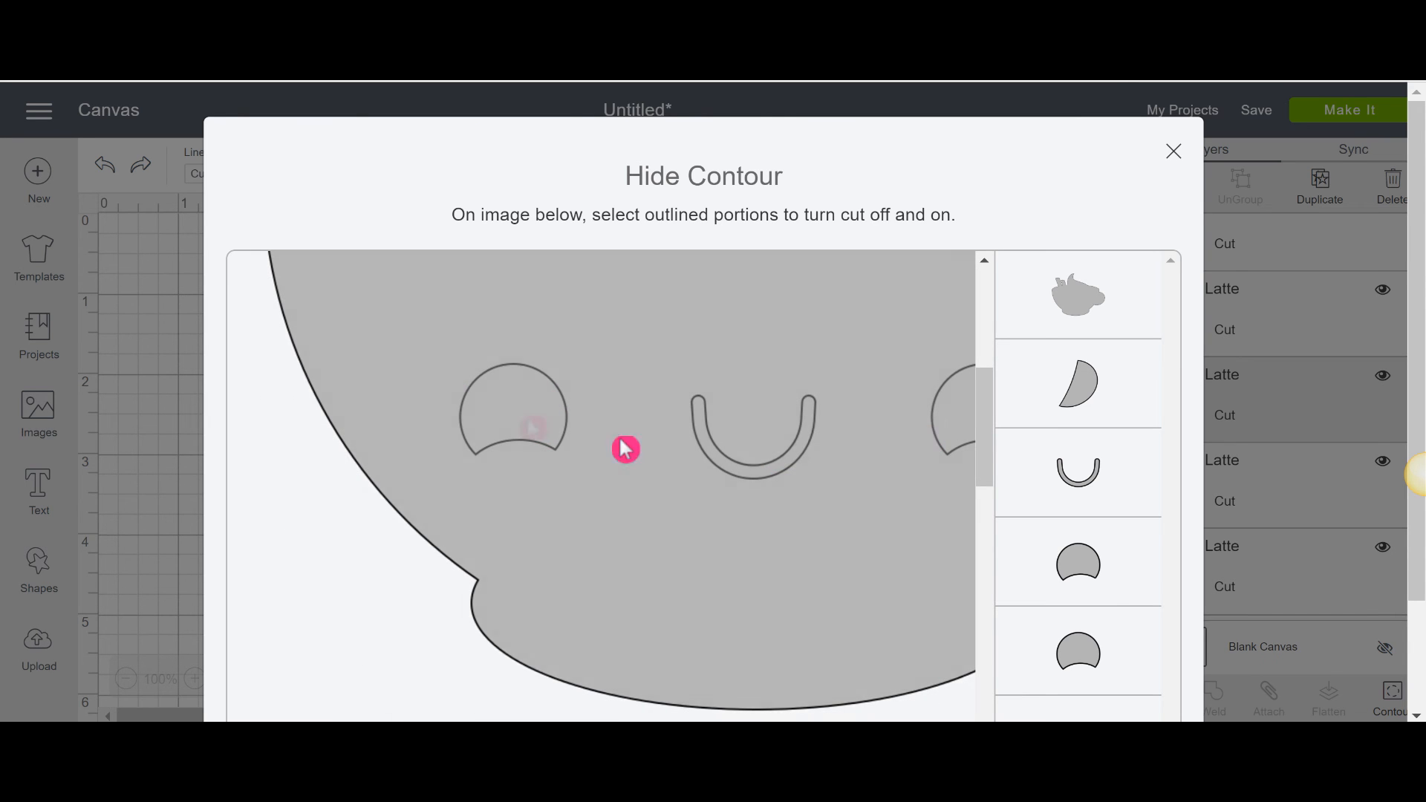
click(520, 408)
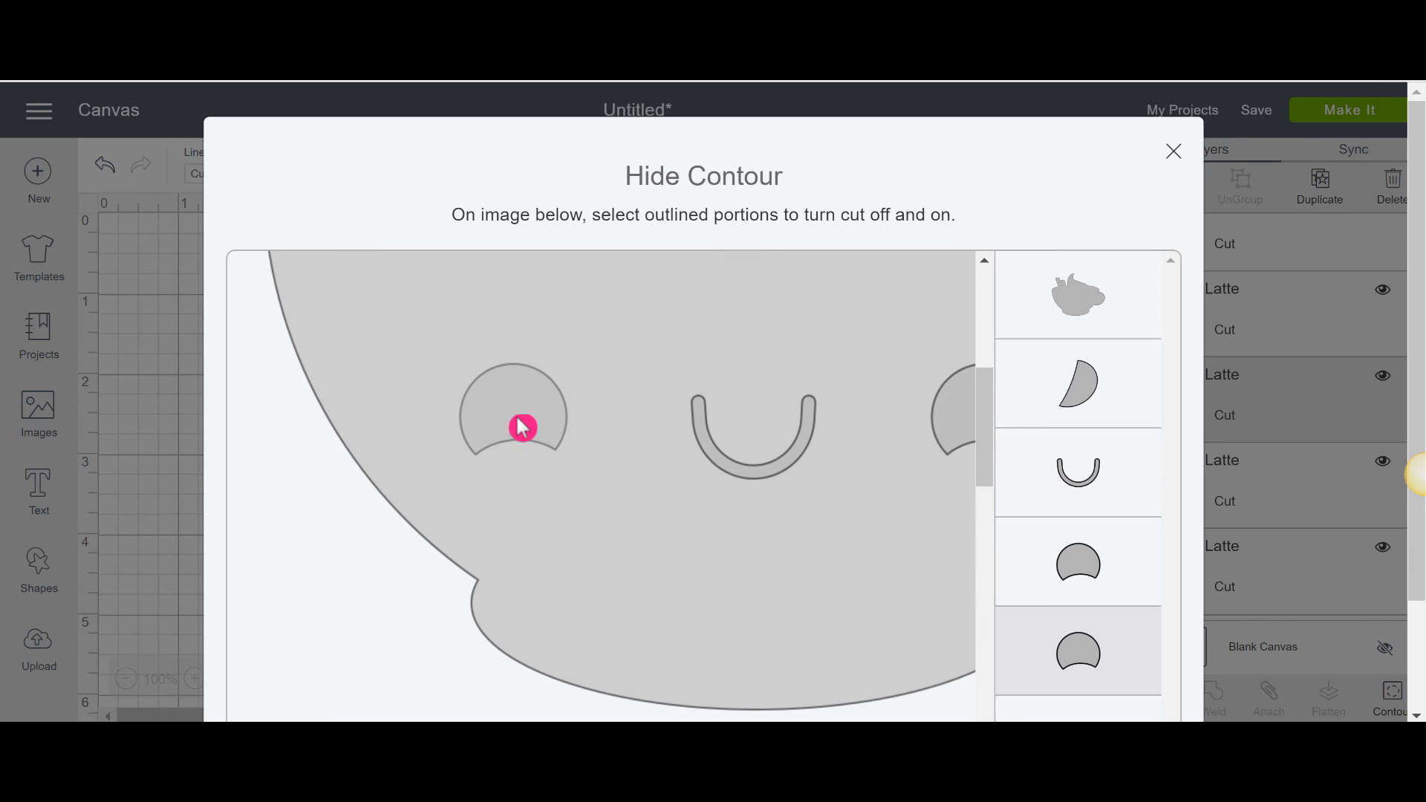
- Hide the contours of the smile and the right eye in the light gray cup layer and finish contouring
scroll(1101, 483, down, 2)
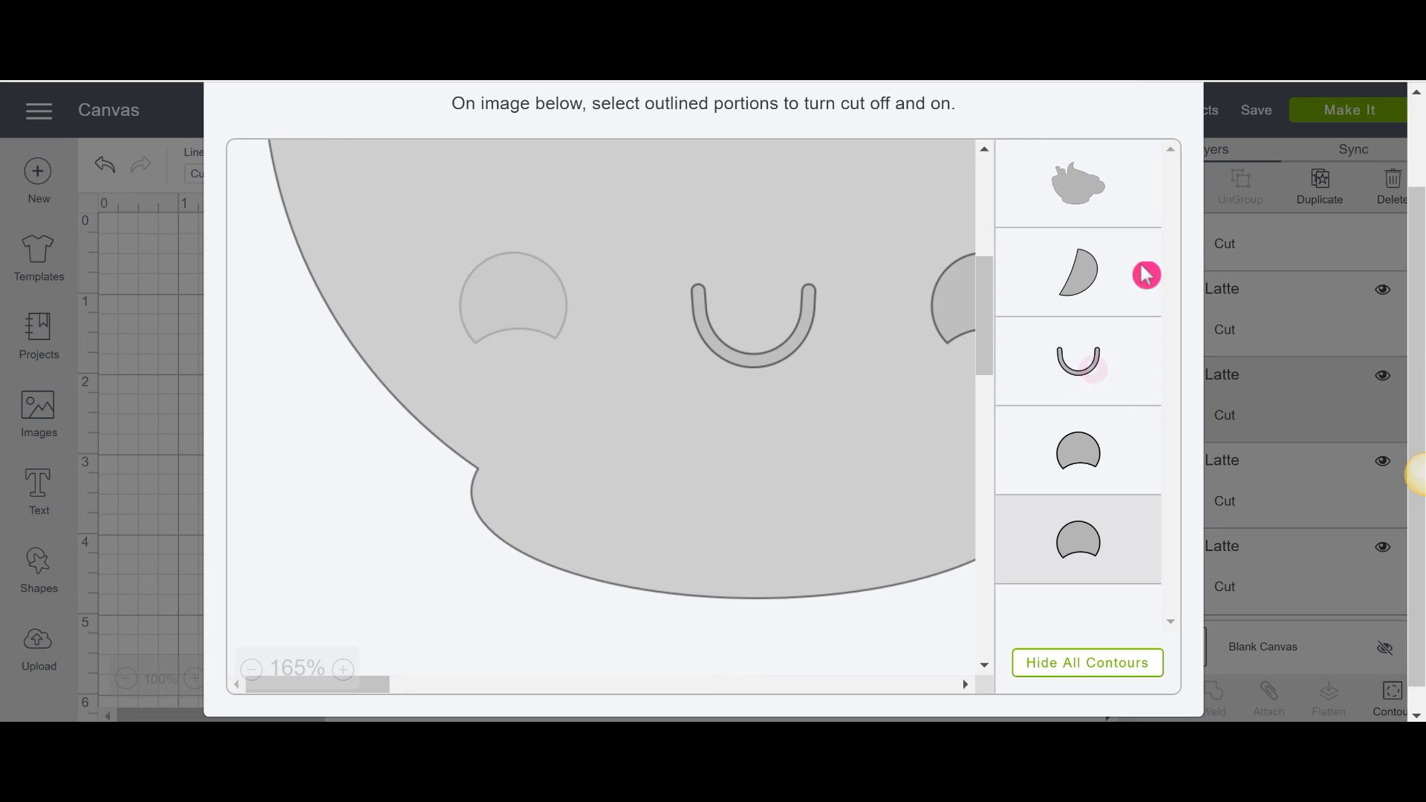
click(251, 669)
click(251, 669)
click(251, 669)
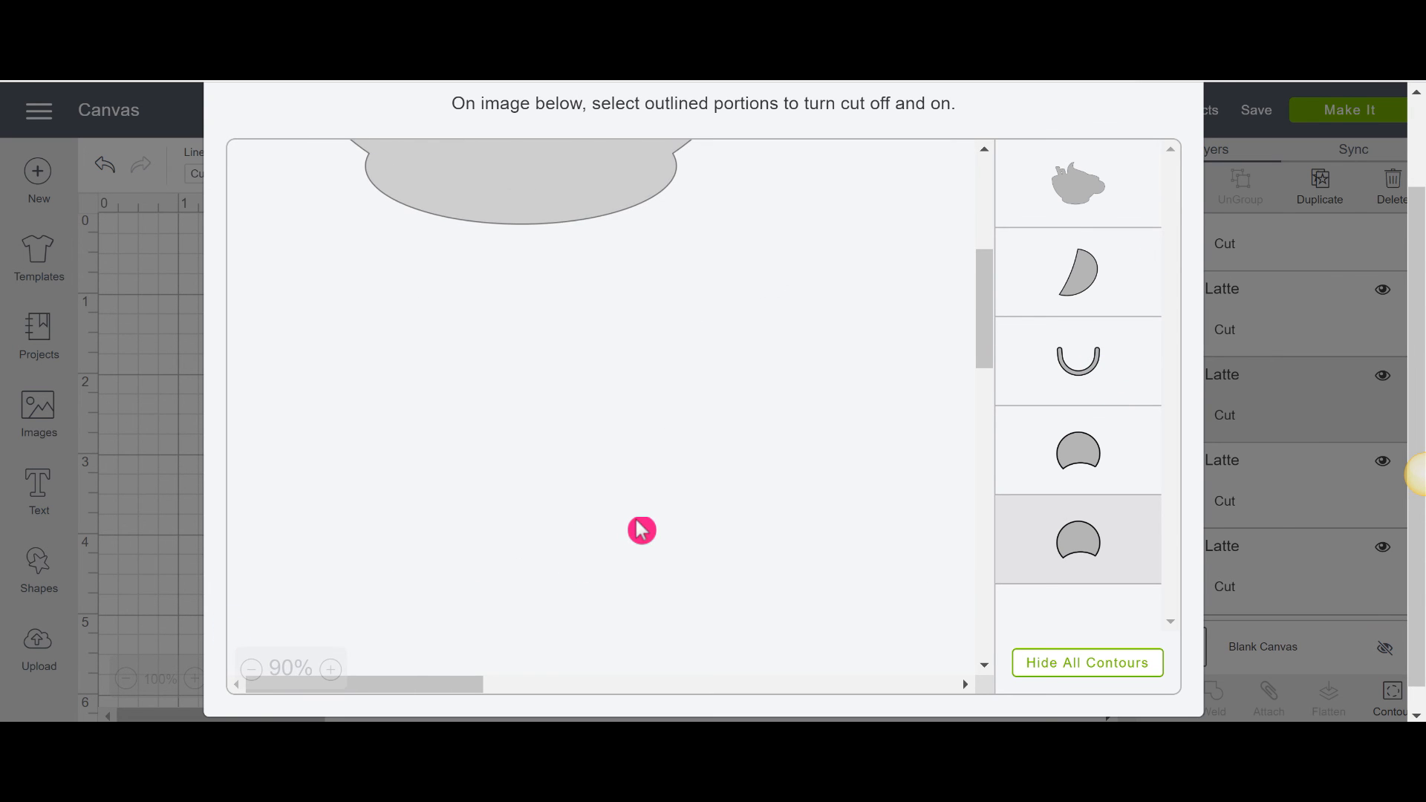
scroll(640, 529, up, 5)
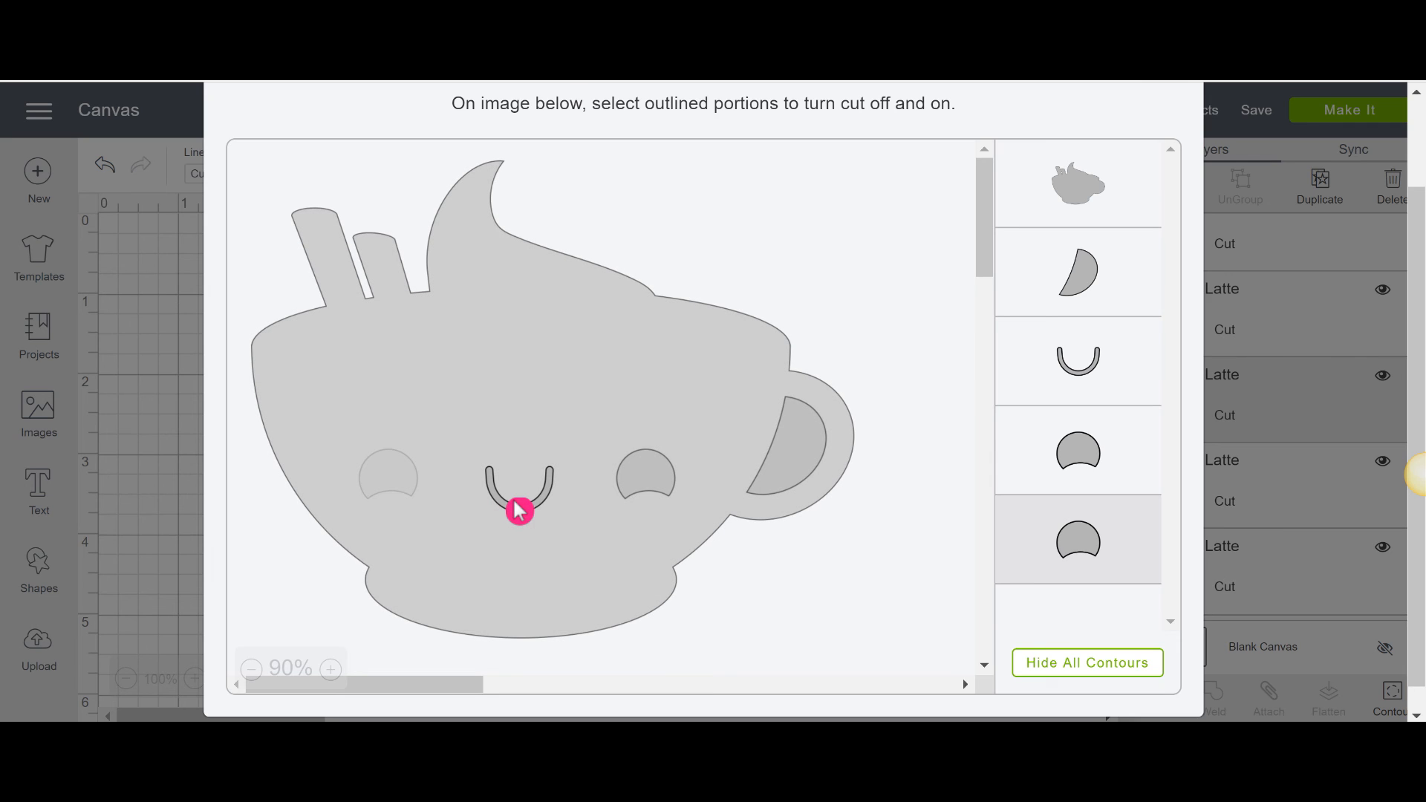
click(520, 510)
click(653, 484)
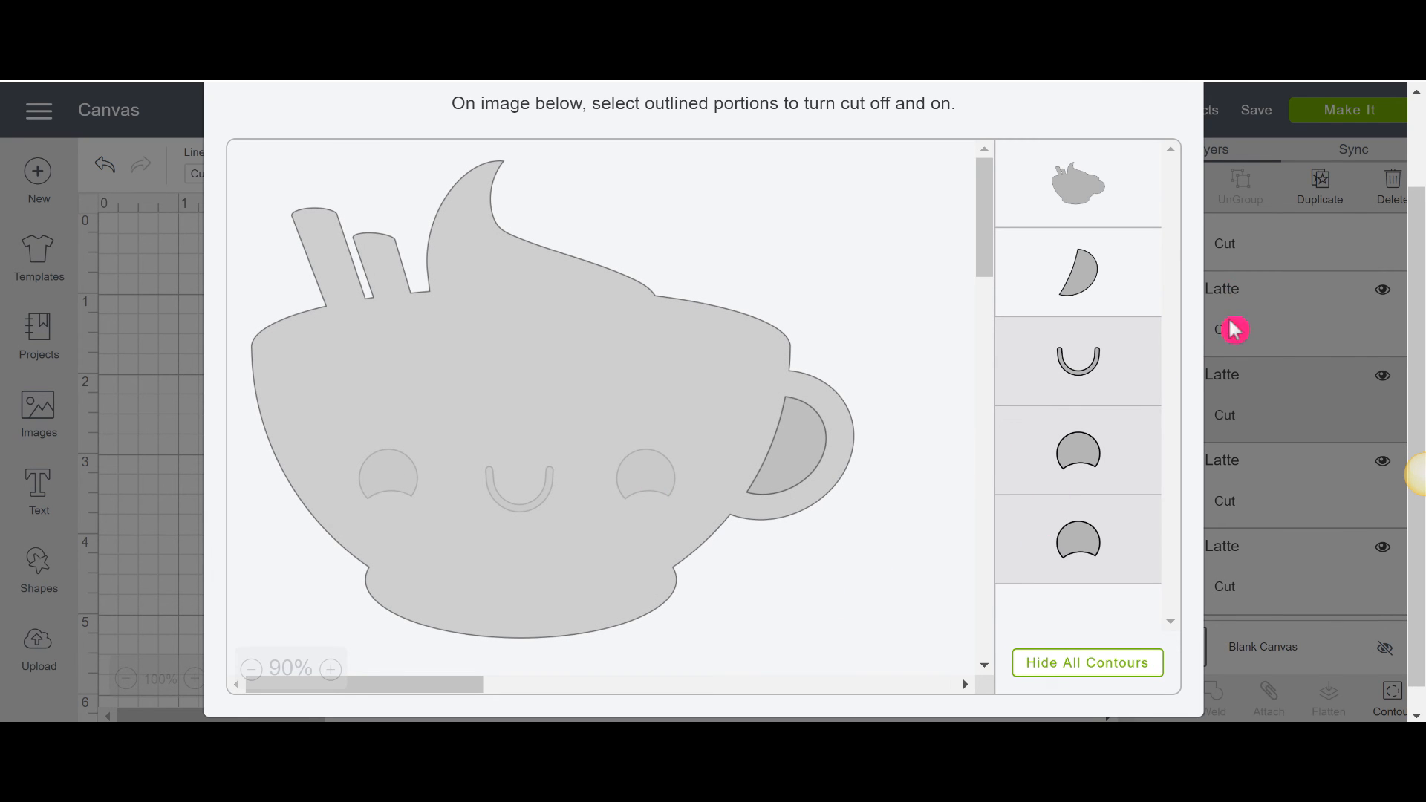
scroll(1232, 327, up, 3)
click(1172, 152)
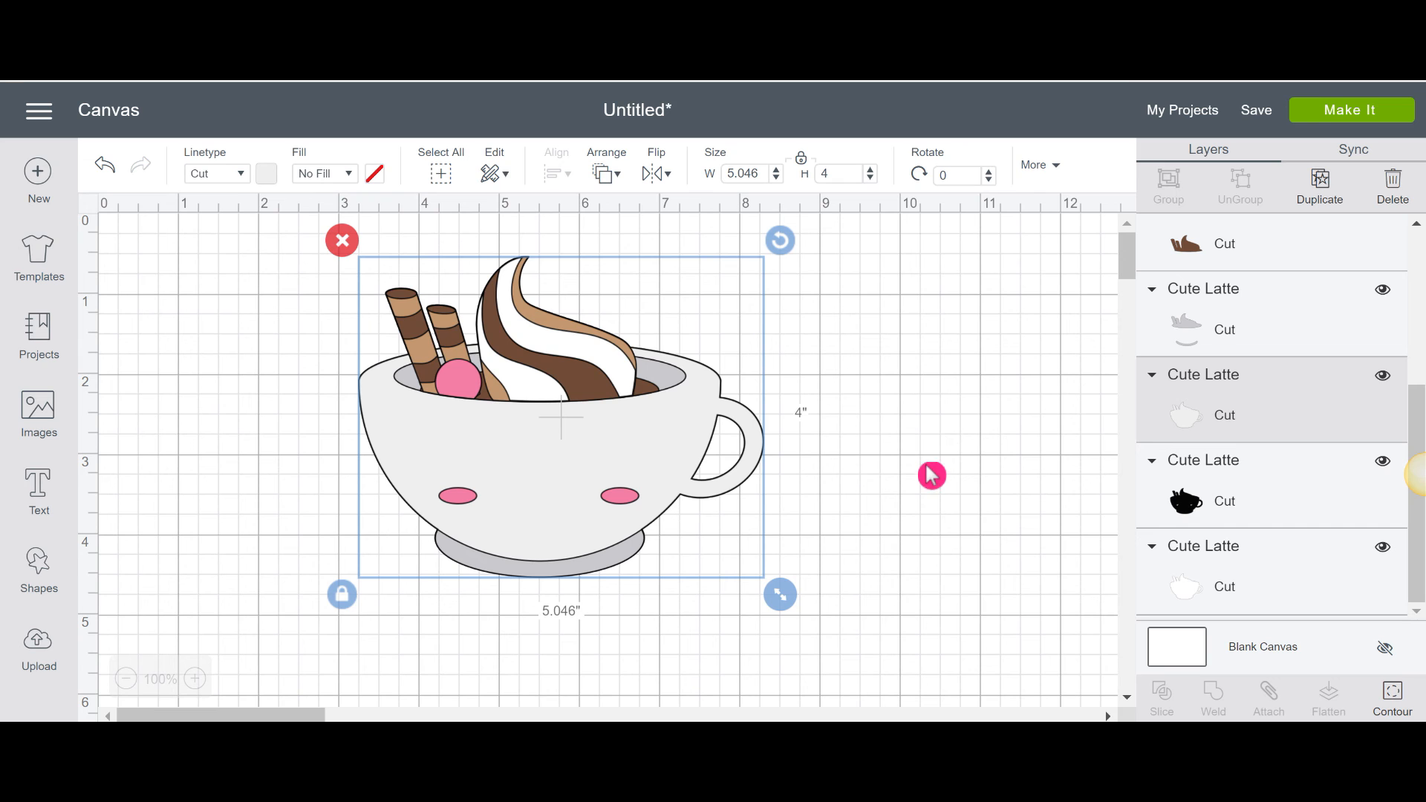
click(871, 239)
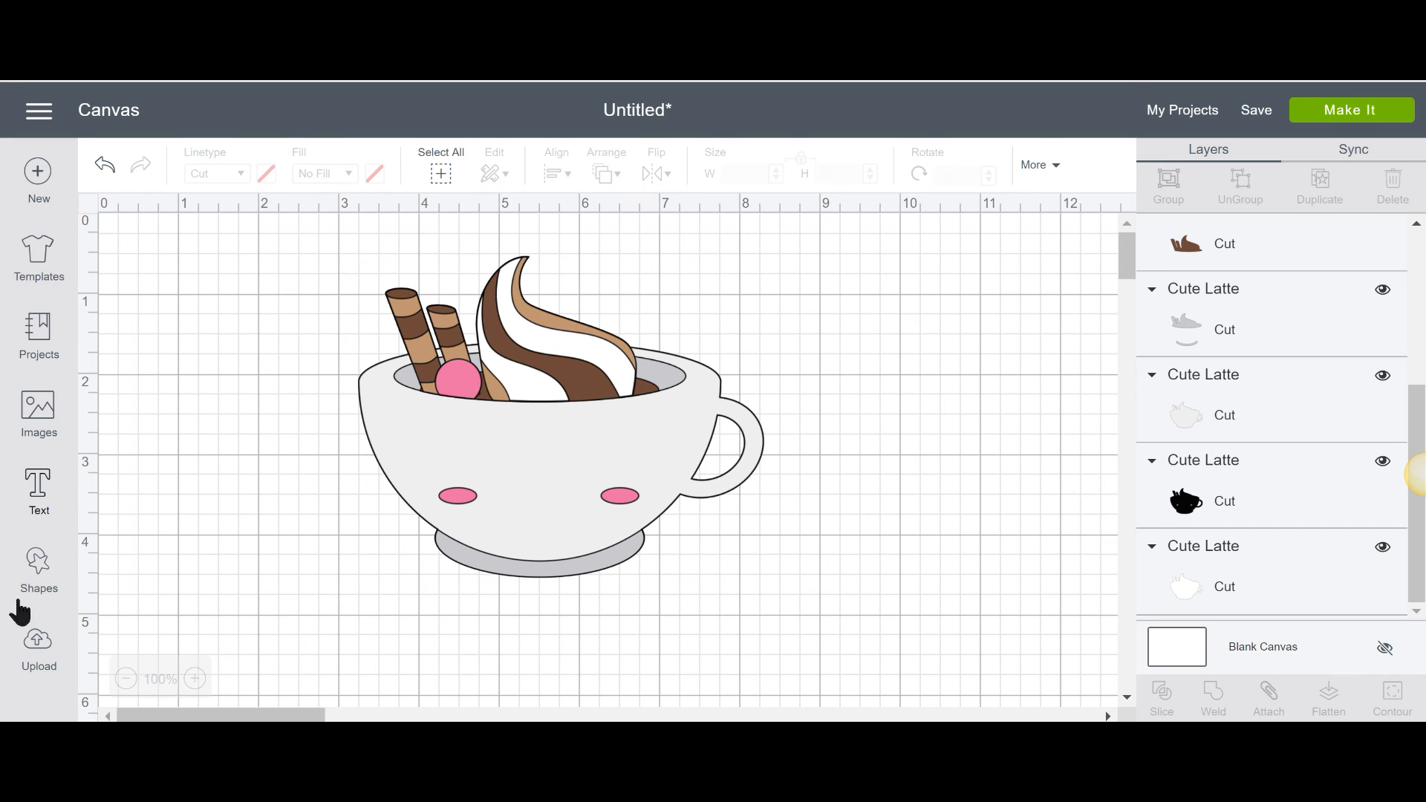
- Add the text "yumm", scale it to about 2.5 in wide and place it on the front of the cup
click(35, 487)
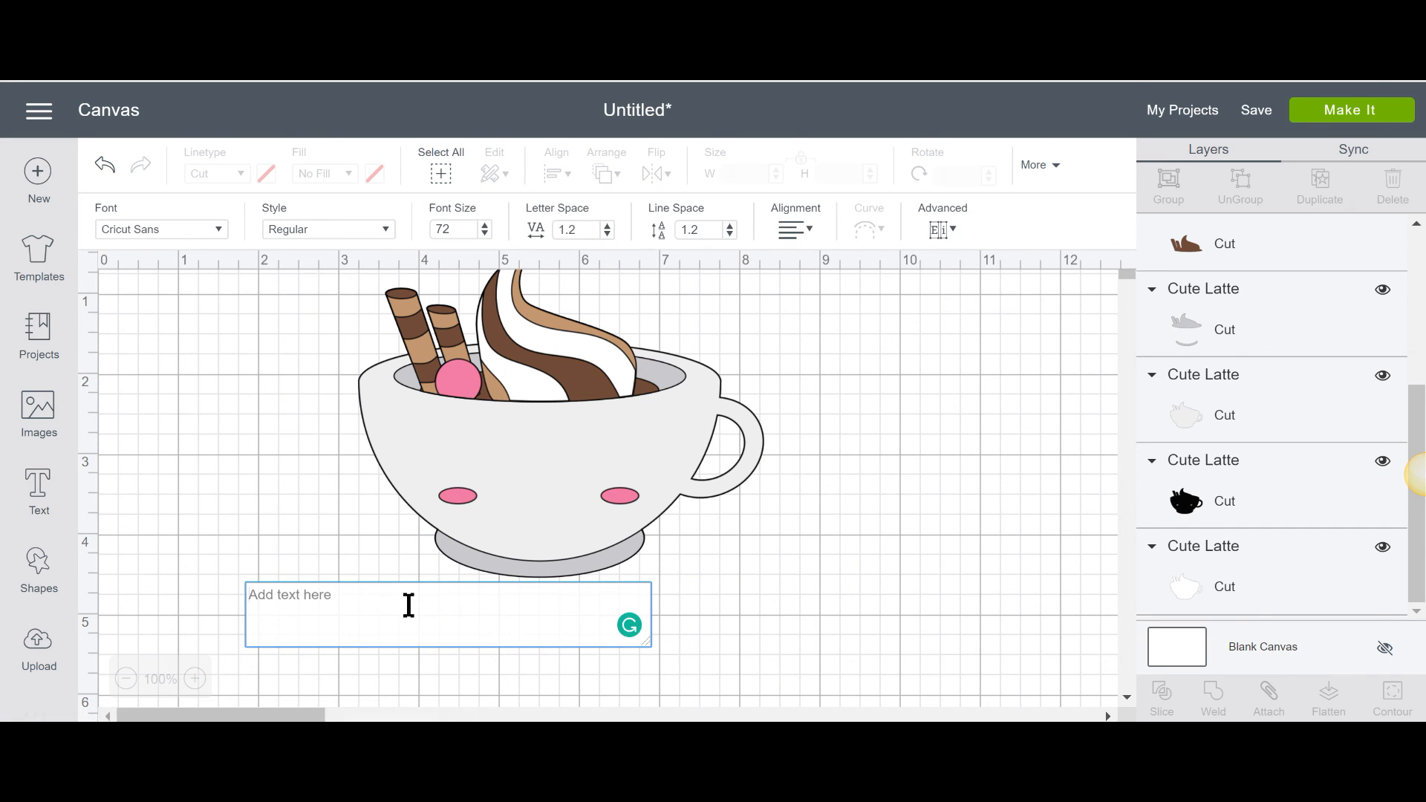
text(yumm)
drag(532, 589, 571, 461)
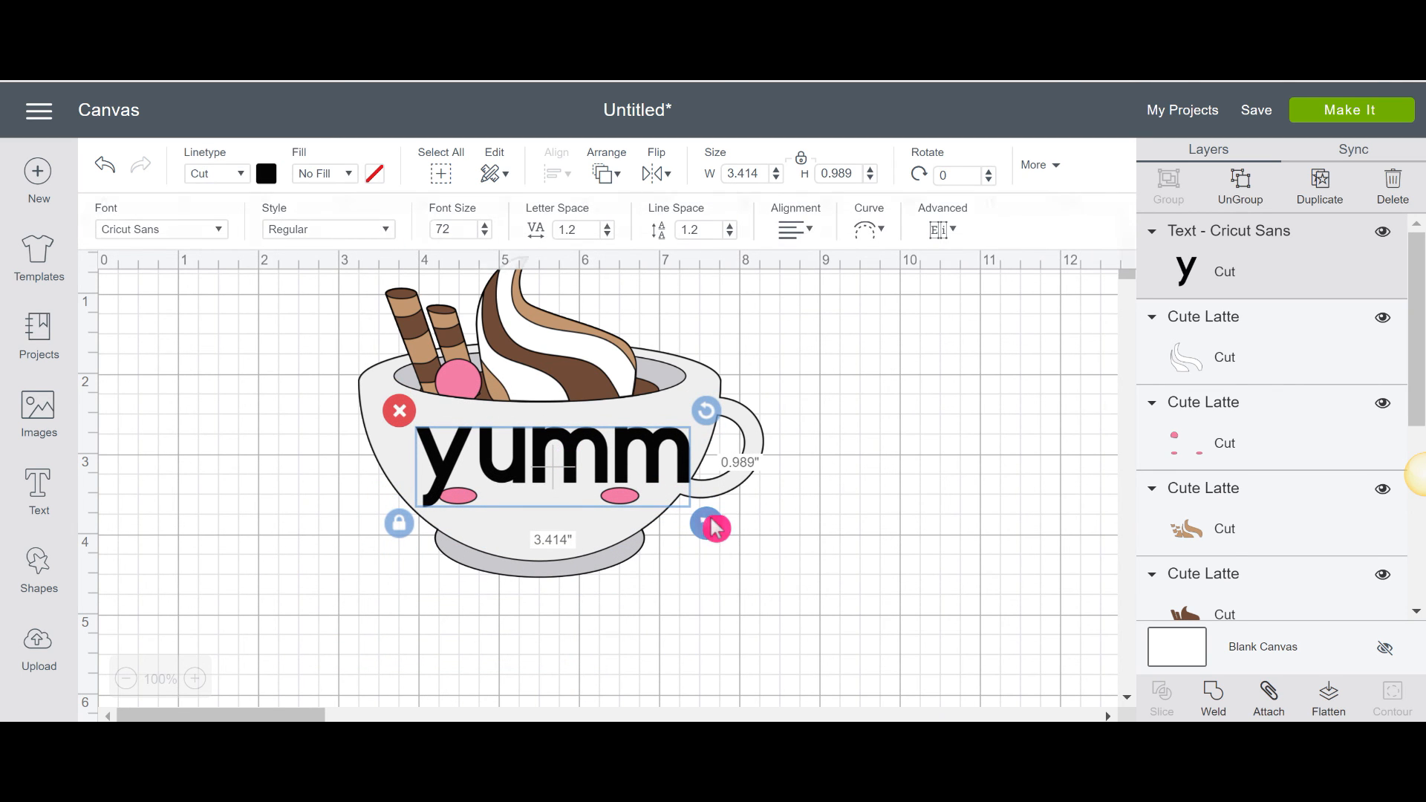
drag(714, 528, 640, 506)
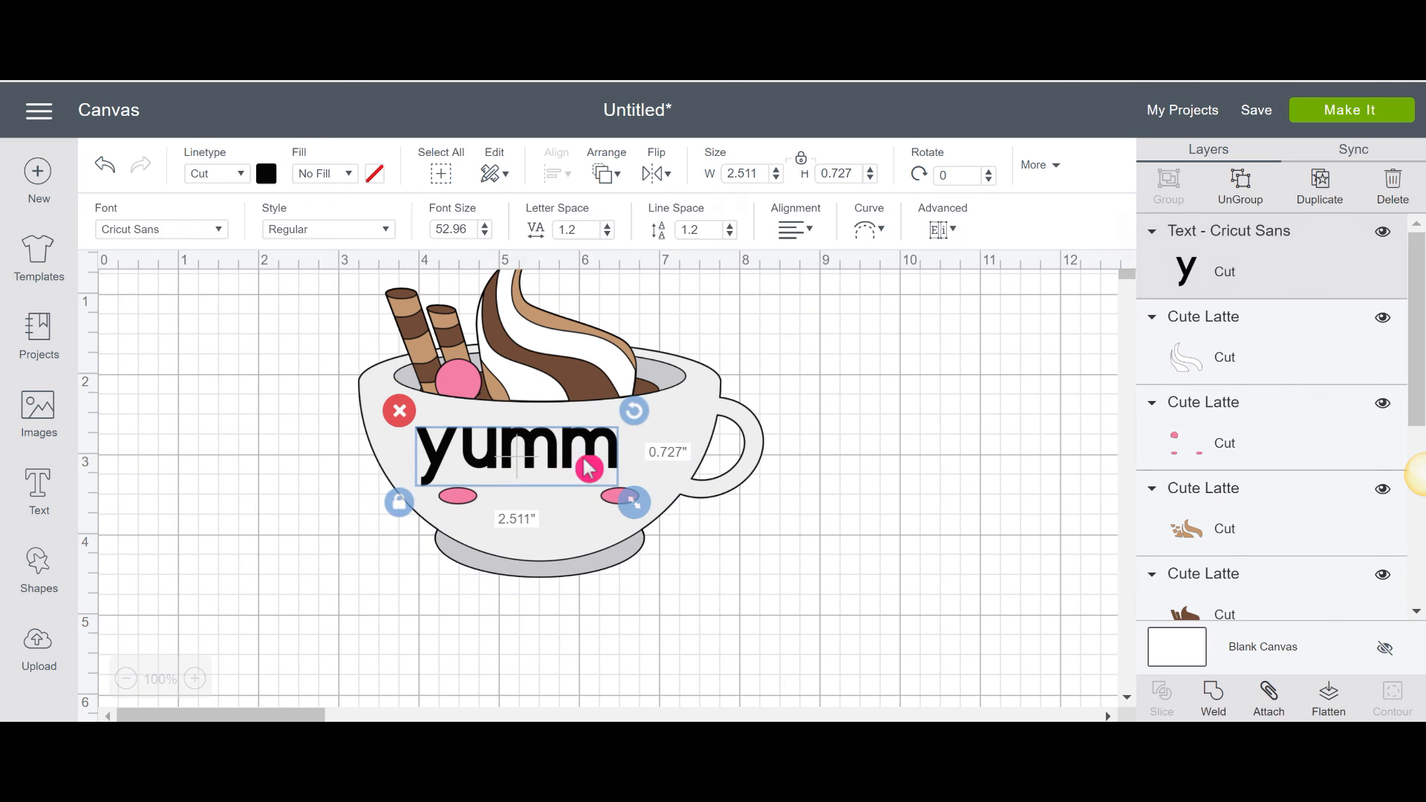
- Attach the "yumm" text and all the Cute Latte layers together as one design
key(ctrl+a)
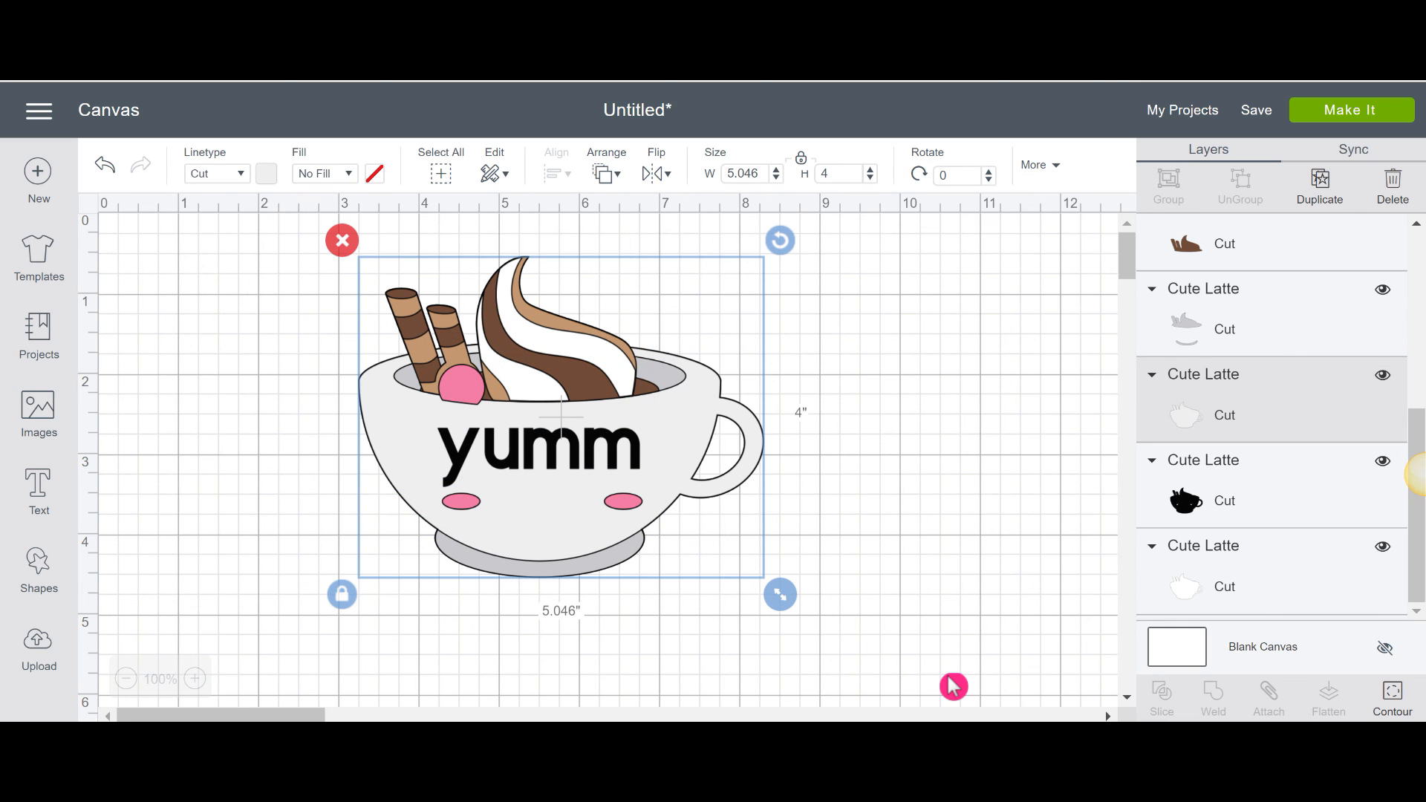
drag(943, 676, 291, 239)
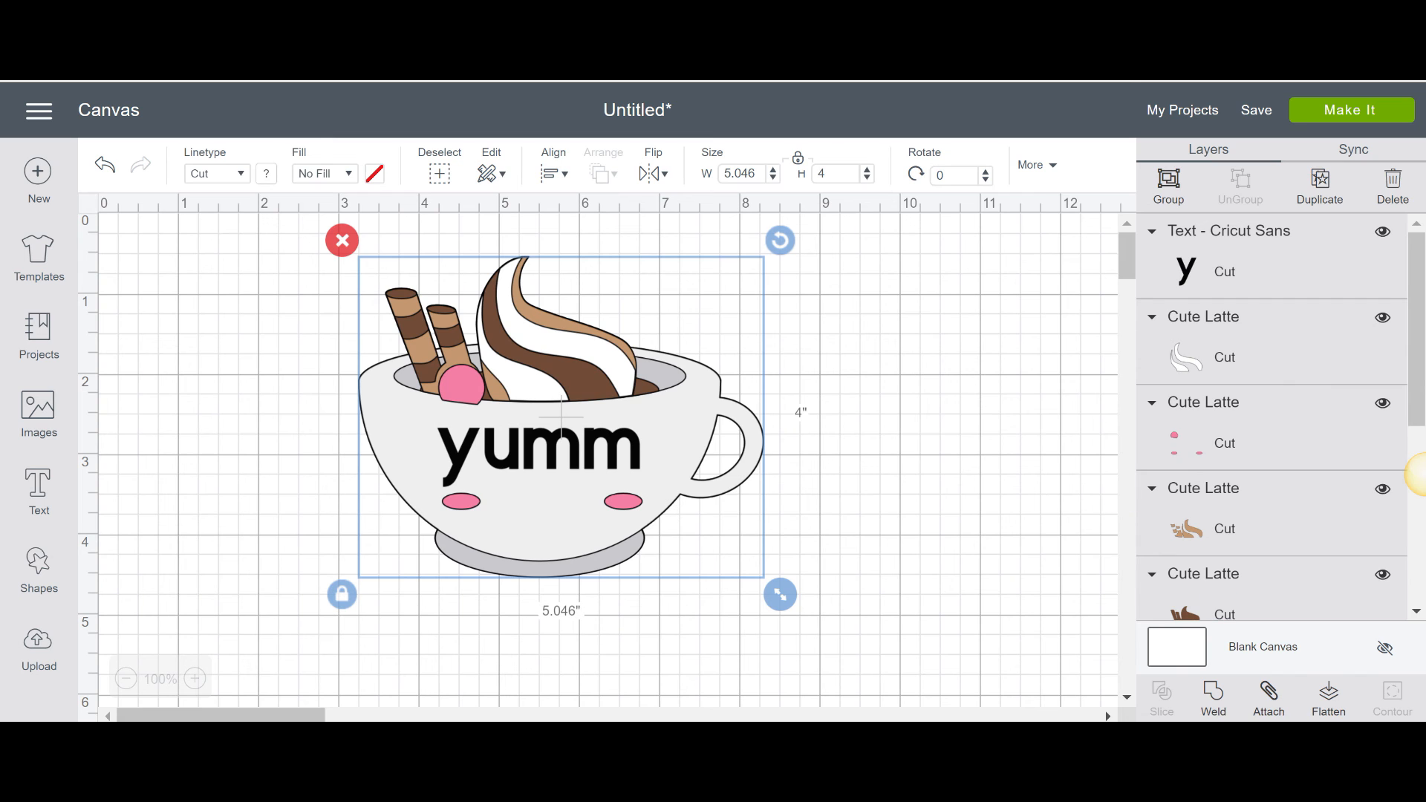
click(1268, 696)
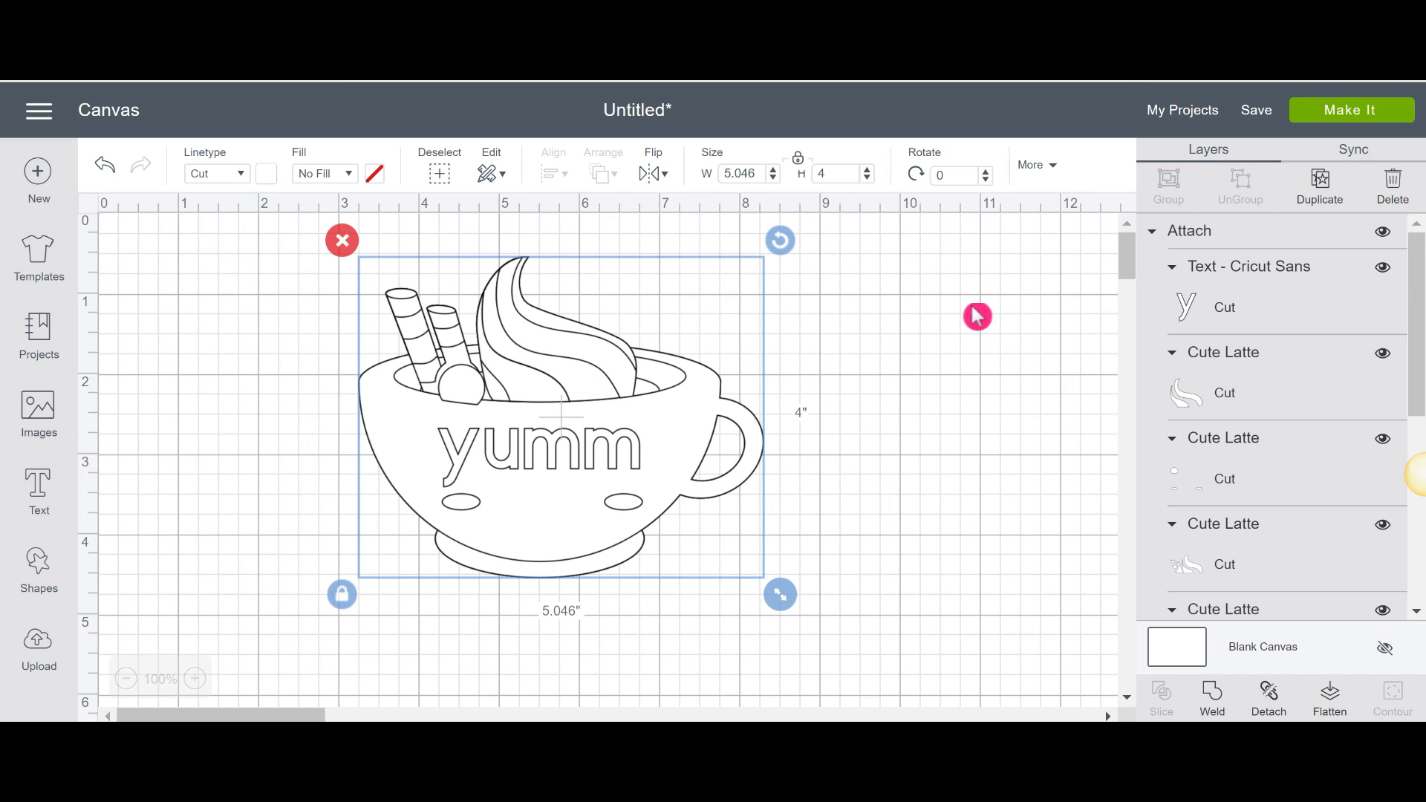
click(913, 421)
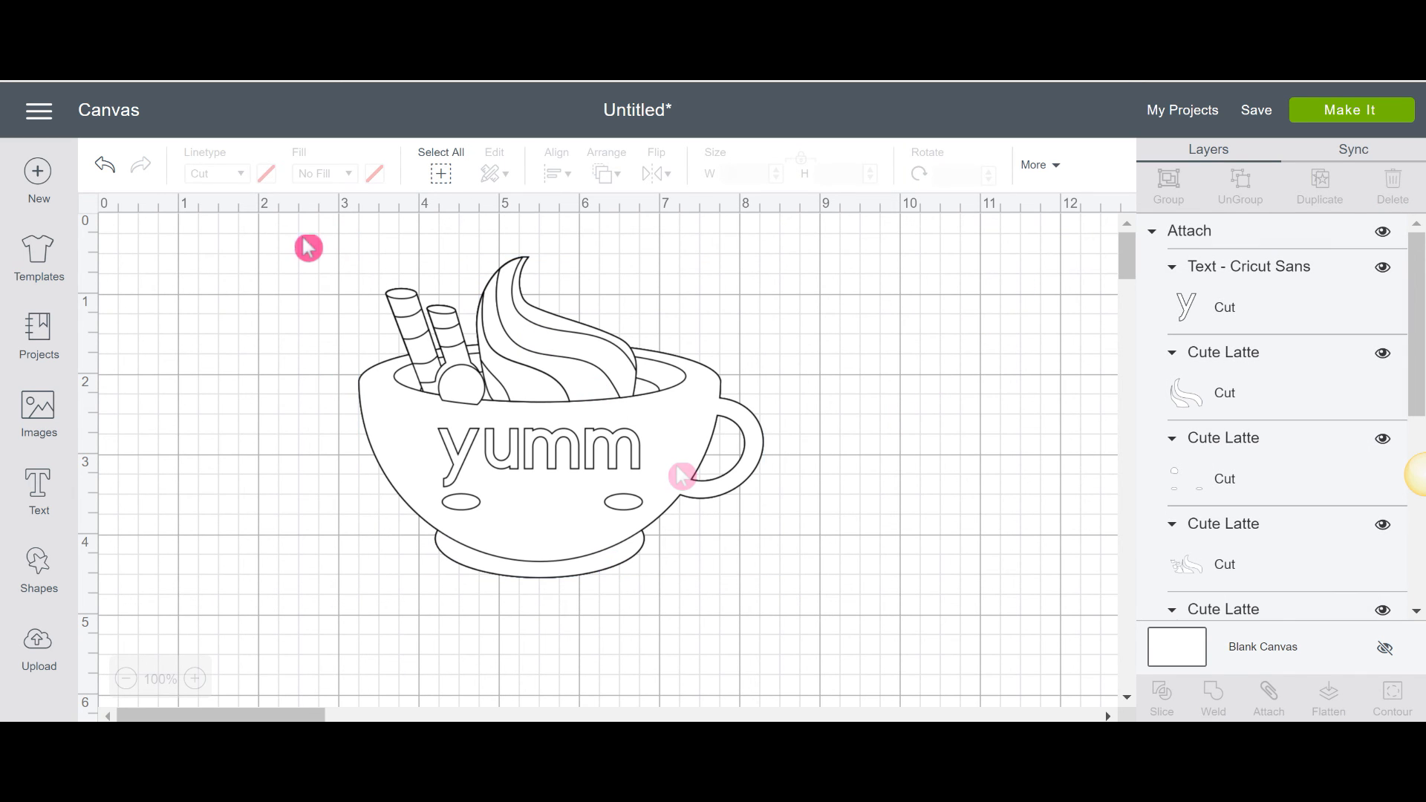
drag(315, 252, 845, 610)
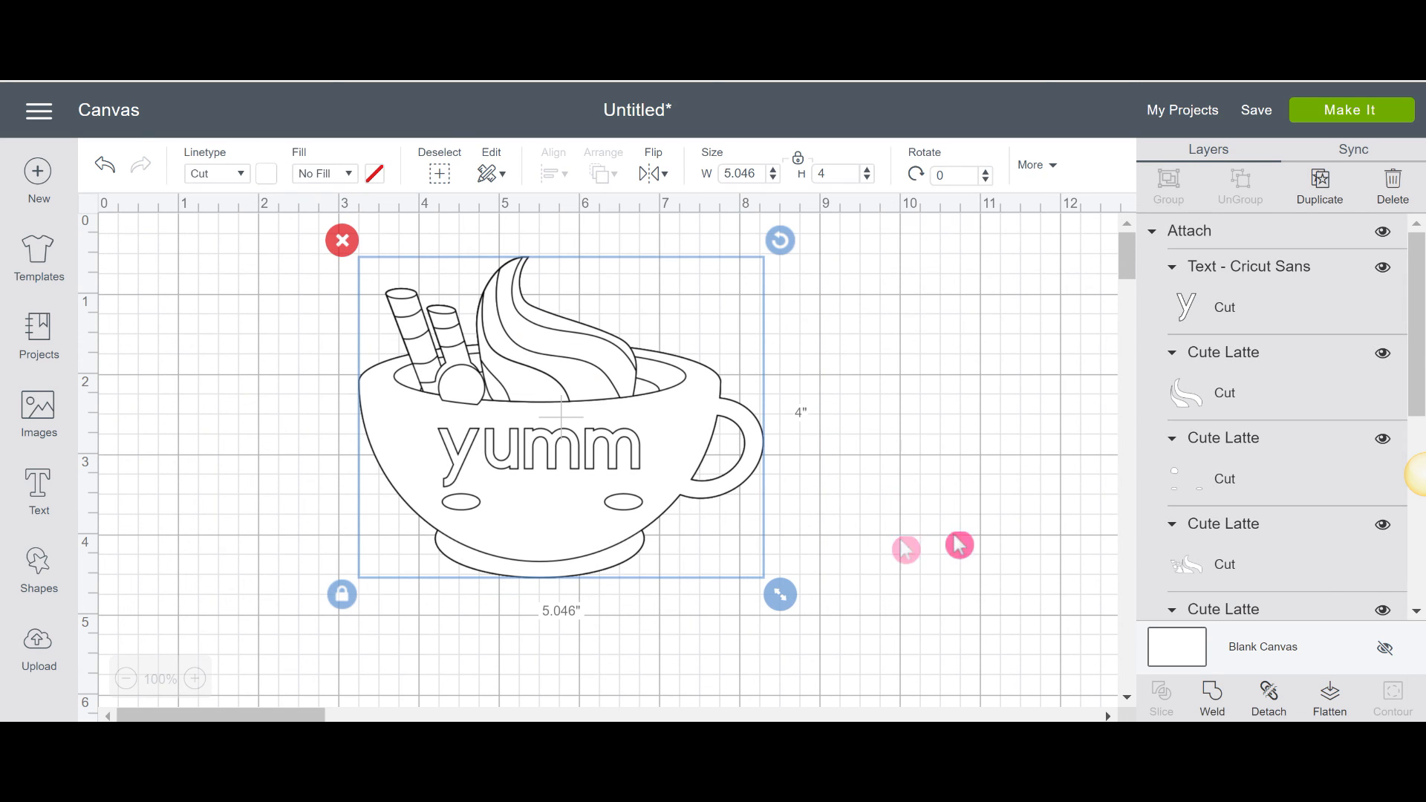
click(925, 527)
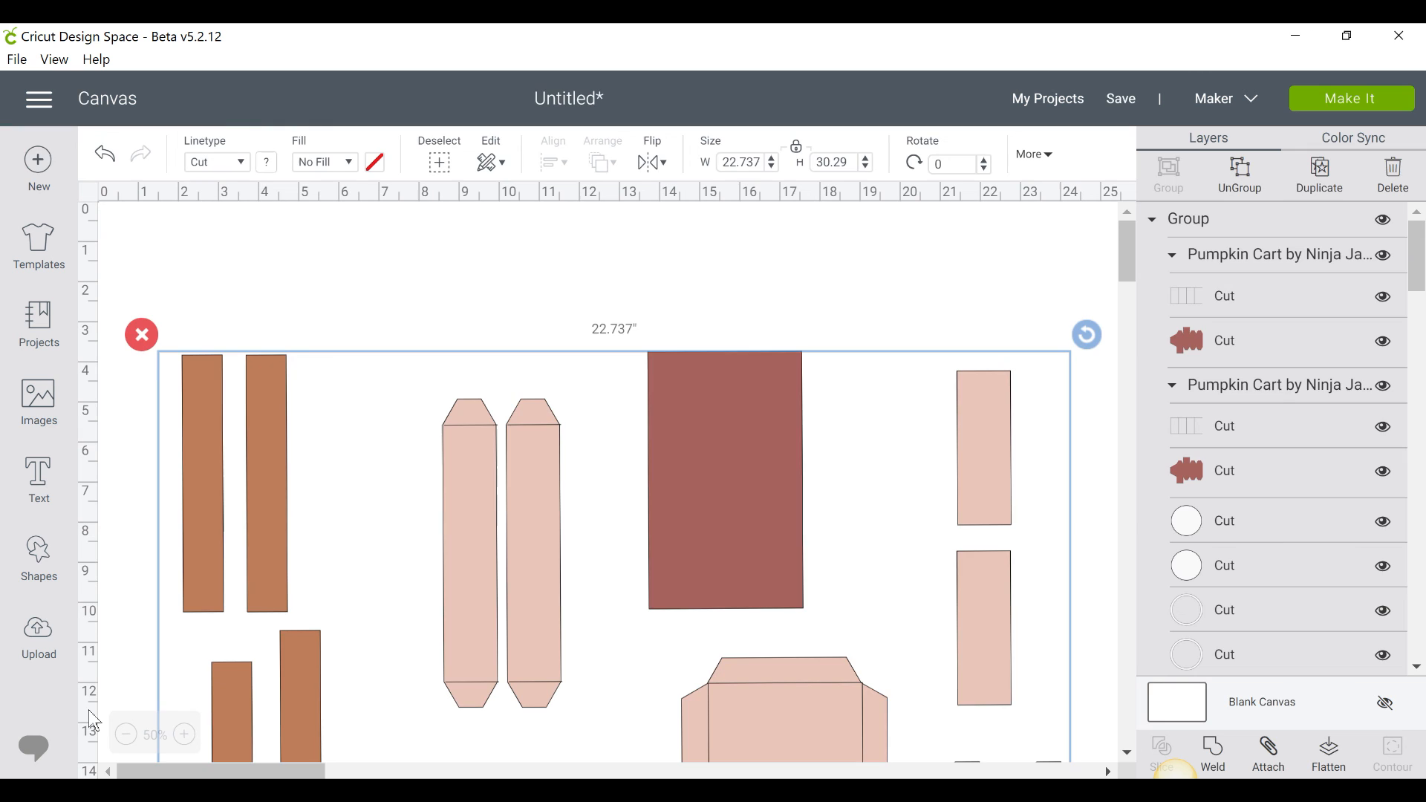
- Move the whole Pumpkin Cart design up near the canvas's upper edge and ungroup it
click(126, 734)
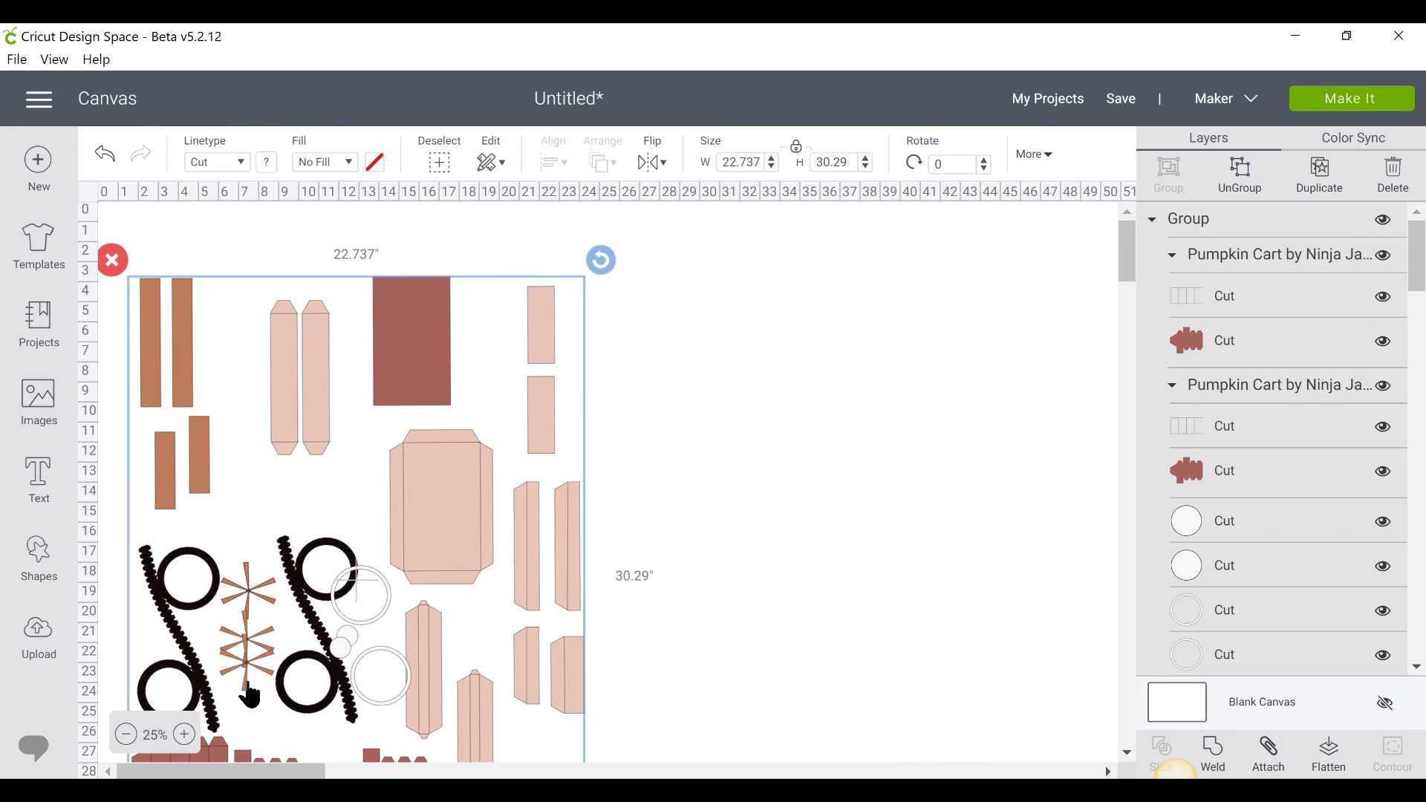
drag(510, 496, 584, 388)
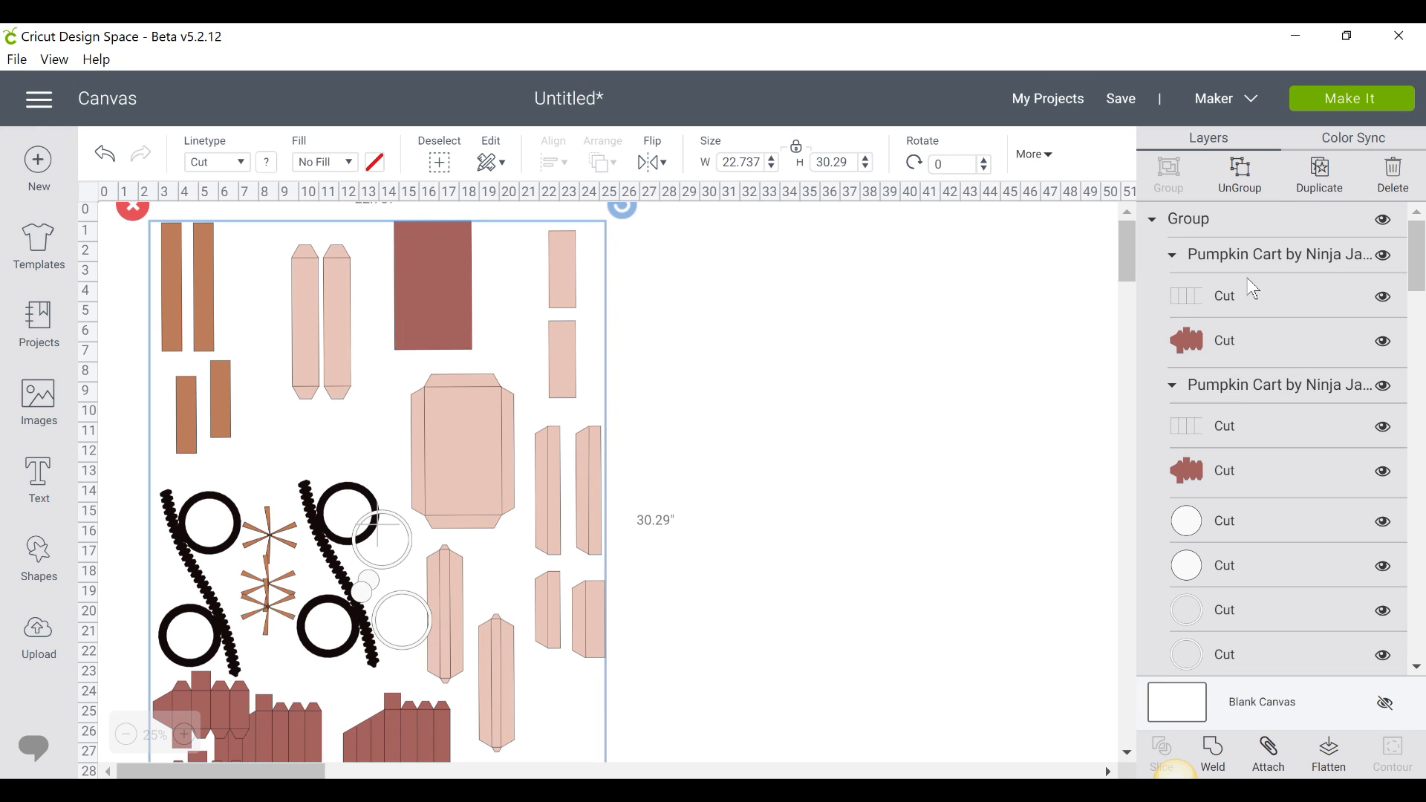
click(1239, 185)
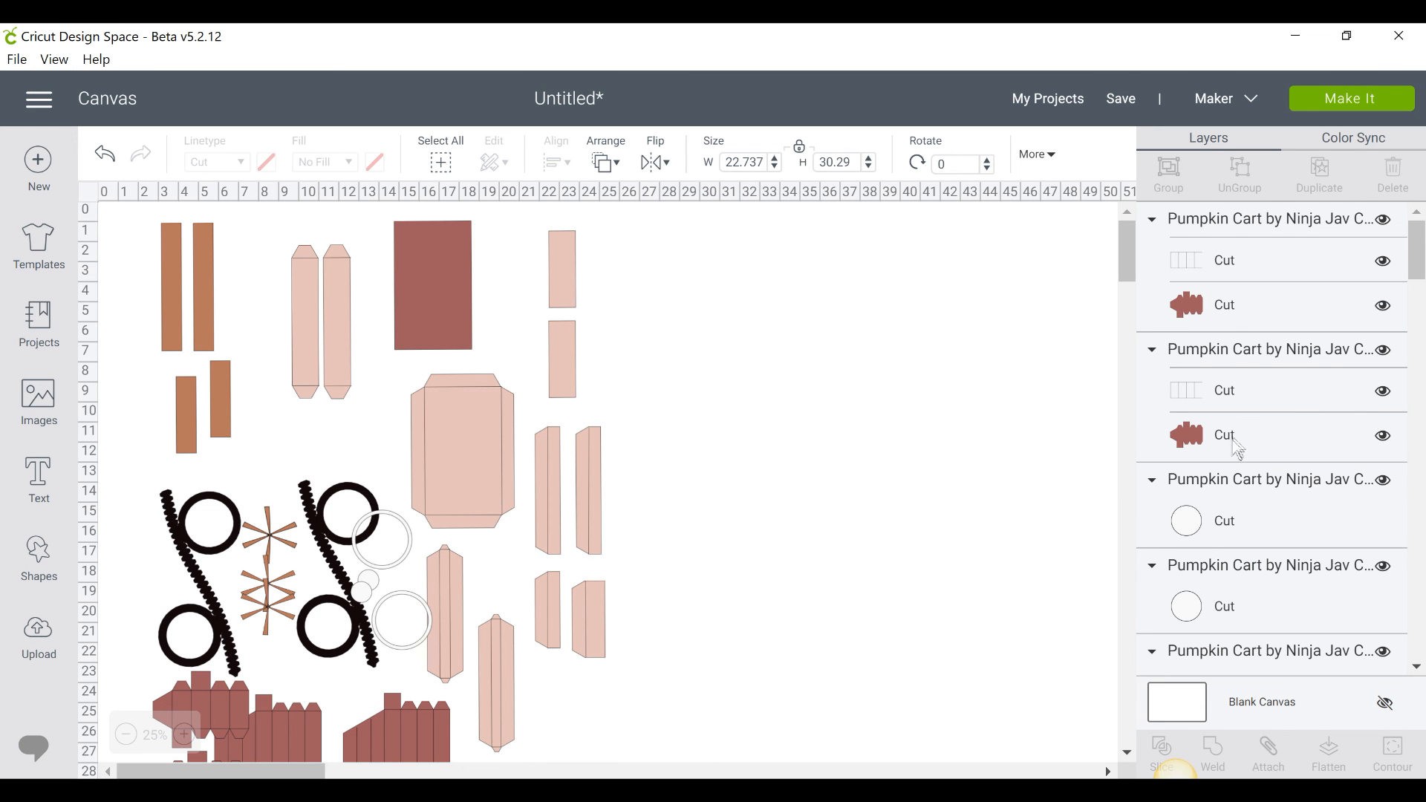
- Set the linetype of the fold-line layers in the first two Pumpkin Cart groups to Score
click(1201, 262)
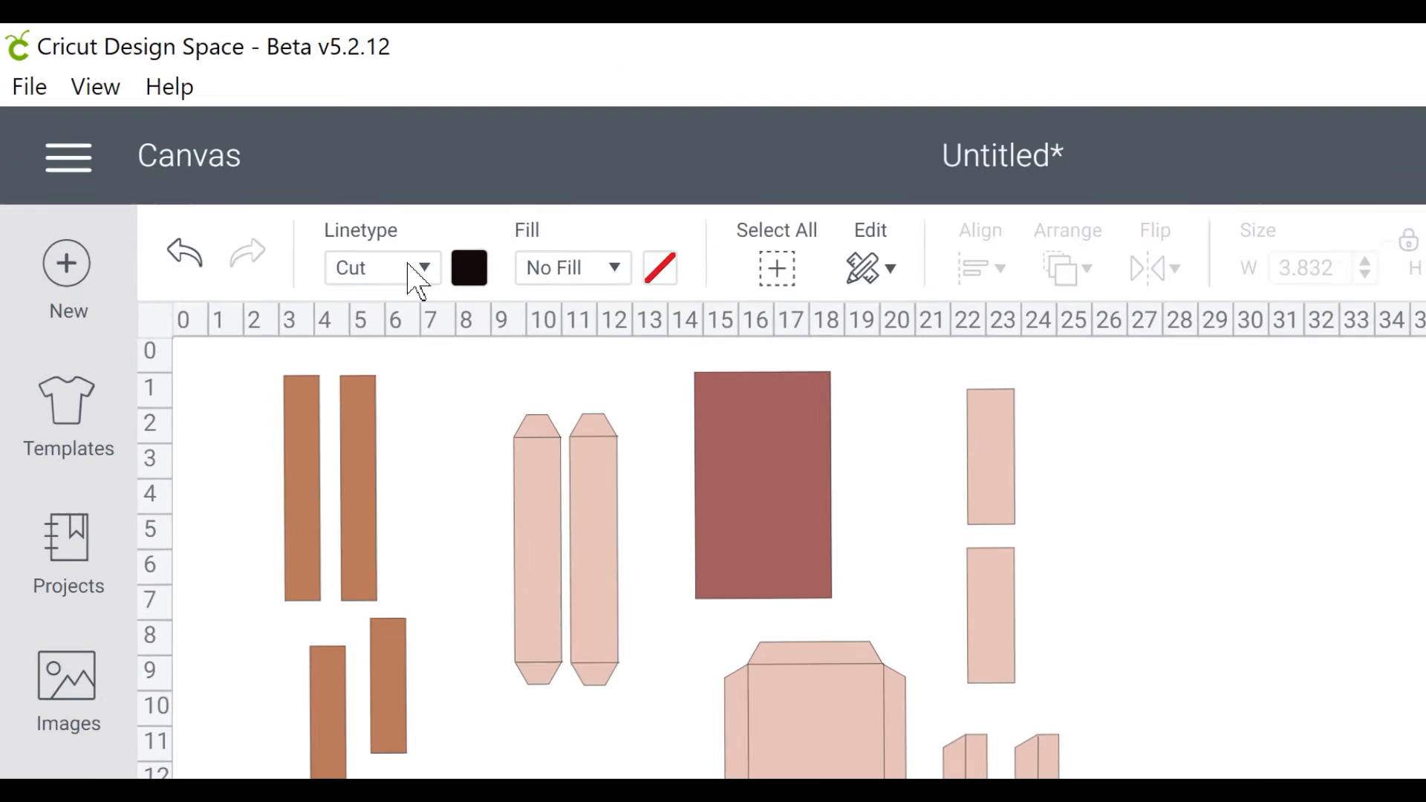
click(230, 159)
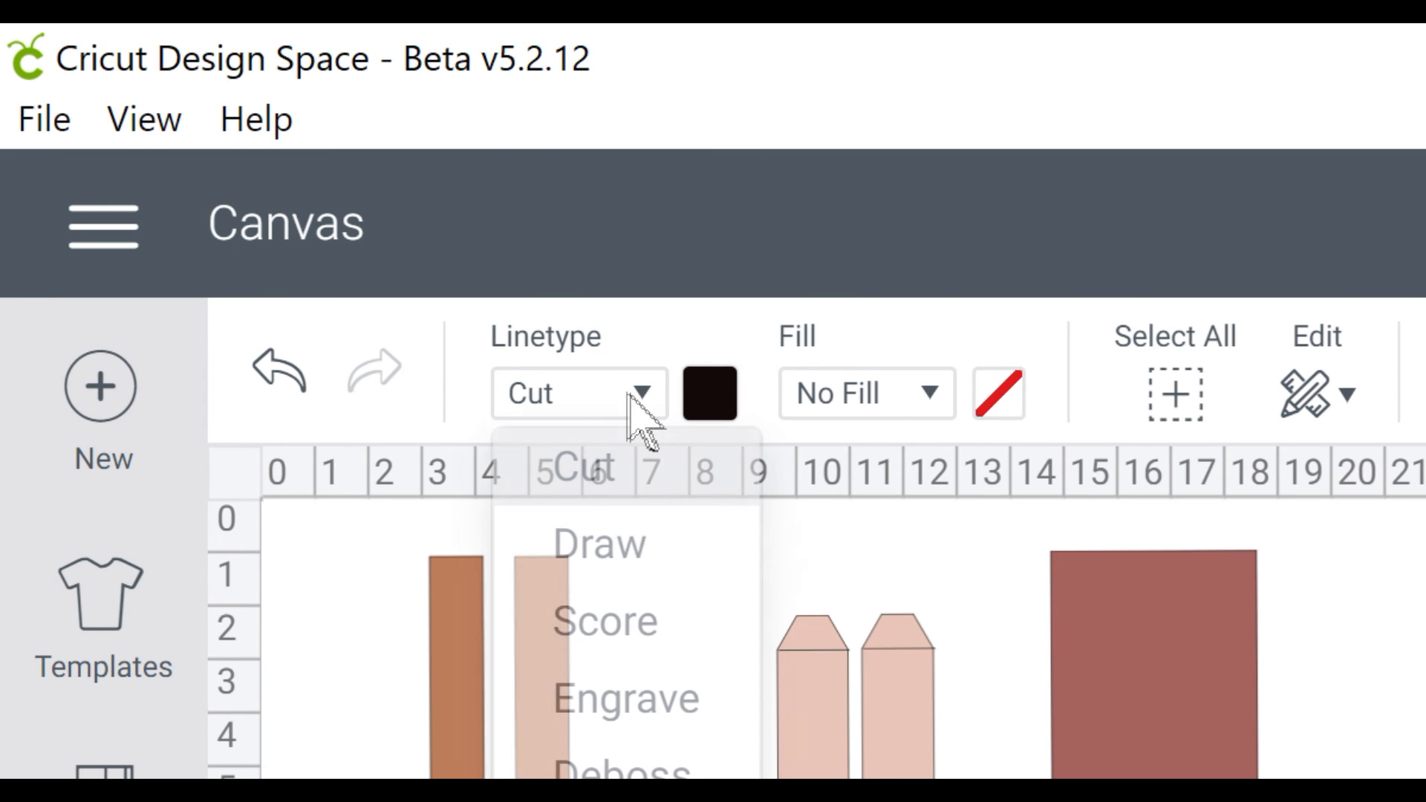
click(685, 617)
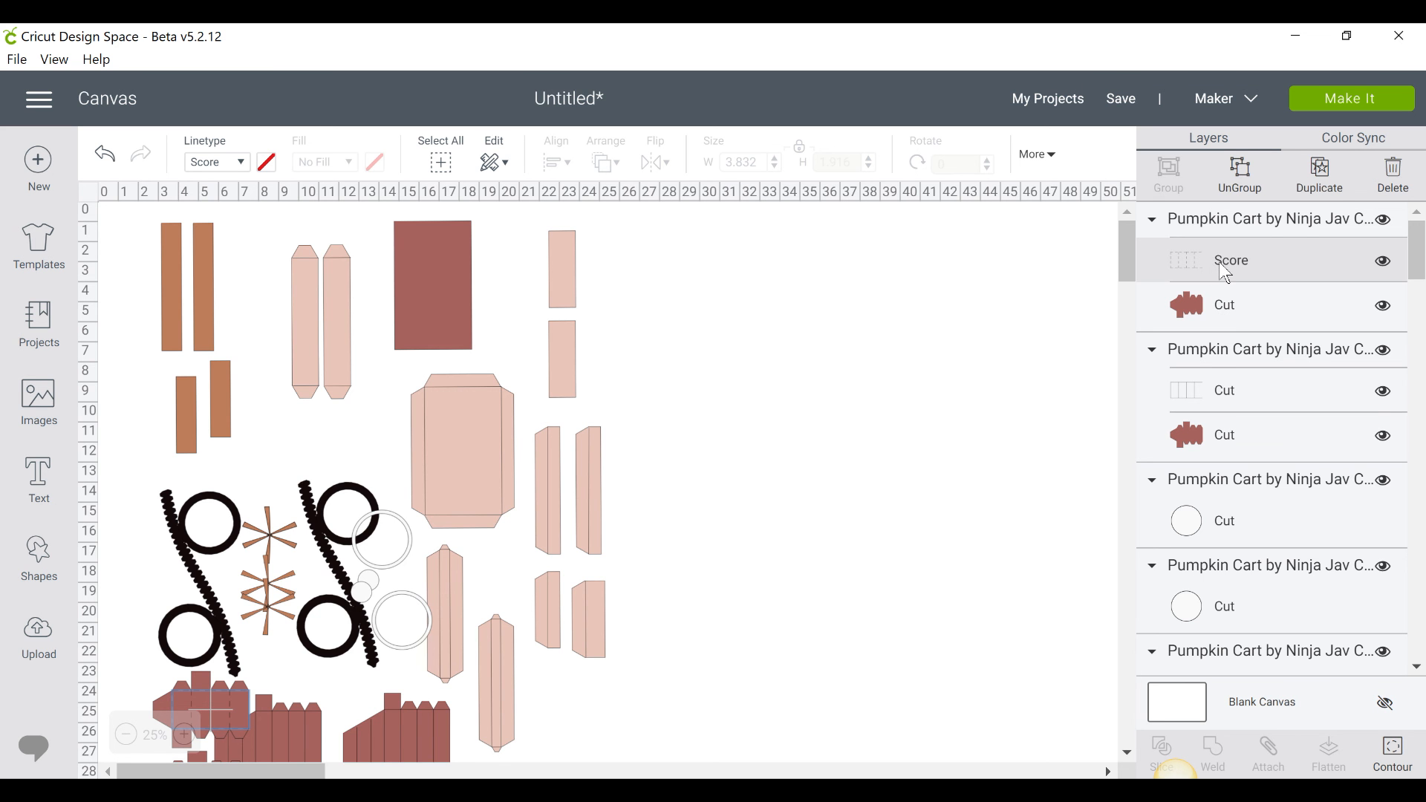
click(1242, 308)
click(1238, 399)
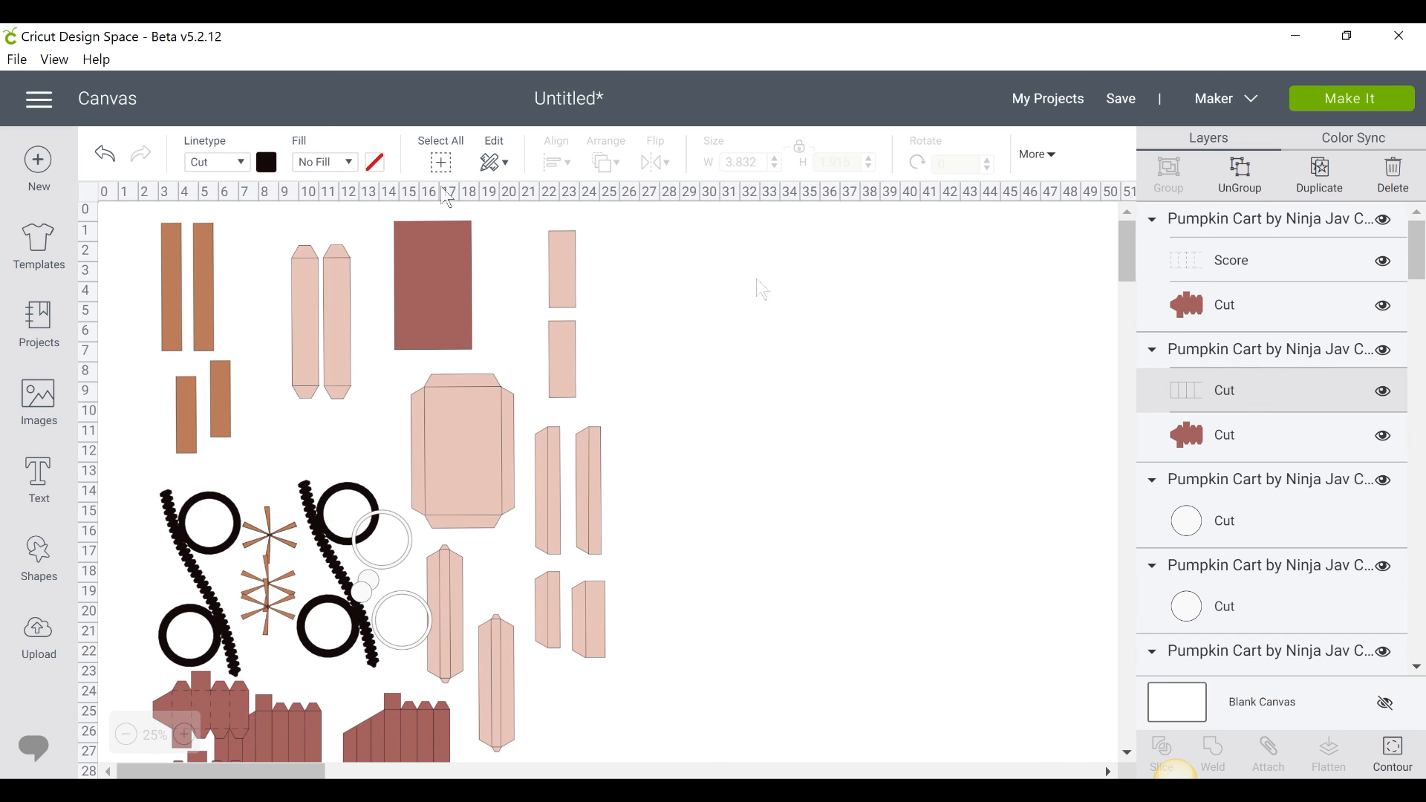
click(237, 173)
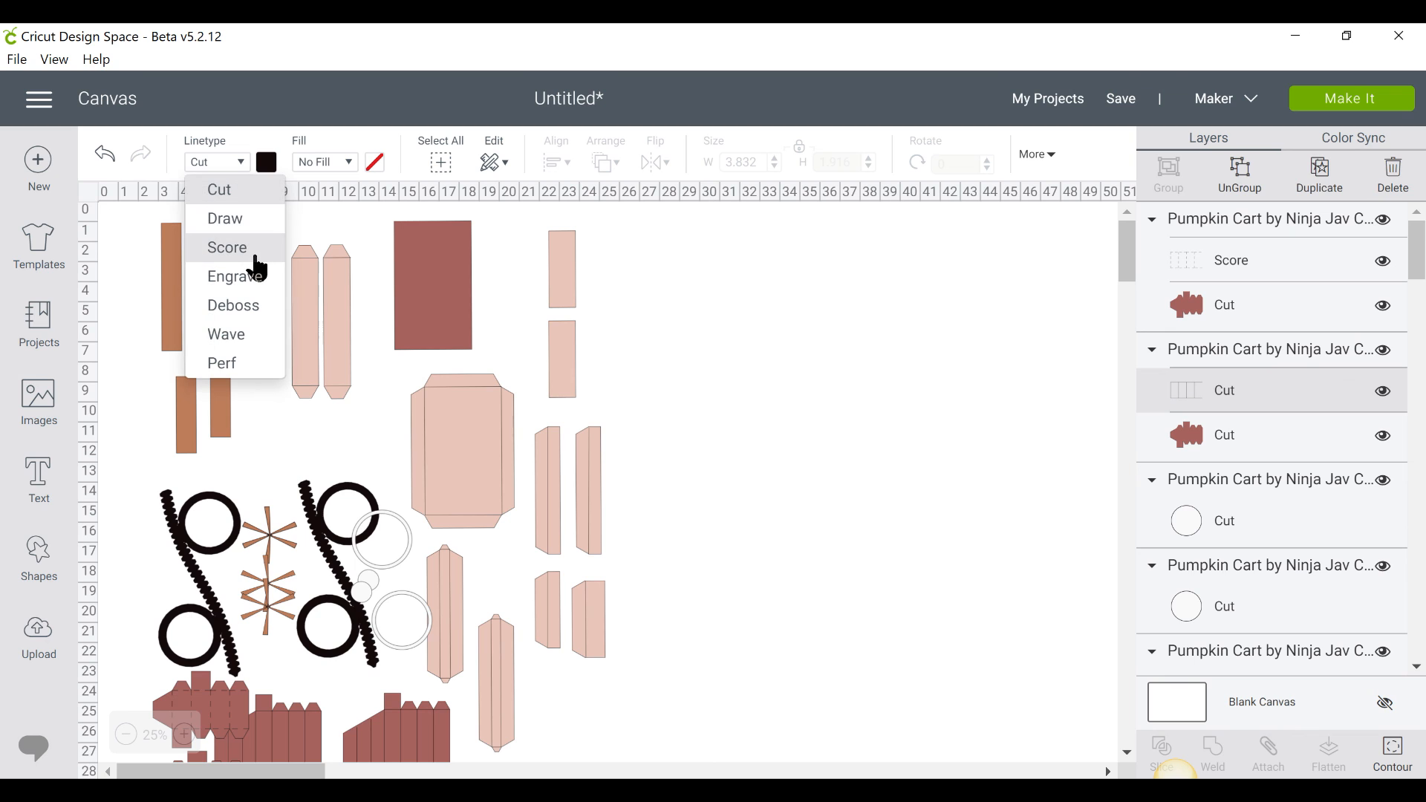
click(238, 247)
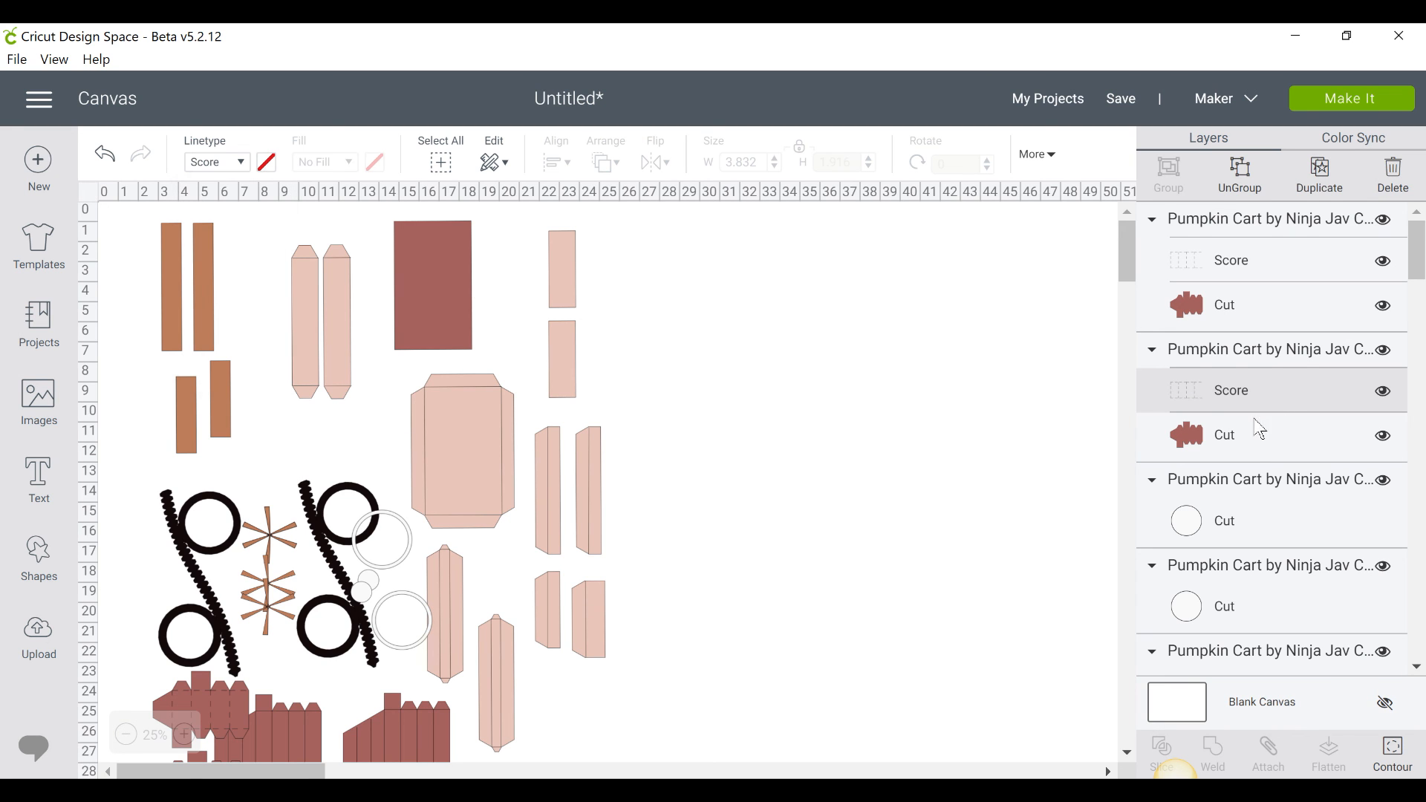
- Set the fold lines of the larger tapered dark red piece, including its two single-line layers, to Score
scroll(1286, 514, down, 3)
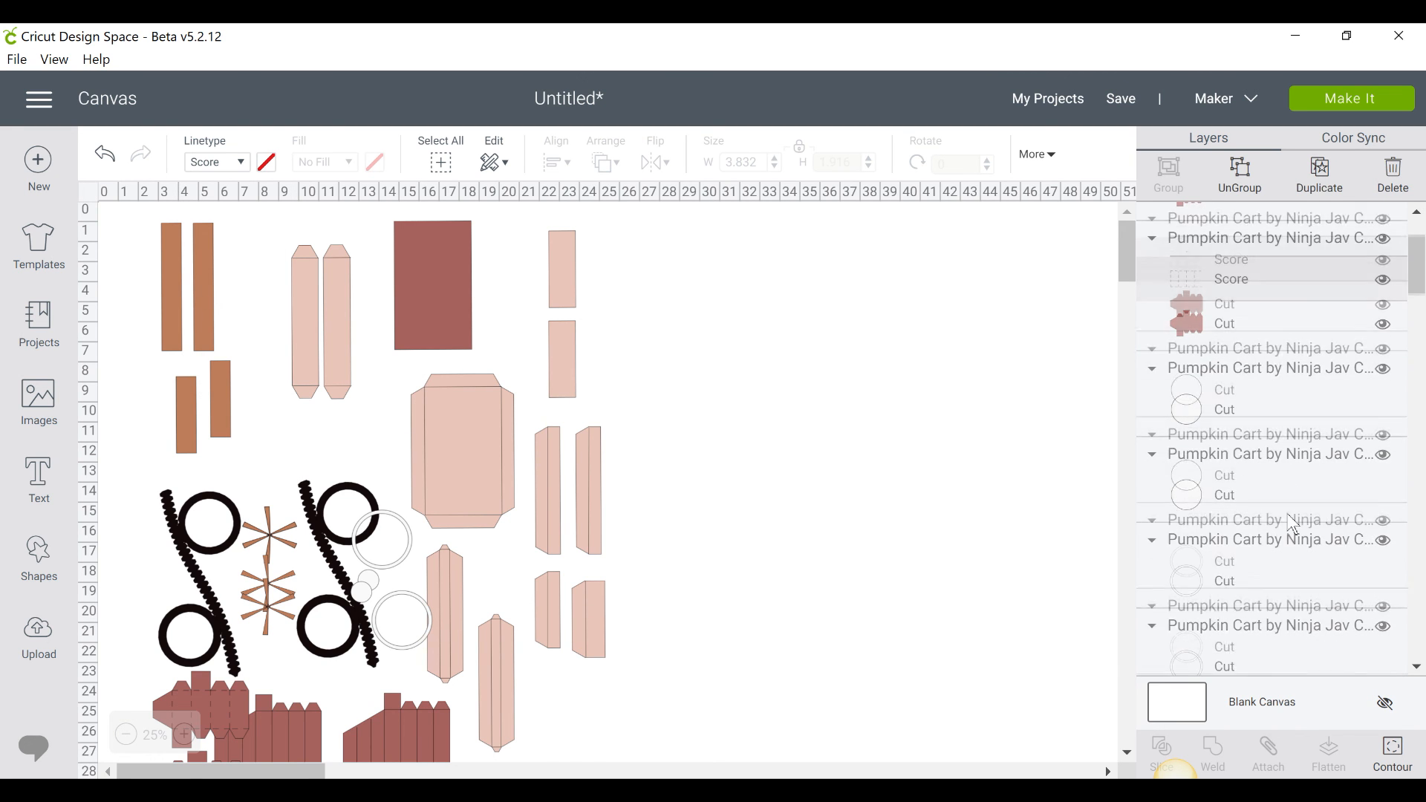
scroll(1287, 512, down, 3)
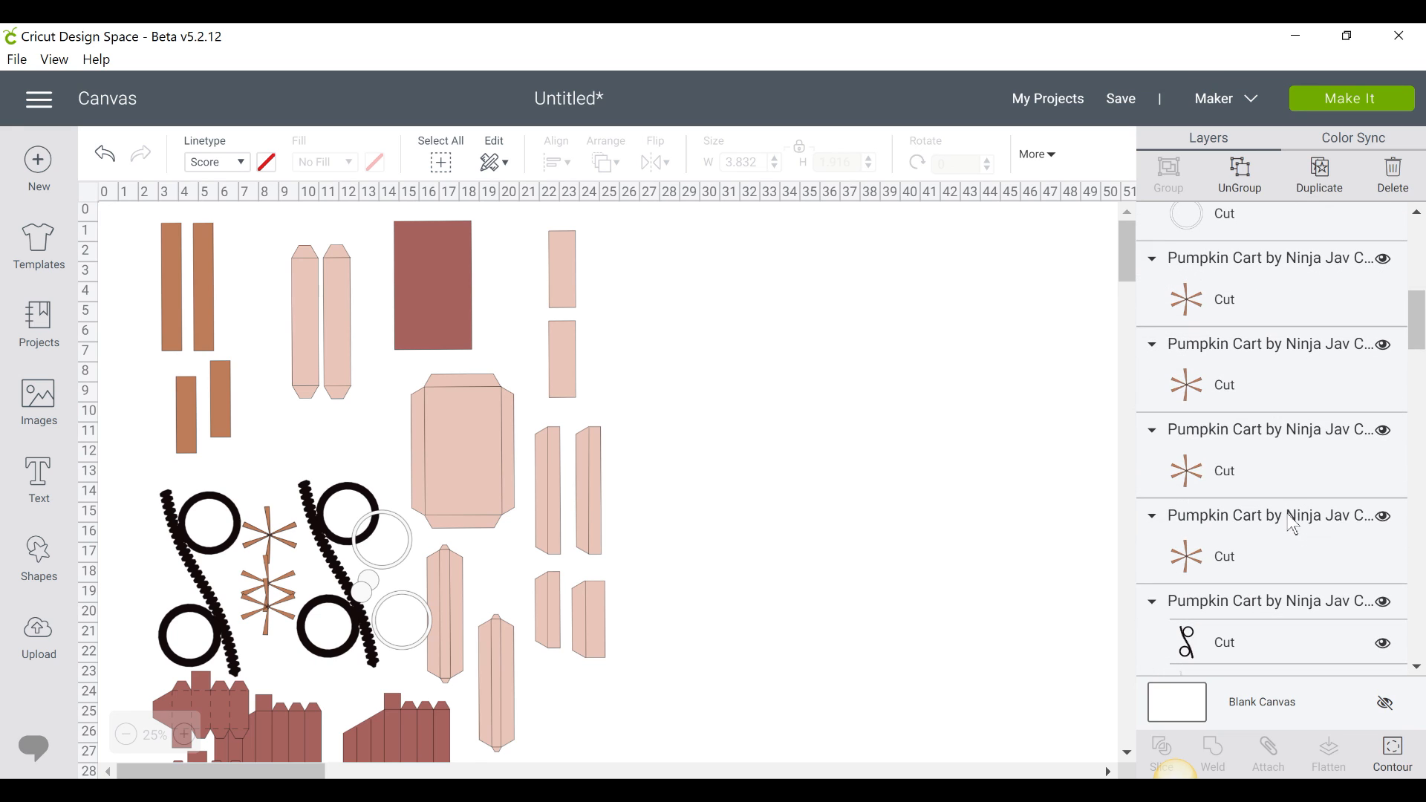
scroll(1293, 525, down, 3)
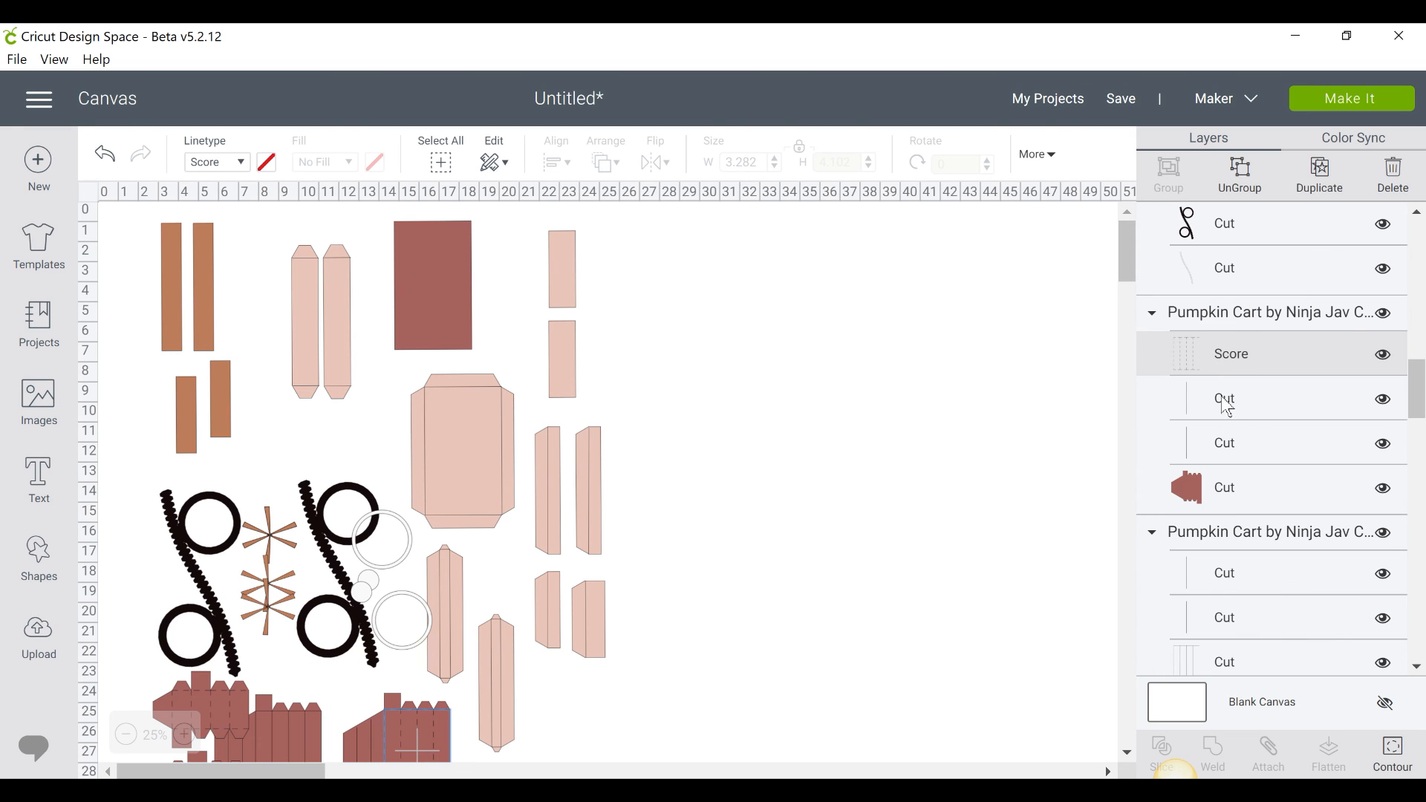
click(1229, 408)
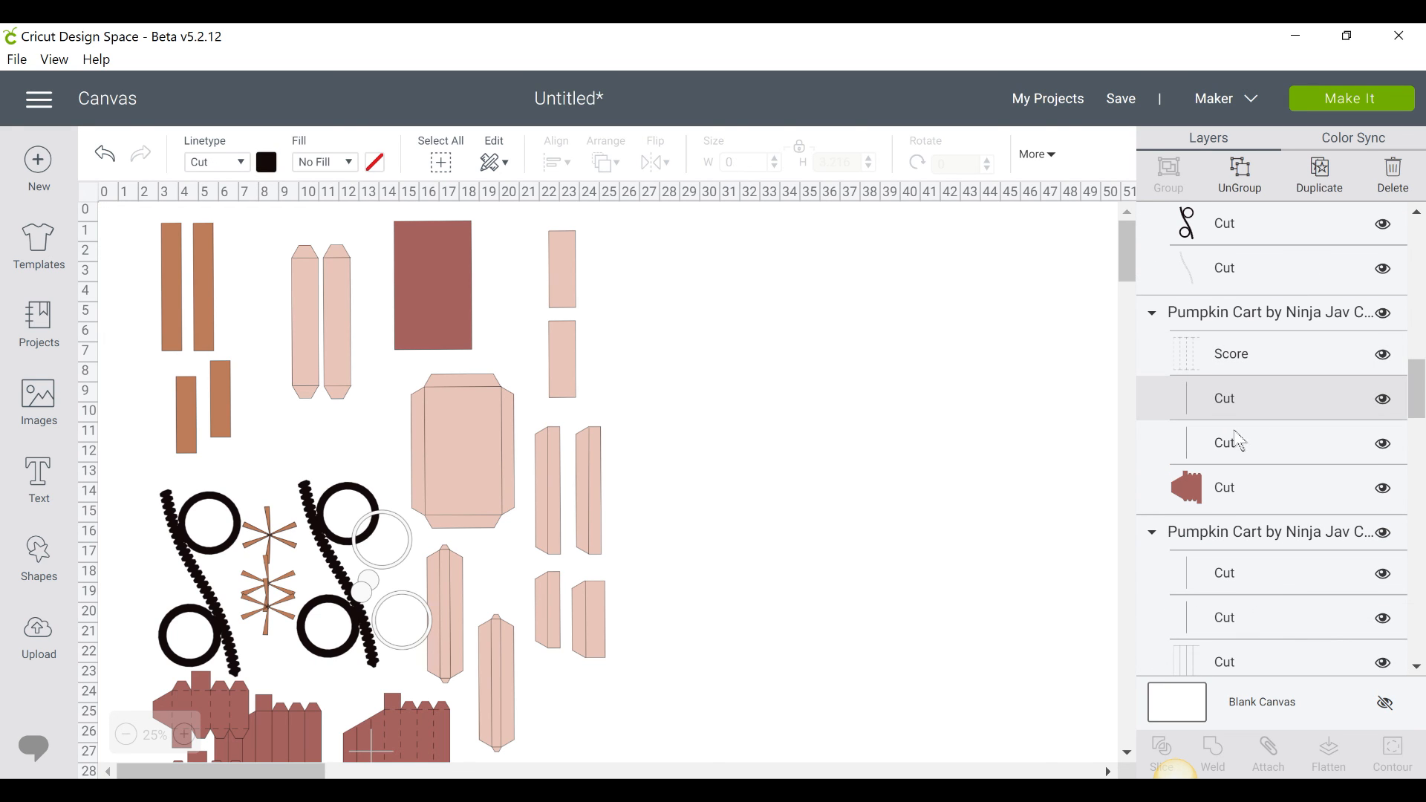
shift+click(1239, 440)
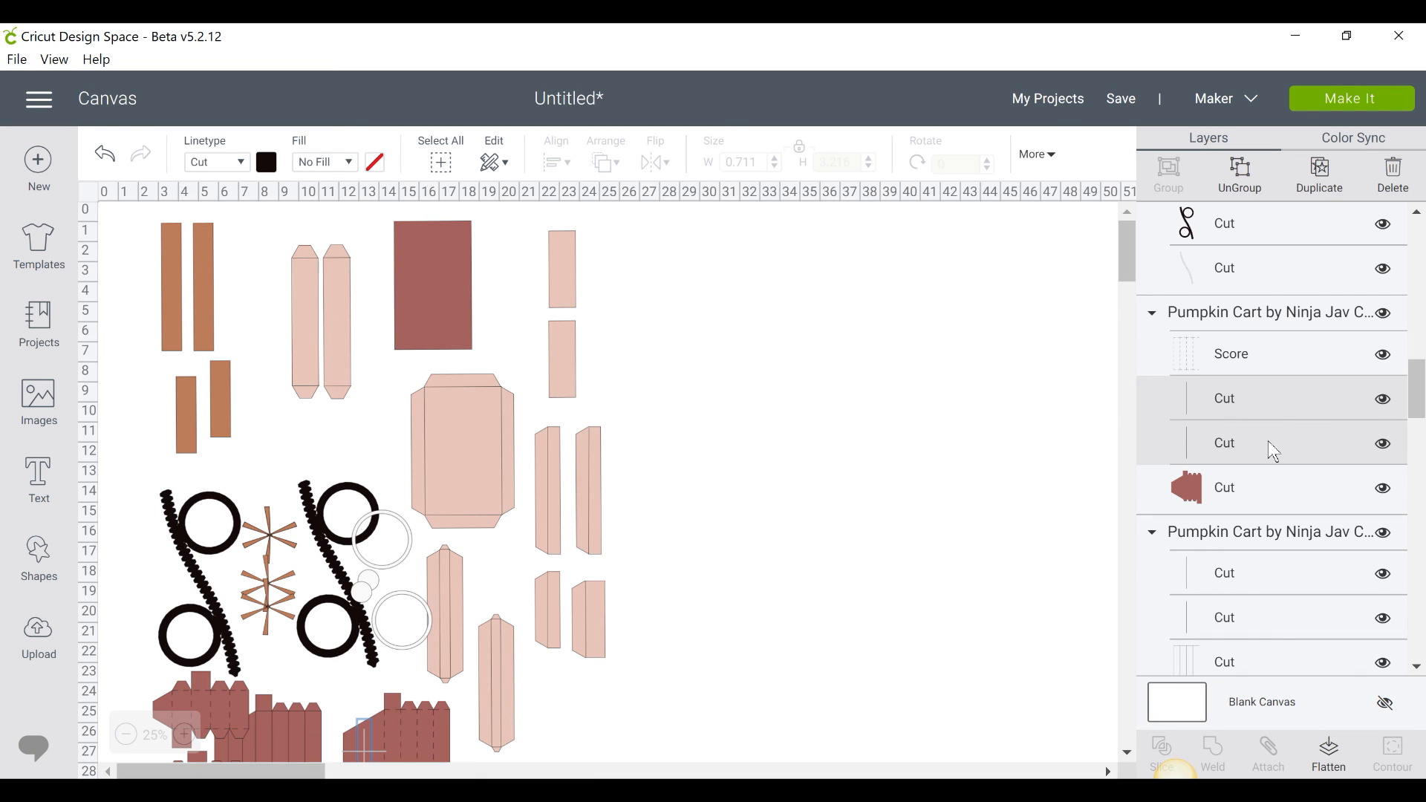
click(1266, 397)
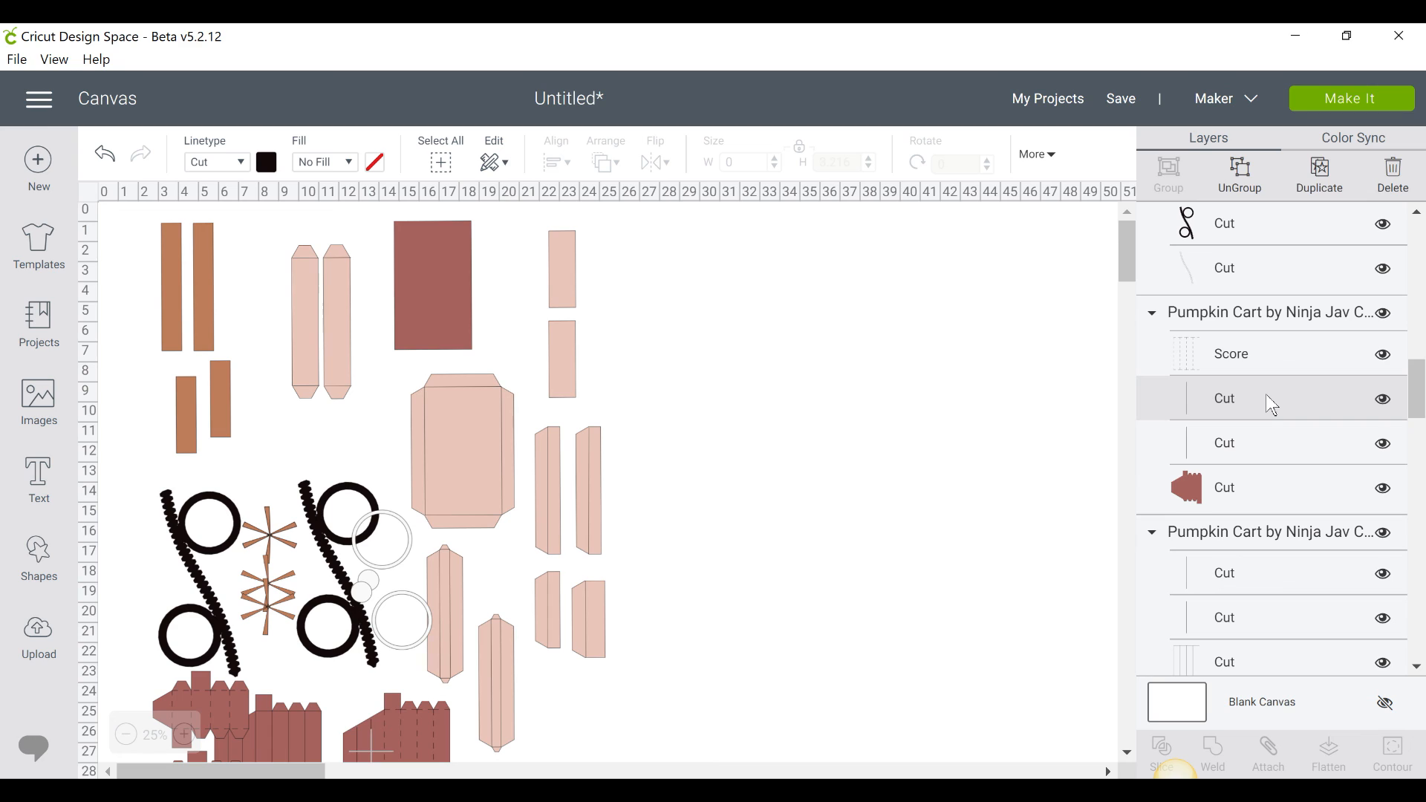
shift+click(1285, 443)
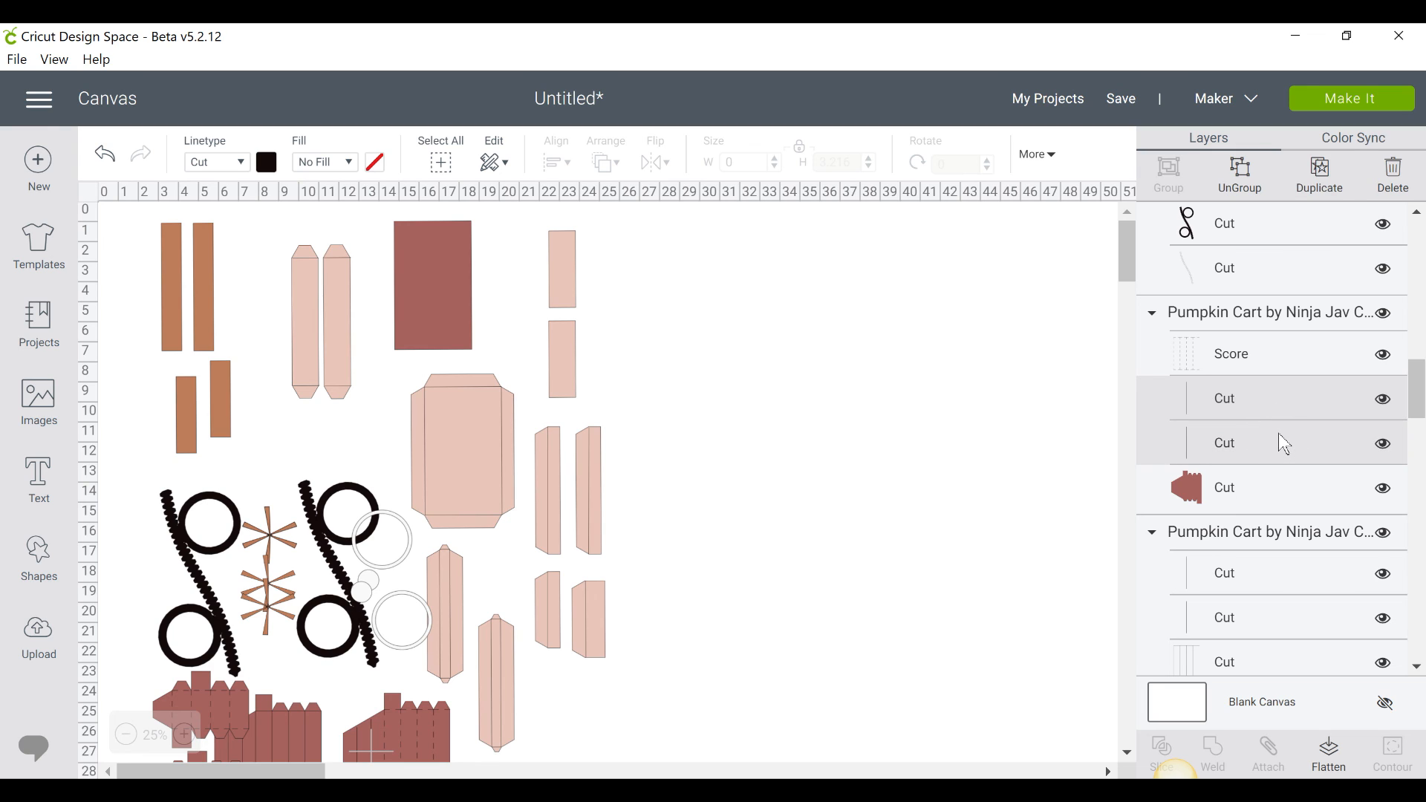
click(240, 165)
click(238, 248)
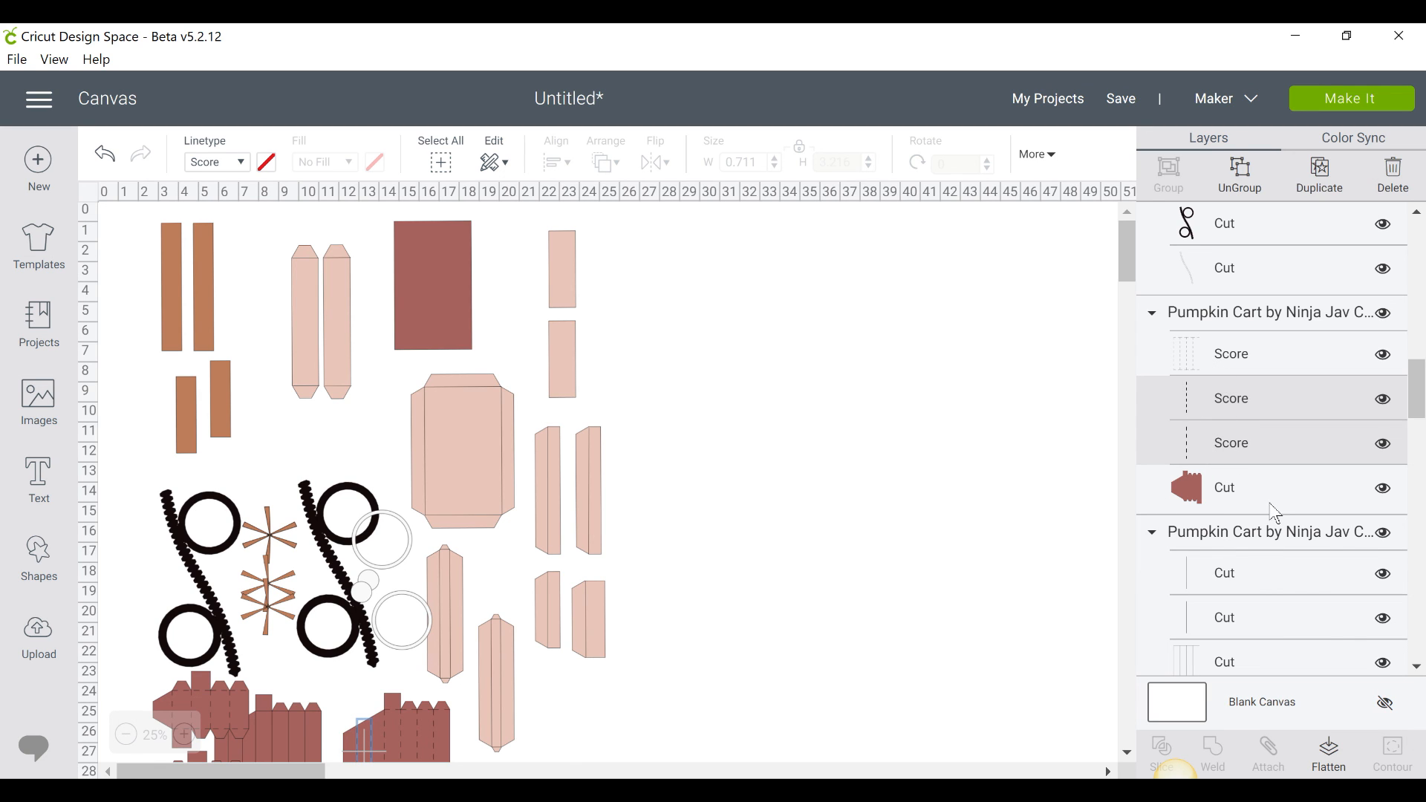
- Attach the score lines and the dark red cut layer of the first Pumpkin Cart group to each other
scroll(1276, 513, down, 2)
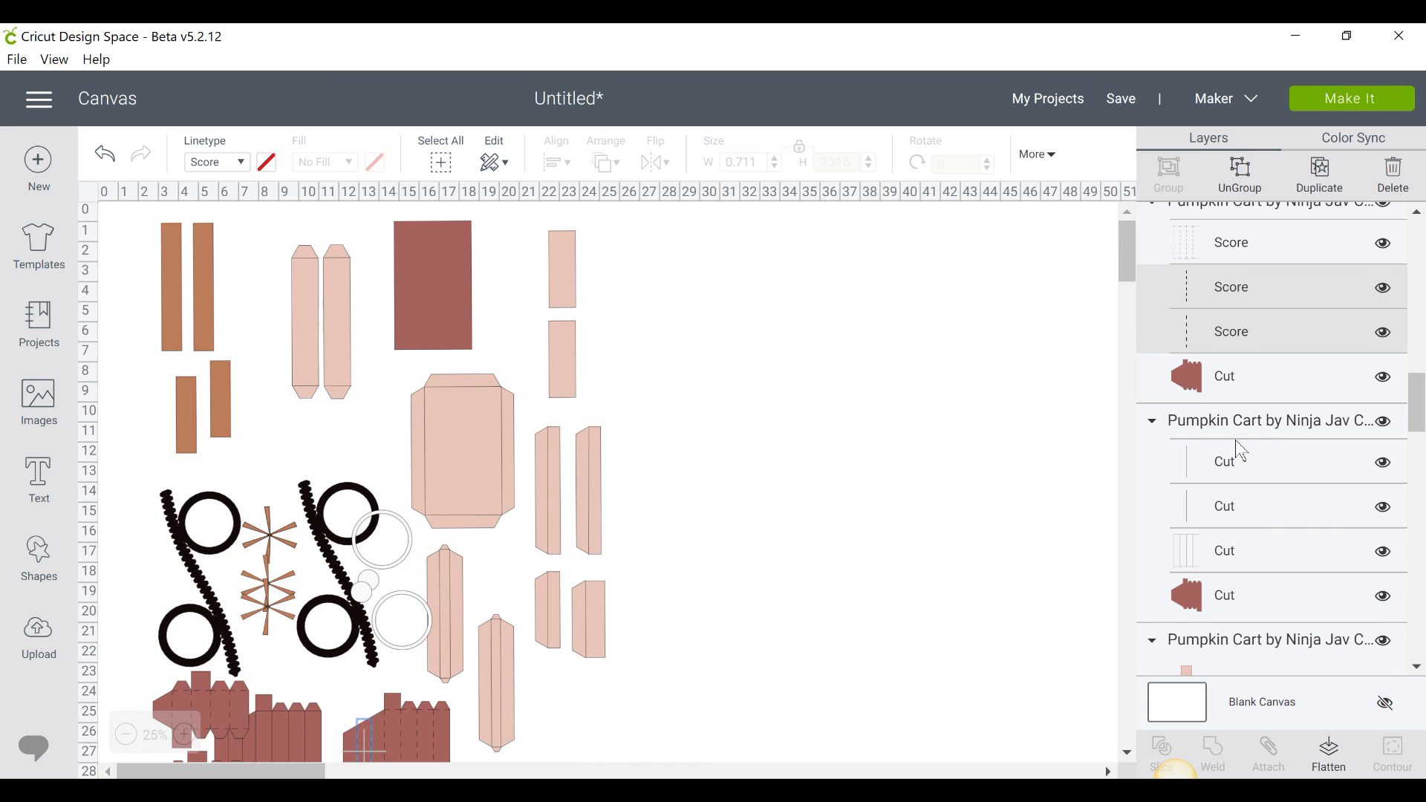
scroll(1236, 440, up, 5)
scroll(1242, 438, up, 3)
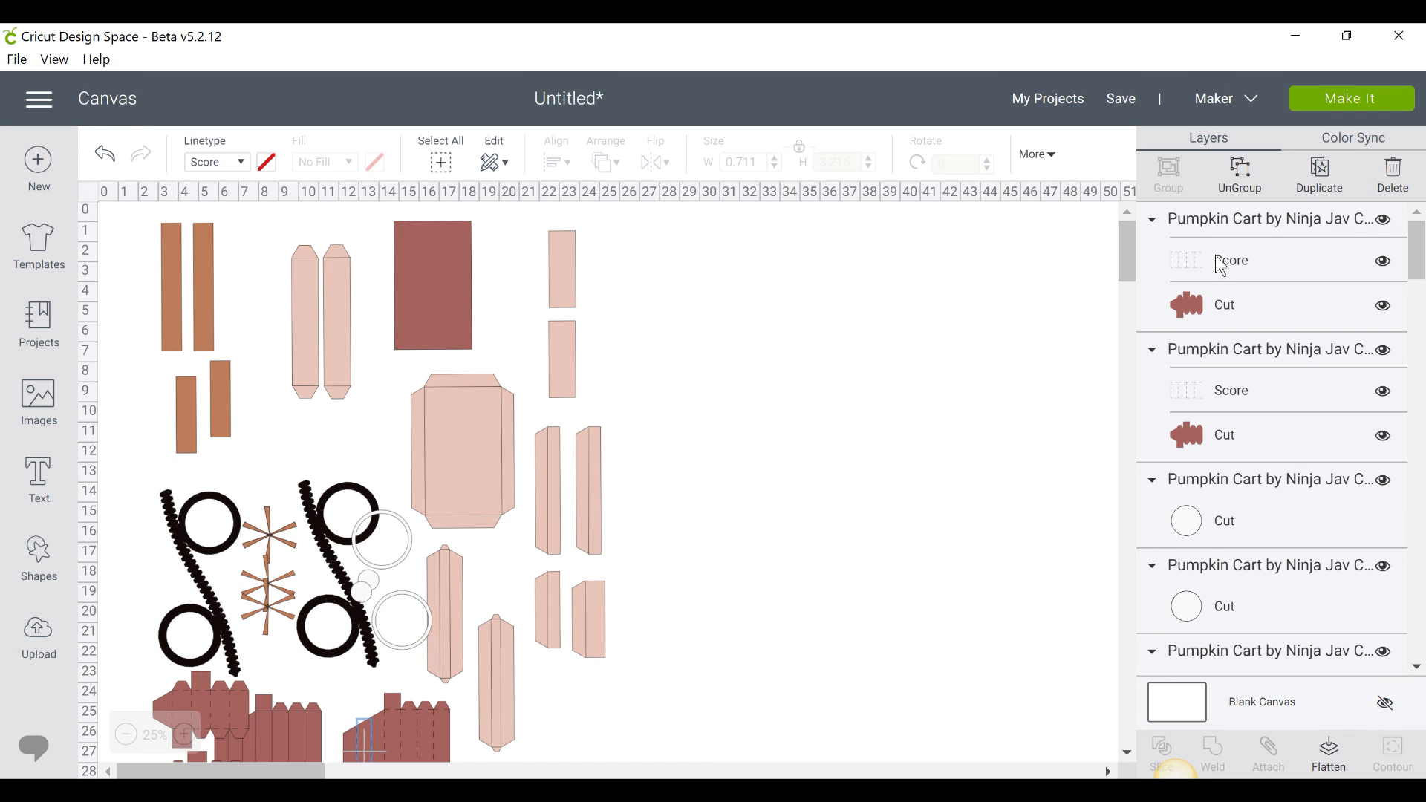
click(1226, 265)
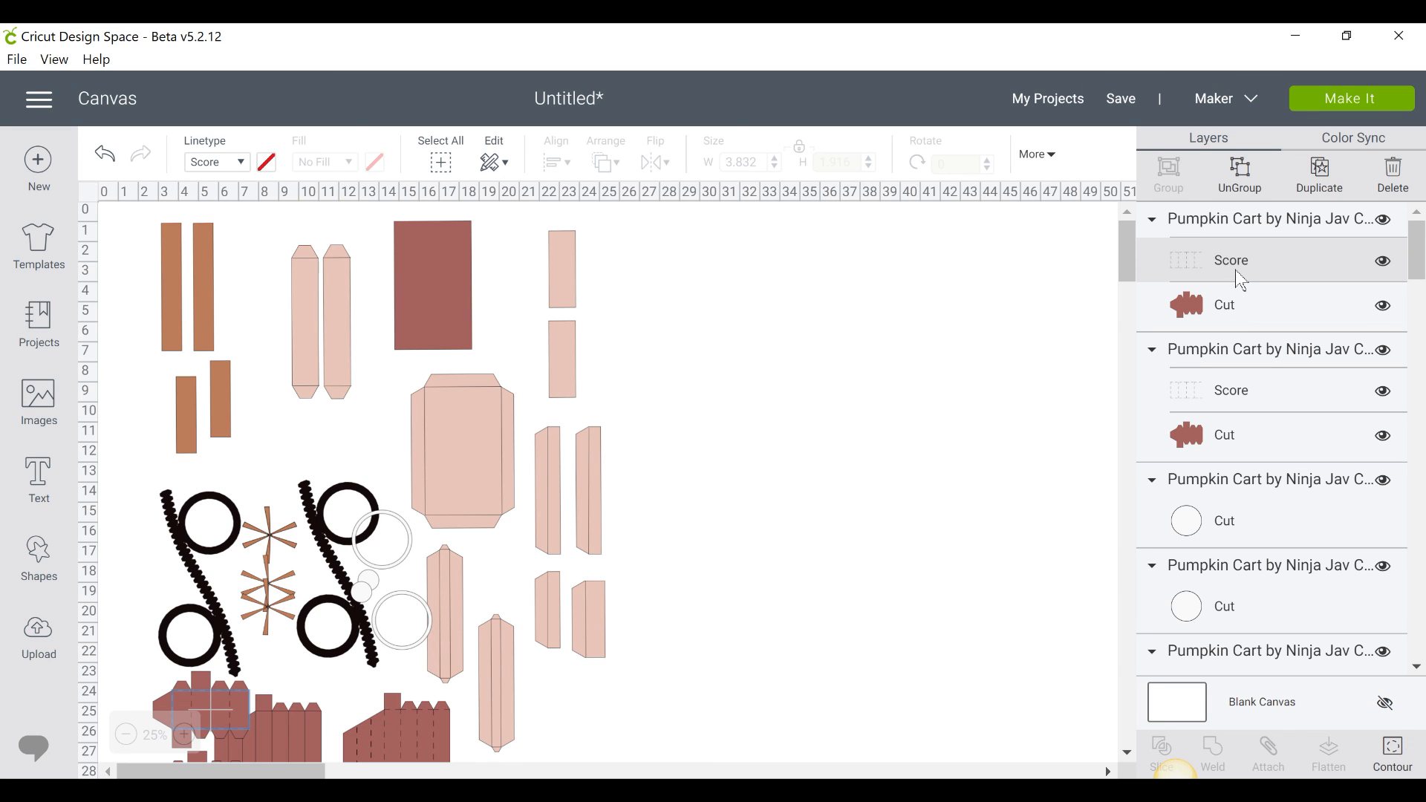
shift+click(1236, 319)
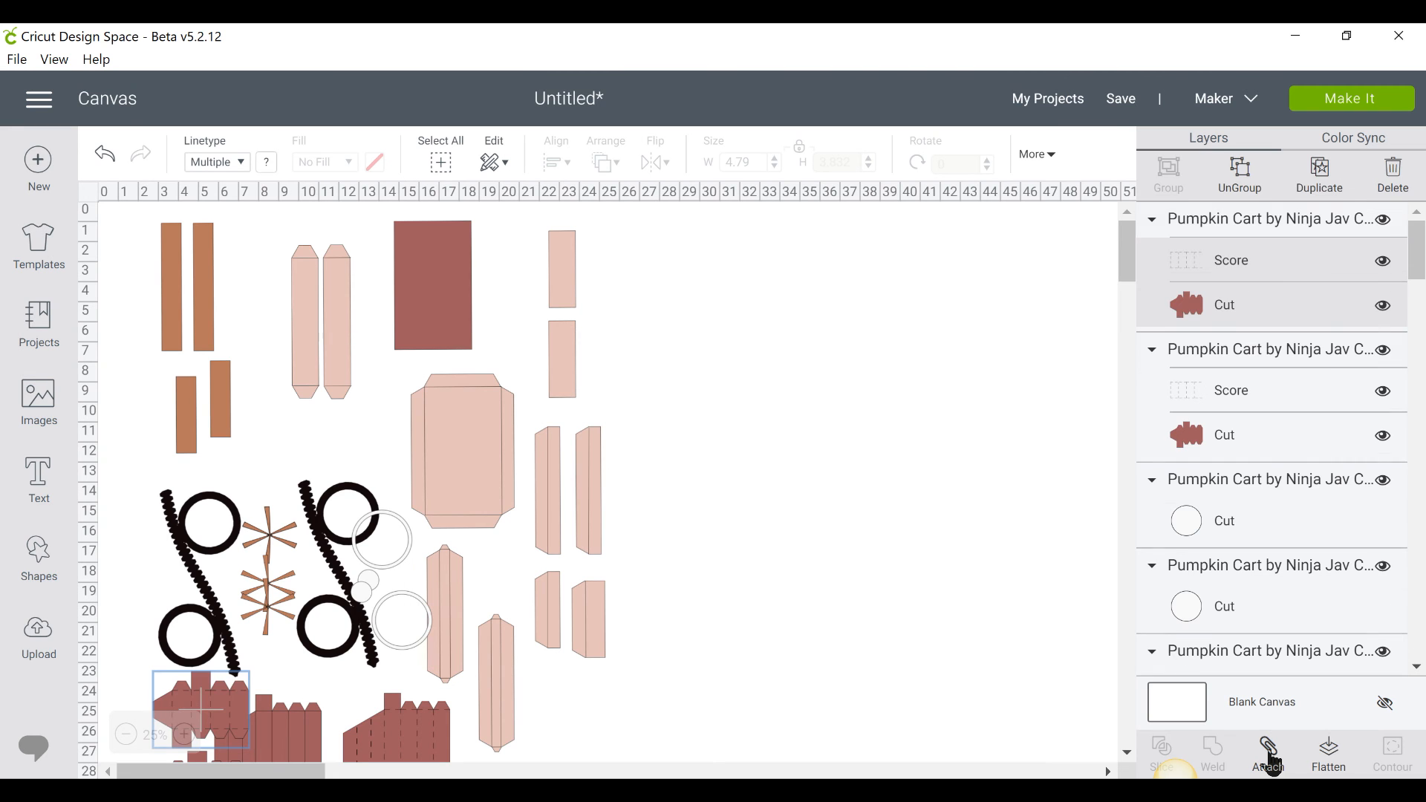
click(1123, 769)
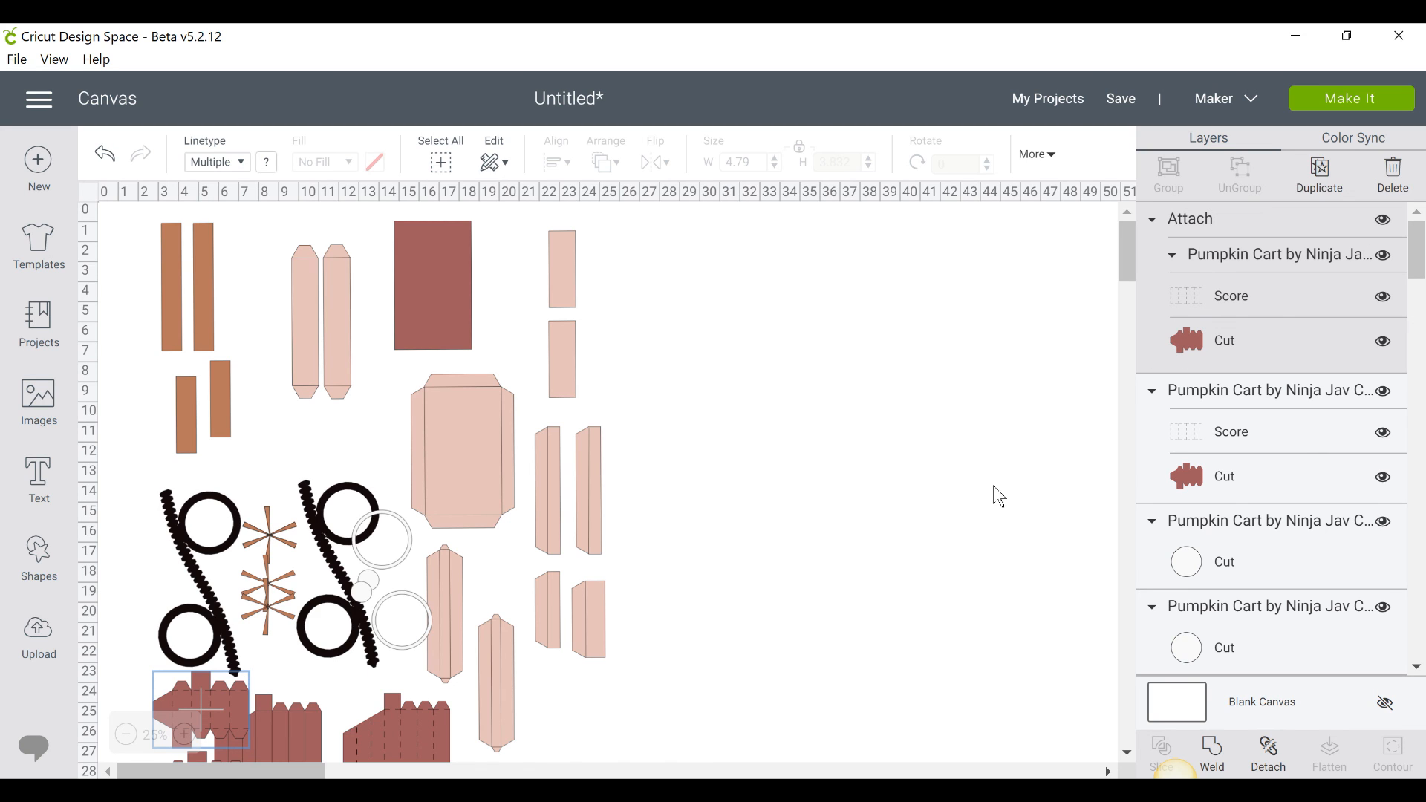
- Move the attached dark red piece to the empty canvas beside the other parts, about 33 in across and 5 in down
drag(225, 706, 668, 547)
drag(790, 425, 825, 337)
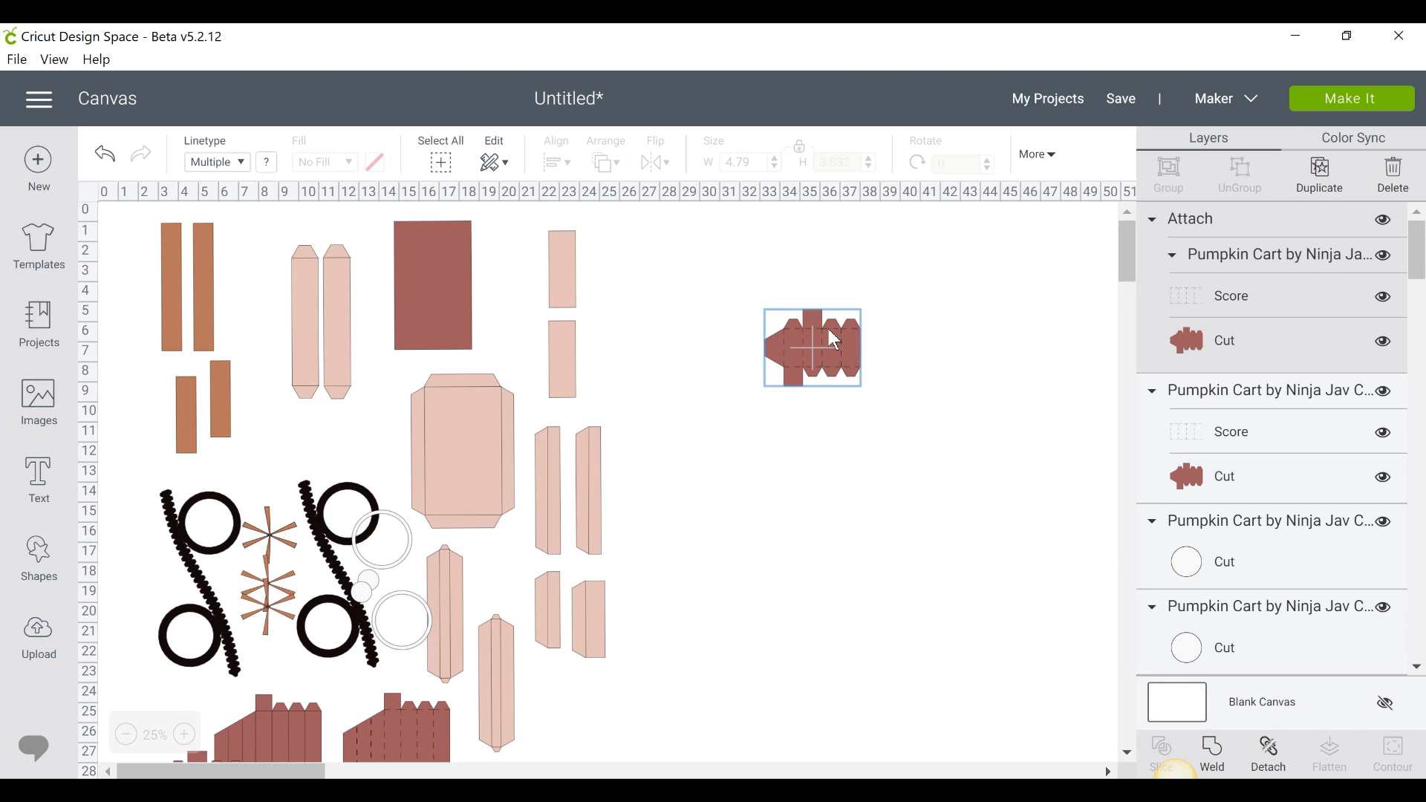
scroll(902, 345, down, 3)
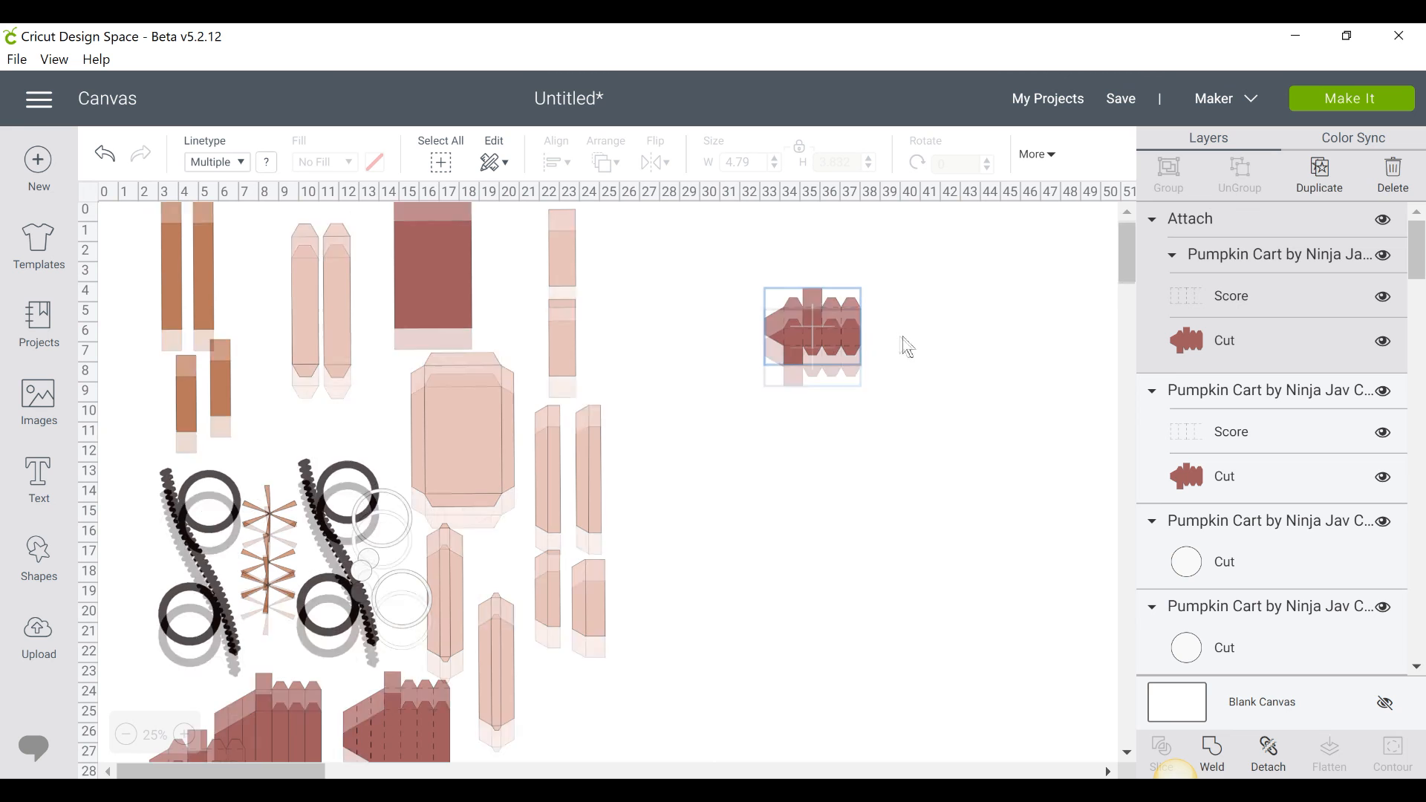
scroll(908, 345, down, 3)
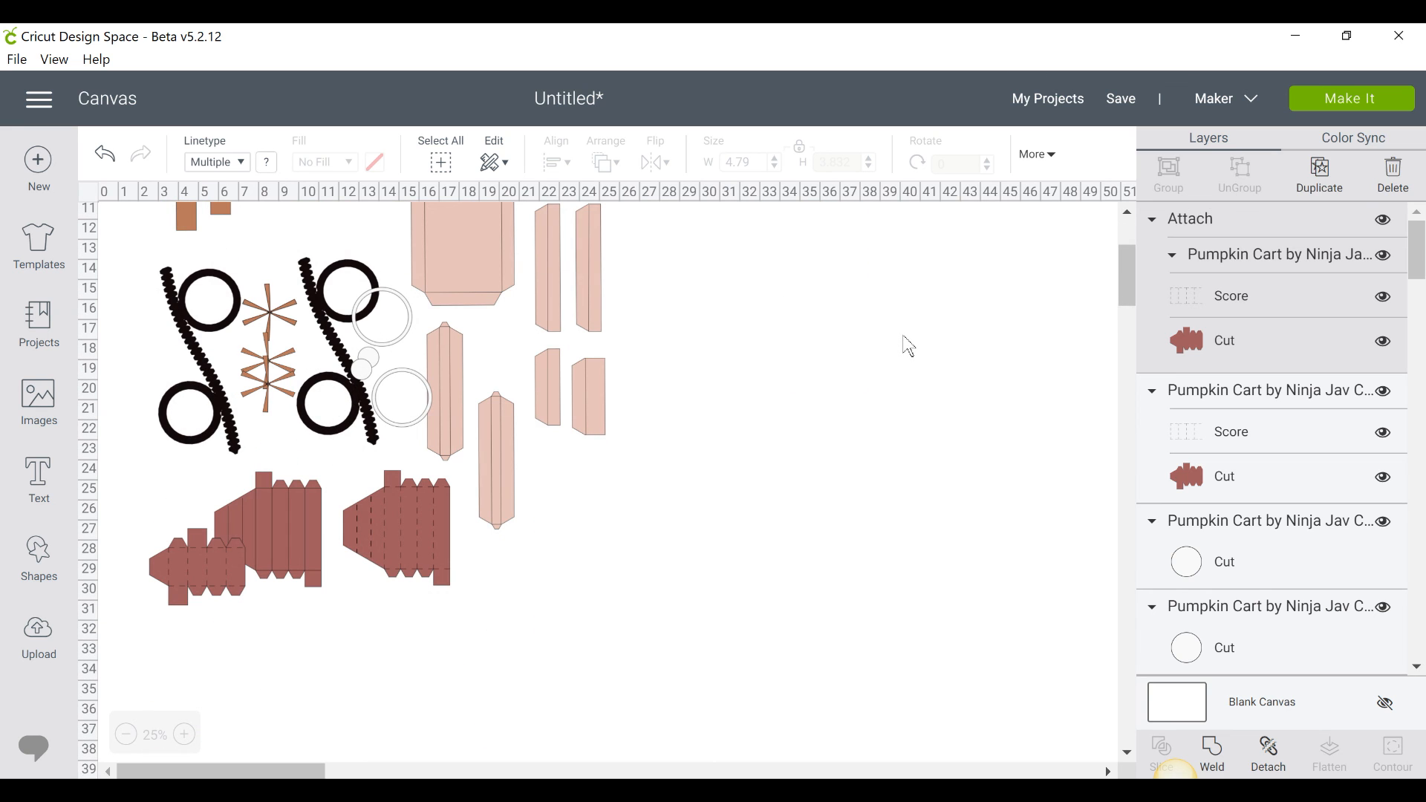
scroll(903, 349, up, 1)
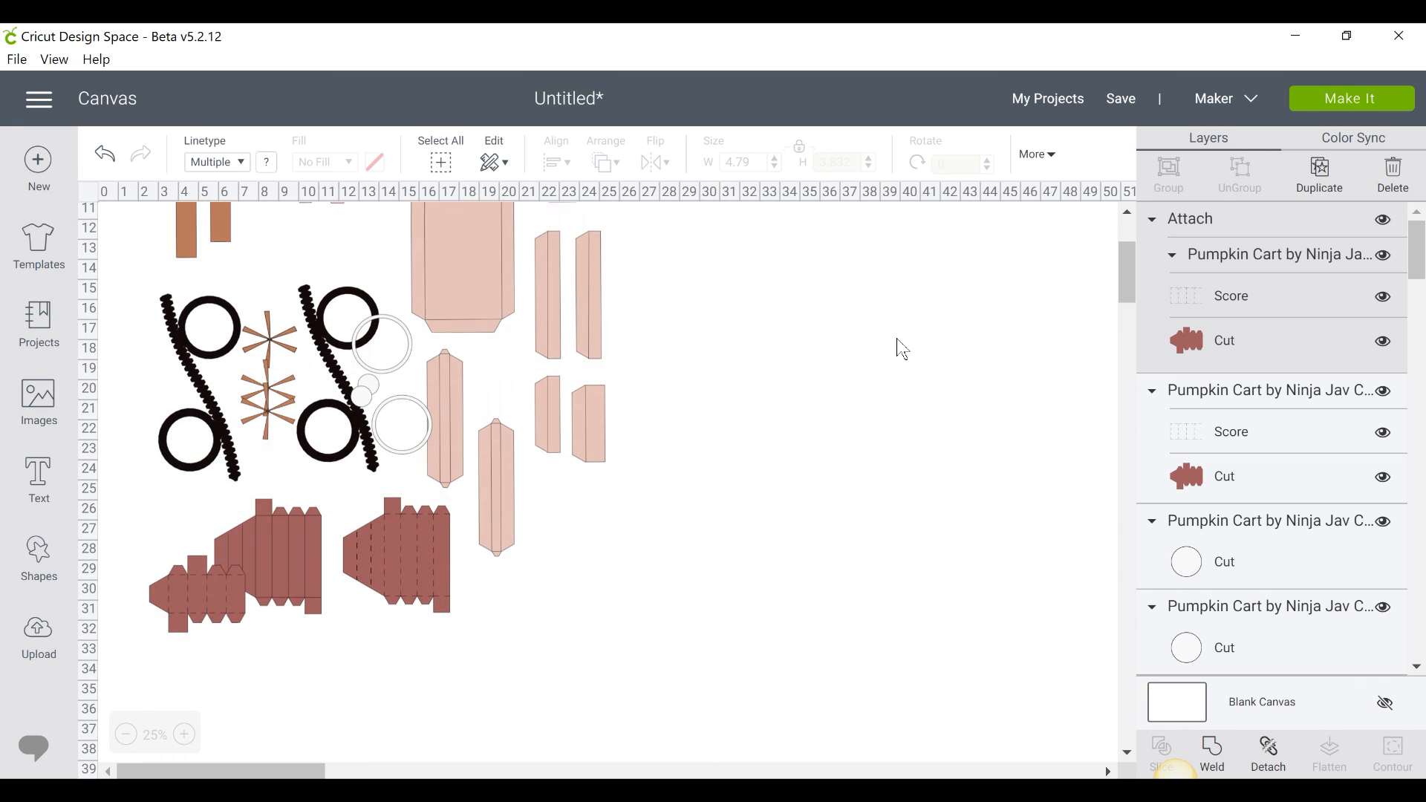
scroll(903, 349, up, 3)
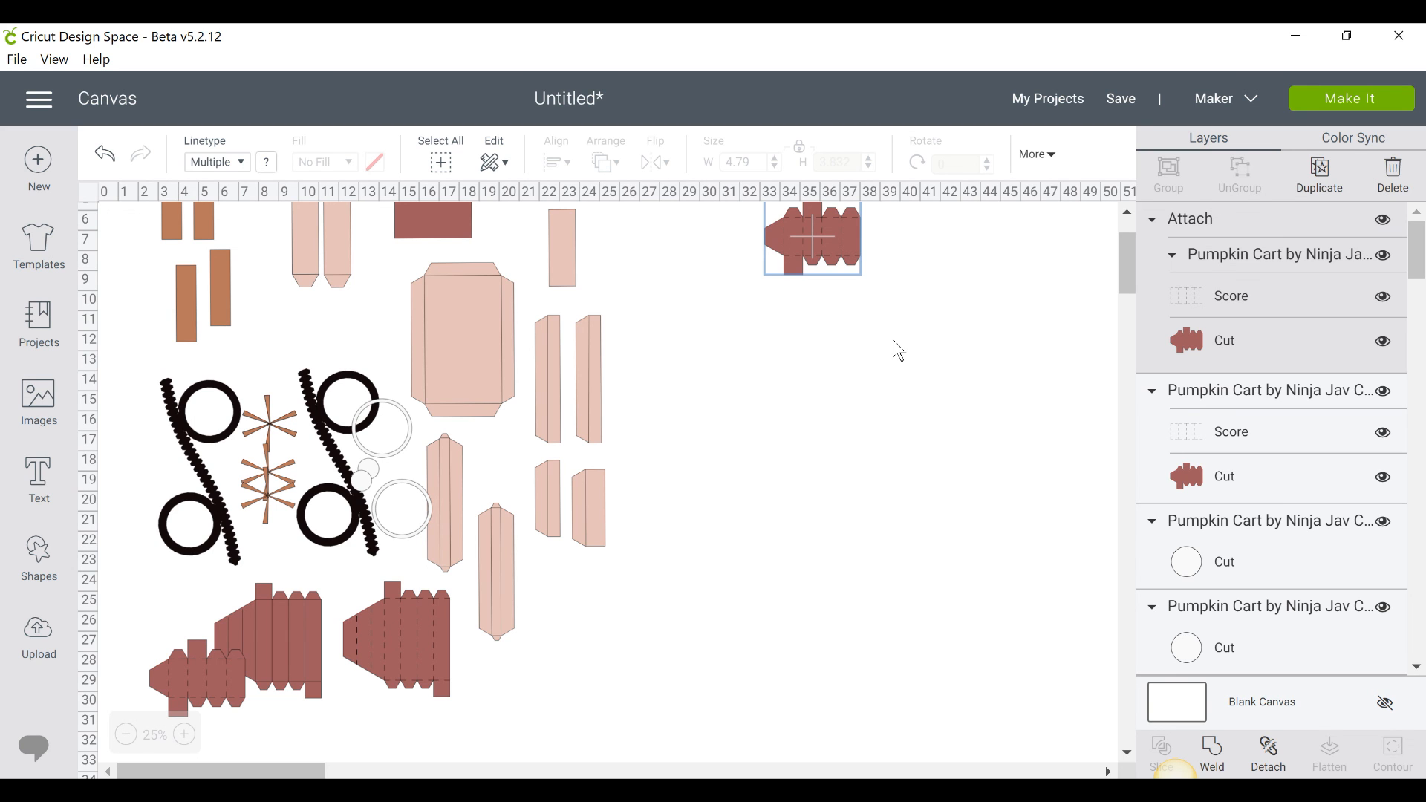
scroll(898, 351, up, 3)
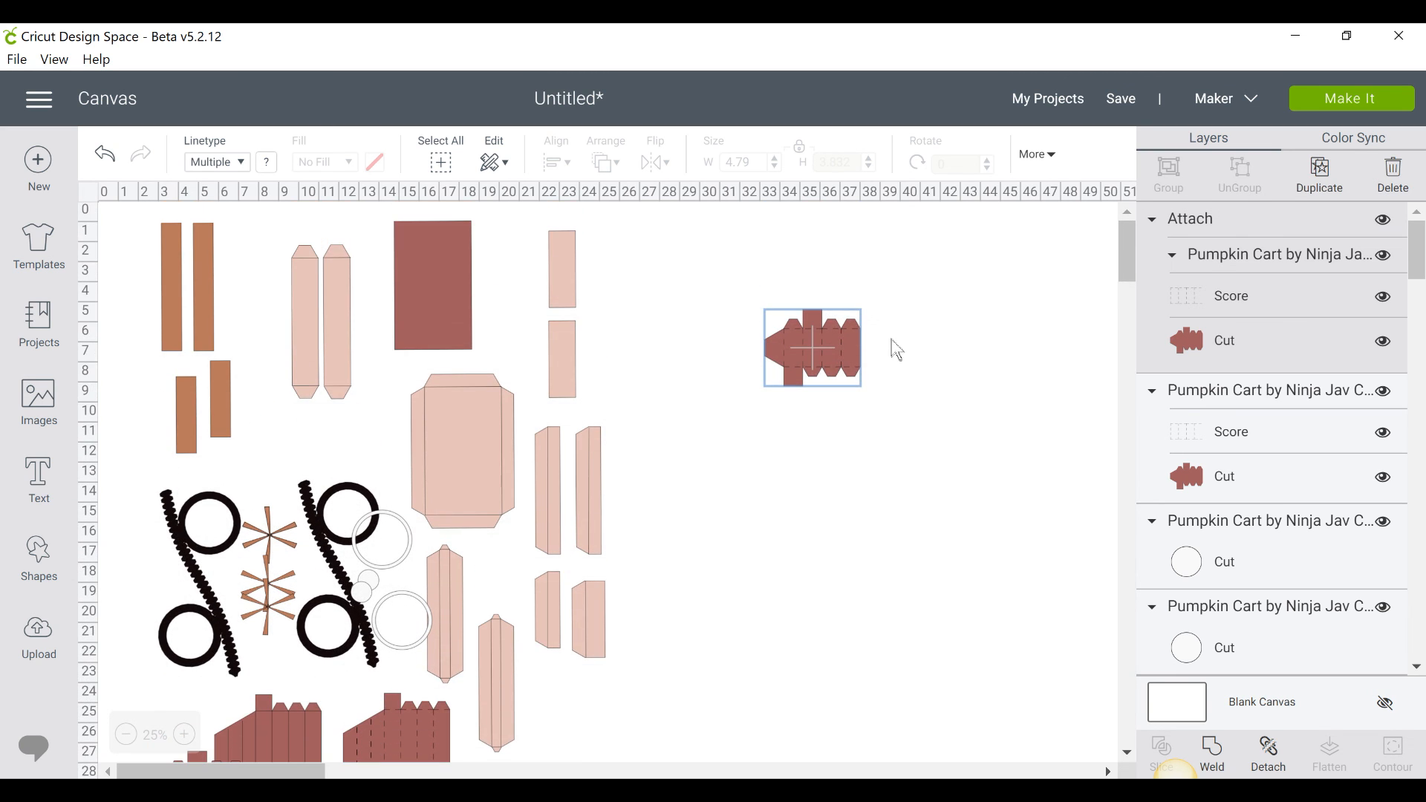